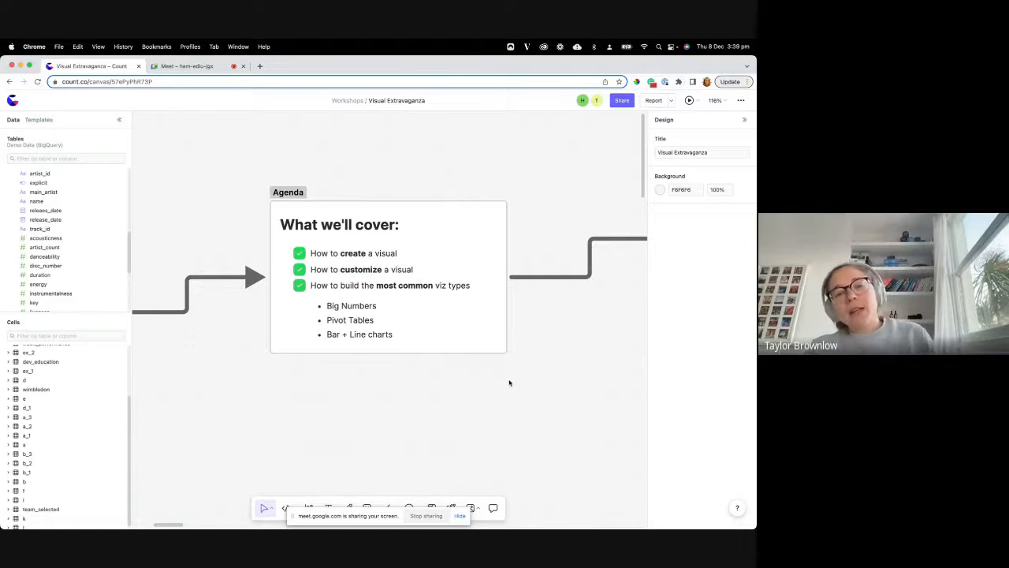
Survey the workshop canvas from the agenda through the Part 1, Part 2, Part 3 and Part 4 sections.
scroll(509, 382, down, 4)
scroll(510, 382, down, 2)
scroll(510, 383, right, 1)
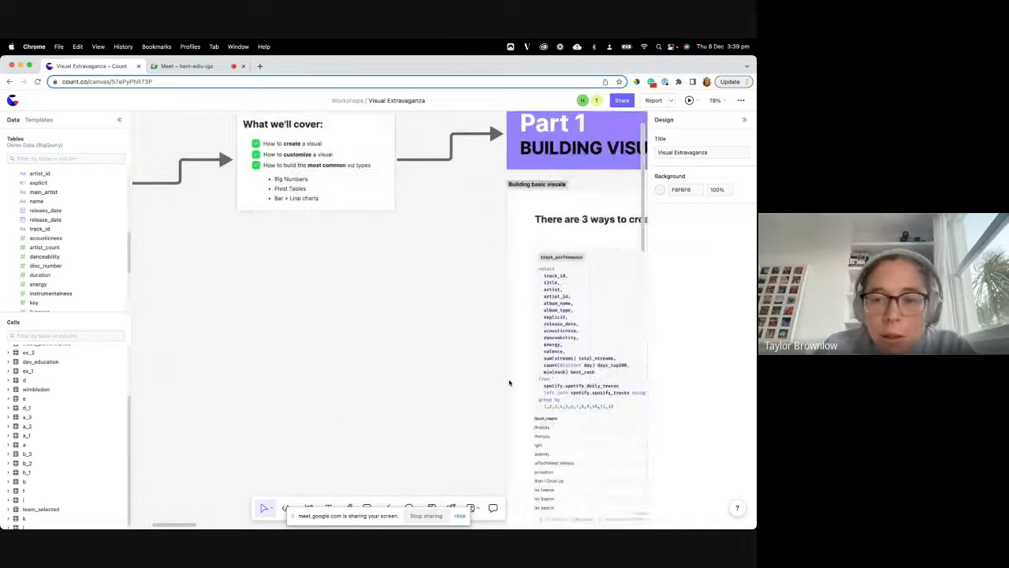
scroll(509, 382, right, 4)
scroll(509, 383, down, 6)
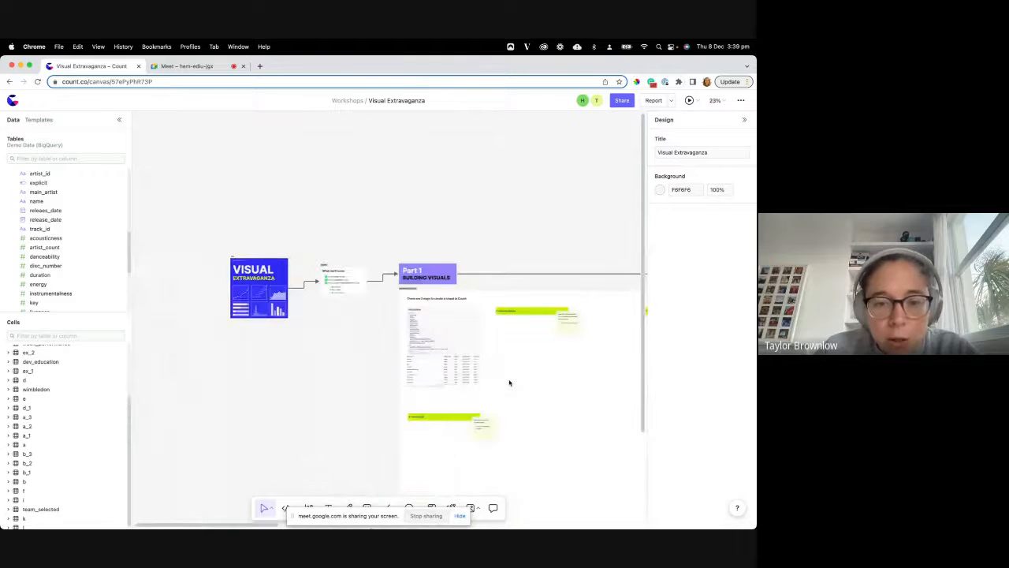
scroll(509, 382, down, 2)
scroll(509, 383, right, 2)
scroll(509, 382, down, 2)
scroll(510, 383, right, 6)
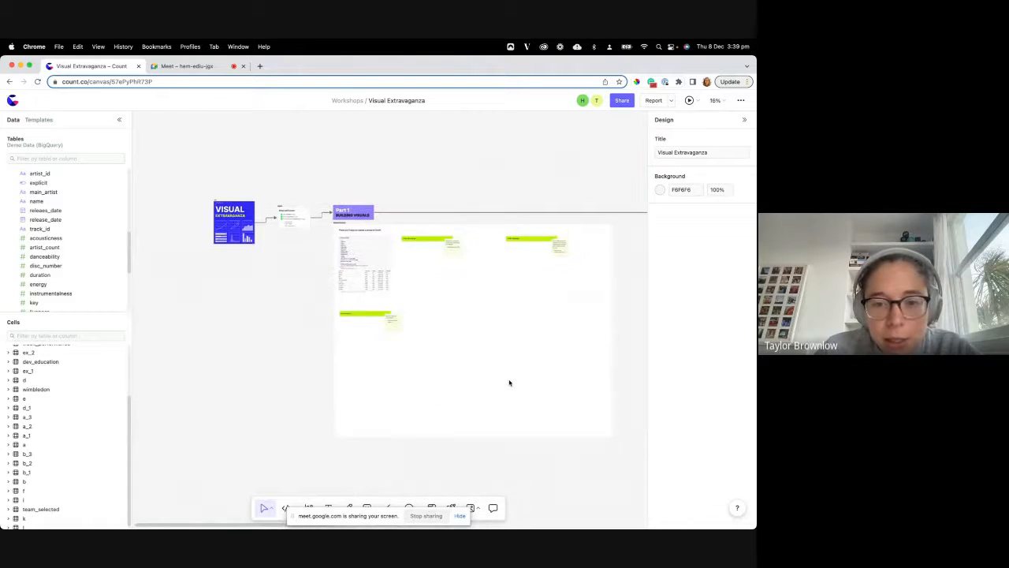
scroll(509, 383, left, 5)
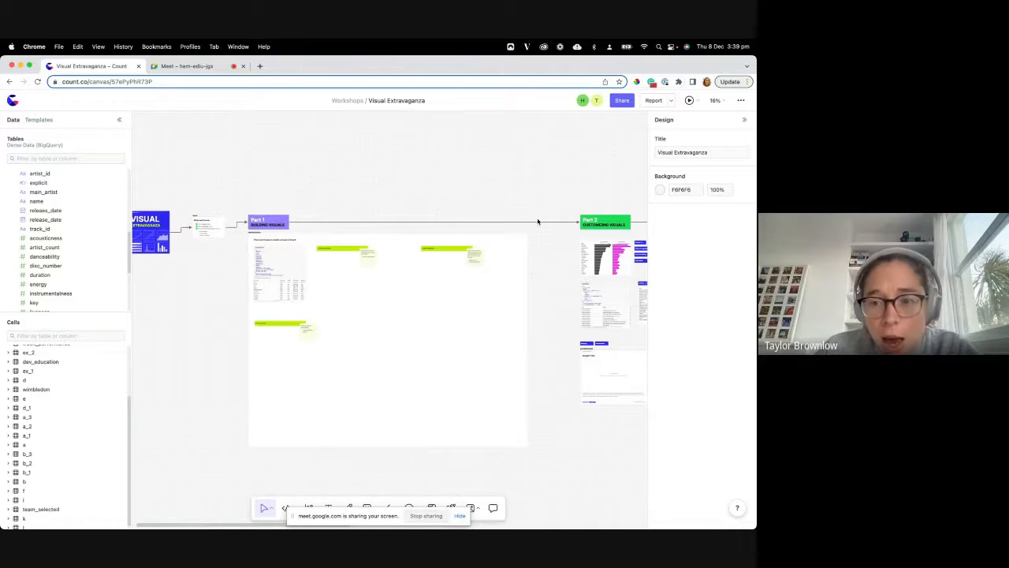
scroll(544, 218, right, 12)
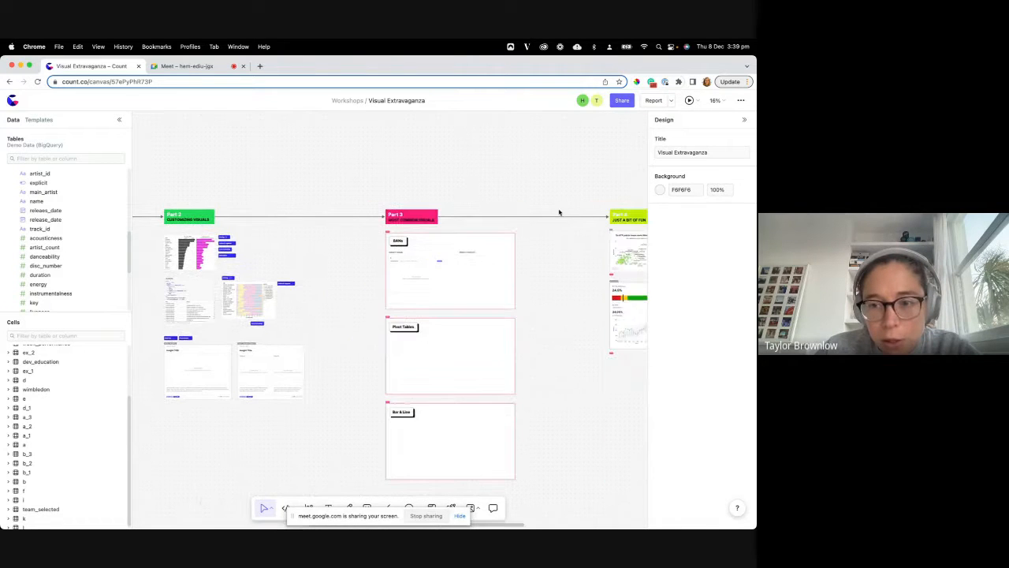
scroll(560, 212, right, 3)
scroll(560, 212, left, 15)
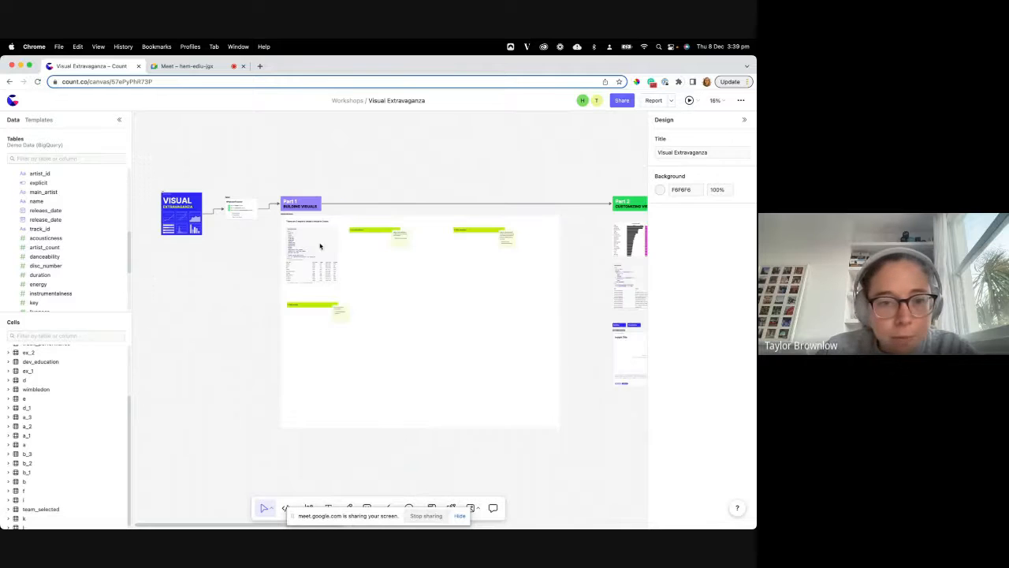
Examine the track_performance cell's SQL query and the first columns of its result table in Part 1.
scroll(319, 240, up, 7)
scroll(319, 240, up, 3)
click(286, 284)
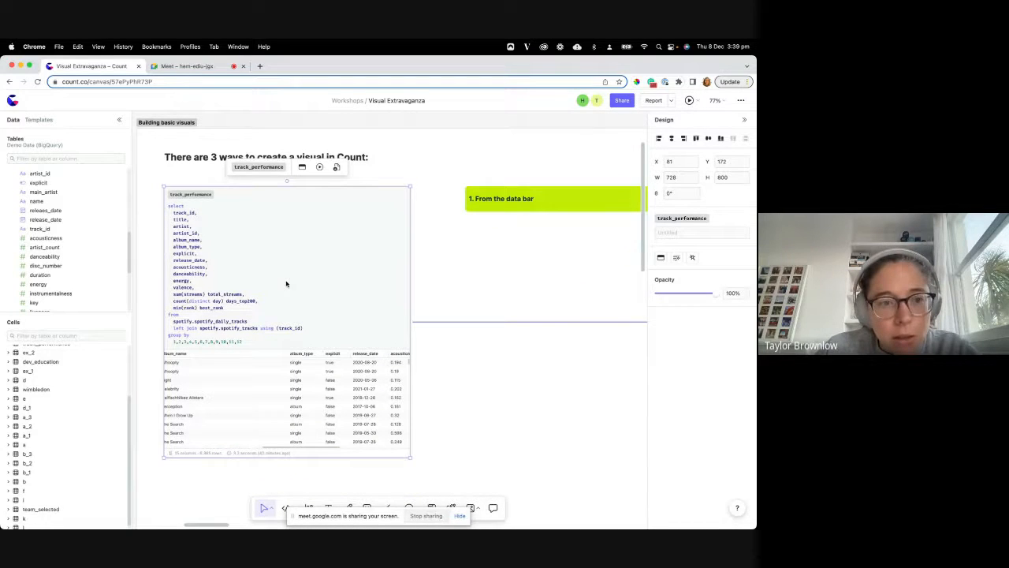
drag(253, 337, 252, 331)
scroll(226, 315, up, 5)
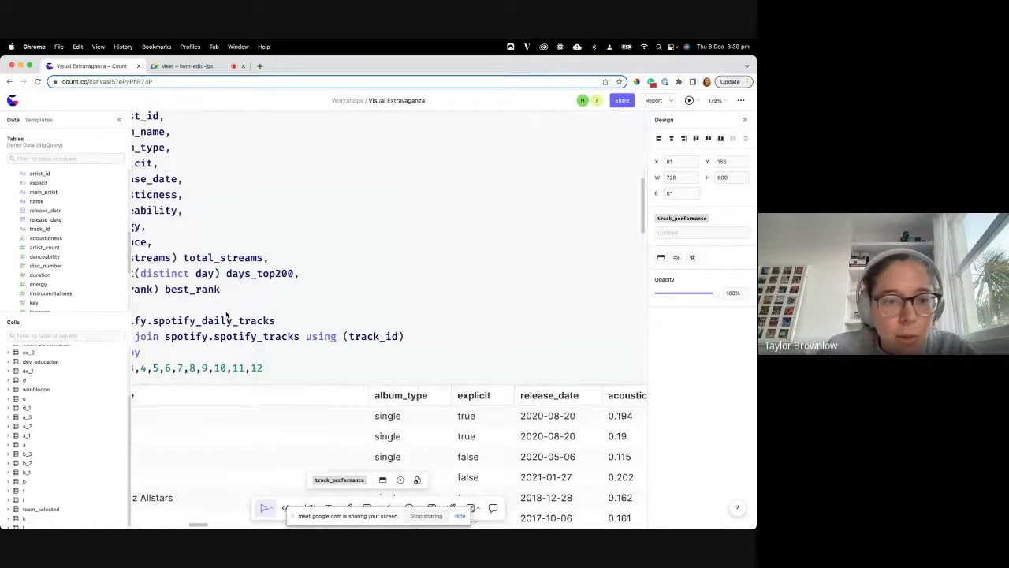
scroll(226, 315, down, 4)
scroll(226, 315, down, 1)
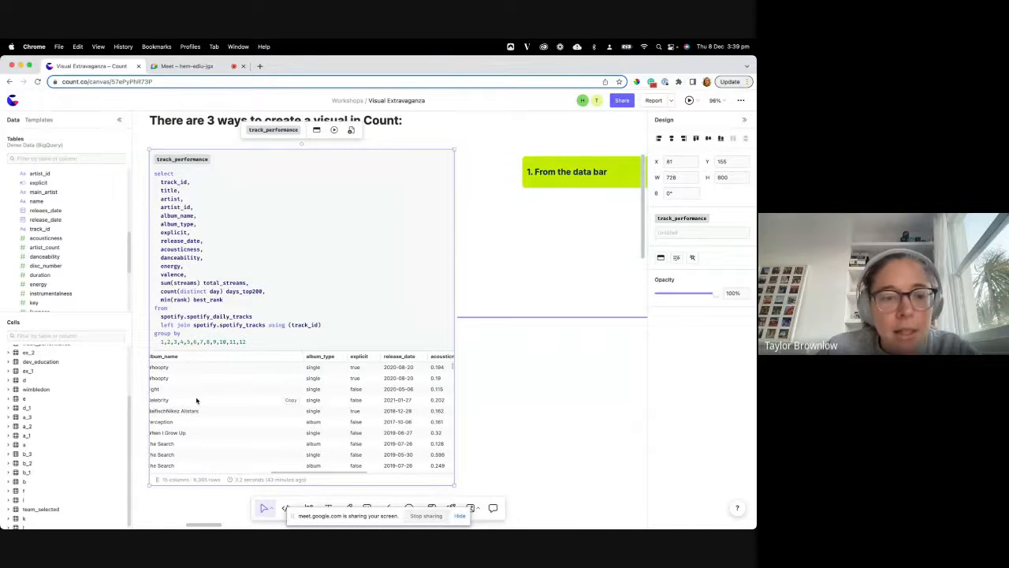
scroll(196, 400, left, 5)
scroll(138, 364, left, 5)
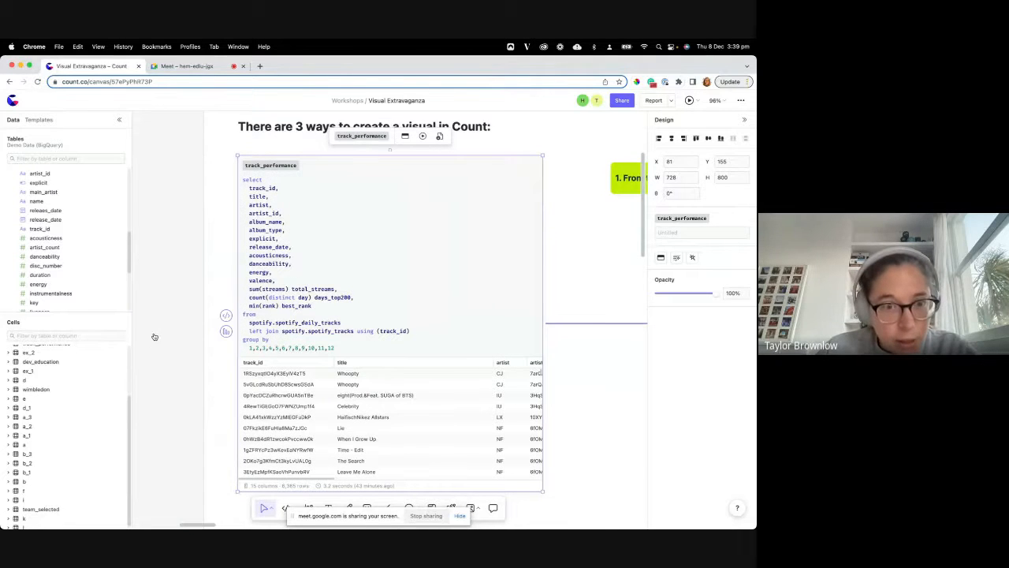
click(154, 337)
scroll(155, 339, down, 3)
scroll(315, 335, down, 3)
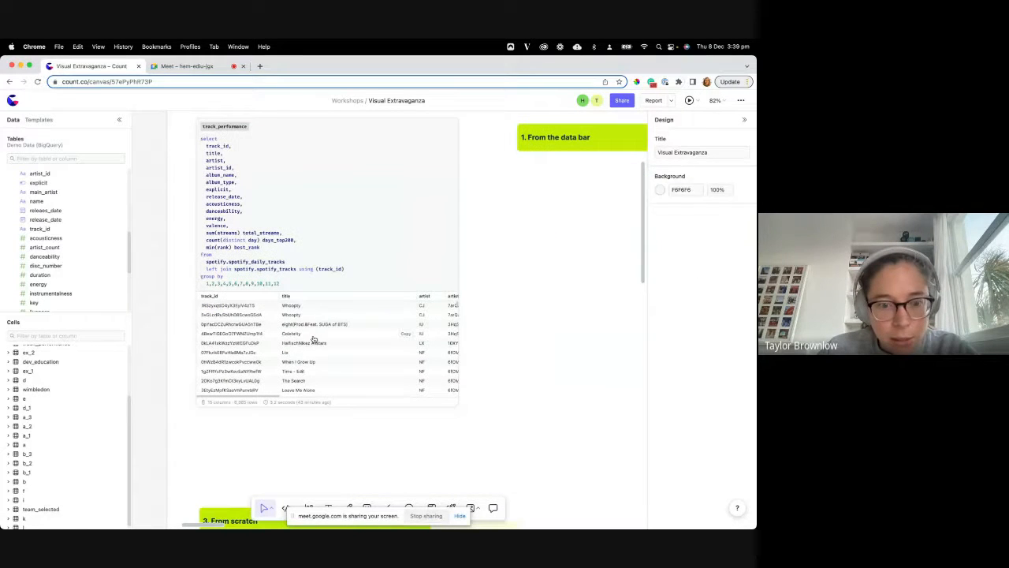
Review the track_performance cell and the "1. From the data bar" section with its sticky note.
click(313, 339)
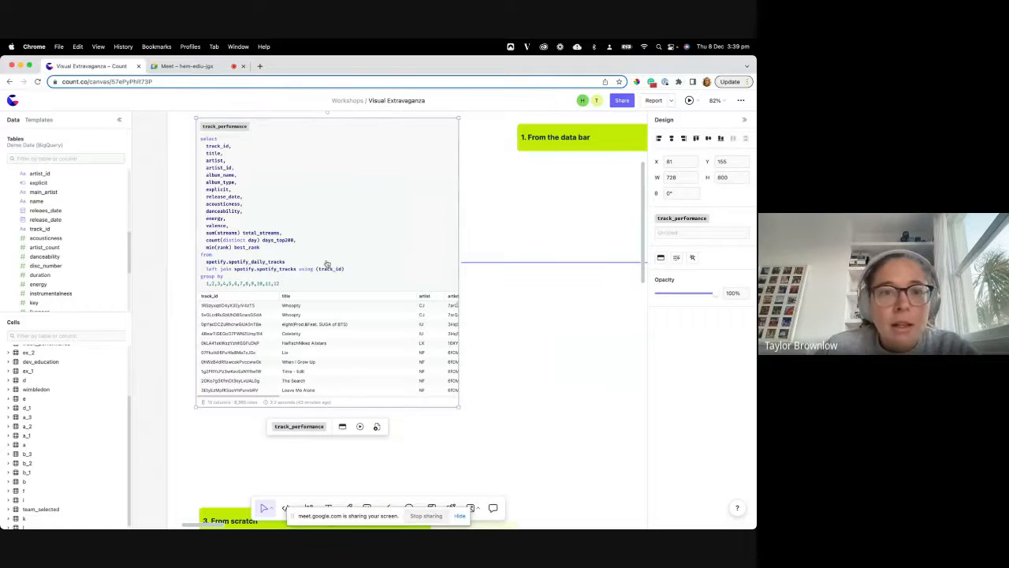
scroll(162, 261, up, 2)
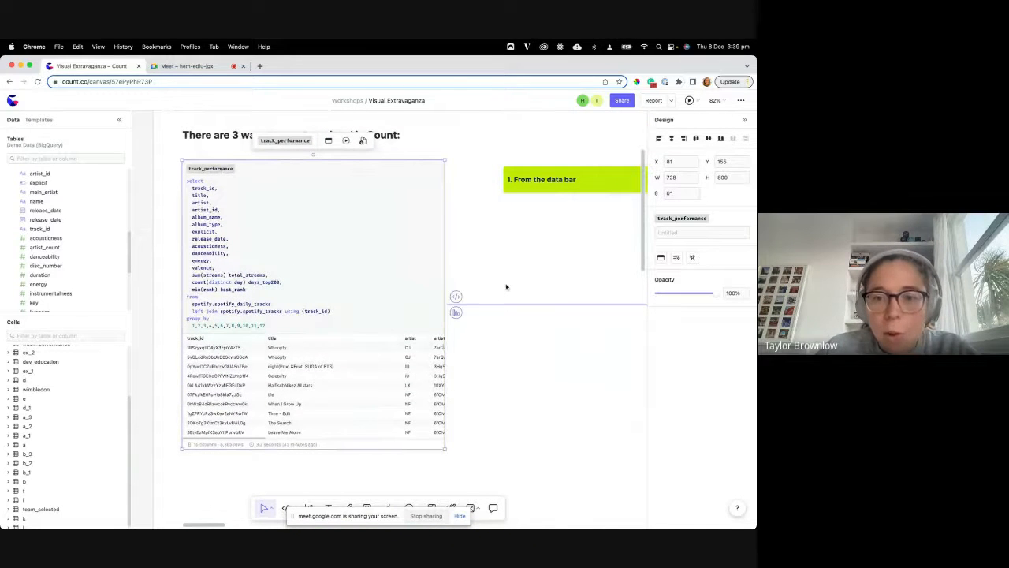
scroll(511, 248, right, 4)
scroll(511, 248, right, 2)
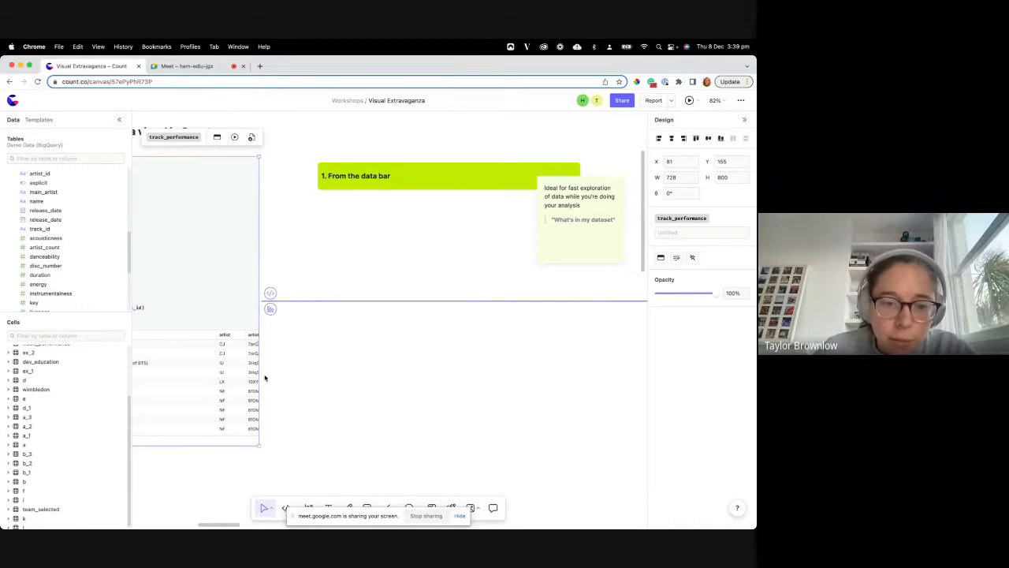
scroll(280, 381, left, 2)
scroll(280, 380, up, 1)
scroll(285, 381, left, 5)
scroll(286, 382, down, 1)
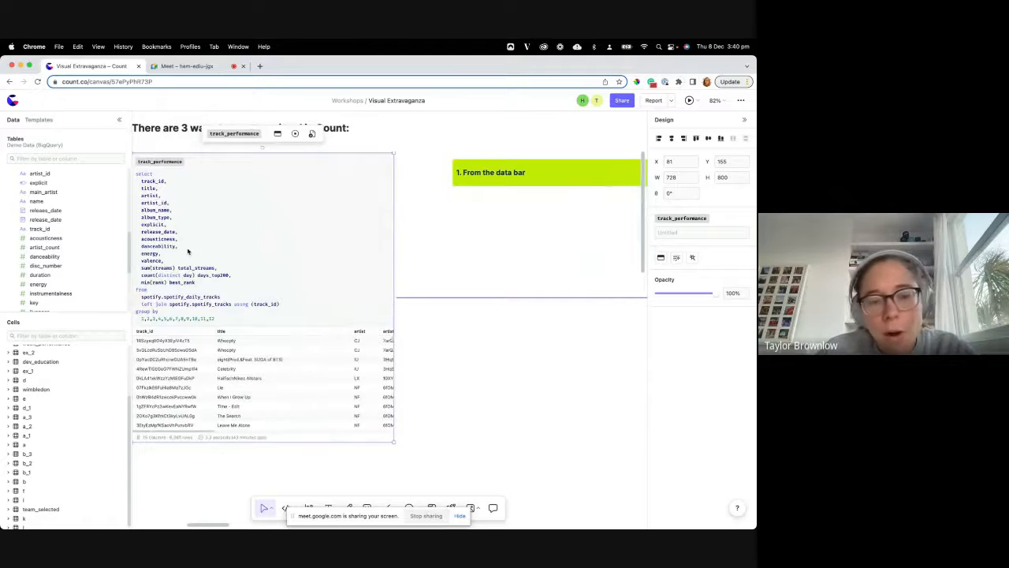
Create a visual from the album_type column of spotify_tracks beneath the "1. From the data bar" heading and inspect its marks.
scroll(62, 199, up, 3)
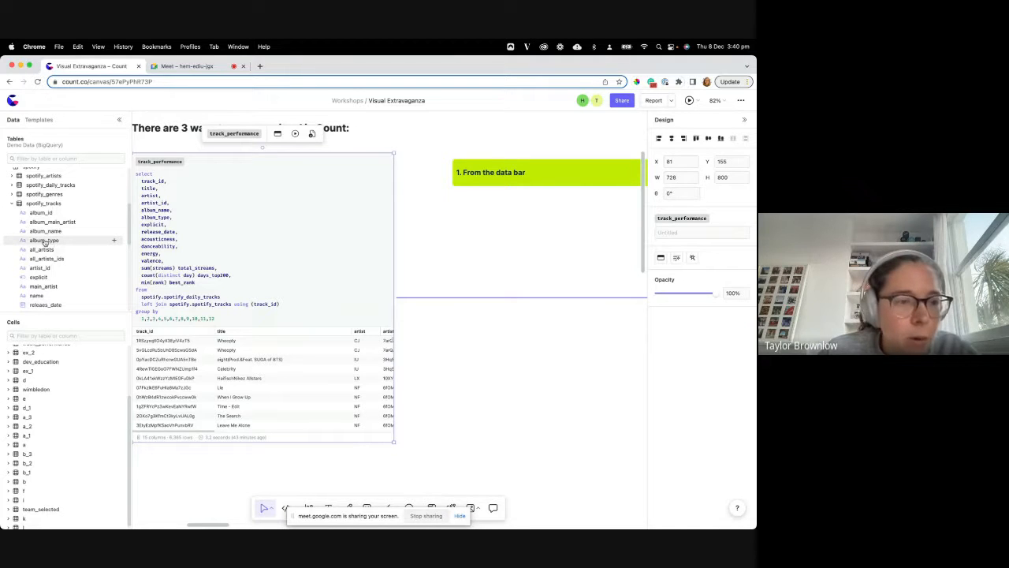
drag(45, 242, 525, 294)
scroll(411, 246, right, 2)
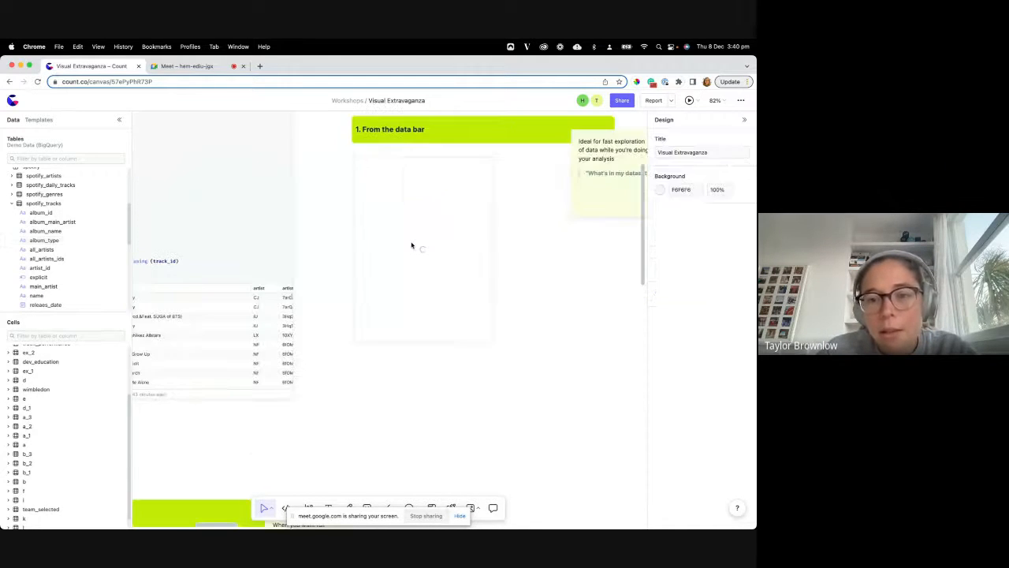
scroll(411, 245, right, 1)
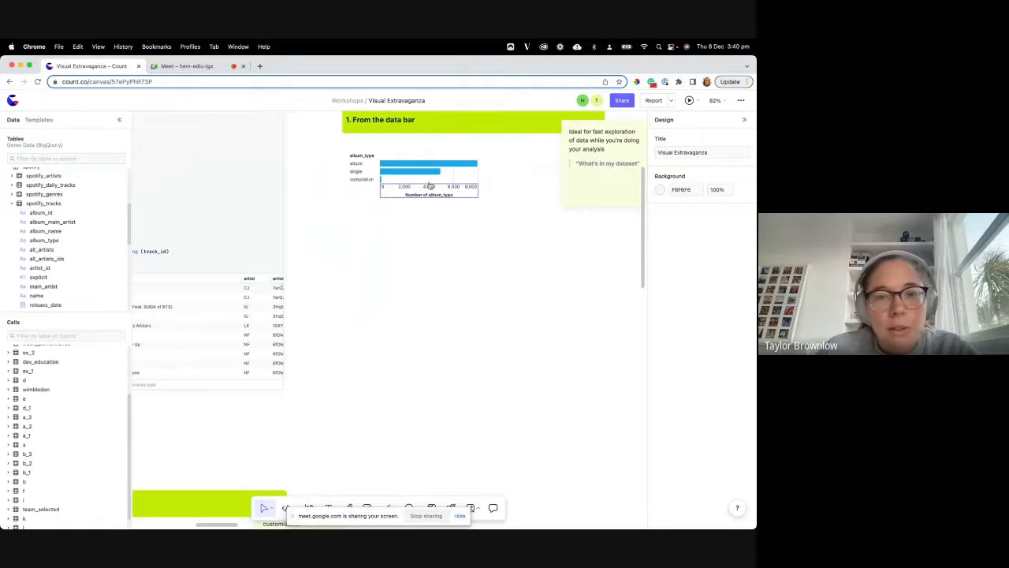
click(411, 181)
scroll(410, 180, up, 5)
scroll(410, 180, down, 3)
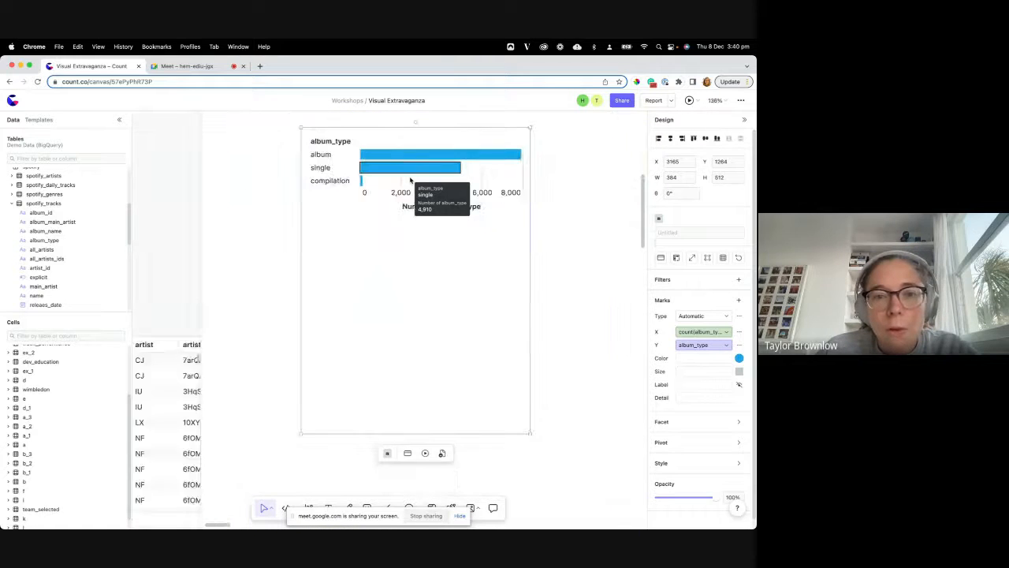
scroll(399, 263, down, 2)
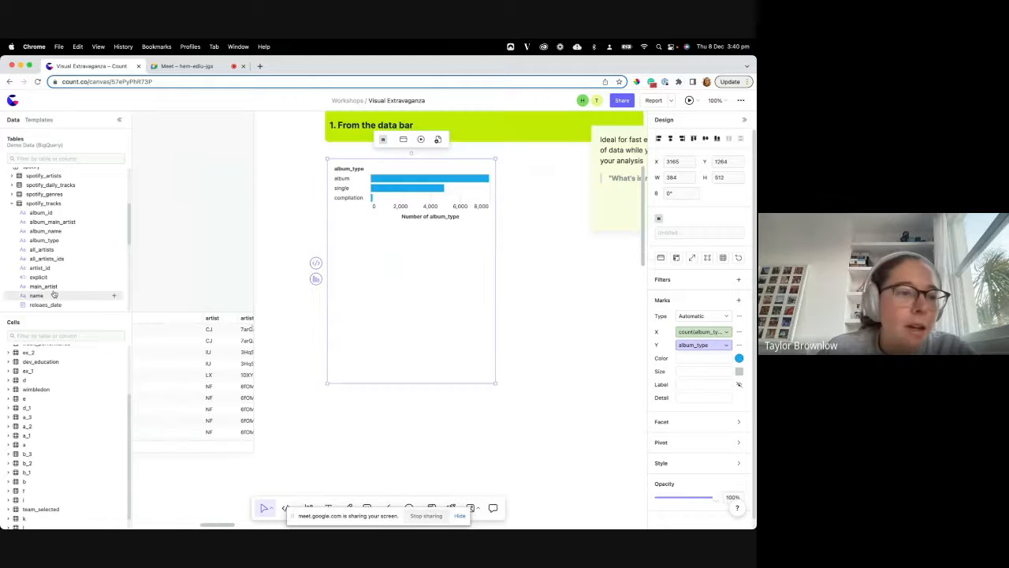
Create a visual from the instrumentalness column of spotify_tracks below the album_type chart.
scroll(42, 286, down, 3)
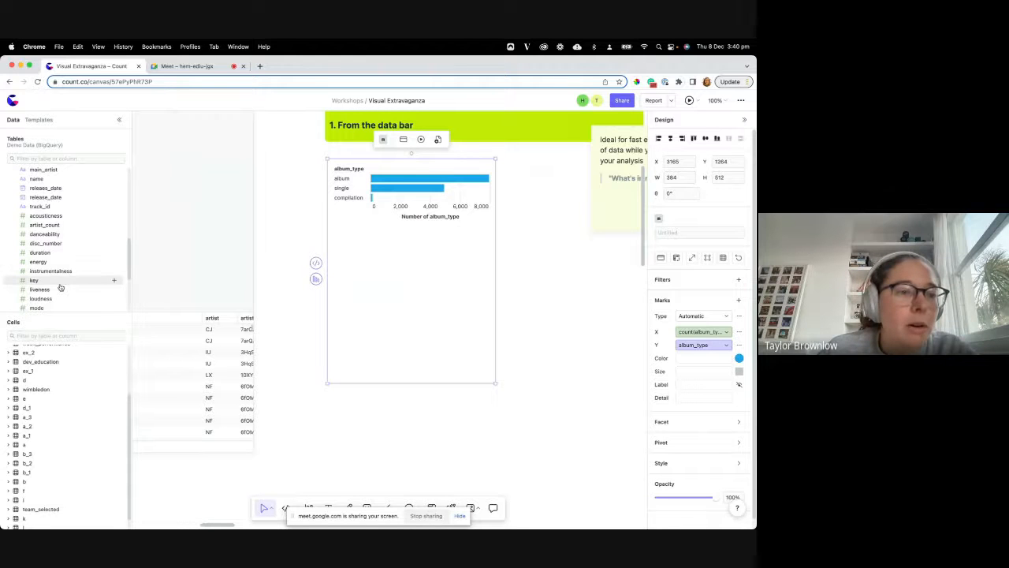
drag(62, 270, 431, 337)
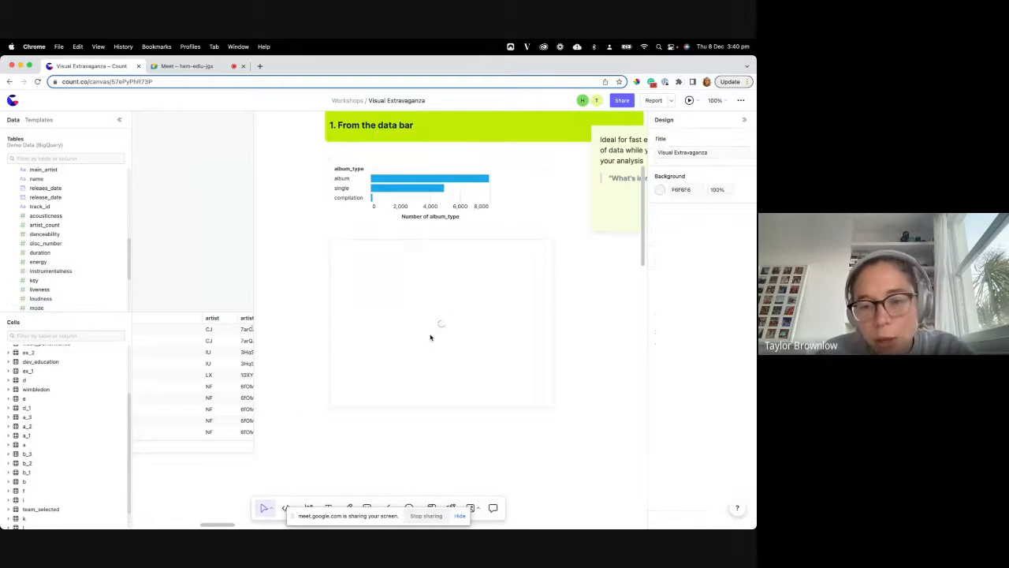
scroll(430, 336, right, 1)
scroll(430, 336, down, 1)
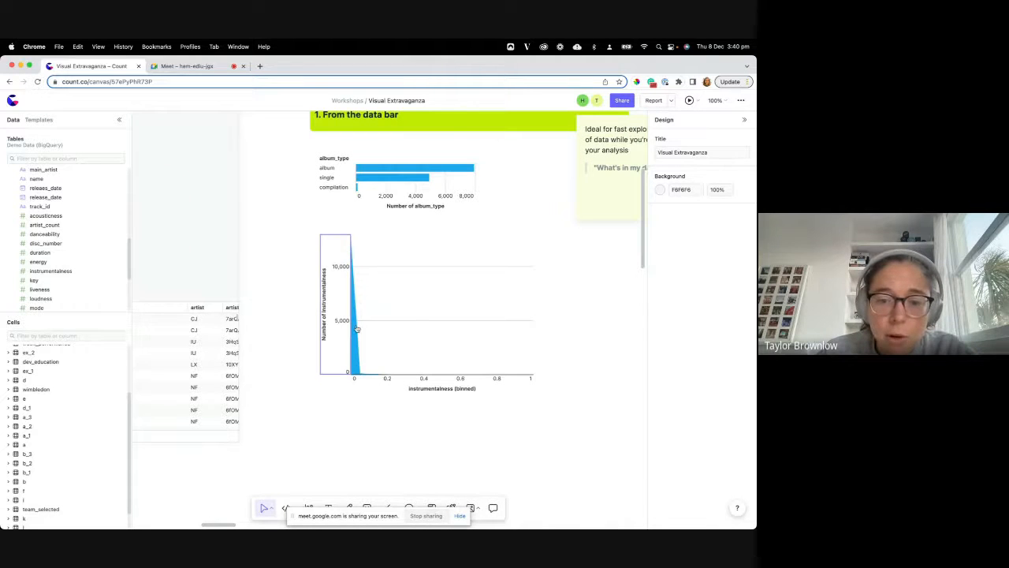
Move the instrumentalness chart to X 3159, Y 1428.5, aligned with the left edge of the "1. From the data bar" heading.
scroll(356, 328, down, 4)
click(354, 276)
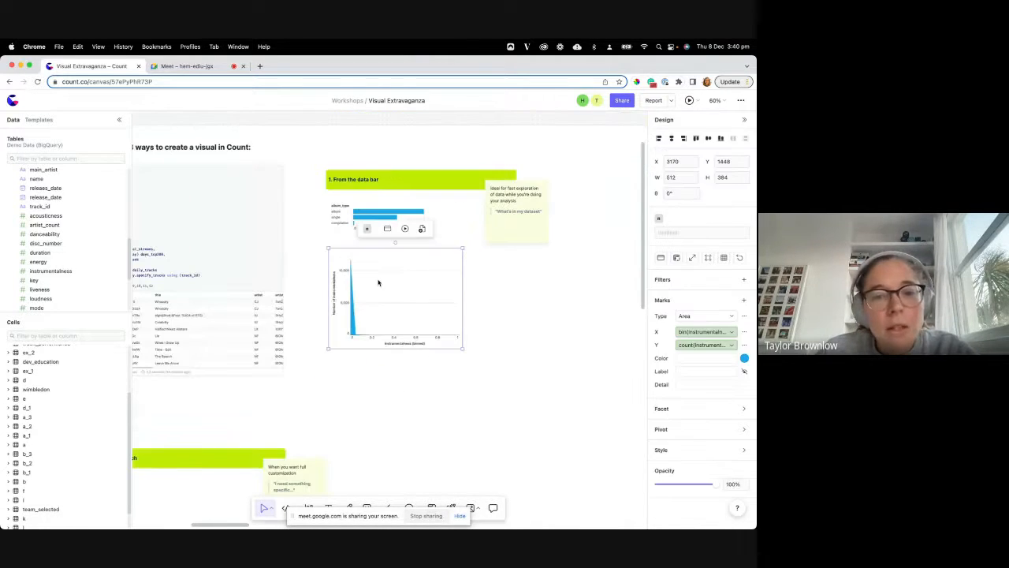
drag(371, 284, 375, 277)
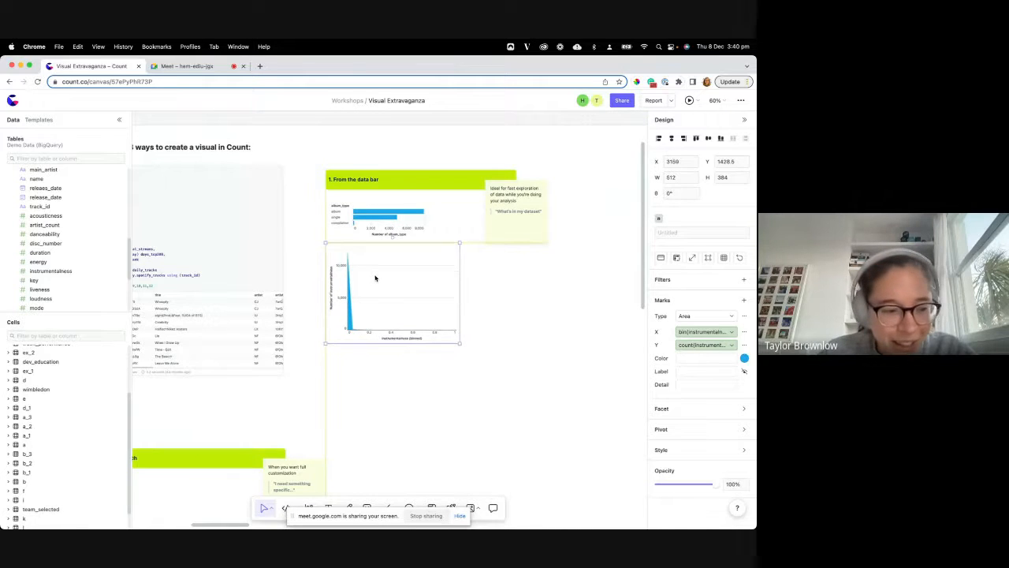
Create a visual from the release_date column of the track_performance cell beside the instrumentalness chart and inspect it closely.
scroll(39, 414, up, 3)
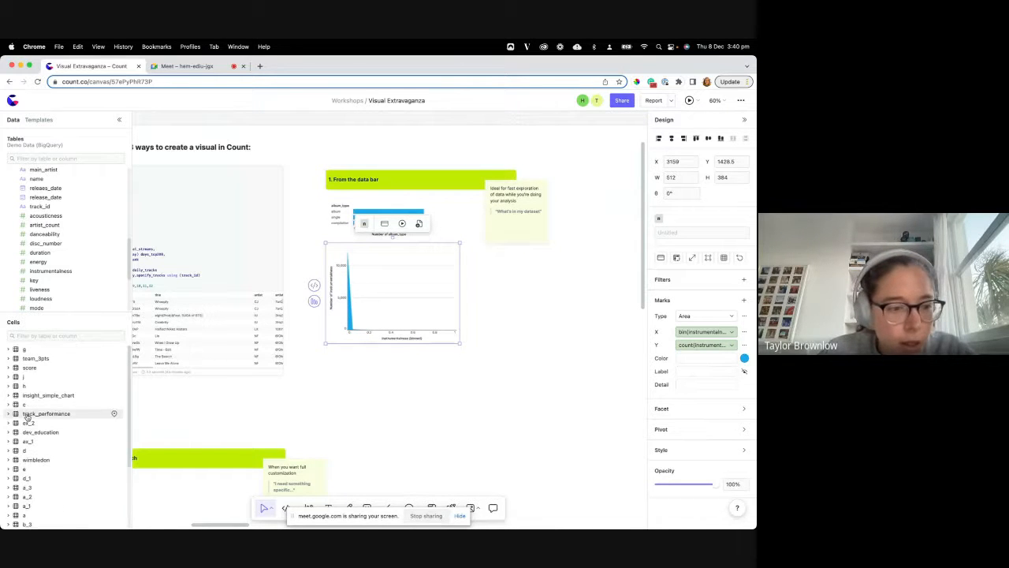
click(27, 416)
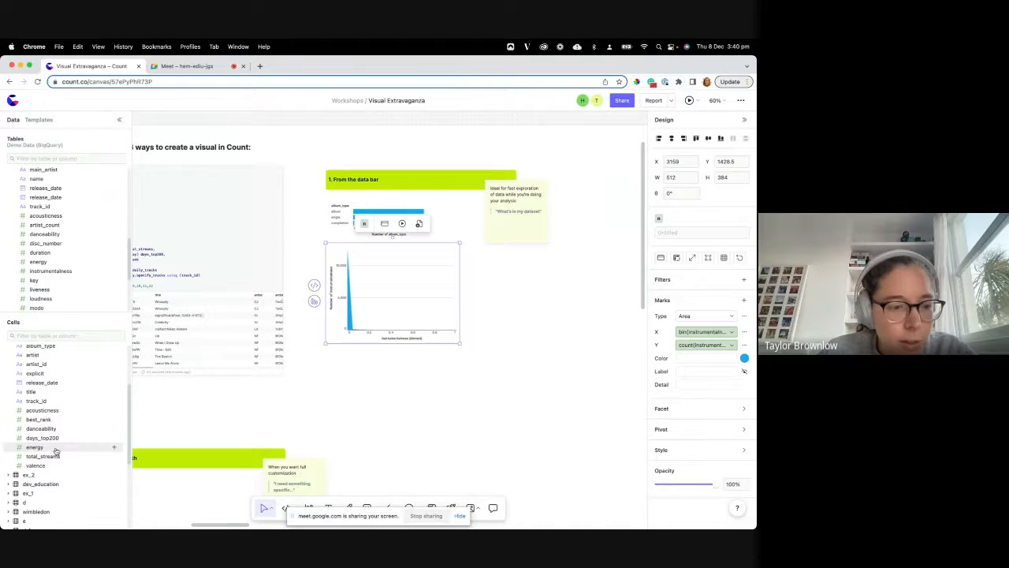
scroll(55, 451, up, 1)
drag(54, 391, 527, 320)
scroll(532, 322, up, 1)
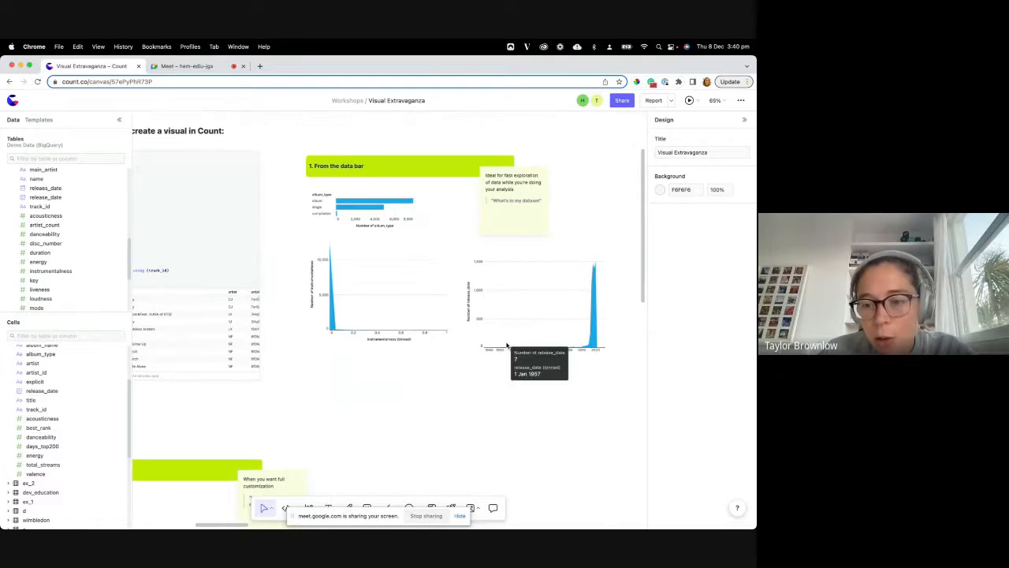
scroll(594, 268, up, 5)
scroll(594, 268, up, 4)
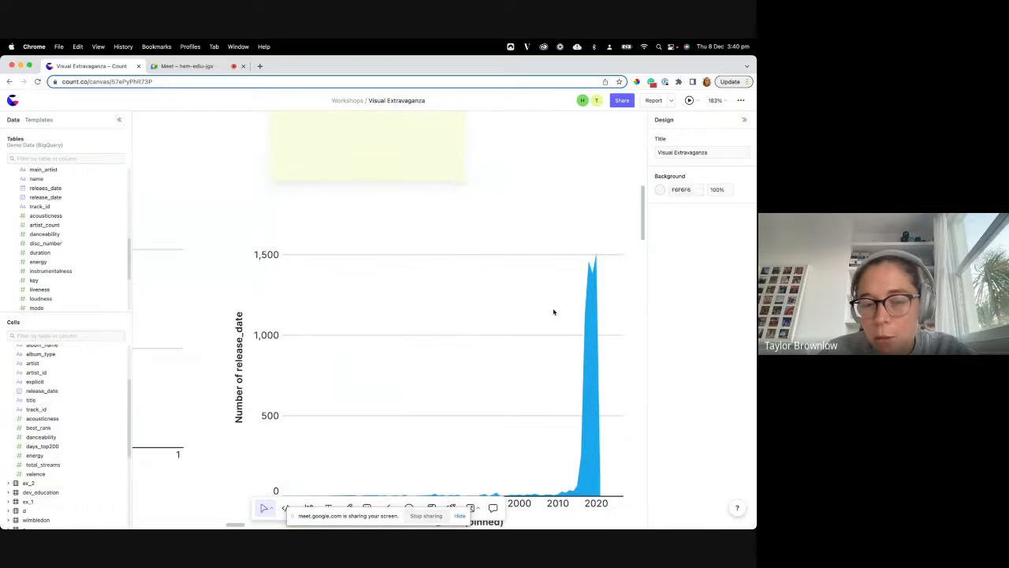
scroll(554, 312, down, 10)
Move the release_date chart directly beneath the instrumentalness chart, left-aligned with it at X 3159, Y 1811.
click(527, 334)
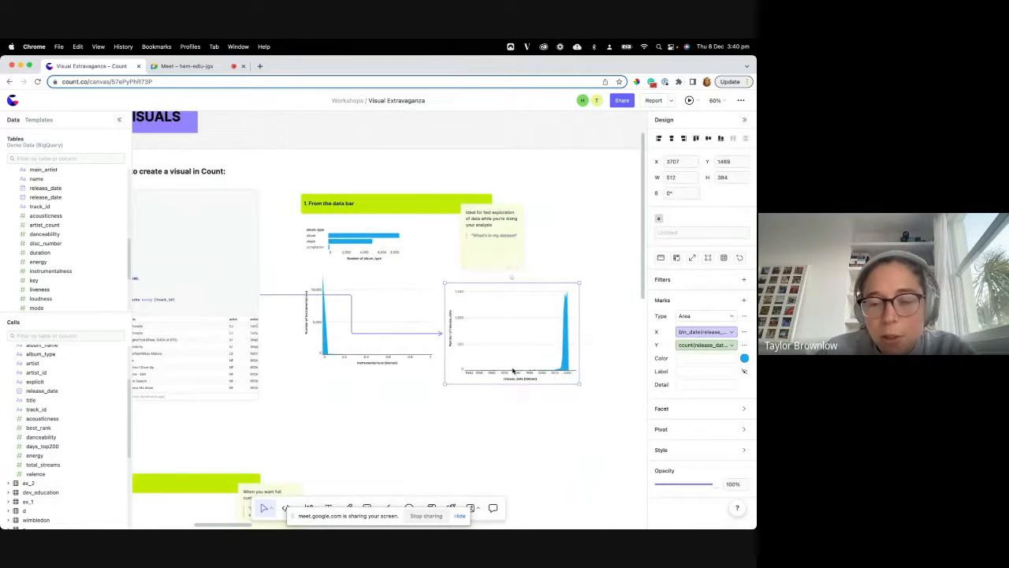
click(590, 340)
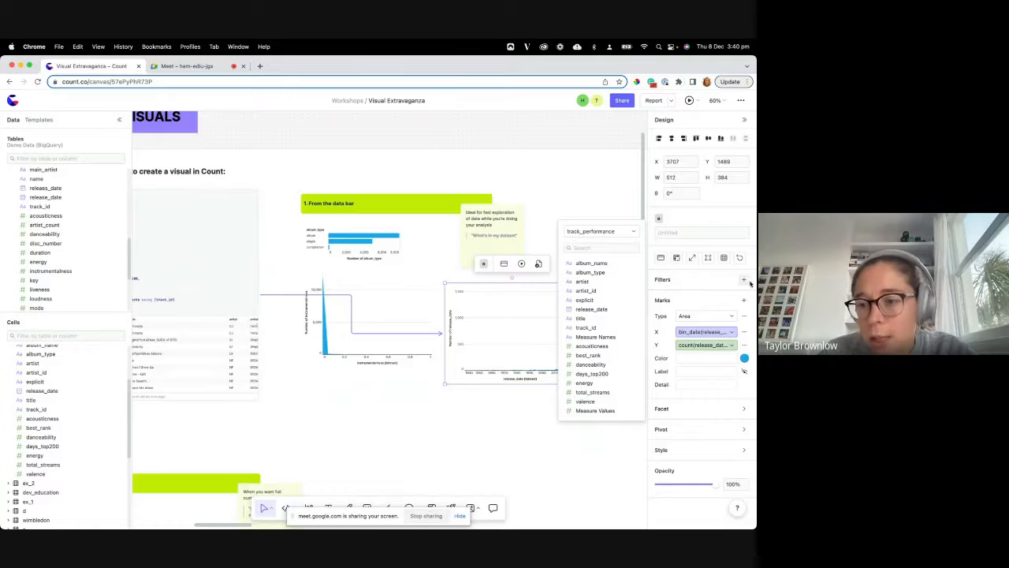
click(505, 338)
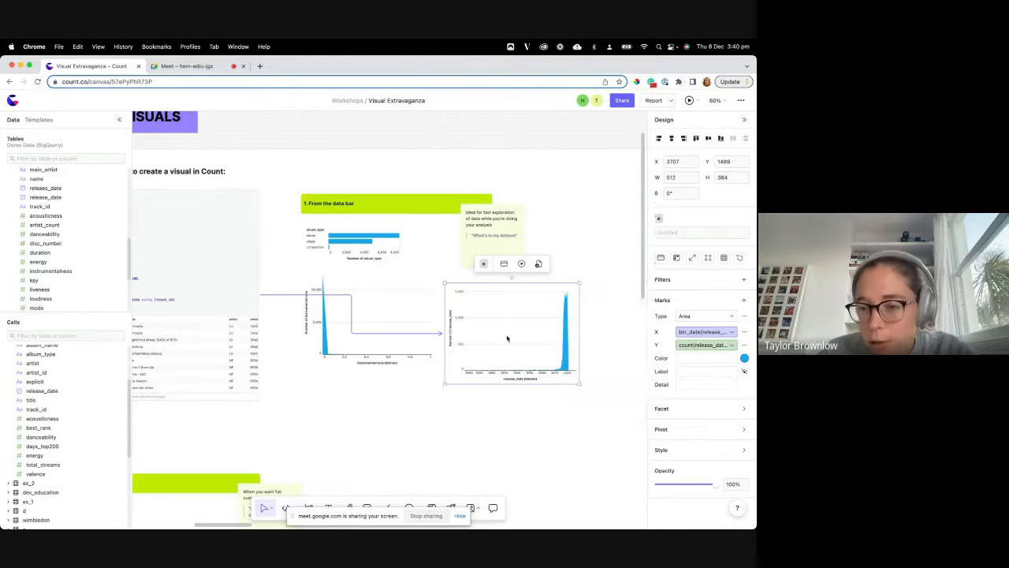
drag(498, 334, 356, 409)
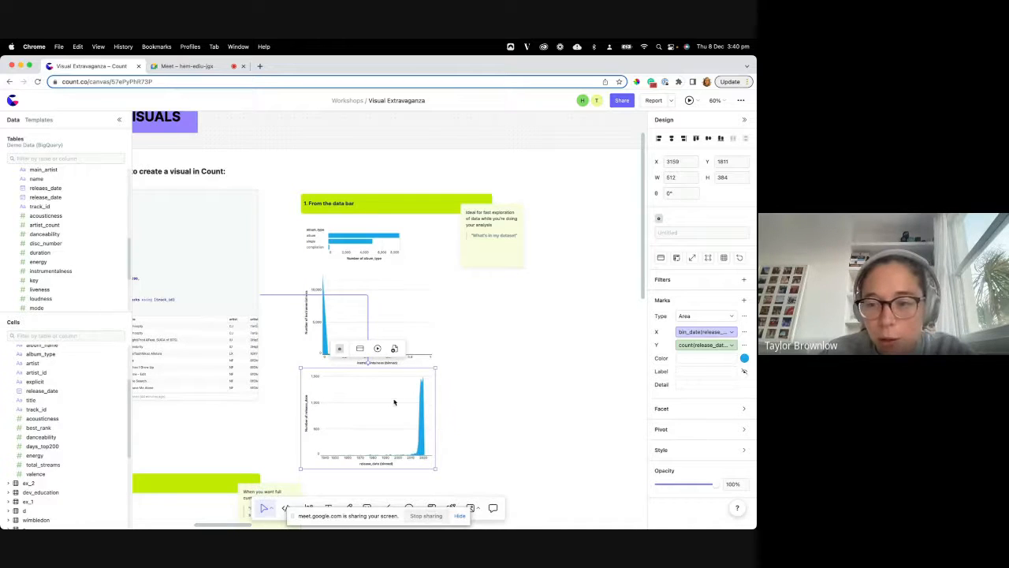
mouse_move(742, 369)
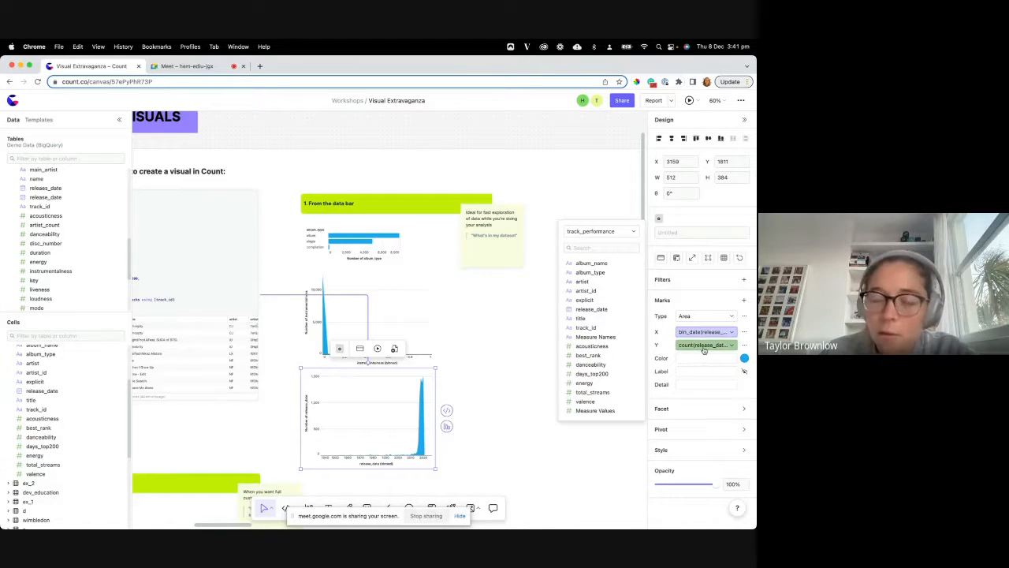
click(376, 406)
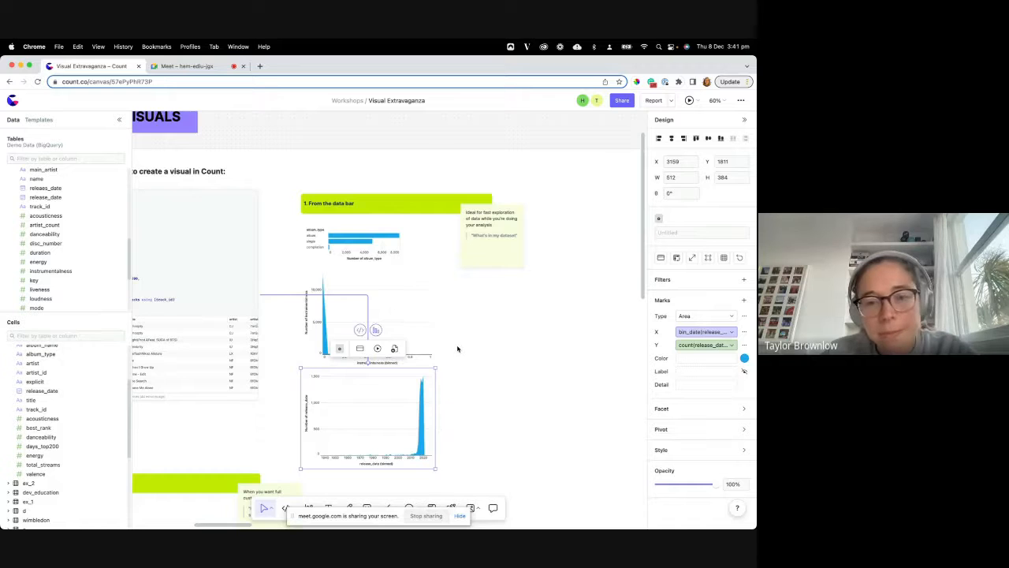
Move the release_date chart beside the instrumentalness chart, to about X 3589, Y 1514.
scroll(458, 348, down, 1)
scroll(457, 349, down, 5)
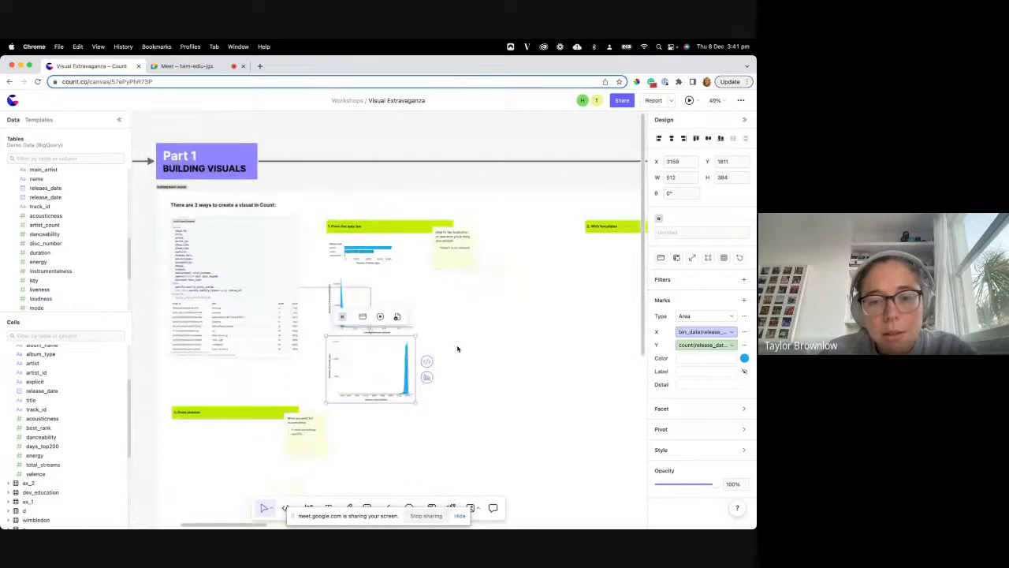
drag(360, 360, 436, 310)
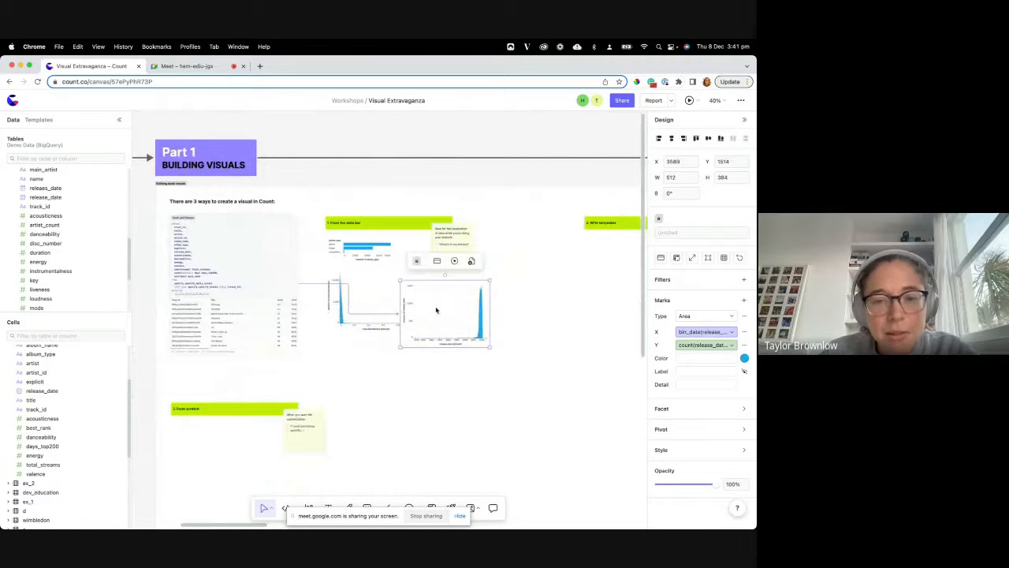
Place an empty visual beneath the "2. With templates" heading at about X 2412, Y 410, clearing the screen-sharing notice out of the way.
scroll(436, 310, right, 3)
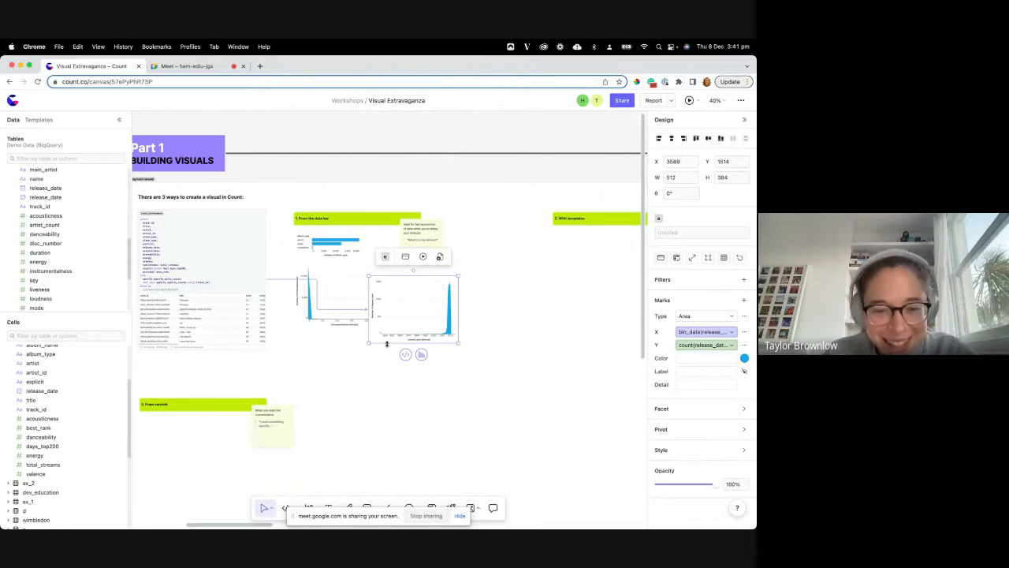
scroll(387, 343, right, 6)
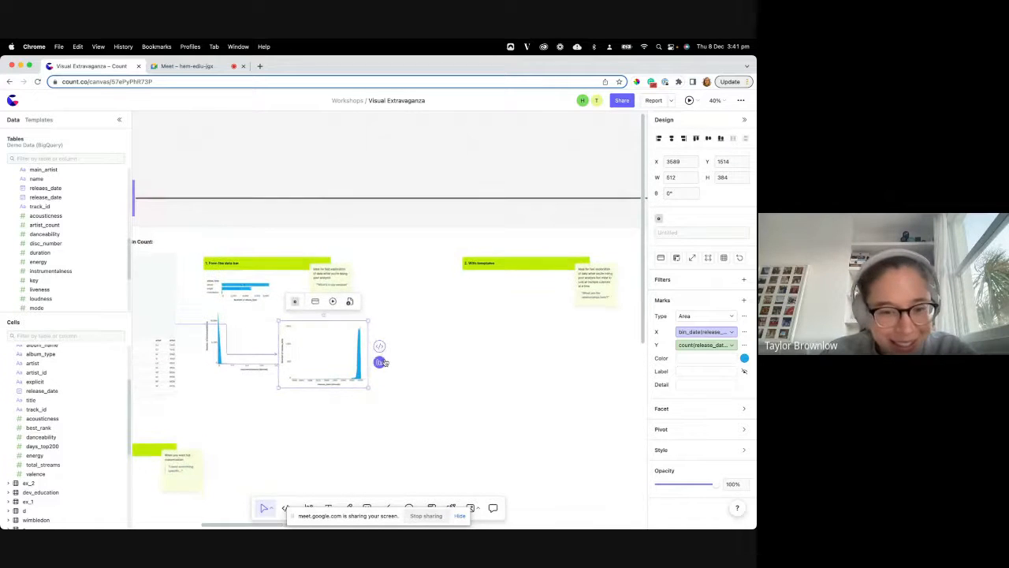
scroll(386, 360, up, 5)
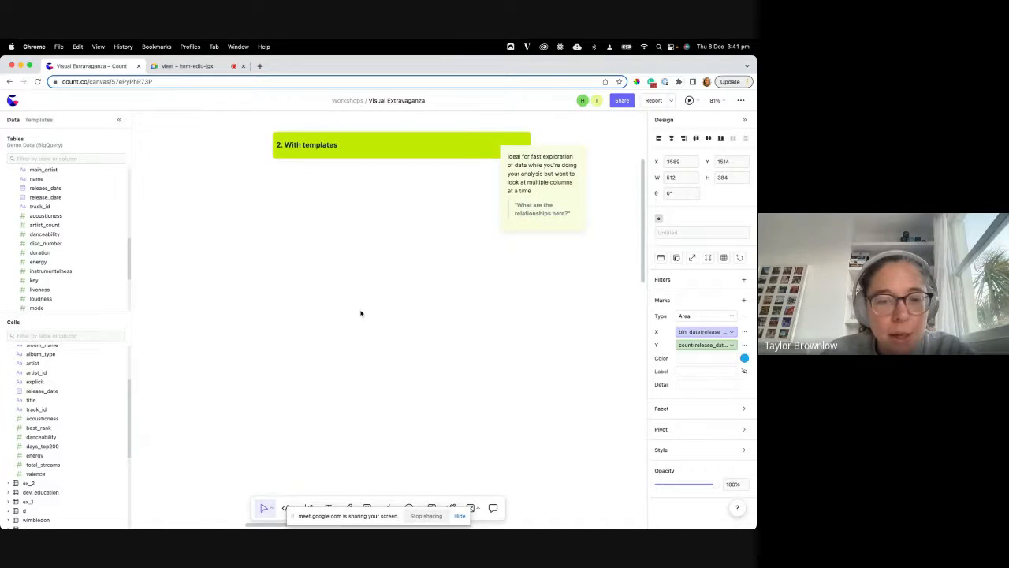
scroll(360, 313, left, 6)
scroll(361, 313, right, 10)
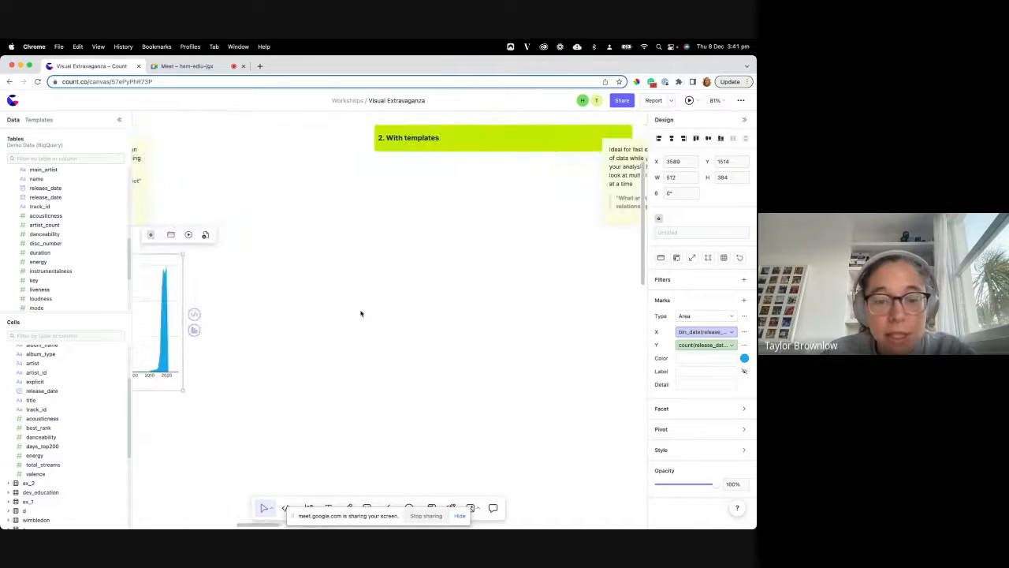
drag(322, 518, 100, 518)
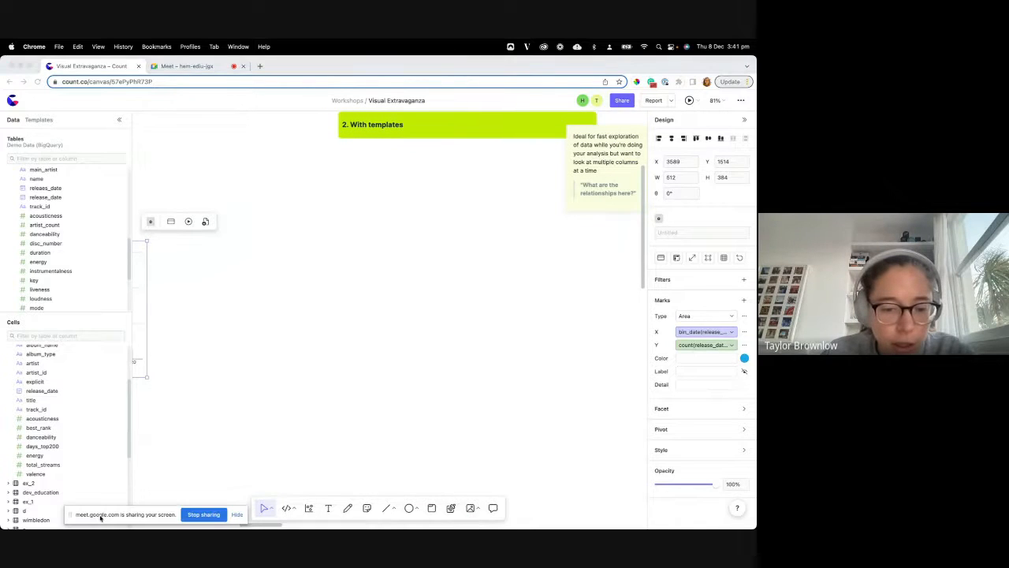
click(310, 509)
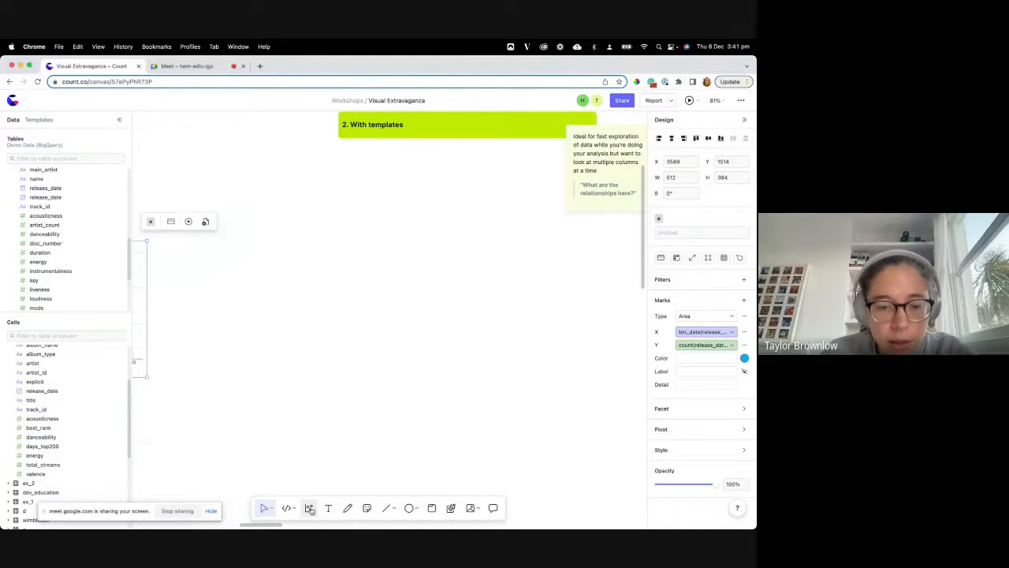
click(309, 508)
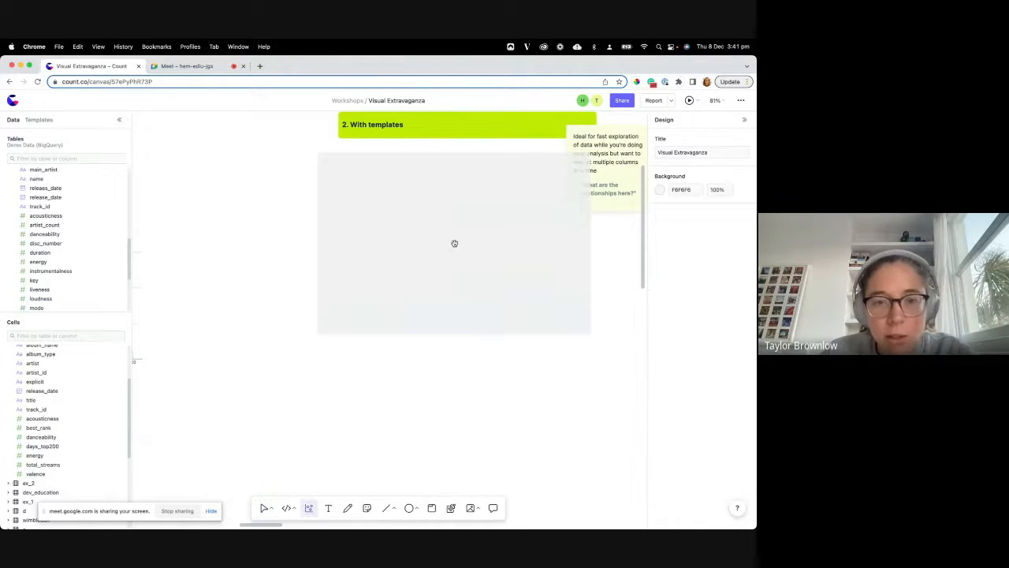
click(466, 260)
scroll(290, 187, right, 2)
drag(354, 270, 348, 300)
Set the empty visual's data source to the track_performance cell.
scroll(341, 254, up, 5)
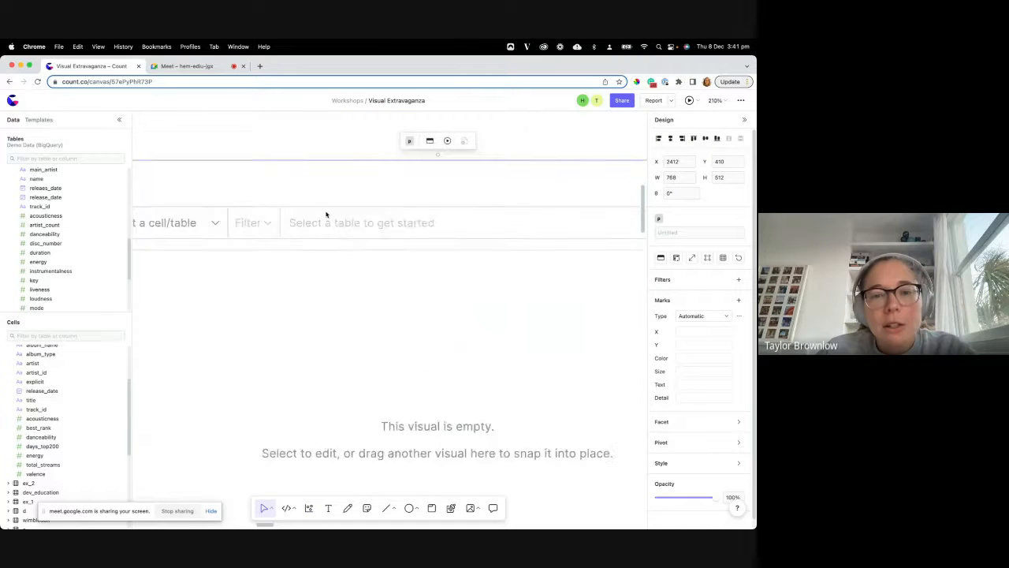
scroll(327, 214, down, 2)
click(230, 219)
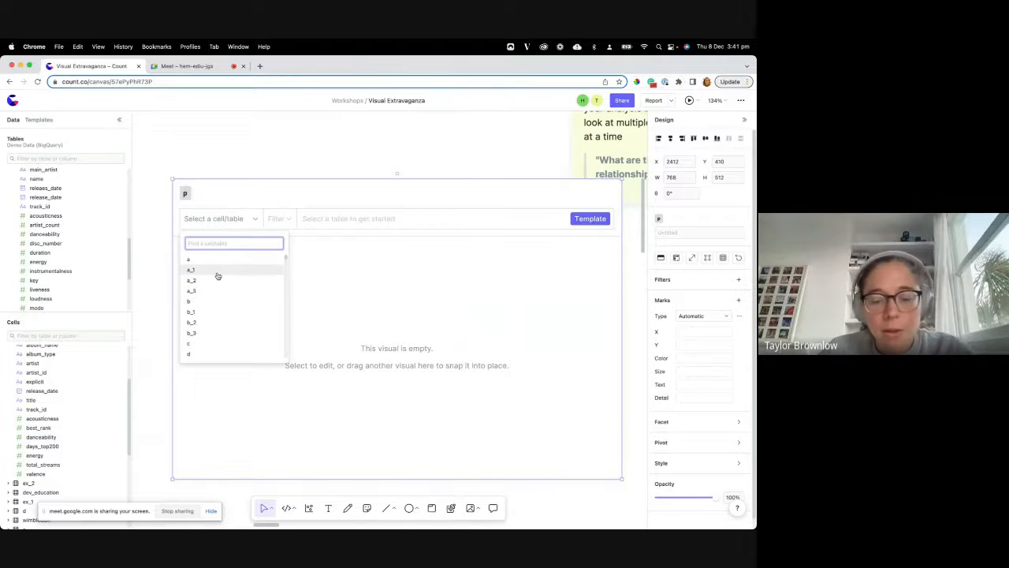
text(tr)
click(223, 260)
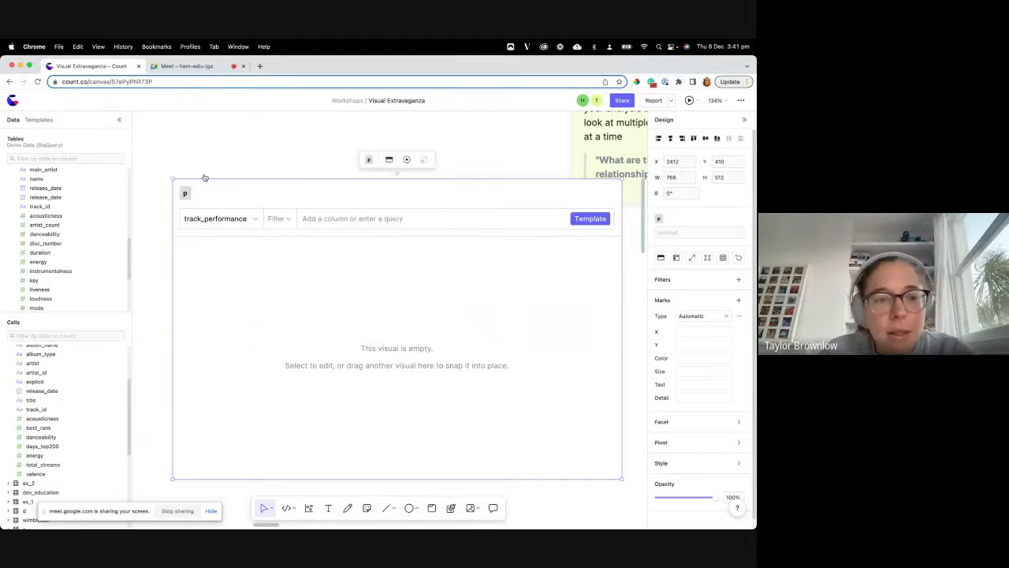
Add the artist, sum(acousticness) and sum(danceability) columns to the track_performance visual.
scroll(181, 300, down, 5)
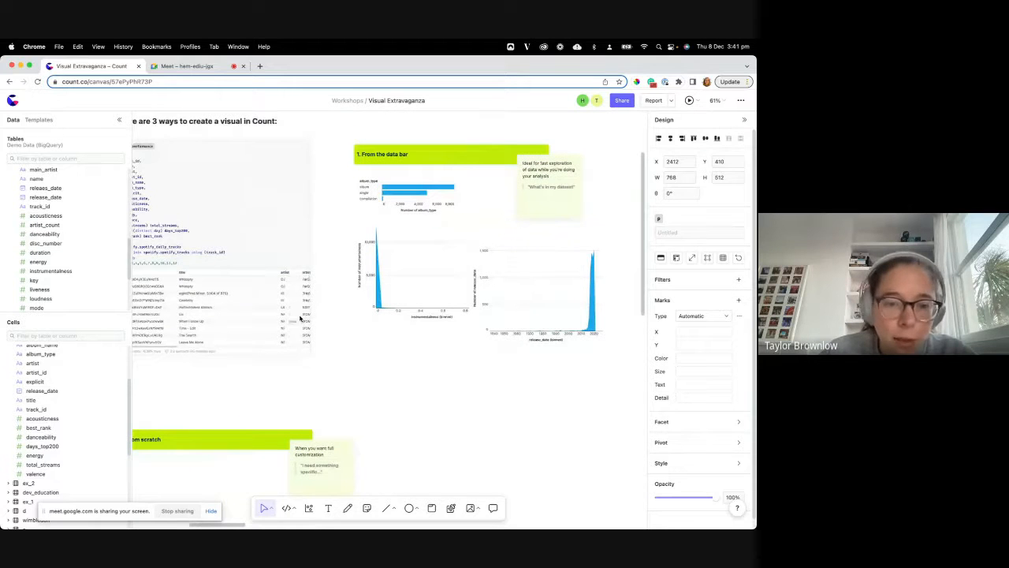
scroll(295, 315, right, 3)
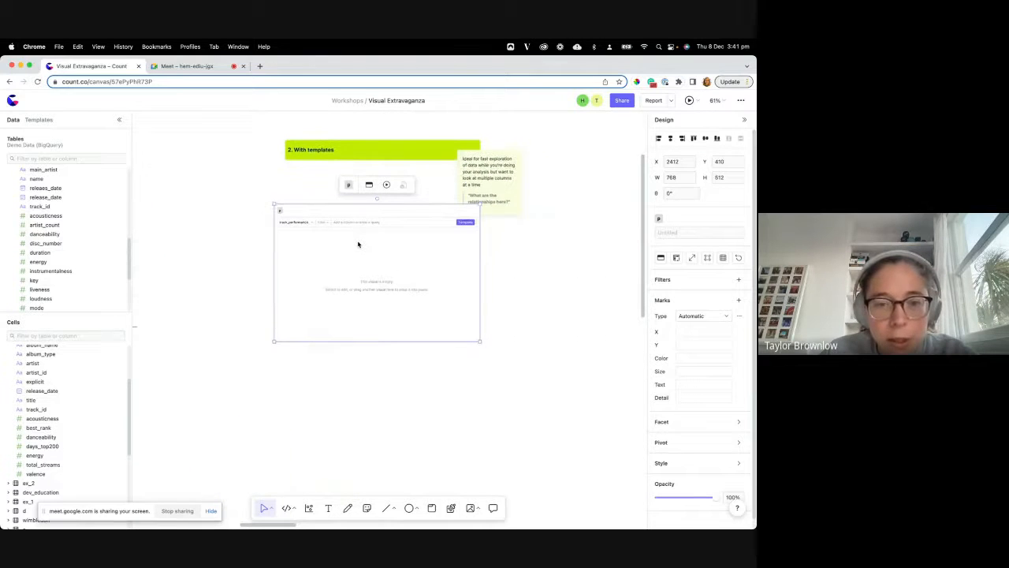
scroll(358, 242, up, 5)
scroll(341, 259, right, 1)
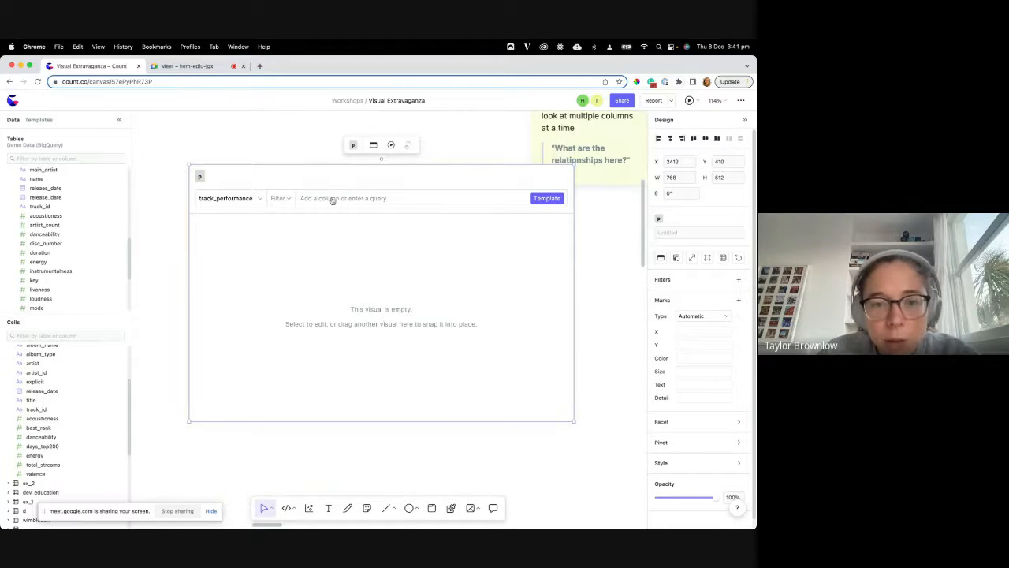
click(331, 199)
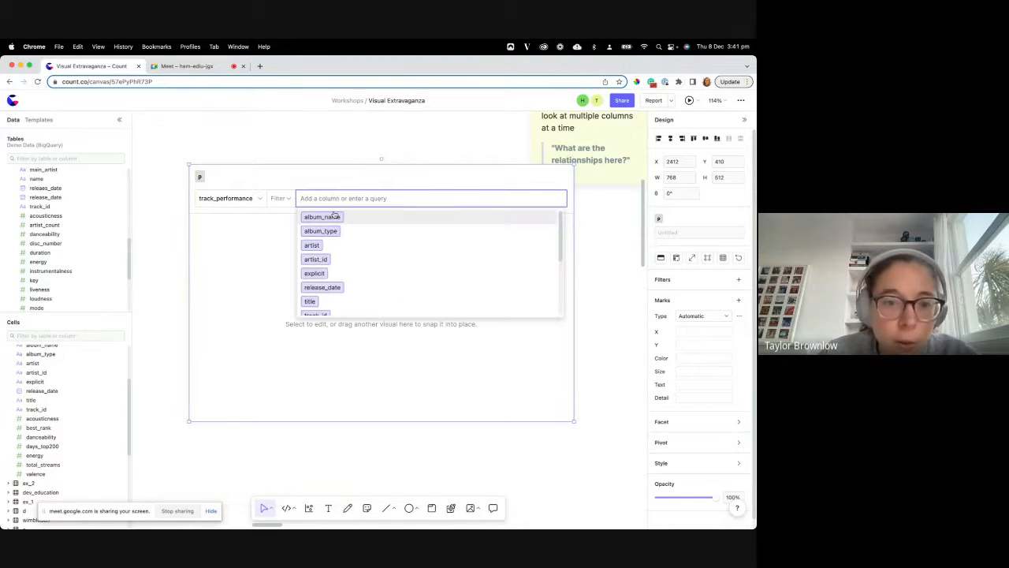
scroll(334, 217, down, 2)
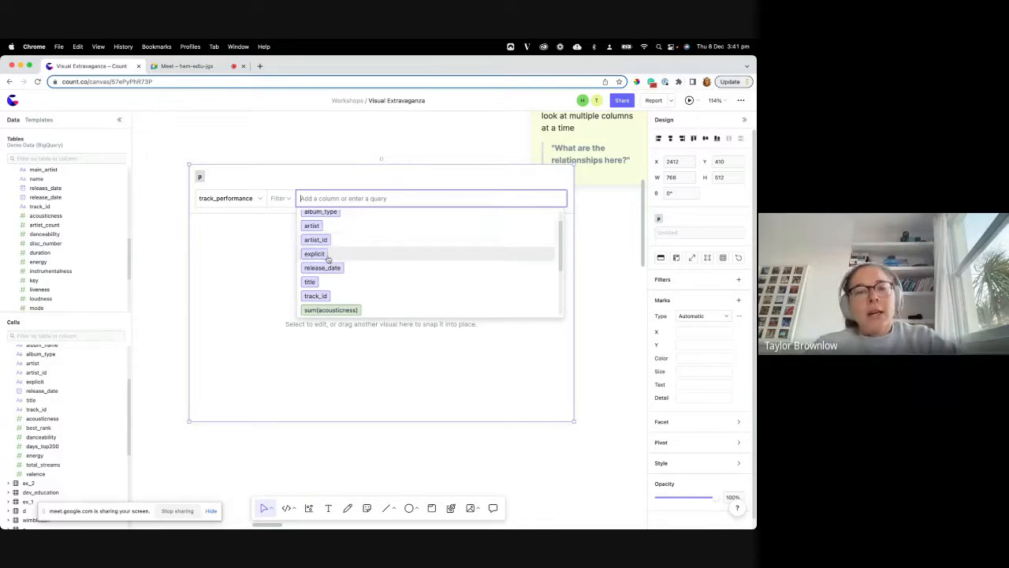
click(331, 225)
scroll(367, 257, down, 5)
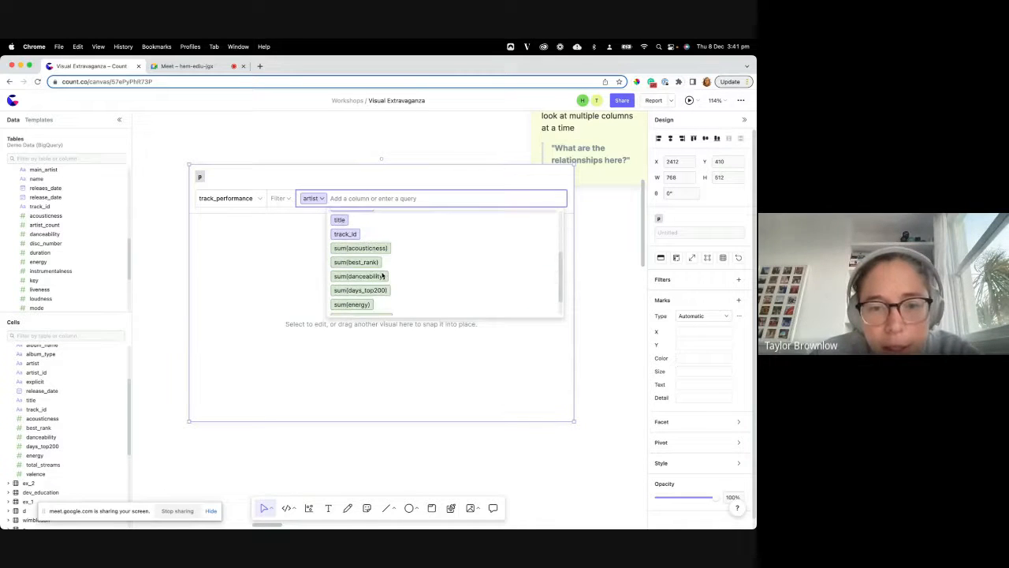
scroll(382, 274, up, 1)
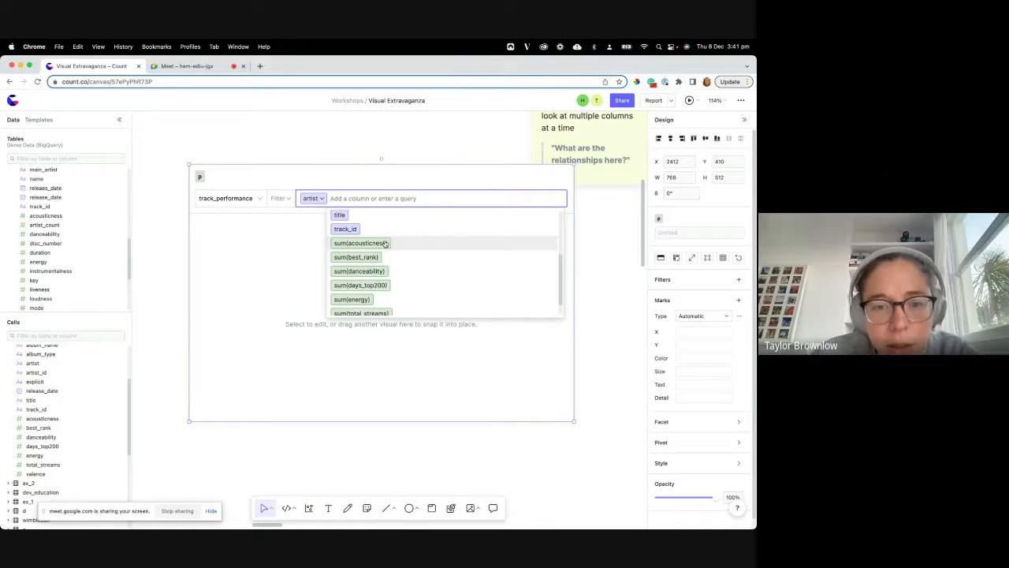
click(385, 244)
click(424, 272)
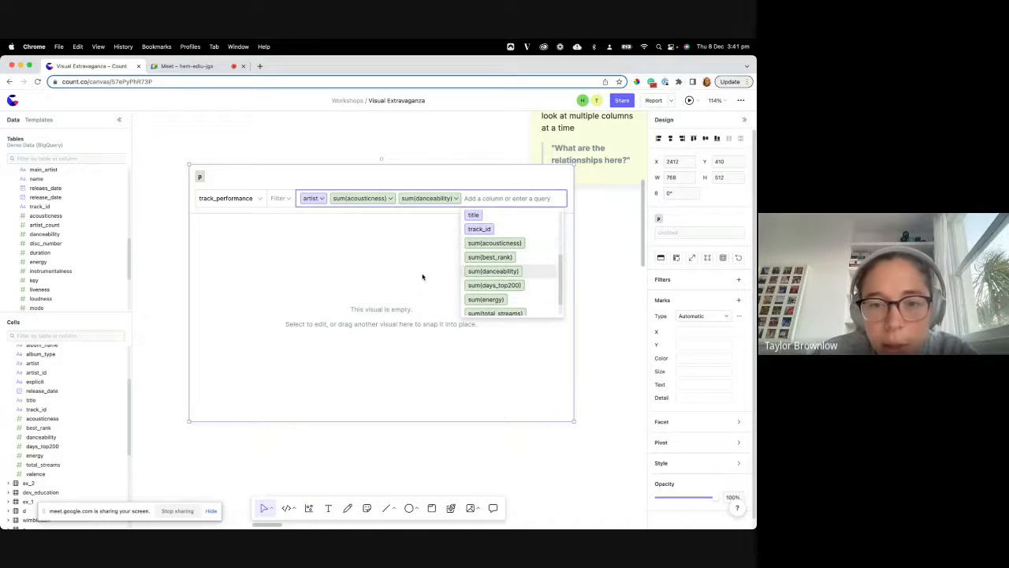
click(372, 181)
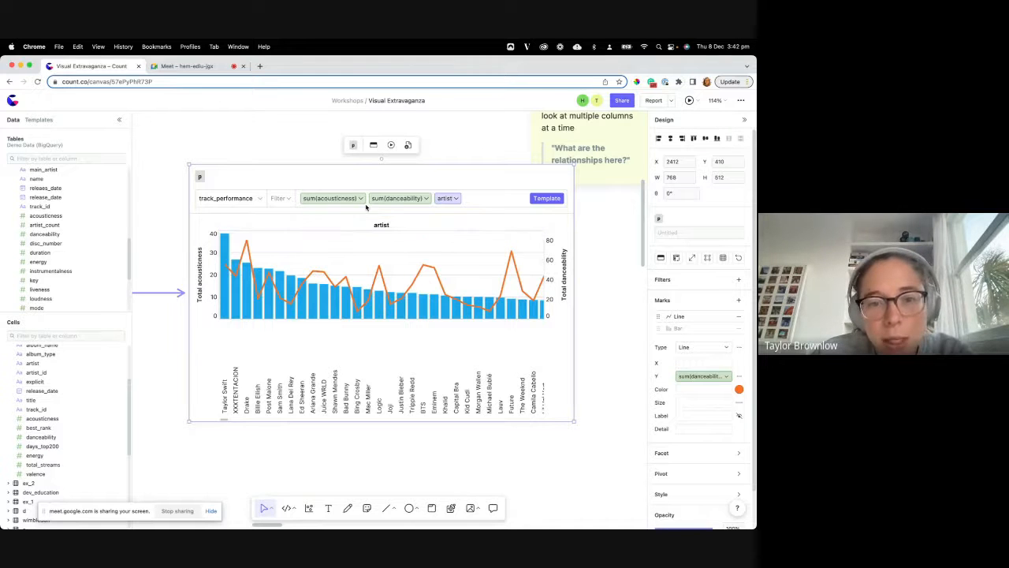
Apply the scatter plot template to the visual, plotting danceability against acousticness with artist labels.
click(541, 200)
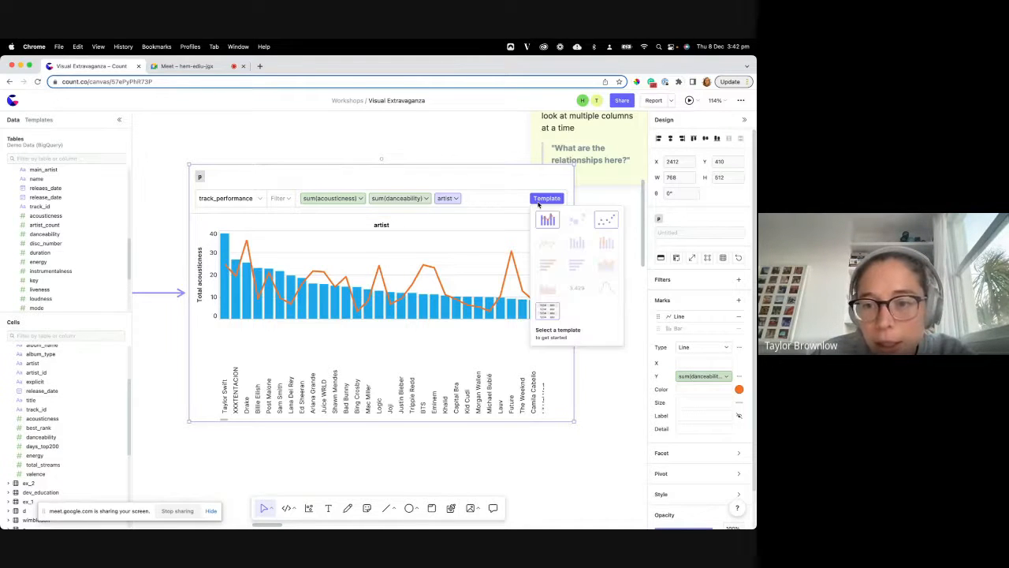
click(606, 222)
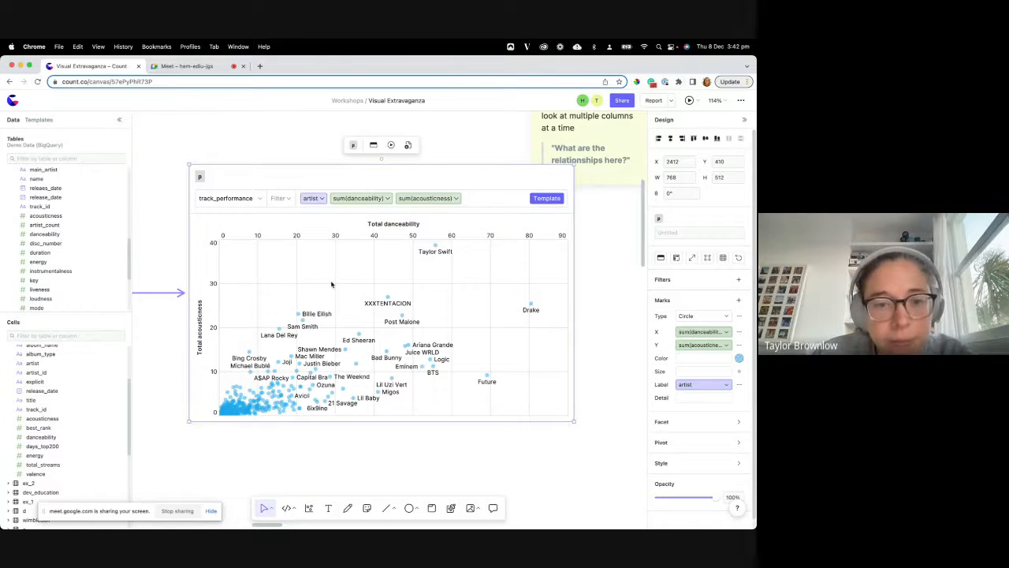
Add a second visual beside the scatter plot at about X 3196, Y 706, with track_performance as its data source.
scroll(331, 283, down, 5)
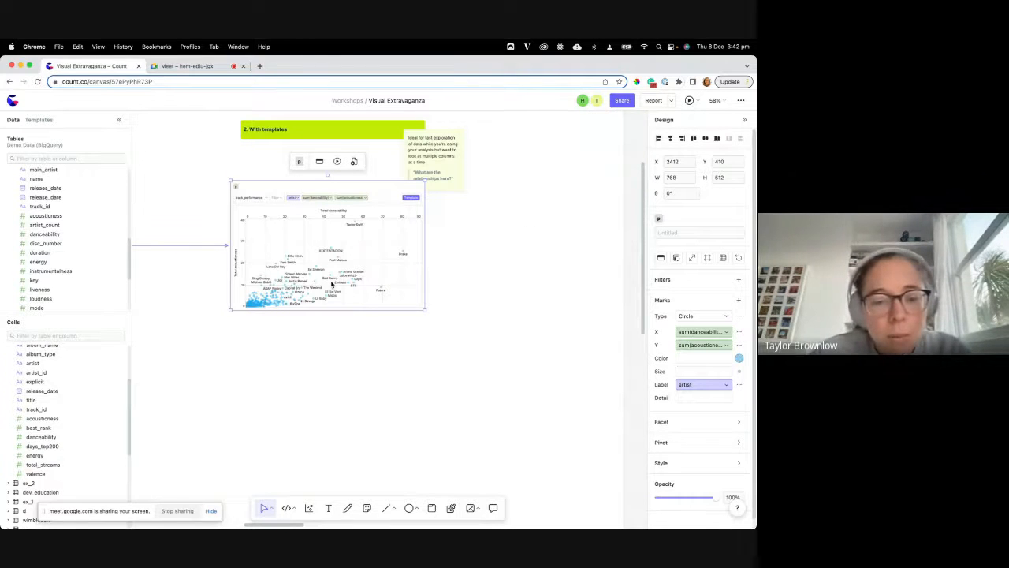
key(v)
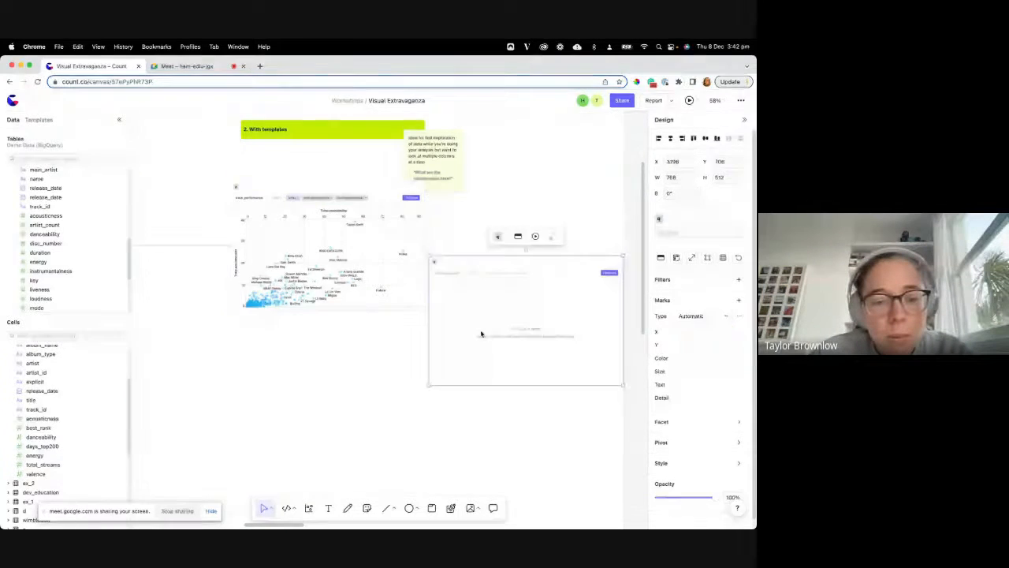
scroll(496, 275, up, 1)
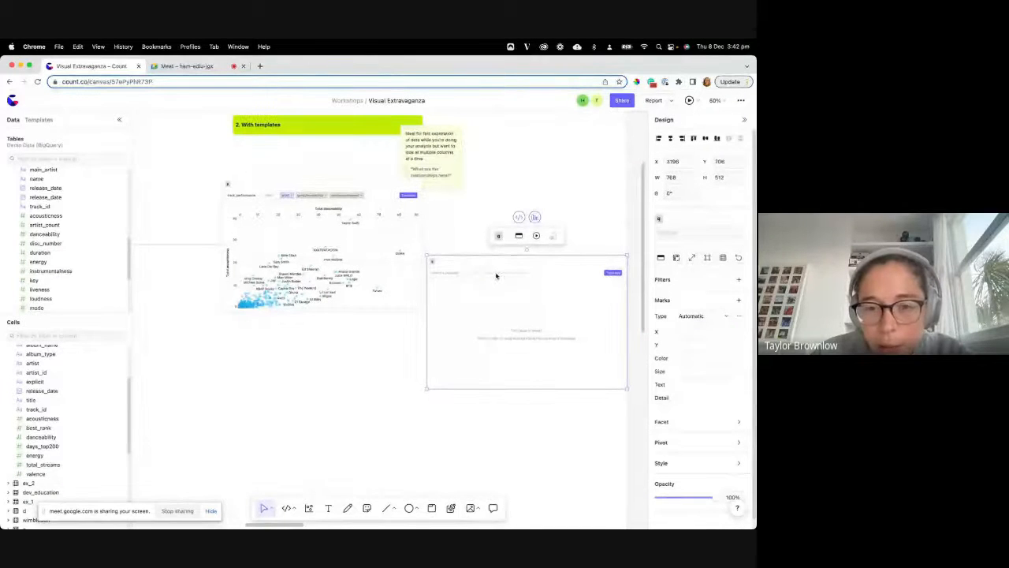
scroll(496, 275, up, 10)
click(347, 279)
text(tra)
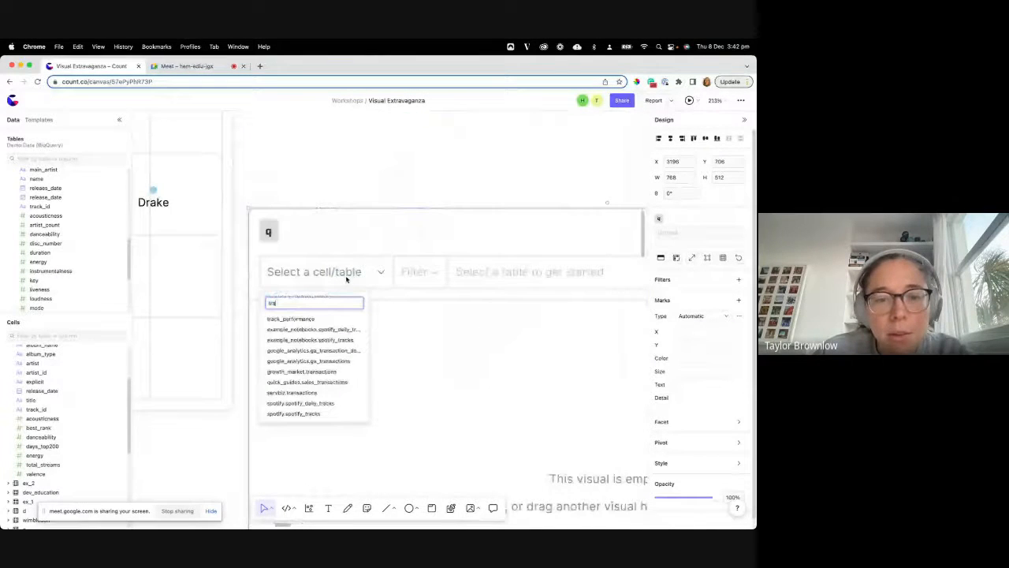
key(Return)
Add the artist and total_streams columns to the second visual.
scroll(389, 178, down, 5)
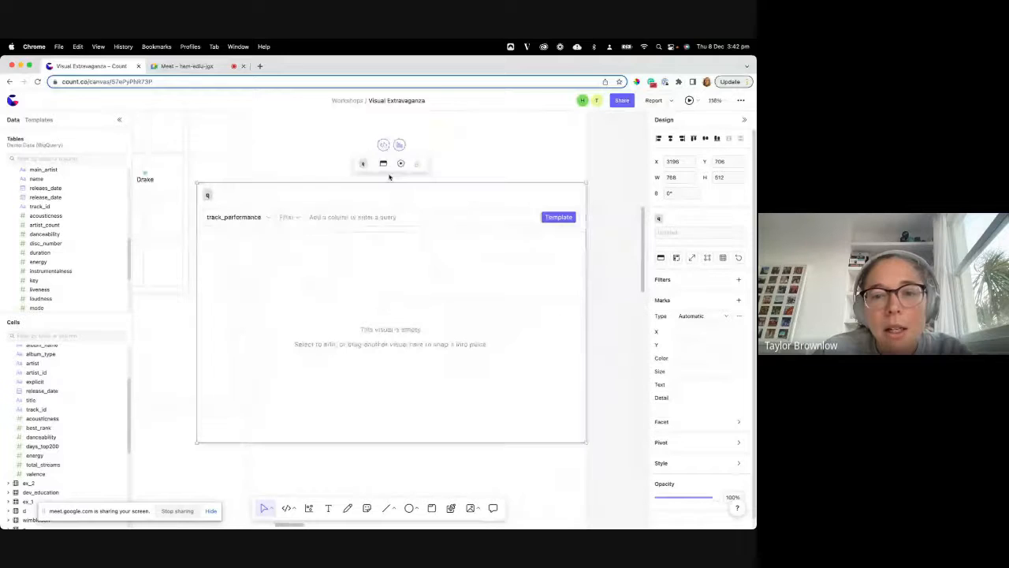
click(365, 216)
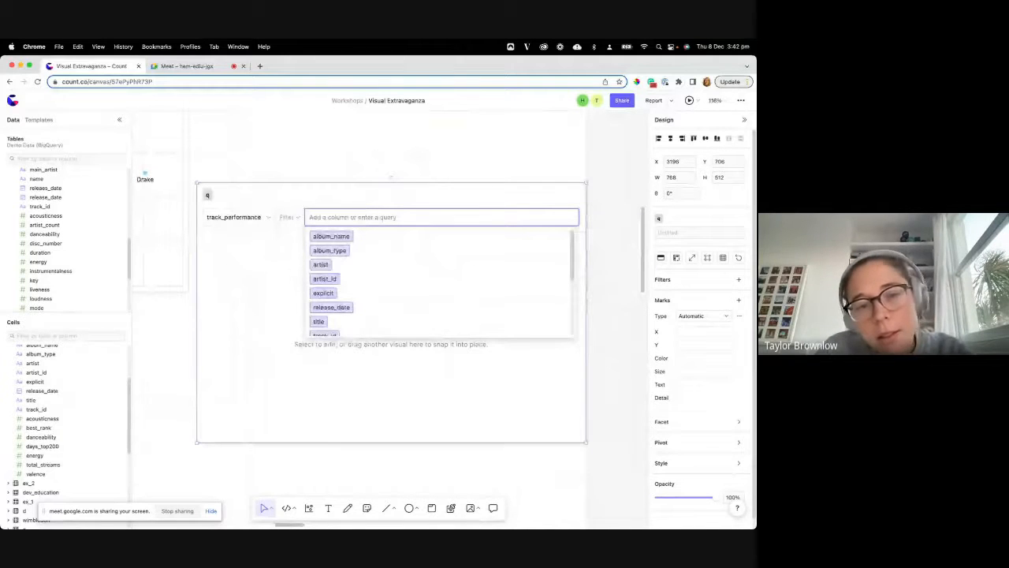
text(arti)
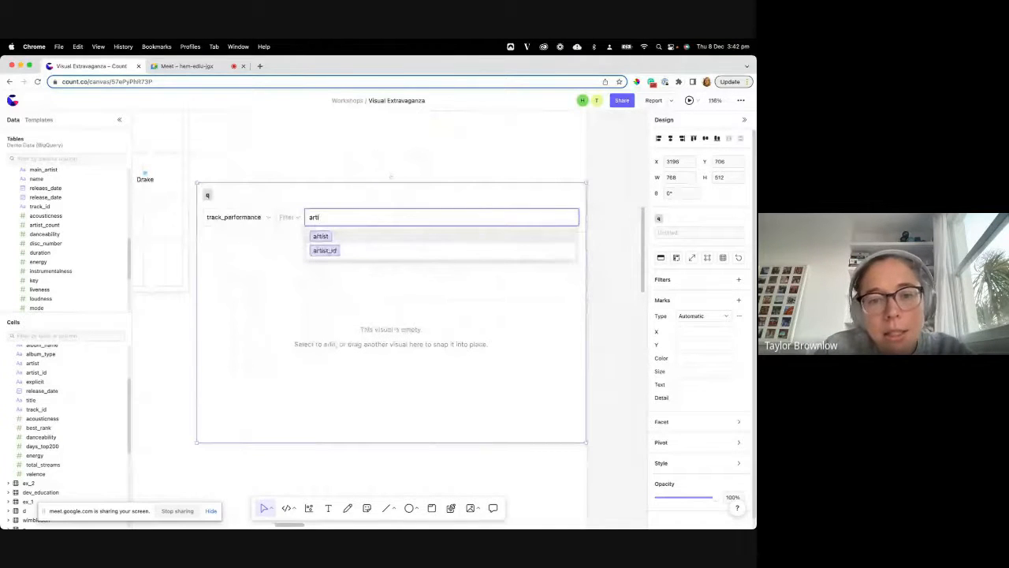
key(Return)
text(total)
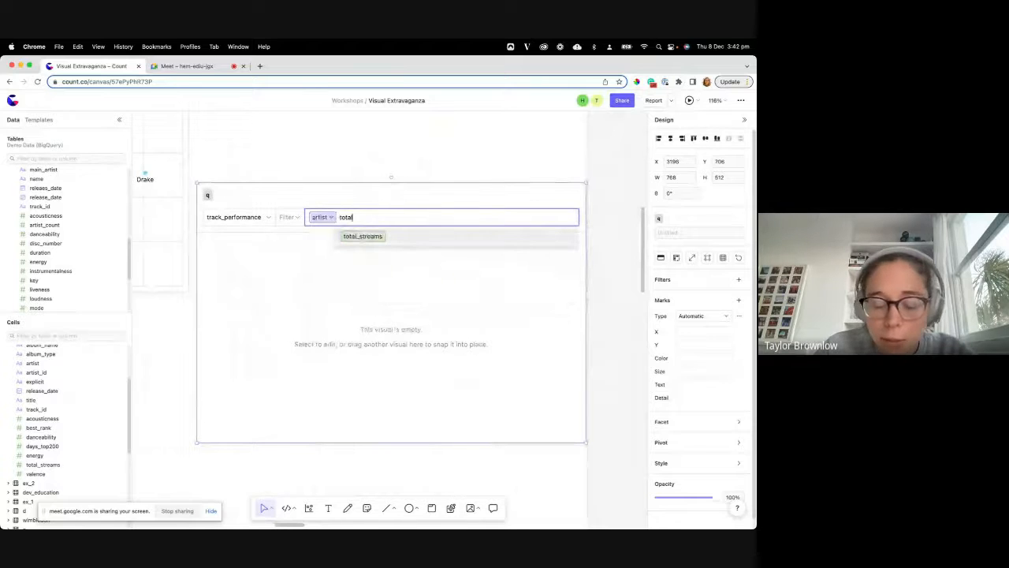
key(Return)
key(Return)
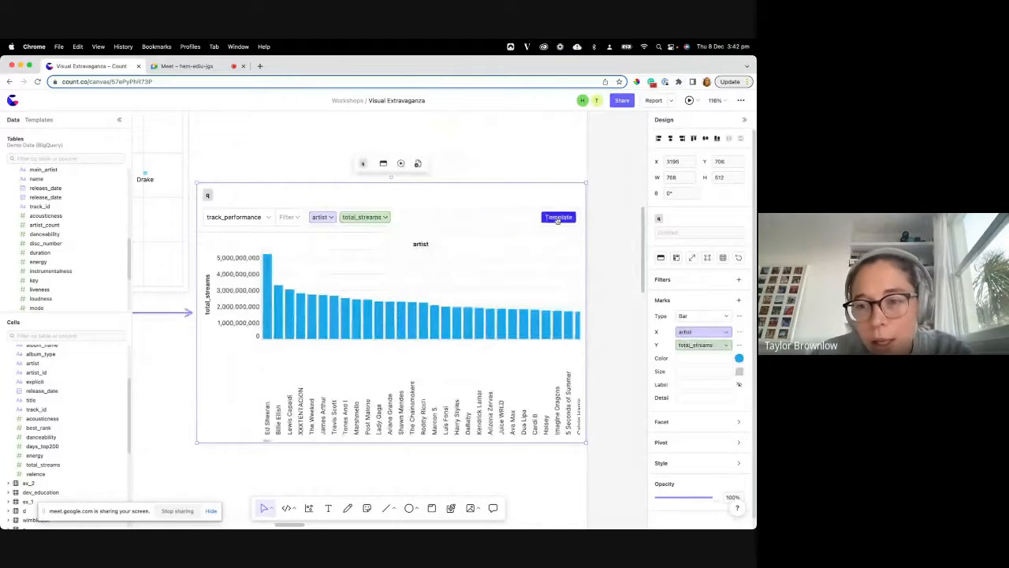
Try the area template on the total_streams visual and replace it with the Pivot table template.
click(558, 218)
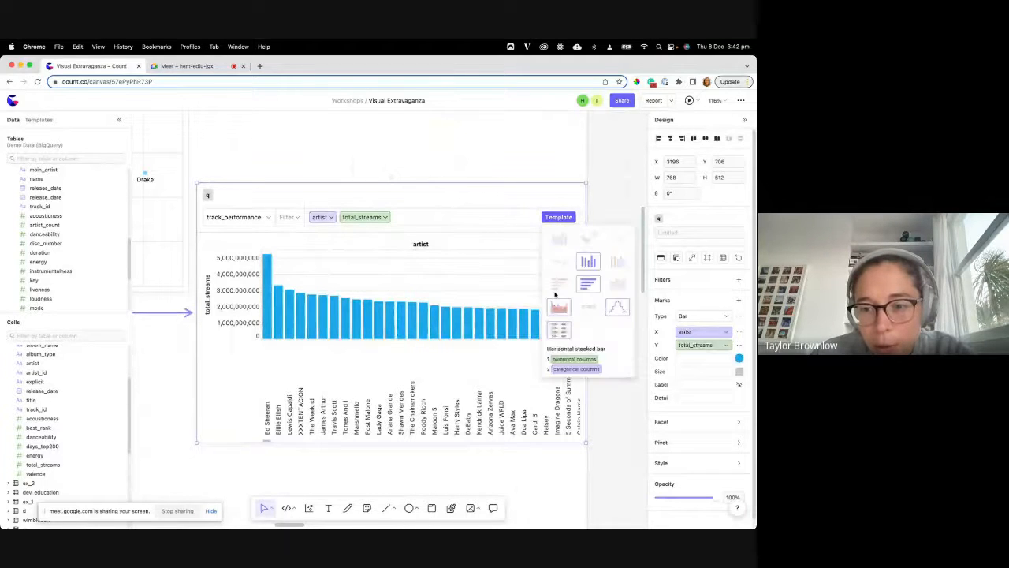
click(558, 306)
click(558, 216)
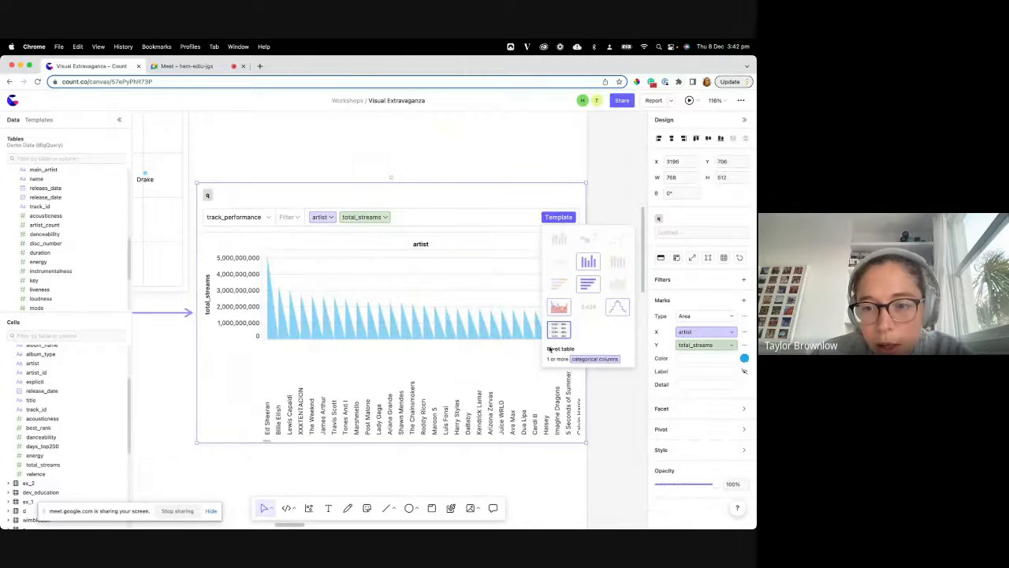
click(558, 329)
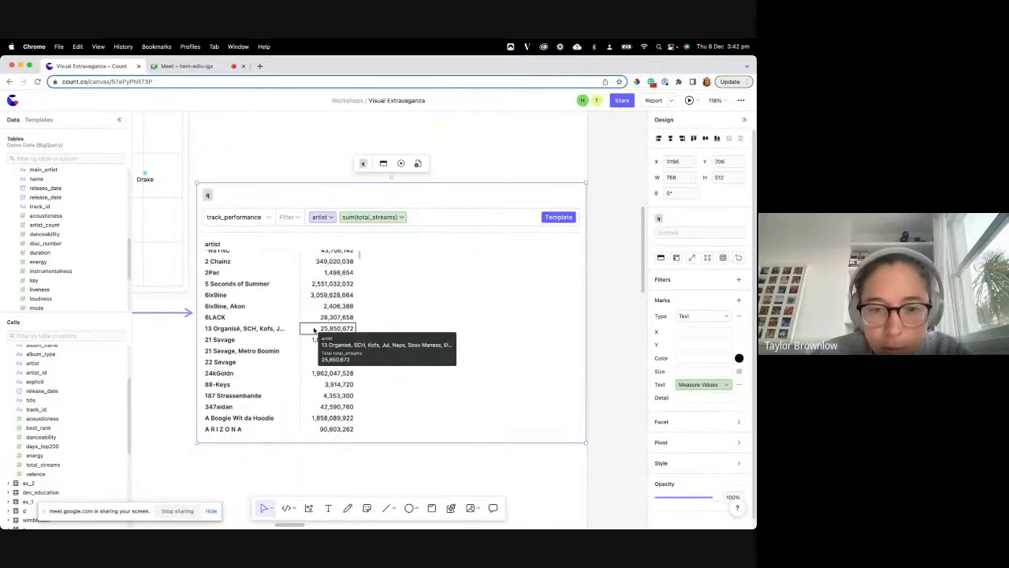
Filter the pivot table visual so that artist is any of Taylor Swift.
scroll(314, 329, down, 3)
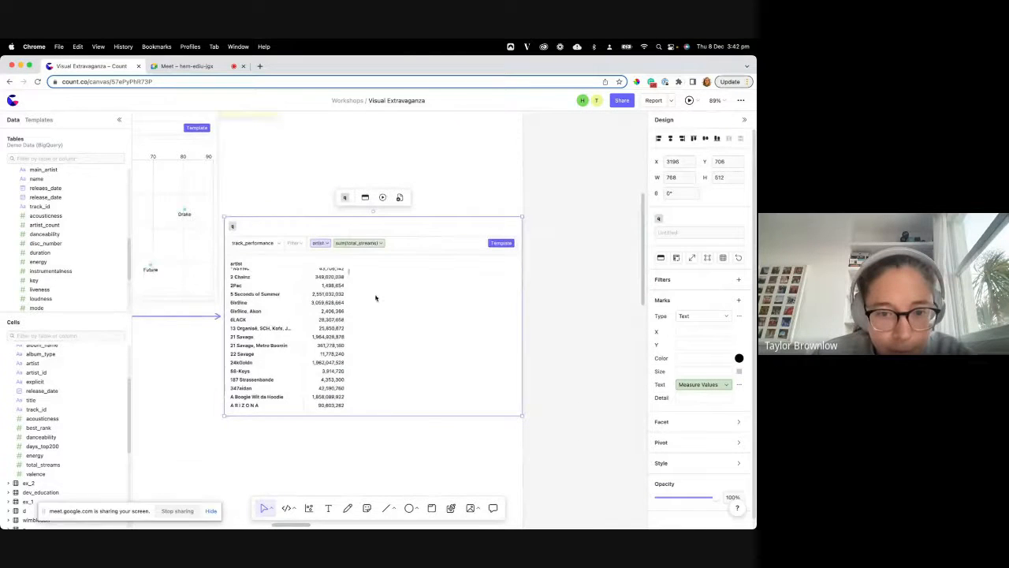
scroll(319, 331, down, 5)
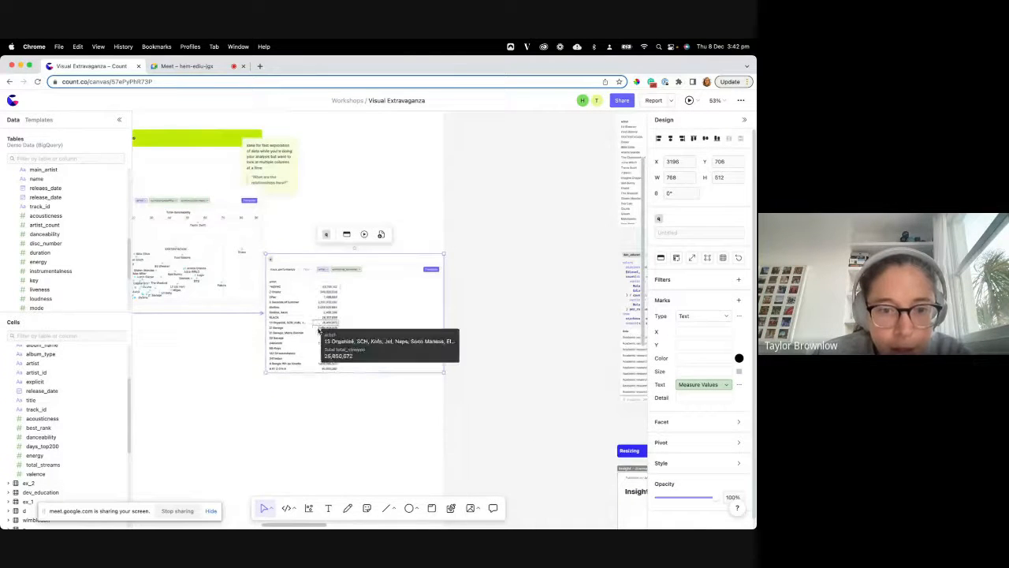
scroll(311, 276, up, 10)
click(305, 257)
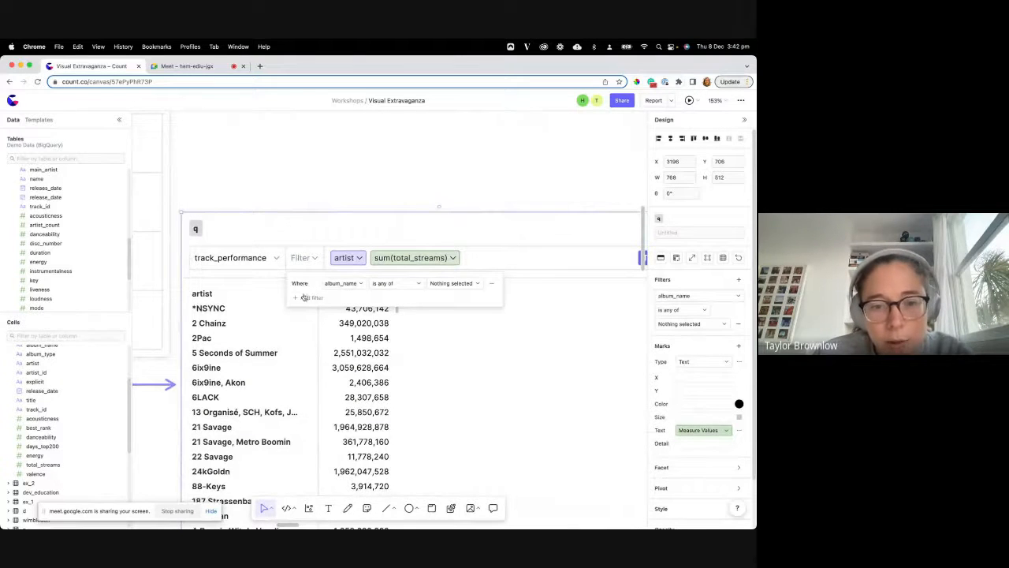
click(339, 283)
click(336, 350)
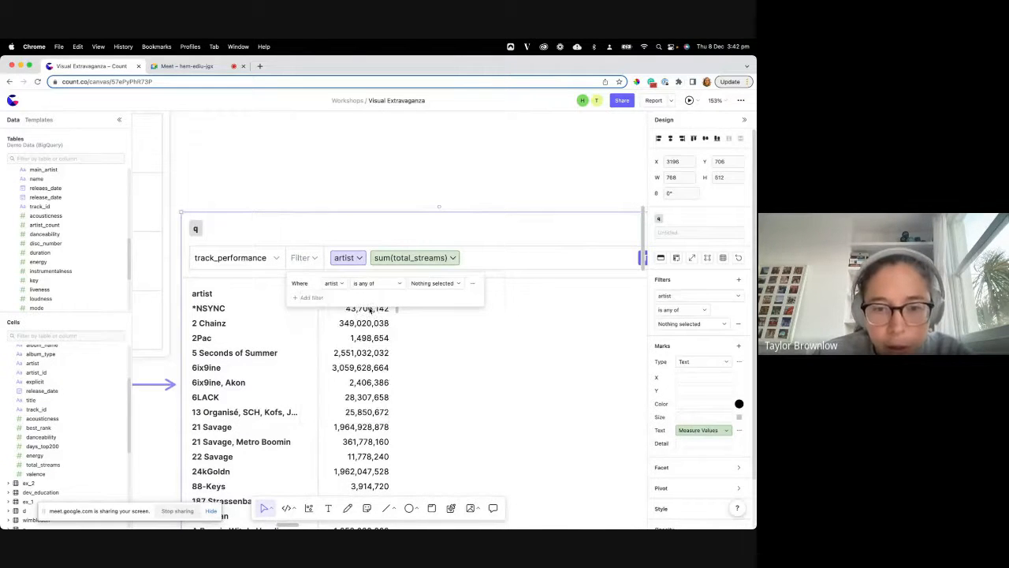
click(432, 284)
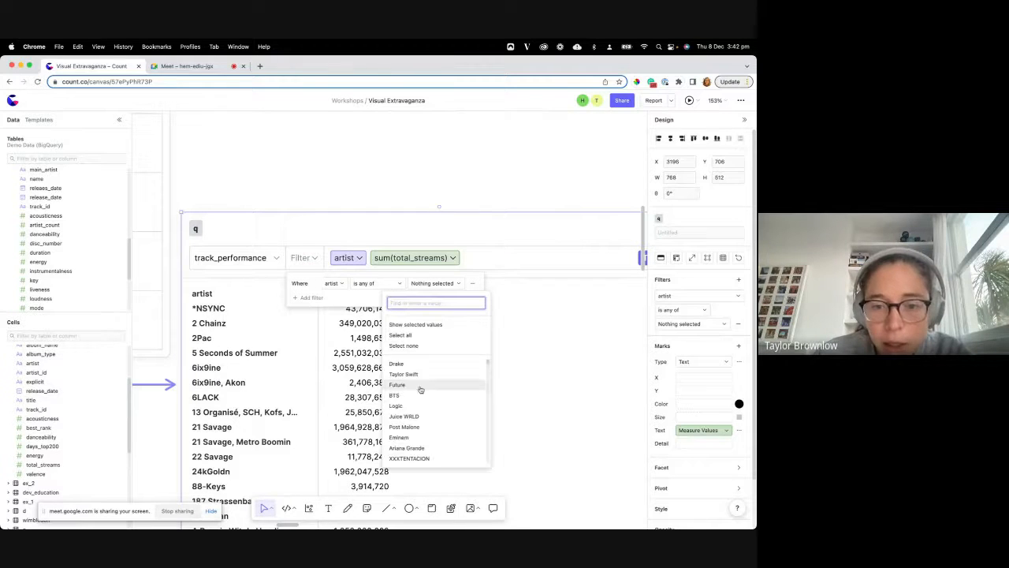
click(406, 375)
scroll(282, 340, down, 5)
click(284, 358)
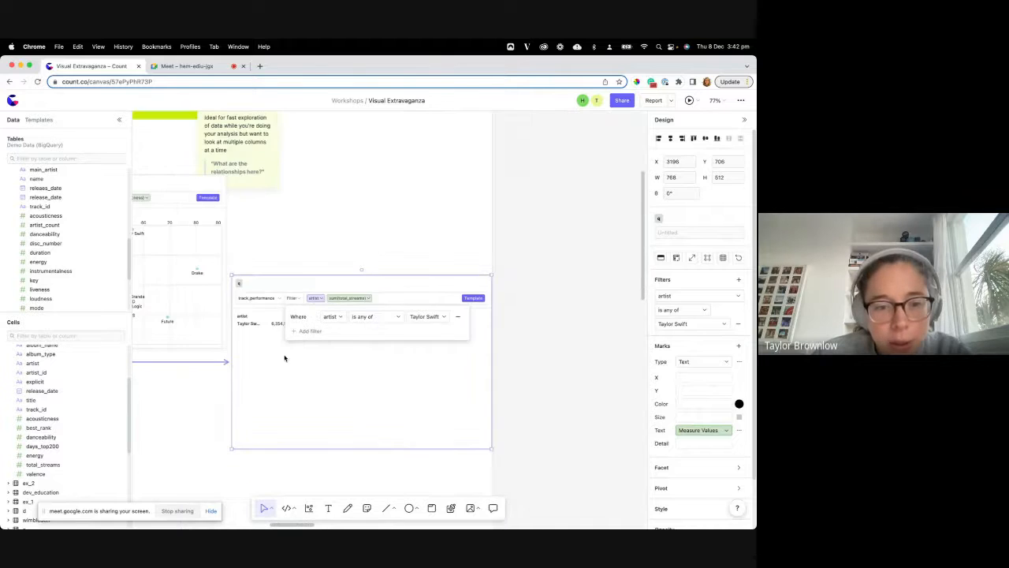
Move the pivot table visual up beside the scatter plot, to about X 3180, Y 524.
scroll(284, 358, down, 4)
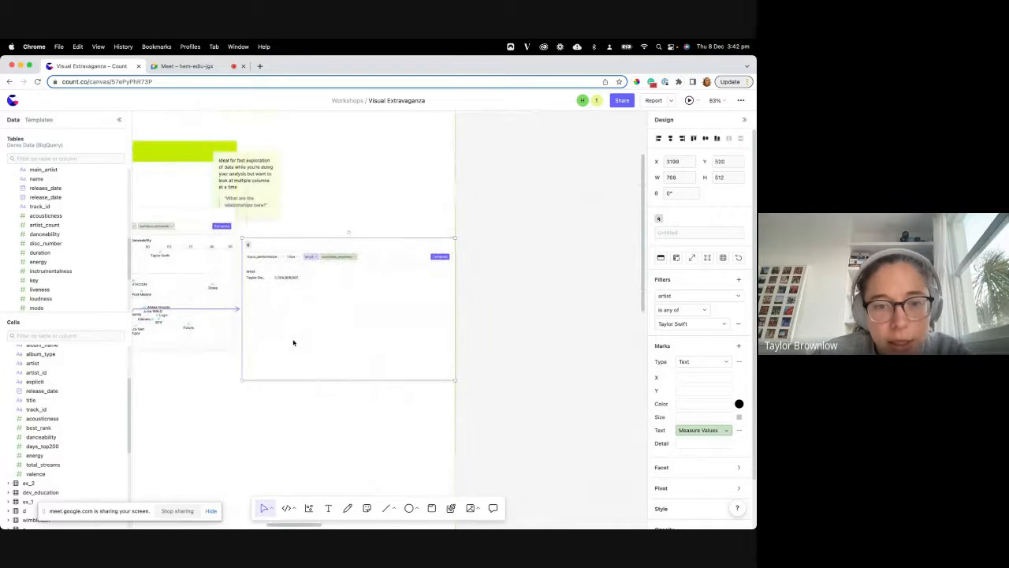
scroll(260, 402, left, 6)
scroll(259, 402, down, 2)
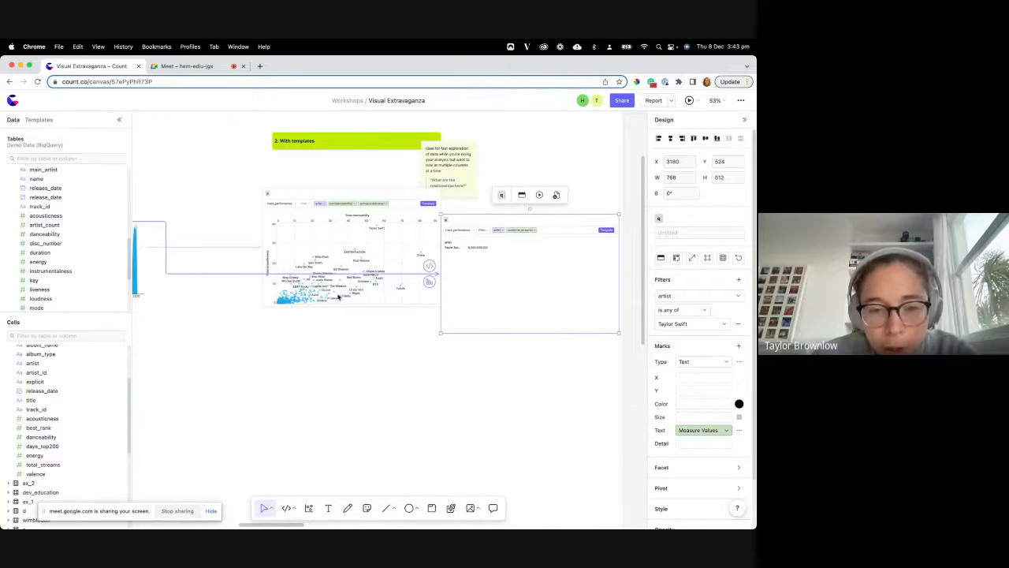
Examine the scatter plot's columns, artist labels and label field options, and compare it with the neighbouring visuals.
mouse_move(310, 280)
scroll(309, 280, up, 5)
click(309, 235)
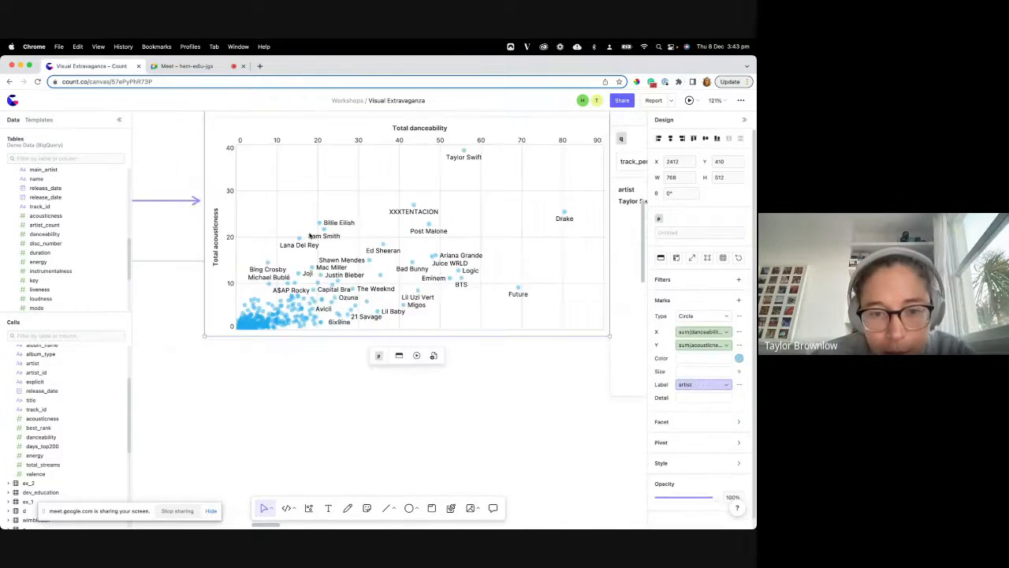
scroll(309, 235, up, 2)
scroll(310, 235, right, 2)
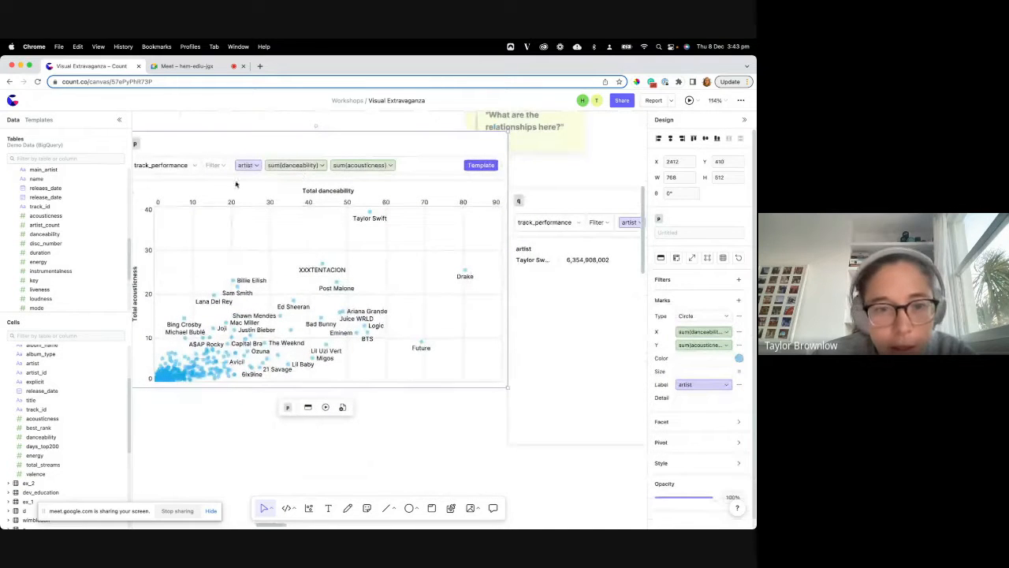
click(704, 384)
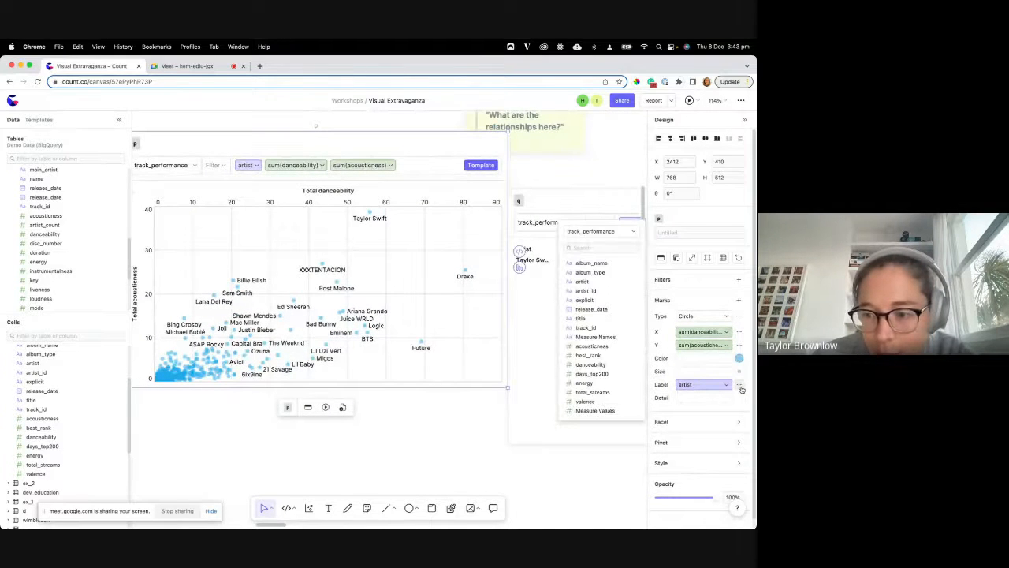
click(211, 300)
scroll(230, 267, up, 2)
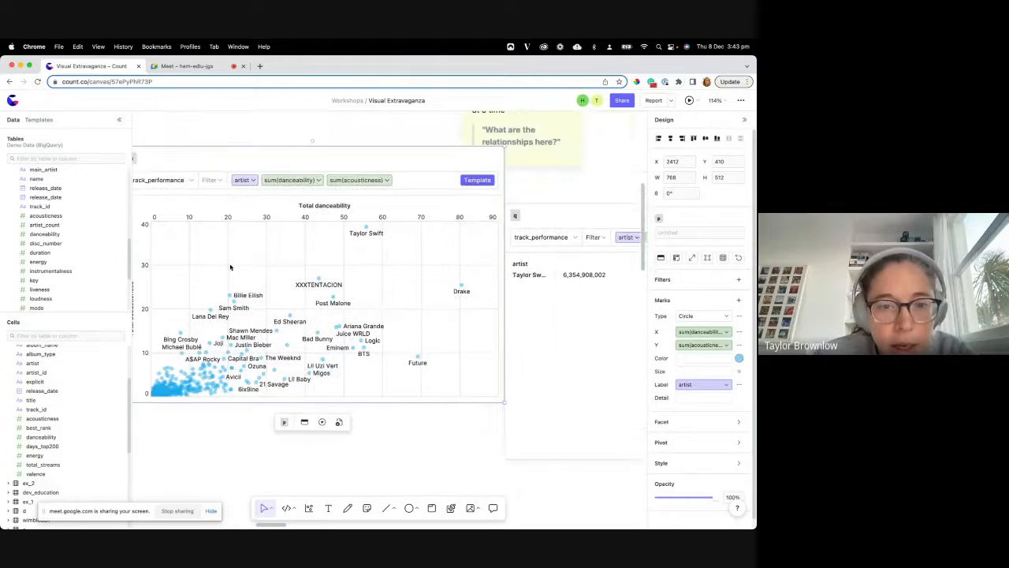
scroll(231, 267, down, 5)
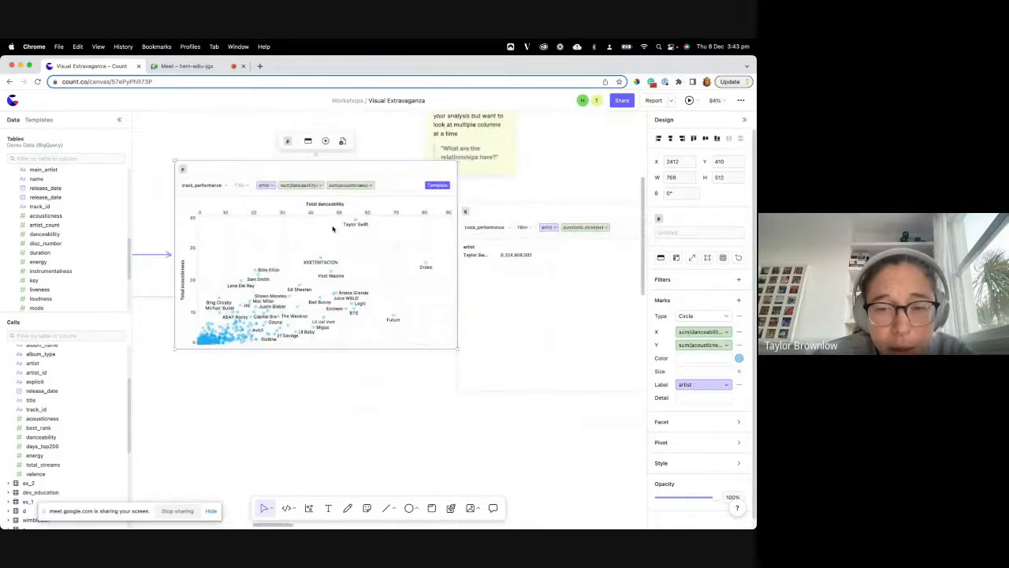
scroll(299, 260, down, 2)
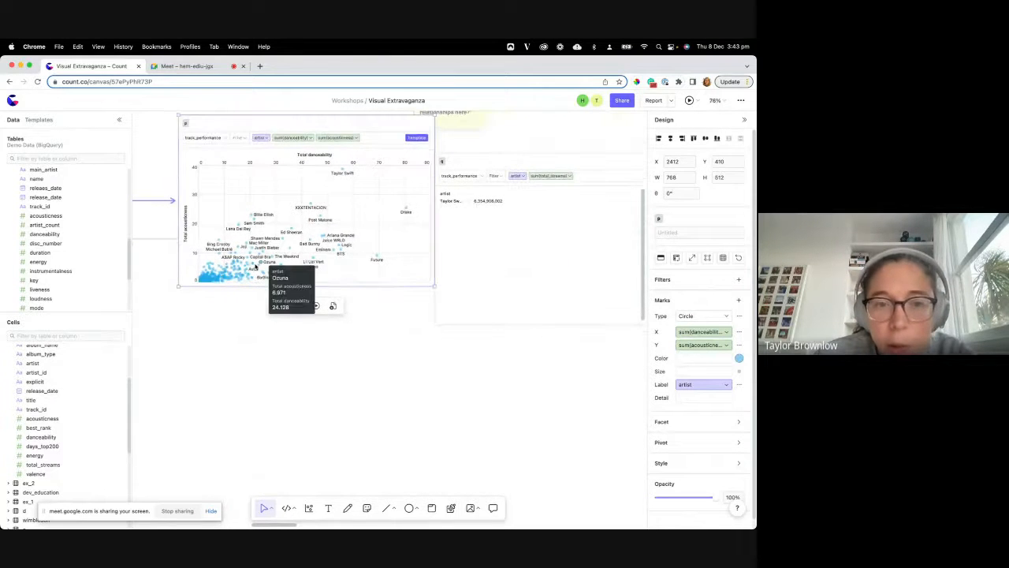
scroll(253, 197, down, 3)
scroll(263, 213, left, 5)
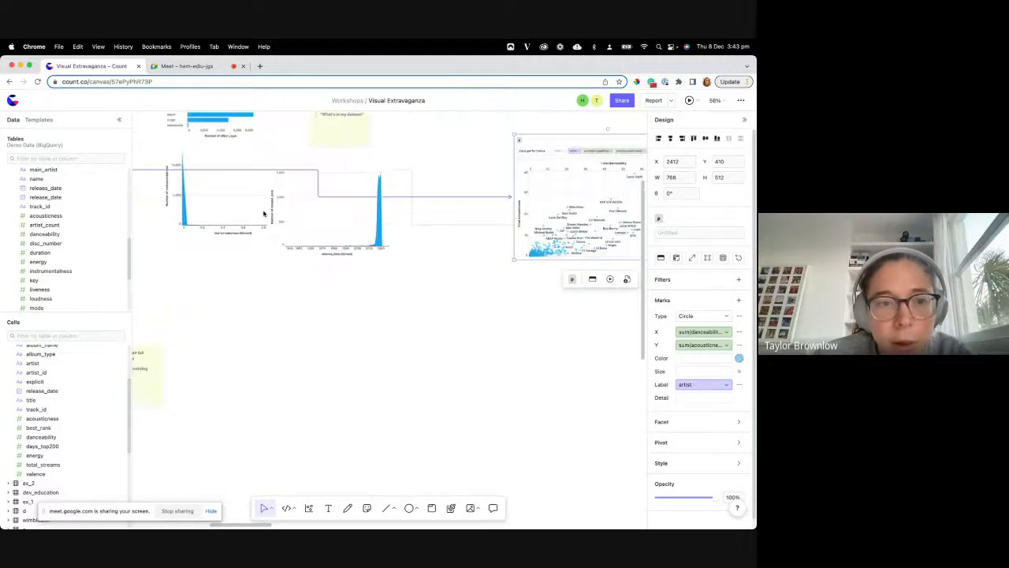
scroll(263, 212, up, 2)
scroll(305, 265, right, 5)
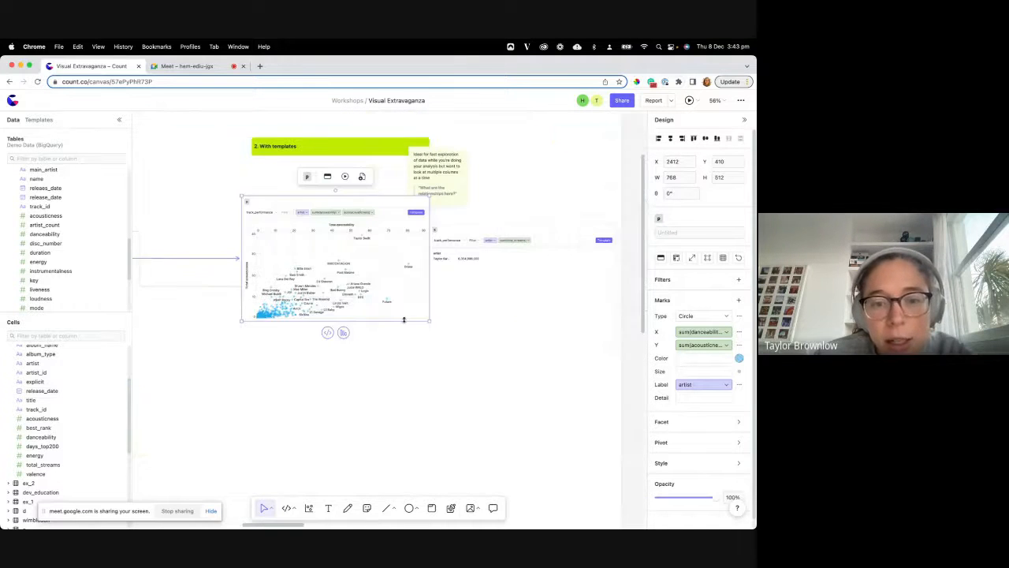
scroll(403, 319, right, 3)
scroll(274, 211, up, 2)
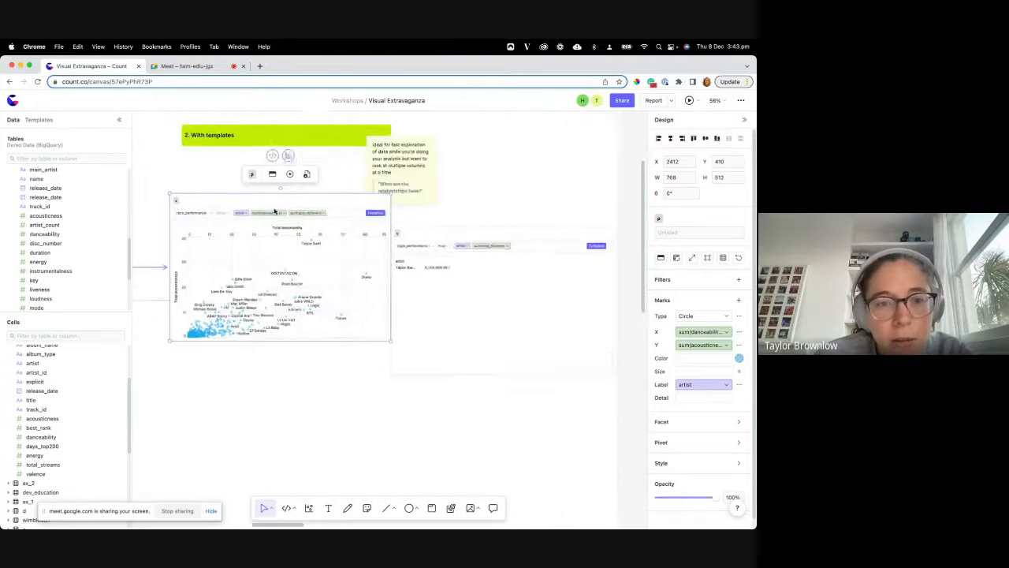
Replace the pivot table visual's columns with artist and sum(acousticness).
scroll(276, 214, up, 1)
scroll(433, 349, right, 1)
click(496, 267)
click(502, 243)
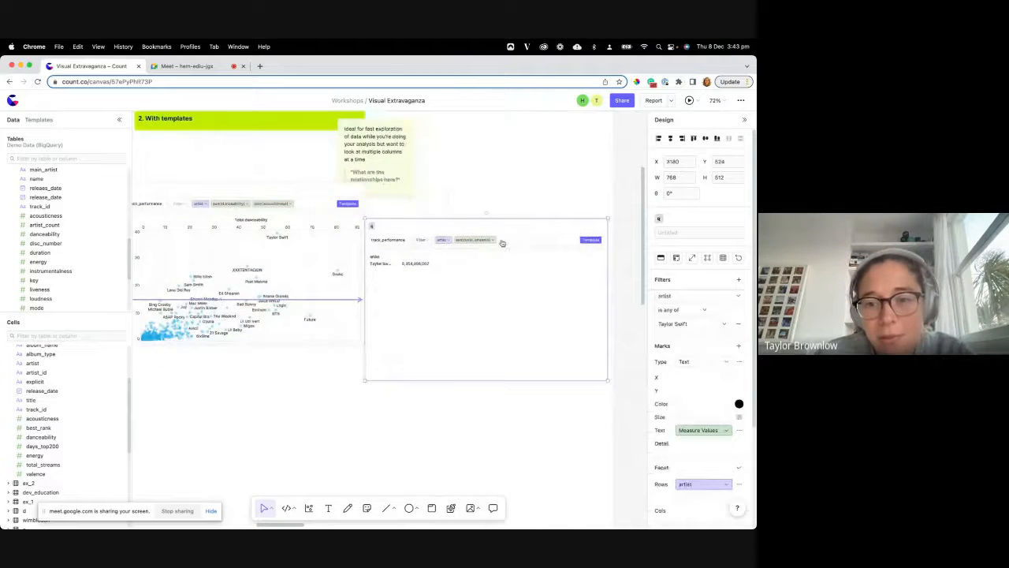
key(BackSpace)
key(BackSpace)
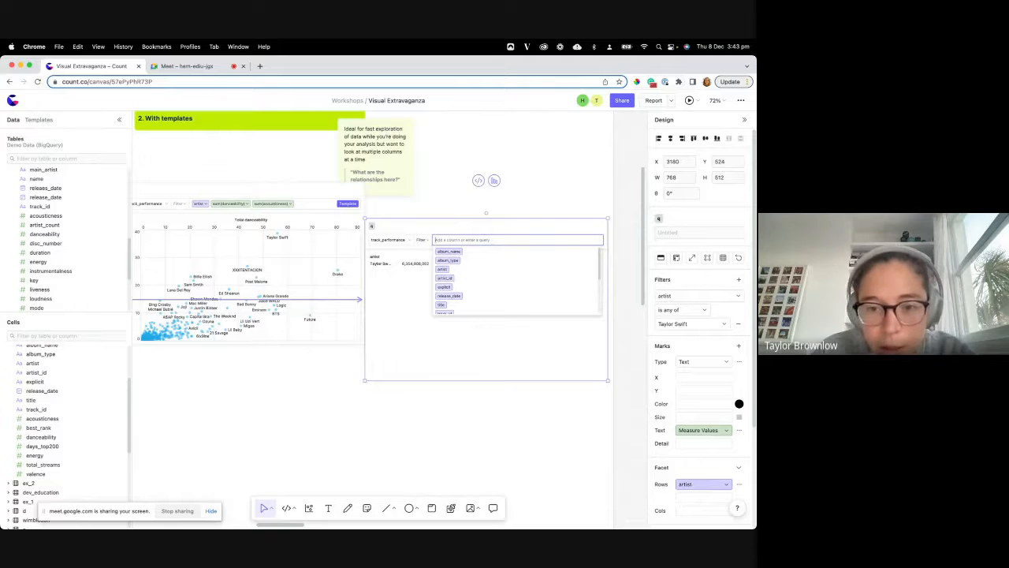
text(art)
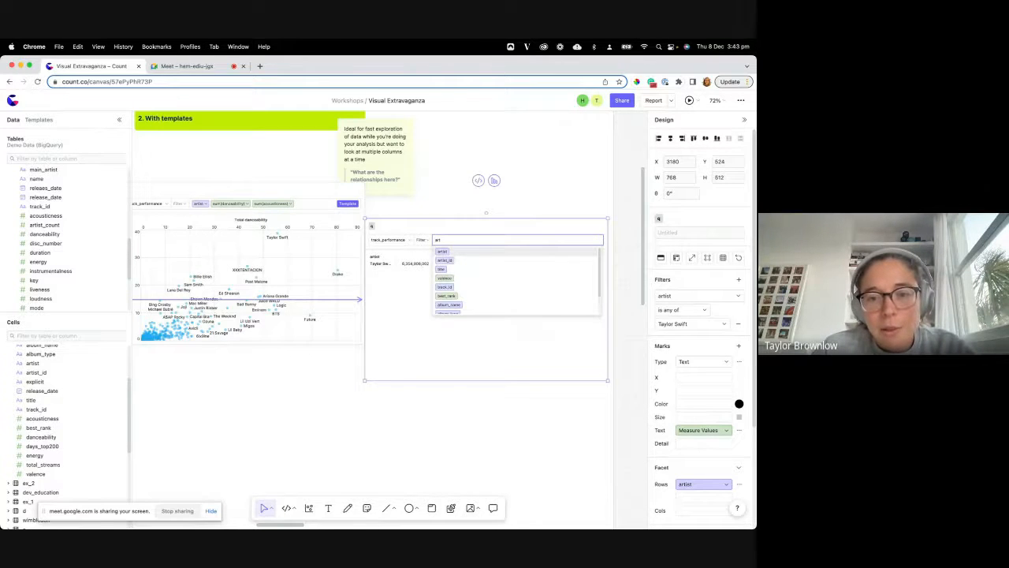
key(Return)
text(sum)
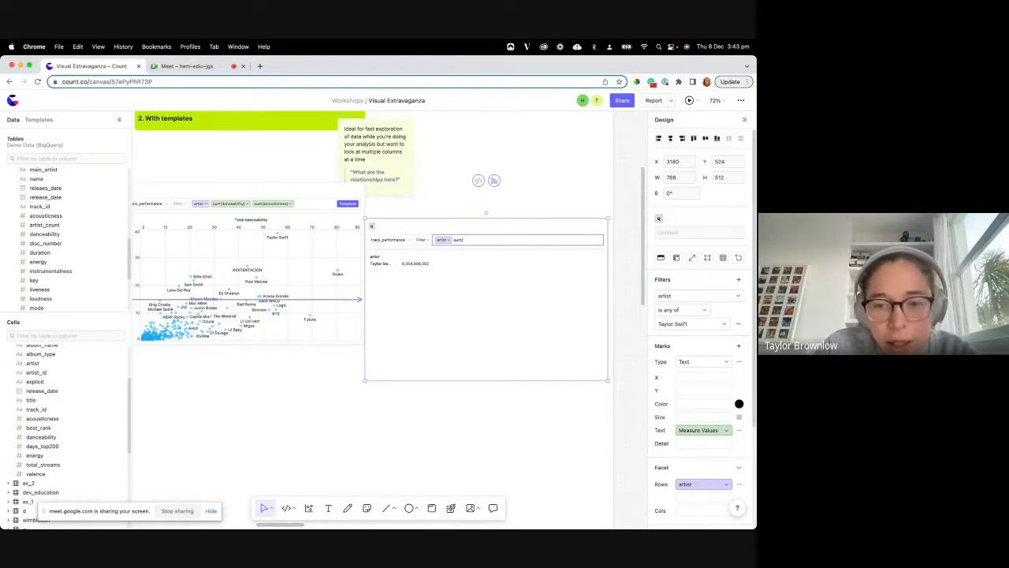
text((ac)
key(Return)
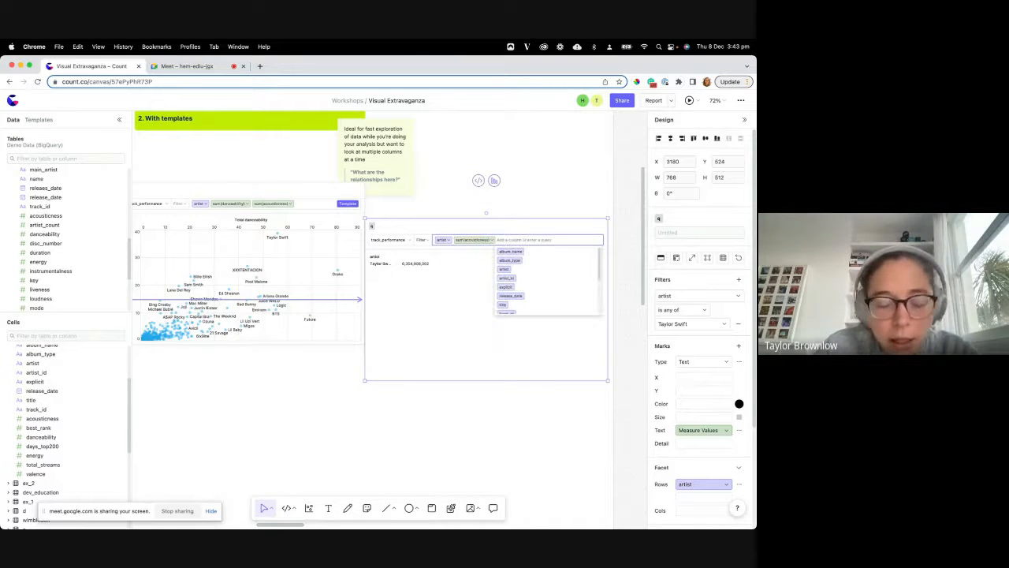
key(Return)
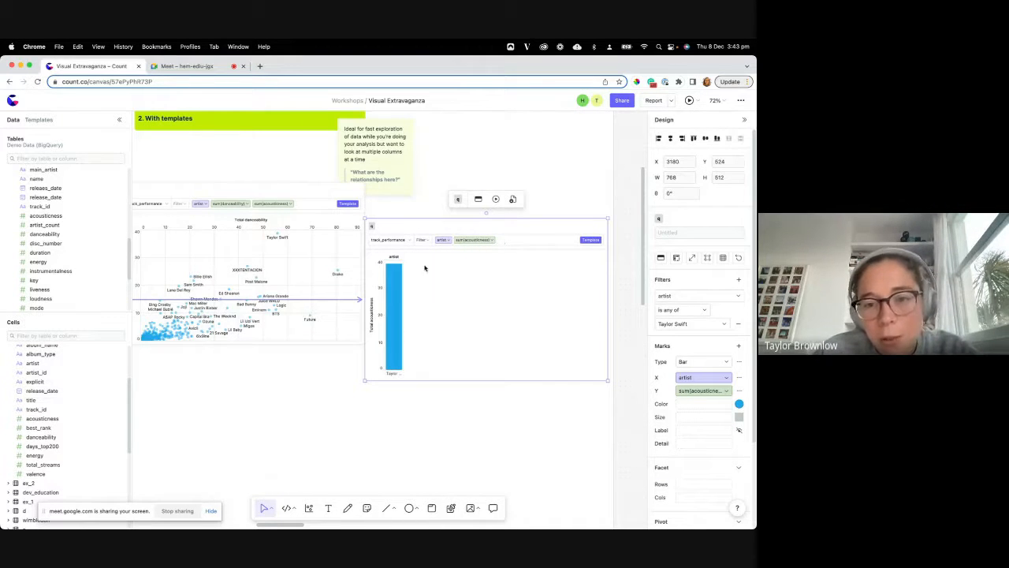
Remove the artist filter from the acousticness bar chart and move the chart to about X 2984, Y 666.
click(674, 295)
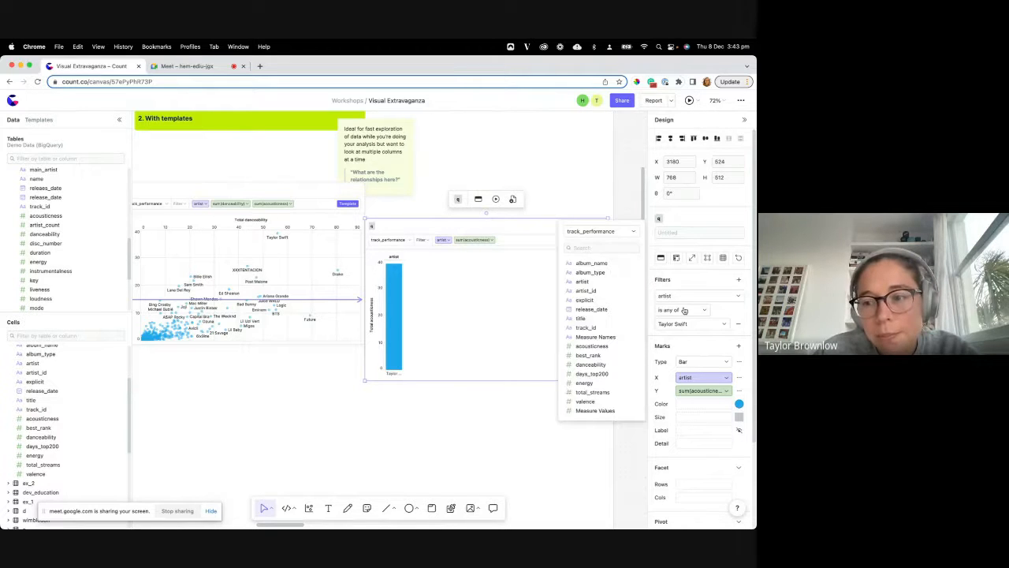
click(738, 323)
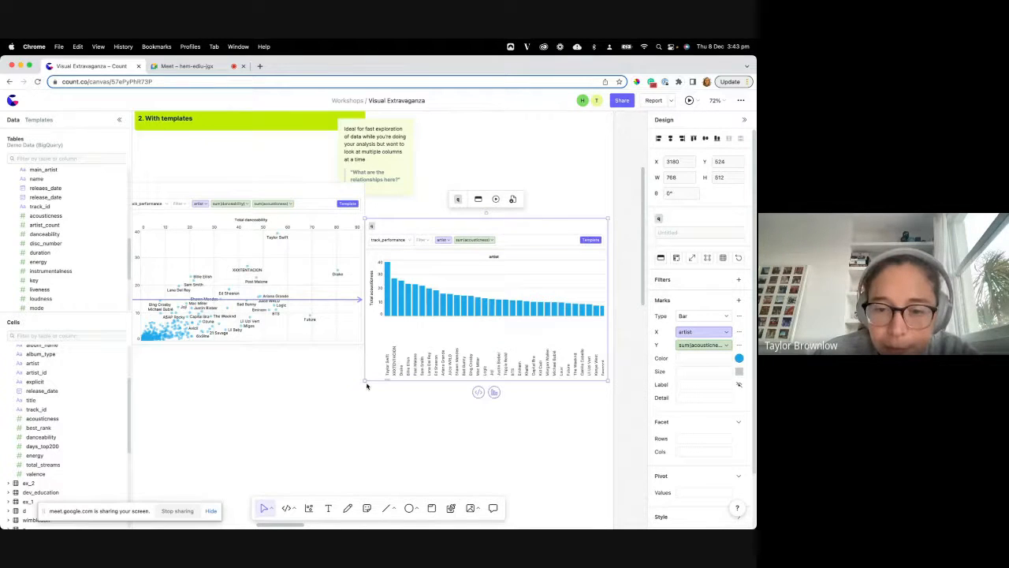
ctrl+scroll(367, 386, down, 5)
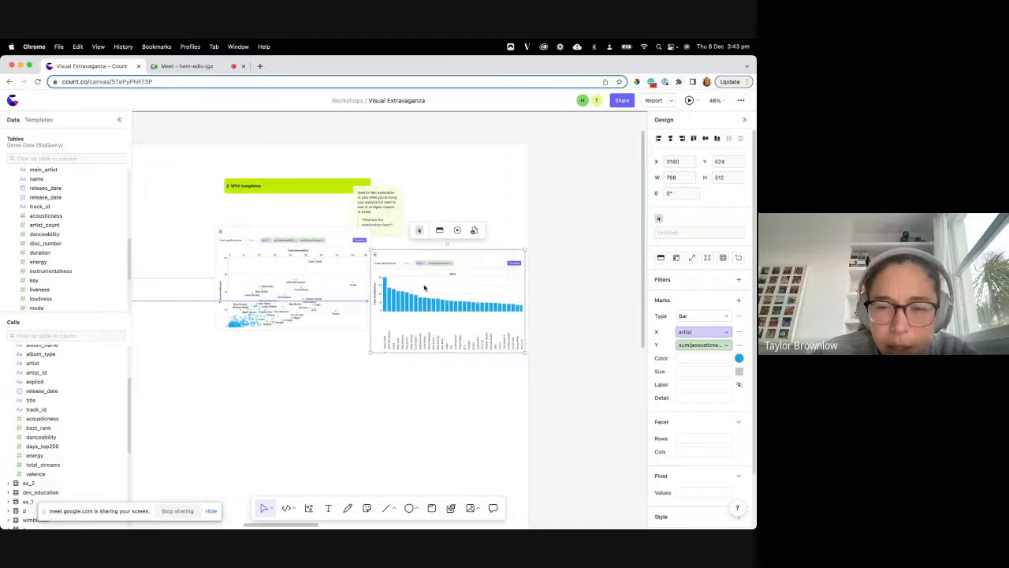
drag(423, 286, 385, 313)
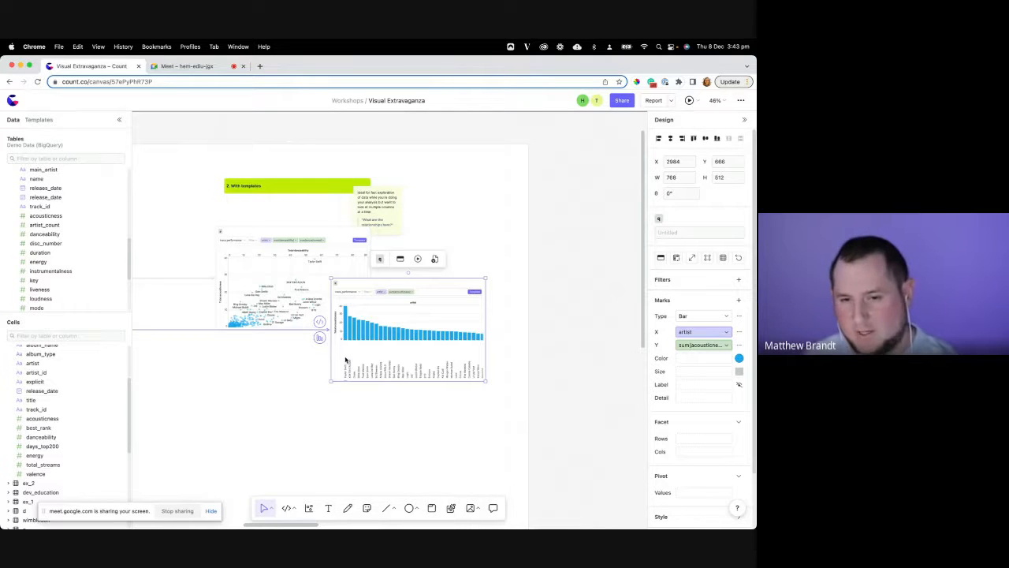
Change the scatter plot's acousticness and danceability aggregations to Average.
scroll(345, 360, left, 5)
scroll(346, 361, down, 3)
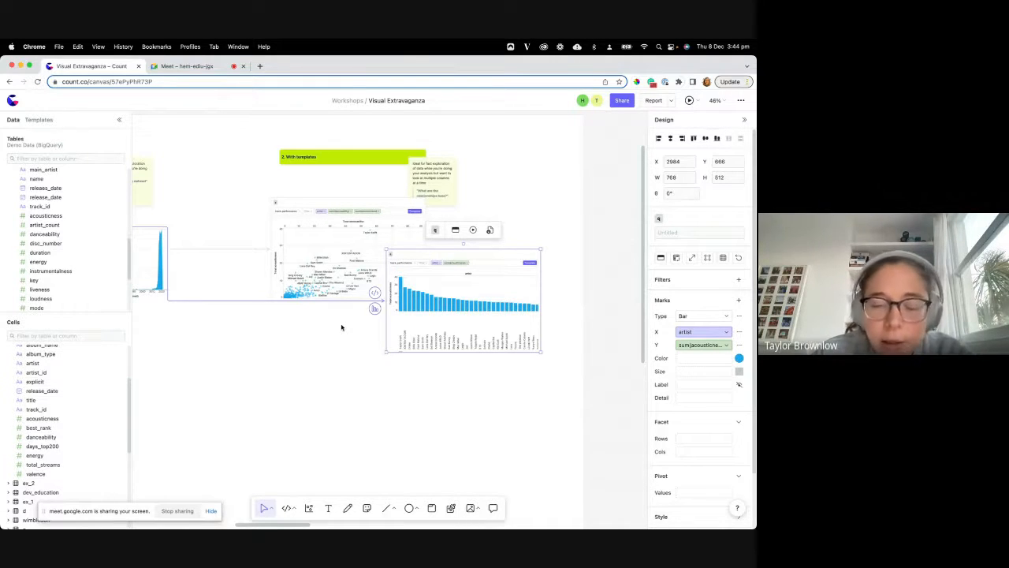
scroll(387, 230, up, 5)
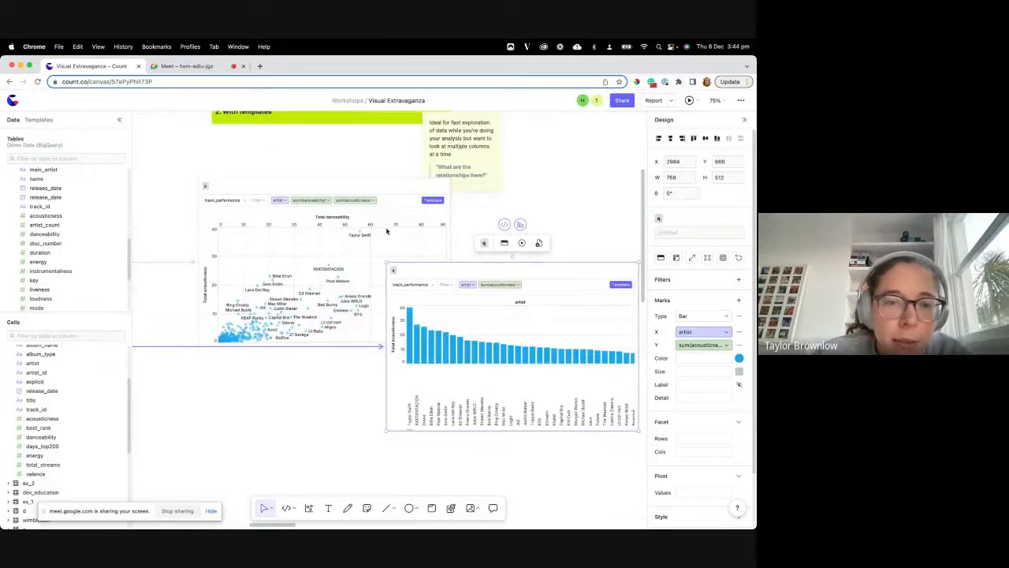
scroll(386, 231, up, 10)
click(327, 158)
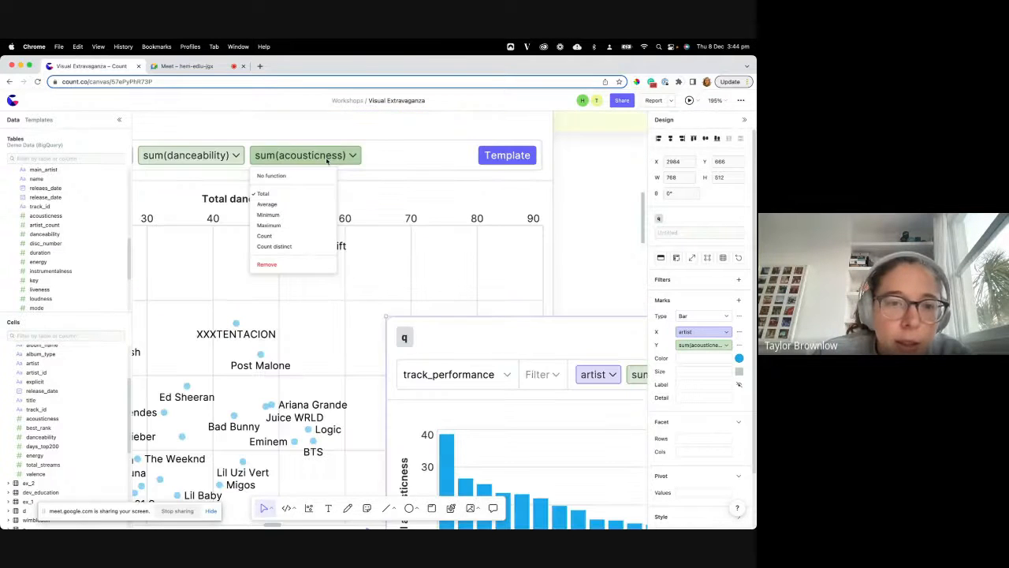
click(266, 204)
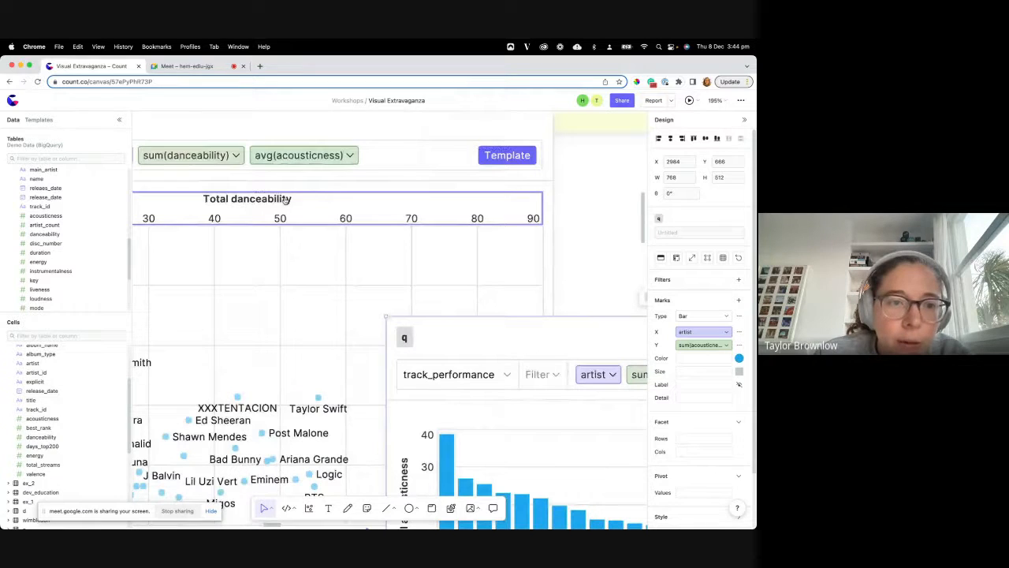
click(223, 157)
click(187, 204)
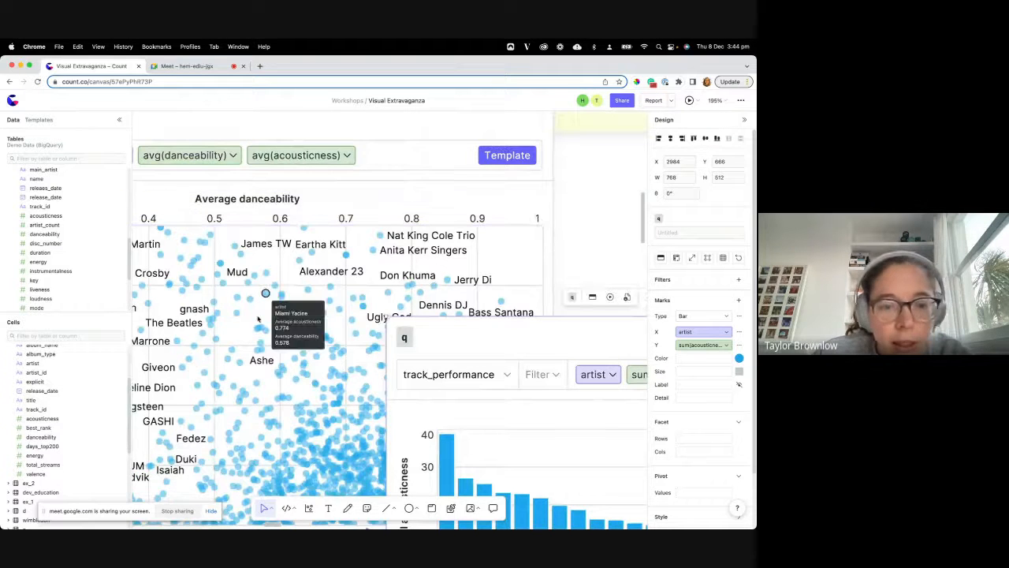
Move the acousticness bar chart directly below the scatter plot, left-aligned with it at X 2412, Y 961.
scroll(269, 328, down, 1)
scroll(270, 328, down, 3)
scroll(470, 413, down, 3)
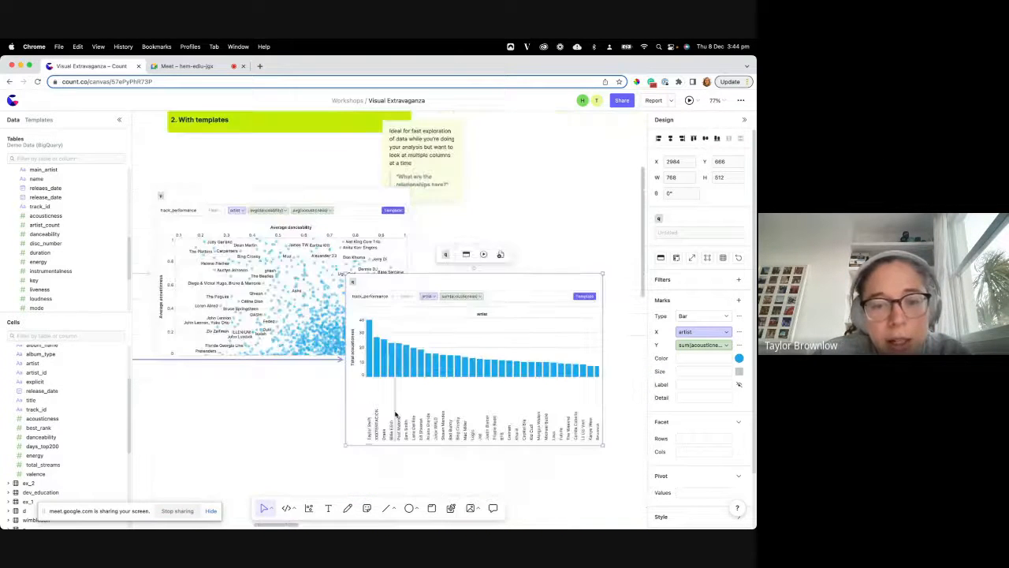
drag(519, 284, 327, 383)
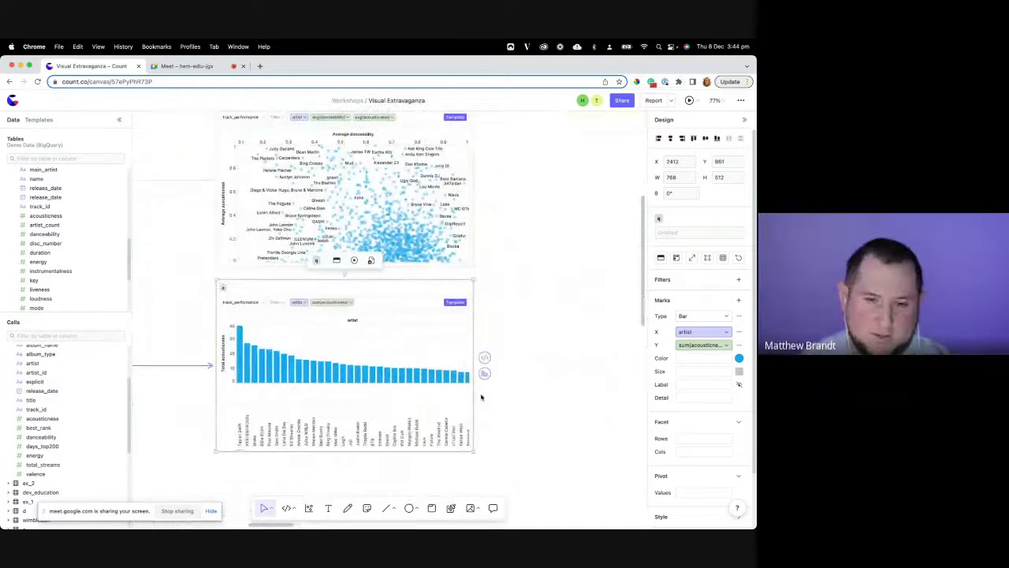
scroll(478, 396, down, 3)
scroll(478, 396, left, 2)
scroll(482, 386, up, 2)
scroll(482, 386, right, 1)
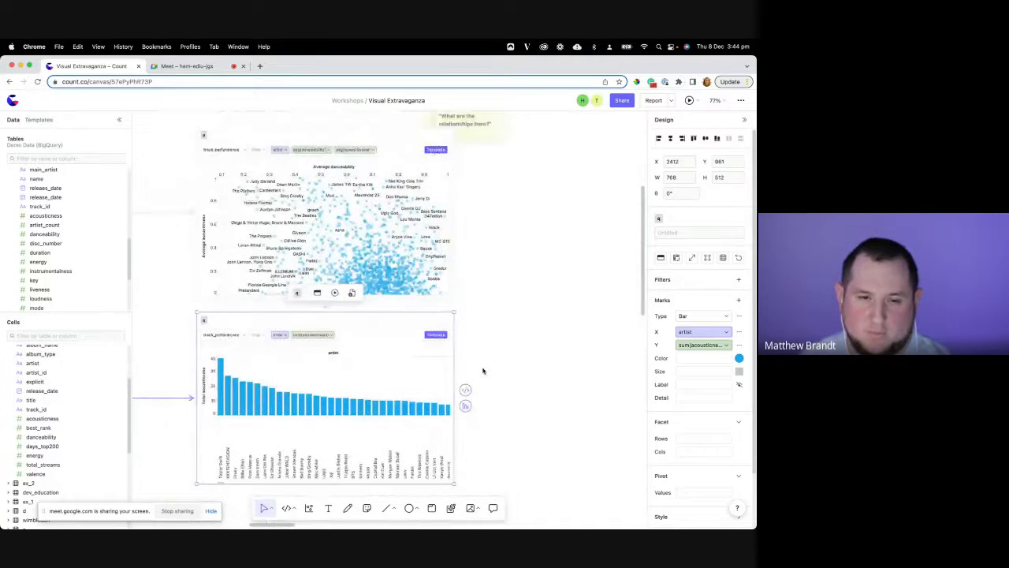
Add a filter on artist to the average danceability and acousticness scatter plot, with the condition "does not contain".
click(493, 338)
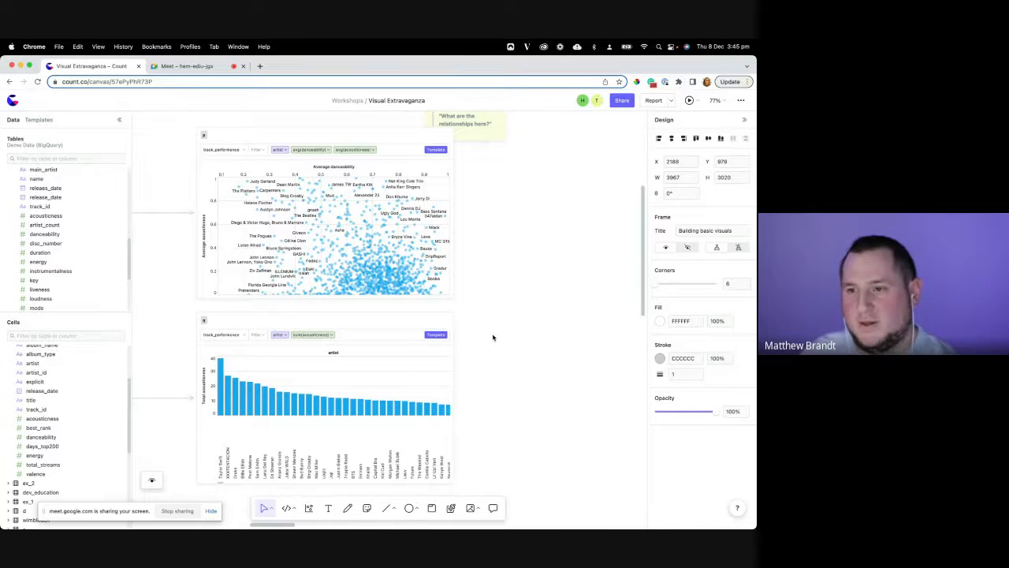
click(428, 241)
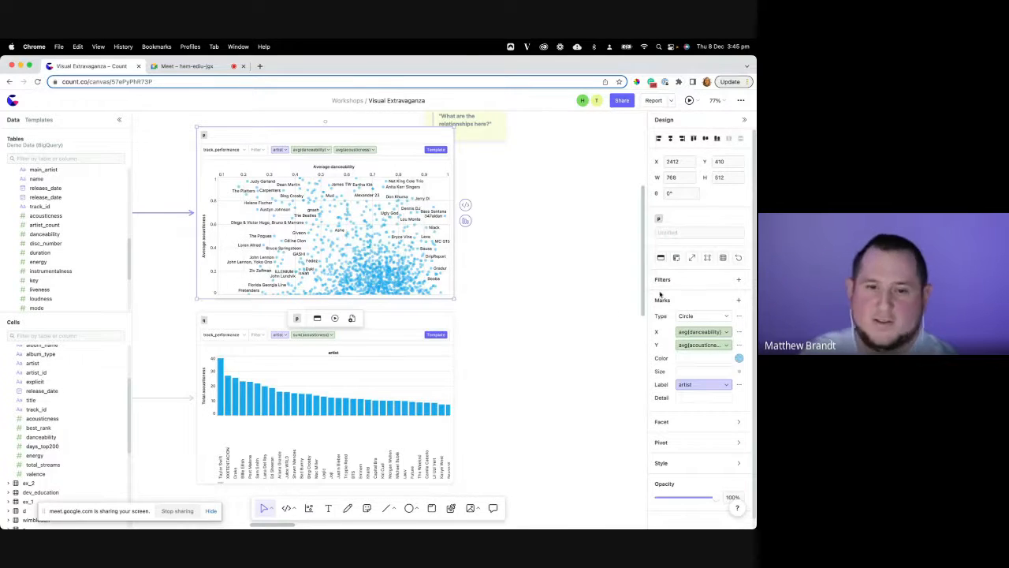
click(738, 279)
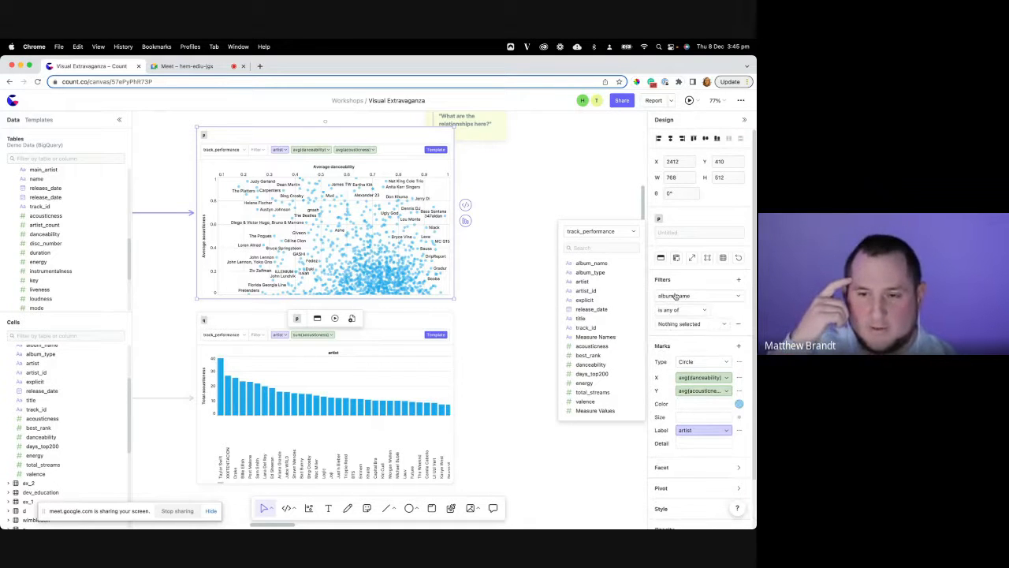
click(675, 295)
click(666, 355)
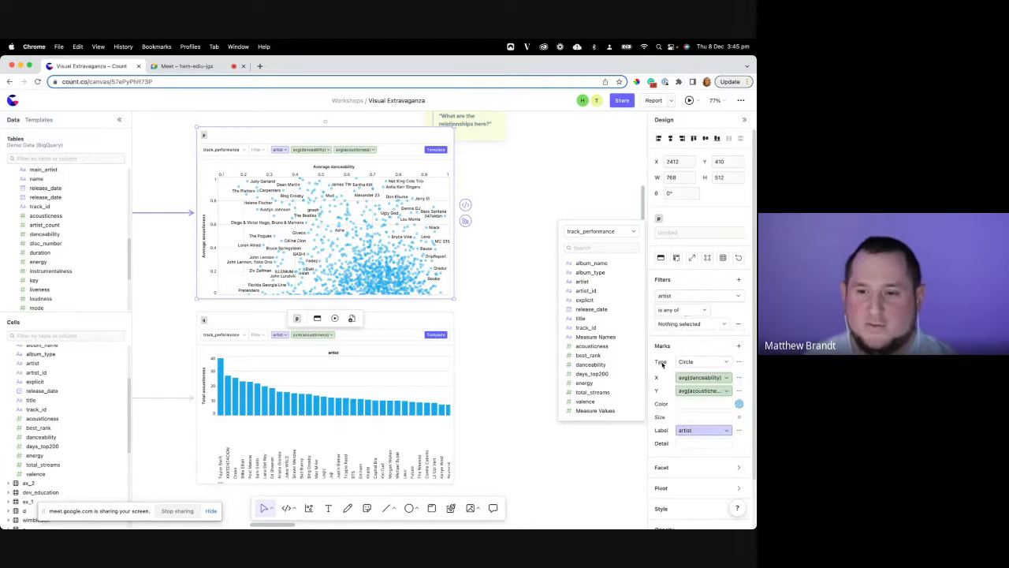
click(680, 324)
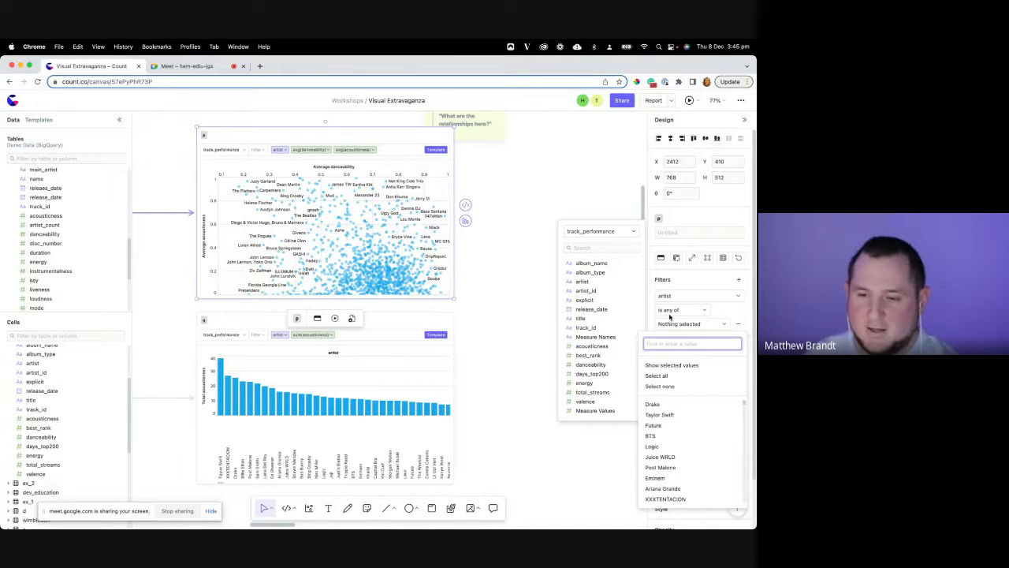
click(671, 311)
click(668, 353)
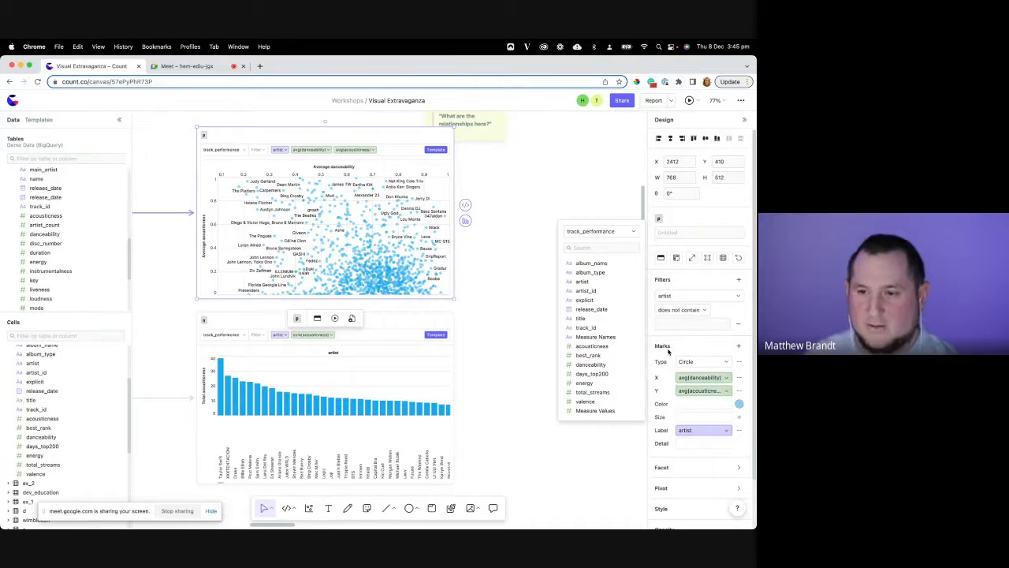
Set the value of the scatter plot's artist filter to \n.
click(681, 323)
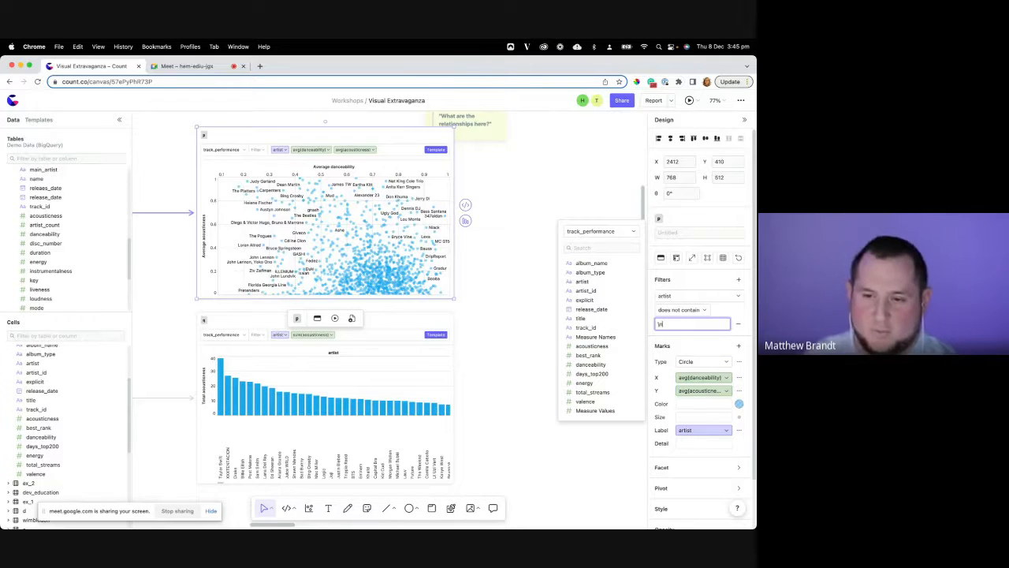
text(W)
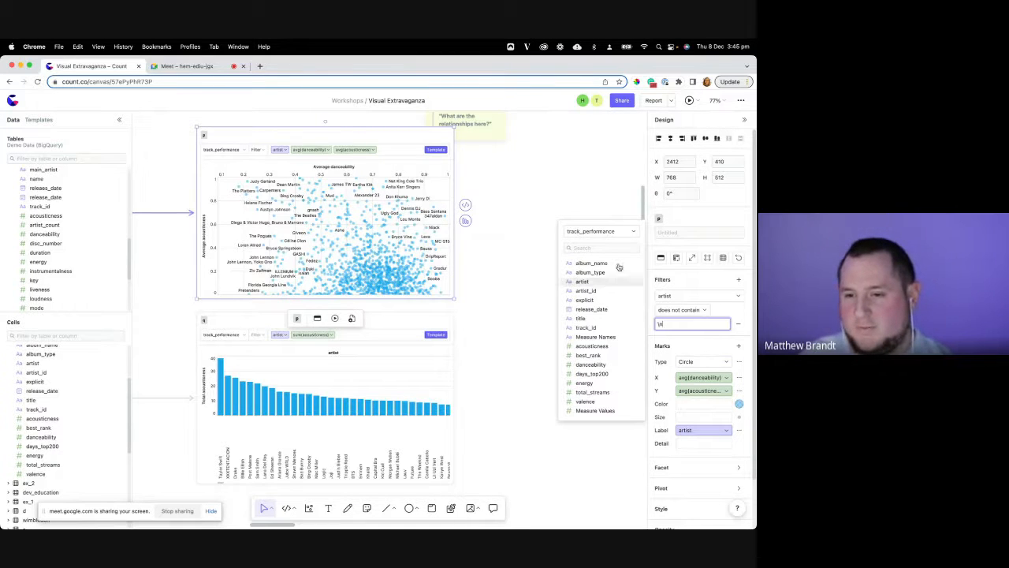
click(653, 276)
click(671, 322)
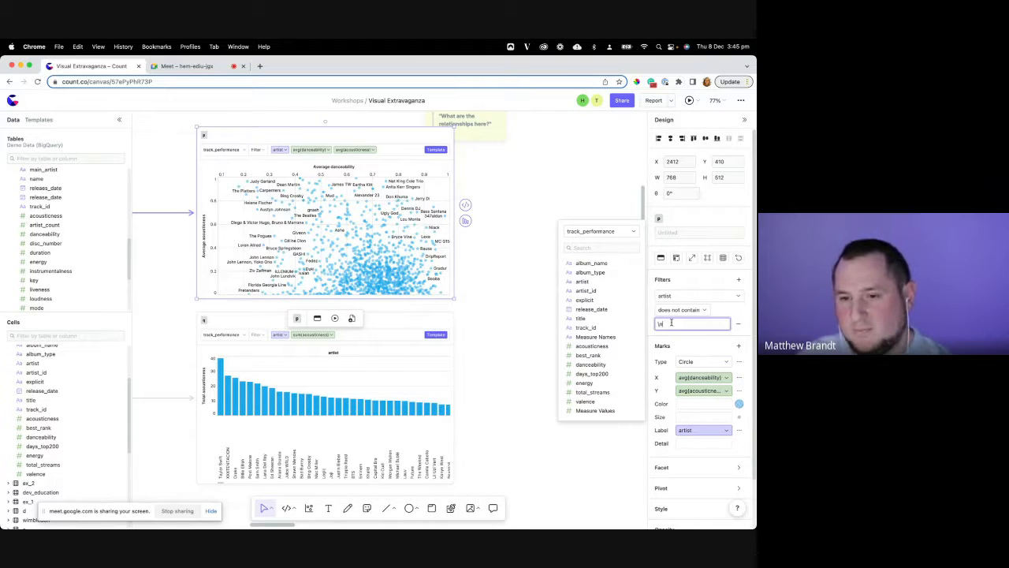
key(Return)
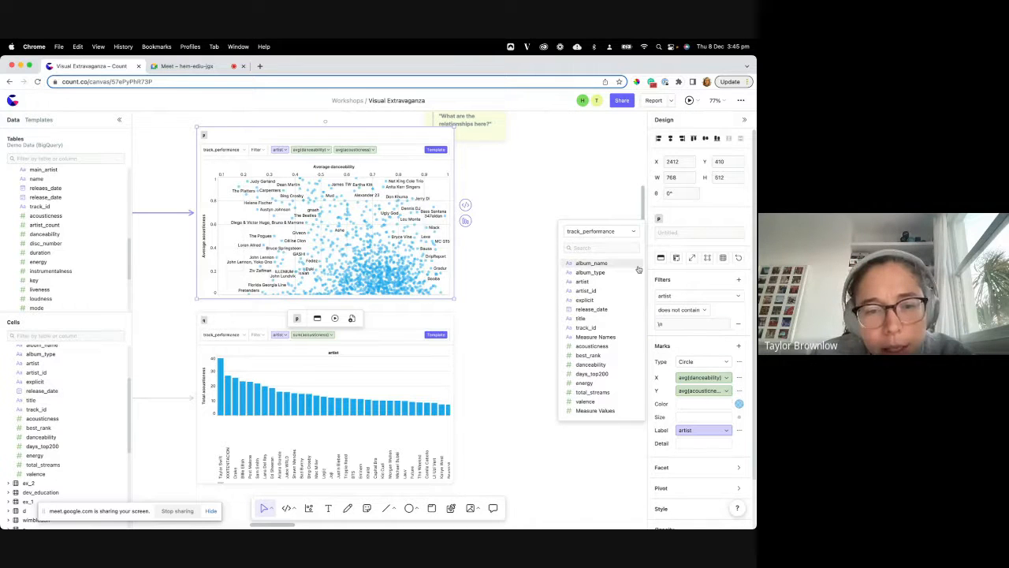
Try the condition "contains" with \n on the scatter plot's artist filter, and remove the filter.
click(678, 324)
click(682, 312)
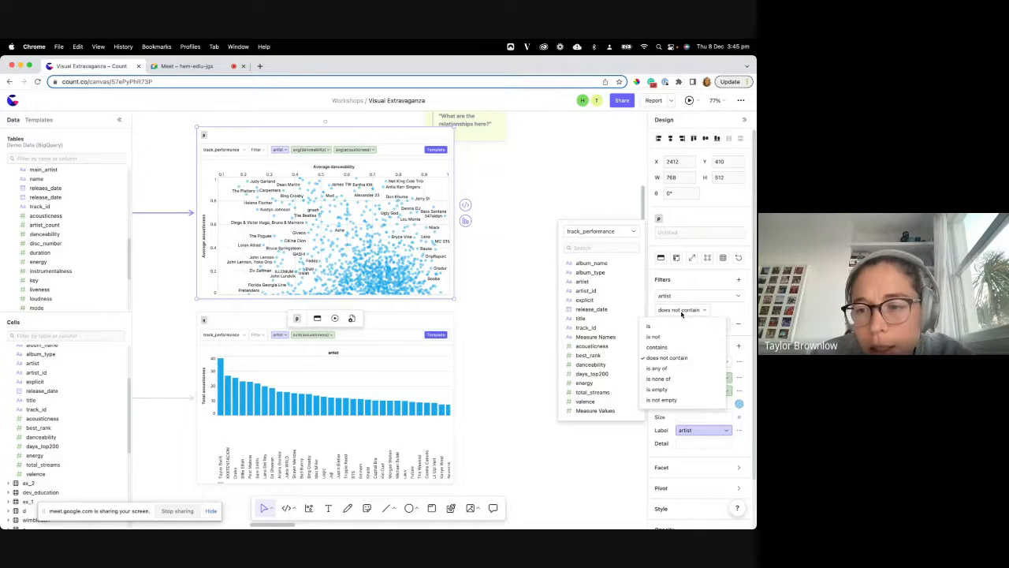
click(676, 340)
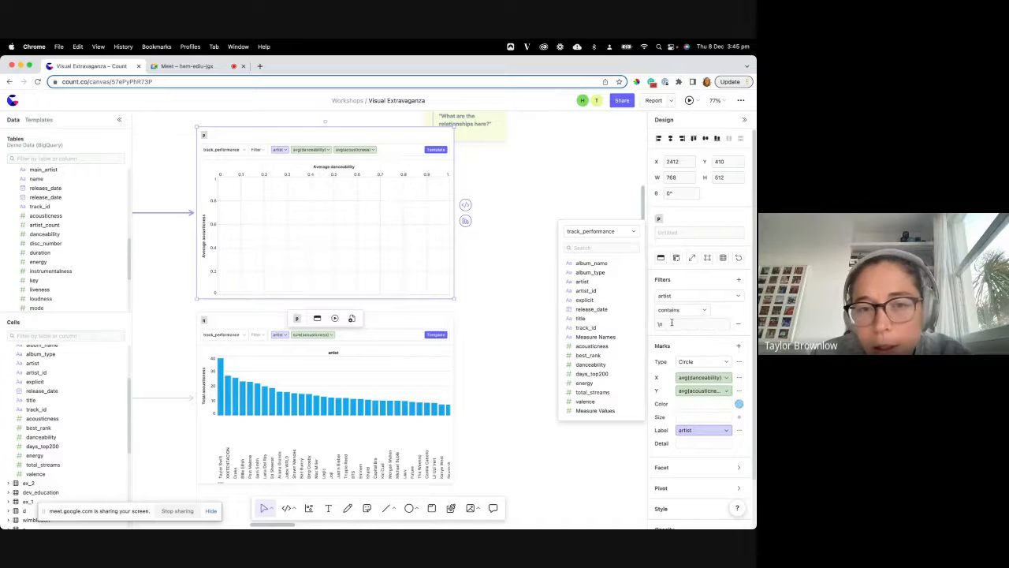
click(669, 322)
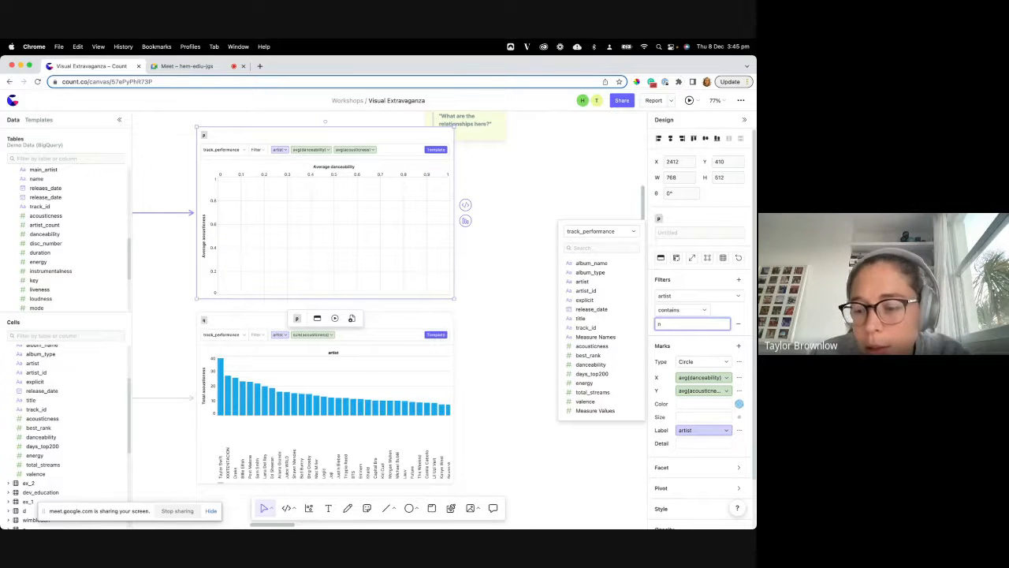
key(Return)
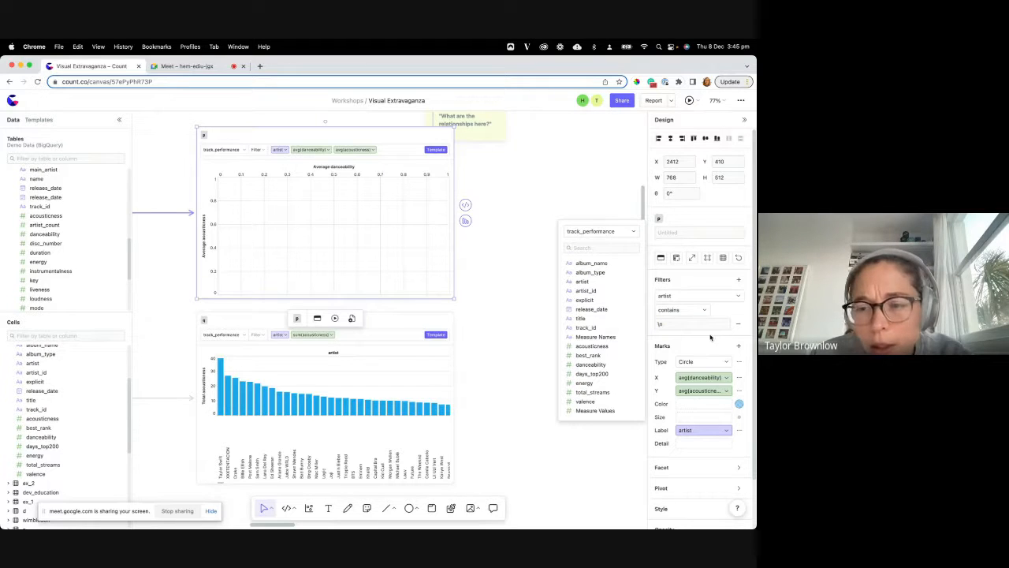
click(694, 323)
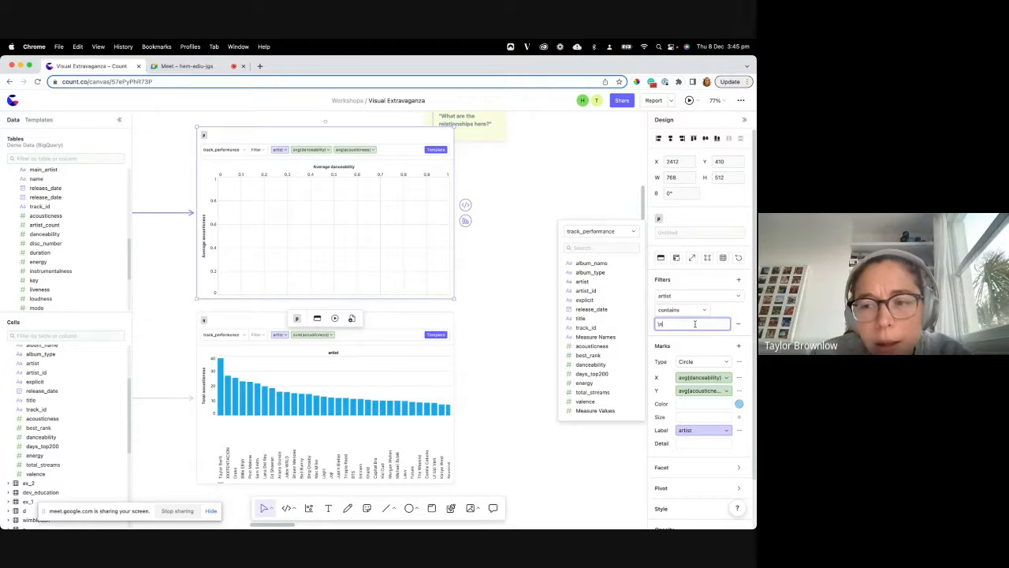
click(737, 323)
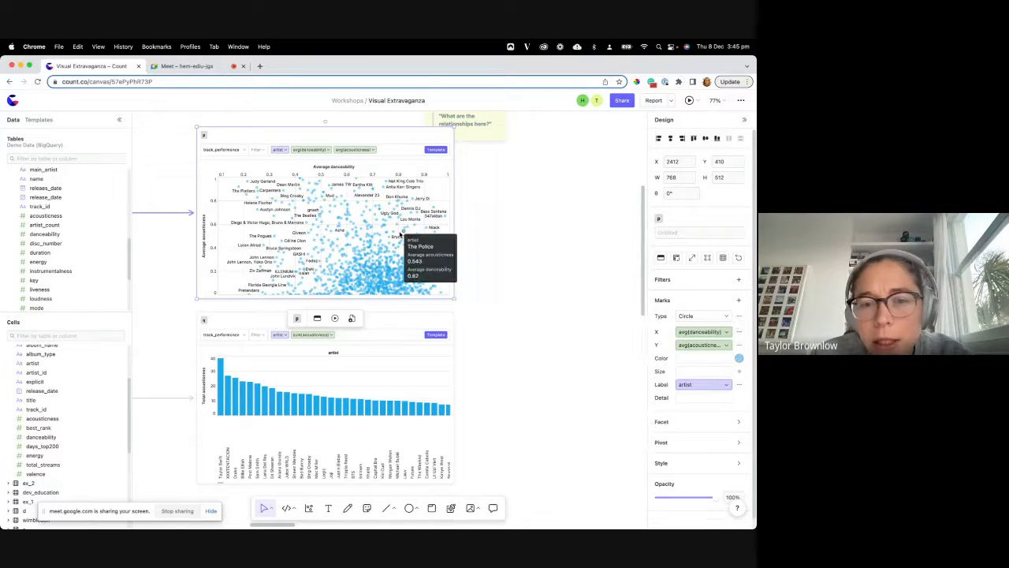
Increase the height of the acousticness bar chart to about 526.
mouse_move(349, 250)
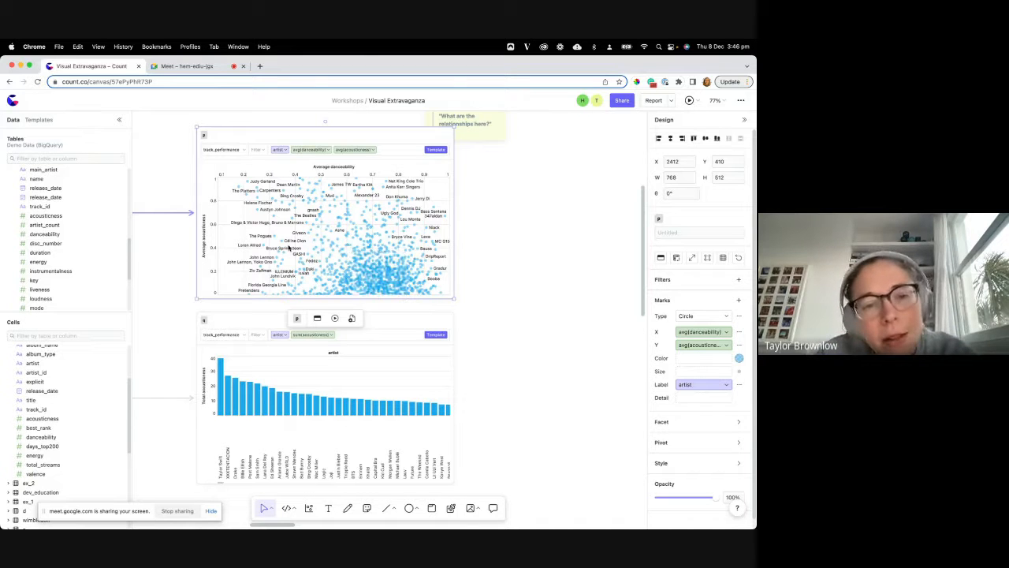
scroll(211, 283, left, 3)
scroll(211, 283, down, 3)
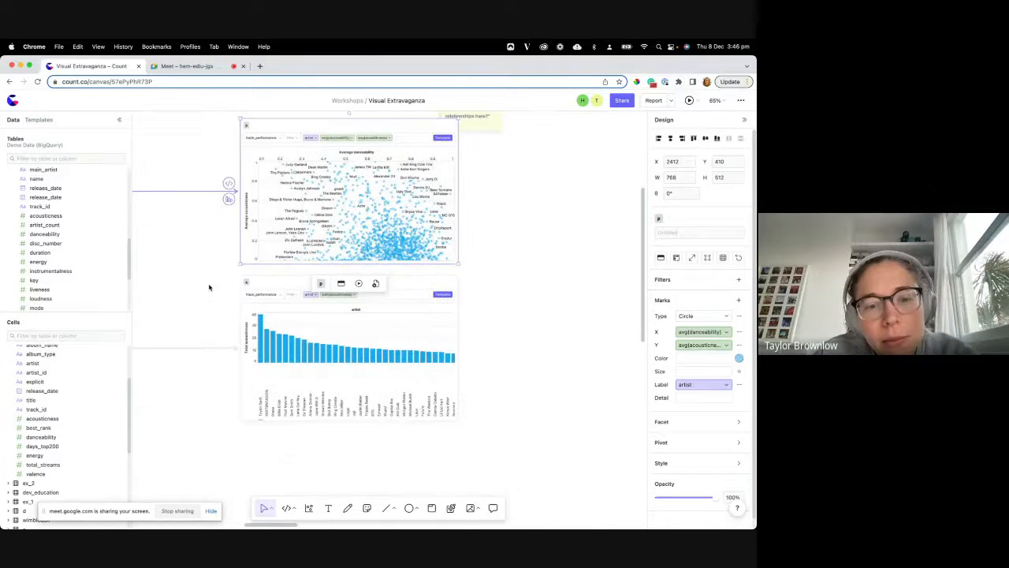
click(414, 318)
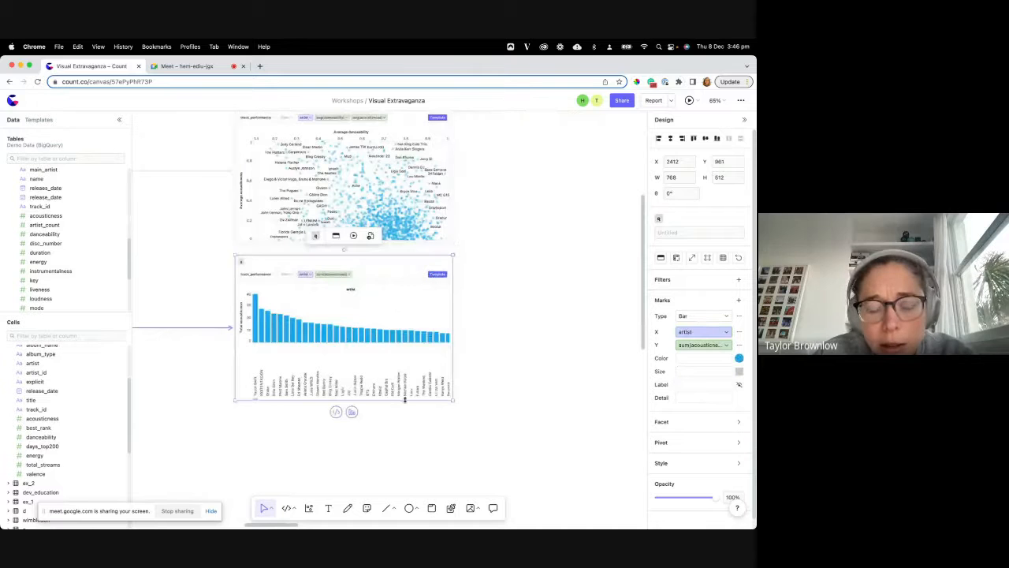
mouse_move(404, 402)
mouse_down()
mouse_move(400, 426)
mouse_move(400, 406)
mouse_up()
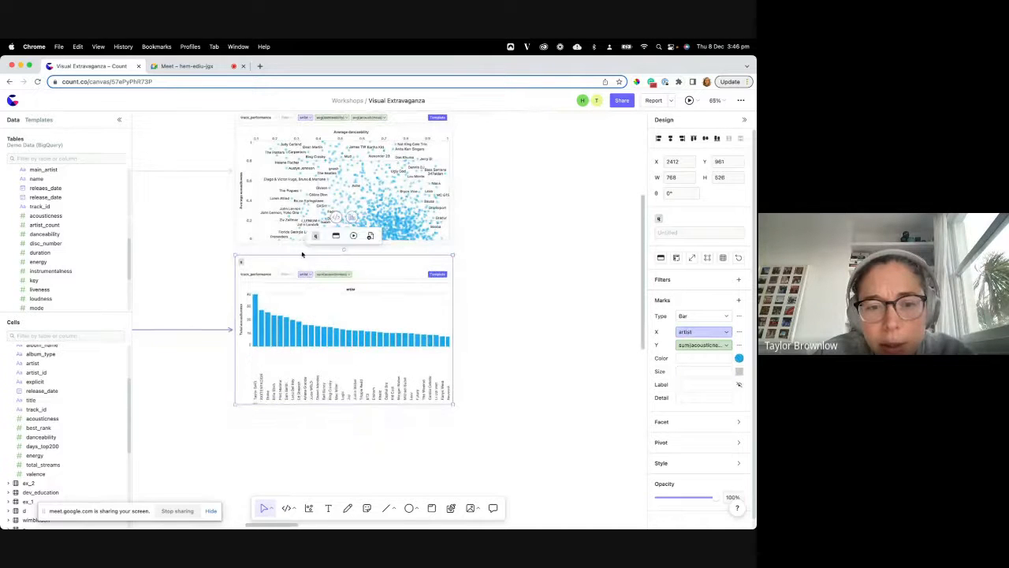
scroll(300, 282, up, 2)
scroll(300, 283, up, 1)
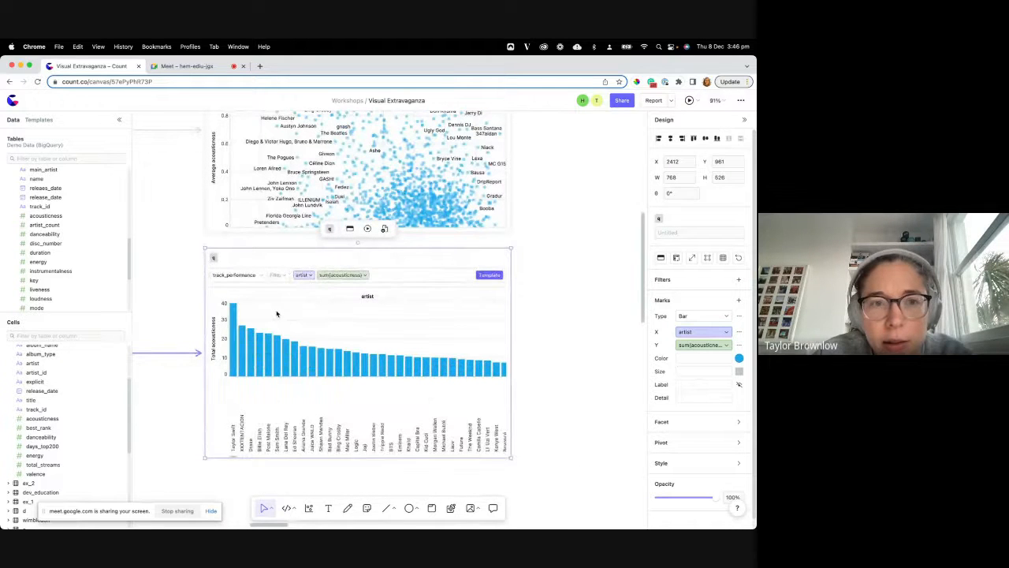
scroll(193, 286, down, 1)
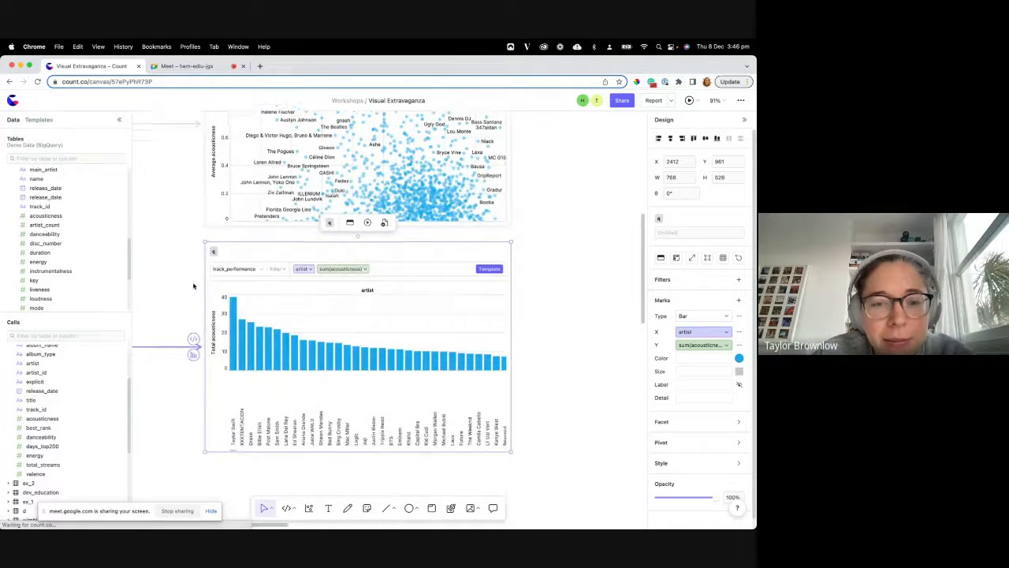
Place a new empty visual below the "3. From scratch" heading, at about X 86, Y 1600.
scroll(194, 286, down, 5)
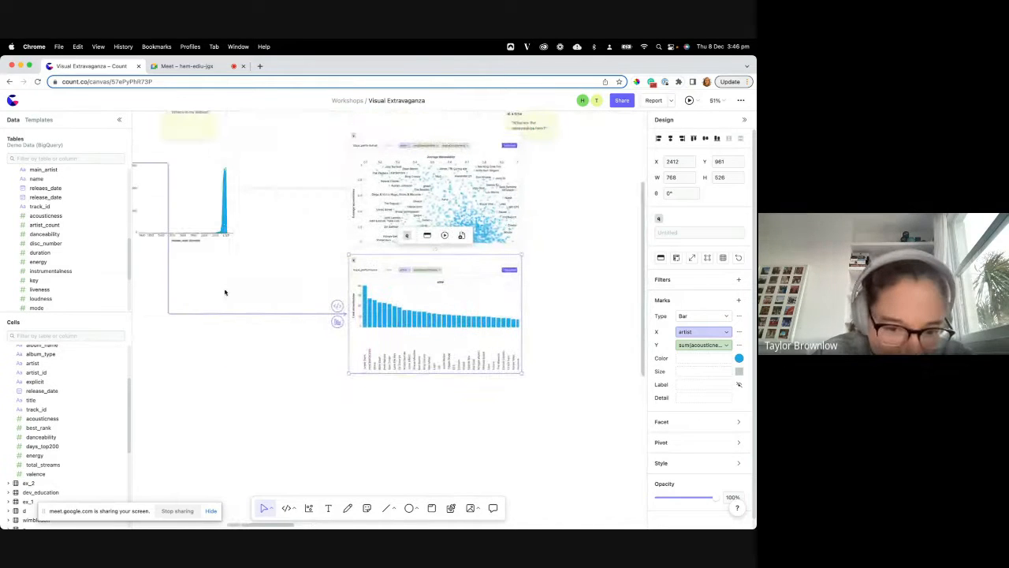
scroll(225, 292, right, 3)
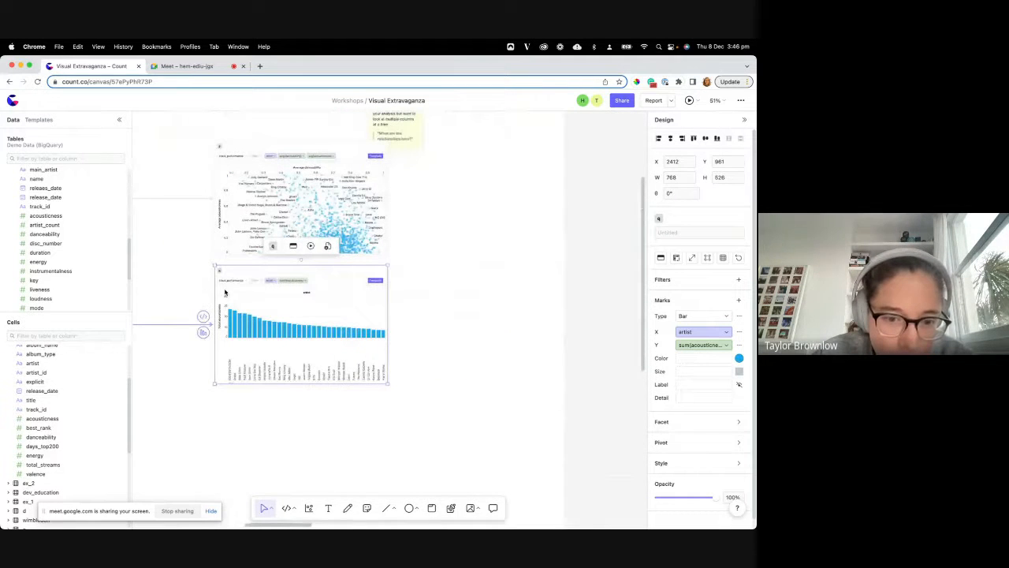
scroll(207, 332, left, 2)
scroll(208, 333, down, 5)
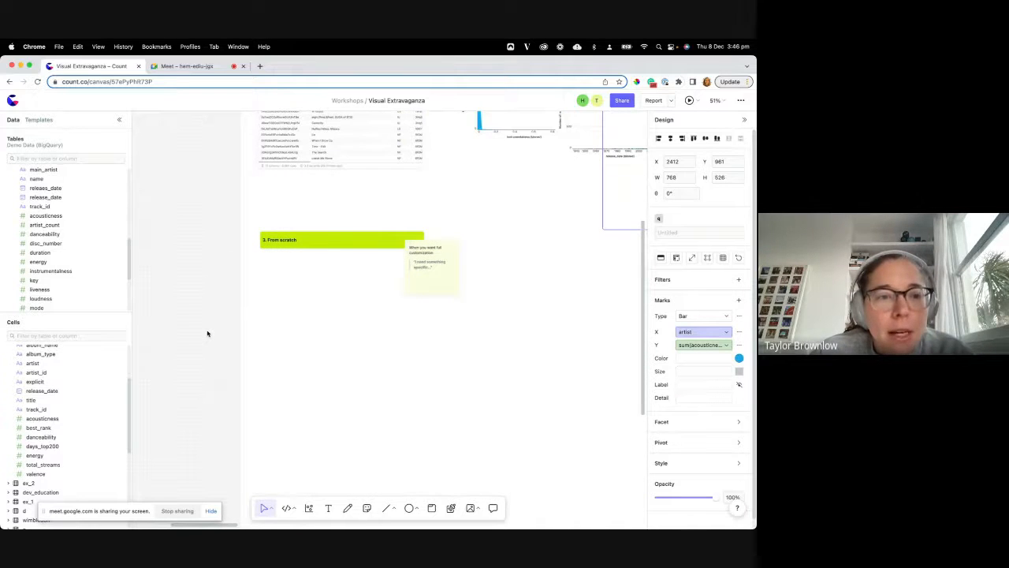
scroll(207, 333, up, 3)
click(309, 508)
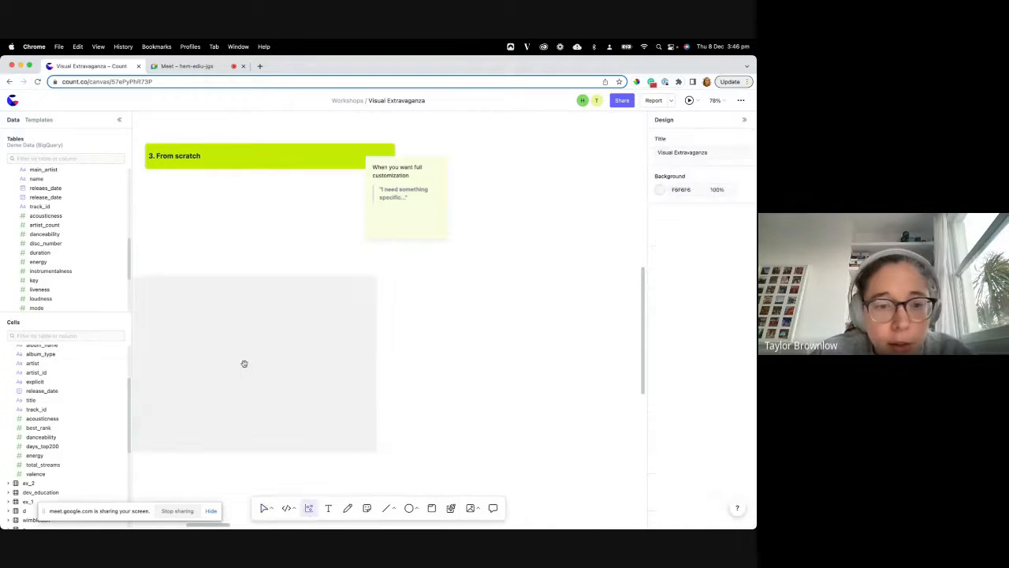
click(276, 357)
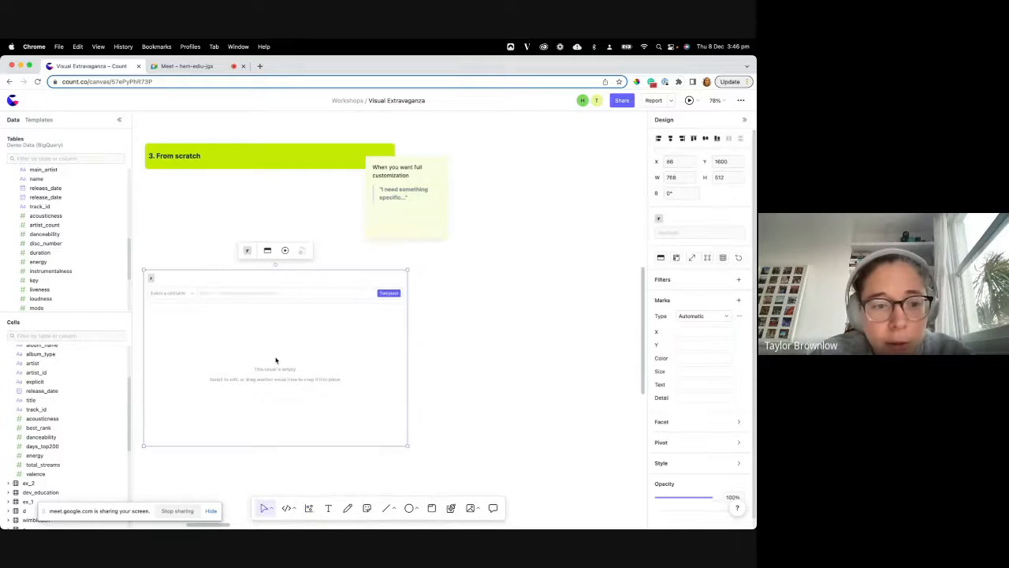
Set track_performance as the data source of the empty visual.
click(172, 294)
text(tra)
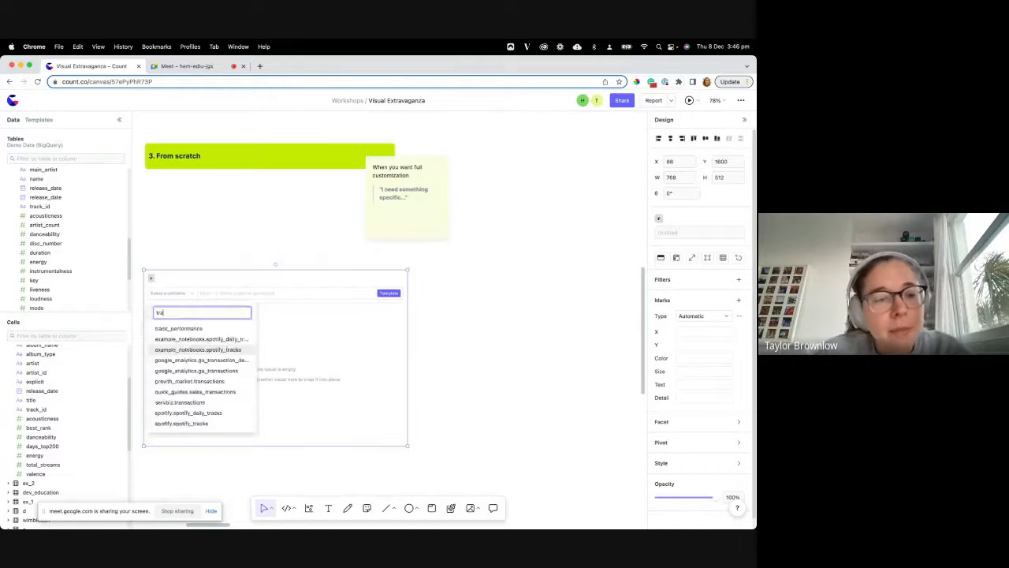
click(173, 330)
mouse_move(696, 313)
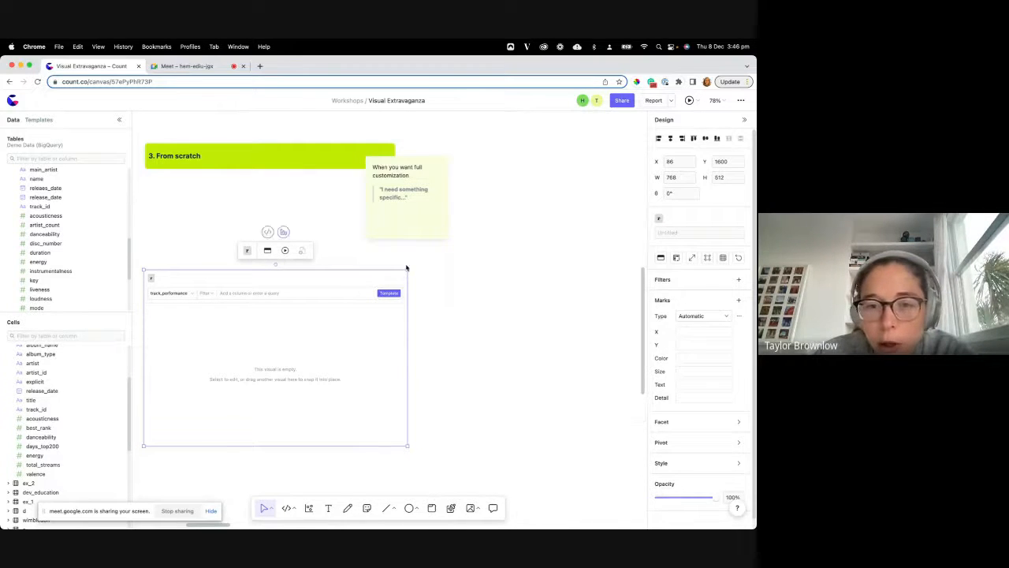
click(428, 292)
scroll(428, 293, down, 3)
scroll(428, 293, right, 3)
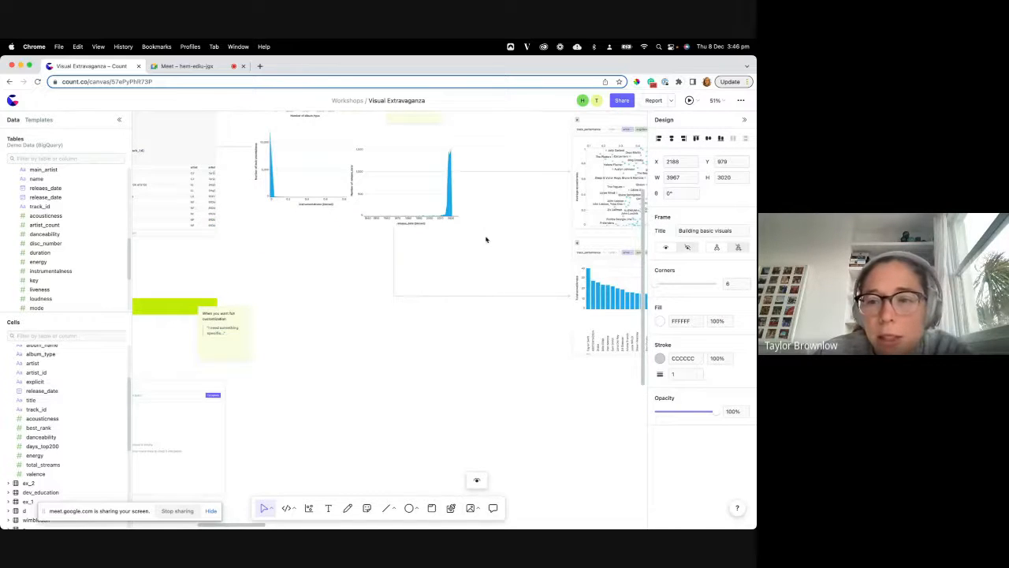
scroll(485, 239, right, 3)
scroll(485, 239, down, 3)
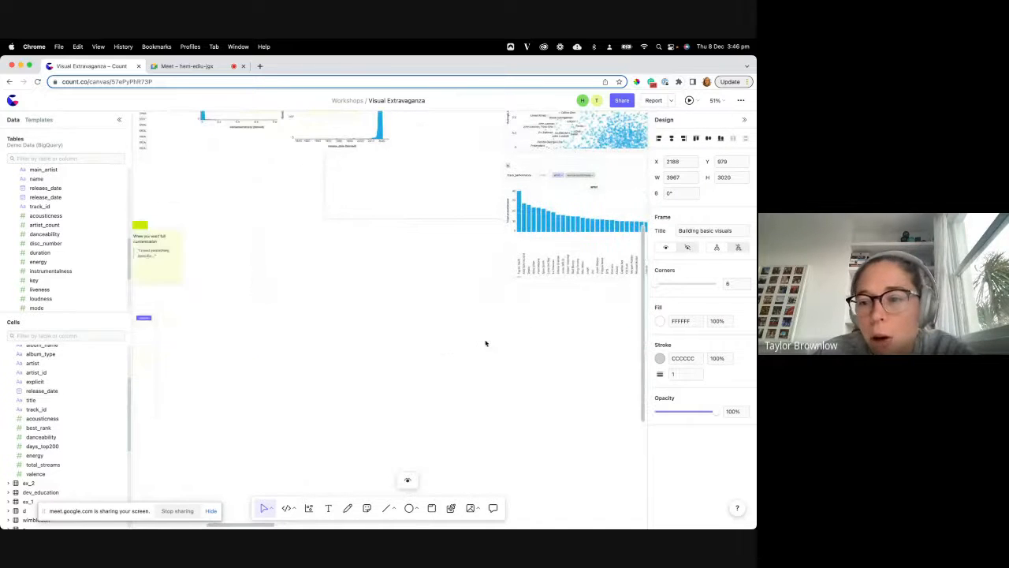
scroll(428, 390, left, 5)
Assign the artist column to the Y mark of the empty track_performance visual.
click(331, 340)
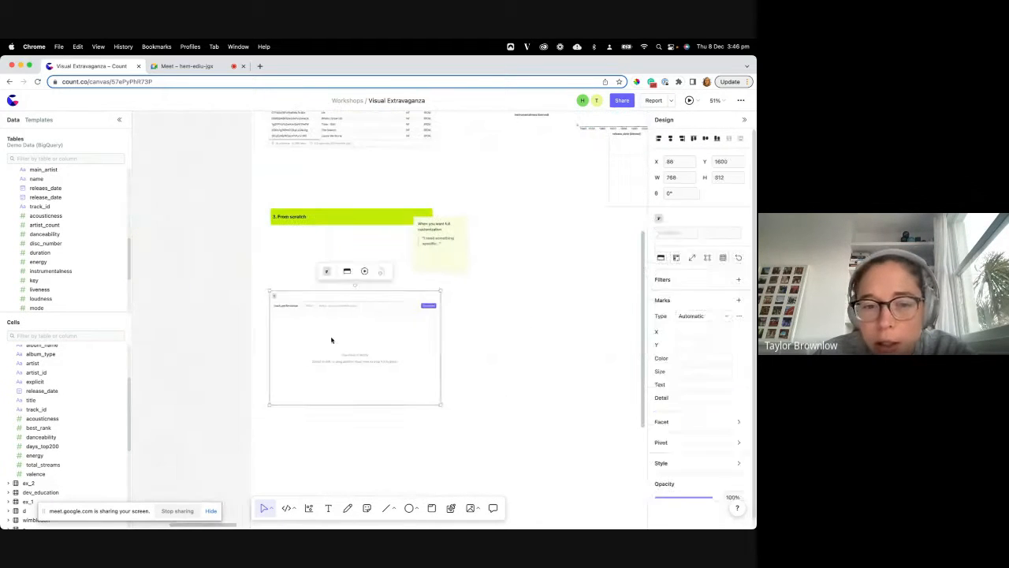
scroll(331, 340, right, 1)
scroll(331, 340, down, 1)
scroll(332, 339, up, 5)
scroll(332, 339, left, 1)
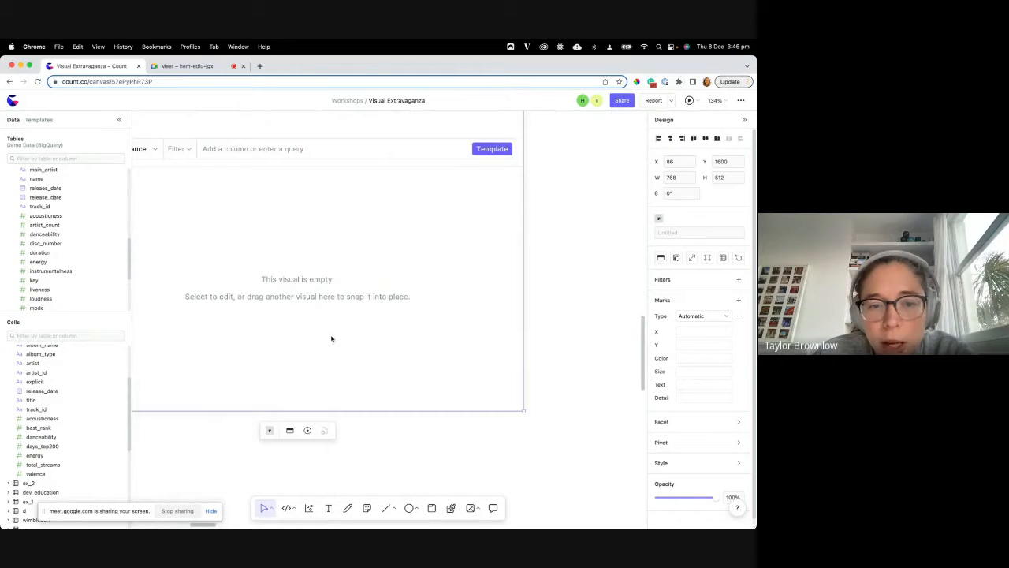
scroll(331, 339, up, 1)
scroll(331, 339, left, 1)
scroll(331, 339, left, 1)
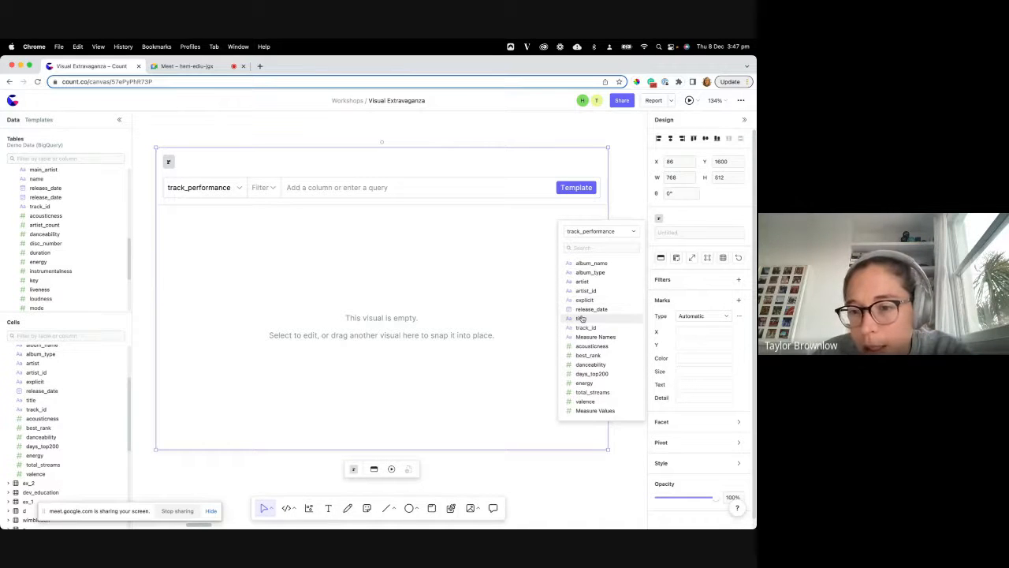
drag(582, 281, 676, 344)
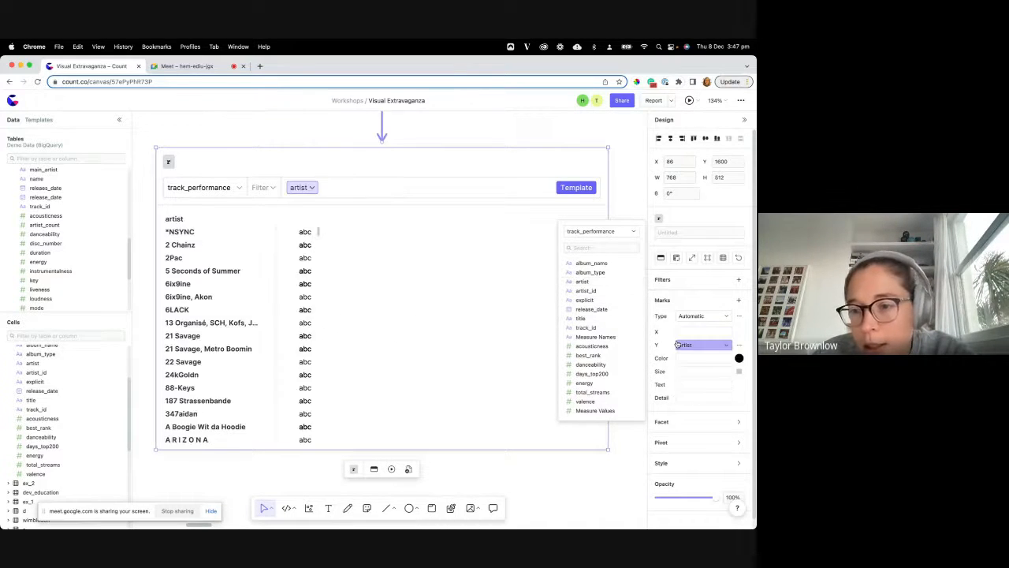
Assign the best_rank column to the X mark and set the mark type to Bar.
drag(588, 355, 699, 332)
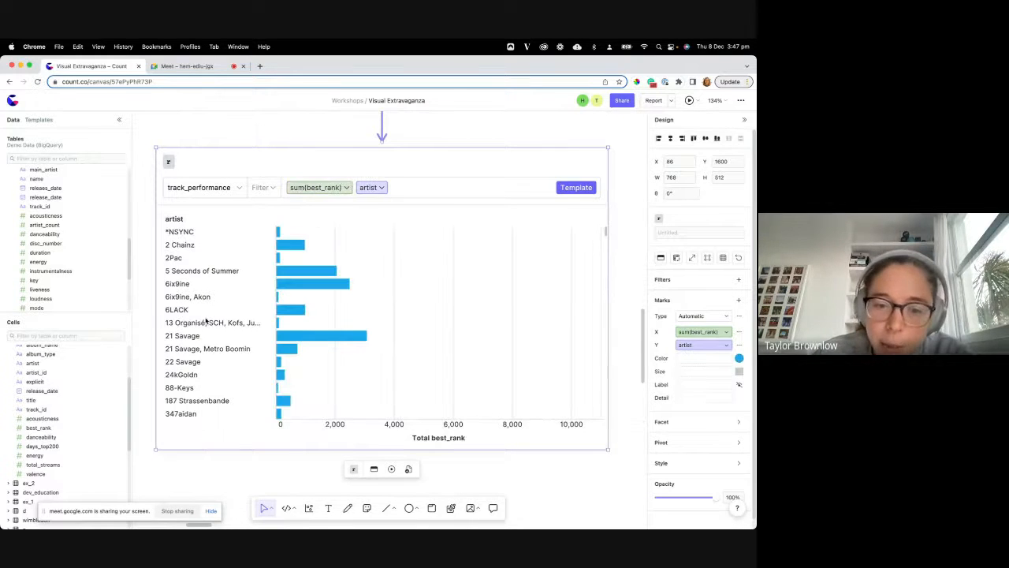
click(702, 316)
click(684, 352)
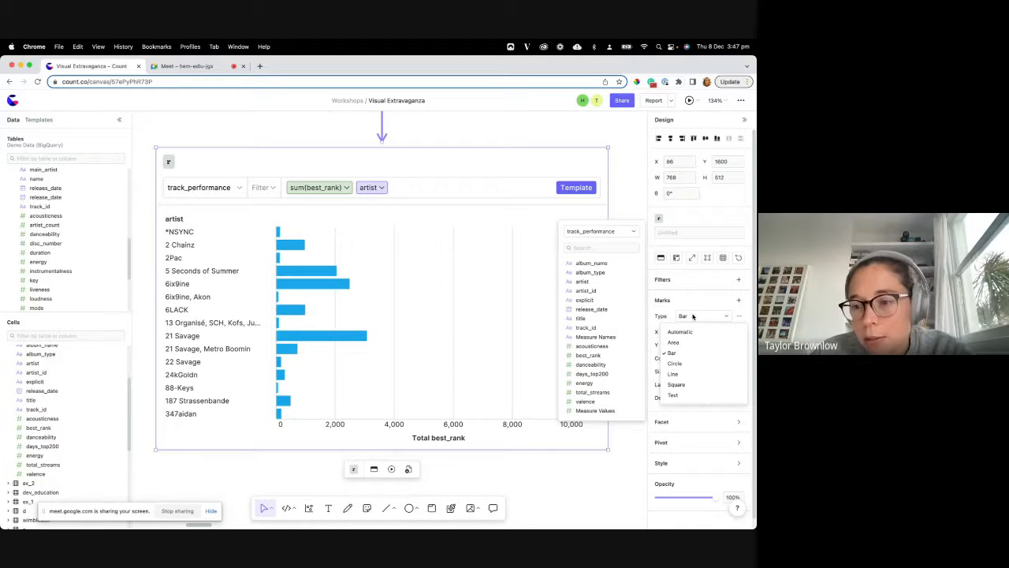
Try the Line mark type on the best_rank visual and return it to Bar.
click(690, 375)
click(700, 316)
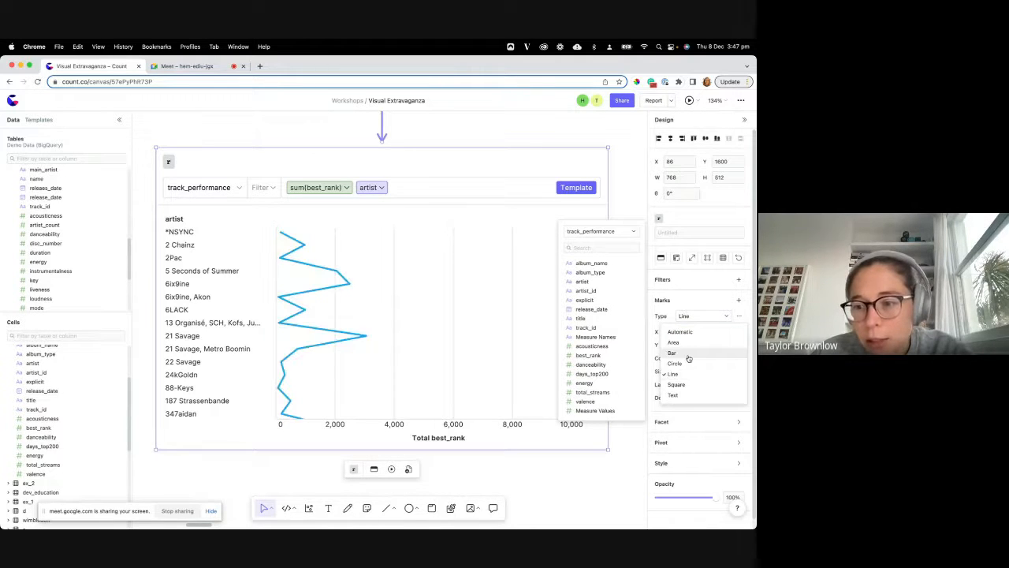
click(686, 353)
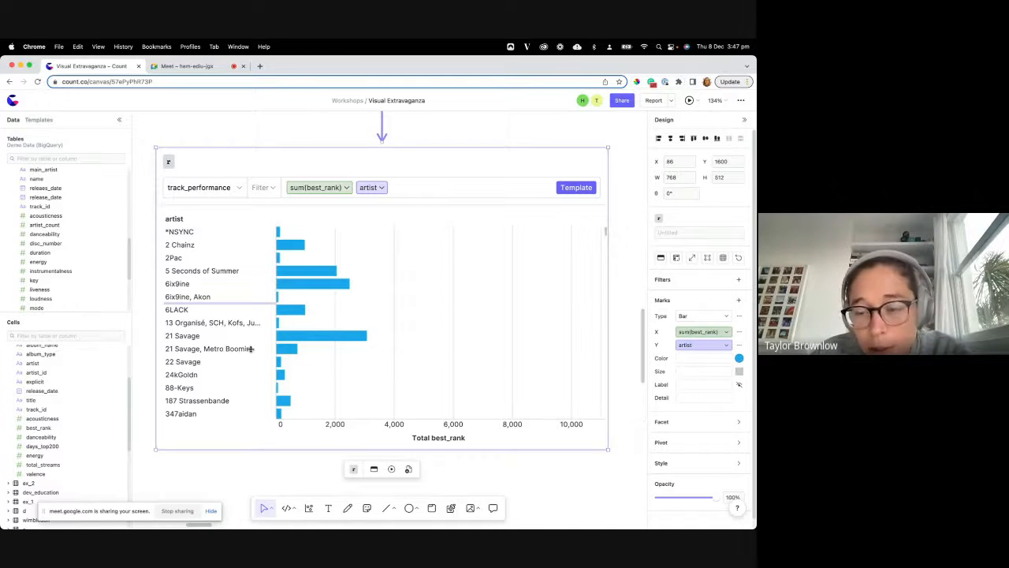
Flip the visual so artist runs along X, and flip it back.
click(675, 259)
click(676, 259)
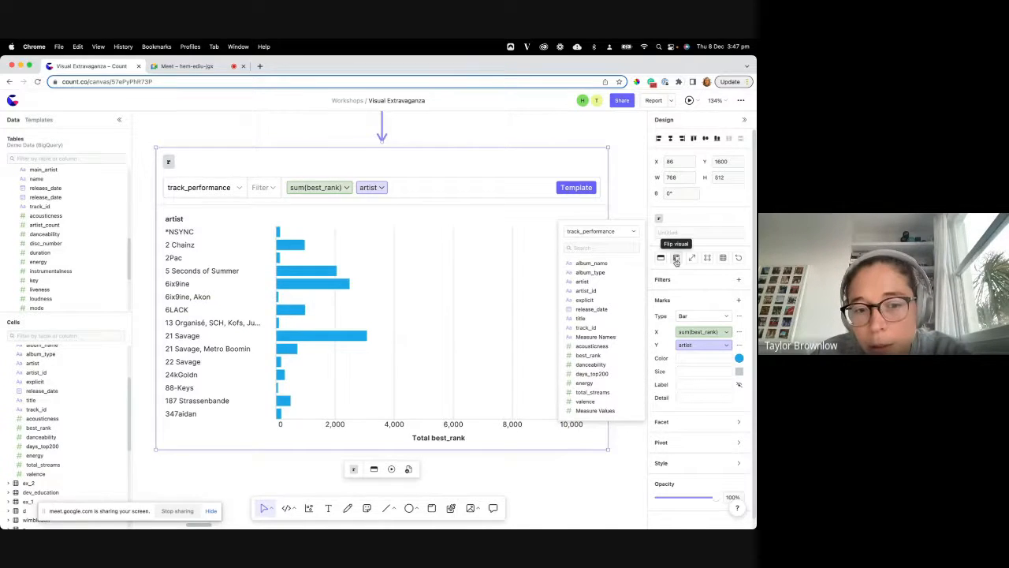
click(676, 258)
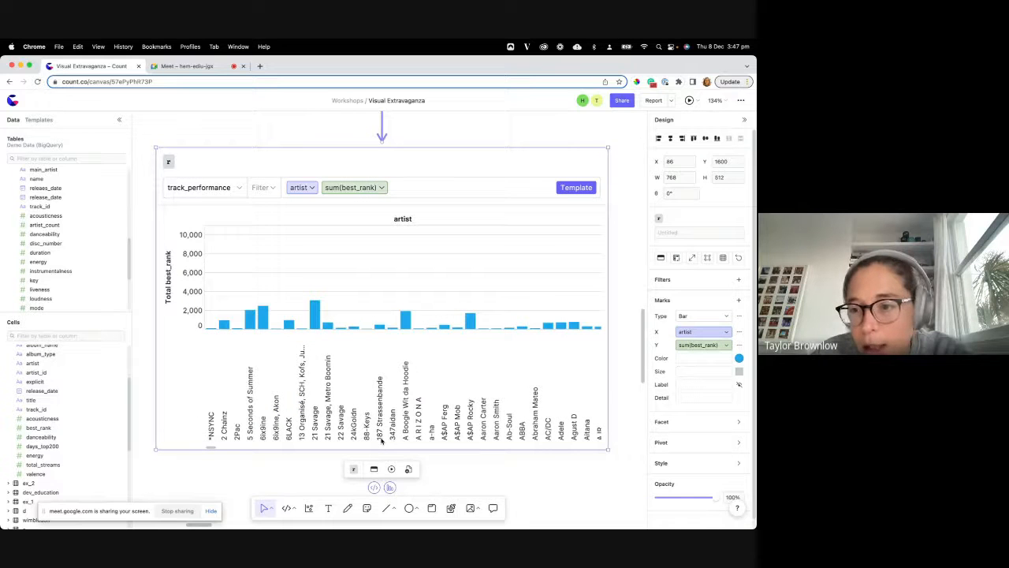
click(675, 259)
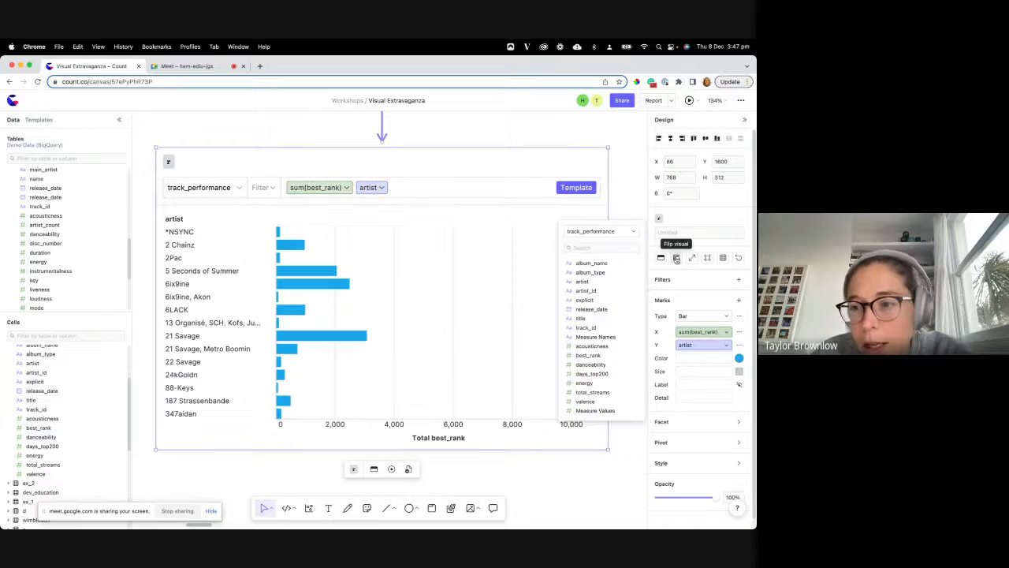
View the visual's underlying results as a table and return to the bar chart.
click(723, 259)
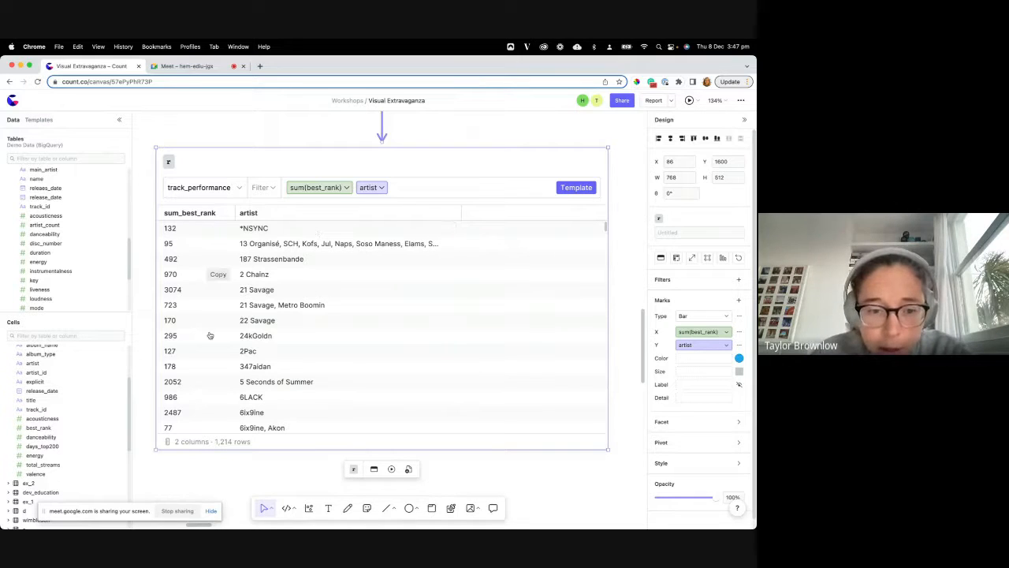
click(723, 257)
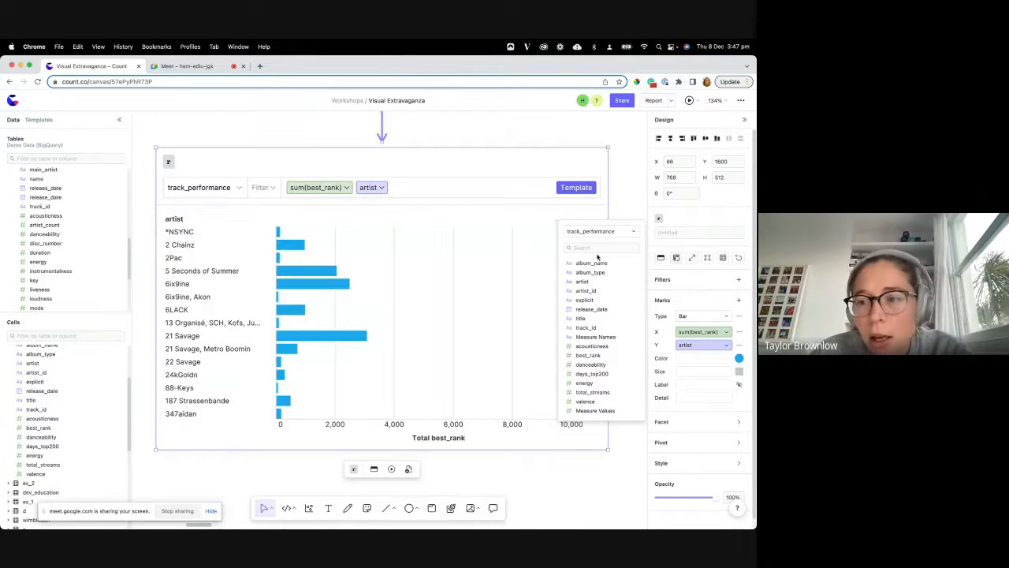
Cycle the sort order from the best_rank axis, leaving the artists sorted by total best_rank in descending order.
mouse_move(693, 318)
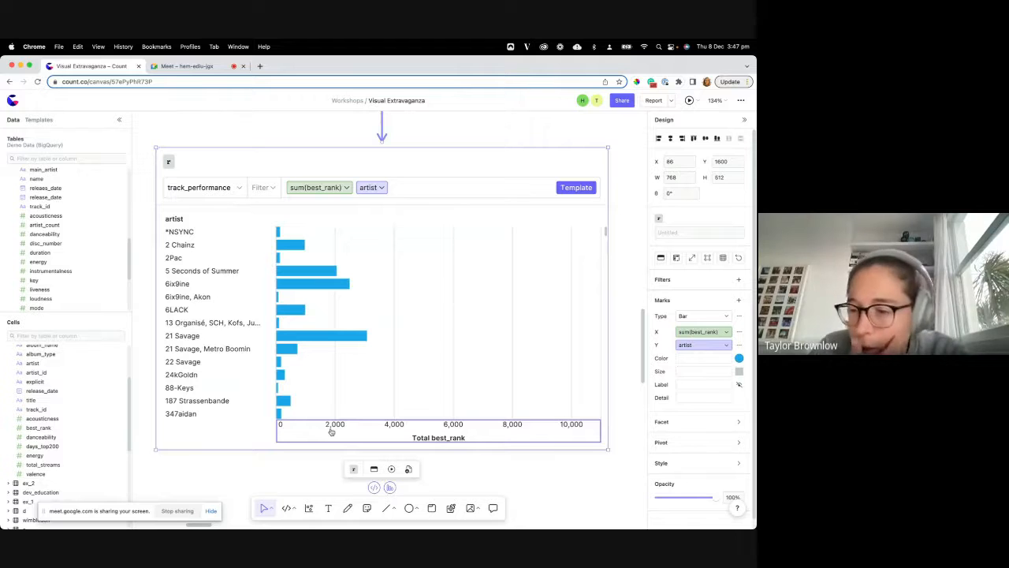
click(334, 433)
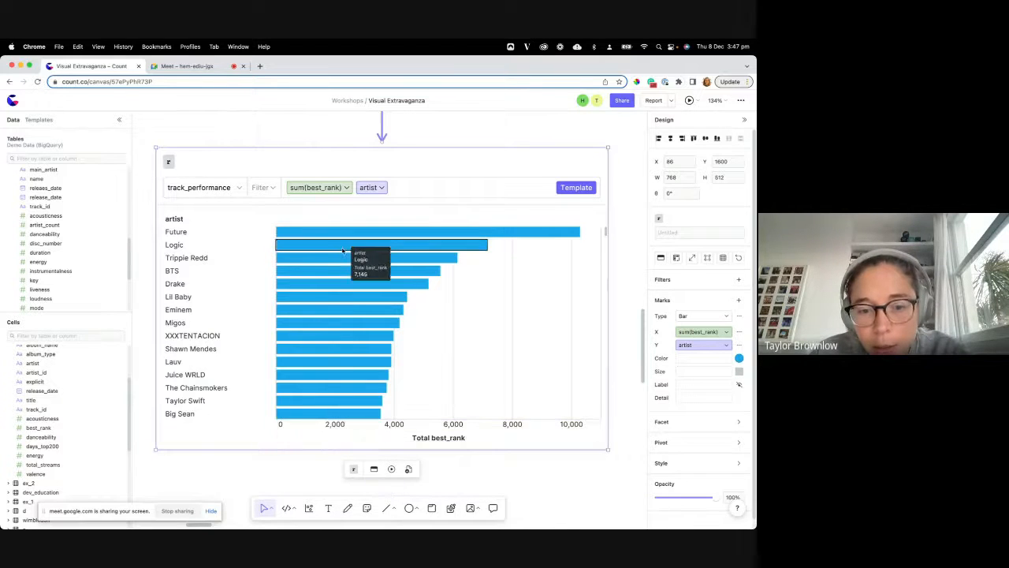
click(313, 429)
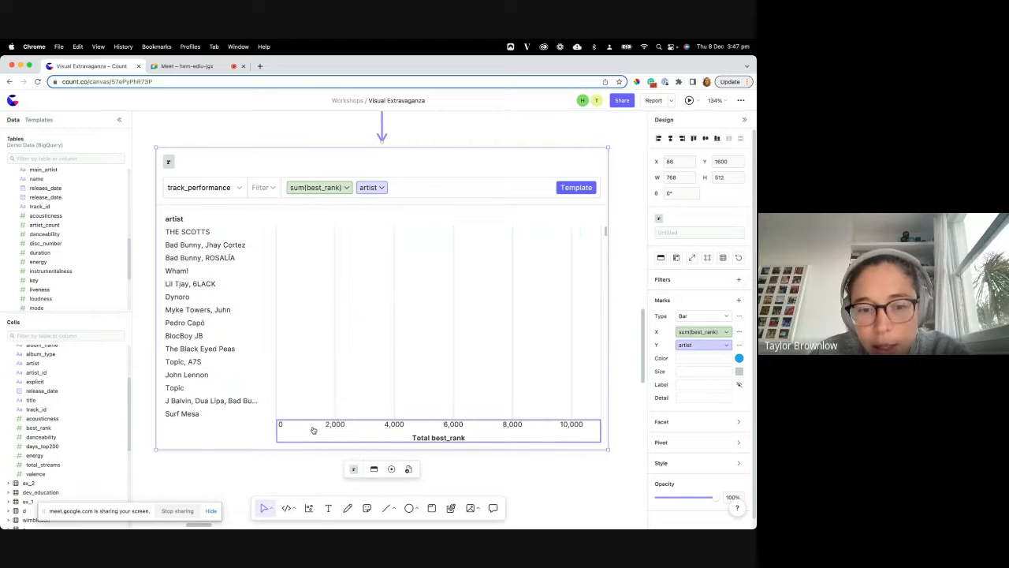
click(313, 429)
click(313, 429)
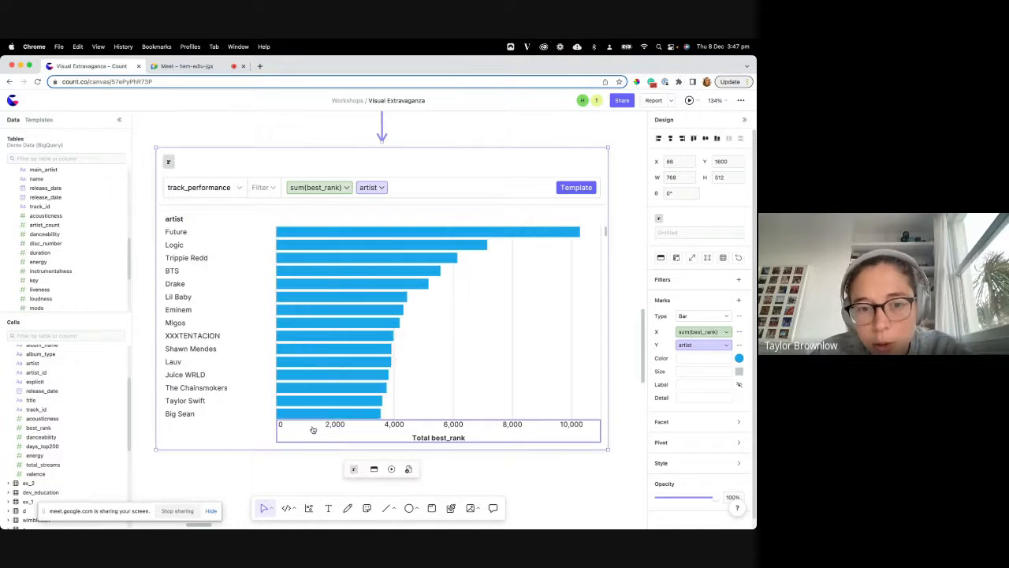
Examine the sort settings of the artist Y mark and the available sort types, and close them unchanged.
click(730, 345)
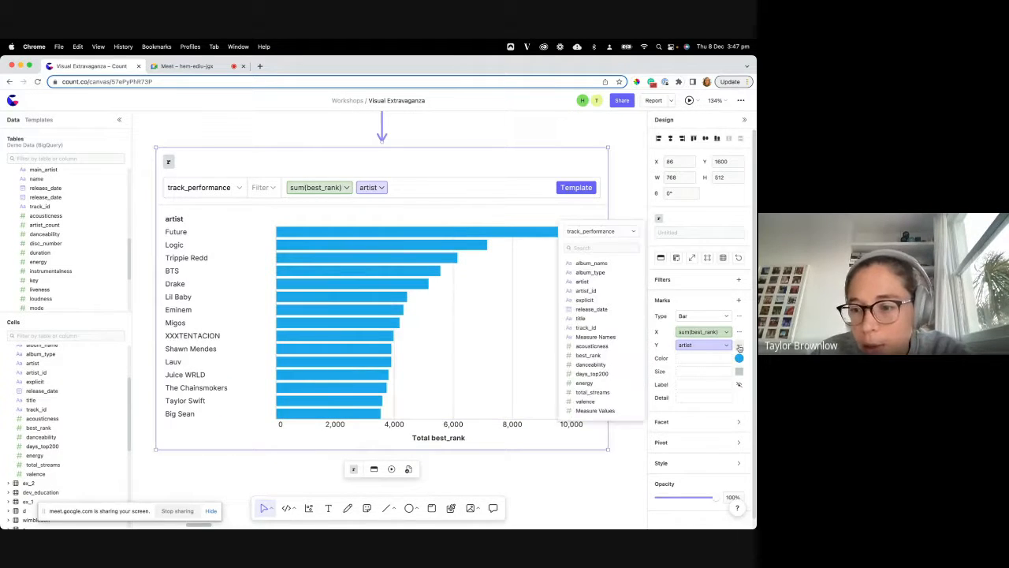
click(699, 408)
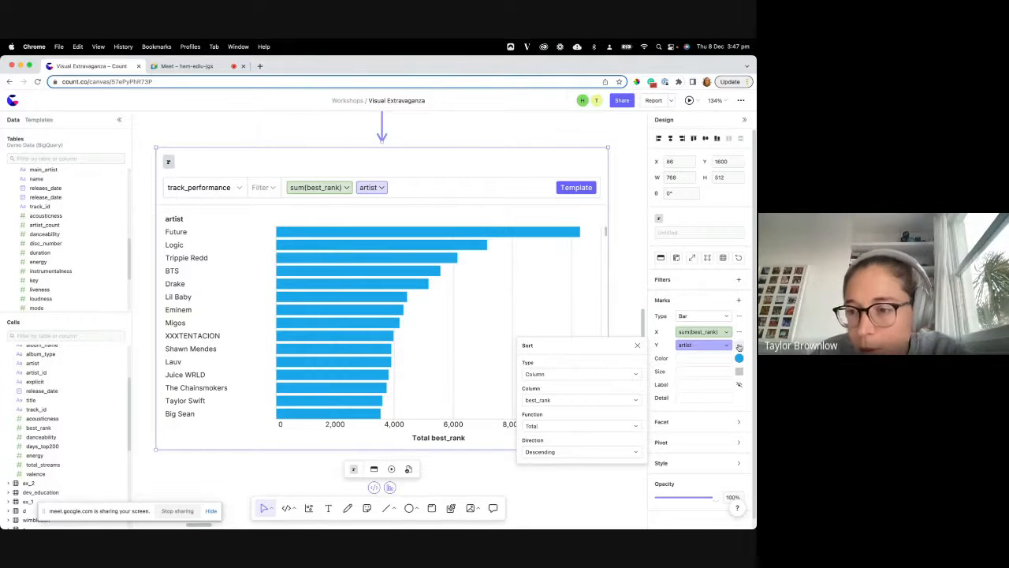
click(541, 376)
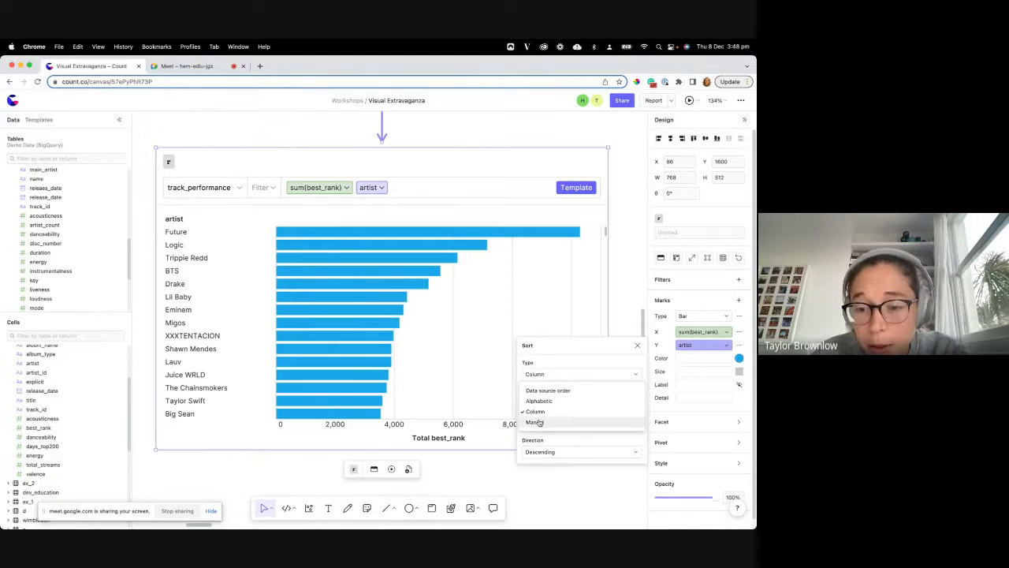
click(637, 346)
click(638, 346)
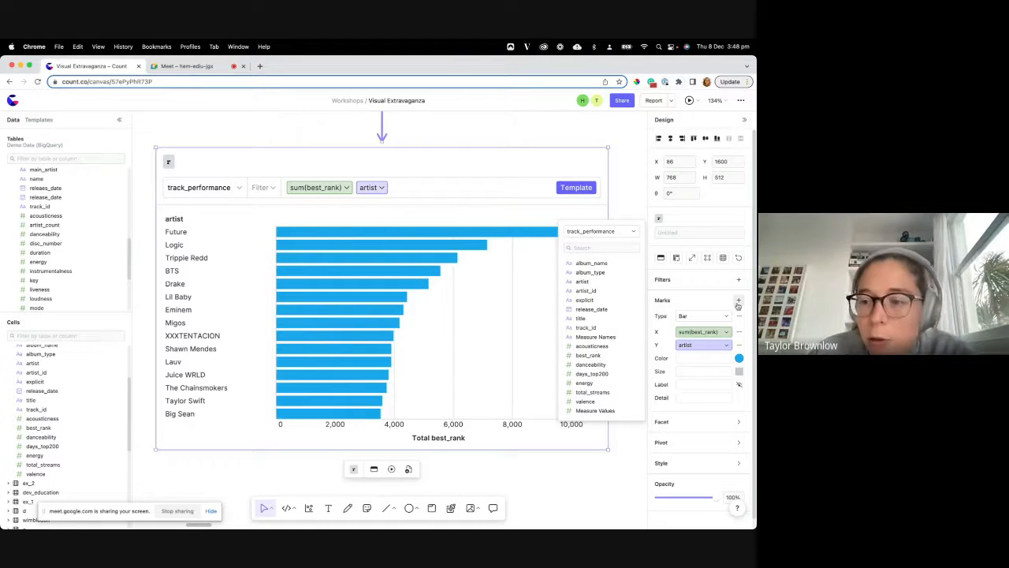
Add a second mark to the bar chart and set its type to Line.
click(423, 309)
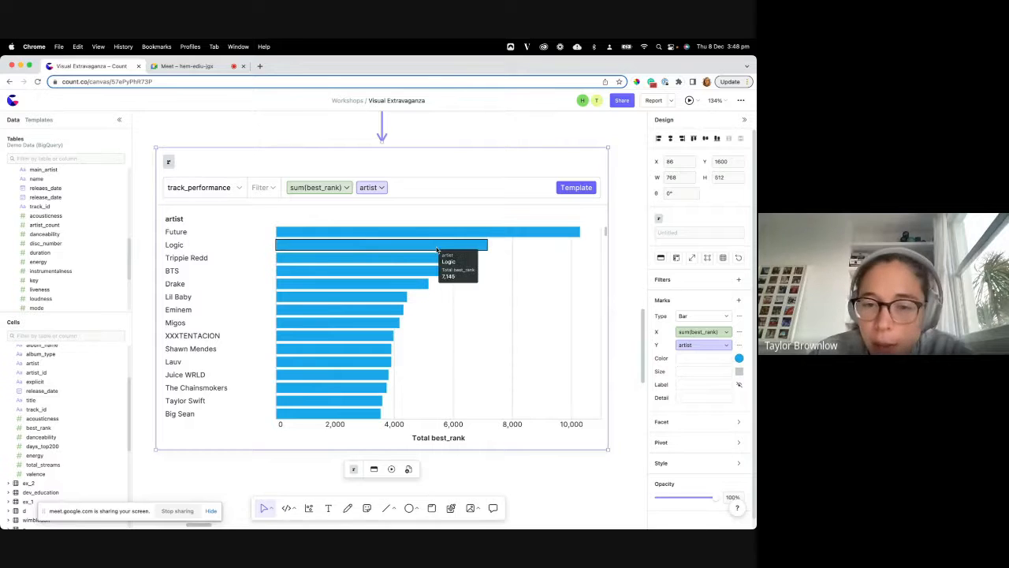
click(724, 331)
click(739, 301)
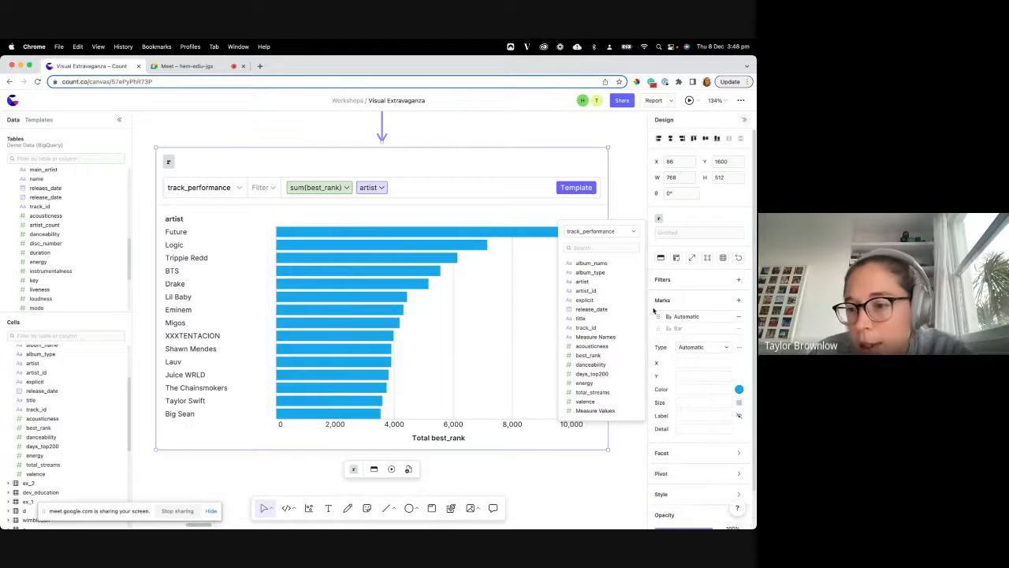
click(695, 349)
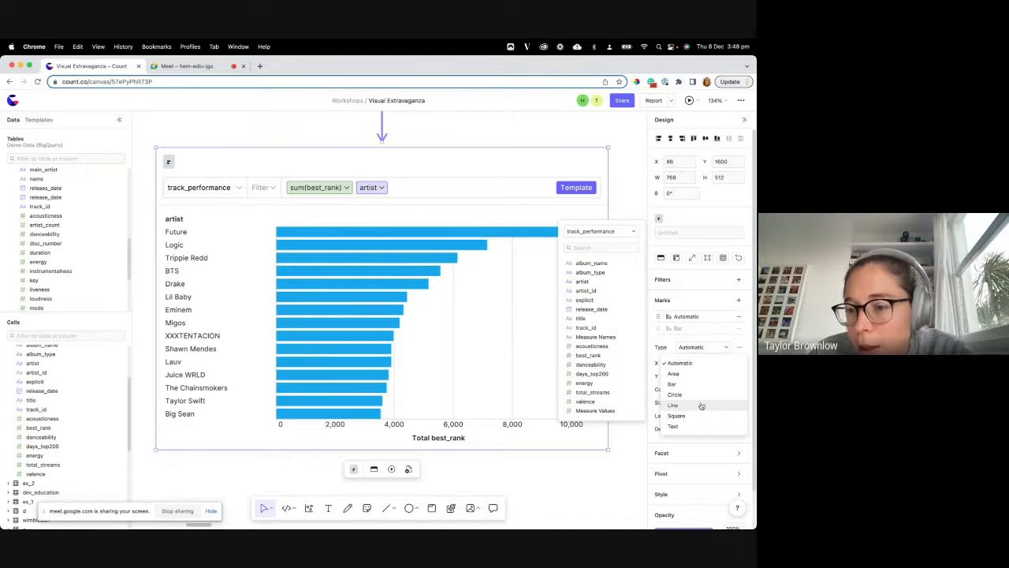
click(671, 375)
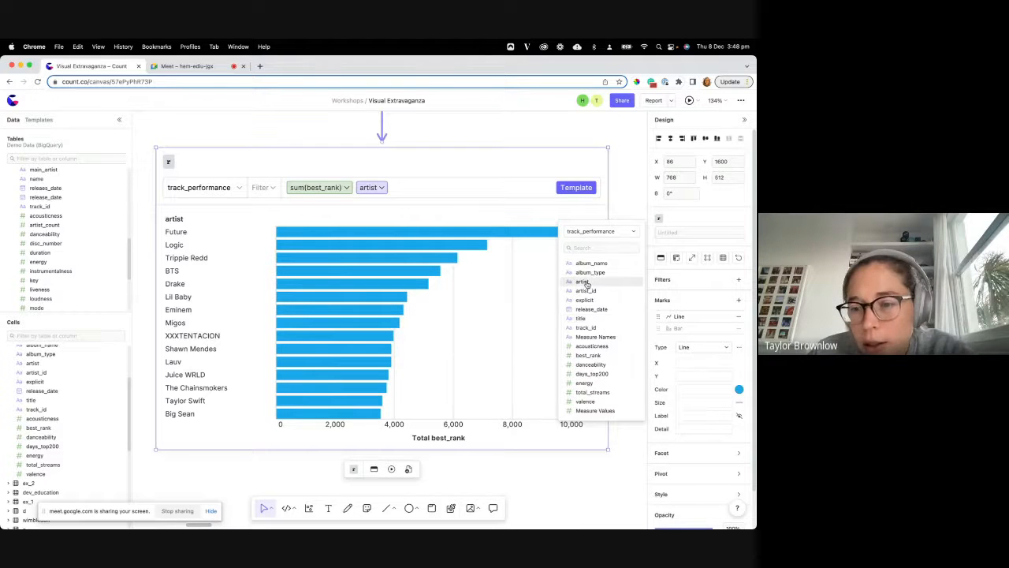
Assign artist to the Line mark's Y and total_streams to its X.
drag(582, 282, 694, 376)
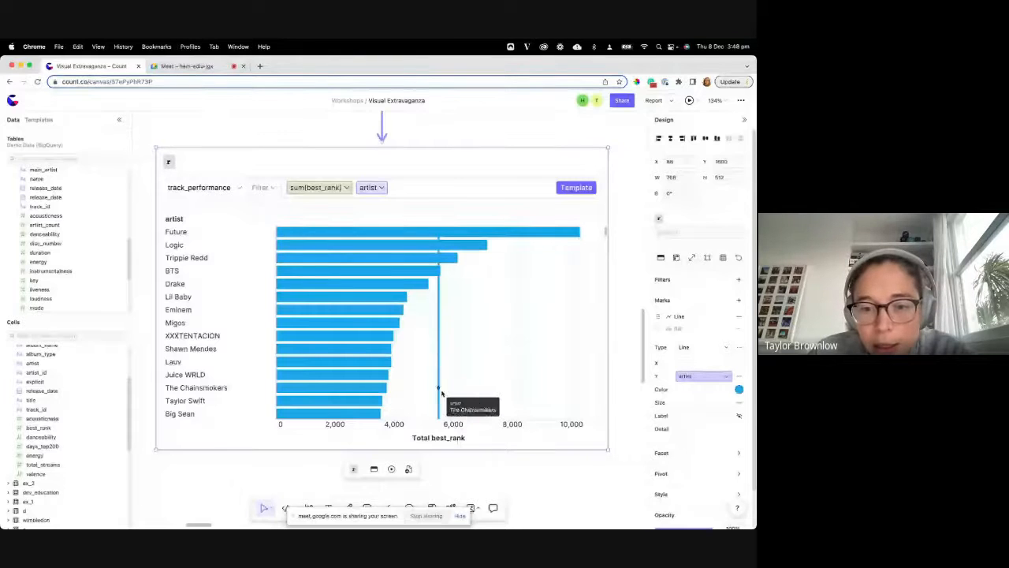
click(696, 397)
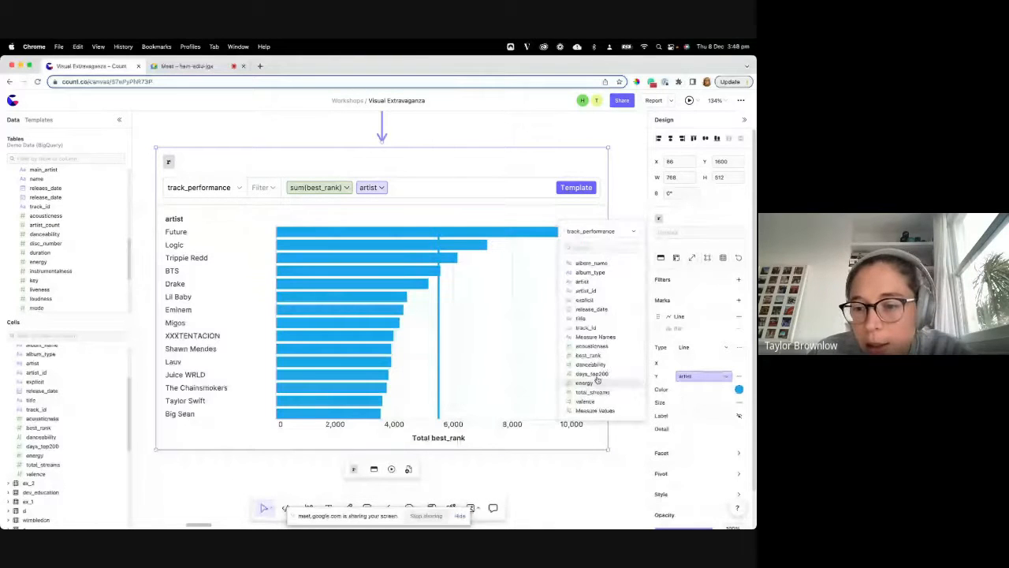
drag(593, 392, 677, 359)
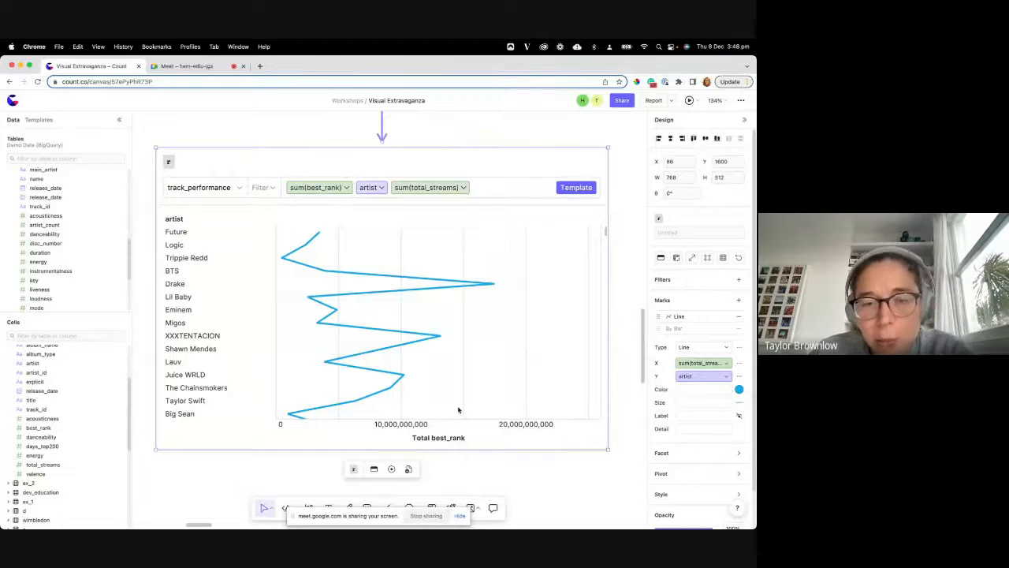
Put the Line mark's total_streams on a secondary axis.
click(740, 363)
click(739, 362)
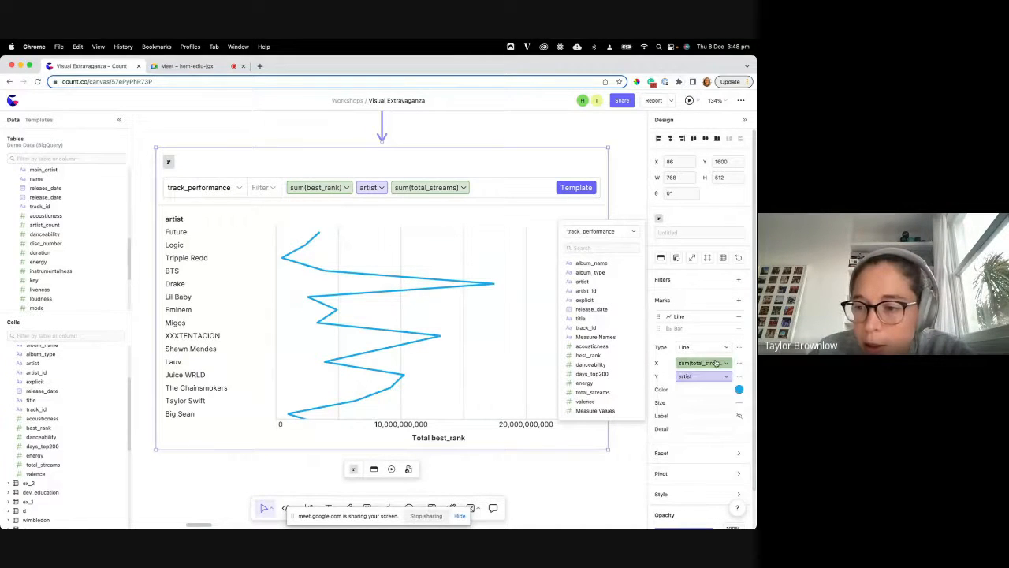
click(740, 362)
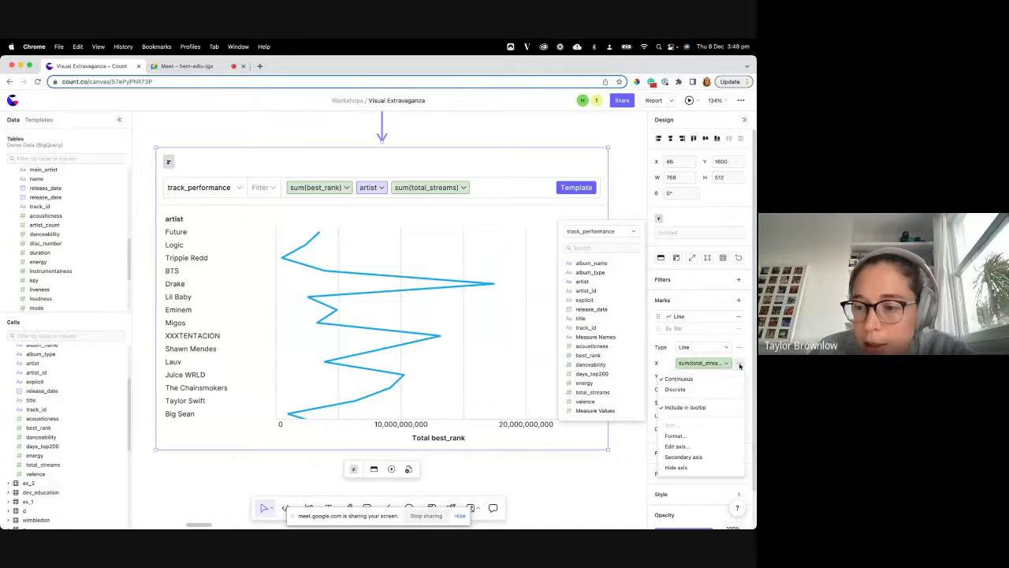
click(698, 456)
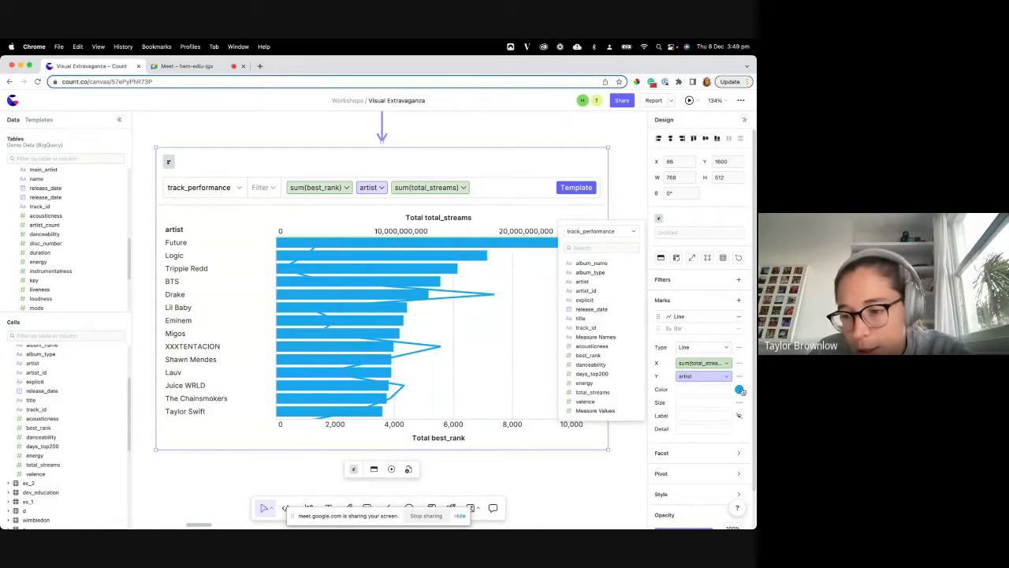
Set the Line mark's colour to black, hex 000000.
click(738, 389)
click(555, 446)
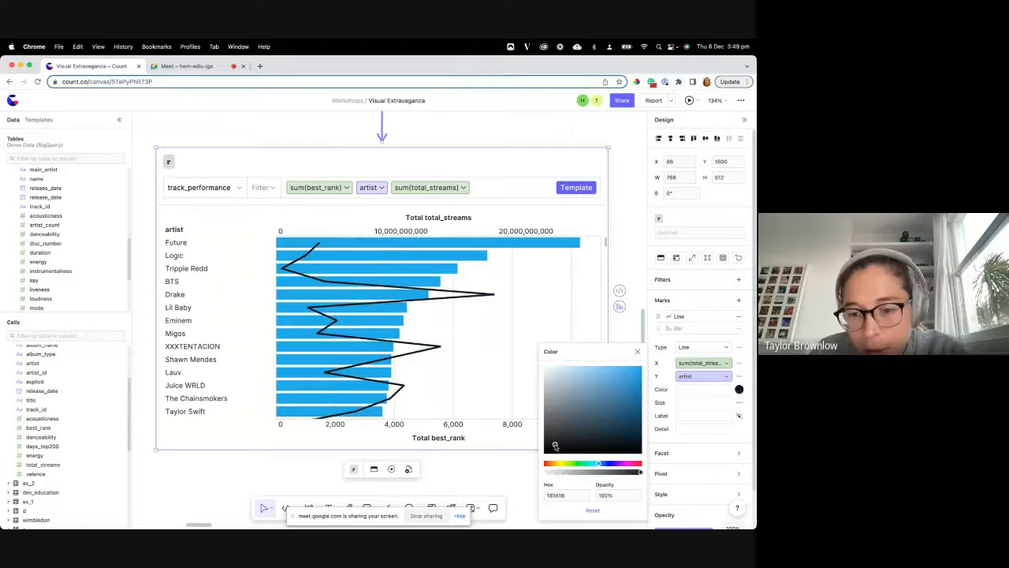
drag(555, 446, 539, 454)
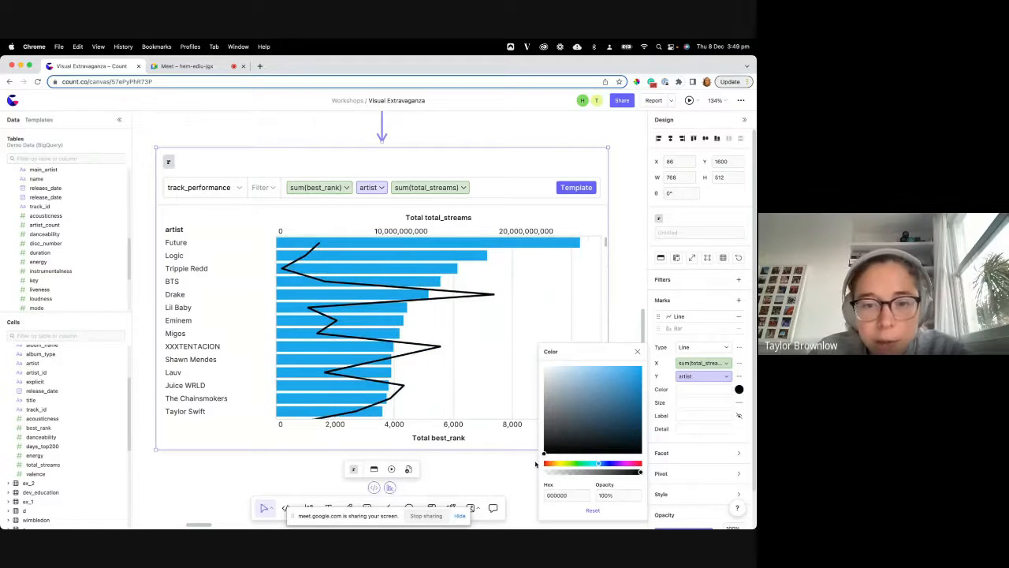
click(525, 370)
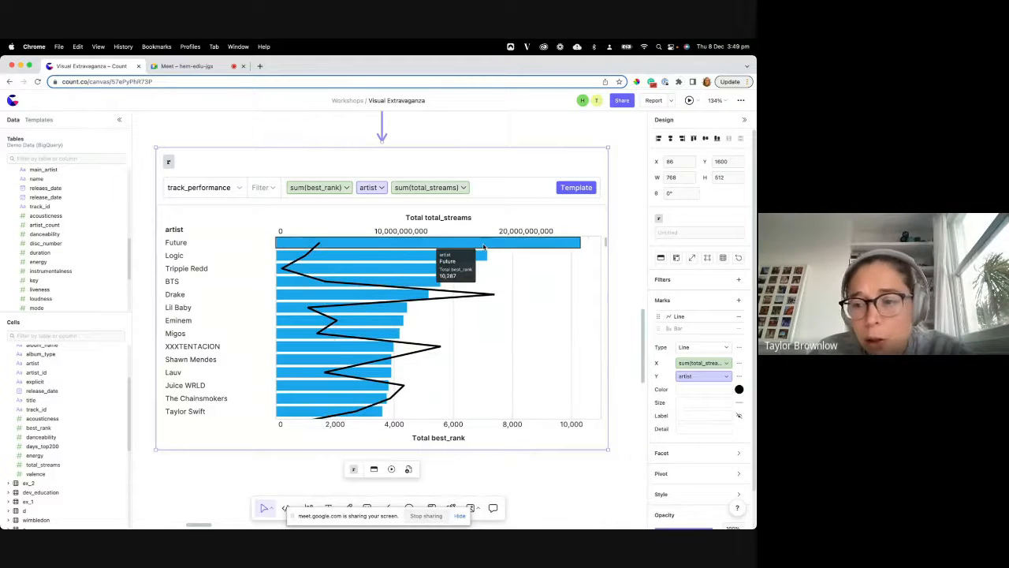
Expand the facet settings and move artist from the Line mark's Y to the facet rows.
mouse_move(685, 323)
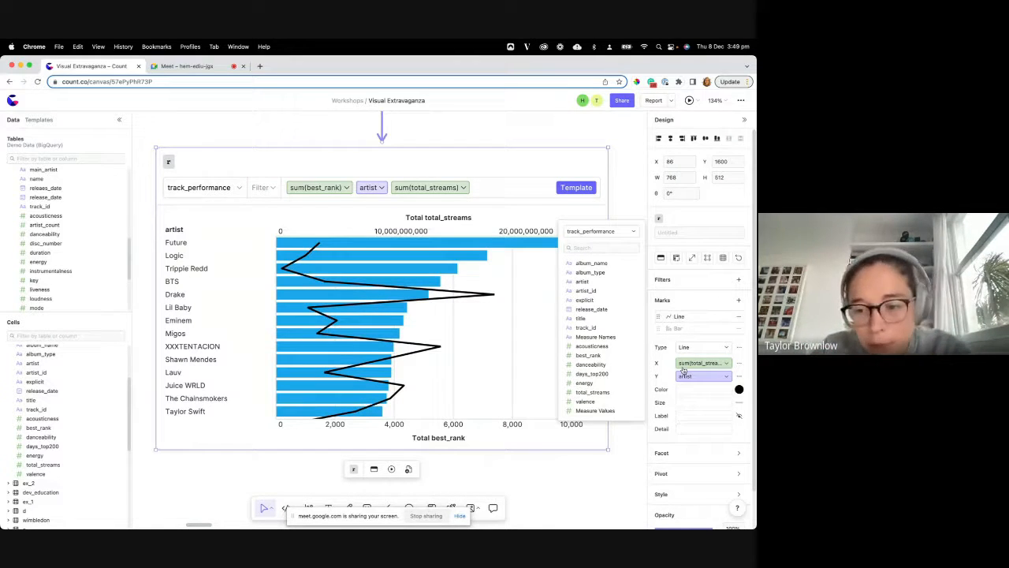
scroll(661, 384, down, 2)
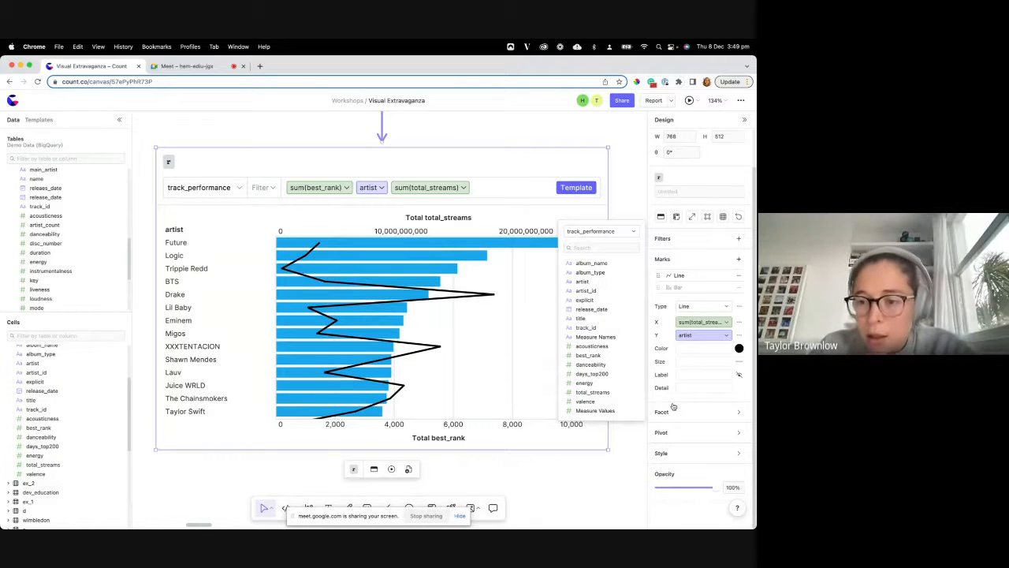
click(673, 409)
scroll(664, 350, down, 1)
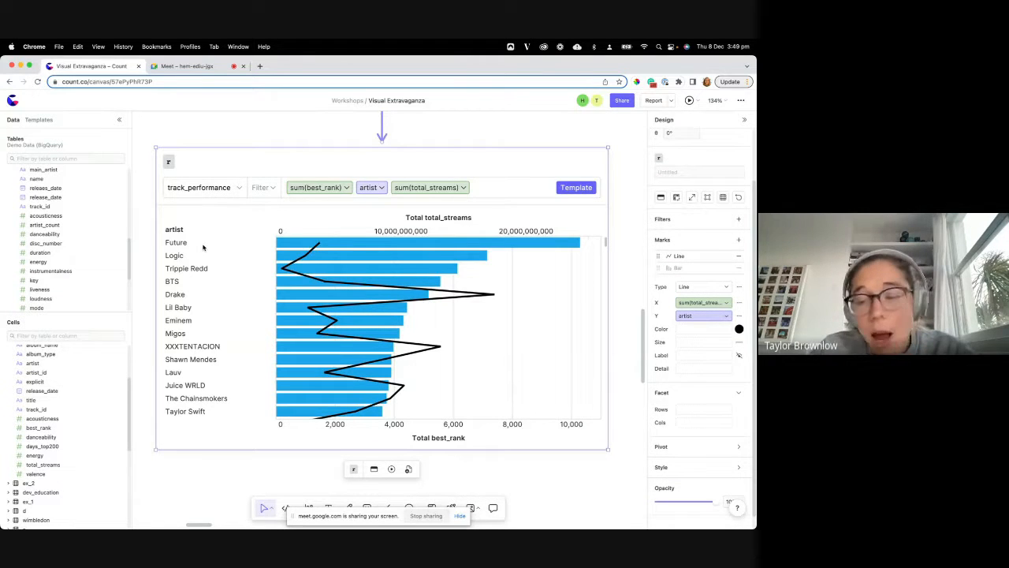
mouse_move(691, 343)
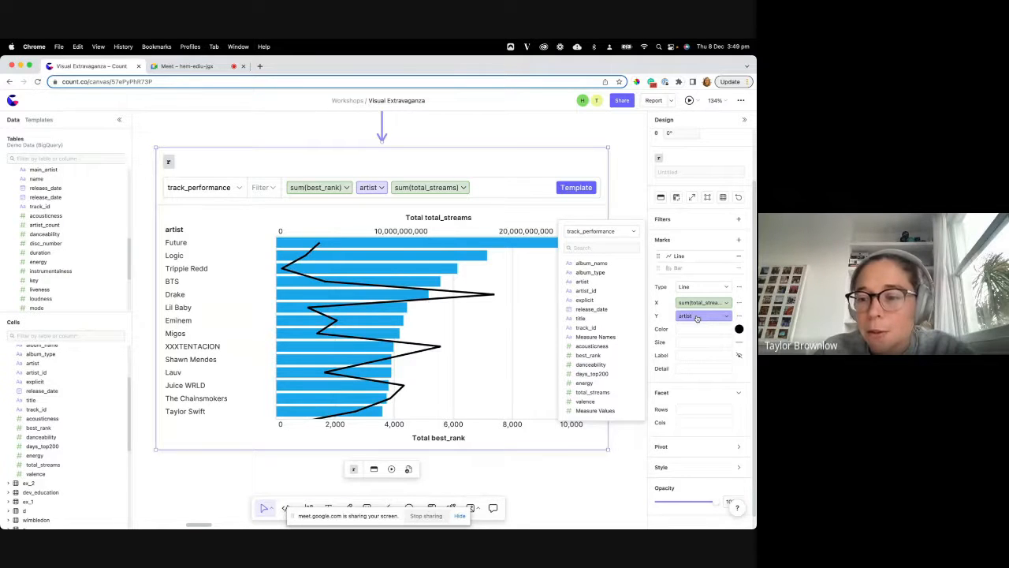
drag(696, 317, 699, 409)
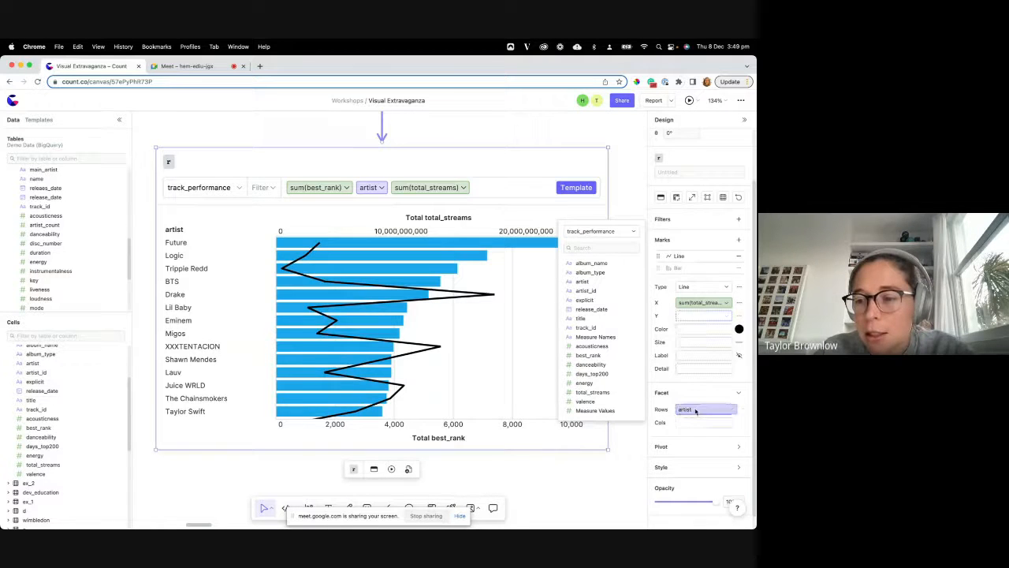
Clear artist from the Bar mark's Y and facet the chart's rows by artist and title.
click(672, 268)
drag(698, 318, 682, 421)
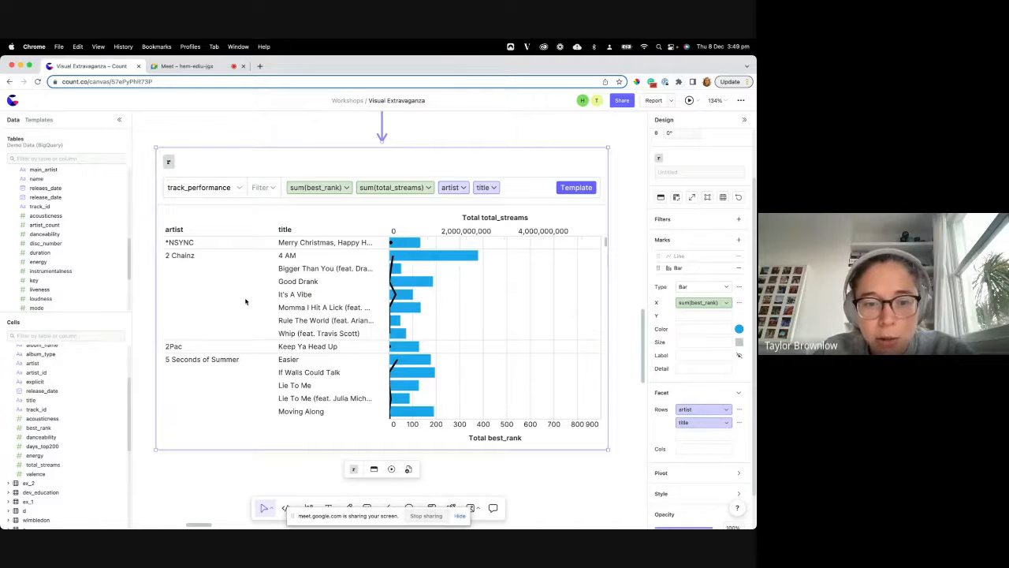
scroll(245, 301, down, 10)
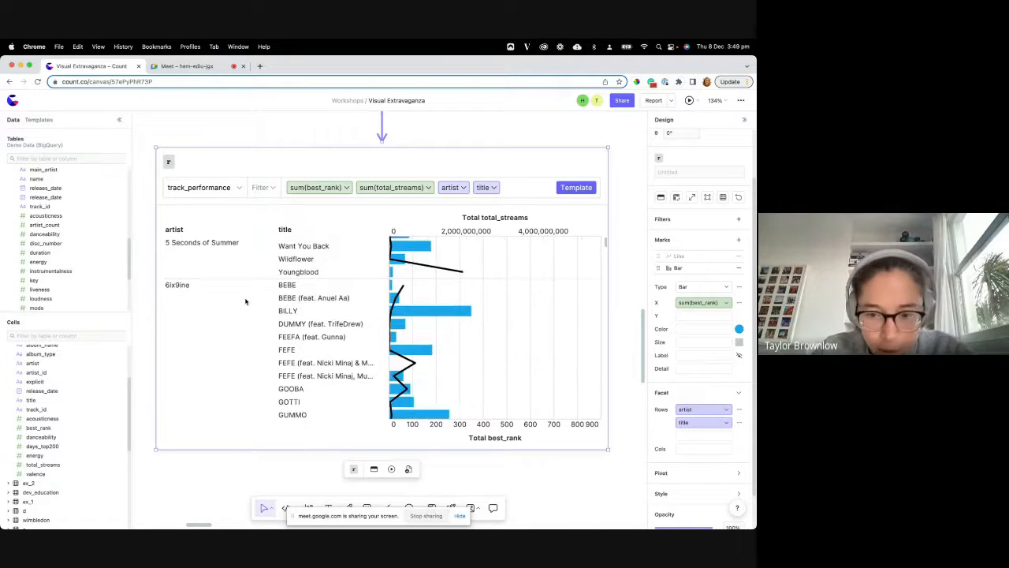
scroll(245, 301, up, 10)
click(686, 422)
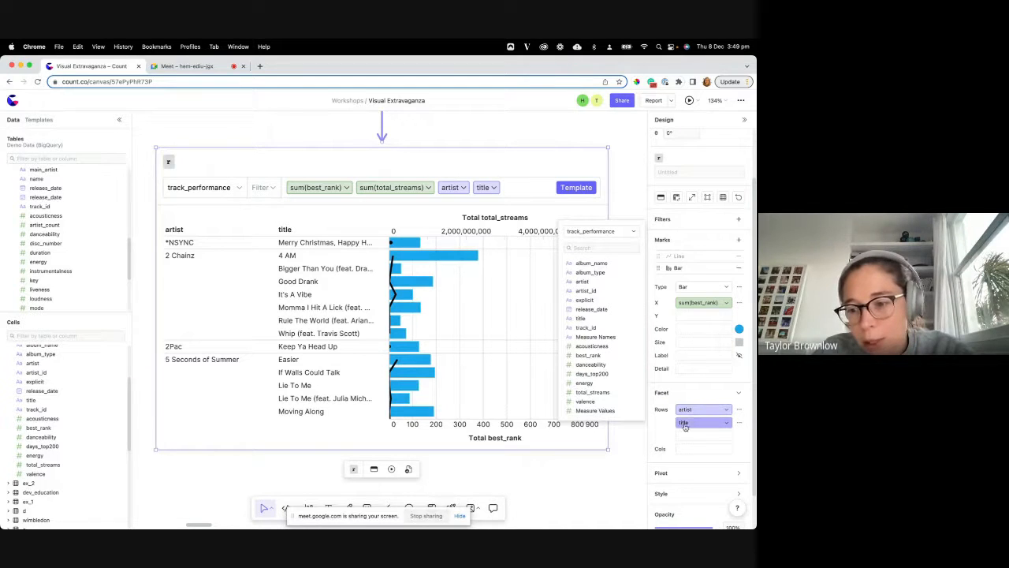
click(371, 367)
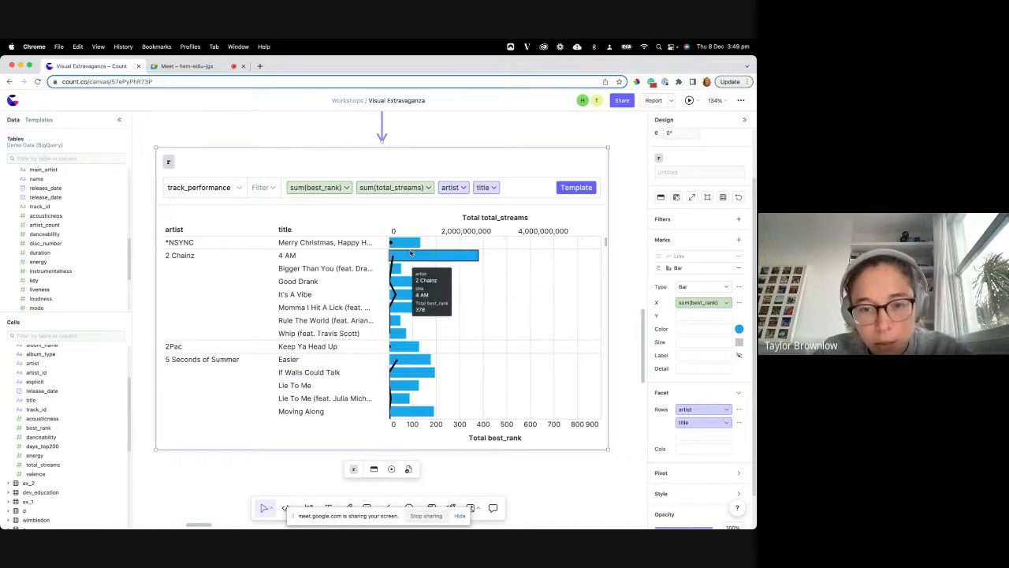
click(705, 407)
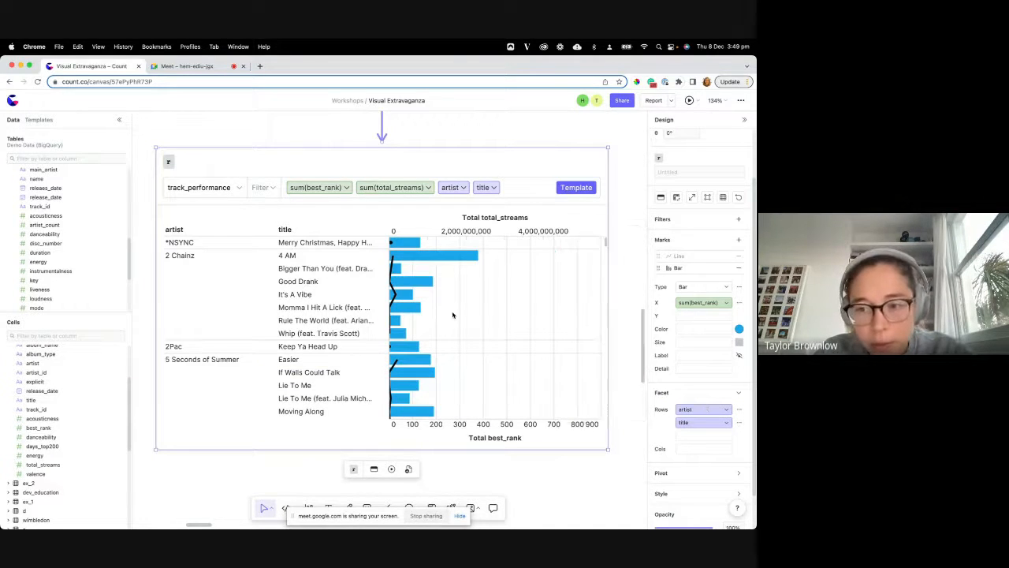
Set the Line mark's X subplot to 2 so total_streams is plotted in its own column.
click(696, 256)
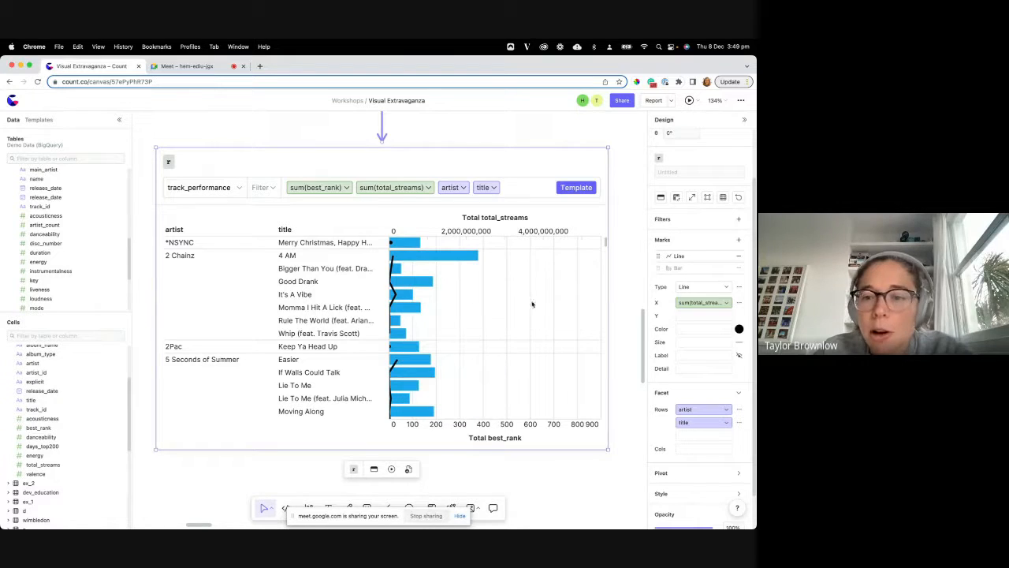
click(678, 316)
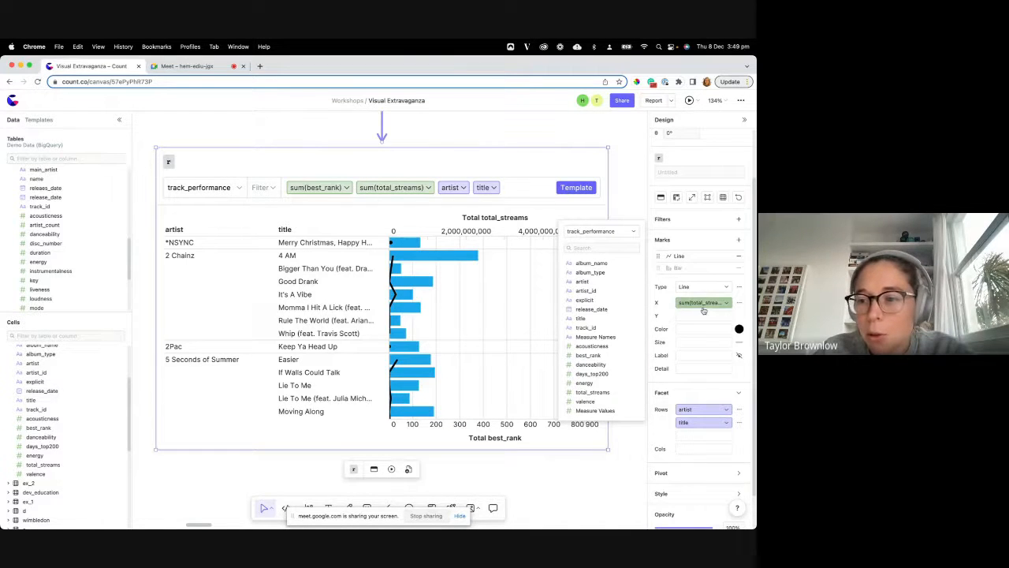
click(741, 288)
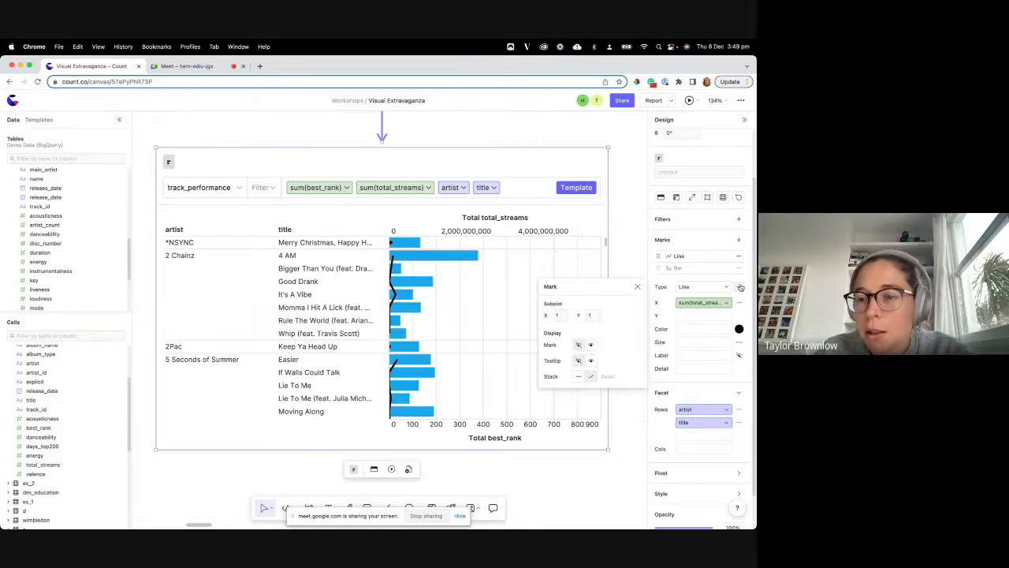
click(544, 316)
text(2)
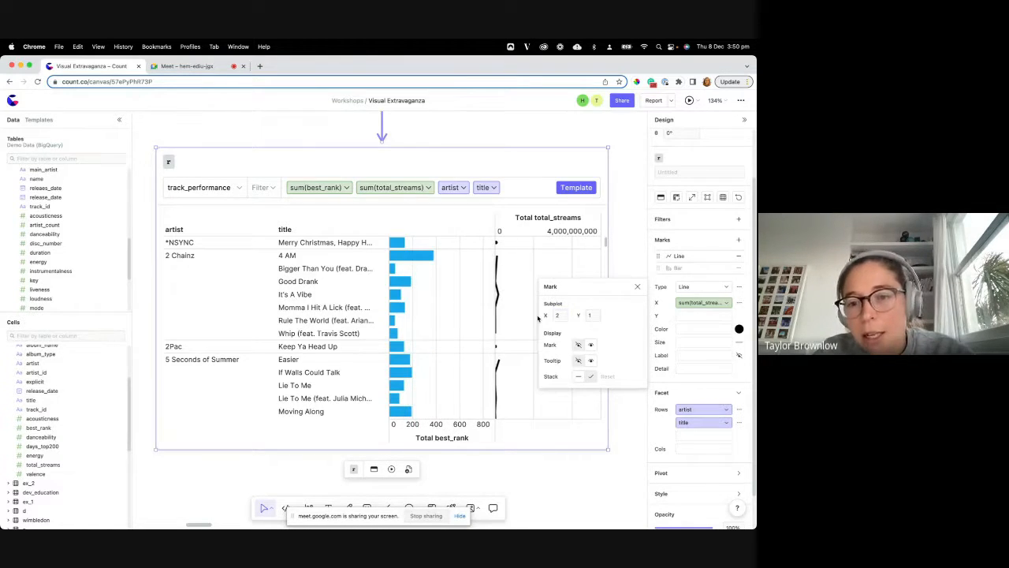
Change the total_streams mark's type from Line to Bar.
click(699, 291)
click(695, 323)
click(695, 325)
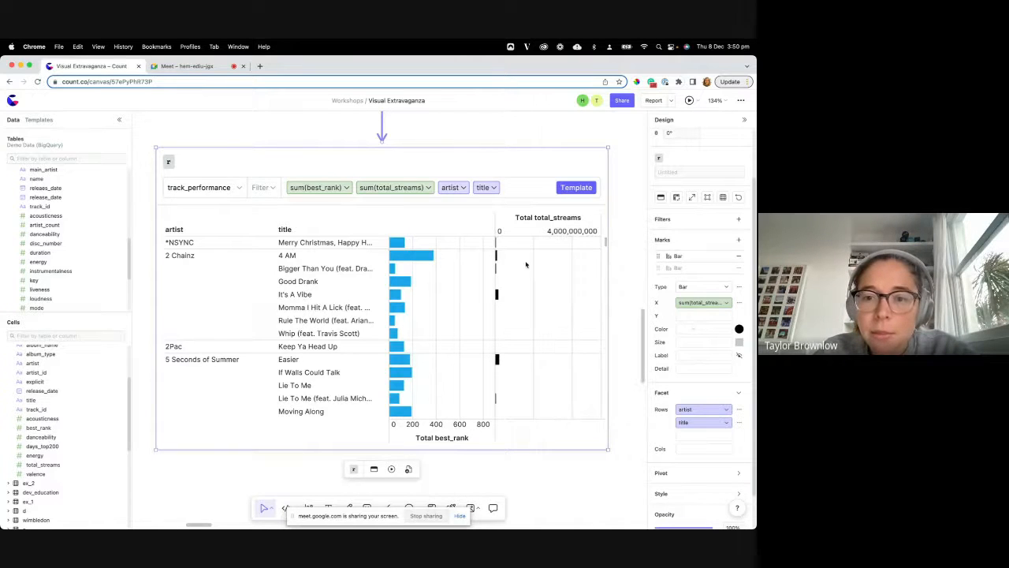
Sort the faceted chart by total_streams.
click(534, 229)
click(534, 229)
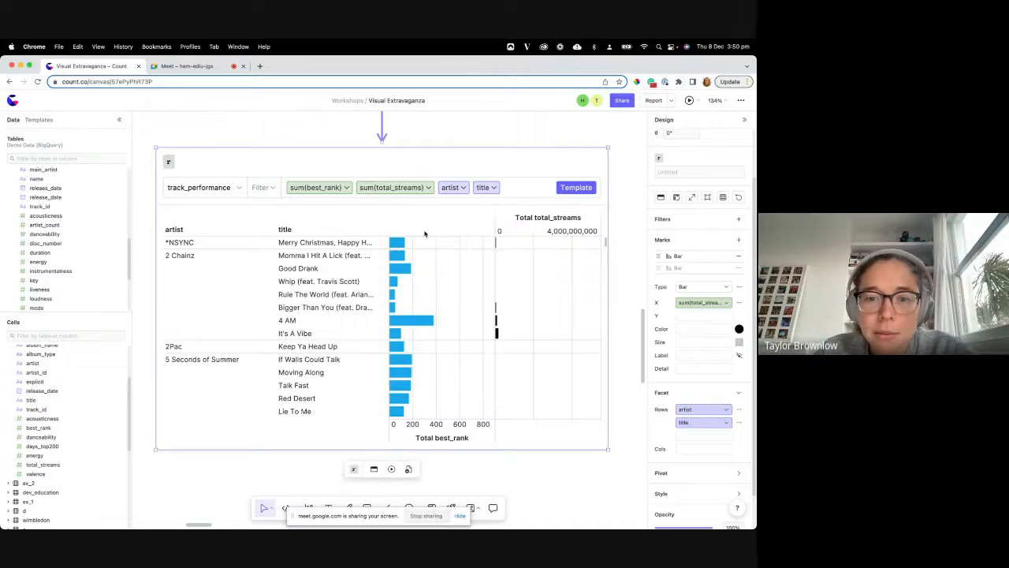
scroll(430, 337, down, 2)
scroll(429, 337, down, 5)
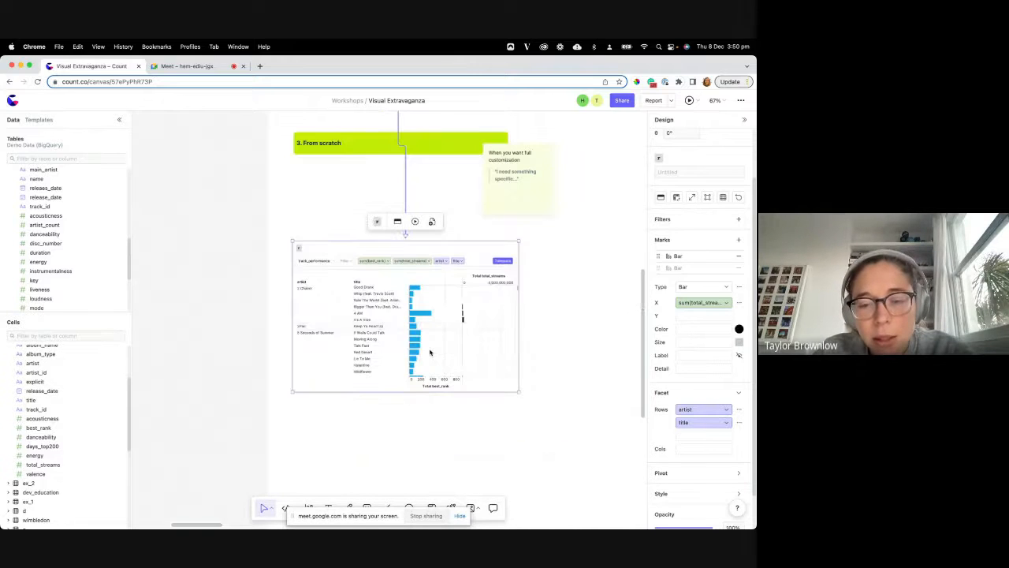
scroll(430, 352, down, 5)
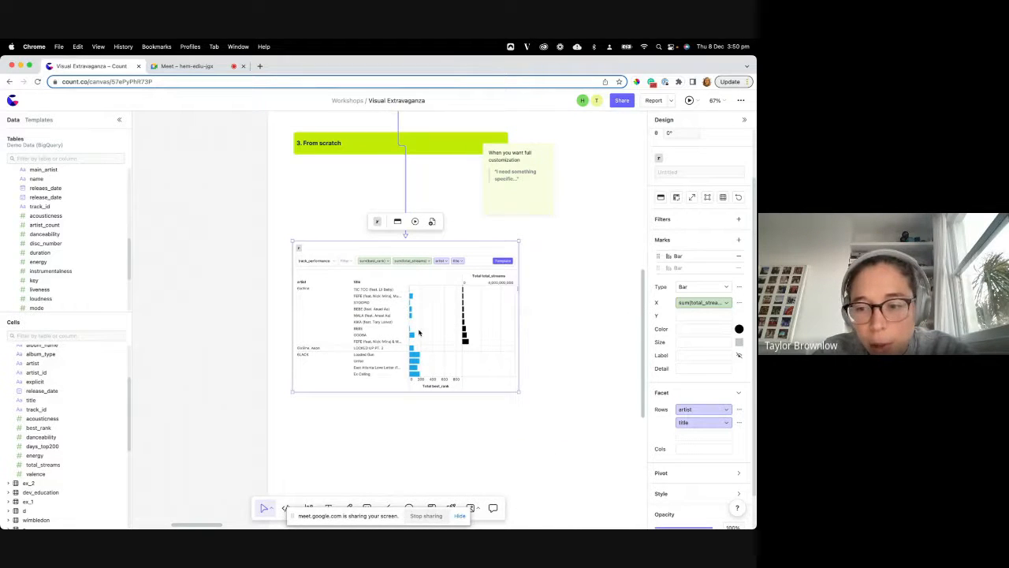
Remove title from the facet rows, leaving only artist.
drag(704, 422, 574, 429)
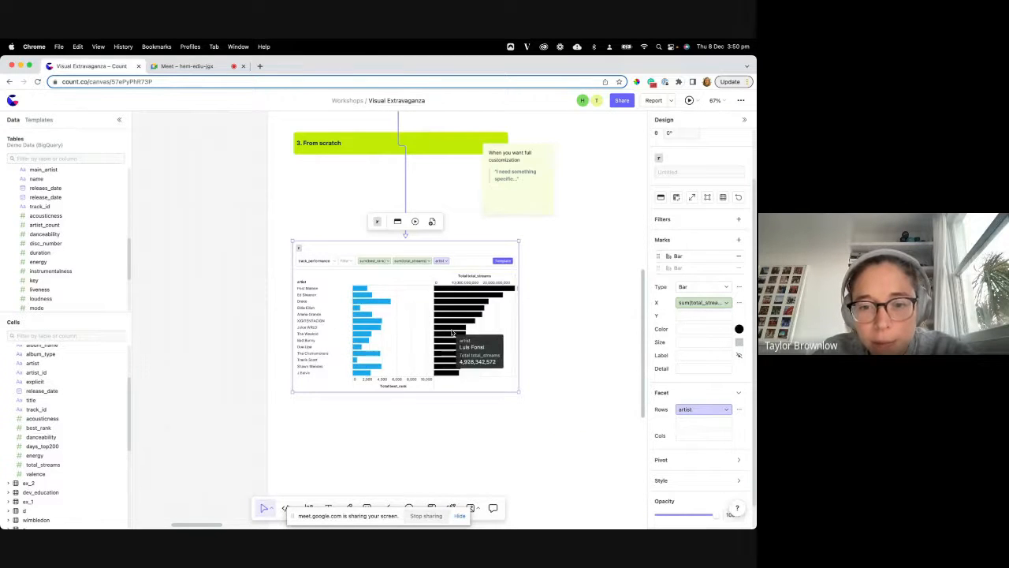
scroll(453, 332, up, 5)
scroll(445, 321, up, 4)
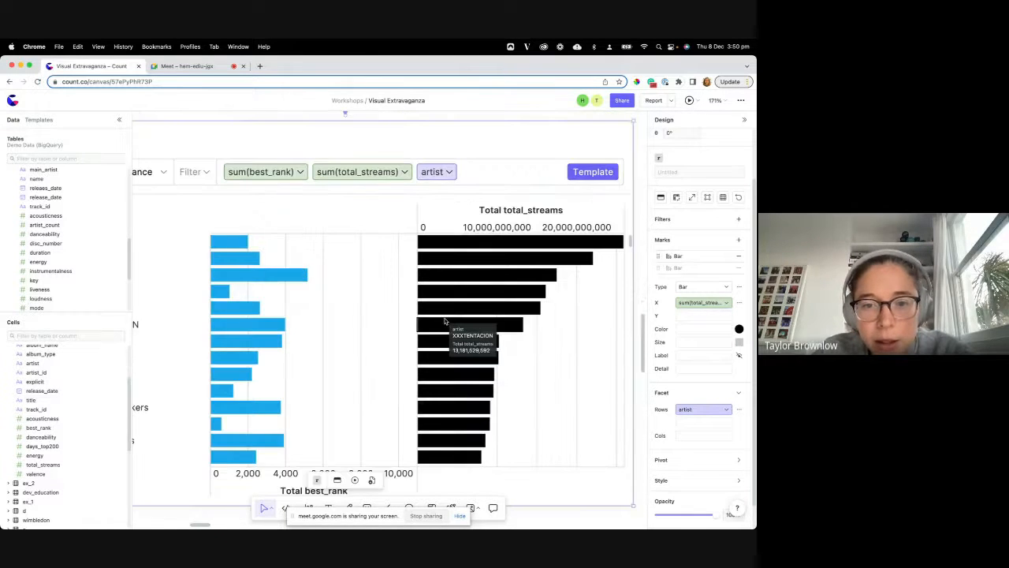
scroll(404, 260, down, 4)
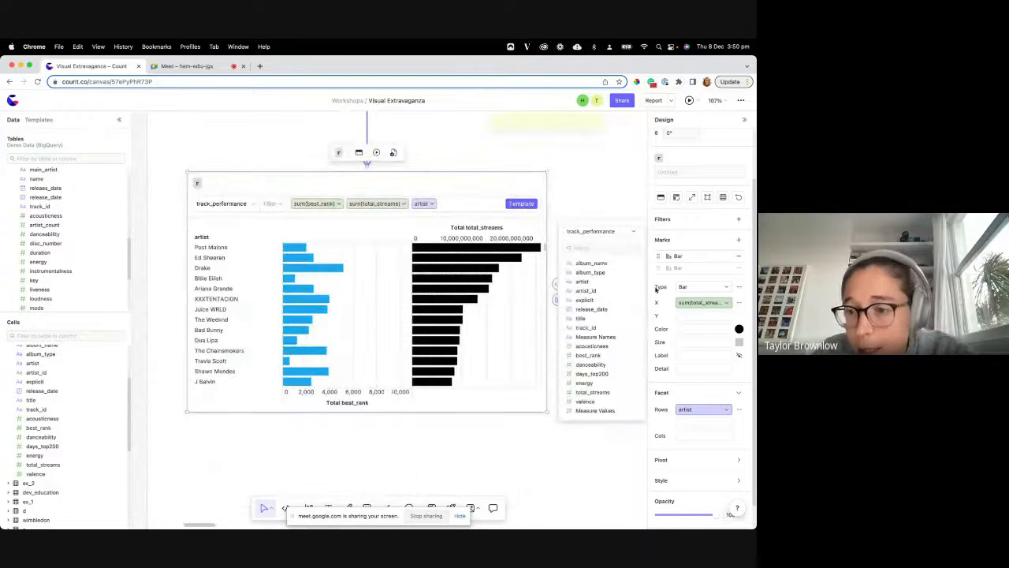
Open the total_streams Bar mark's display options, and try showing its data labels.
click(739, 286)
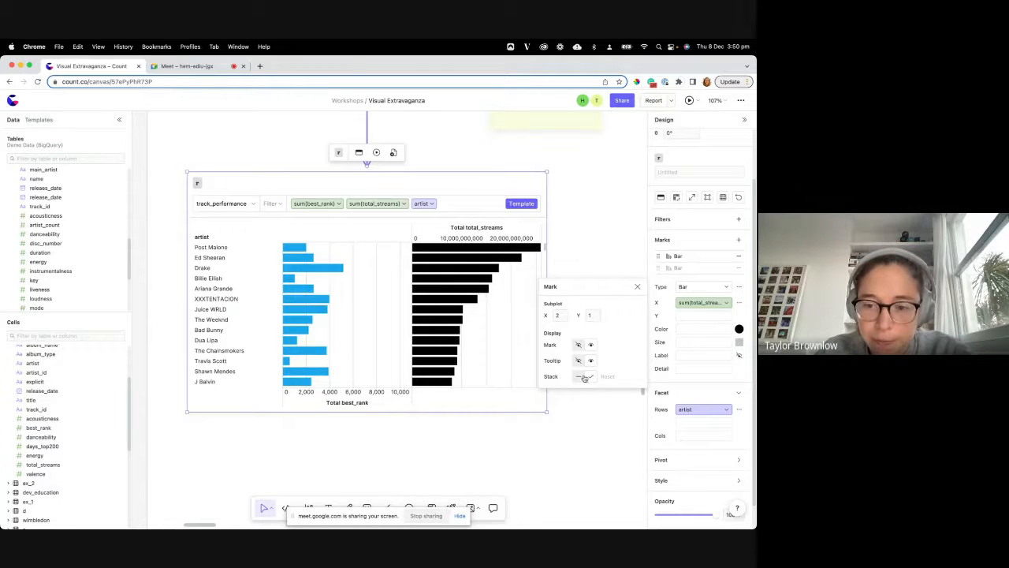
click(744, 298)
scroll(687, 376, down, 1)
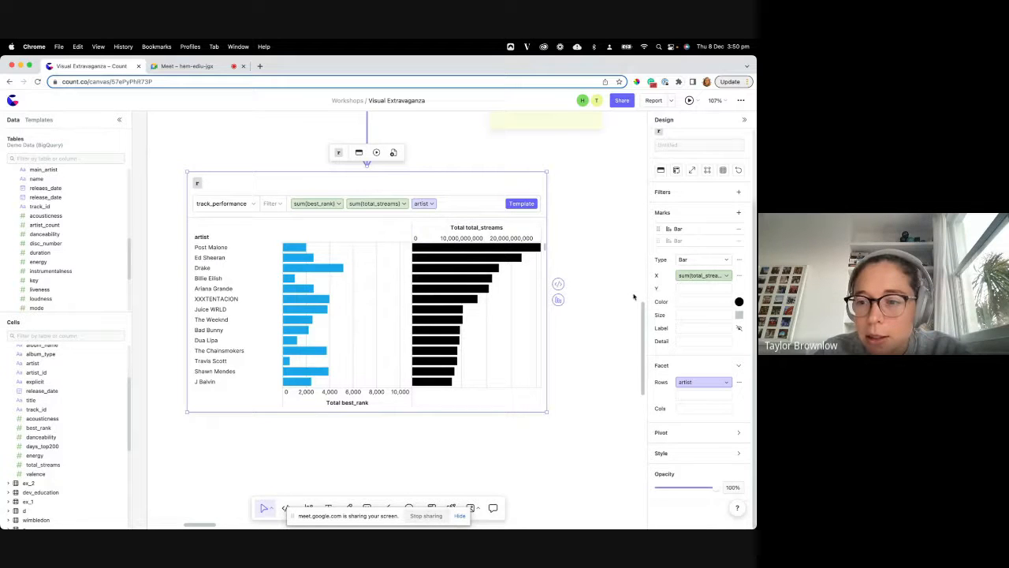
click(740, 328)
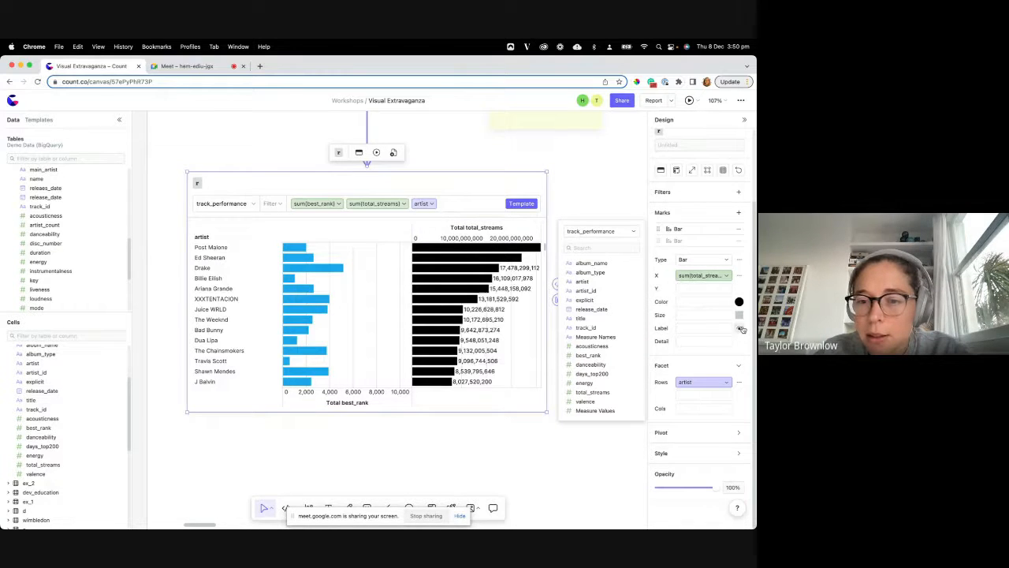
click(742, 330)
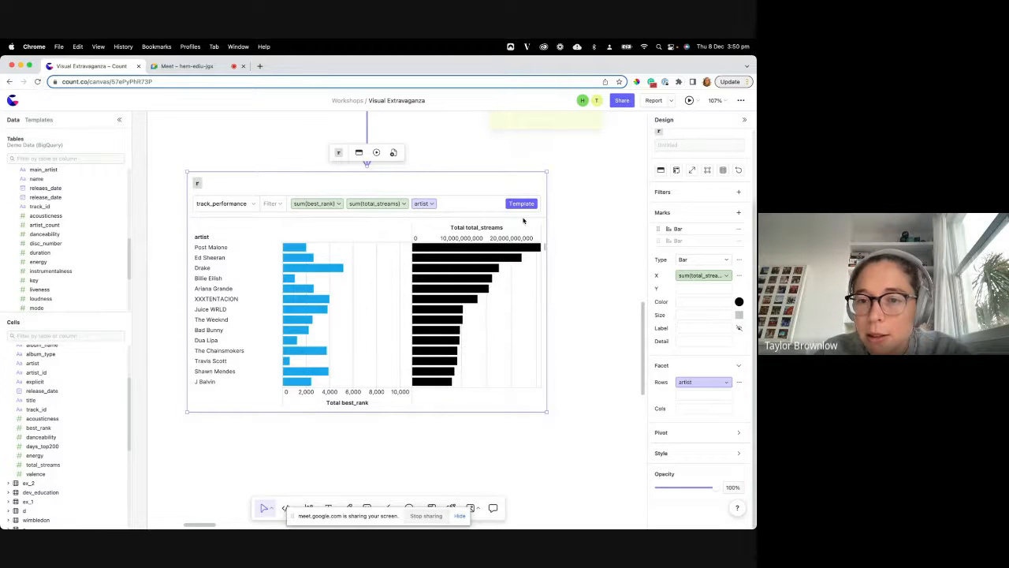
Look over the charts in the Building Visuals section and go to the Part 2 Customizing Visuals section.
scroll(386, 282, down, 5)
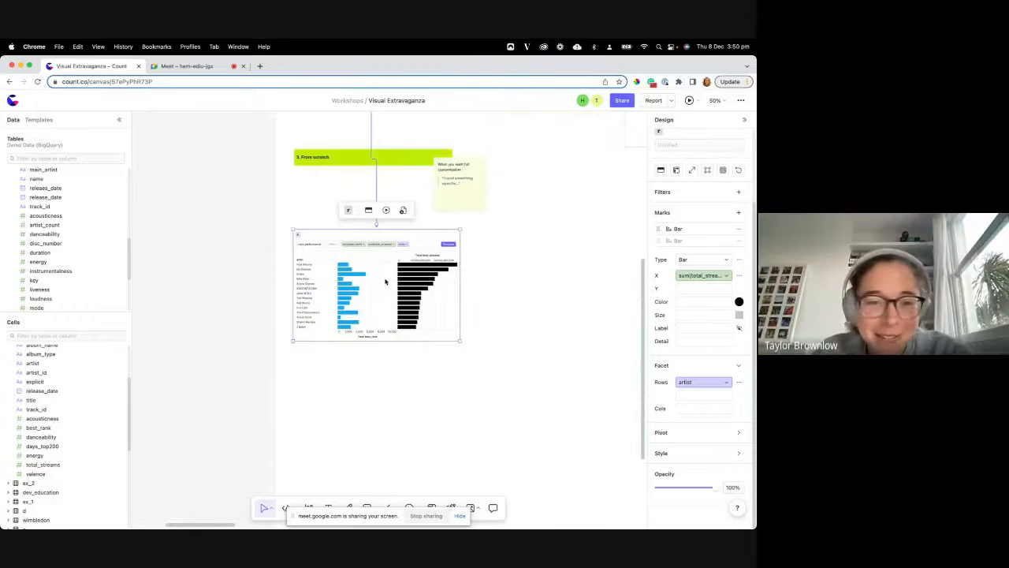
scroll(486, 296, down, 3)
click(515, 279)
scroll(516, 280, down, 3)
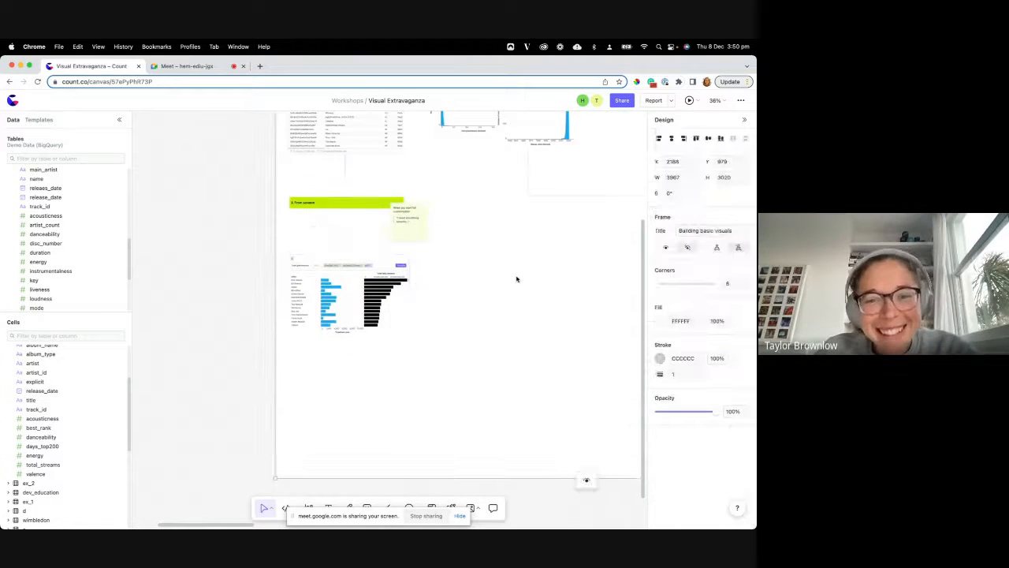
scroll(516, 279, right, 5)
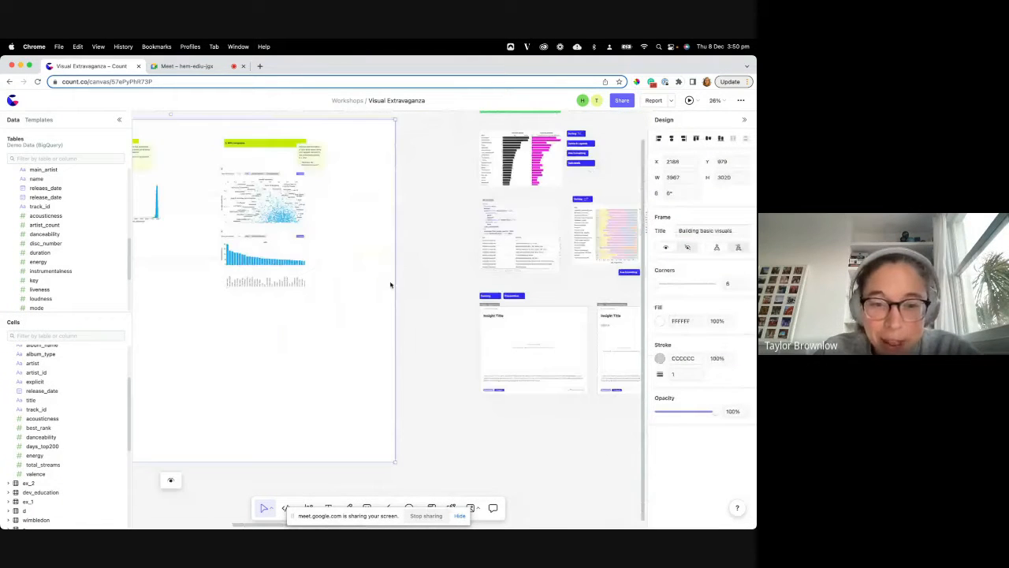
scroll(390, 286, left, 3)
scroll(432, 287, right, 5)
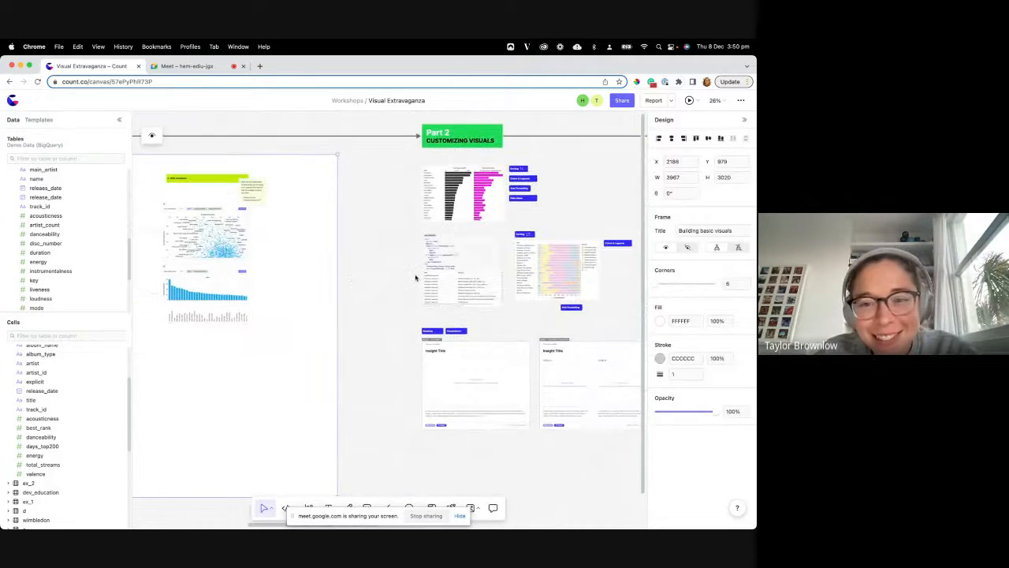
scroll(402, 277, left, 8)
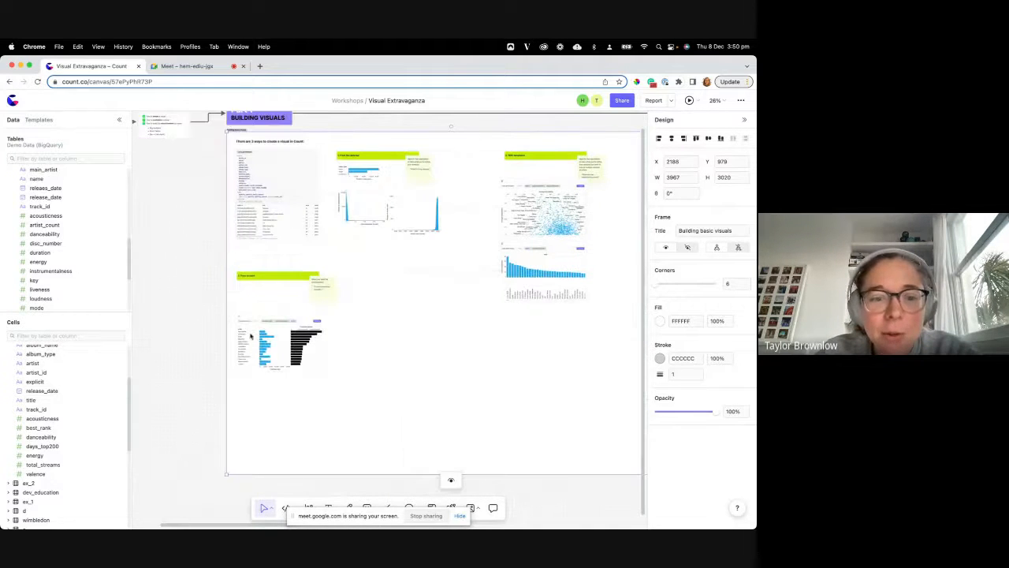
scroll(287, 336, up, 5)
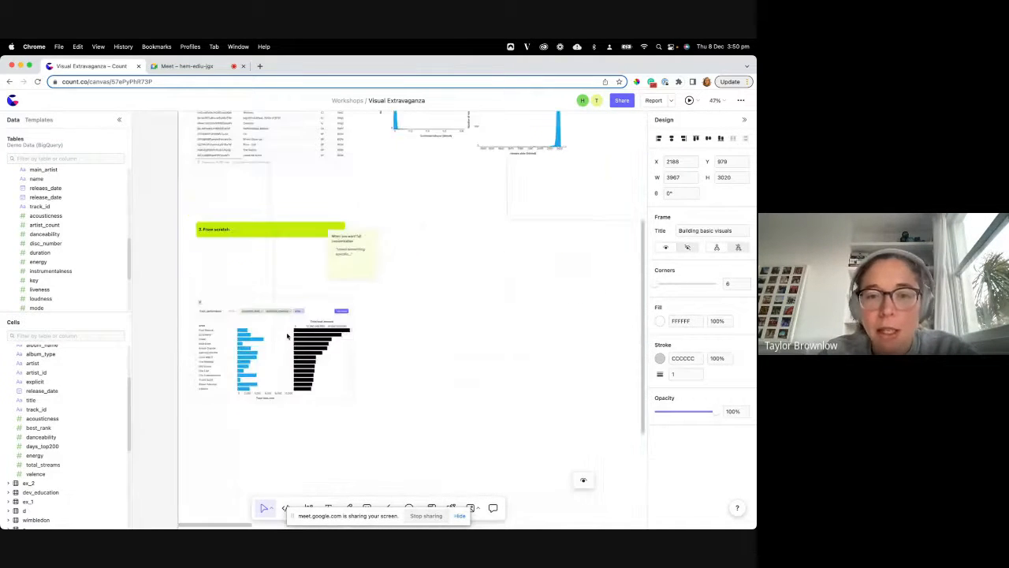
scroll(408, 321, up, 2)
scroll(408, 321, right, 2)
scroll(408, 321, down, 3)
scroll(404, 320, down, 3)
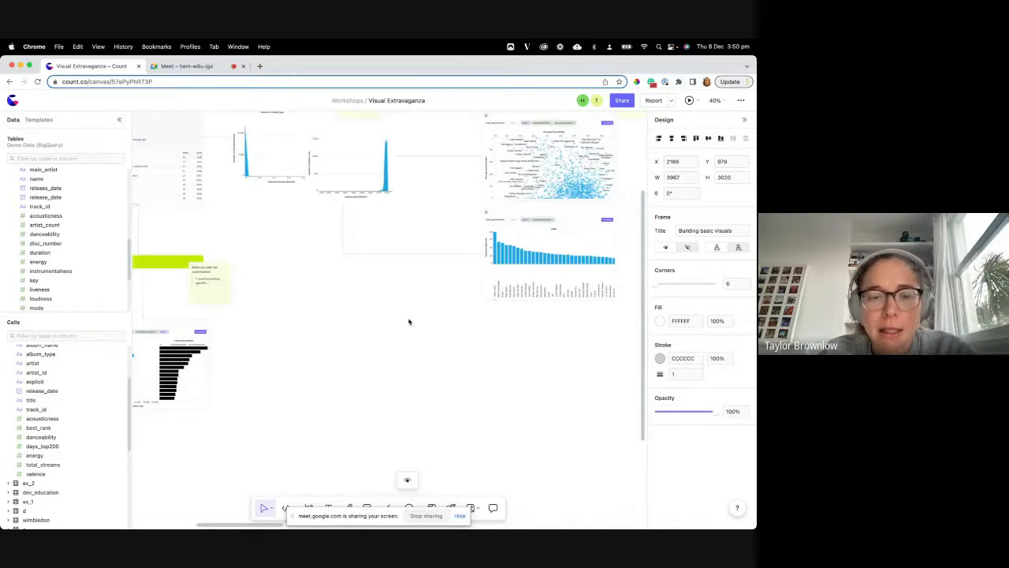
scroll(401, 320, right, 9)
scroll(401, 321, up, 2)
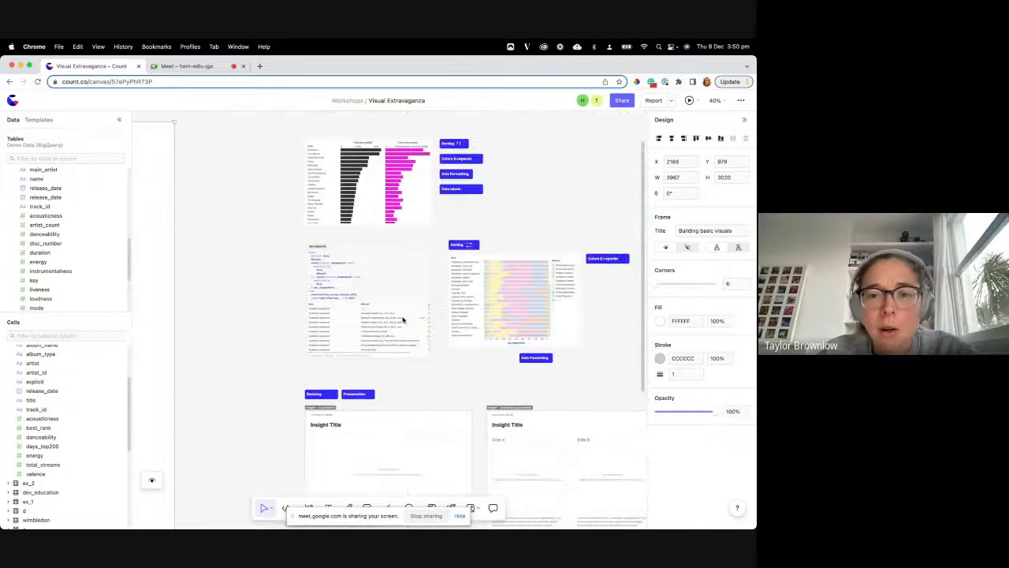
scroll(403, 319, up, 1)
scroll(234, 146, up, 10)
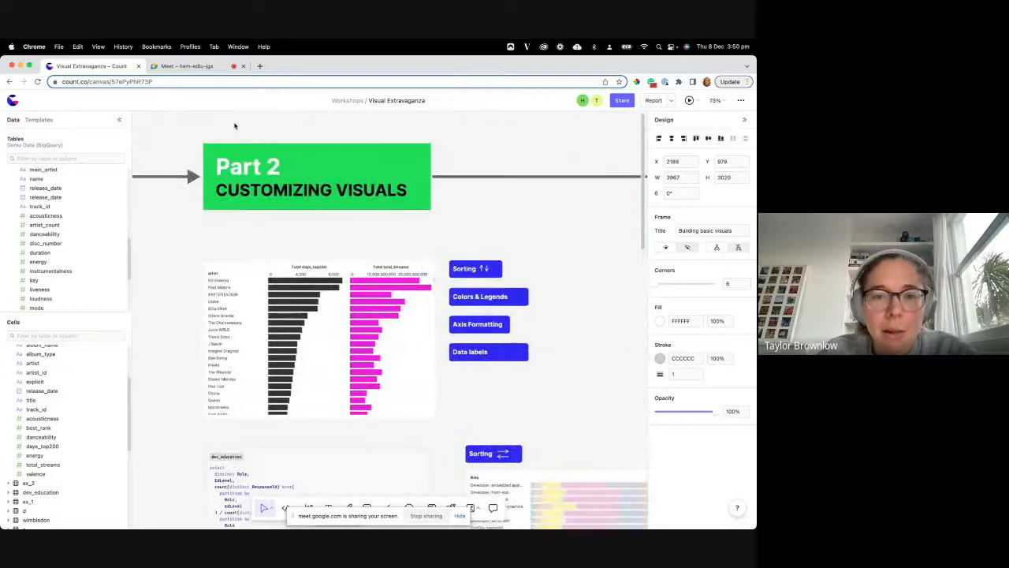
Sort the ex_2 chart in descending order by total_streams, and return it to descending order by days_top200.
scroll(250, 287, down, 3)
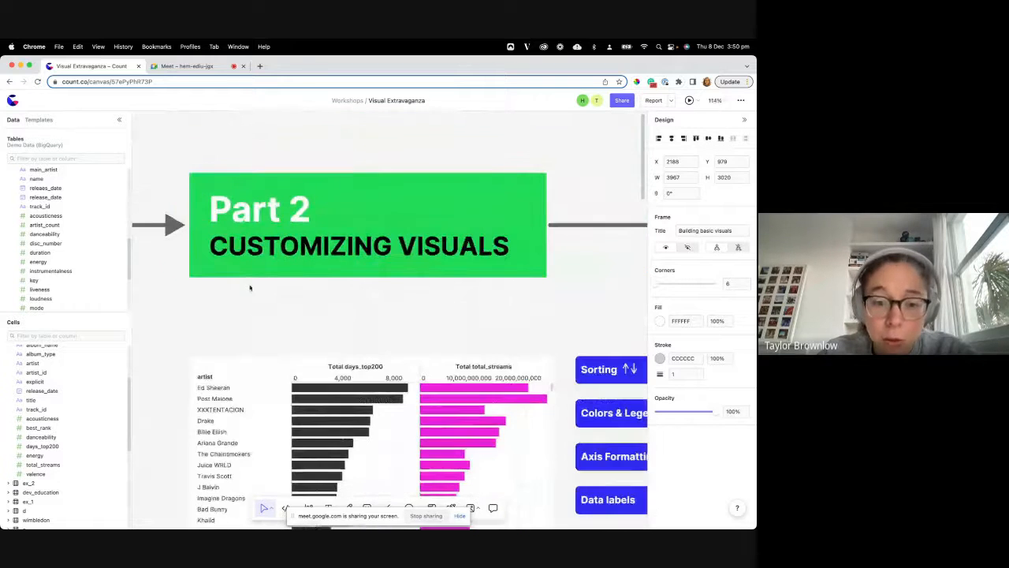
scroll(255, 308, down, 5)
scroll(258, 300, up, 2)
scroll(257, 301, right, 1)
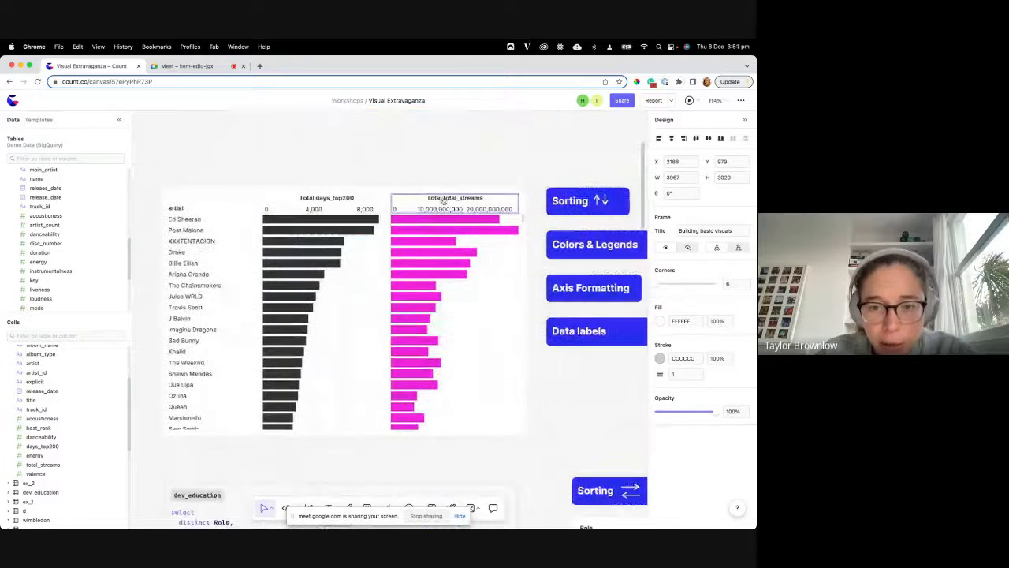
click(434, 204)
click(436, 205)
click(435, 207)
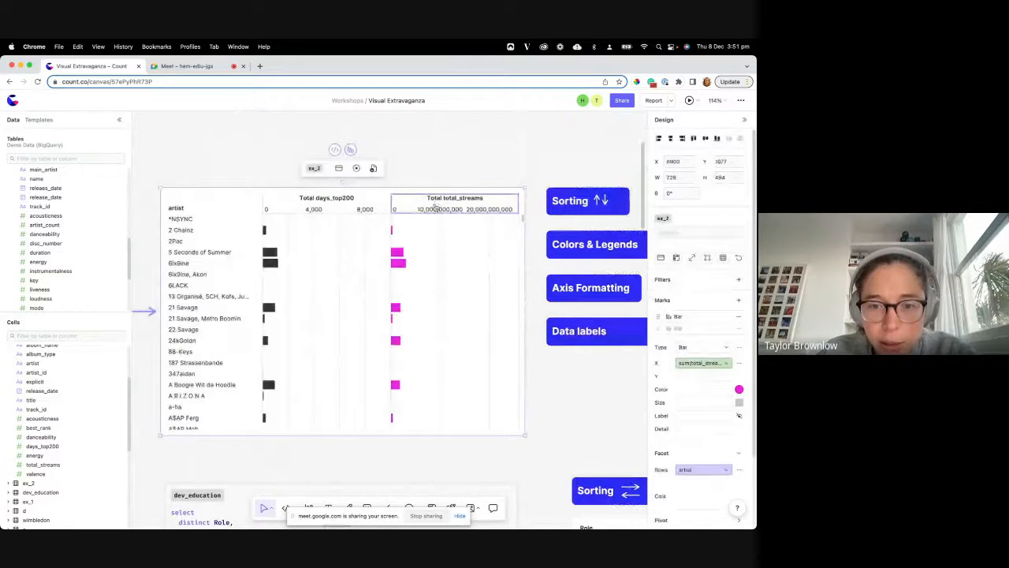
click(435, 207)
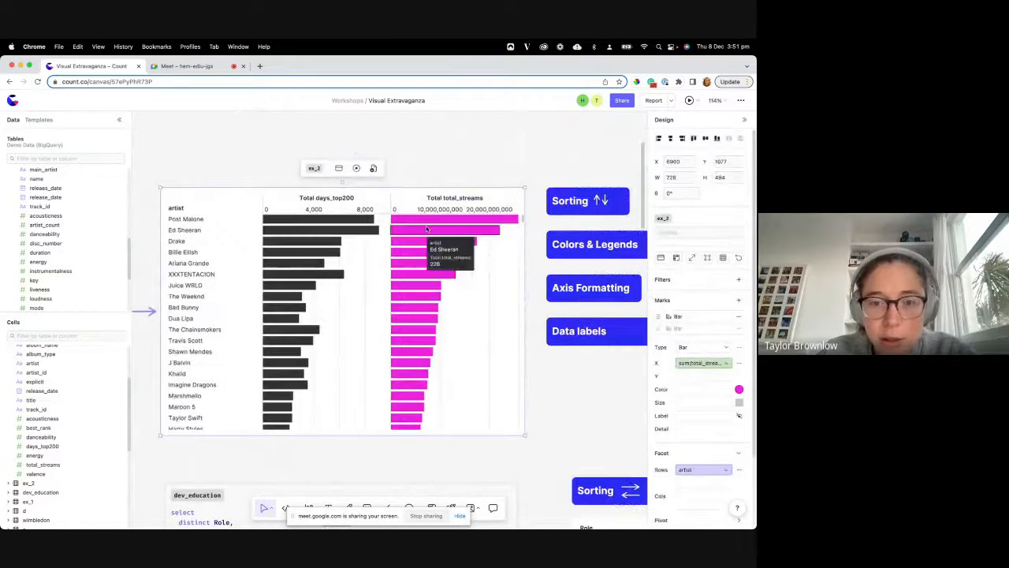
click(343, 210)
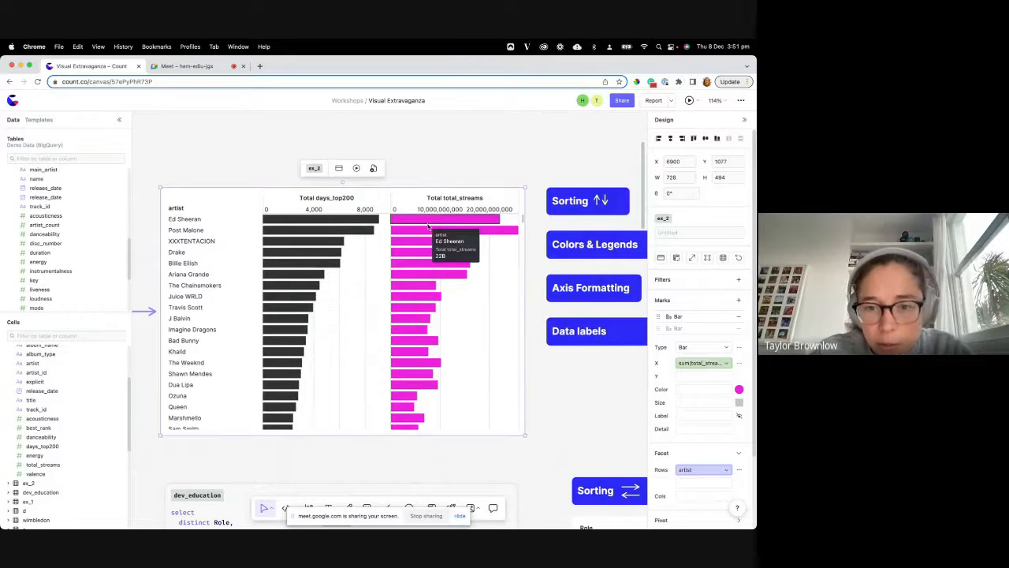
scroll(391, 234, down, 3)
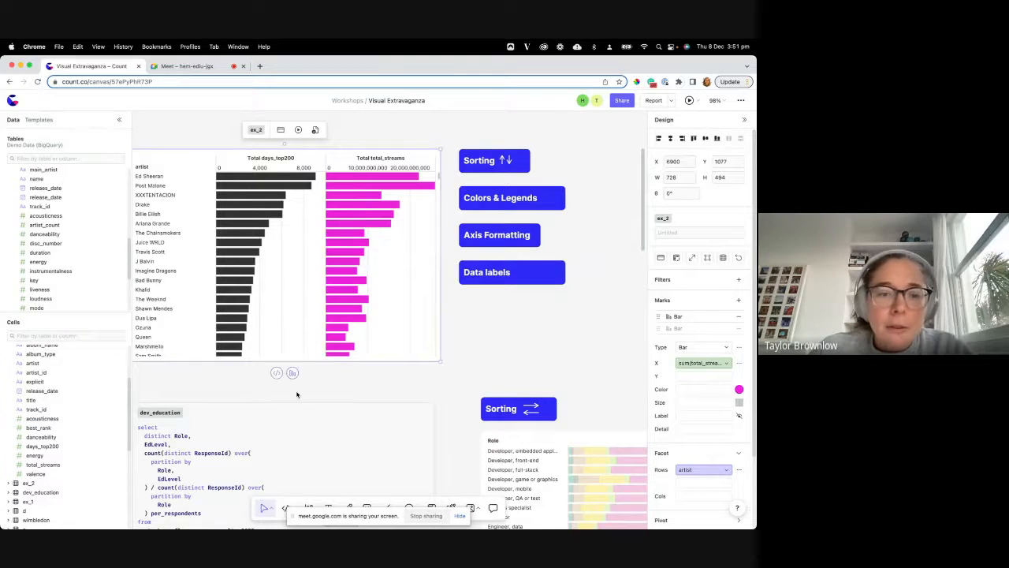
Change the colour of the total_streams bars in ex_2 to a more saturated pink, FD08EC.
scroll(297, 395, left, 1)
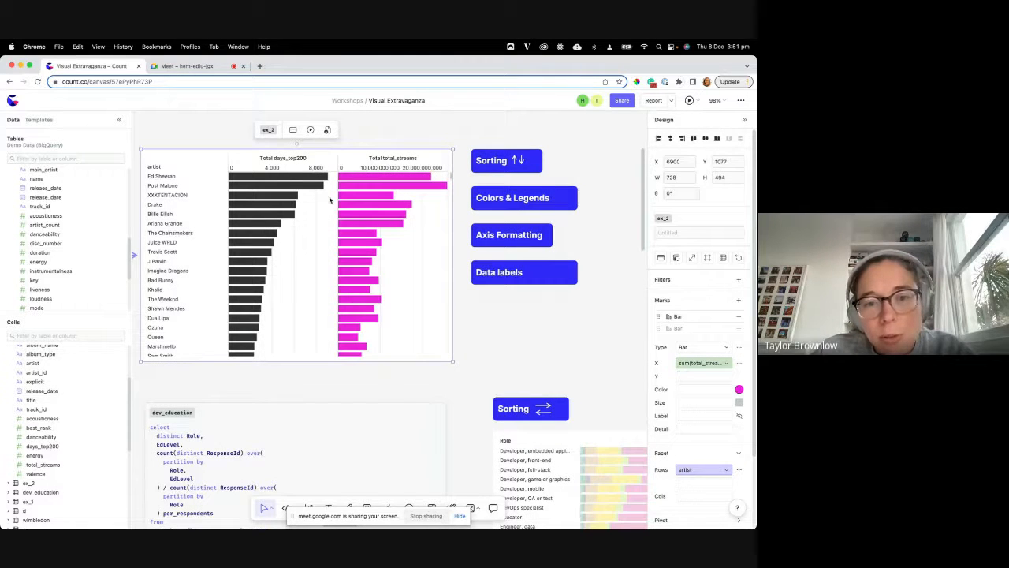
mouse_move(368, 229)
scroll(368, 230, up, 5)
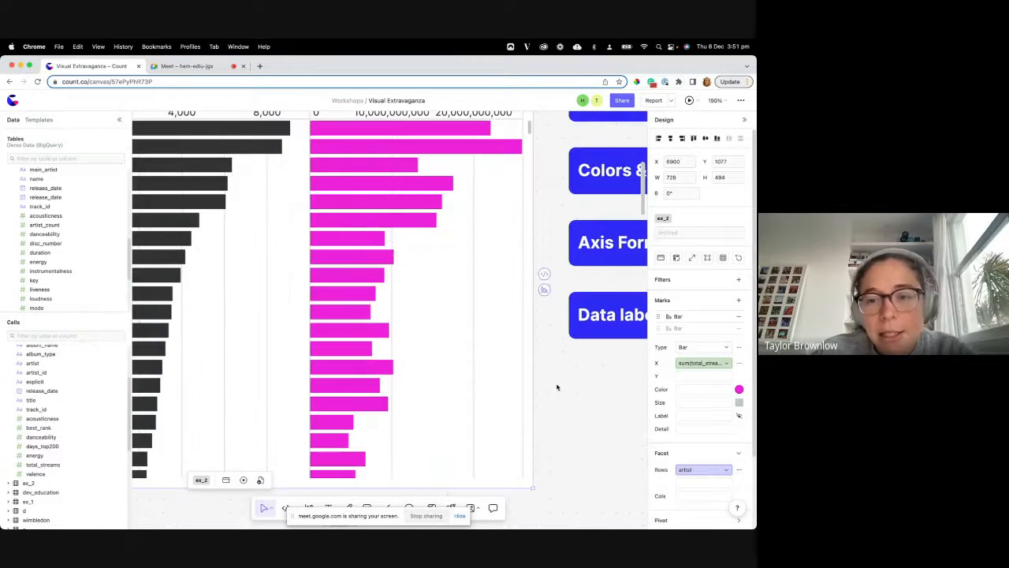
scroll(559, 390, left, 1)
scroll(561, 390, down, 3)
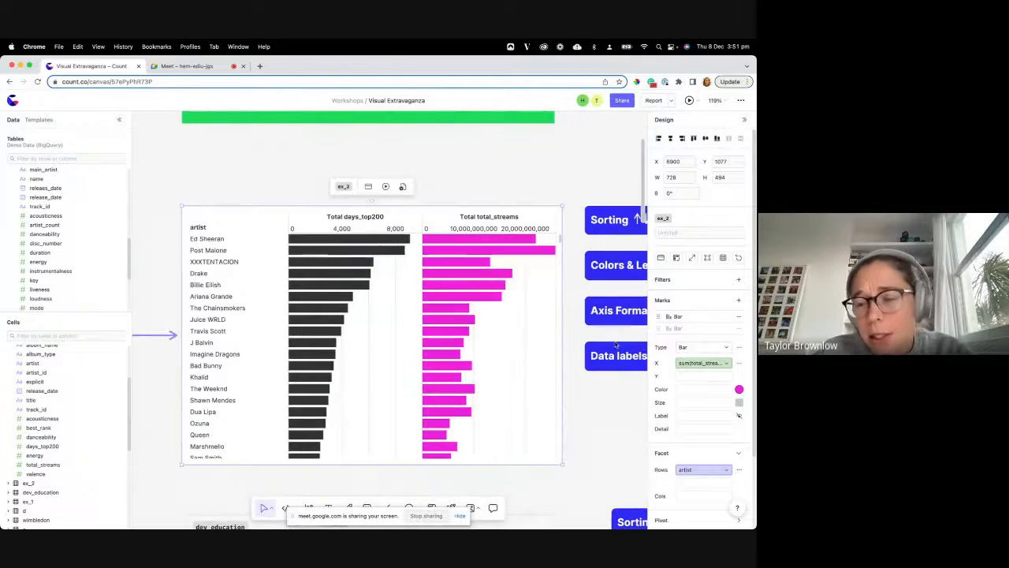
click(716, 389)
click(739, 391)
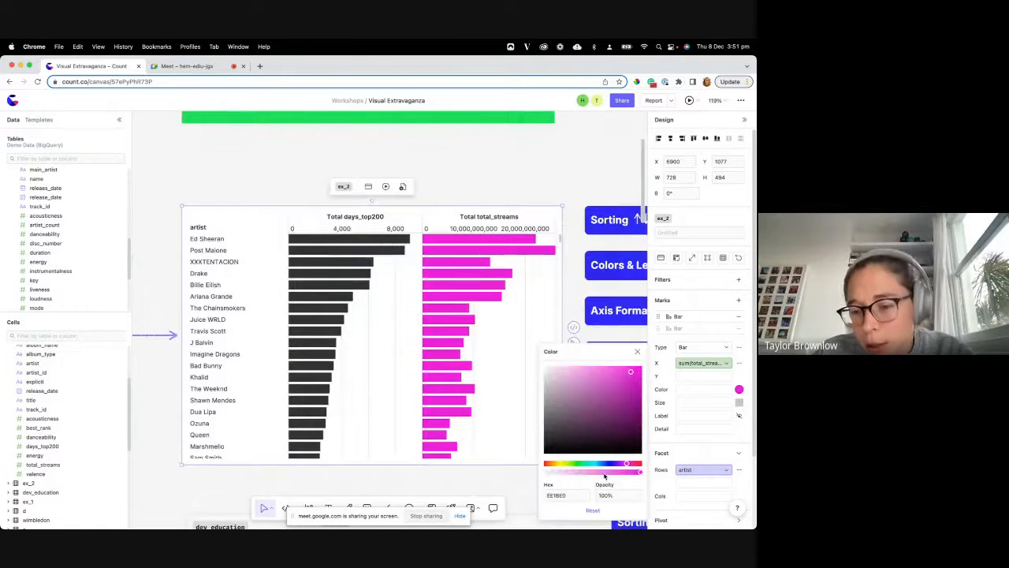
drag(593, 438, 639, 368)
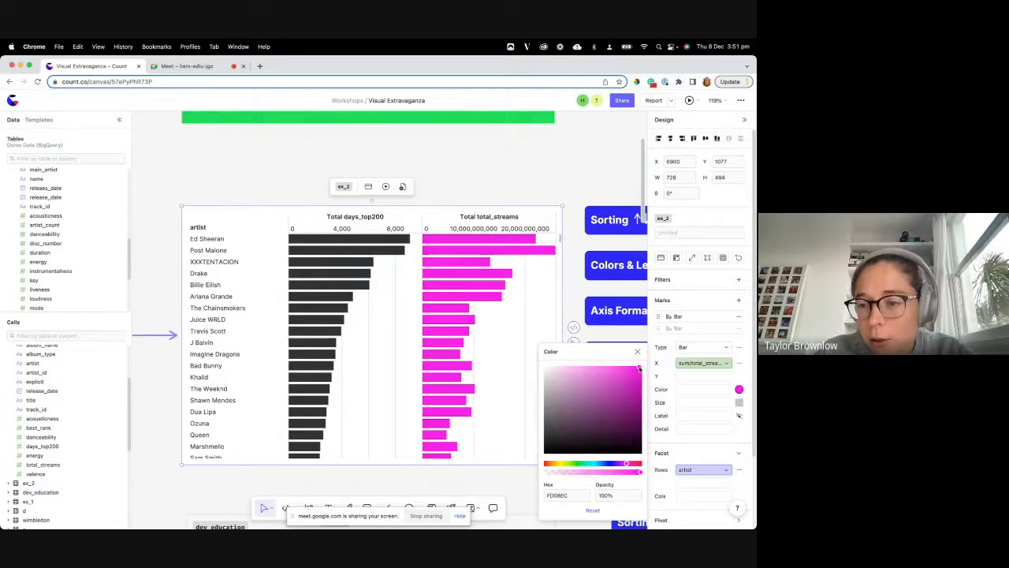
click(635, 321)
click(418, 408)
Colour the total_streams bars by explicit, try the Set 2 and Pastel 2 palettes, and set the palette to Dark.
click(692, 428)
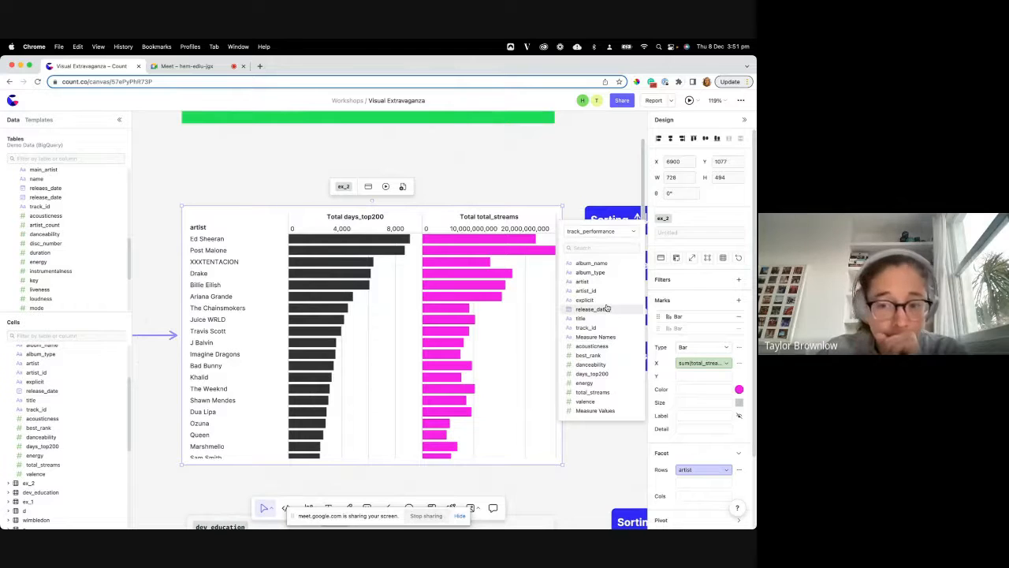
drag(584, 300, 688, 387)
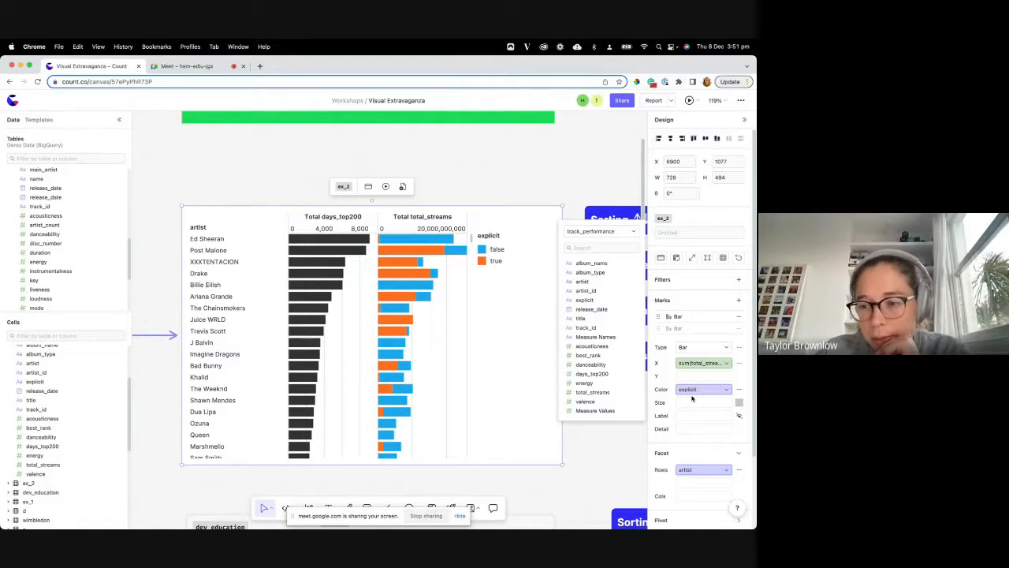
click(739, 389)
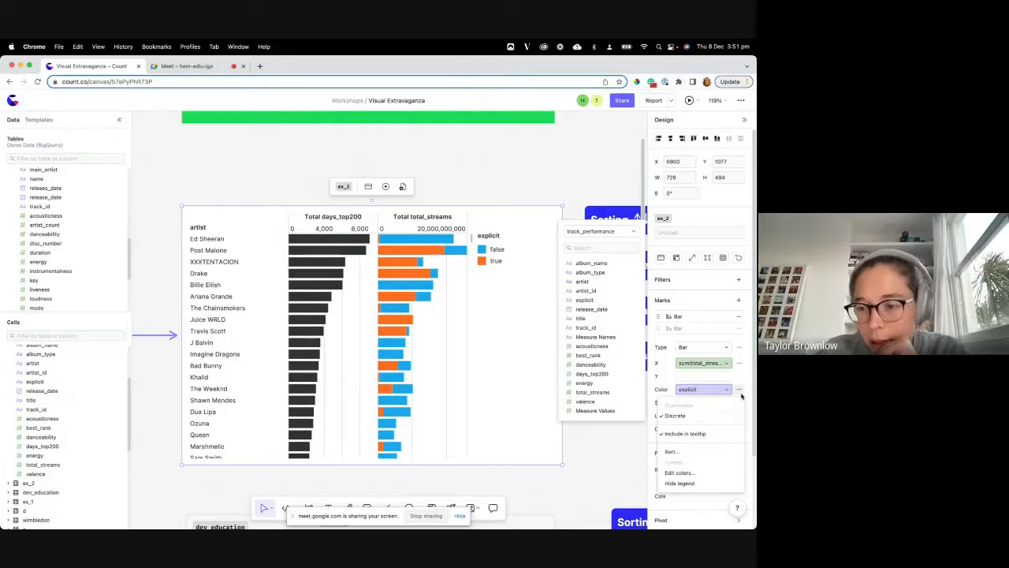
click(678, 472)
click(558, 417)
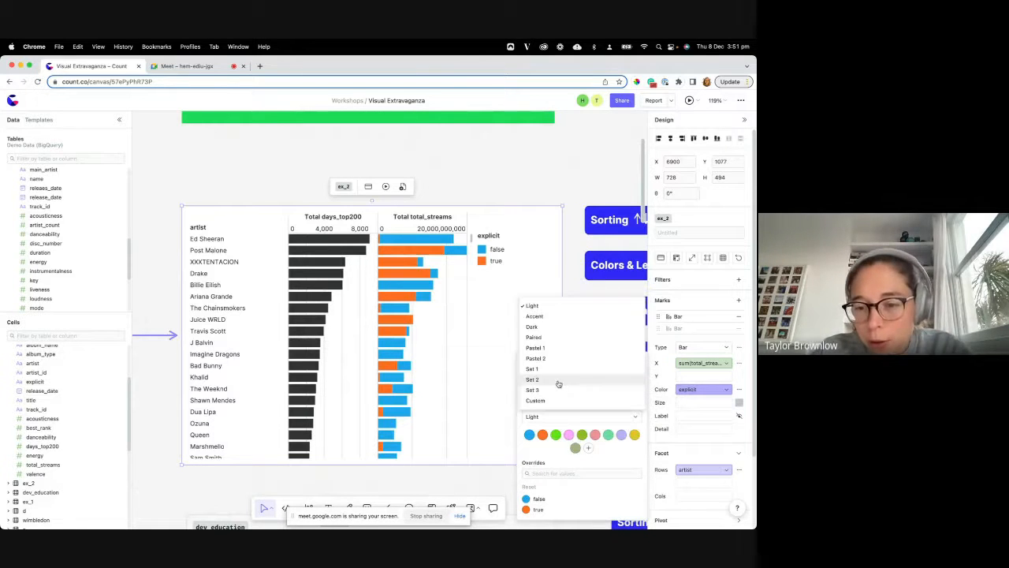
click(558, 384)
click(550, 417)
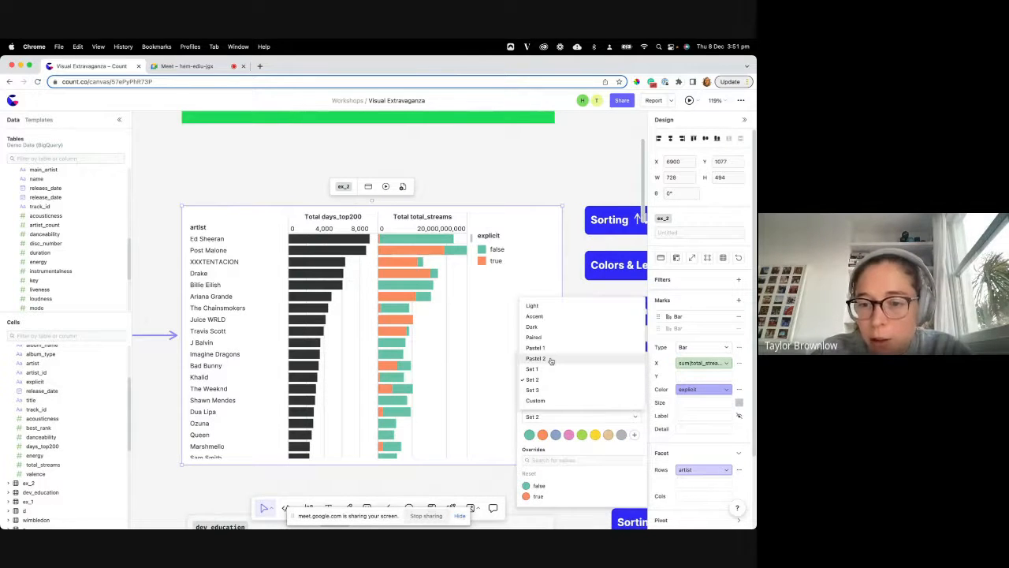
click(550, 360)
click(540, 417)
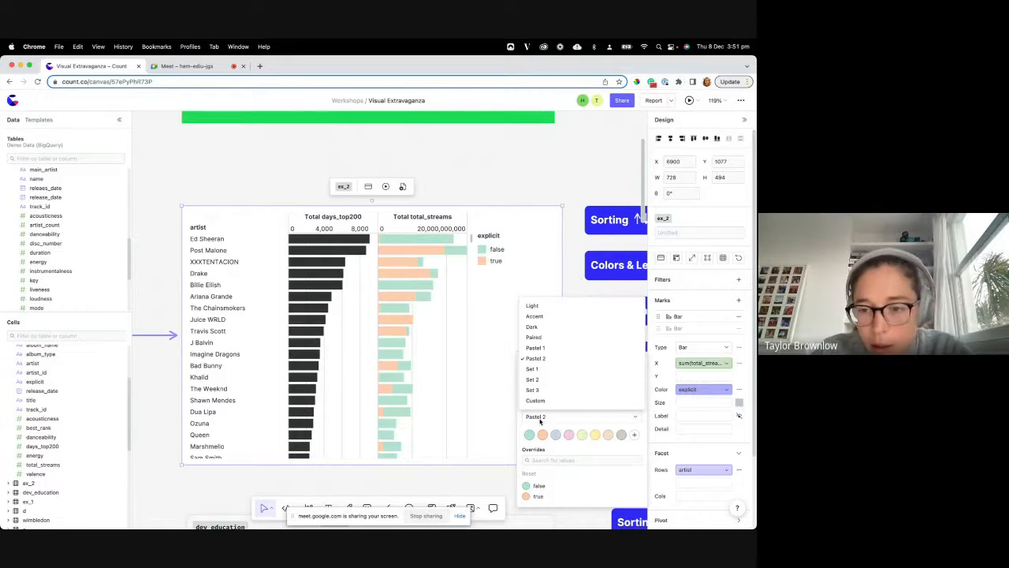
click(531, 327)
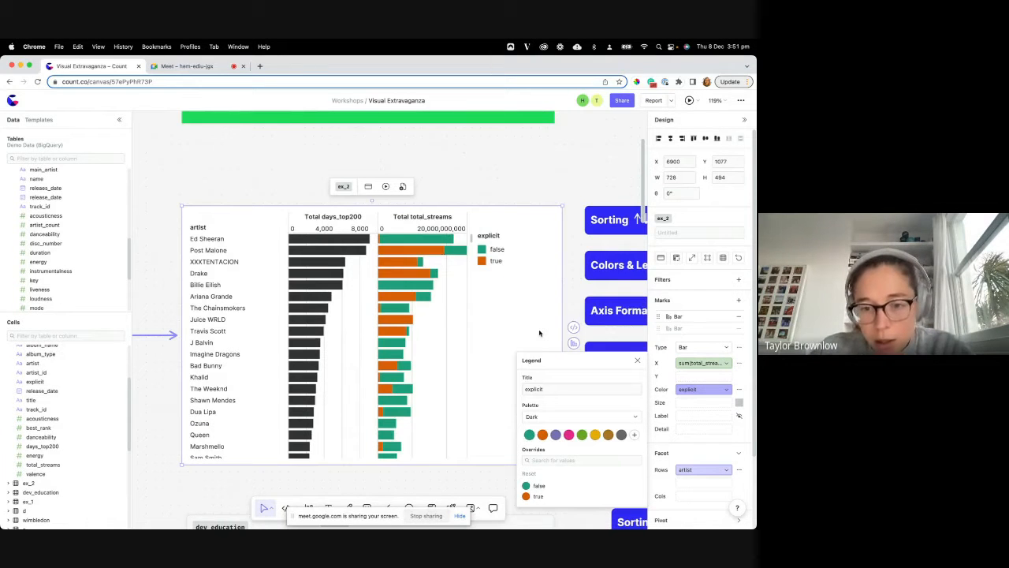
Hide the explicit colour legend in the ex_2 chart and show it again.
scroll(494, 235, right, 1)
right_click(492, 236)
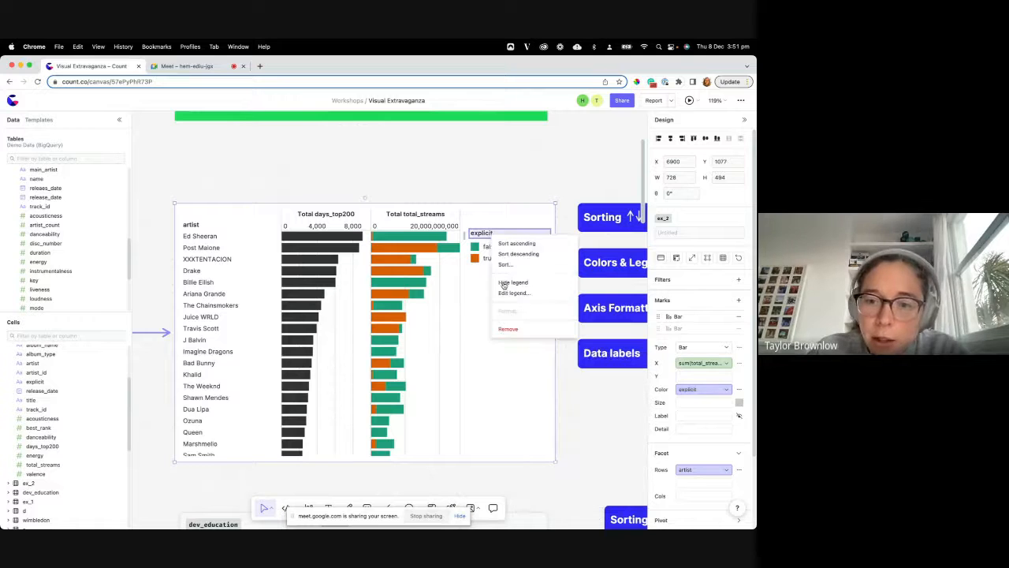
click(520, 284)
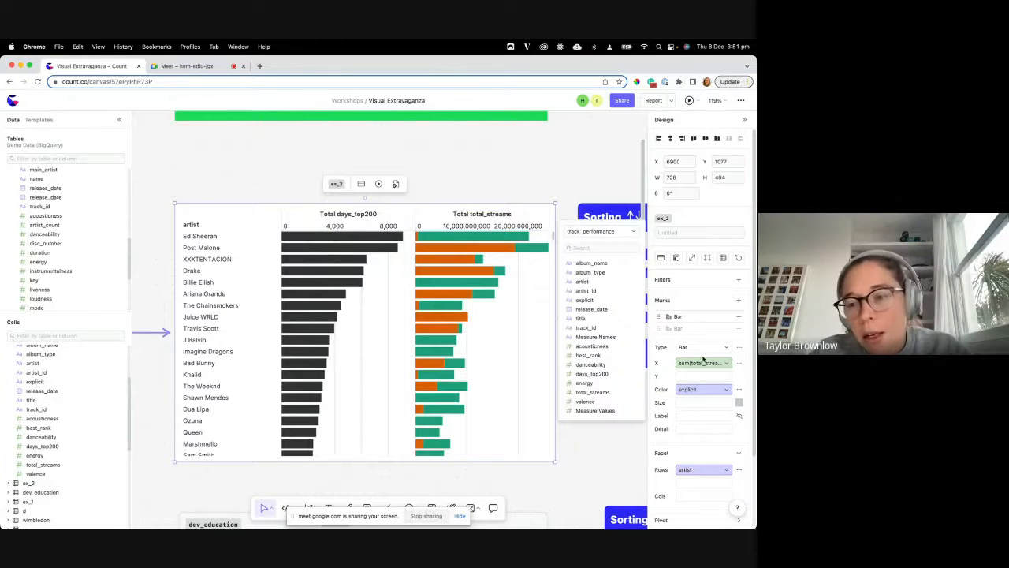
click(738, 390)
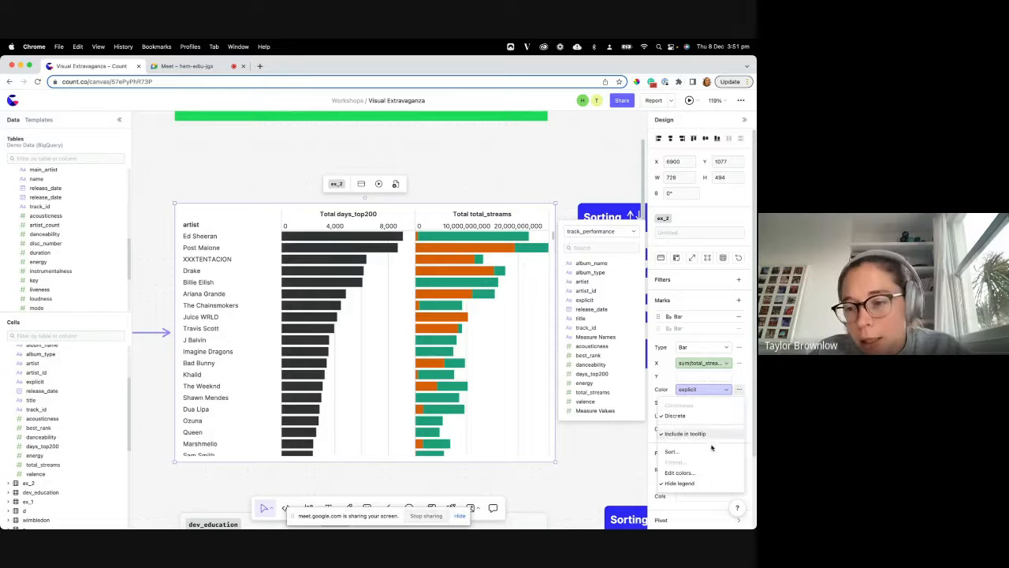
click(692, 483)
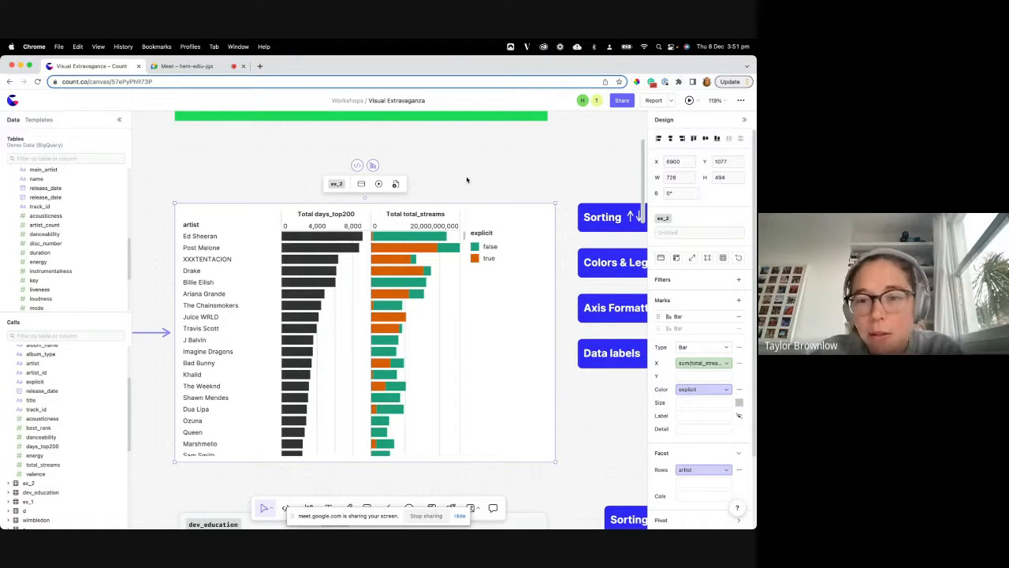
Set the title of the explicit colour legend to "Explicit?".
right_click(488, 233)
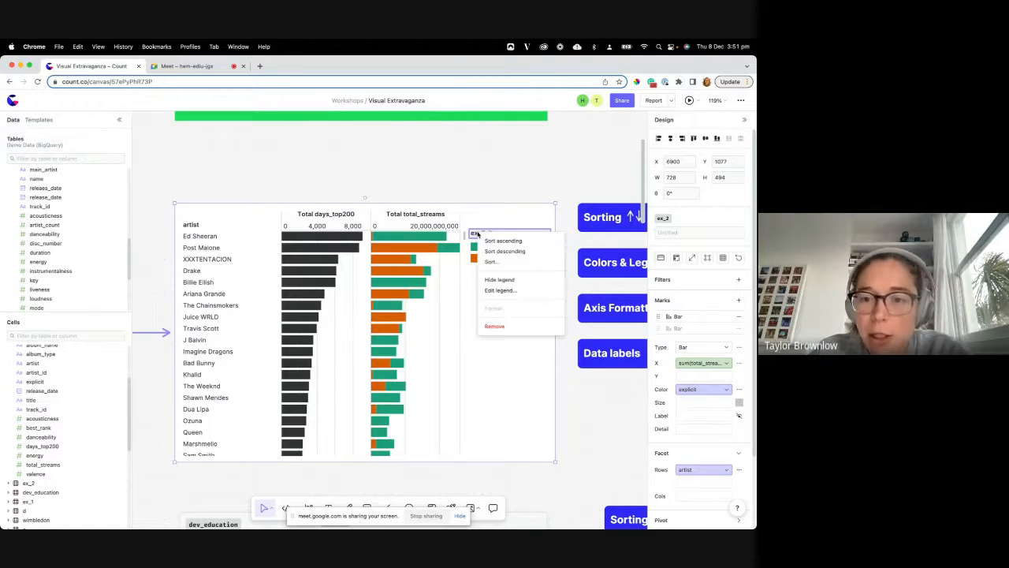
click(499, 291)
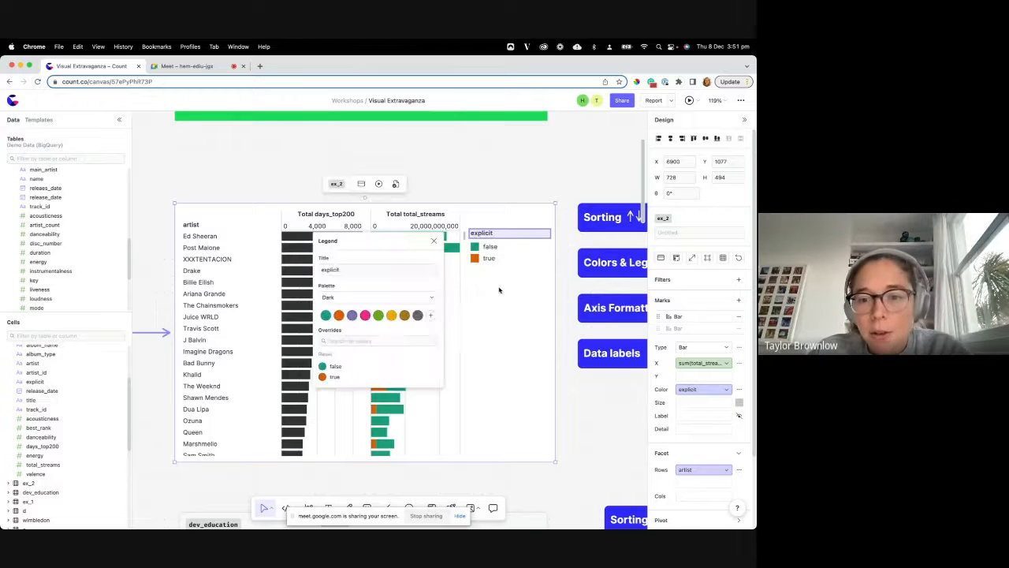
click(353, 268)
text(Expl)
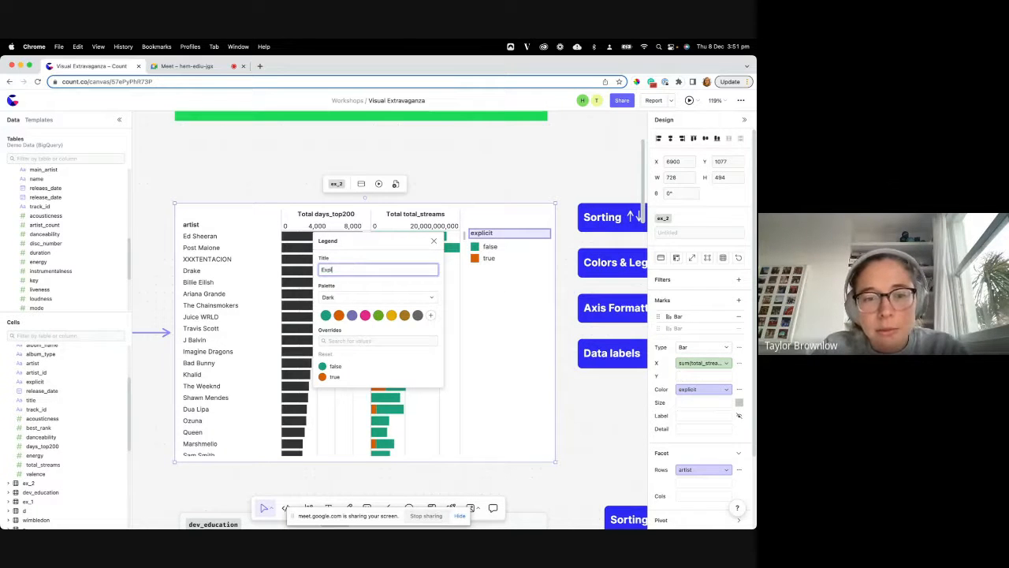
text(icit?)
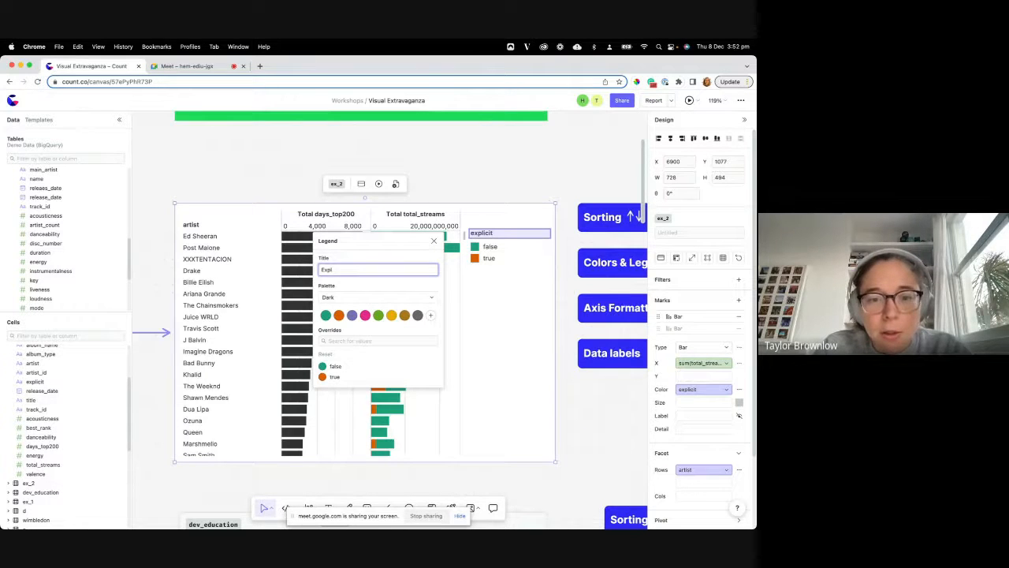
click(563, 286)
Remove explicit from the colour of the total_streams bars in ex_2.
scroll(465, 256, down, 3)
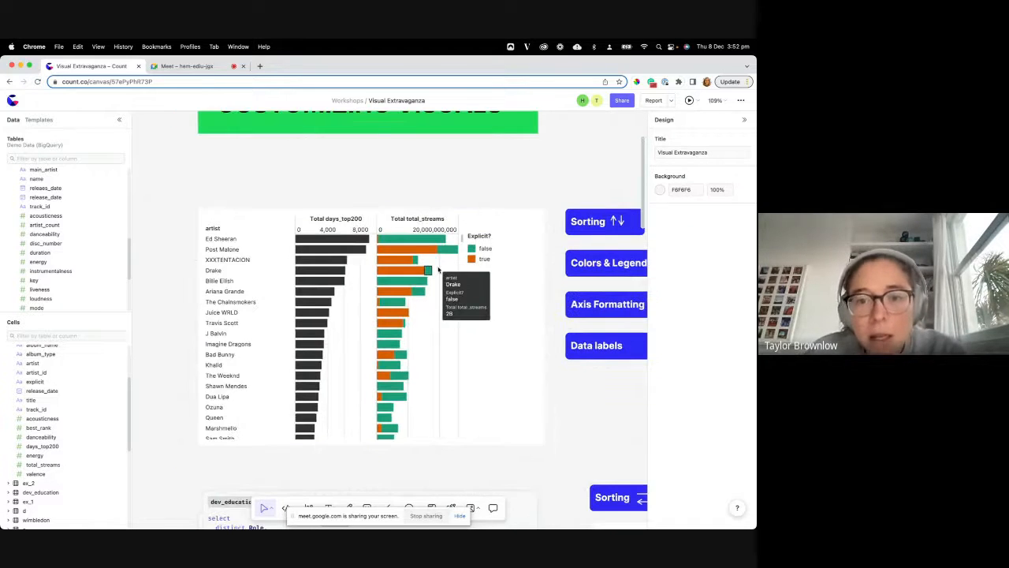
click(473, 248)
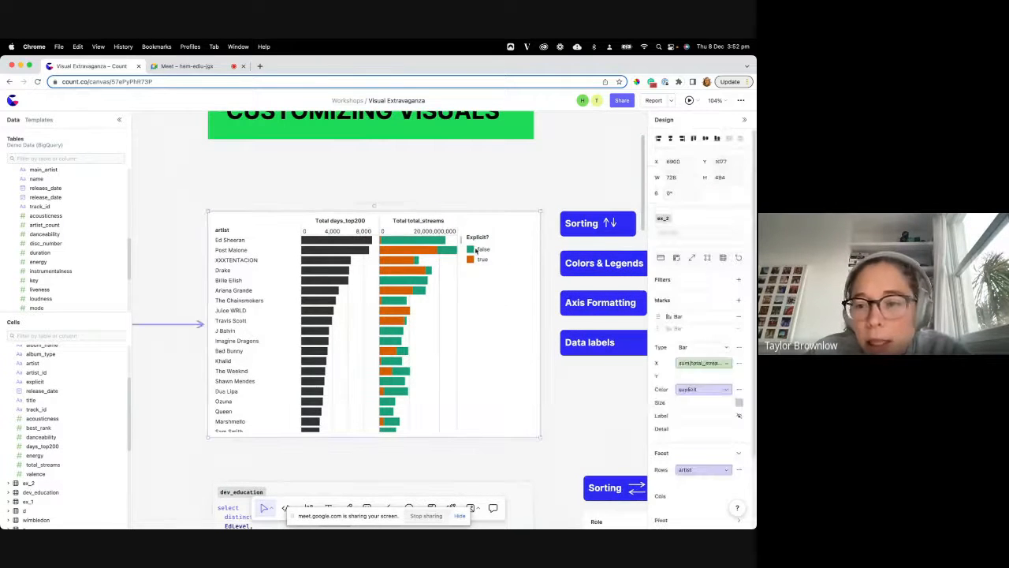
drag(705, 394, 615, 386)
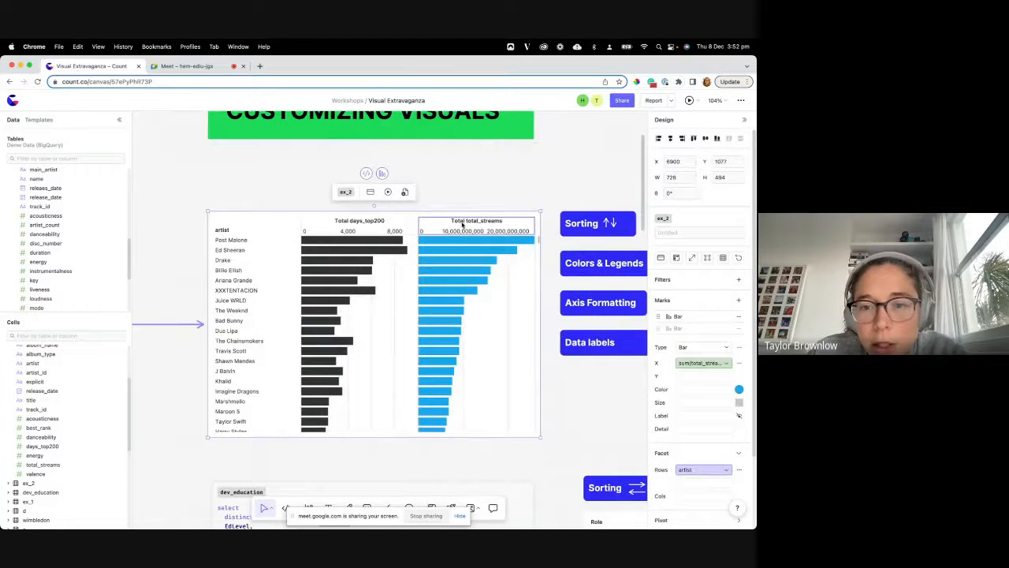
Set the title of the total_streams axis in ex_2 to "Total Streams".
click(455, 225)
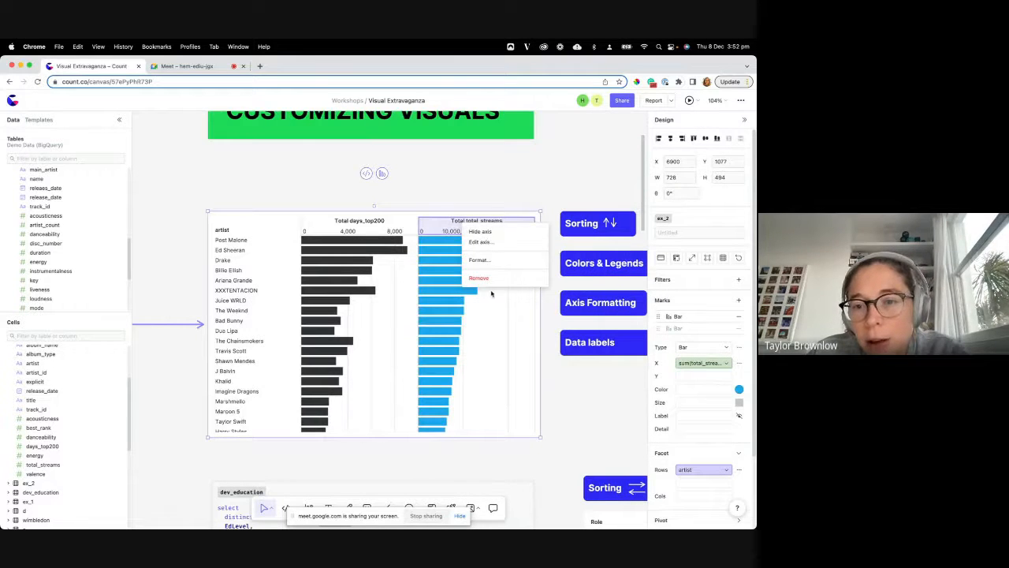
click(726, 377)
click(739, 362)
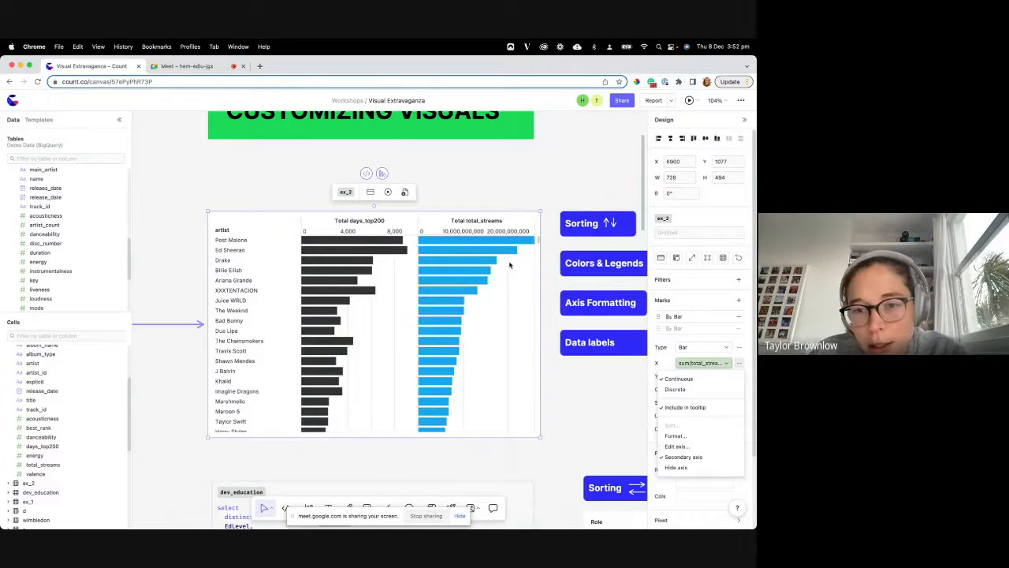
click(500, 235)
click(499, 230)
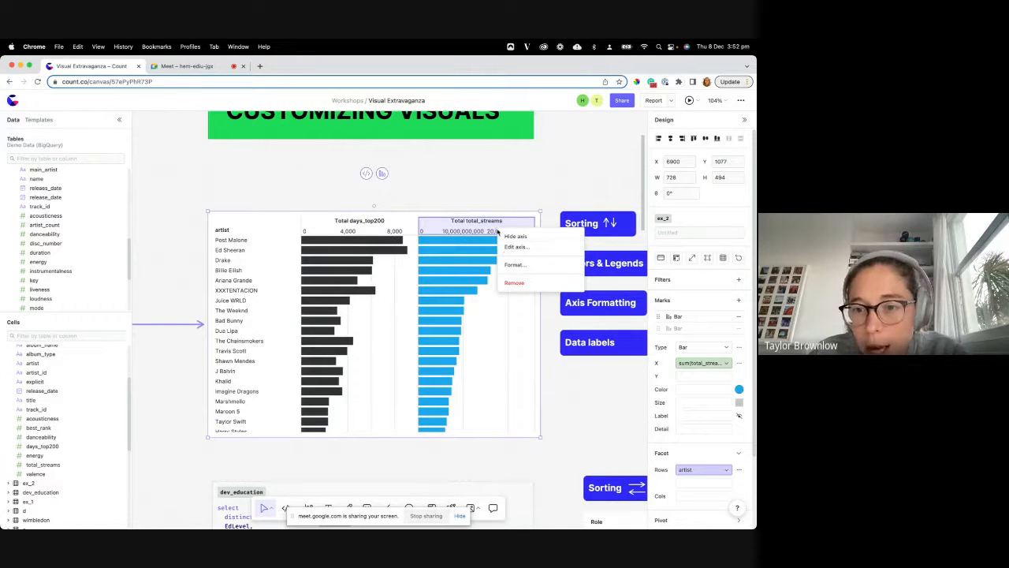
click(513, 246)
double_click(341, 291)
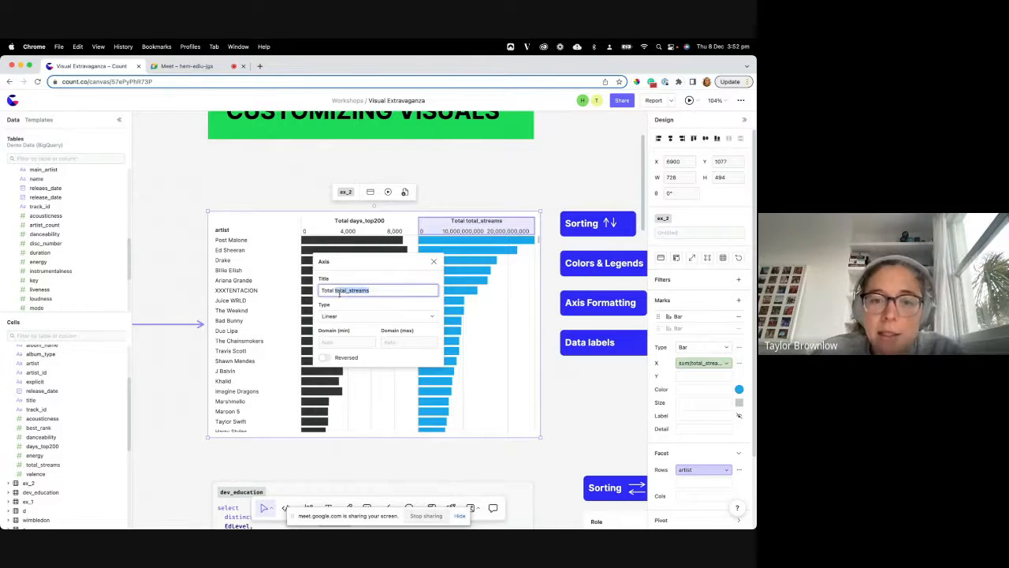
text(Strea)
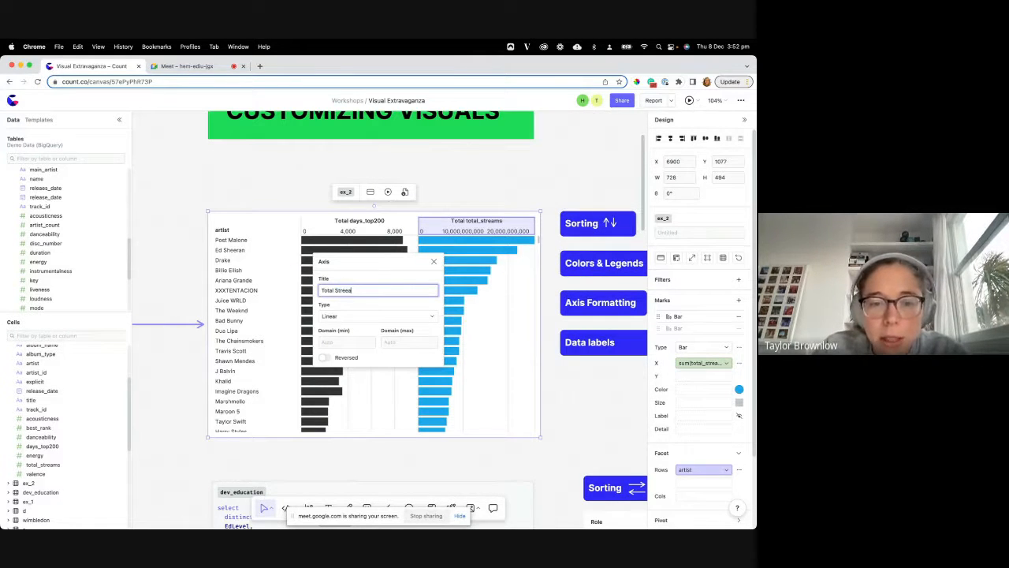
text(ms)
Look over the scale type, minimum domain and reversed options of the Total Streams axis.
click(343, 315)
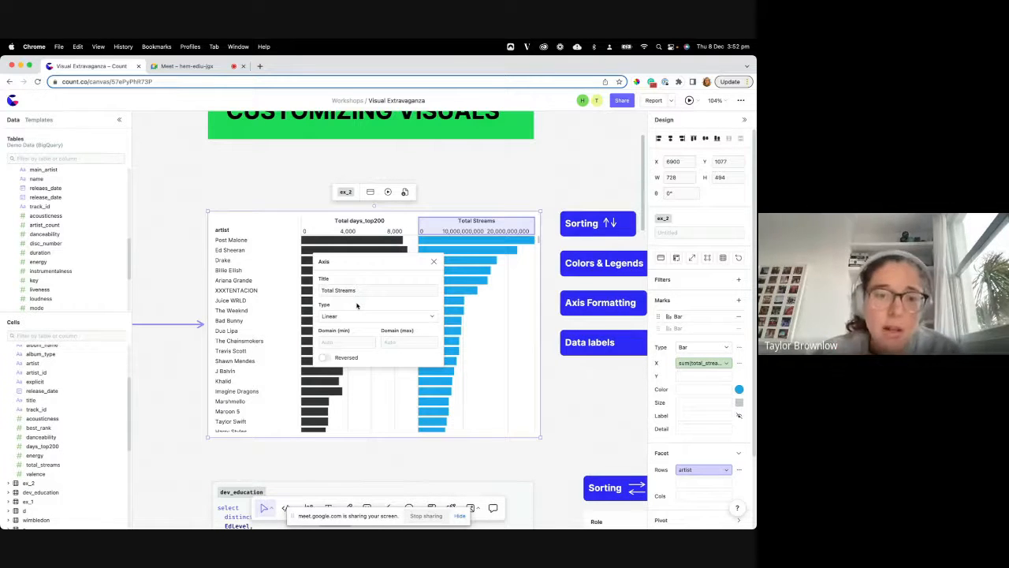
click(331, 340)
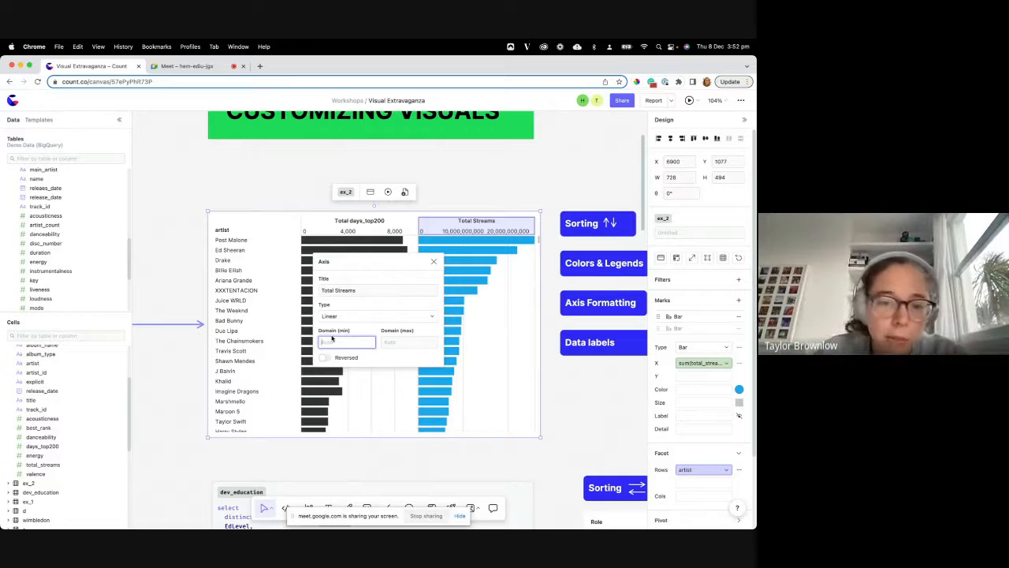
click(324, 358)
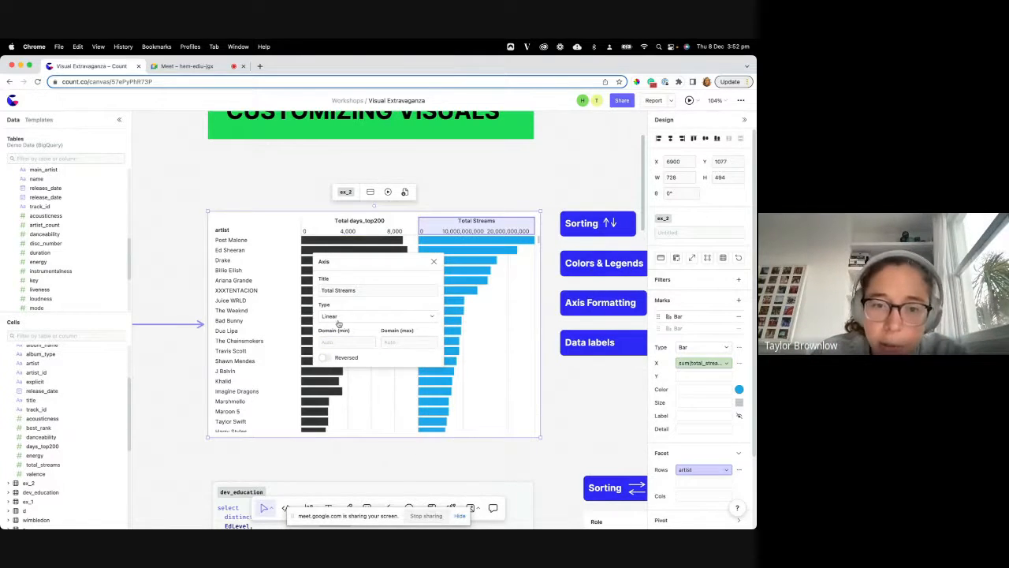
Reverse the days_top200 axis and sort the ex_2 chart in descending order by days_top200.
click(347, 223)
right_click(347, 223)
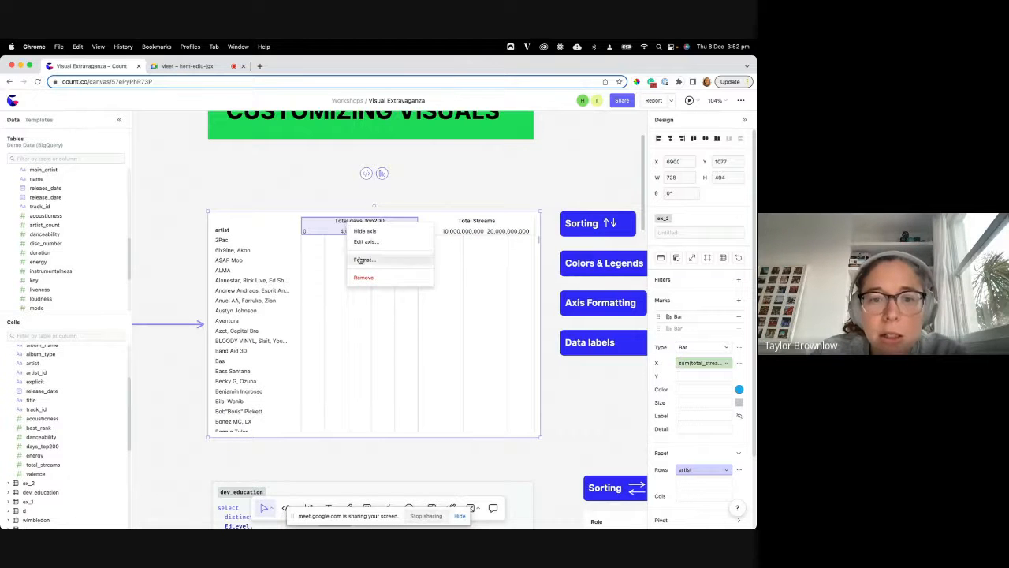
click(360, 240)
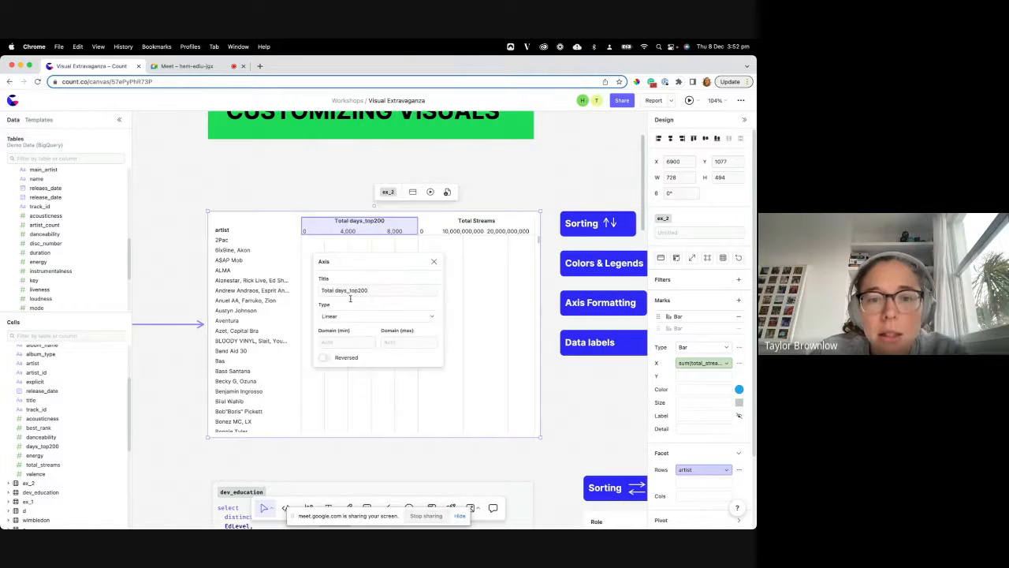
click(325, 358)
click(328, 223)
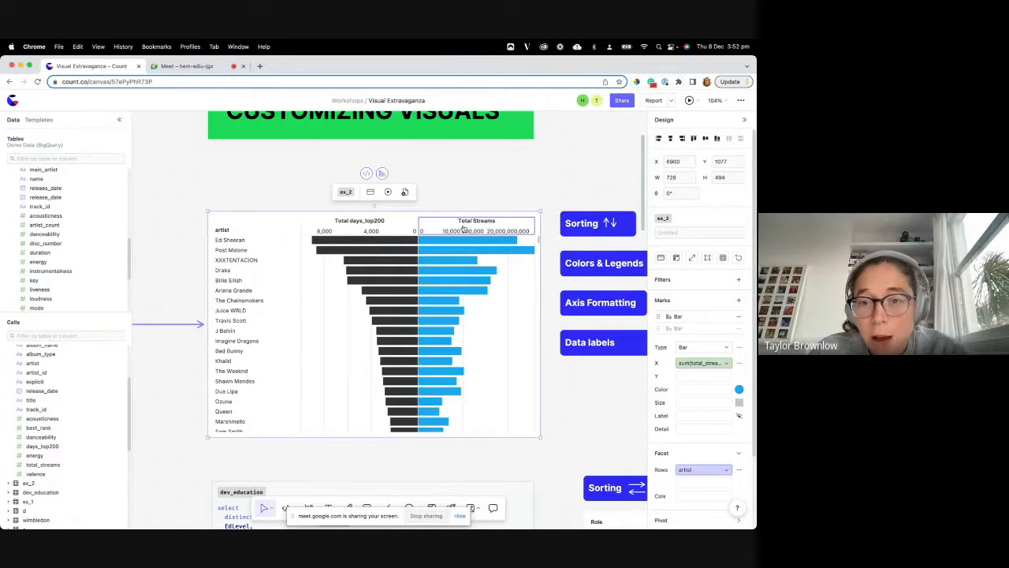
Format the Total Streams axis in ex_2 as a Number with Millions display units and 0 decimals.
click(465, 231)
click(481, 263)
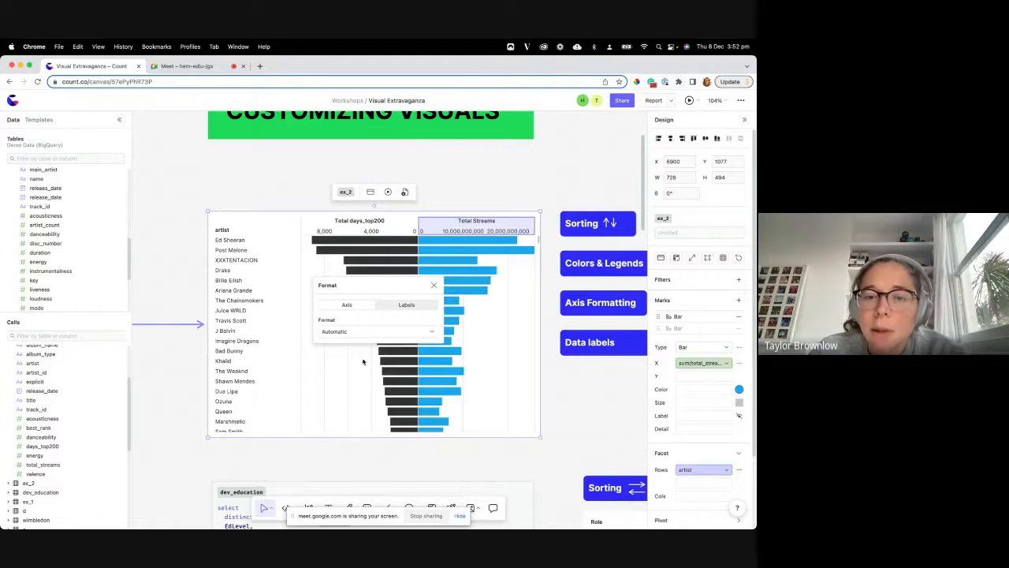
click(340, 331)
click(344, 358)
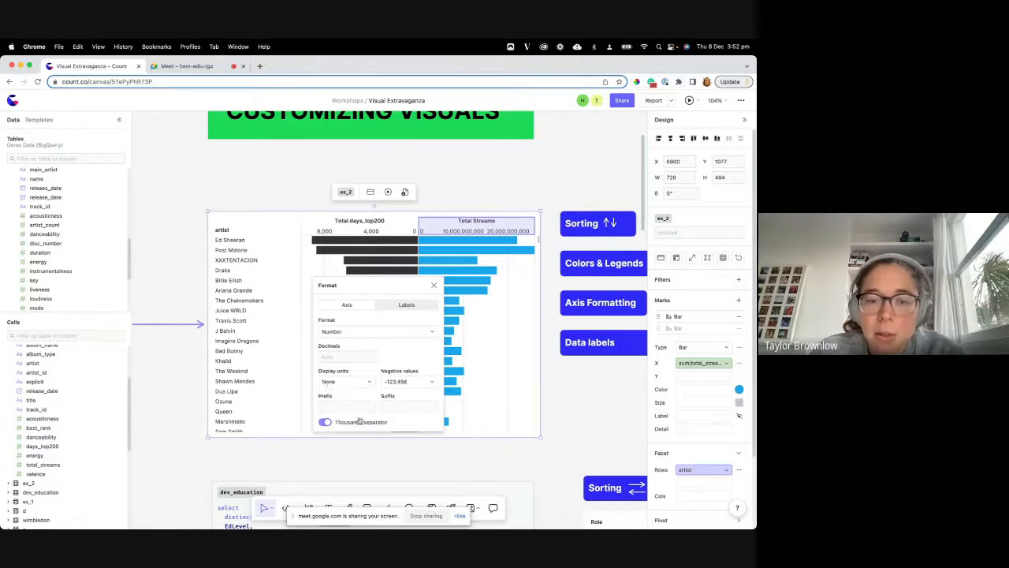
click(331, 382)
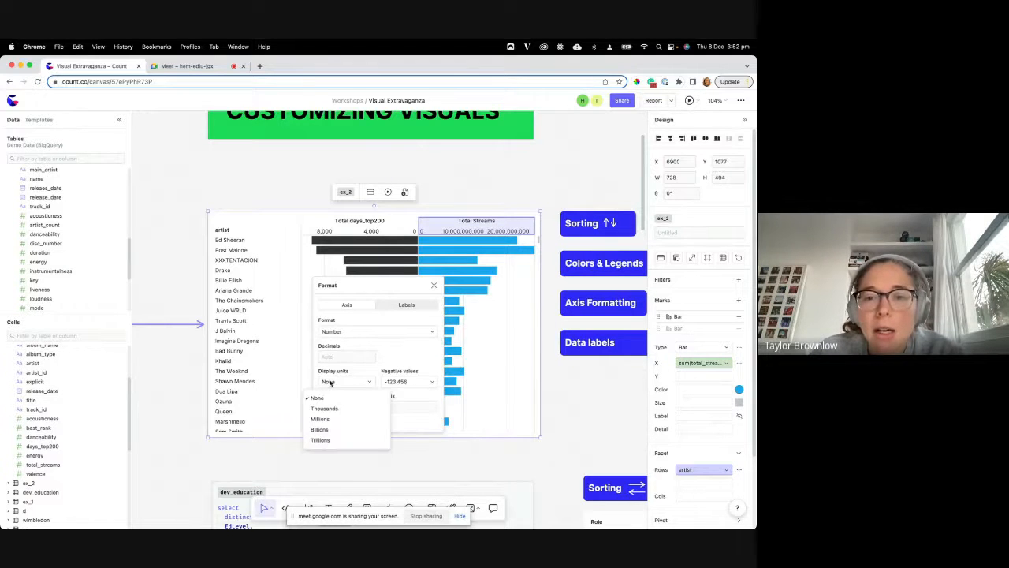
click(339, 419)
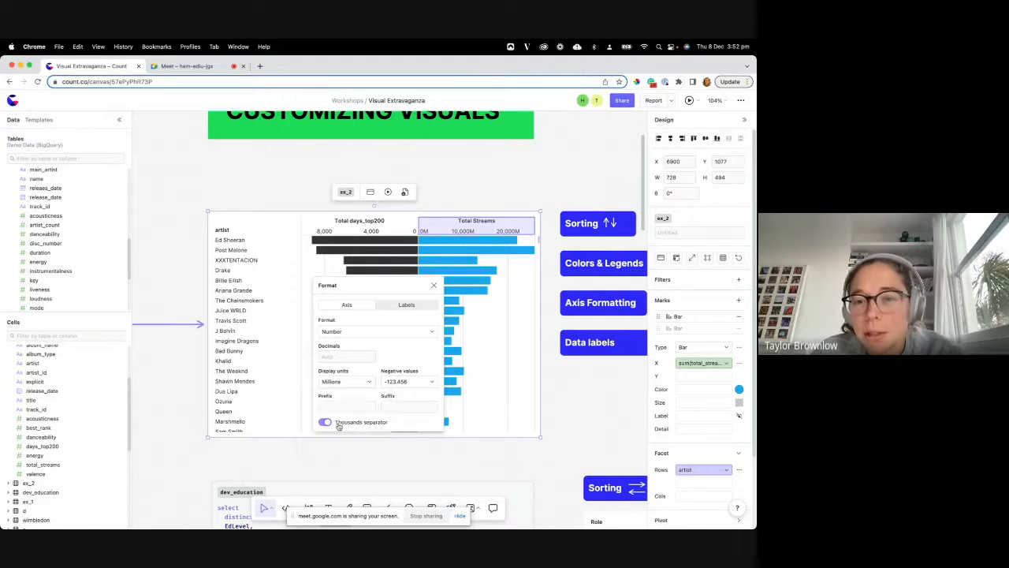
click(355, 361)
text(0)
click(343, 406)
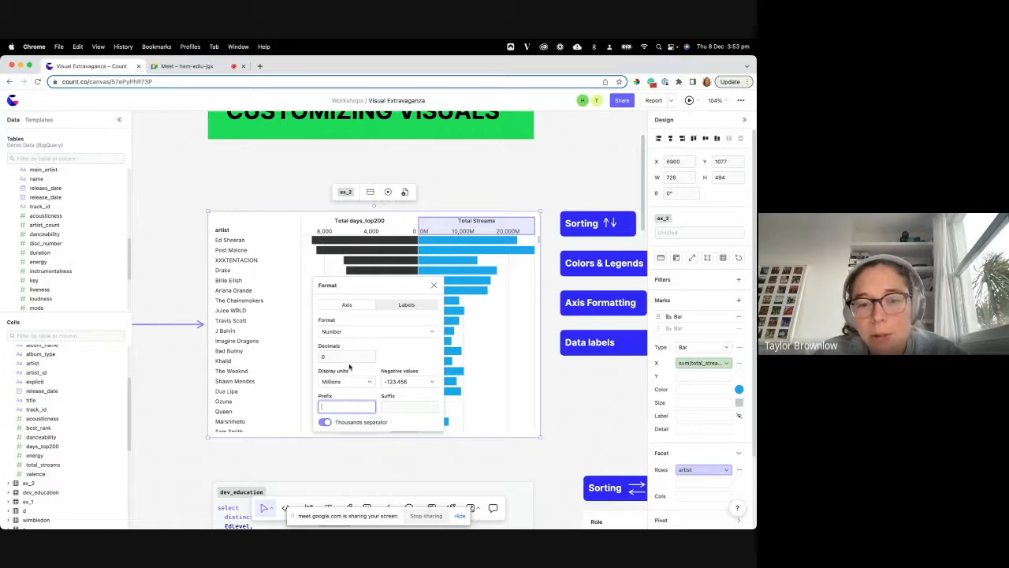
click(351, 332)
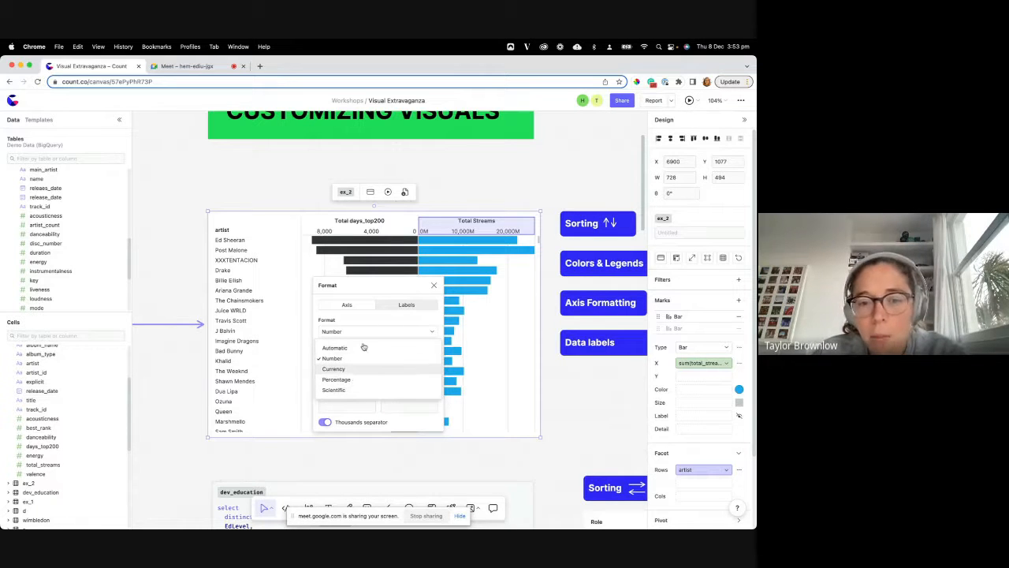
View the number format for the Total Streams labels and show data labels on the total_streams bars.
click(395, 314)
click(392, 307)
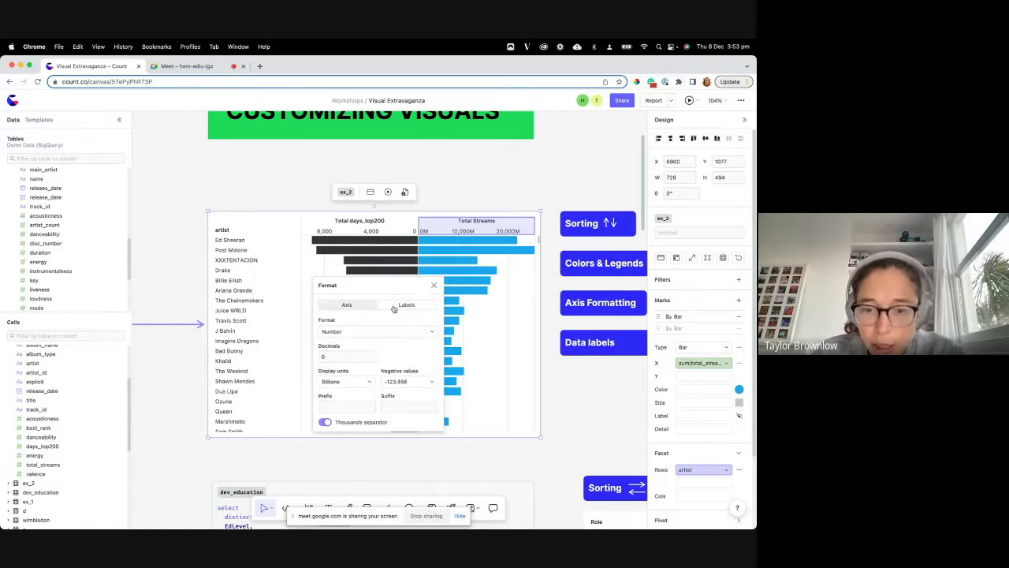
click(704, 415)
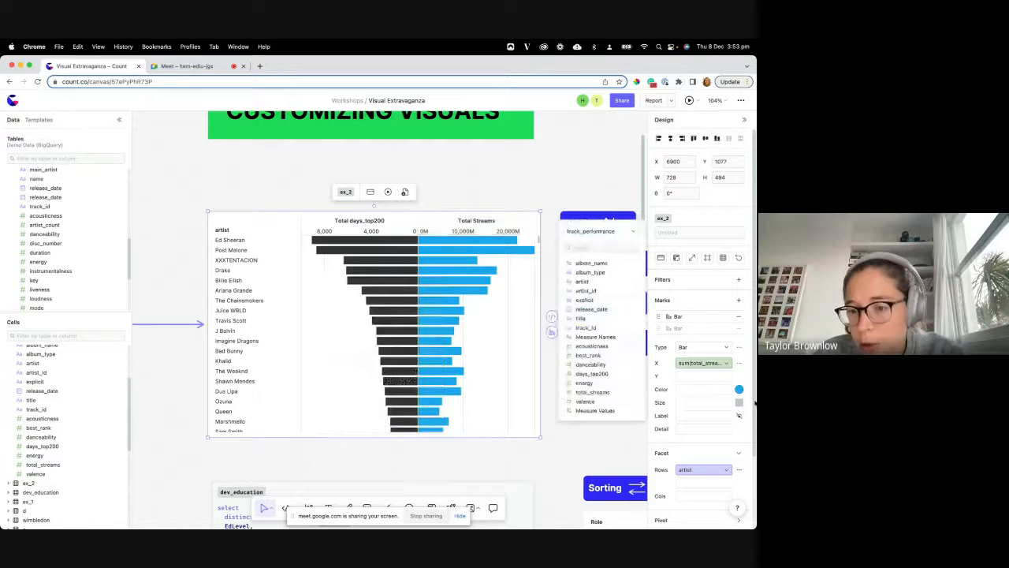
click(739, 416)
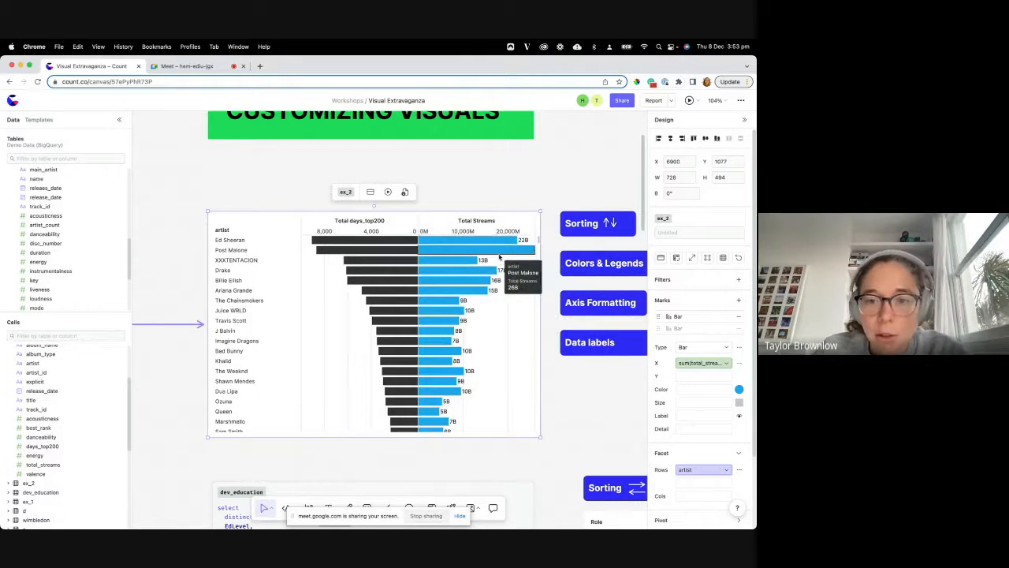
Set the display units of the Total Streams data labels to Thousands.
right_click(499, 256)
click(502, 253)
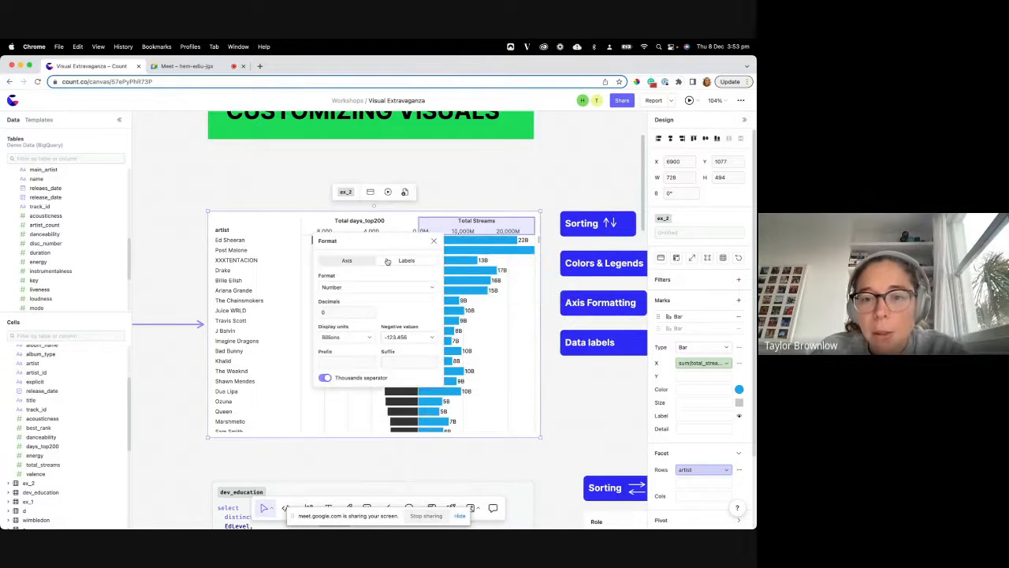
click(346, 337)
click(333, 362)
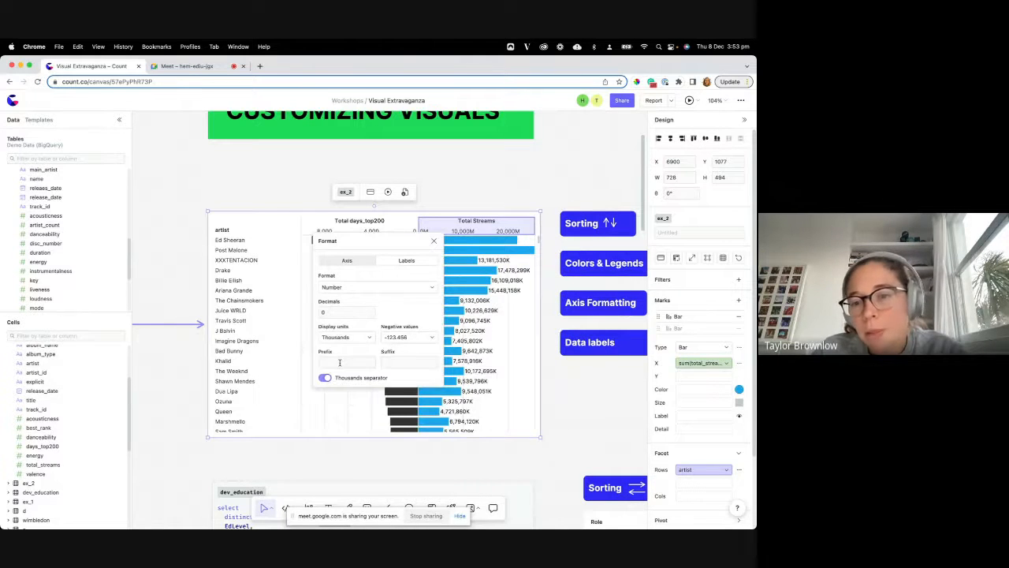
click(509, 321)
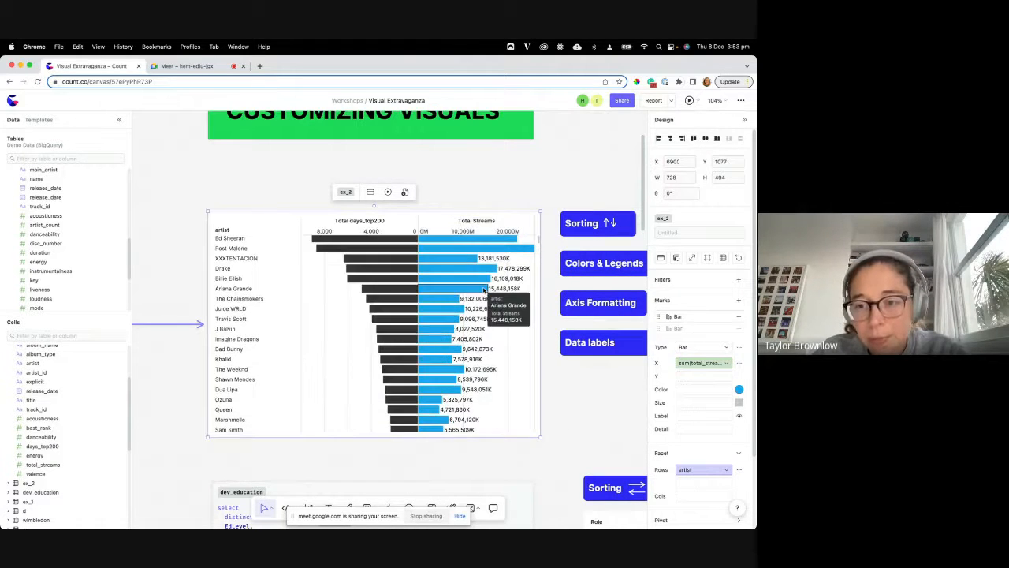
scroll(508, 316, down, 1)
scroll(566, 436, right, 2)
scroll(552, 427, left, 1)
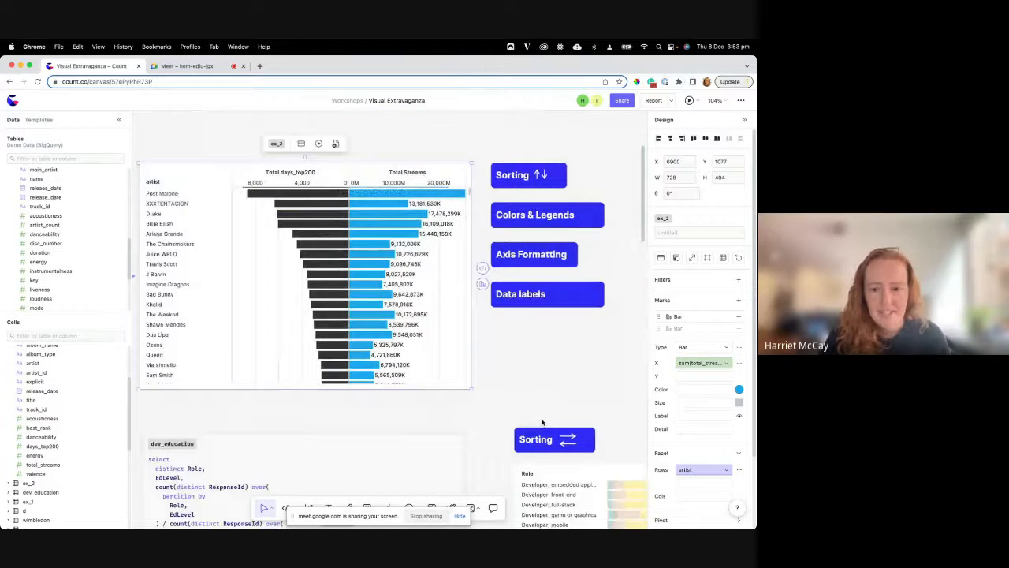
click(541, 422)
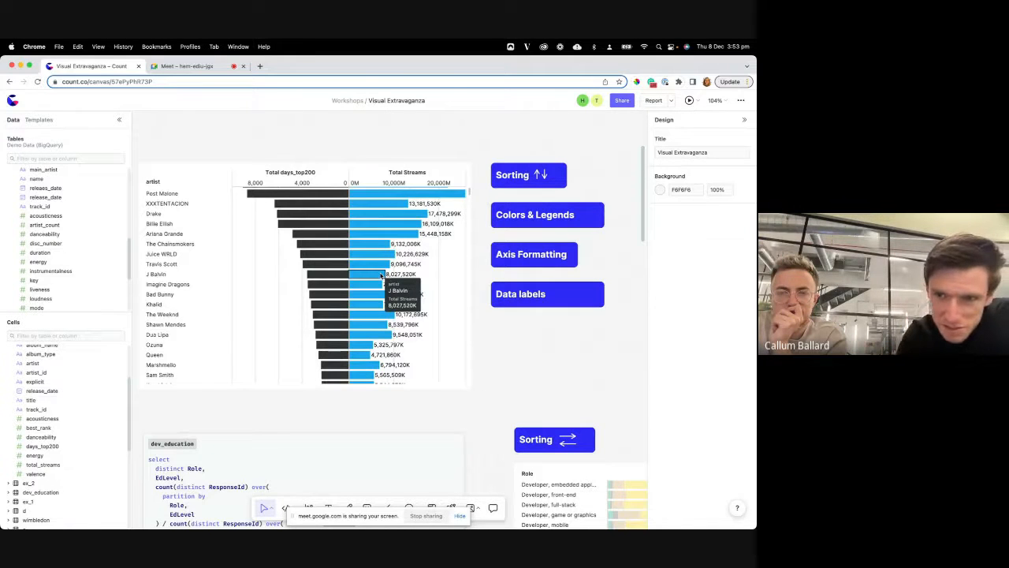
scroll(382, 275, up, 3)
scroll(381, 276, down, 2)
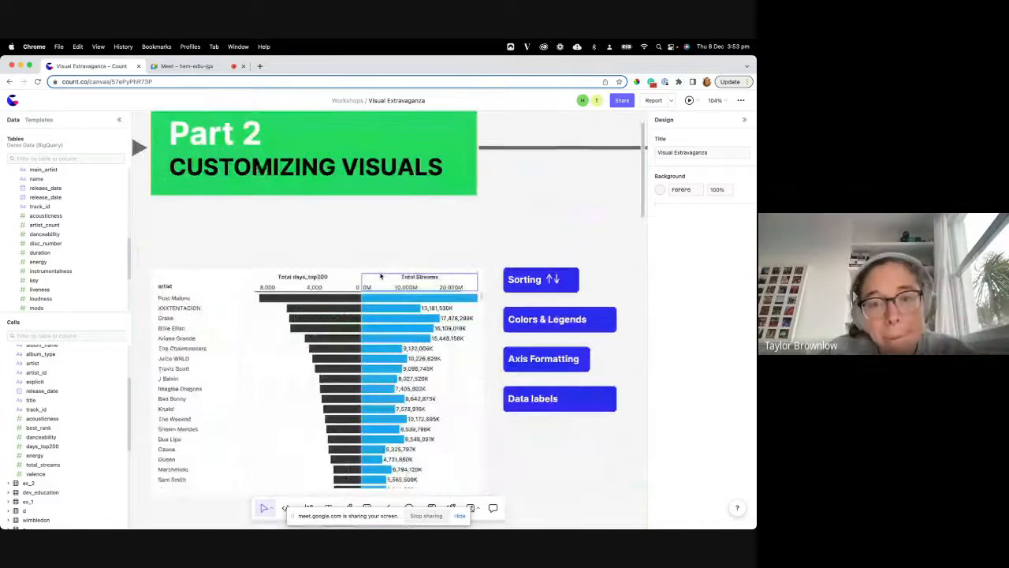
scroll(380, 275, down, 2)
Colour the total_streams bars in ex_2 by explicit.
click(451, 313)
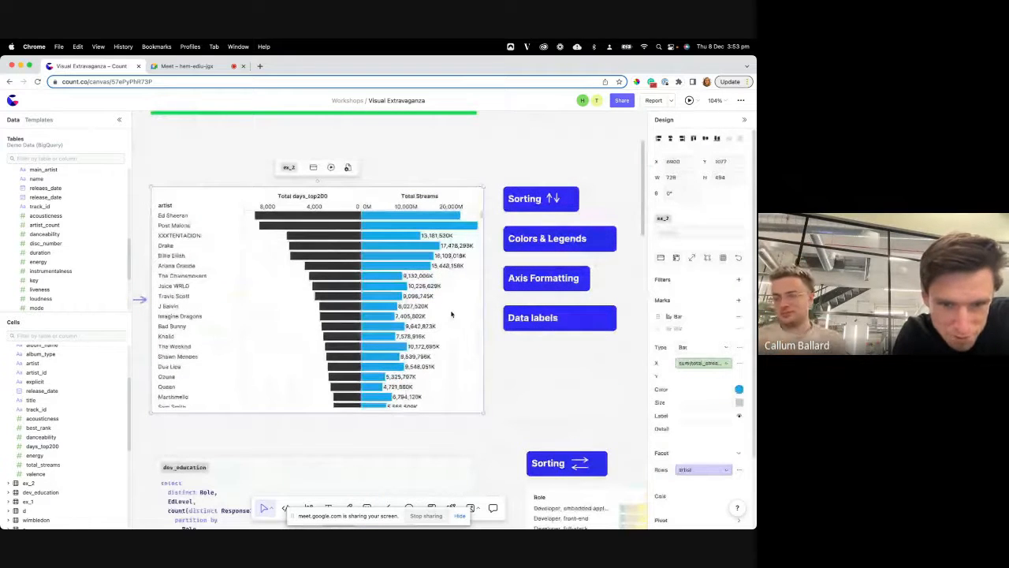
scroll(552, 402, down, 1)
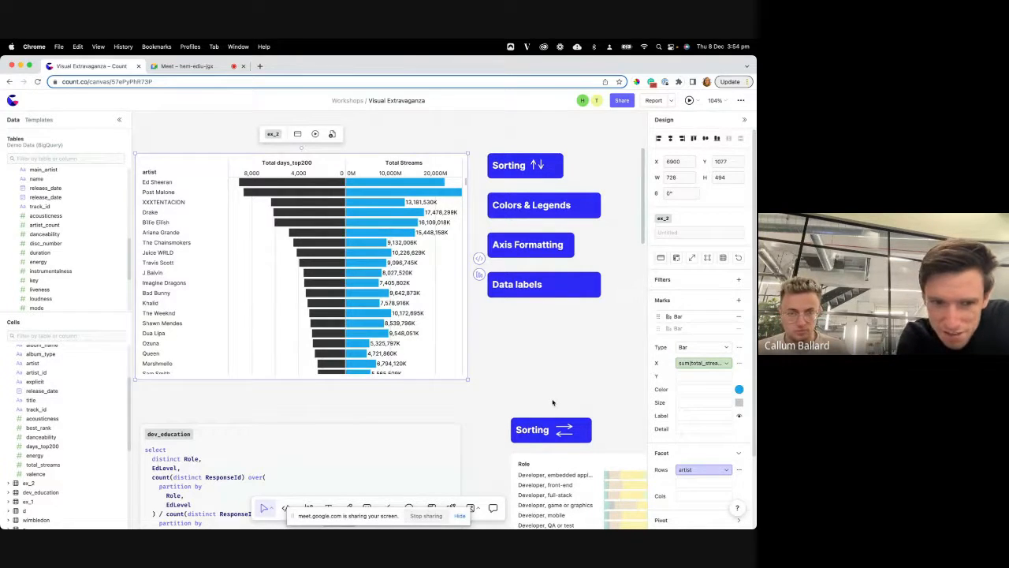
scroll(552, 332, down, 2)
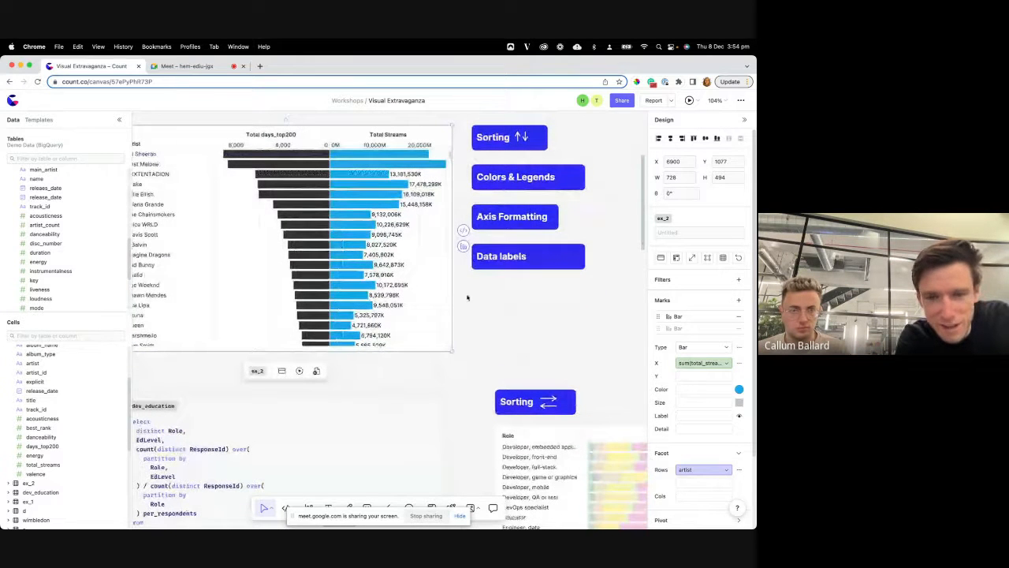
click(665, 408)
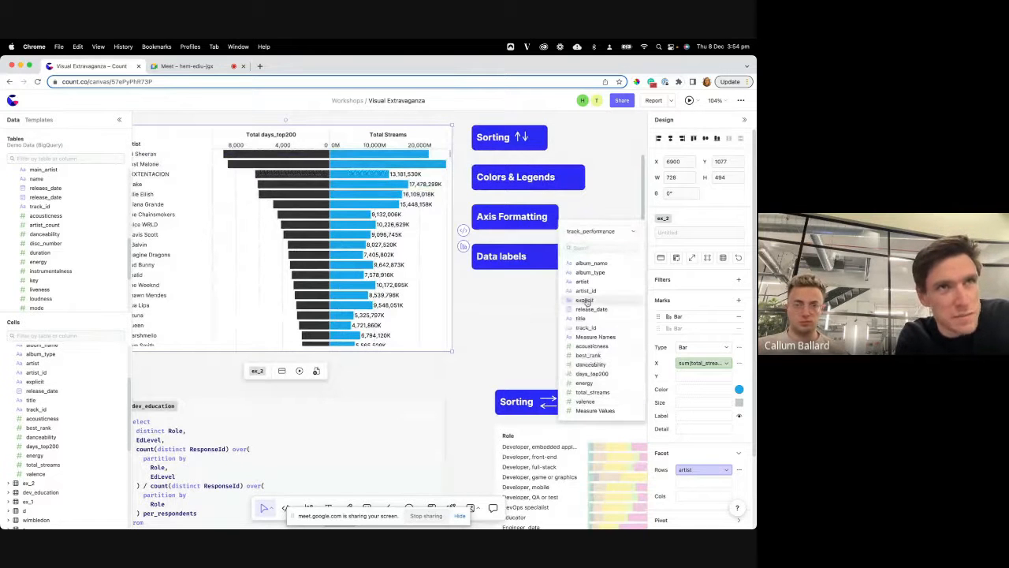
click(584, 301)
click(741, 390)
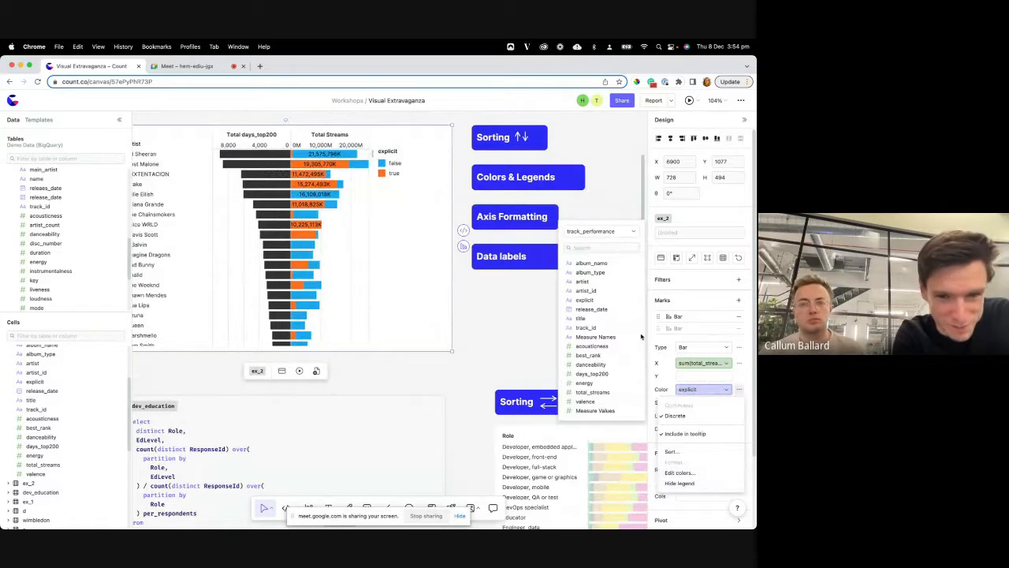
Examine the title, palette and colour override settings of the explicit legend in ex_2.
right_click(388, 151)
click(400, 210)
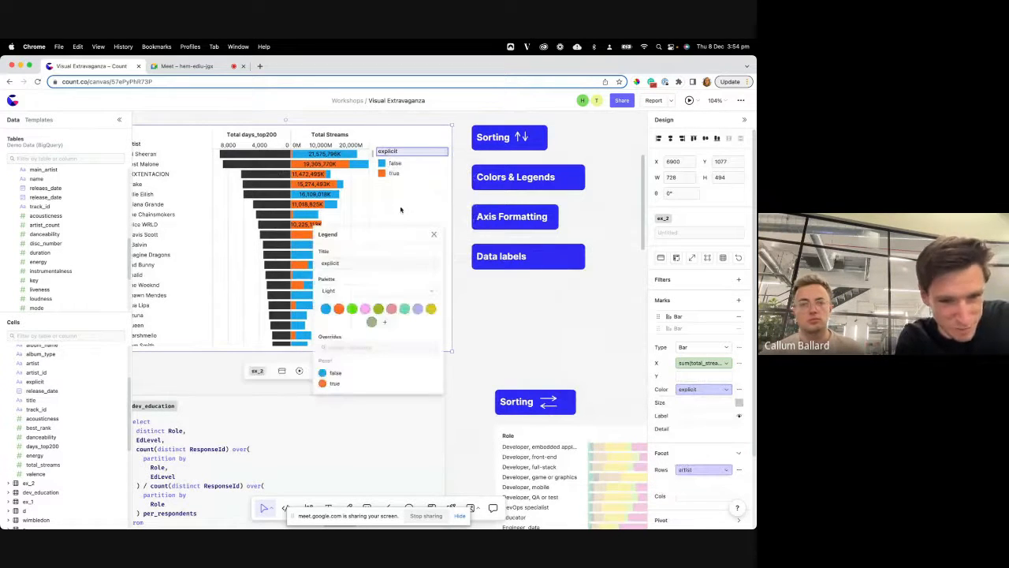
click(331, 373)
click(402, 198)
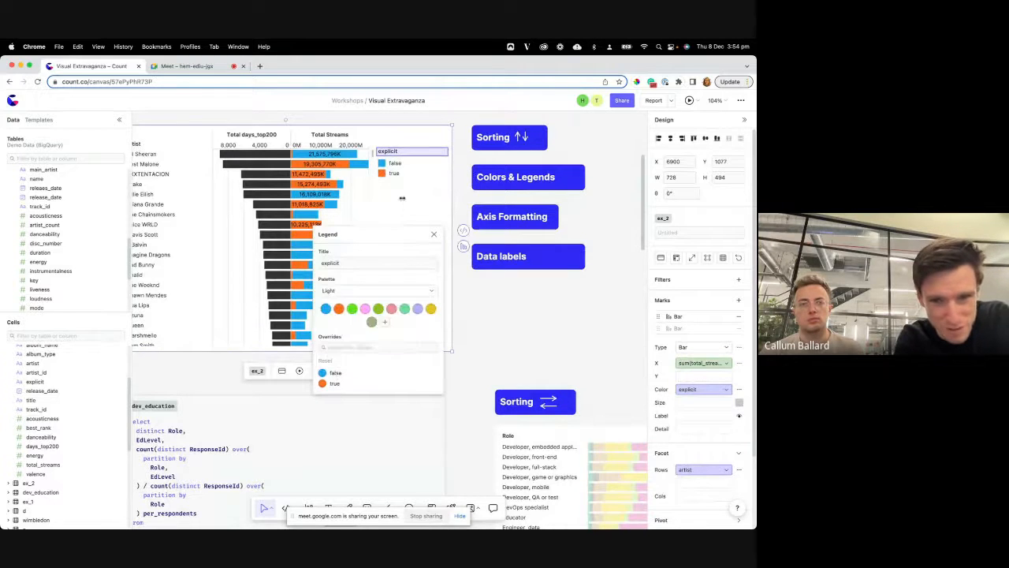
click(402, 198)
right_click(388, 152)
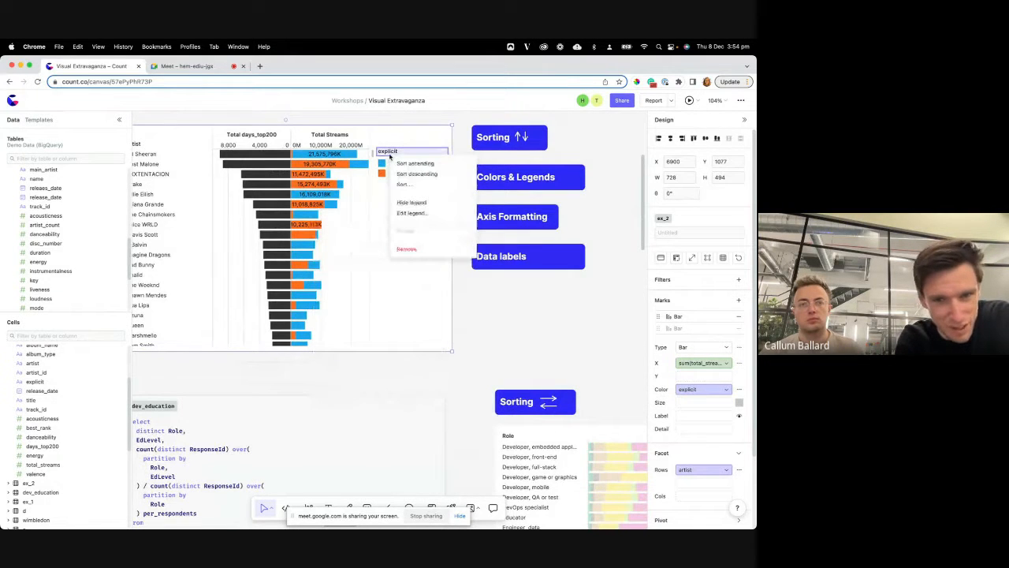
click(412, 216)
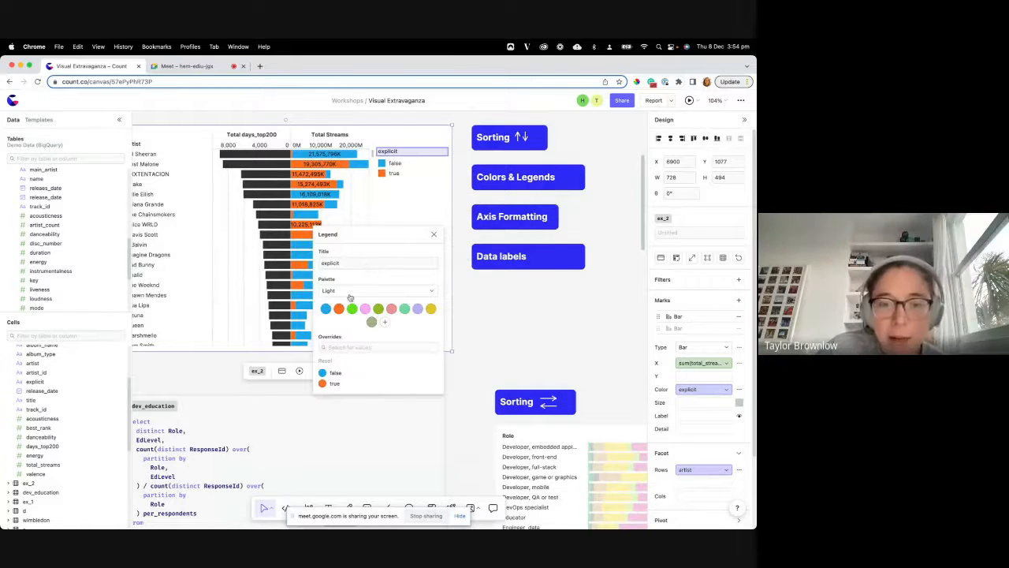
click(352, 265)
double_click(353, 265)
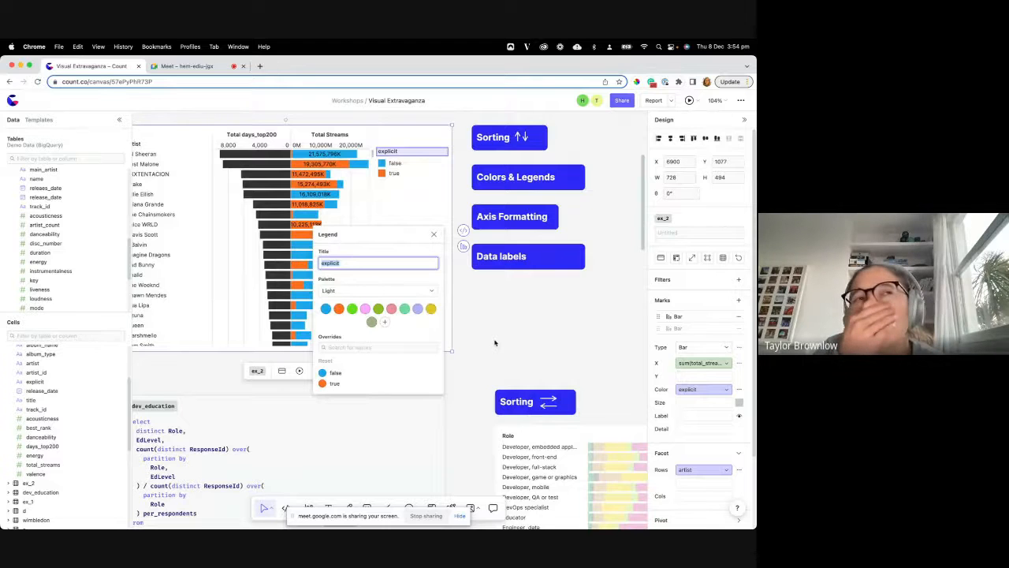
click(497, 339)
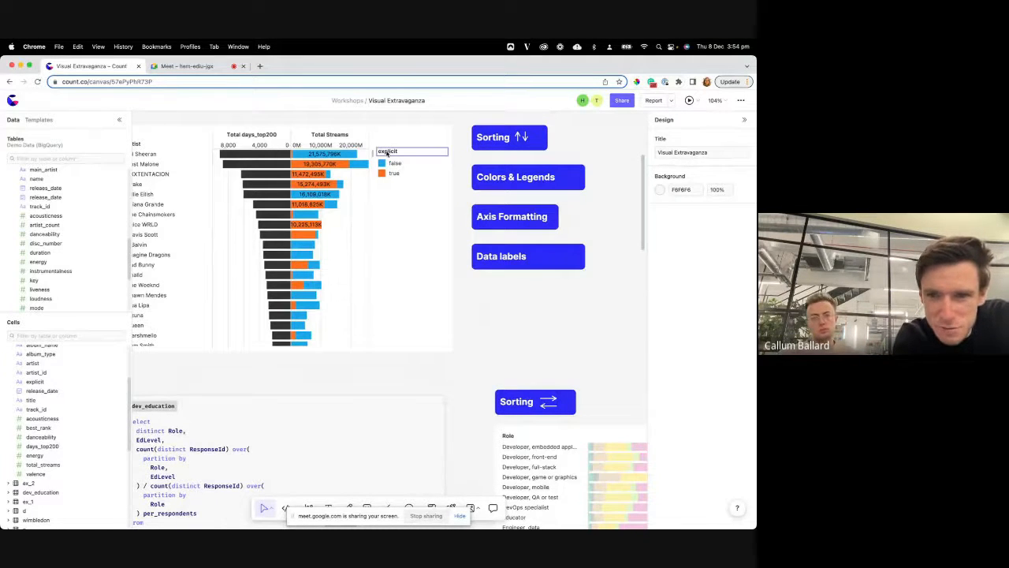
Revisit the explicit legend's settings and look over its sort, hide, edit and remove options.
click(387, 153)
click(387, 153)
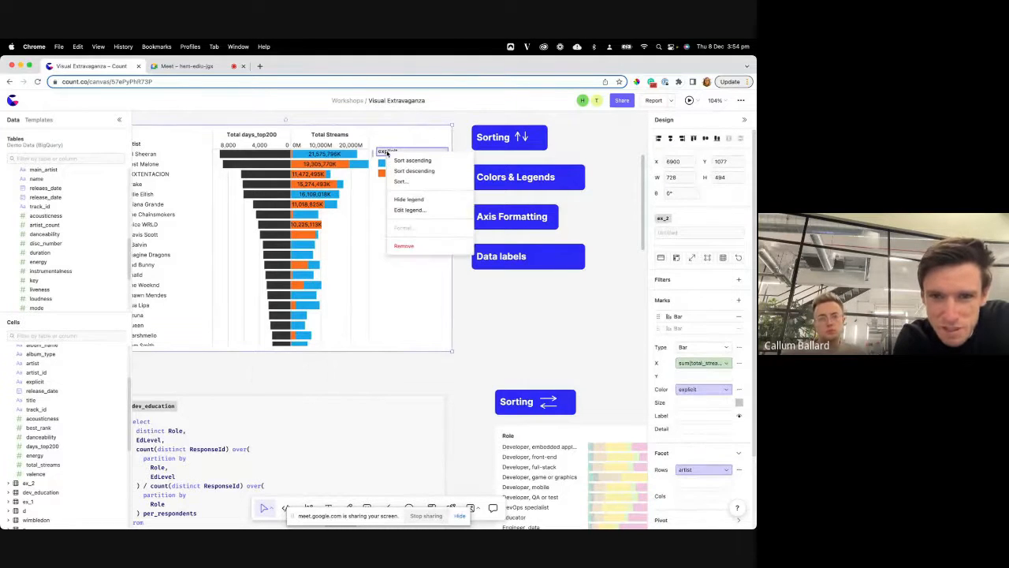
click(409, 210)
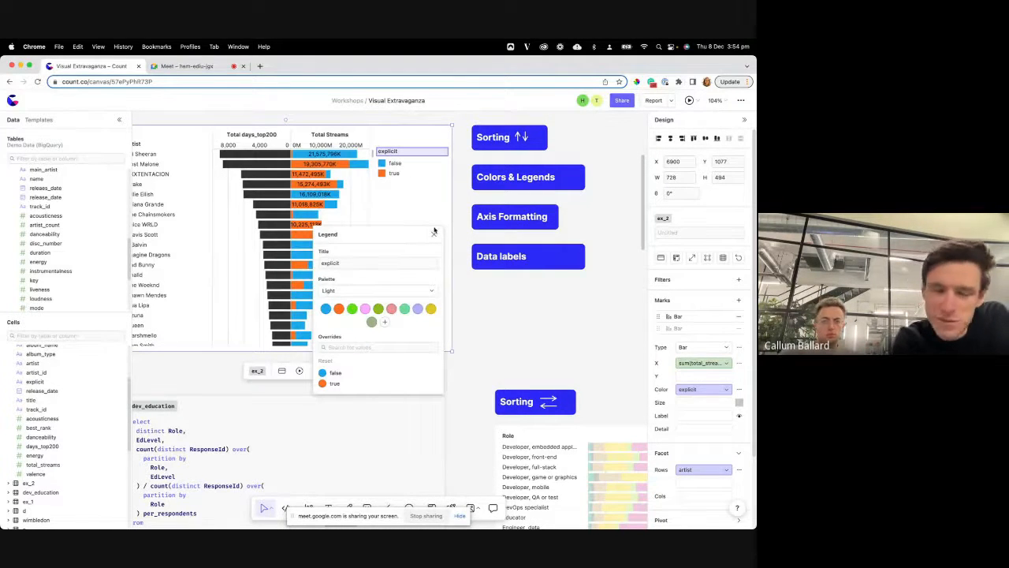
click(434, 234)
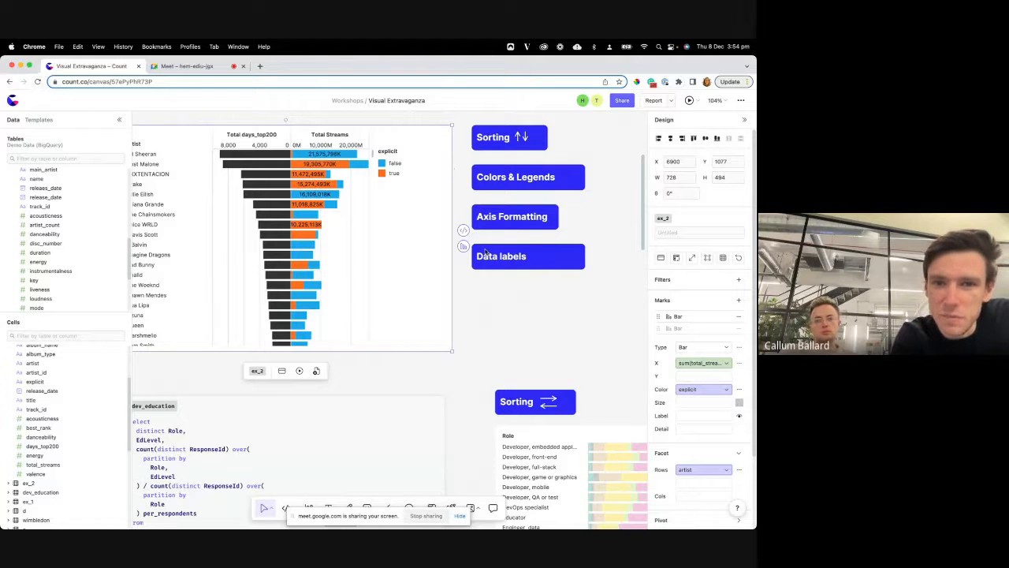
click(393, 152)
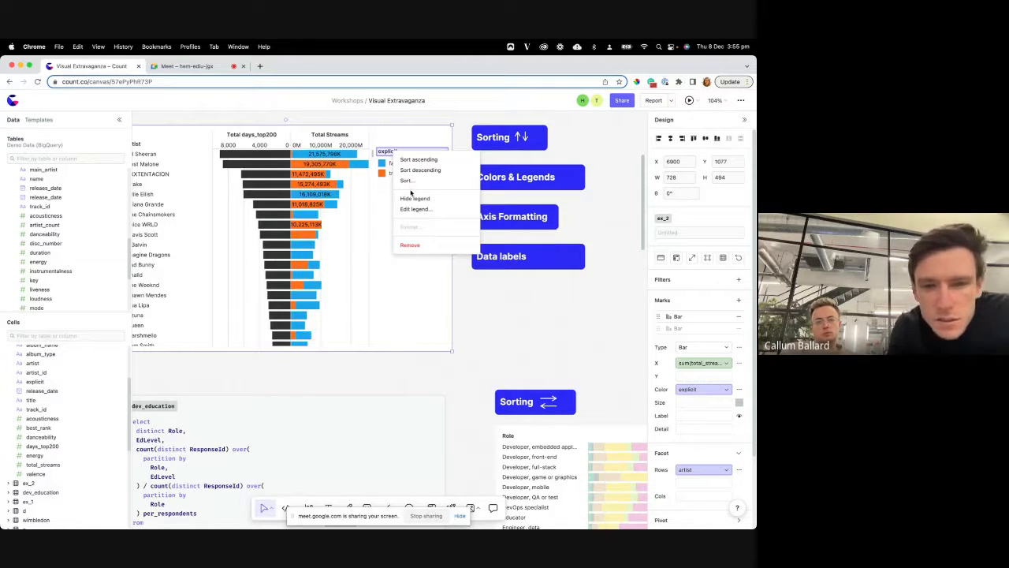
click(377, 160)
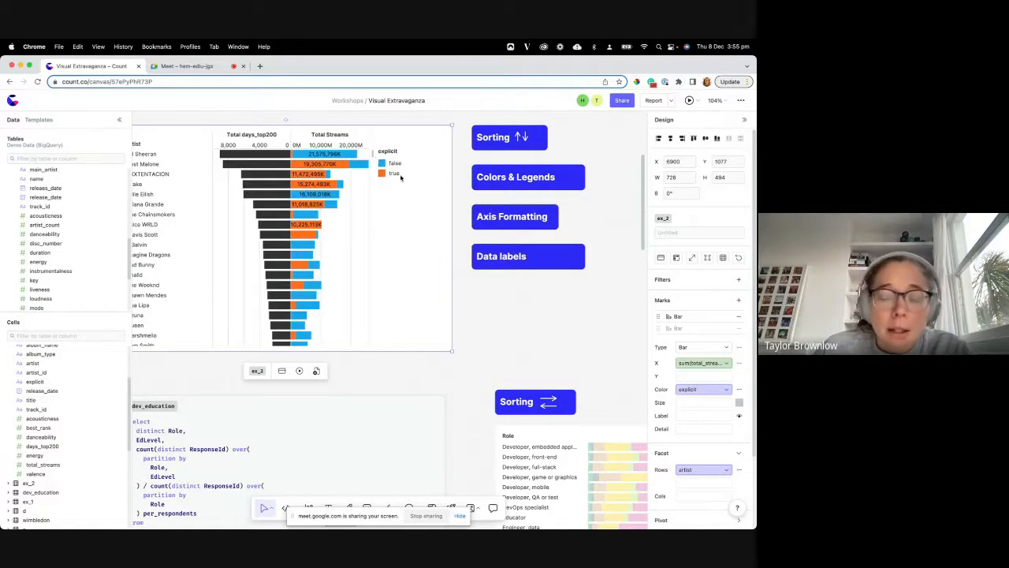
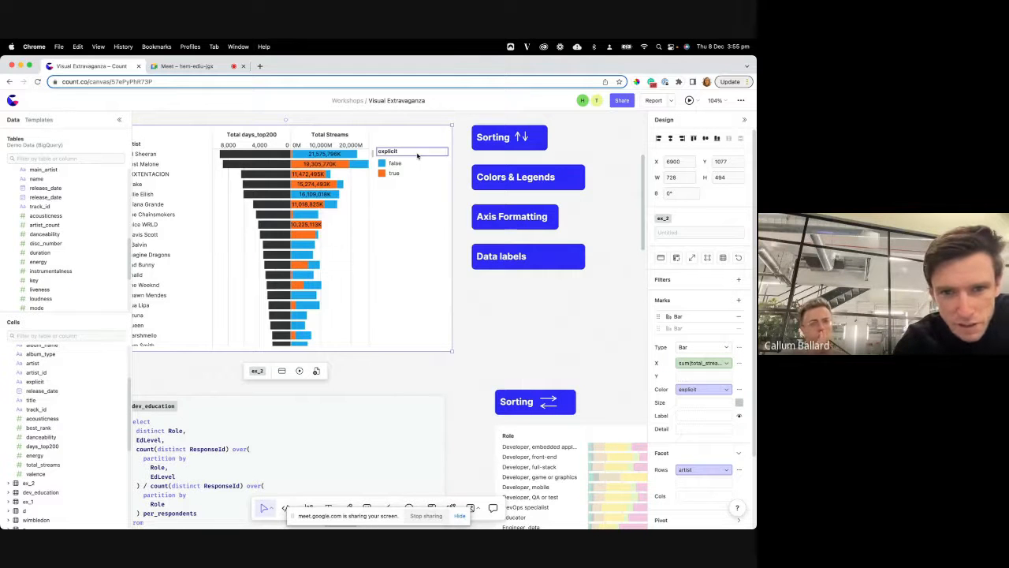
Hide the explicit legend in ex_2 and turn it back on.
right_click(419, 154)
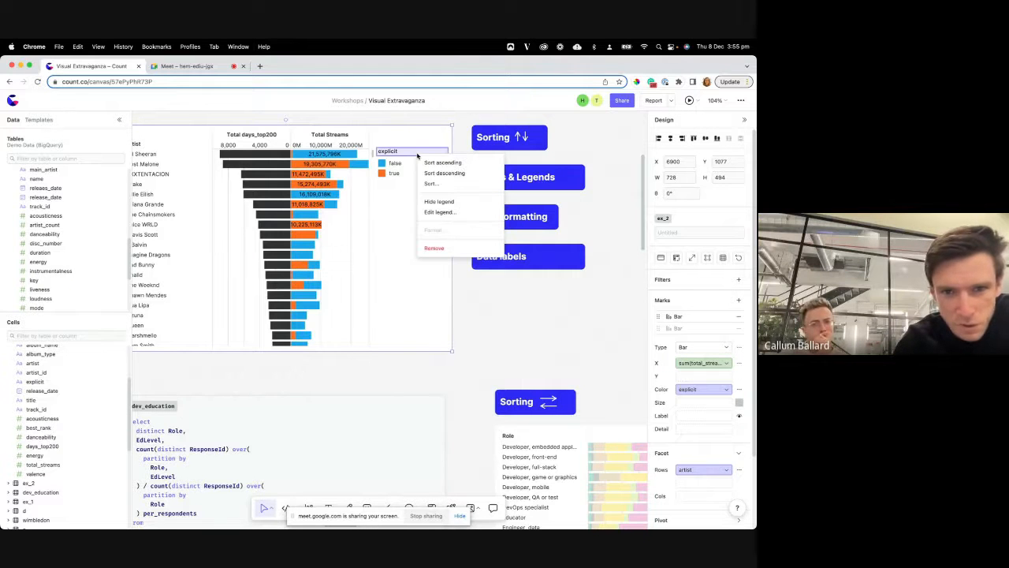
click(439, 201)
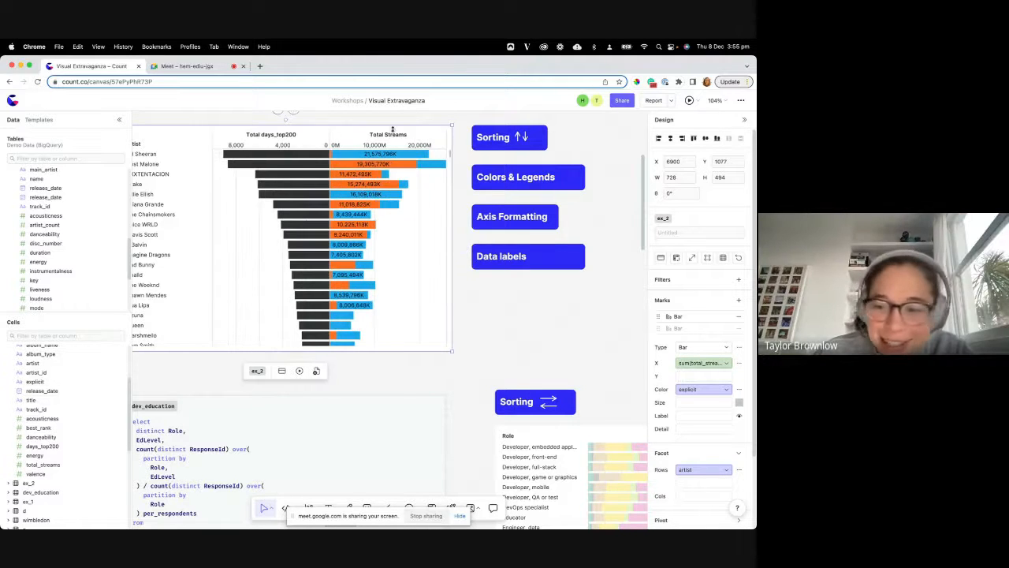
click(702, 389)
click(738, 389)
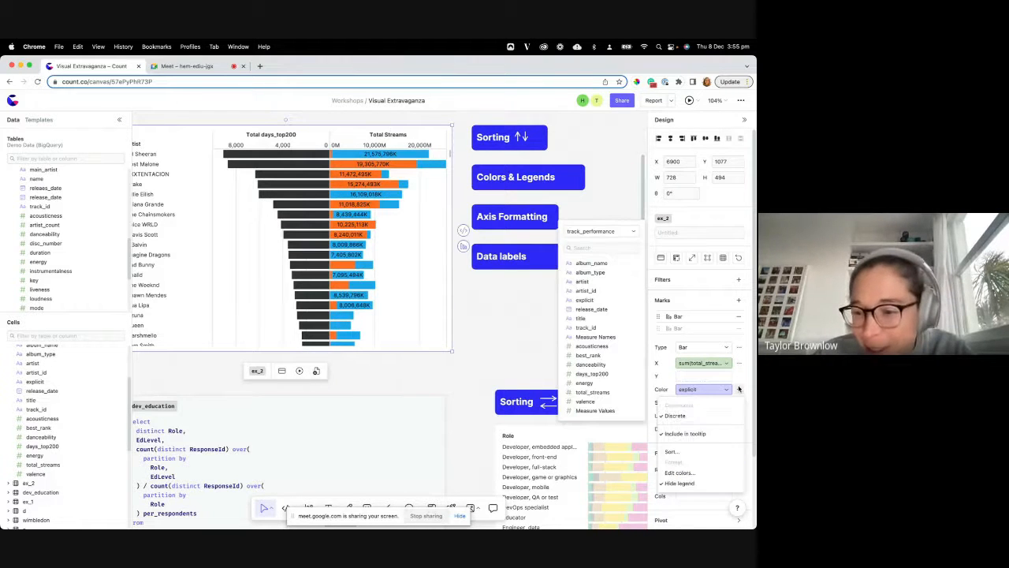
click(691, 480)
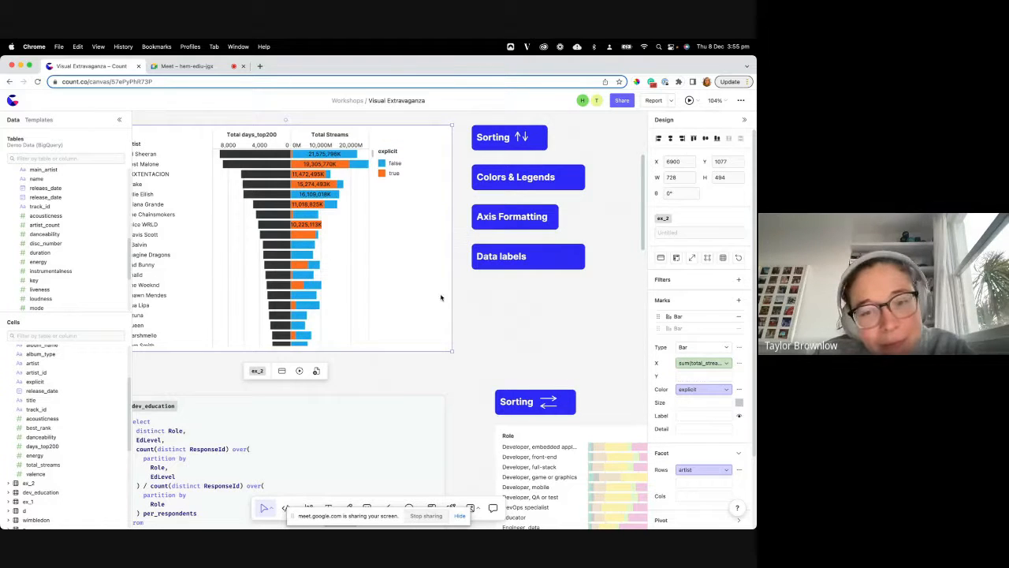
click(517, 337)
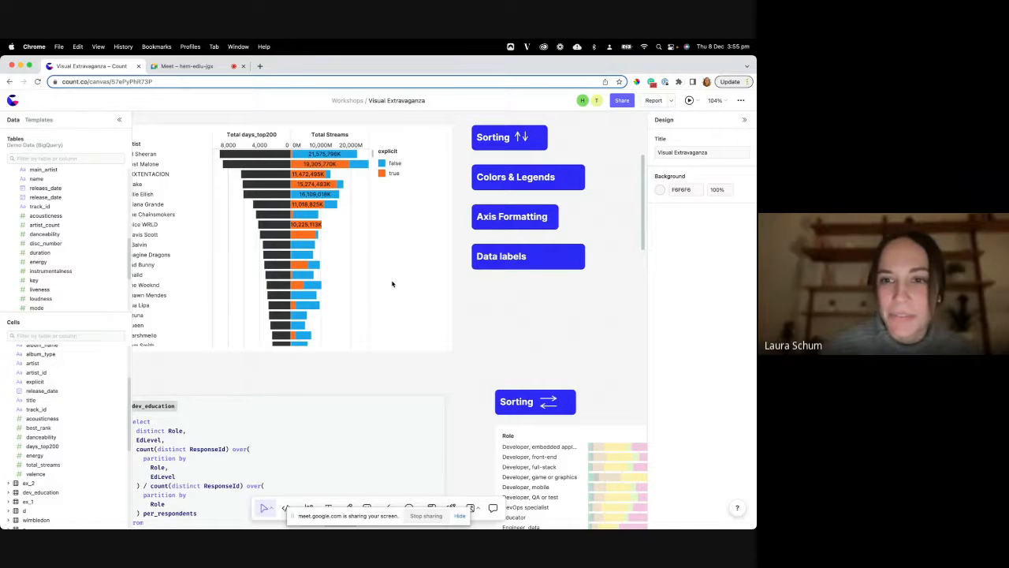
Look over the label format options for the Total days_top200 axis in ex_2.
scroll(443, 299, left, 1)
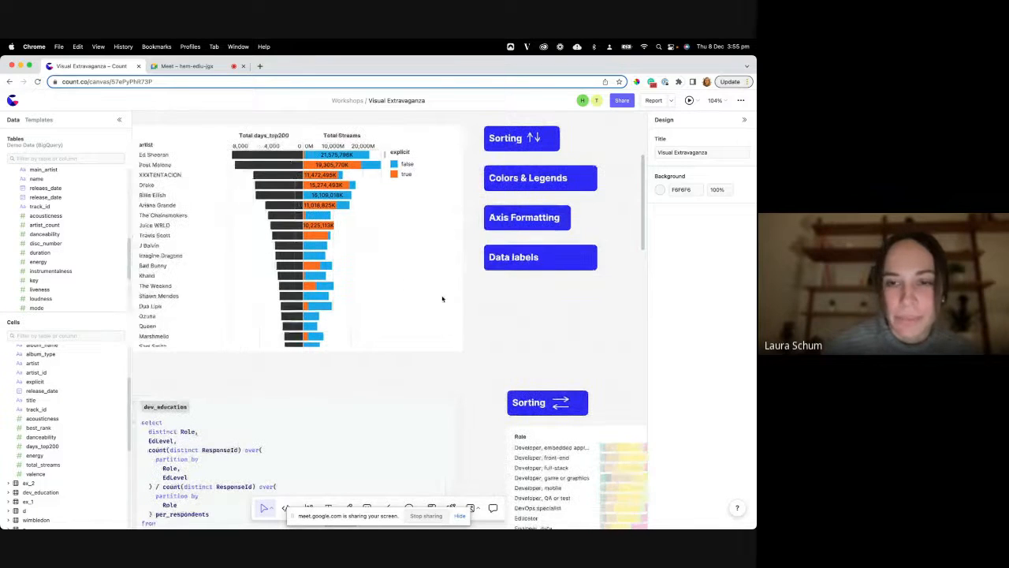
scroll(442, 299, left, 1)
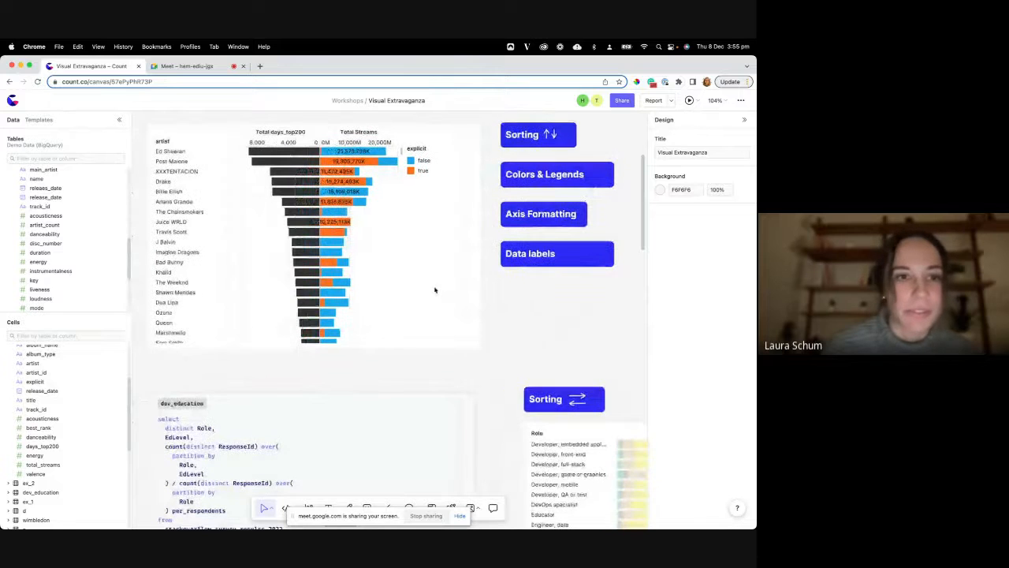
right_click(288, 138)
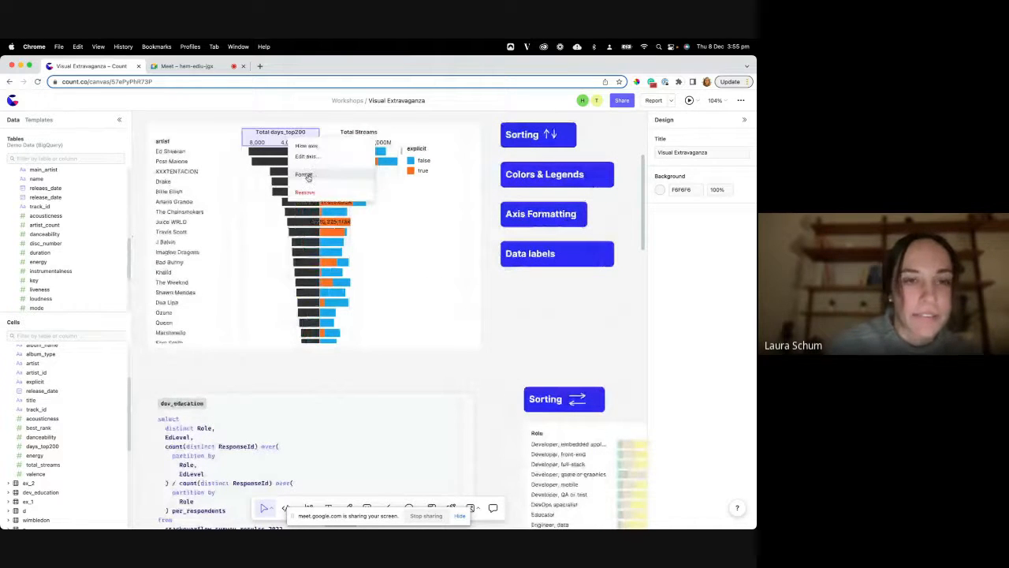
click(307, 174)
click(368, 333)
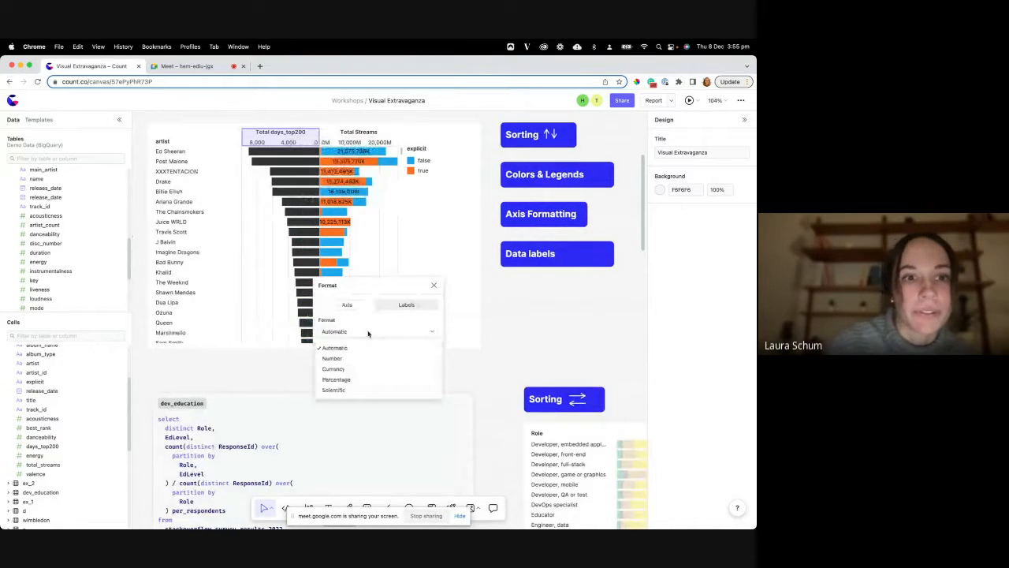
click(345, 148)
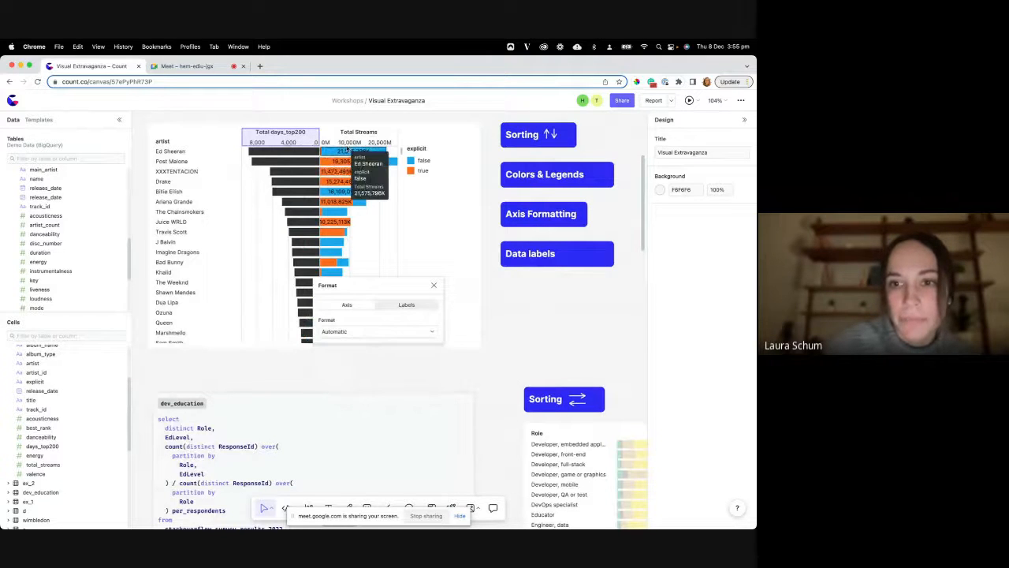
Sort the artists in ex_2 by Total Streams and set the display units of the Total Streams data labels to Billions.
click(347, 145)
right_click(347, 145)
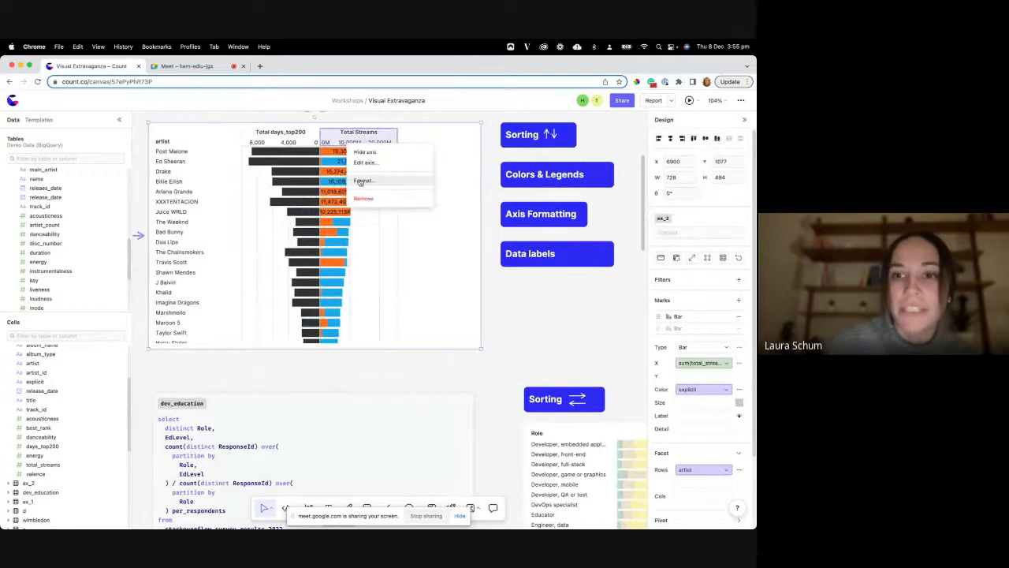
click(362, 182)
click(401, 260)
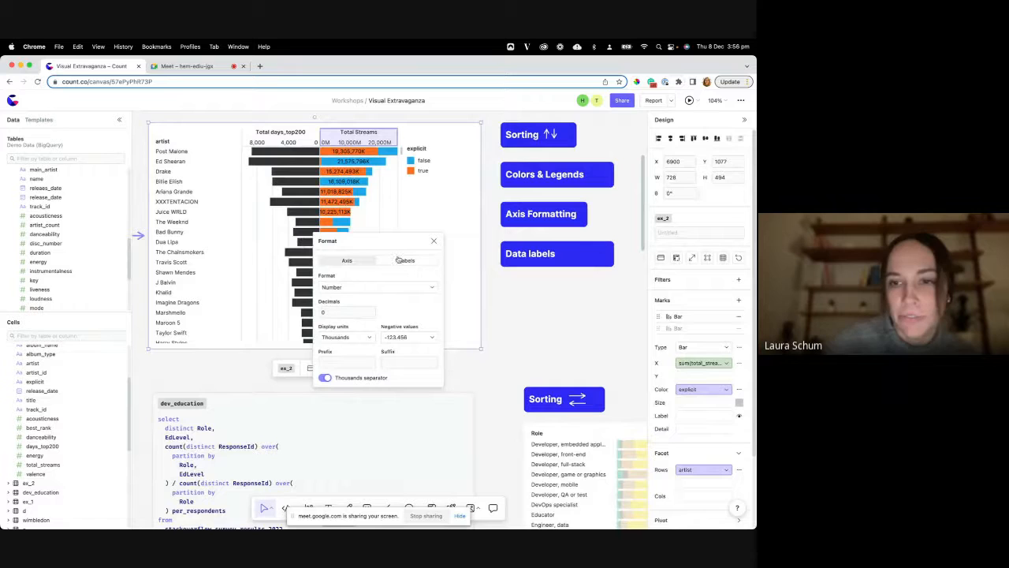
click(356, 334)
click(358, 338)
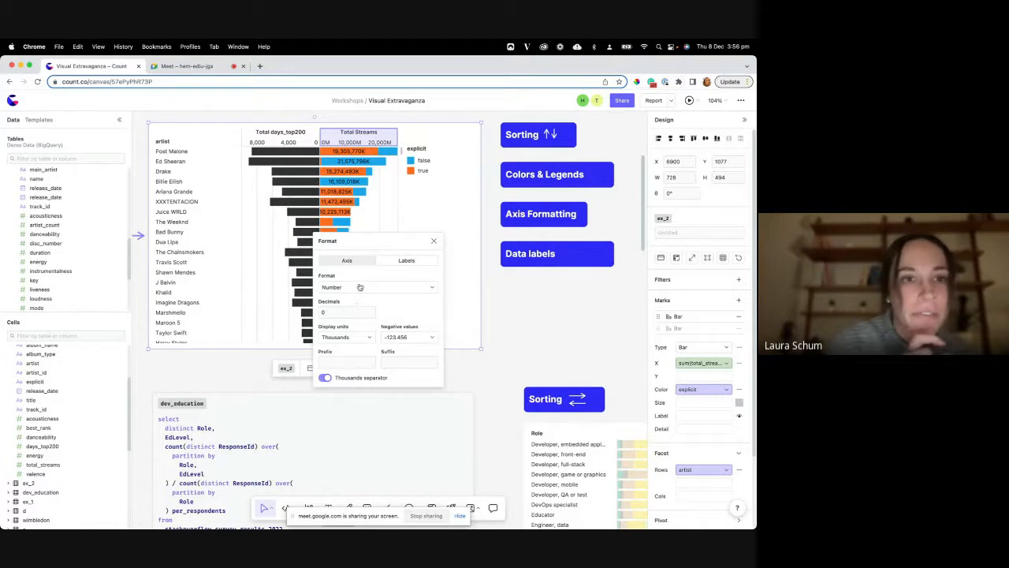
click(347, 339)
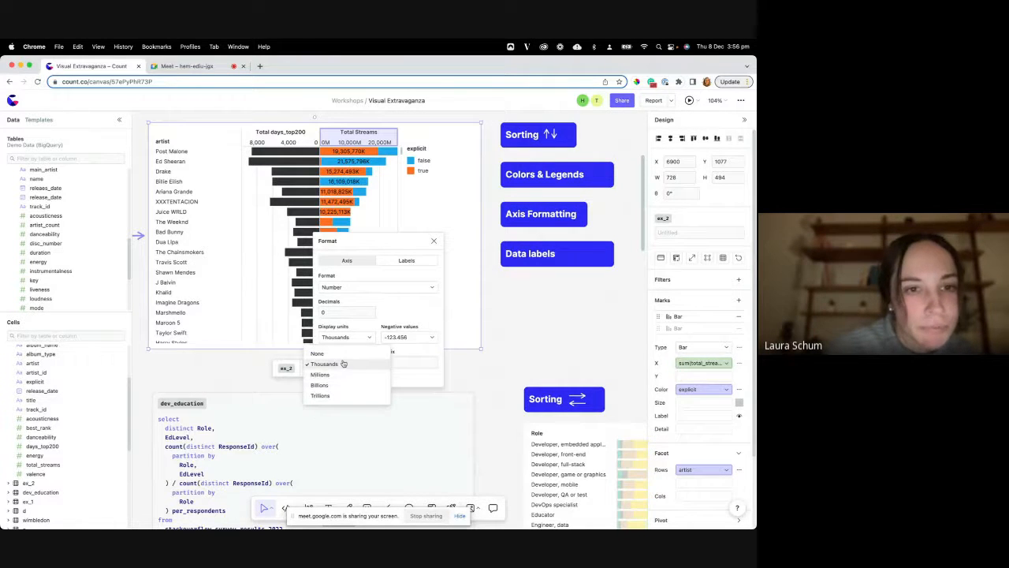
click(338, 375)
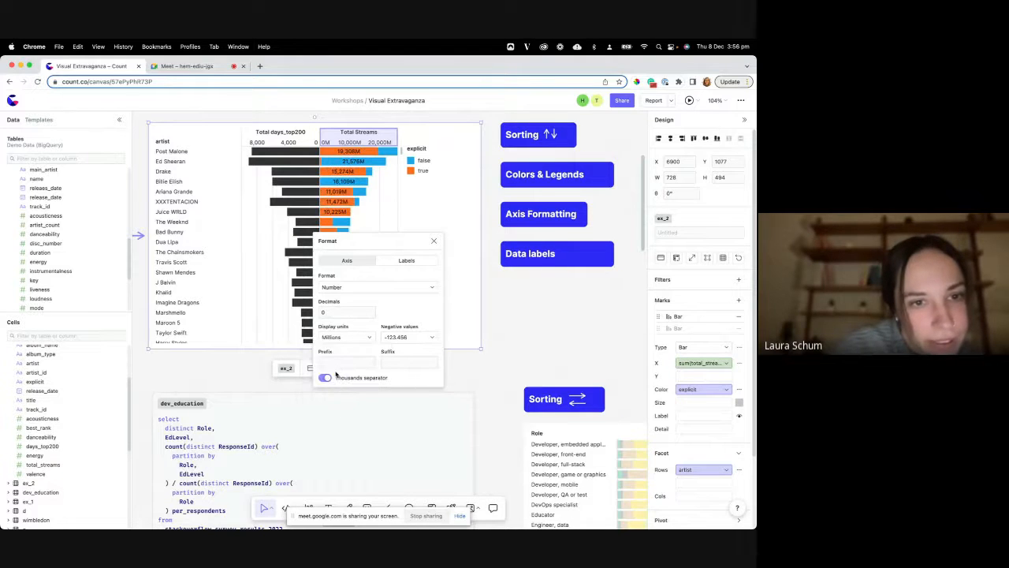
click(341, 339)
click(340, 384)
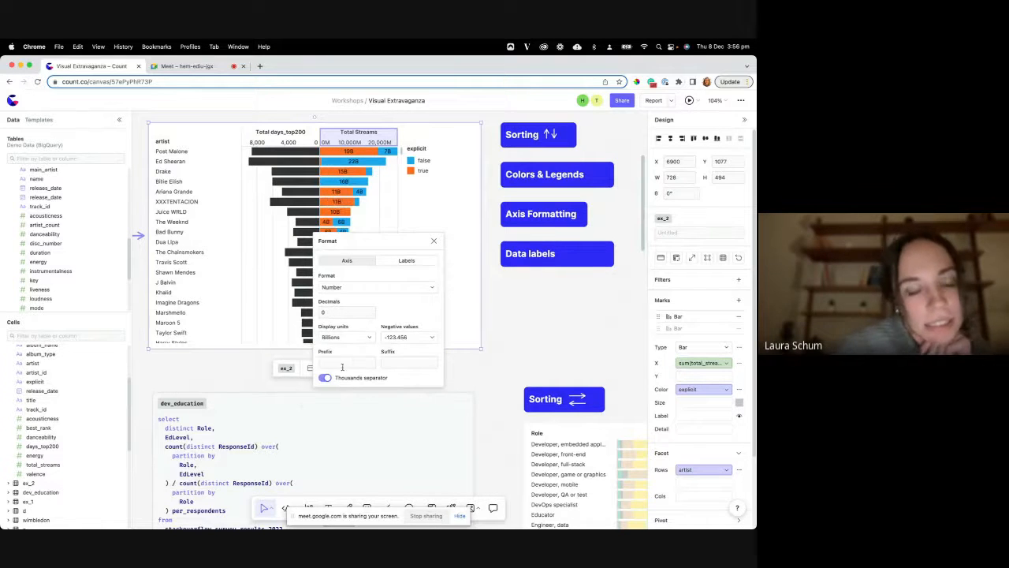
click(379, 192)
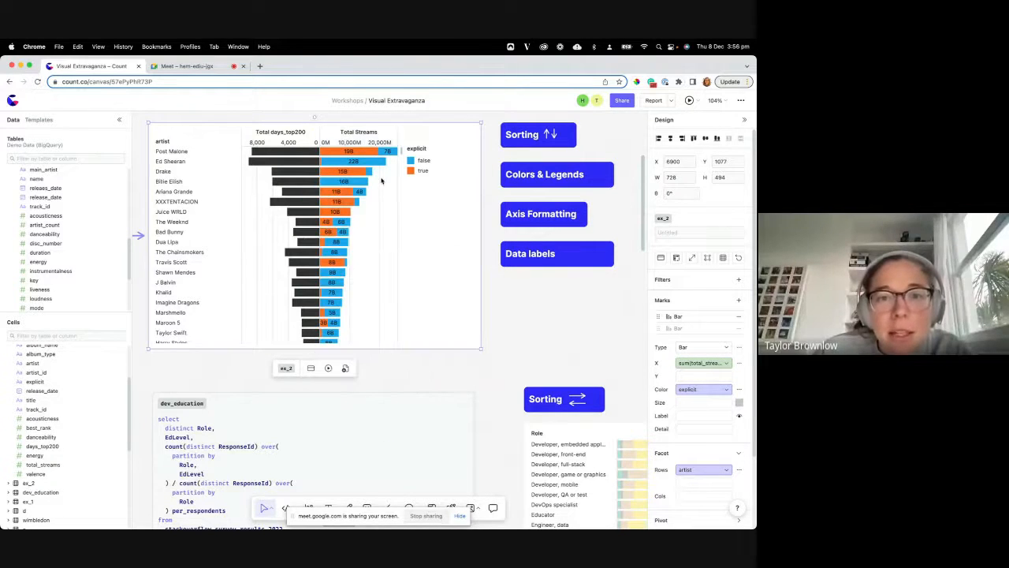
Compare the separate axis and label format settings of Total Streams in ex_2.
click(363, 135)
click(384, 177)
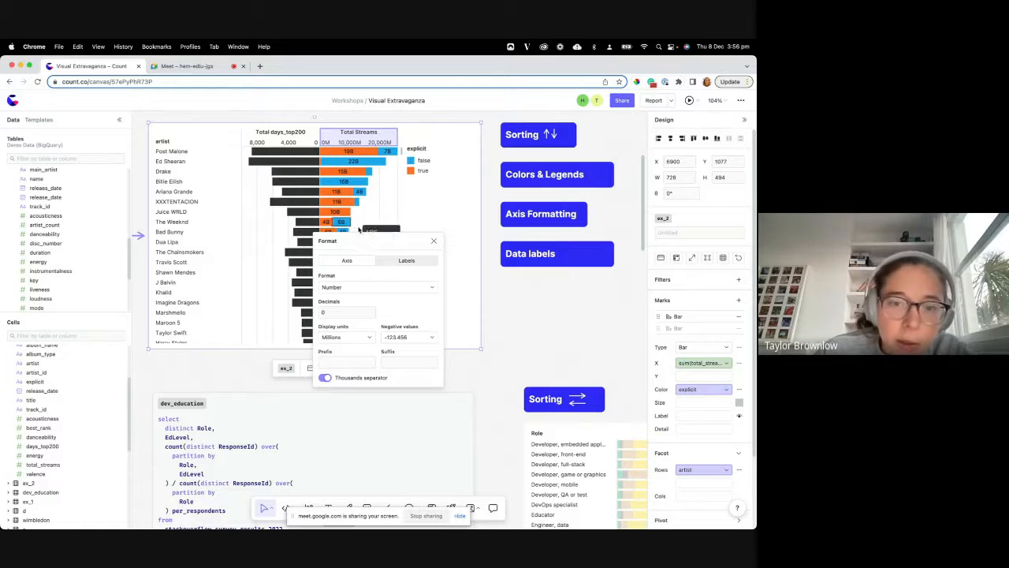
click(396, 265)
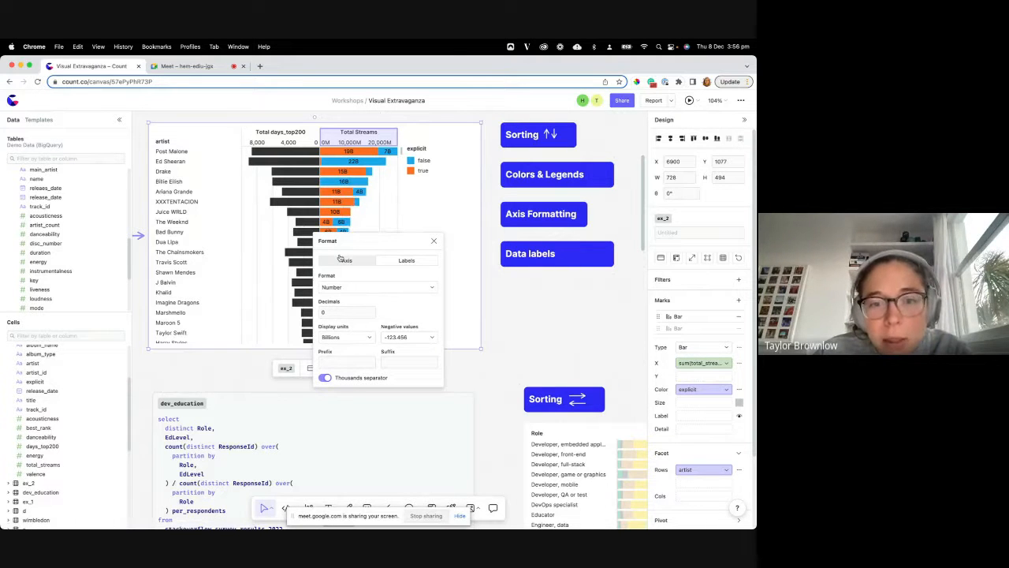
click(334, 288)
click(335, 276)
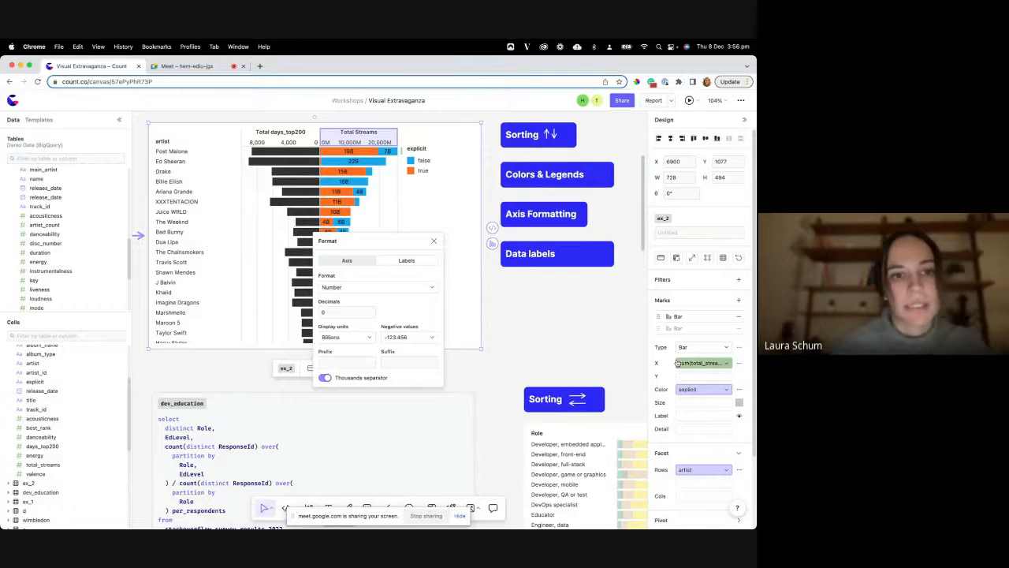
click(391, 195)
Label the total_streams bars in ex_2 with explicit, remove that label field again and revisit the label options.
click(700, 416)
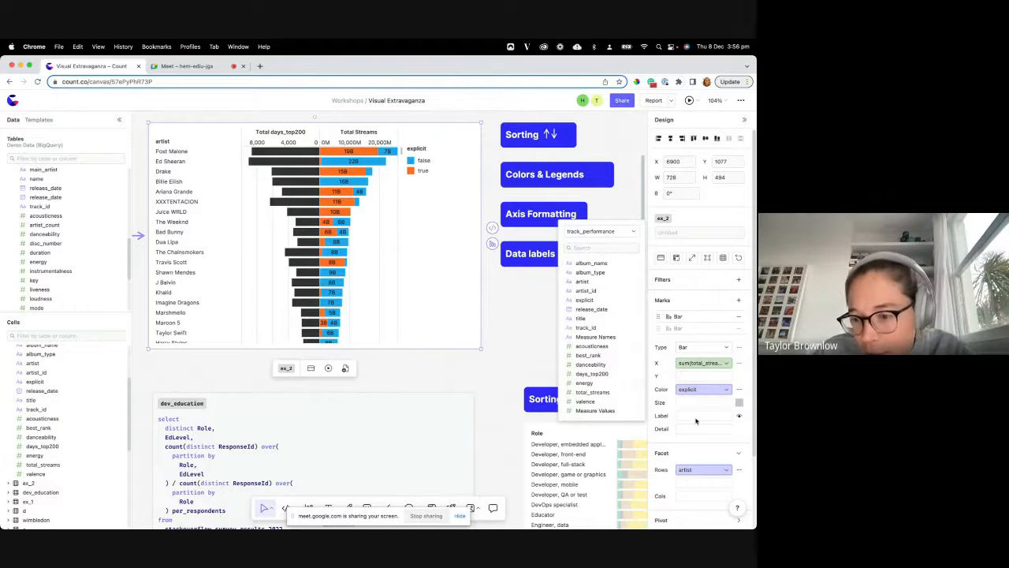
drag(584, 300, 679, 417)
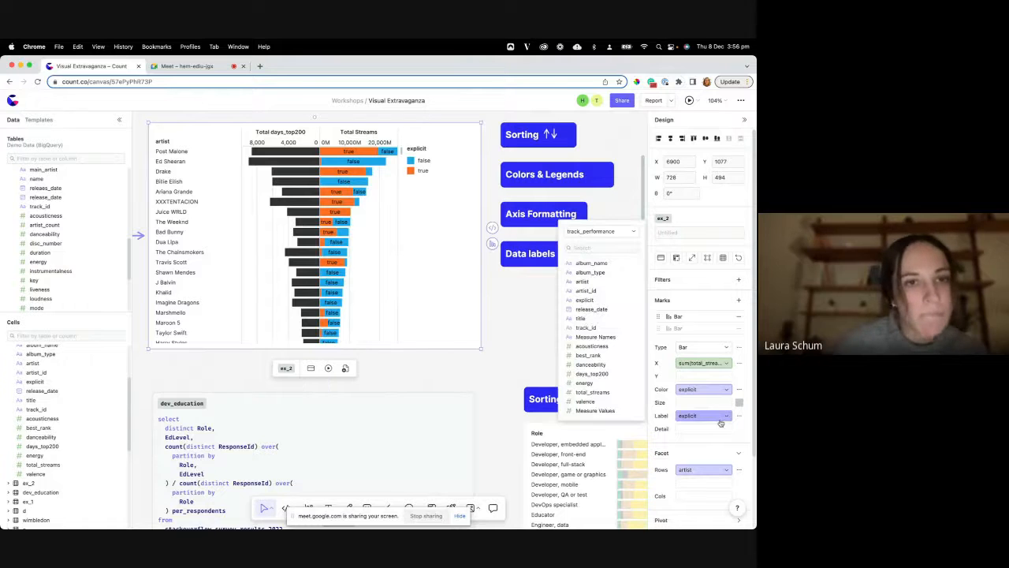
drag(717, 418, 541, 362)
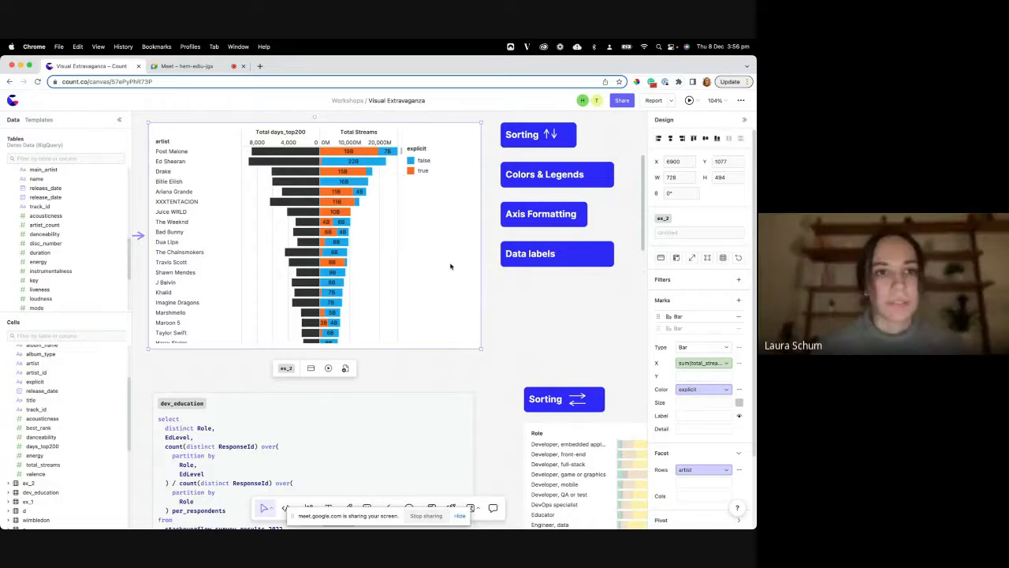
click(702, 416)
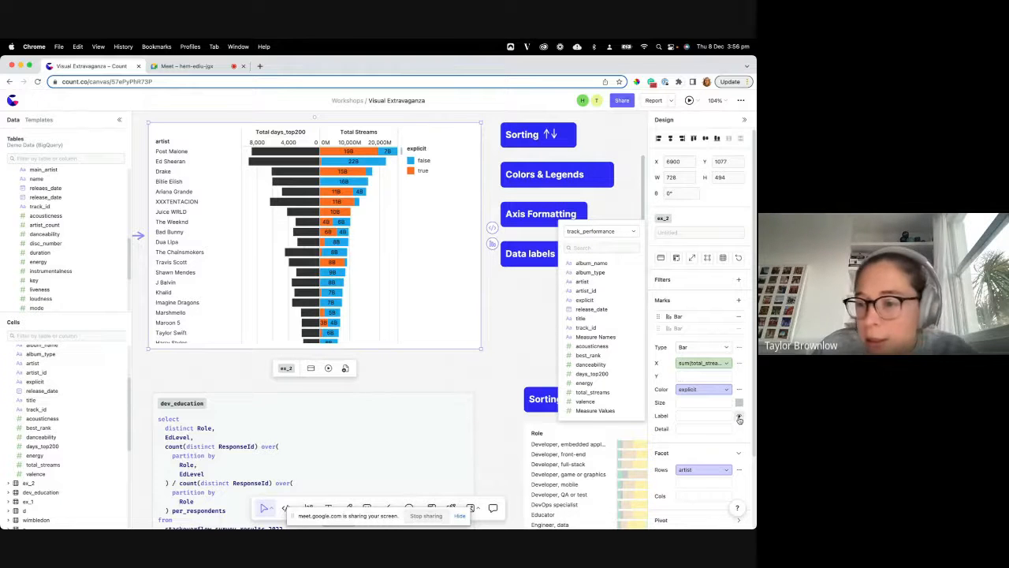
click(369, 247)
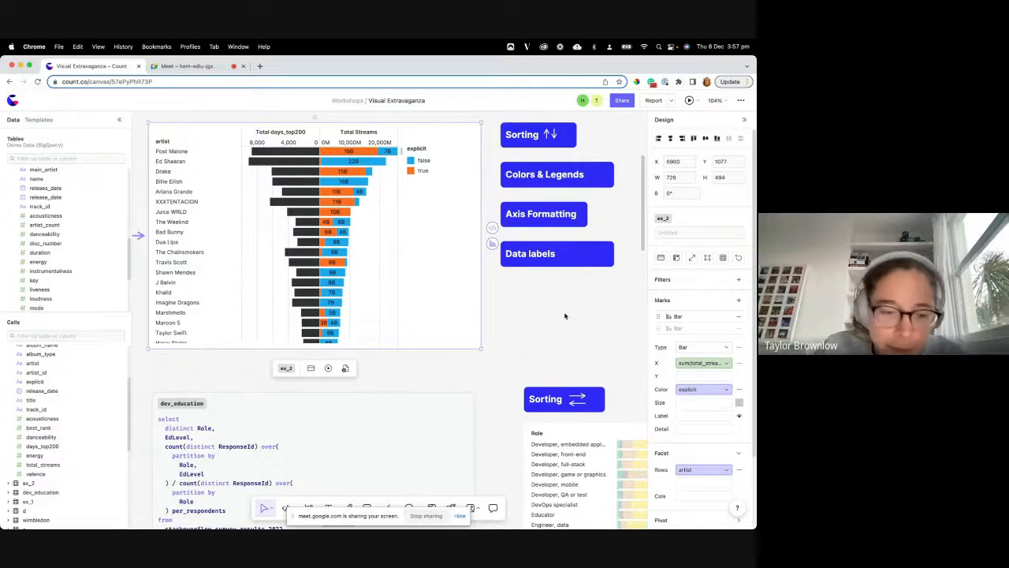
Select the ex_1 chart and examine the manual sort order of its EdLevel colour field.
scroll(541, 311, down, 5)
scroll(476, 263, down, 5)
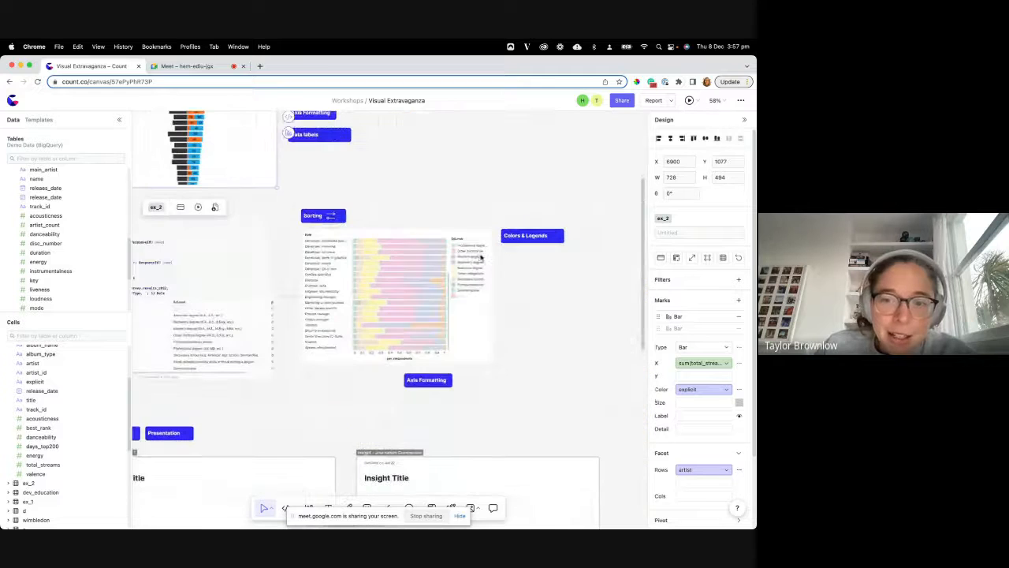
scroll(384, 263, up, 6)
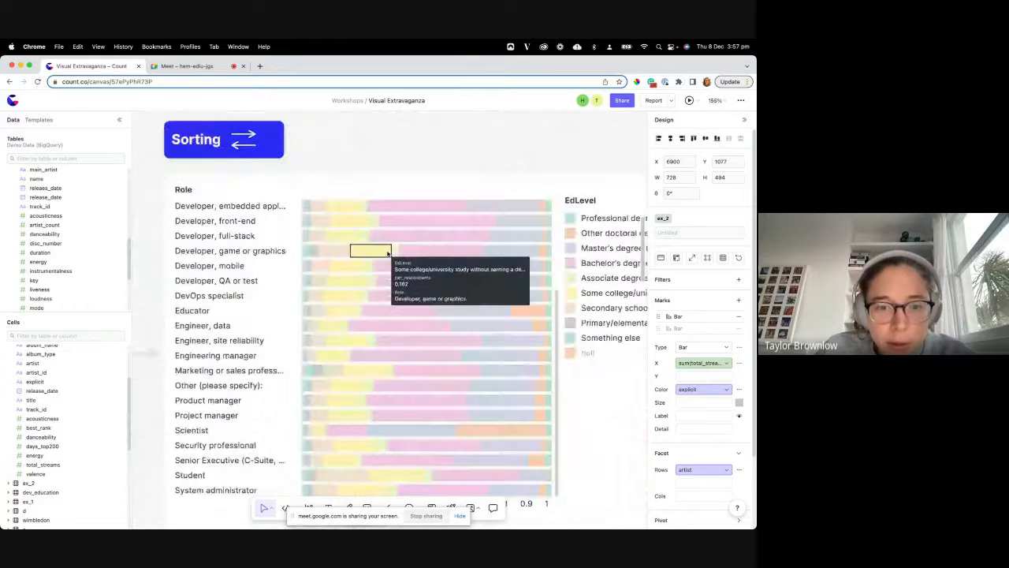
scroll(402, 236, down, 3)
click(402, 236)
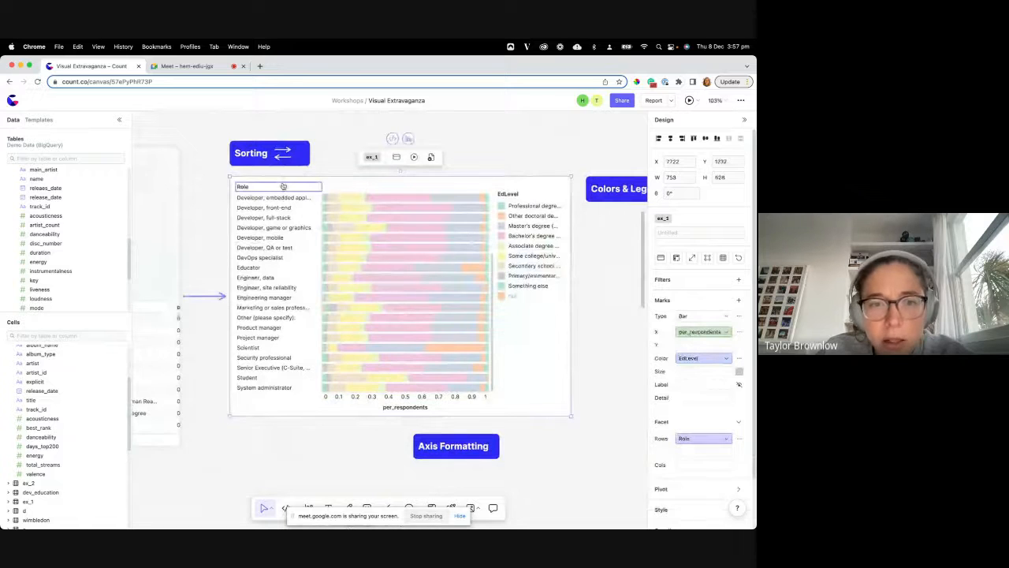
scroll(625, 199, right, 2)
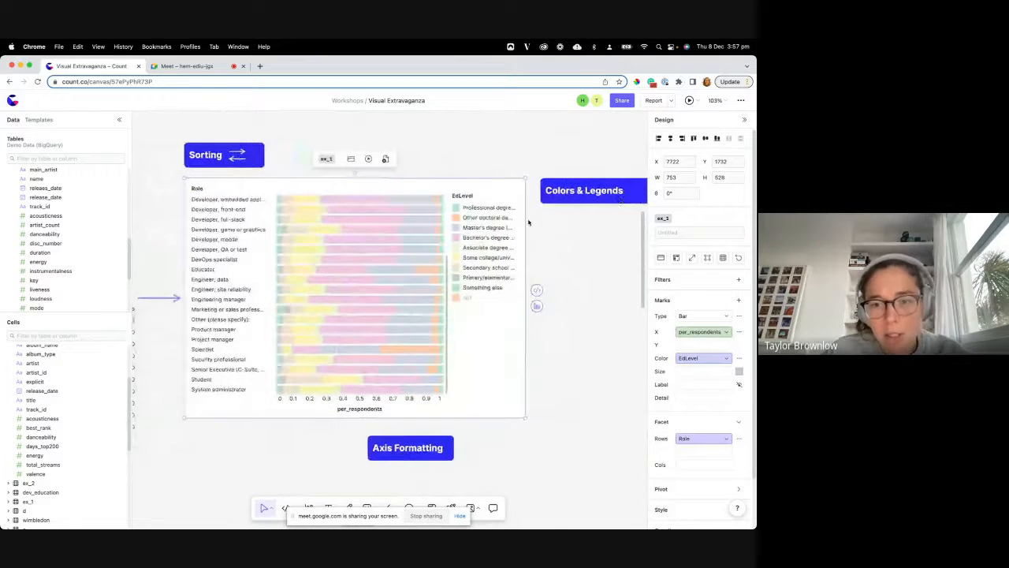
scroll(512, 315, down, 1)
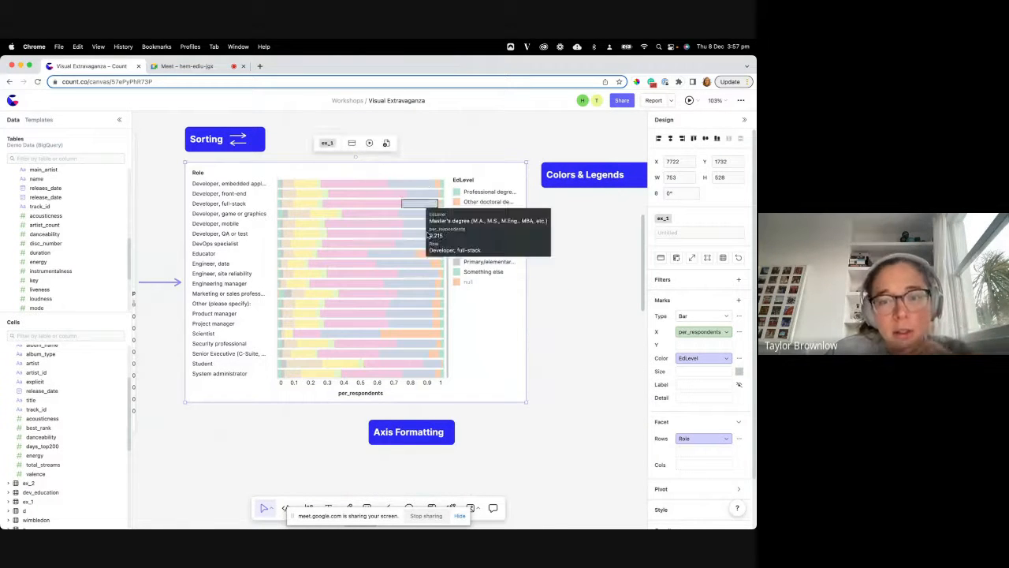
mouse_move(658, 371)
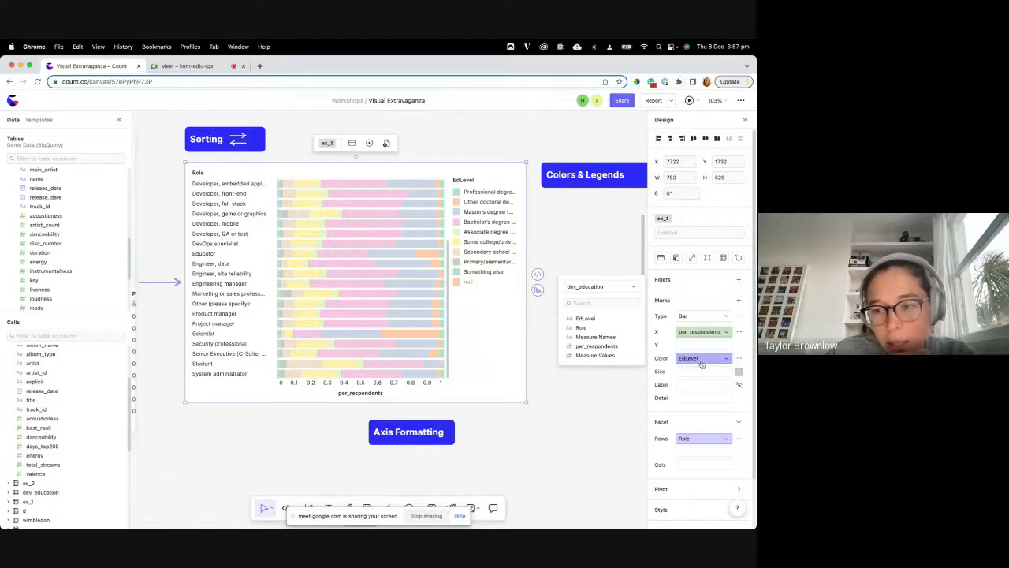
click(739, 359)
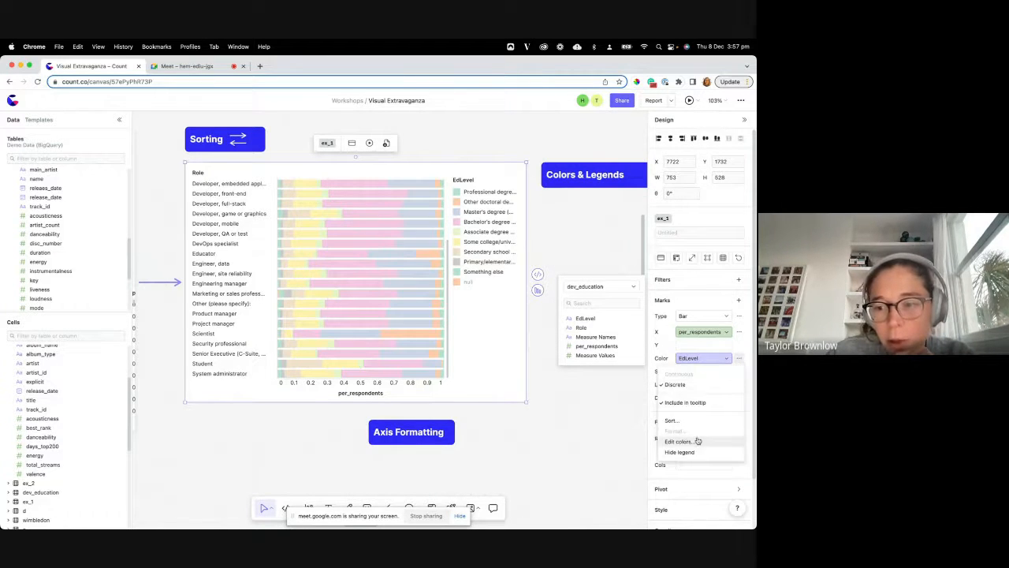
click(676, 421)
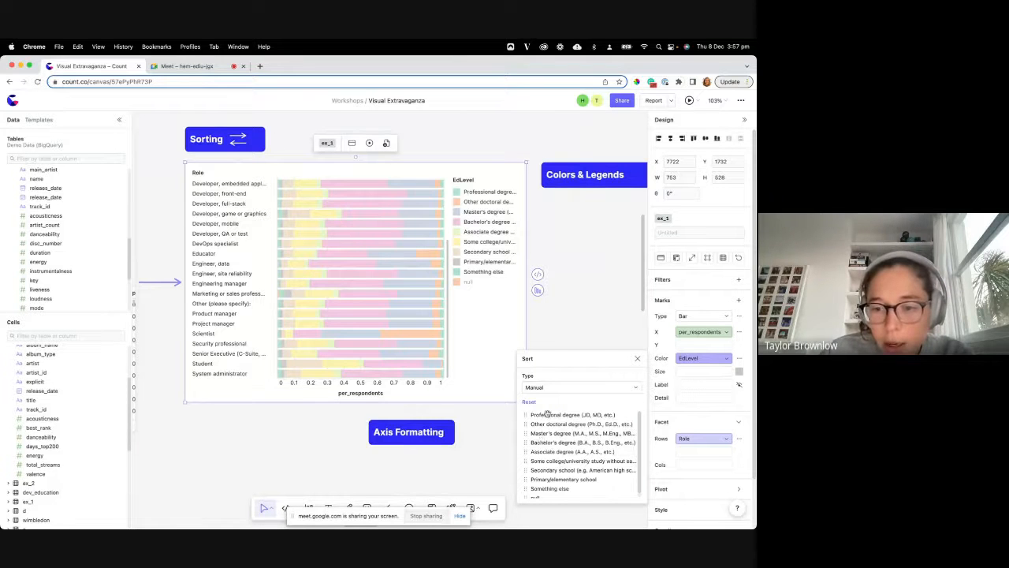
mouse_move(548, 414)
mouse_down()
mouse_move(544, 425)
mouse_move(544, 415)
mouse_up()
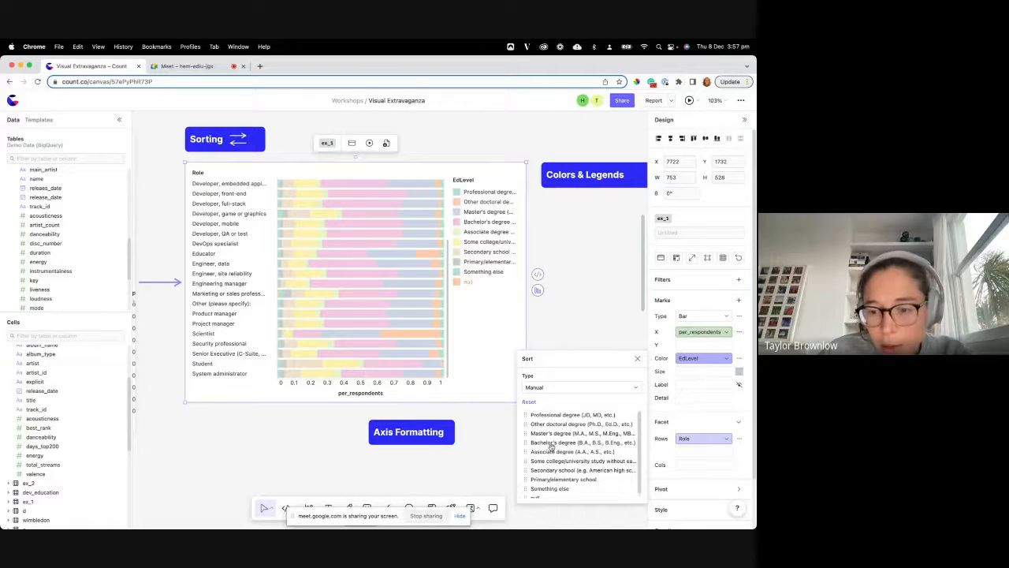
click(563, 387)
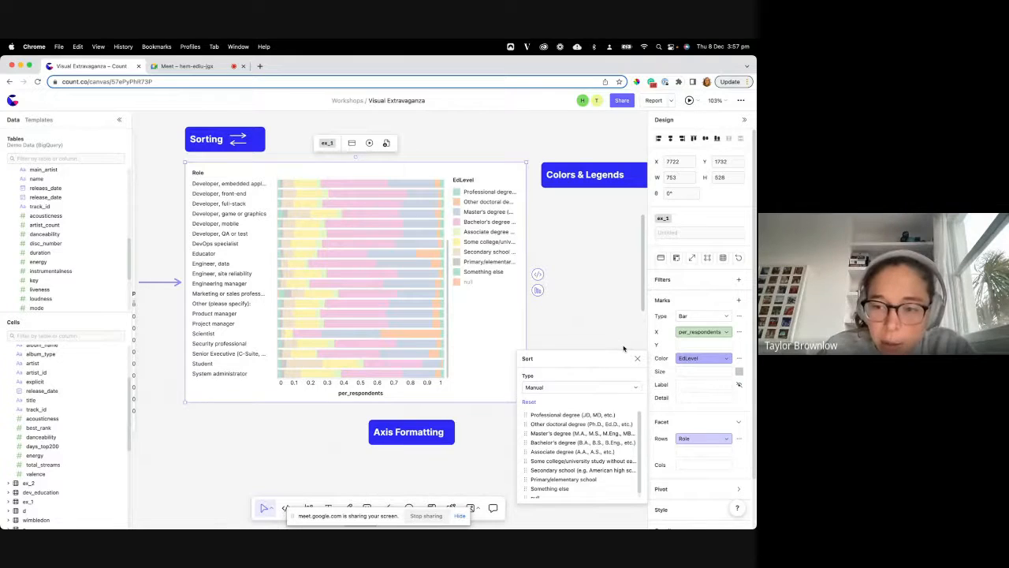
Review the field options and sort settings of the EdLevel colour field in ex_1 and close them without changes.
click(739, 359)
click(741, 361)
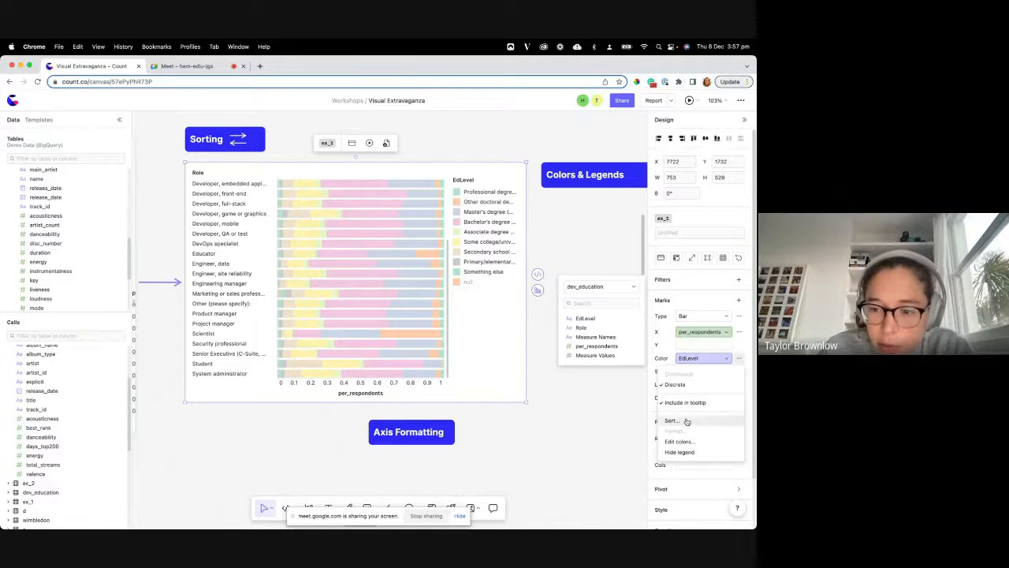
click(676, 418)
click(738, 346)
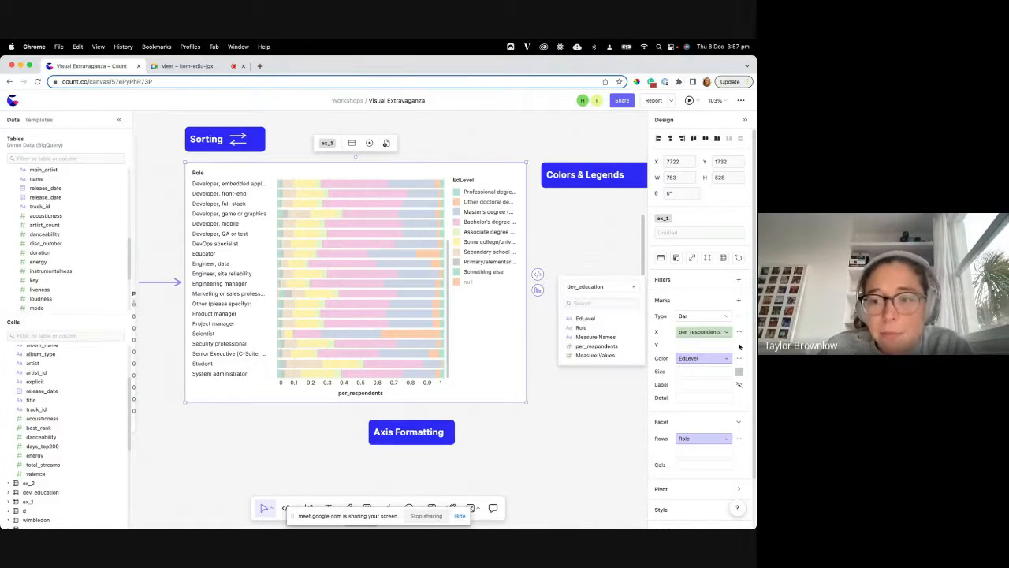
click(487, 349)
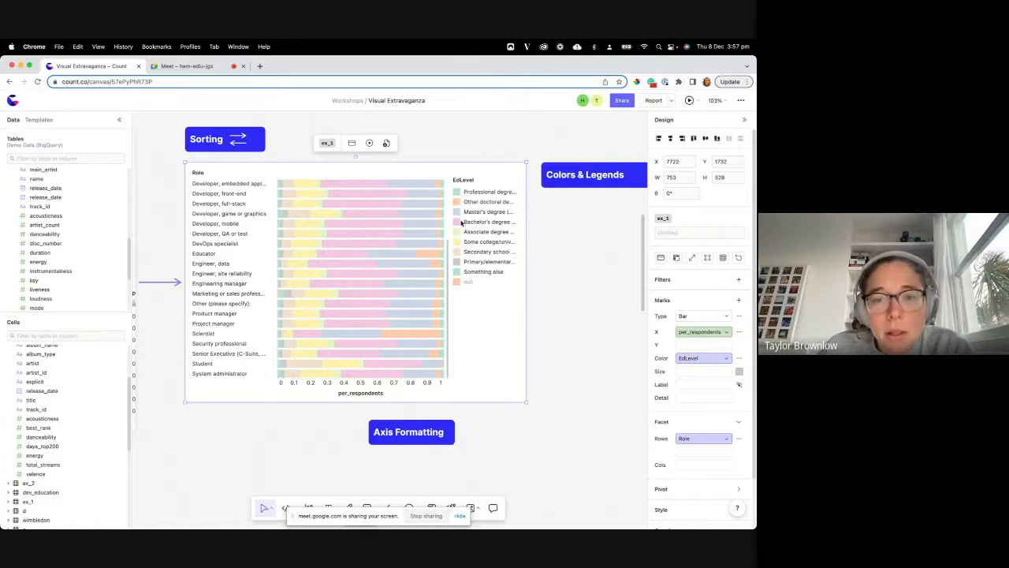
Format the per_respondents axis of ex_1 as Percentage.
right_click(360, 384)
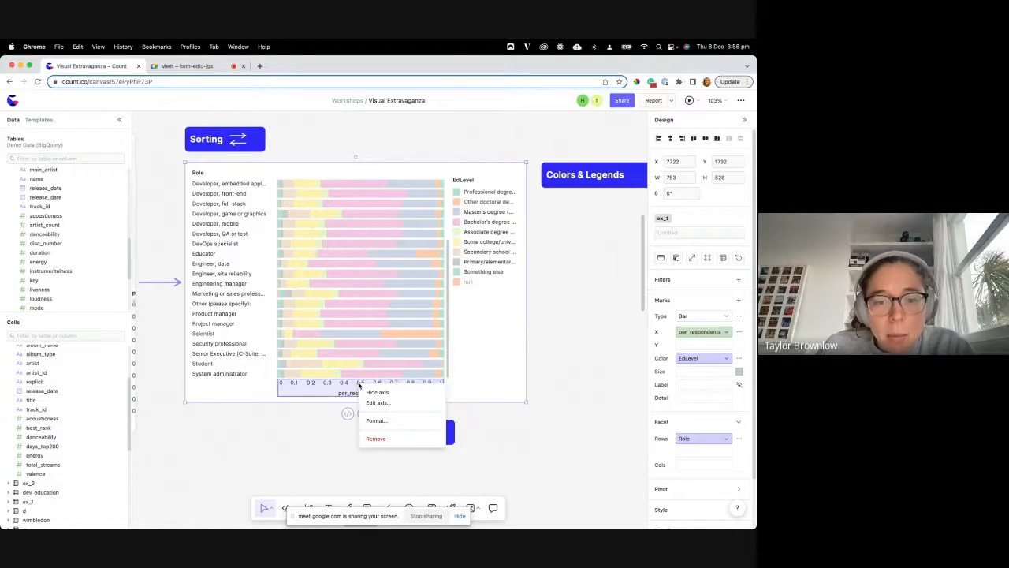
click(376, 421)
click(354, 338)
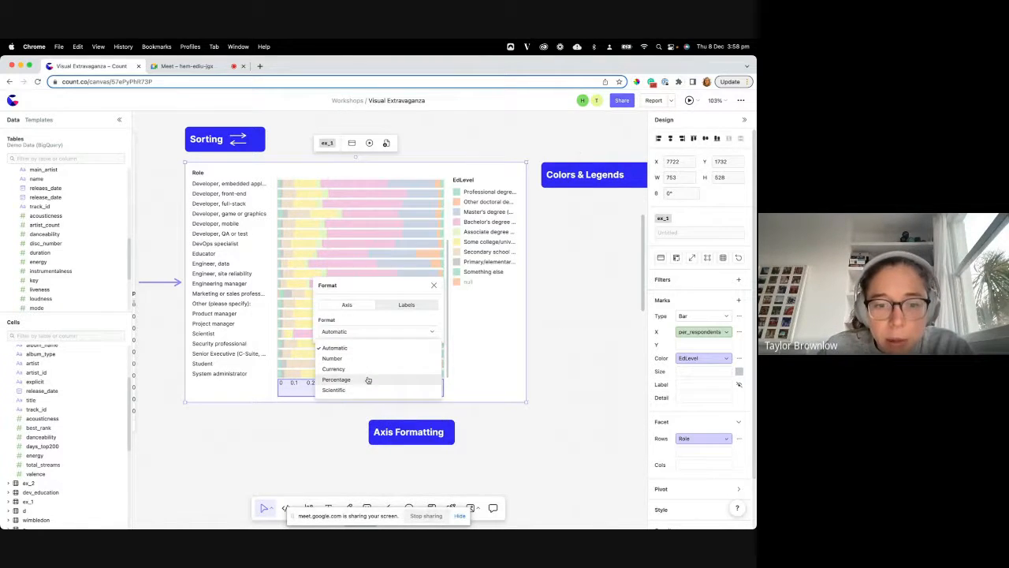
click(368, 380)
click(281, 428)
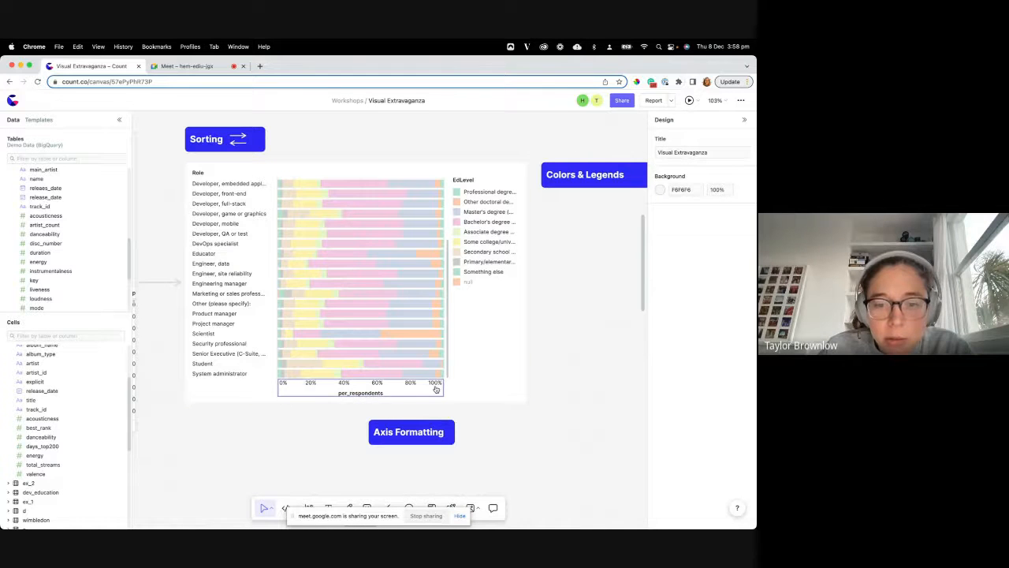
Enlarge the Role facet rows of ex_1 by their divider, and shrink them again to a compact height that fits Academic researcher through Educator.
click(197, 170)
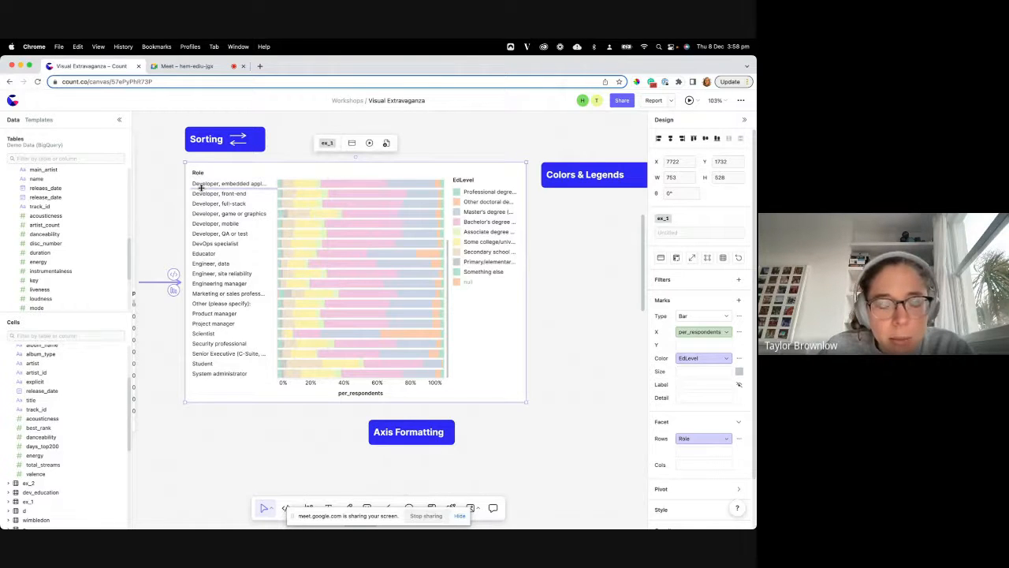
drag(201, 188, 216, 312)
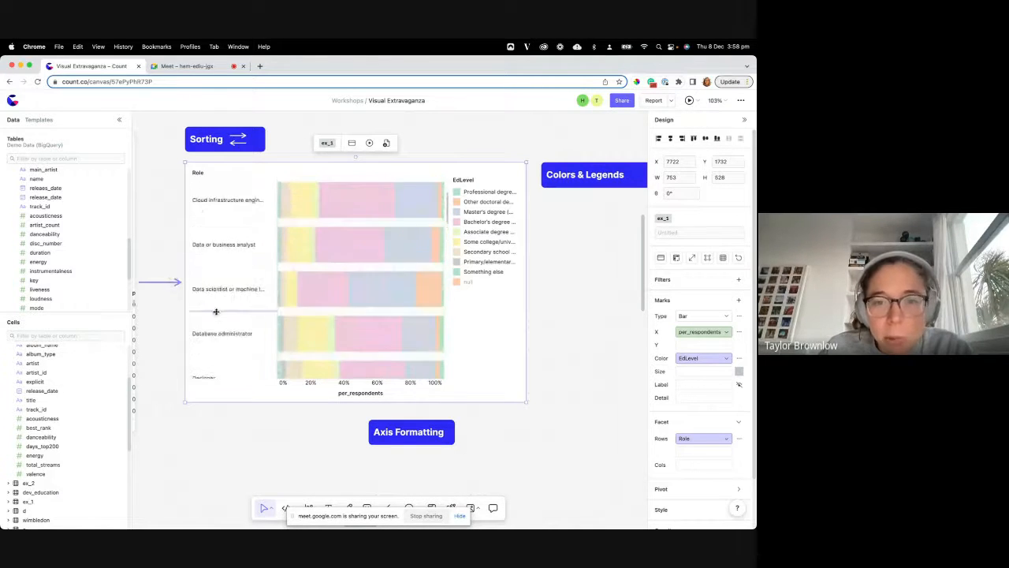
scroll(316, 308, up, 2)
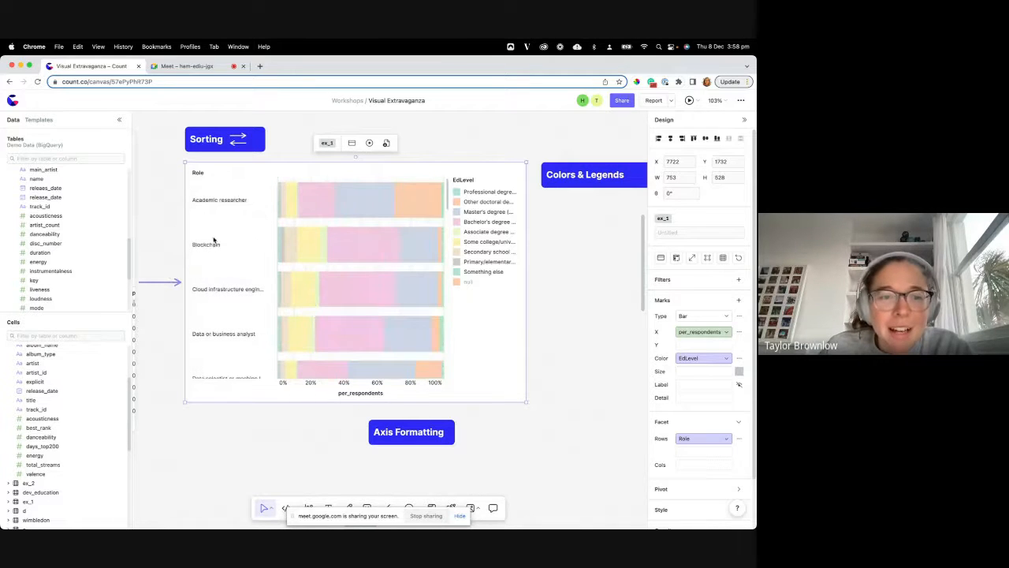
drag(209, 222, 204, 187)
Open the axis settings of the per_respondents axis in ex_1.
right_click(351, 388)
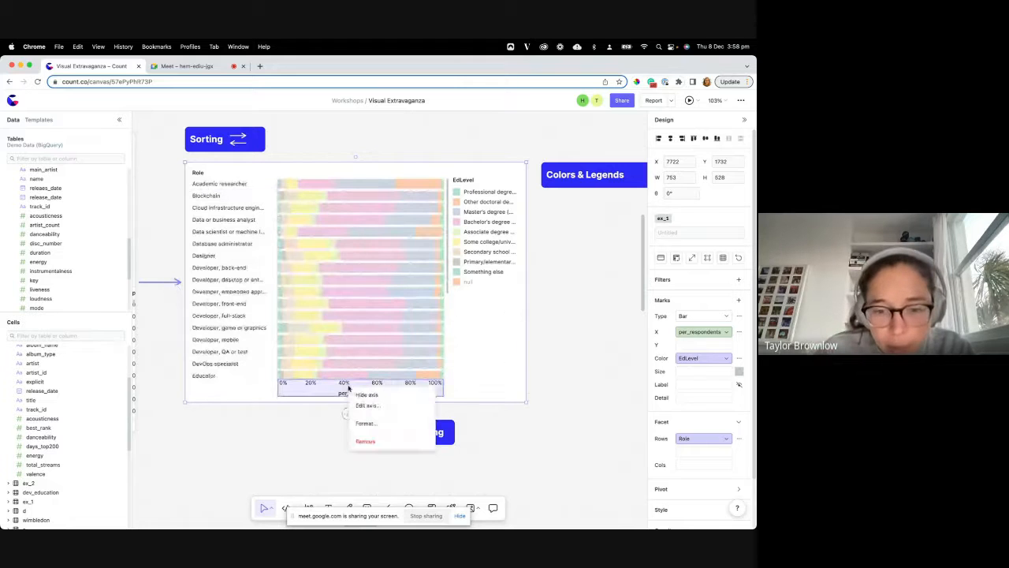
click(367, 405)
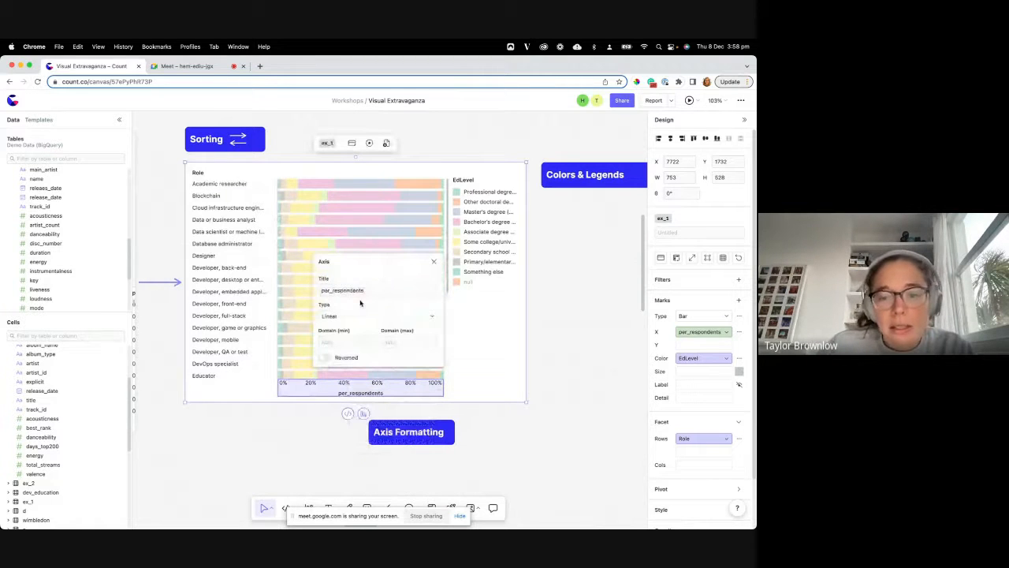
Set the title of the chart's x-axis to "% respondents".
click(371, 290)
text(%)
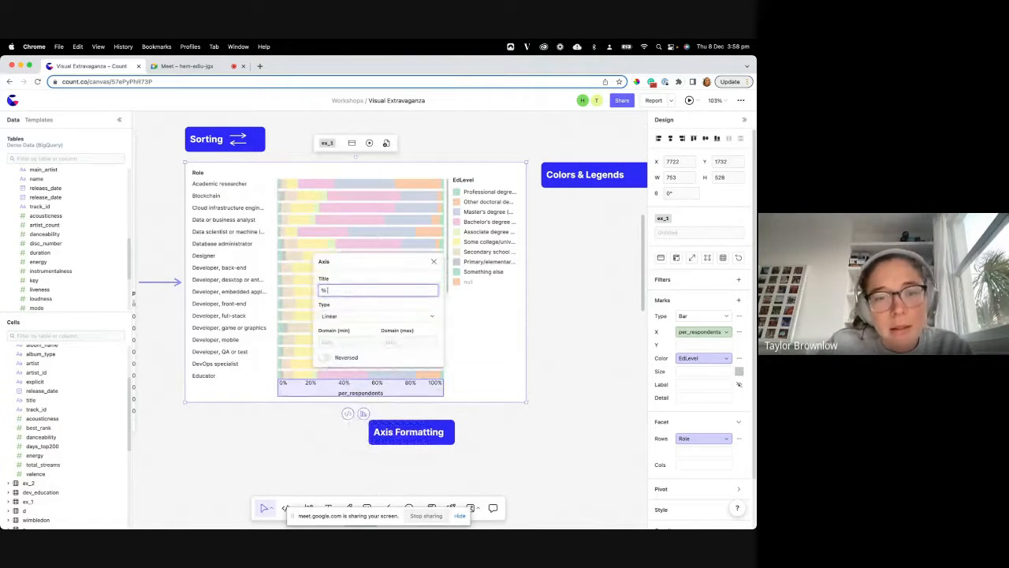
text( respondents)
key(Return)
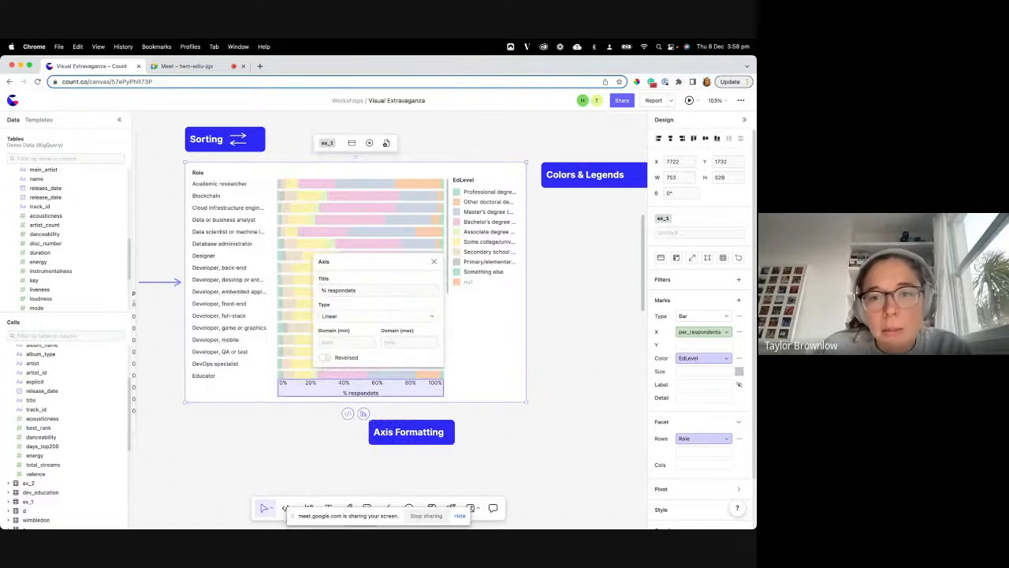
Hide the EdLevel legend and turn on data labels for the bars.
click(465, 180)
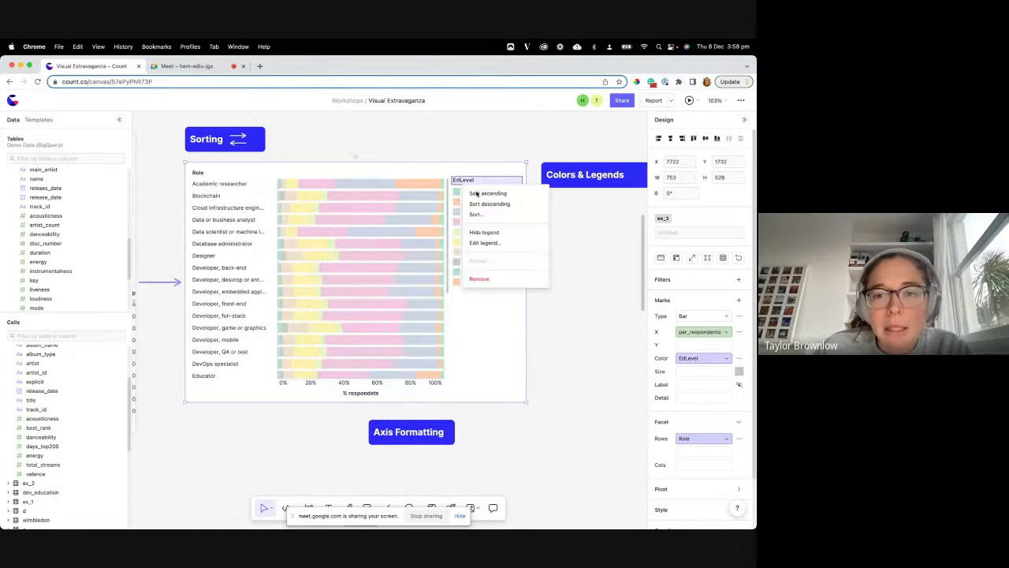
click(484, 233)
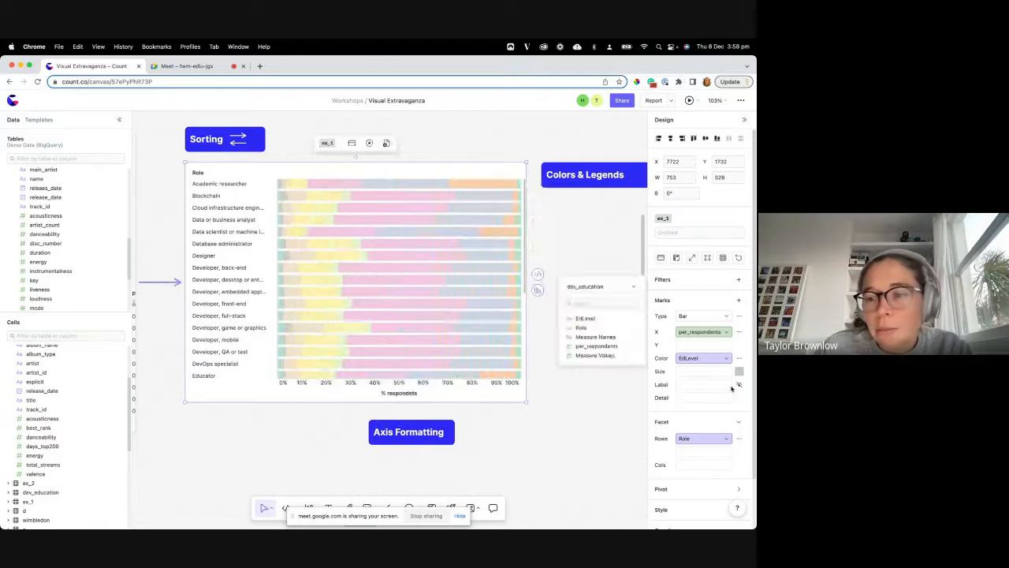
click(737, 384)
Assign EdLevel as the bars' label field and widen the chart to 1349.
drag(527, 312, 628, 311)
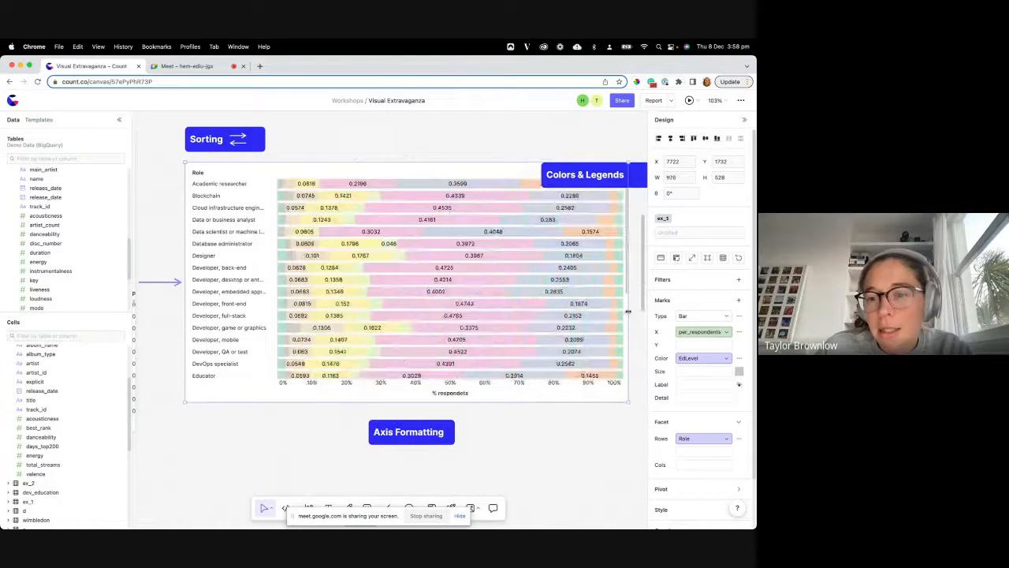
scroll(628, 311, down, 1)
drag(585, 319, 648, 352)
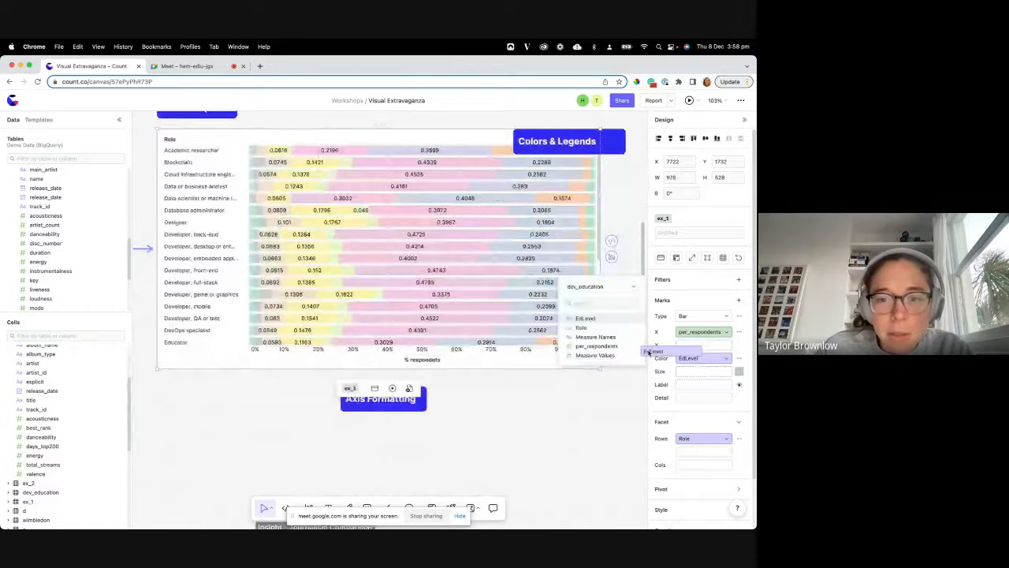
drag(649, 352, 703, 385)
scroll(394, 239, down, 3)
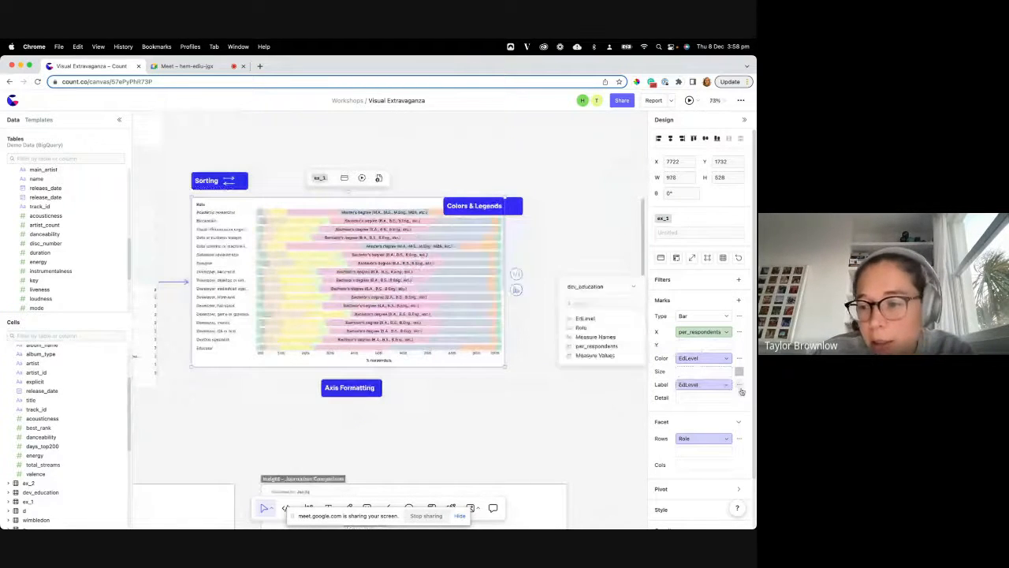
drag(505, 336, 622, 302)
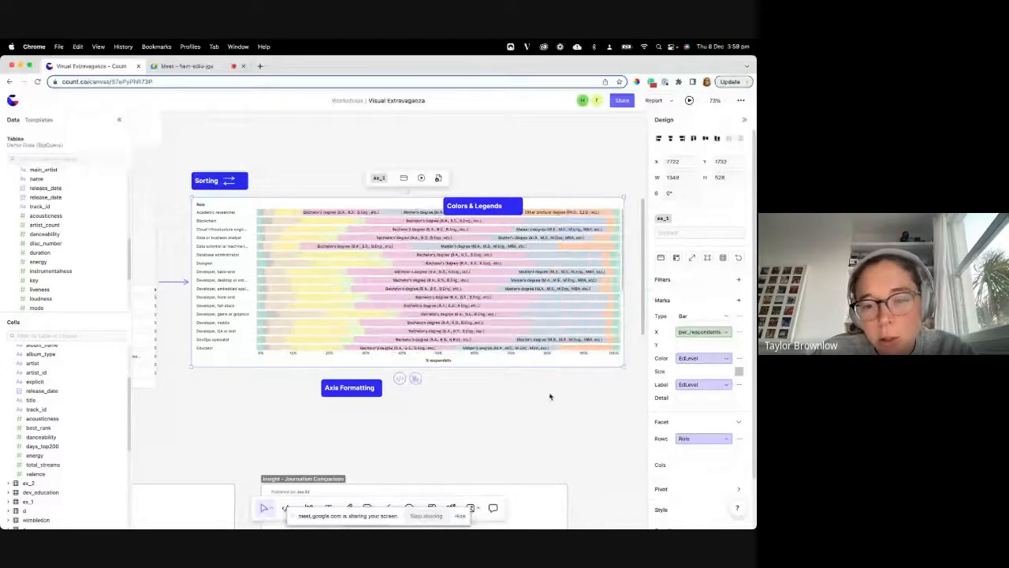
Narrow the bar chart to a width of 848.
scroll(550, 397, down, 1)
scroll(549, 396, right, 1)
click(739, 280)
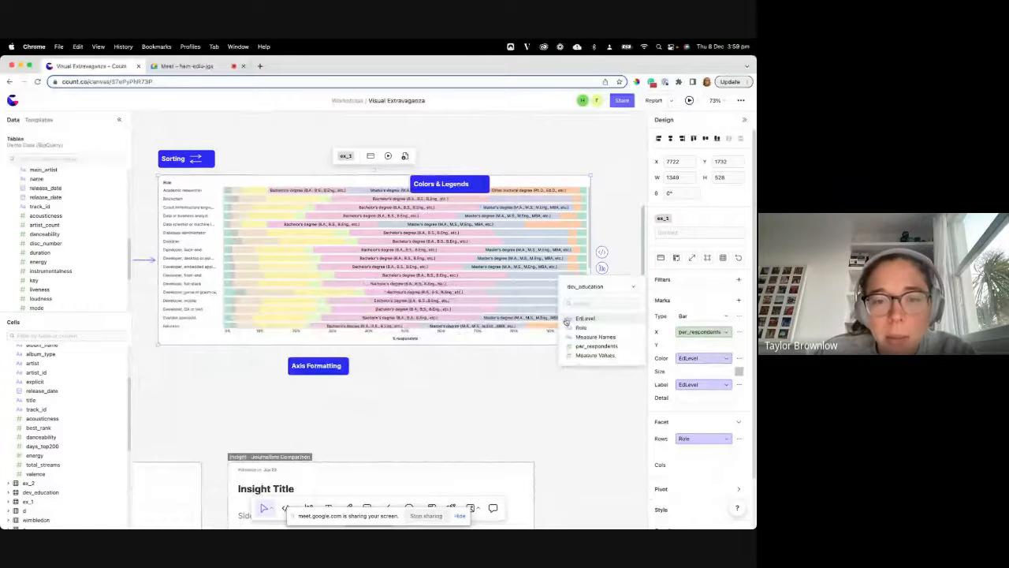
drag(590, 344, 434, 369)
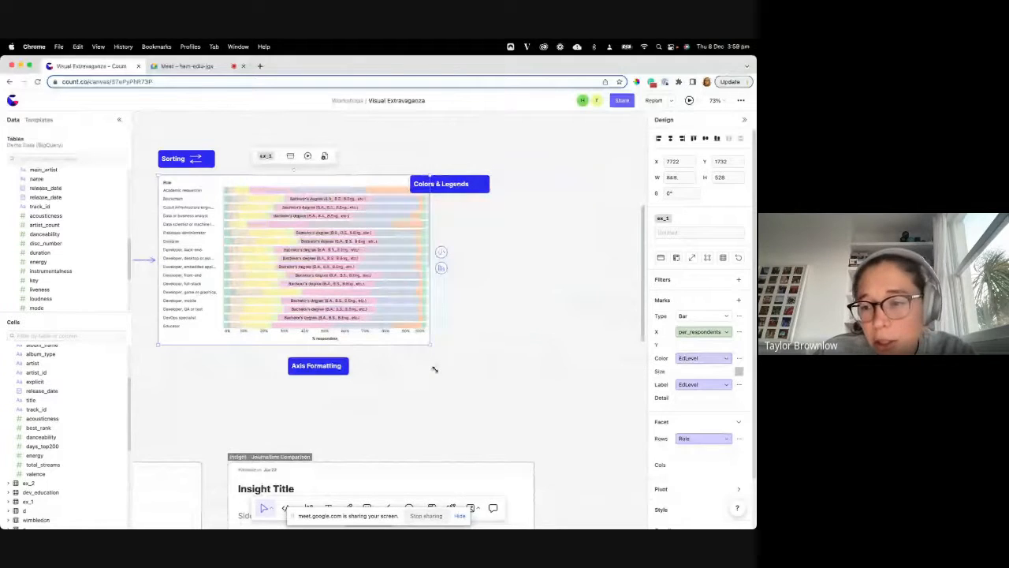
scroll(612, 311, right, 3)
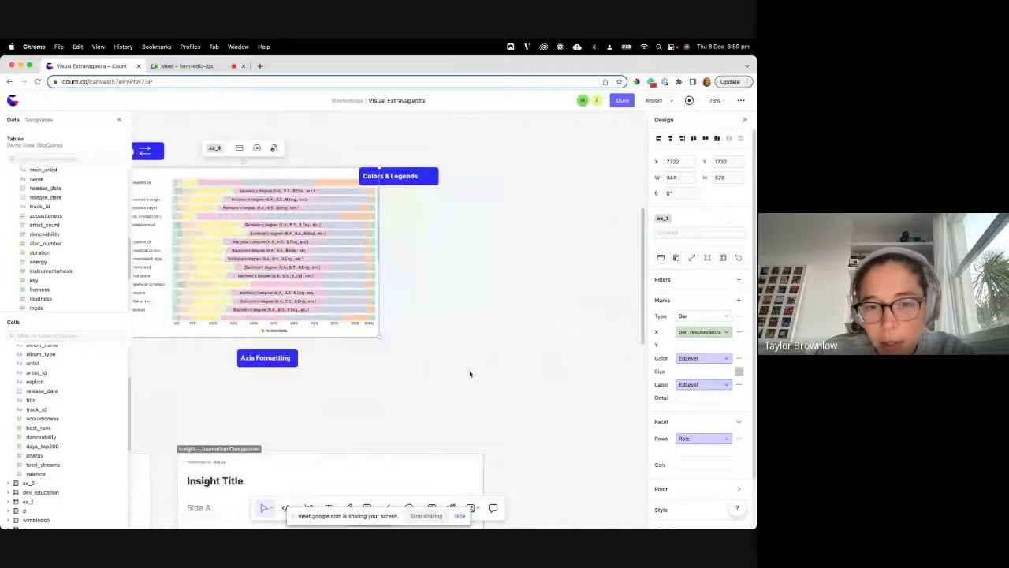
scroll(343, 220, up, 5)
scroll(344, 220, down, 5)
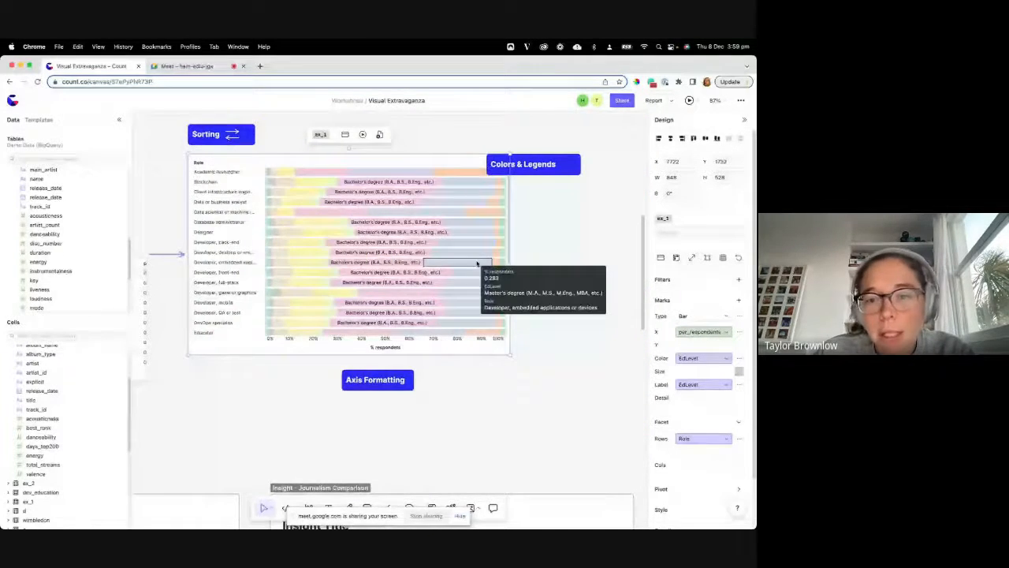
scroll(483, 276, down, 3)
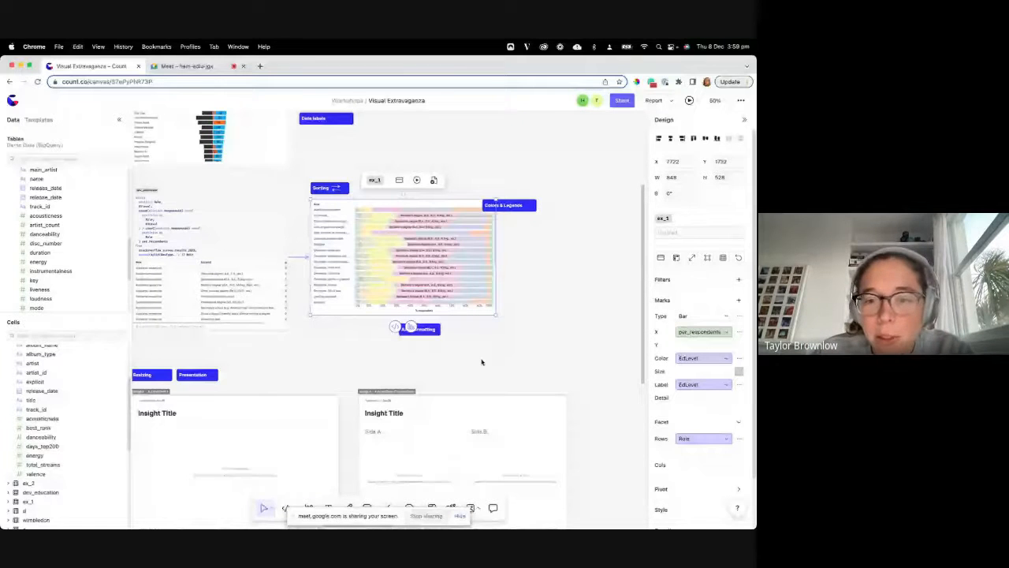
Add a second mark of type Text to the chart and view its display, alignment and offset settings.
scroll(482, 361, down, 1)
click(726, 331)
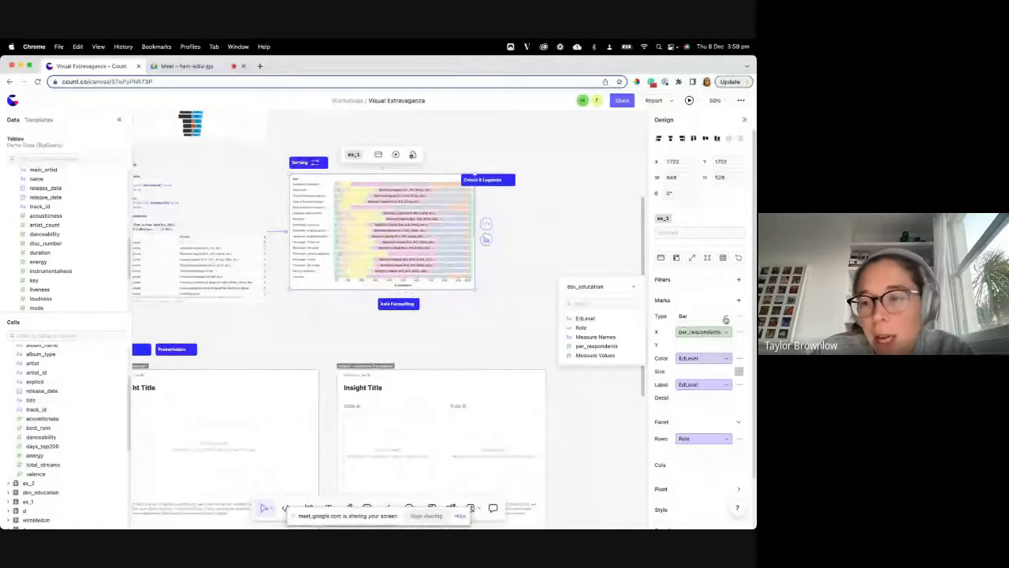
click(725, 319)
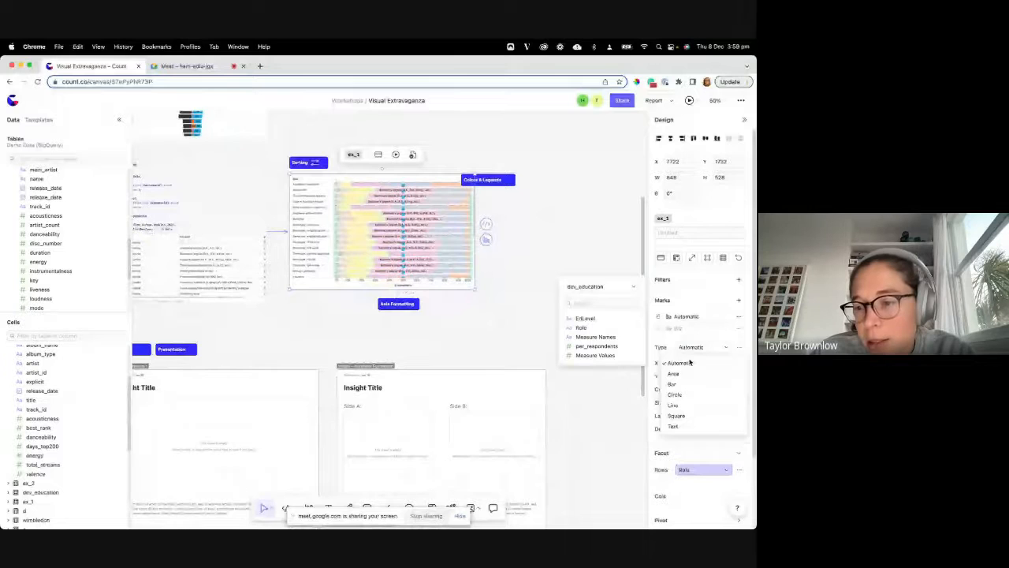
click(673, 426)
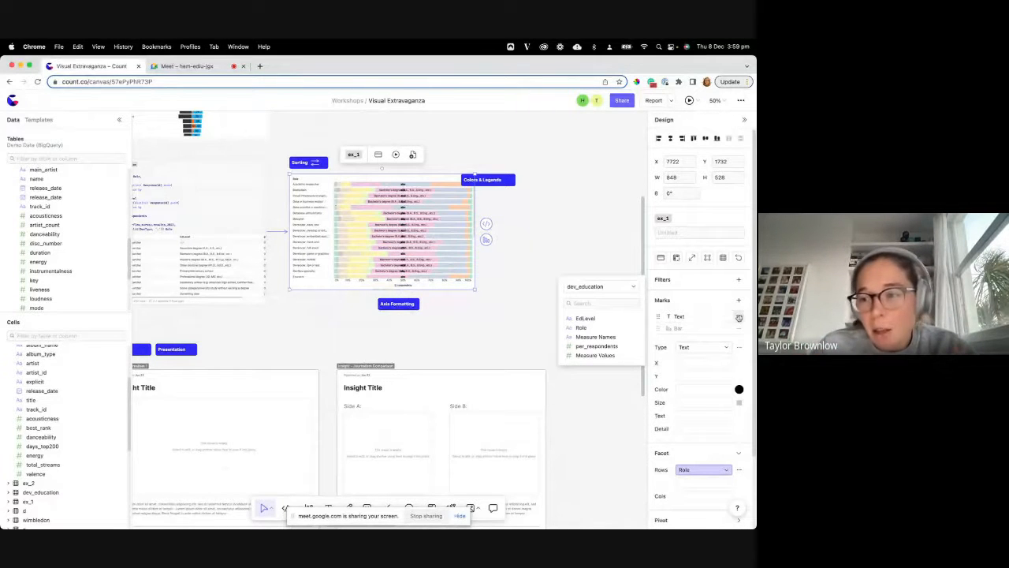
click(741, 347)
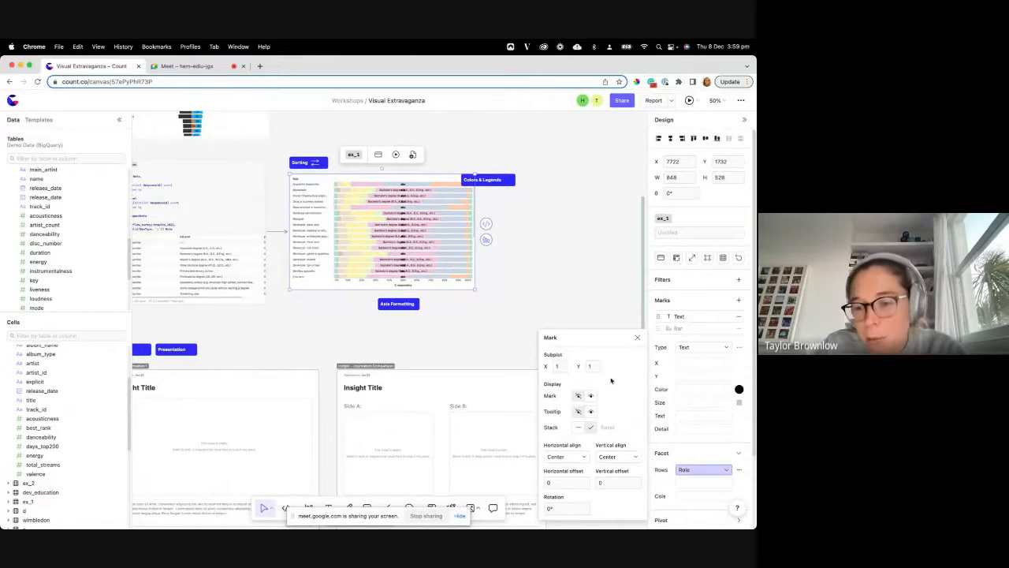
click(638, 338)
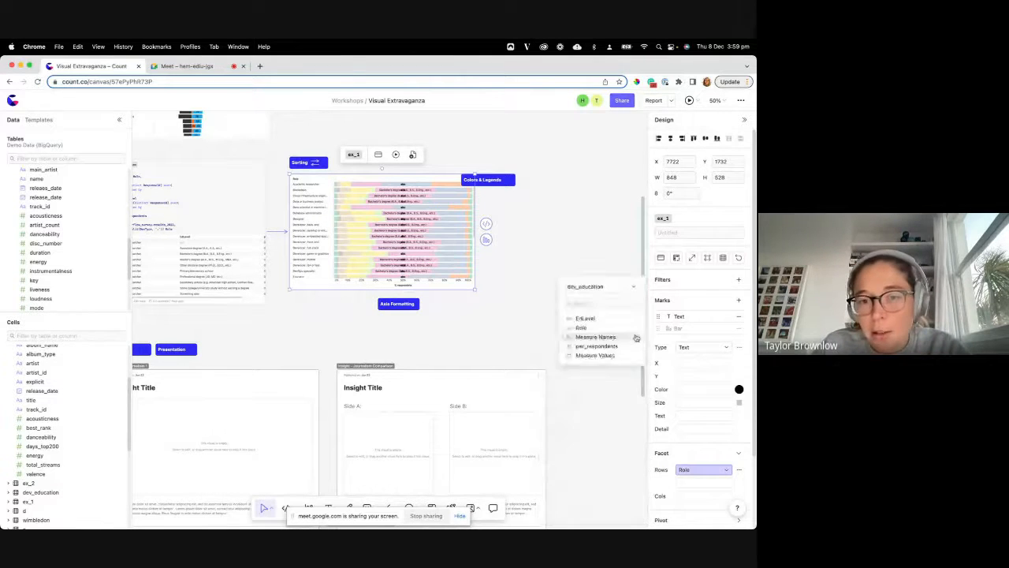
Remove the Text mark from the bar chart, leaving only the Bar mark.
click(505, 238)
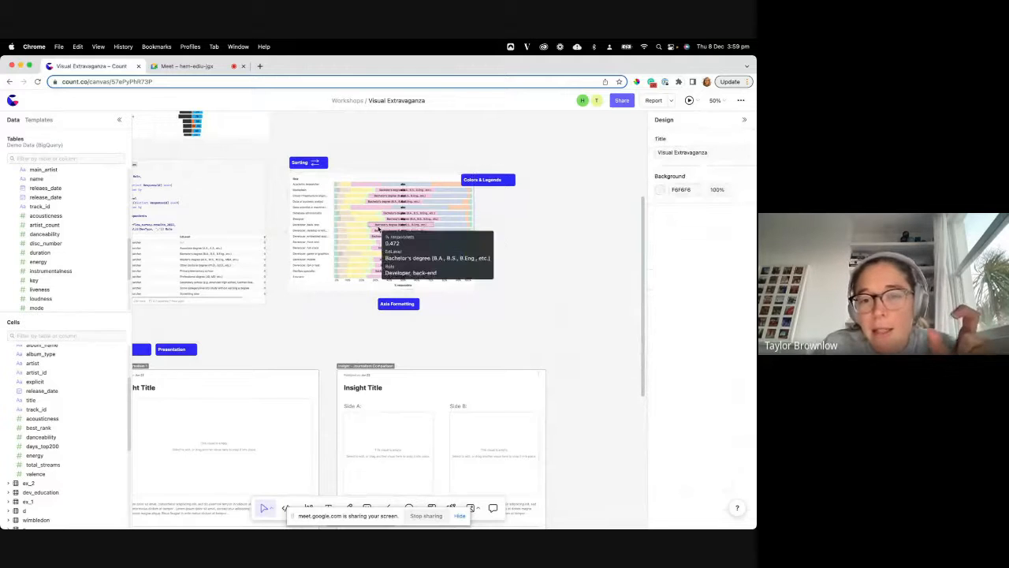
click(405, 251)
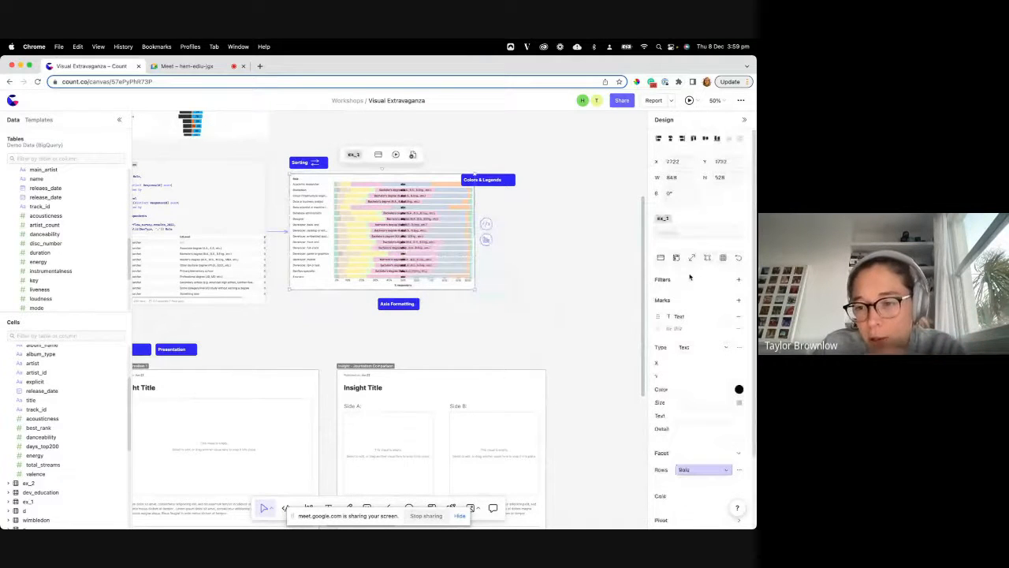
click(740, 348)
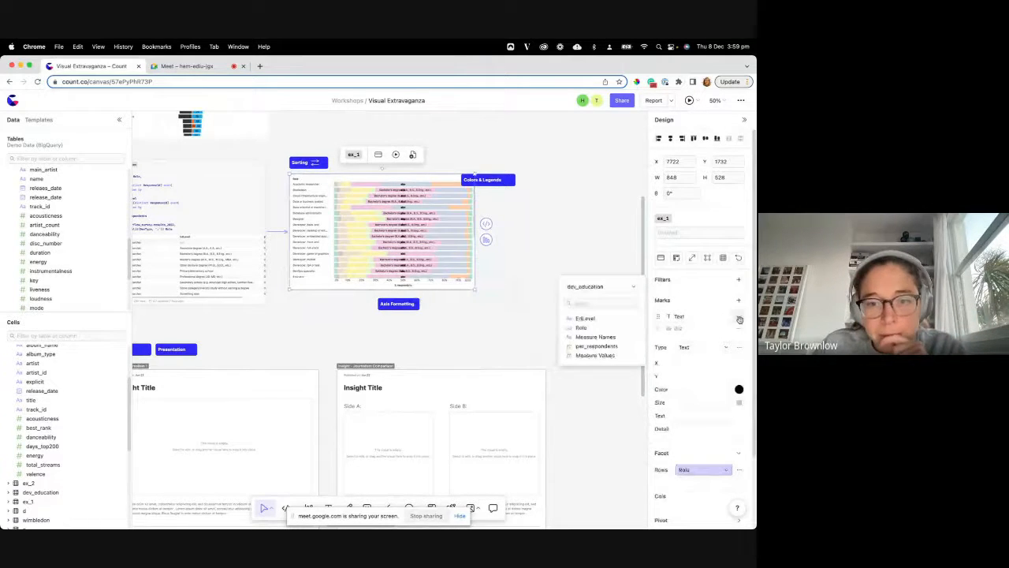
click(740, 319)
click(501, 265)
scroll(501, 265, down, 1)
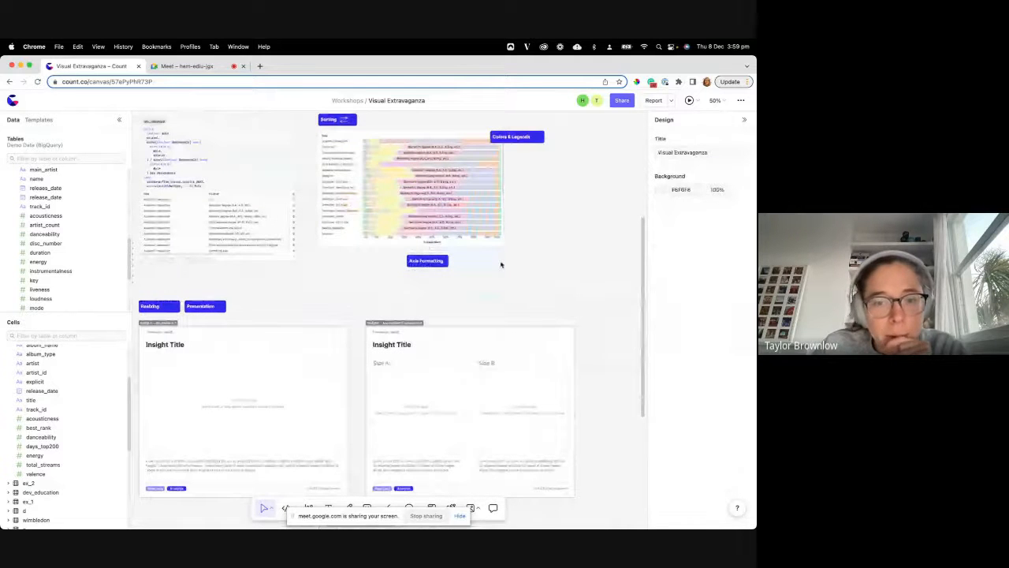
scroll(322, 276, down, 2)
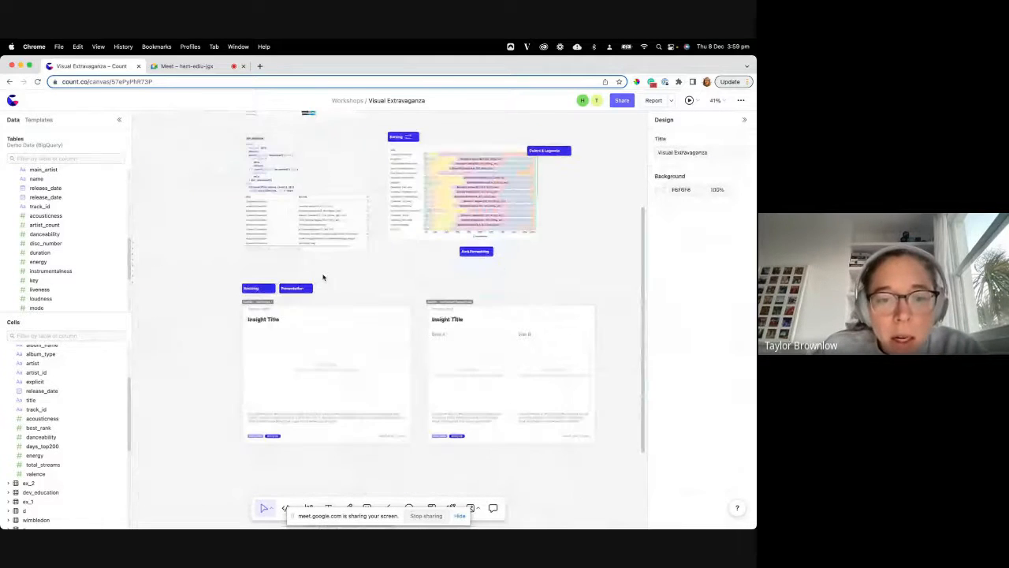
scroll(426, 258, up, 1)
scroll(426, 259, right, 1)
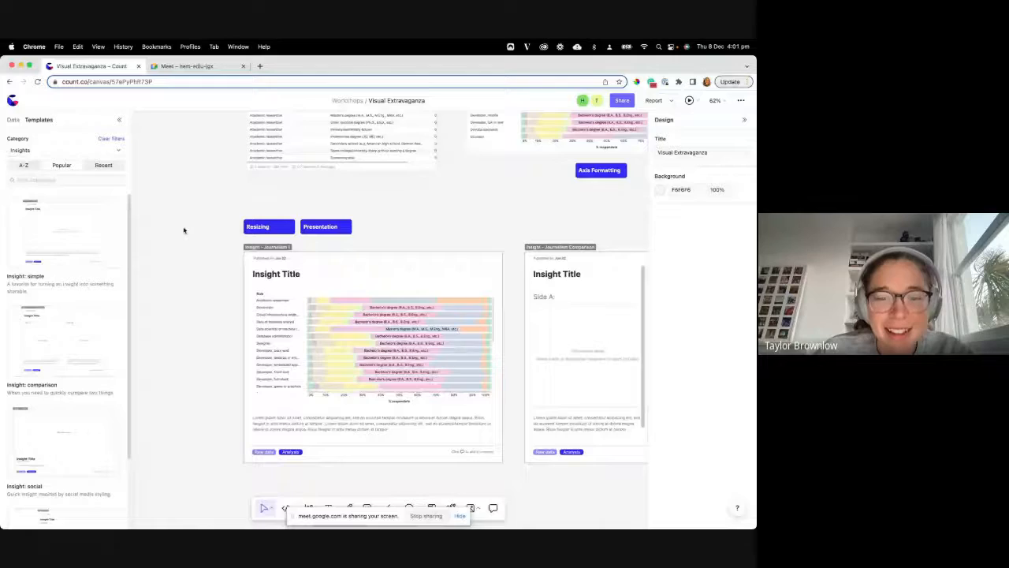
Undo the placement of the copied bar chart in the Insight - Journalism 1 frame and deselect the chart.
scroll(184, 230, down, 1)
scroll(184, 230, up, 2)
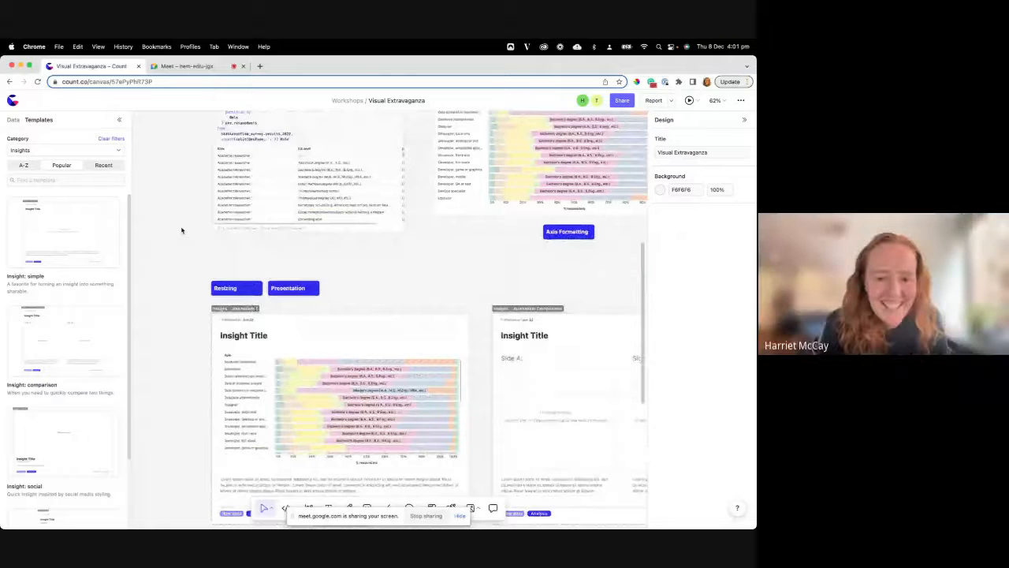
scroll(178, 235, right, 2)
key(super+z)
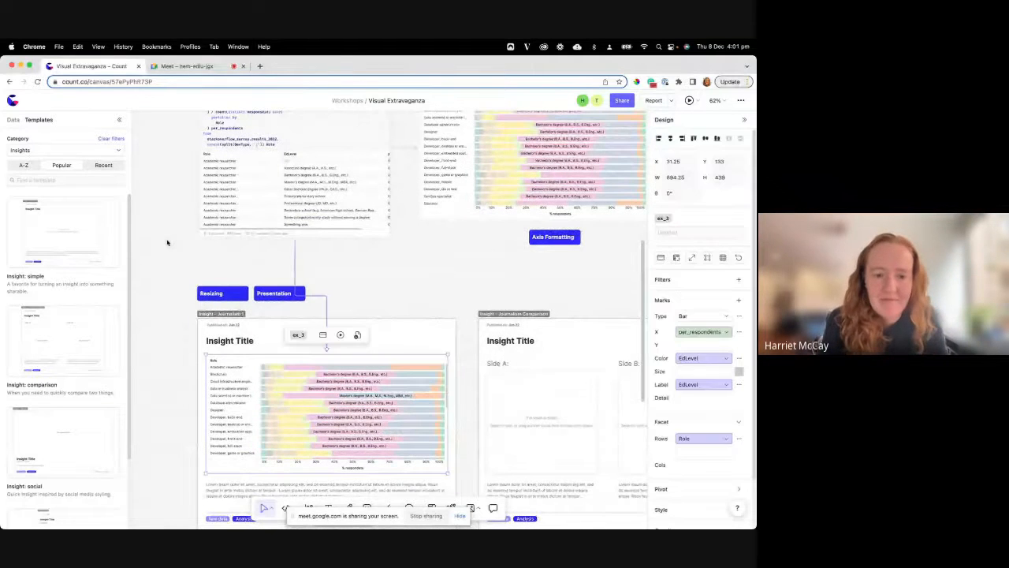
key(super+z)
key(super+z)
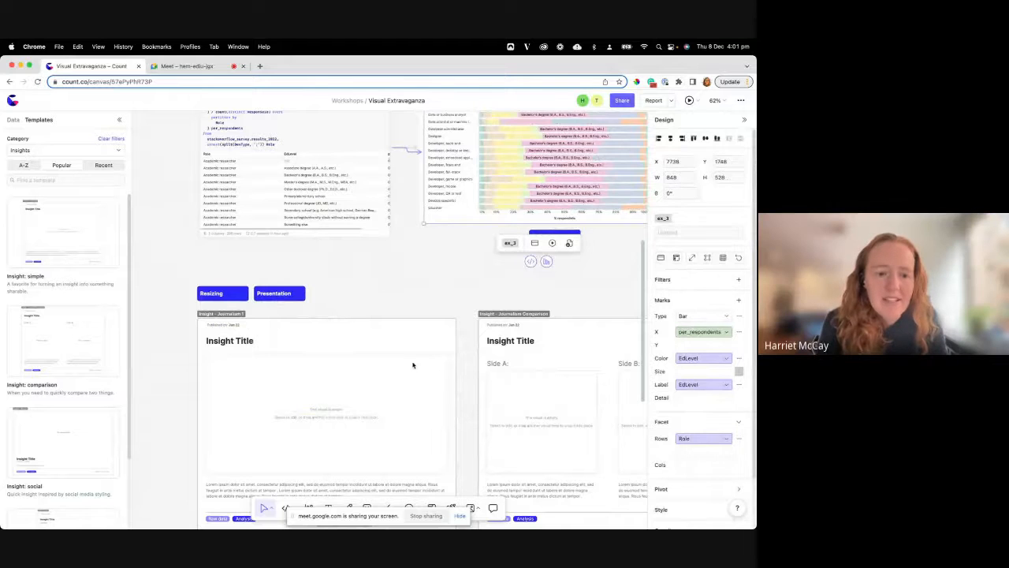
scroll(412, 365, down, 2)
scroll(413, 365, down, 2)
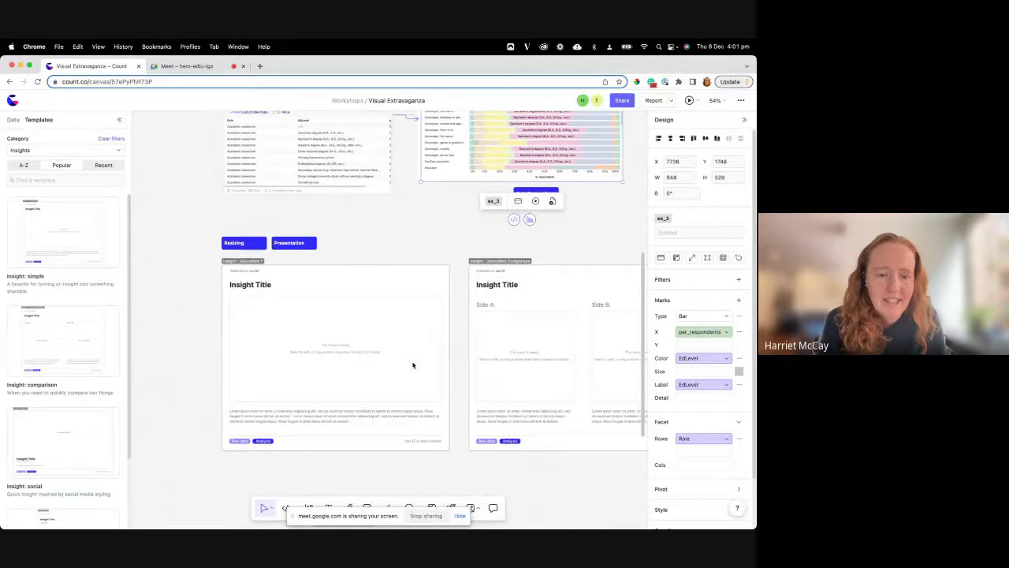
scroll(412, 365, up, 4)
click(330, 394)
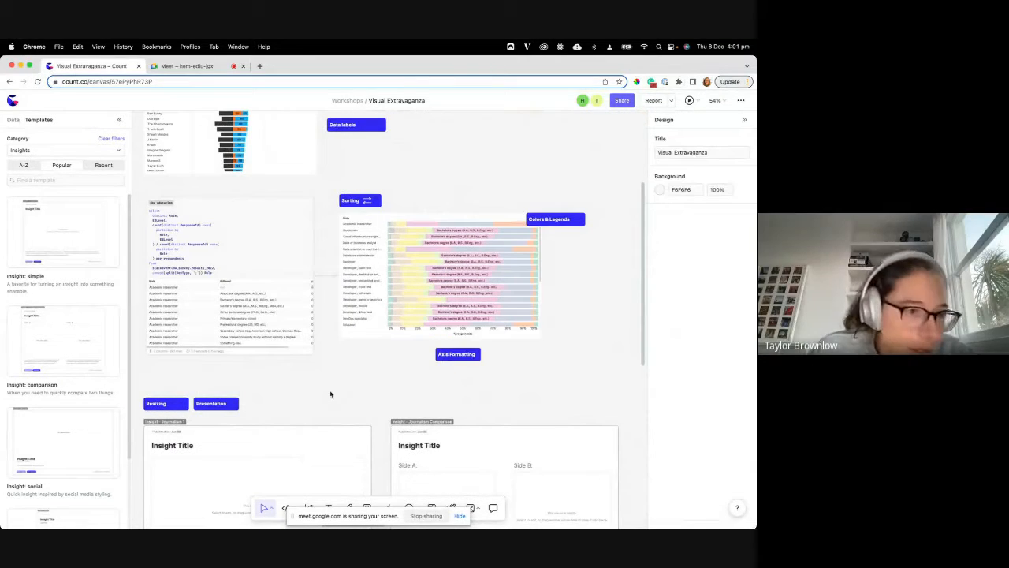
Filter the template library by the Insights category and look through its insight templates.
click(13, 119)
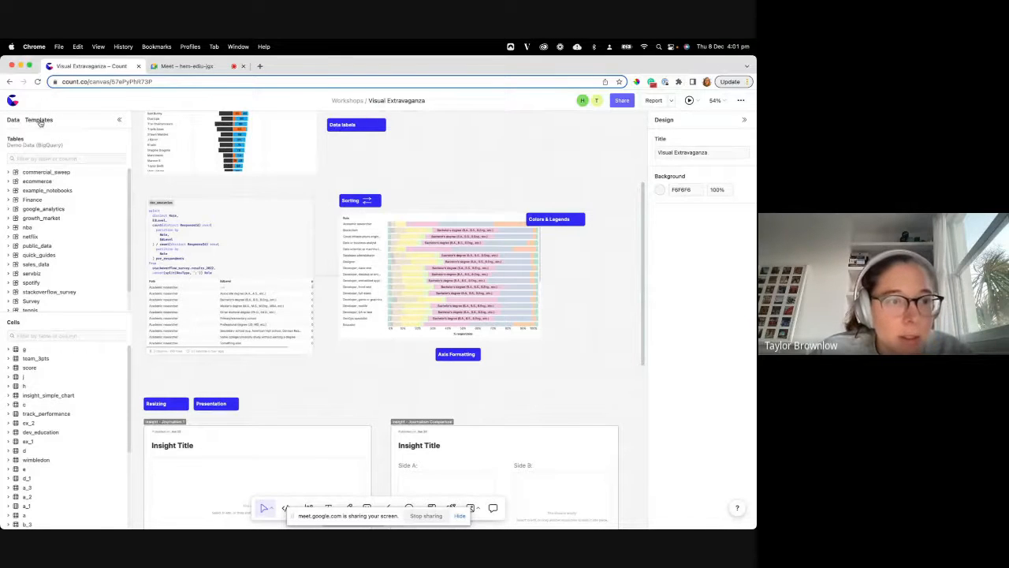
click(39, 121)
click(27, 150)
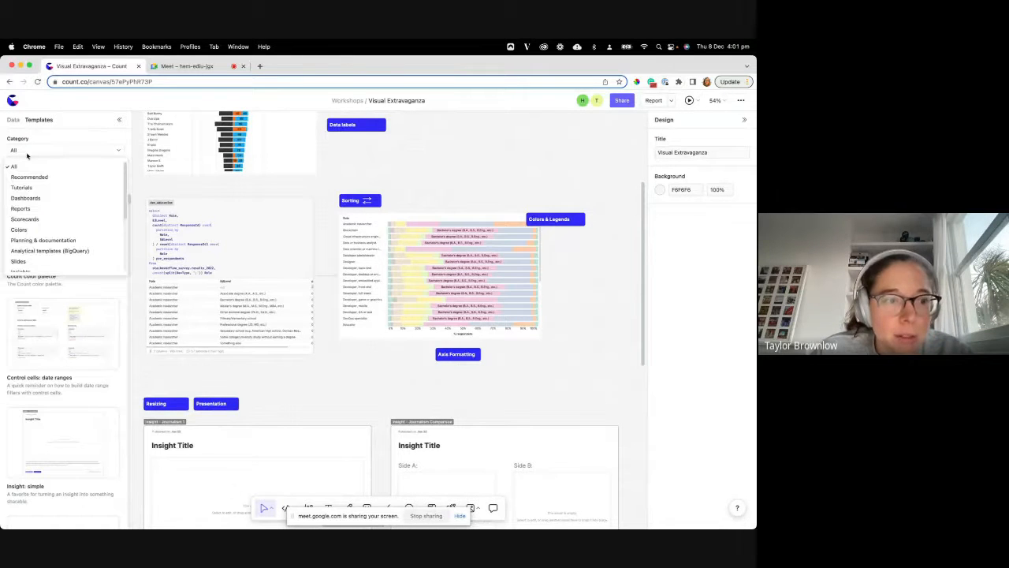
scroll(74, 211, down, 2)
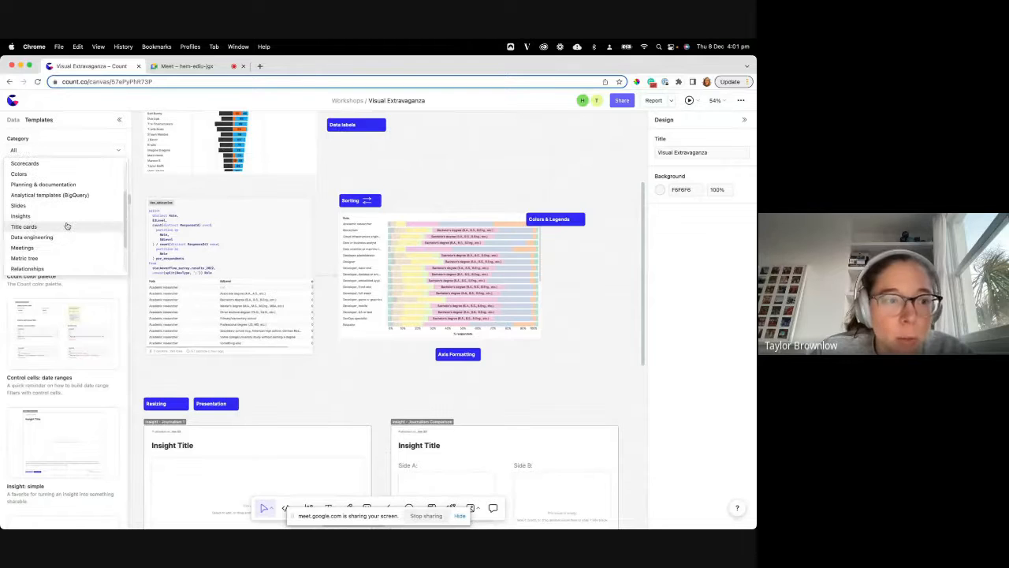
click(63, 216)
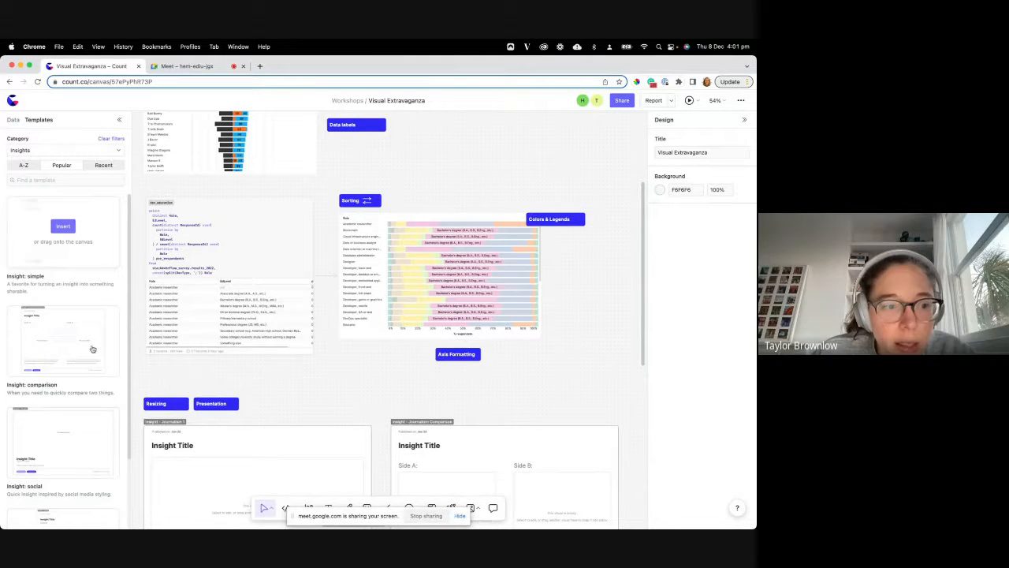
scroll(50, 331, down, 2)
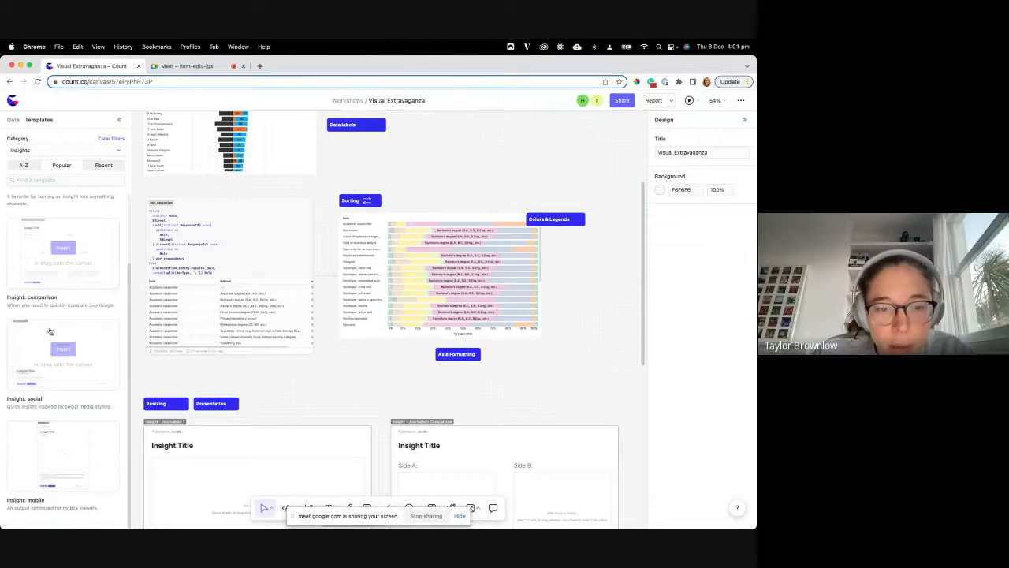
Examine the inserted Insight - Journalism 1 and Journalism Comparison frames, including the title, visual placeholder, body text and Raw data and Analysis labels.
scroll(292, 250, down, 5)
click(518, 254)
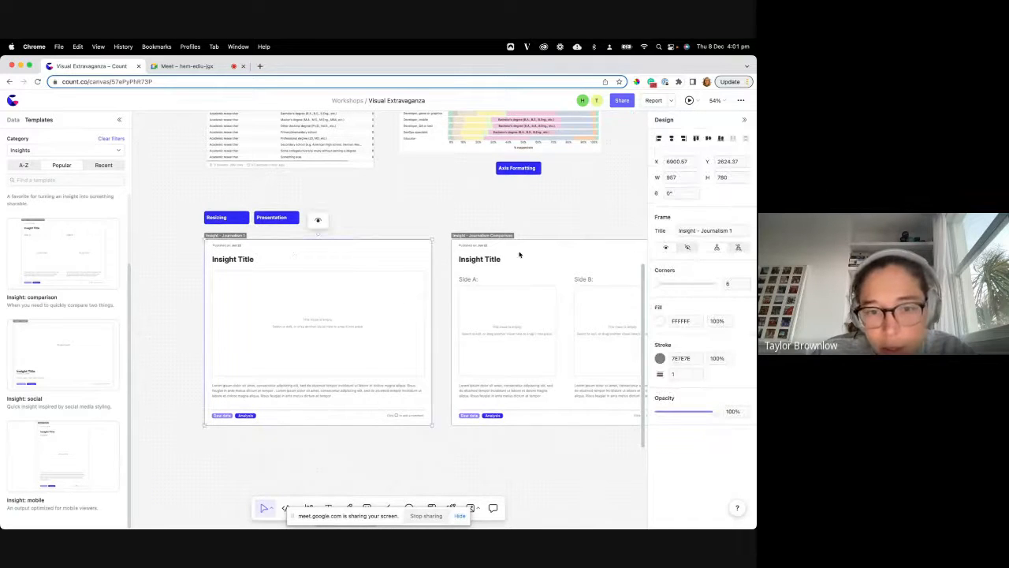
scroll(348, 260, down, 1)
click(348, 260)
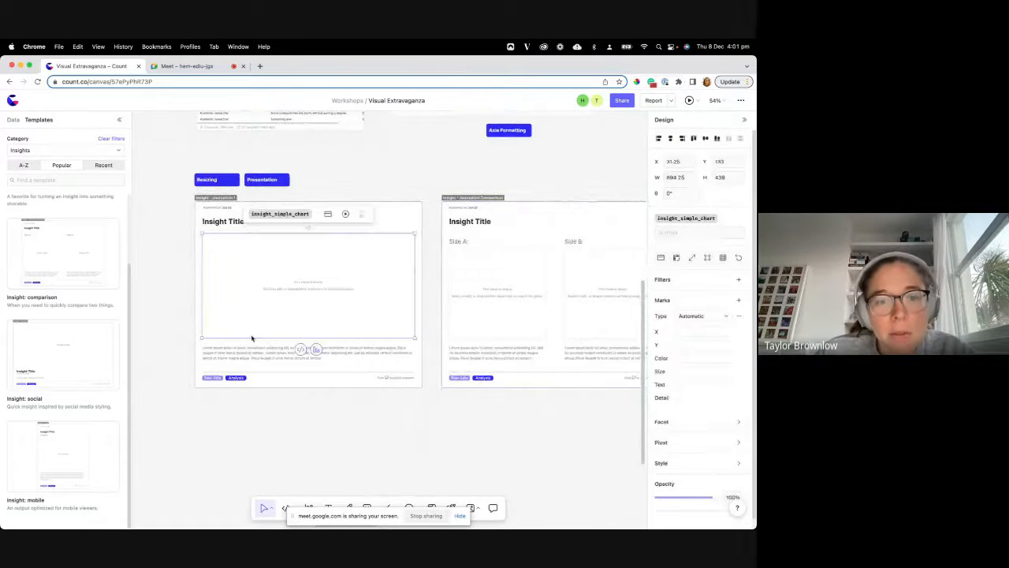
scroll(252, 338, up, 5)
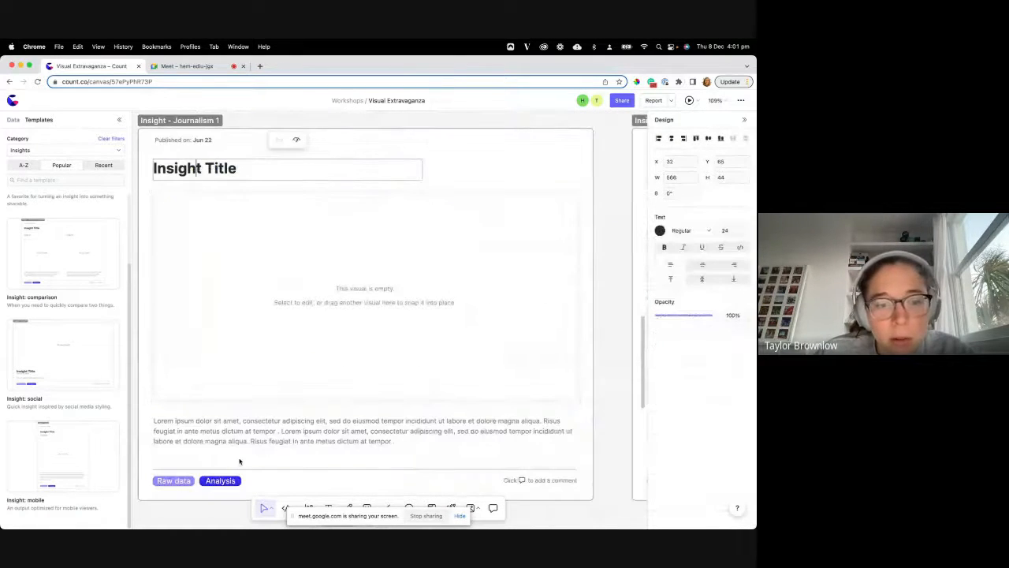
click(234, 428)
scroll(232, 432, down, 2)
click(210, 475)
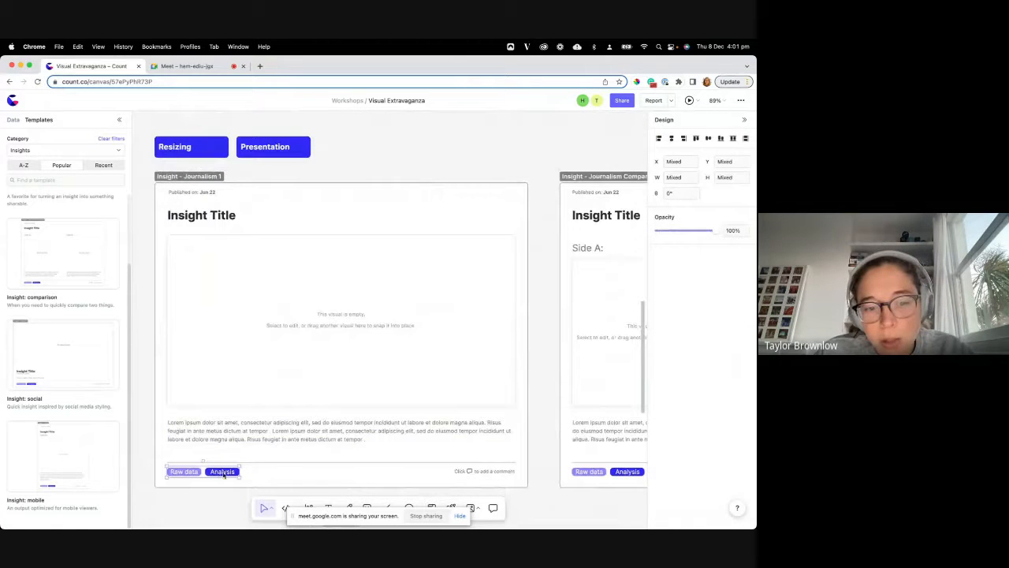
click(146, 460)
scroll(146, 461, down, 3)
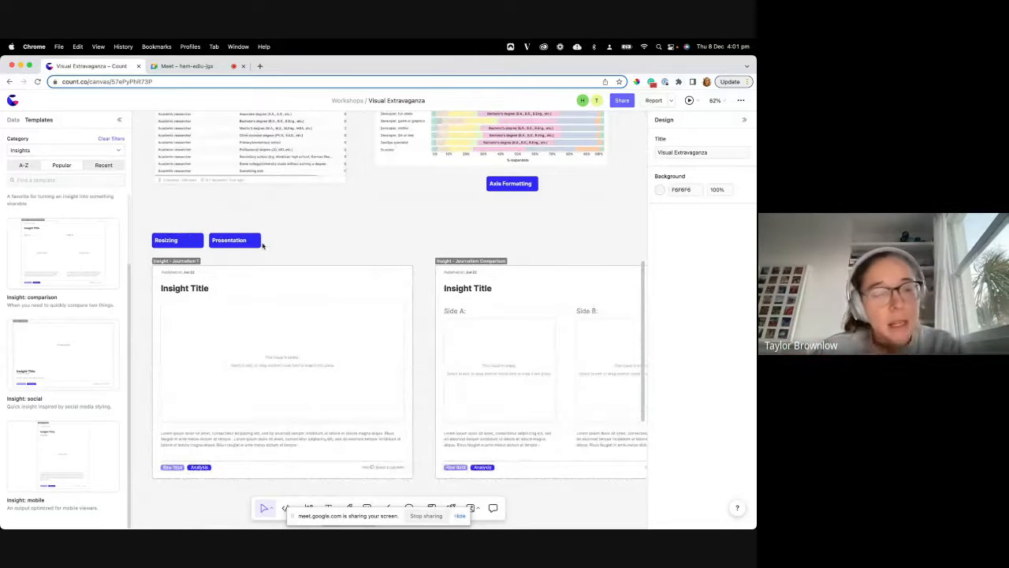
scroll(375, 226, up, 1)
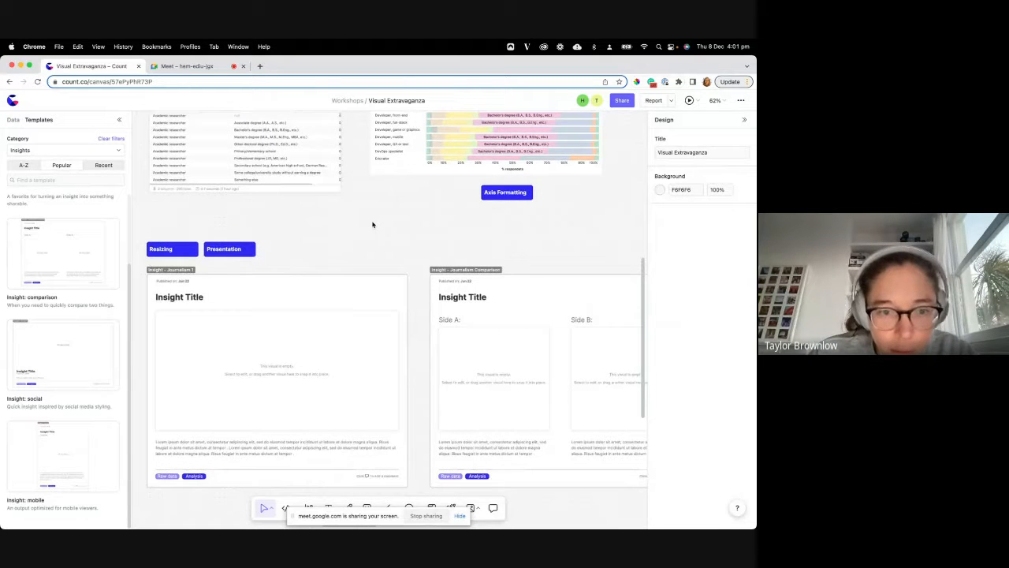
Duplicate the stacked education bar chart and snap the copy into the empty visual placeholder of the Insight - Journalism 1 frame.
scroll(373, 225, down, 3)
click(428, 161)
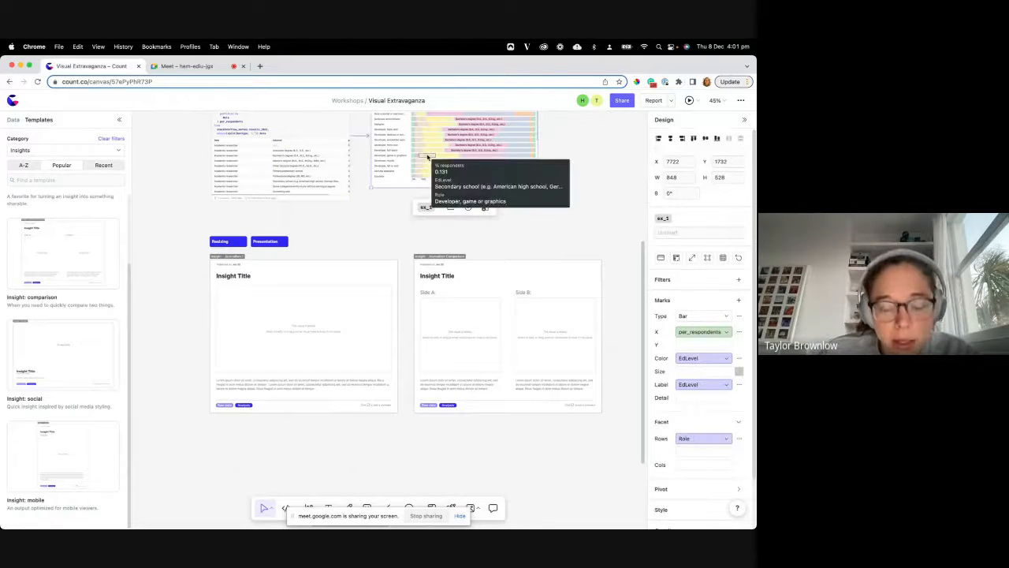
key(super+c)
key(super+v)
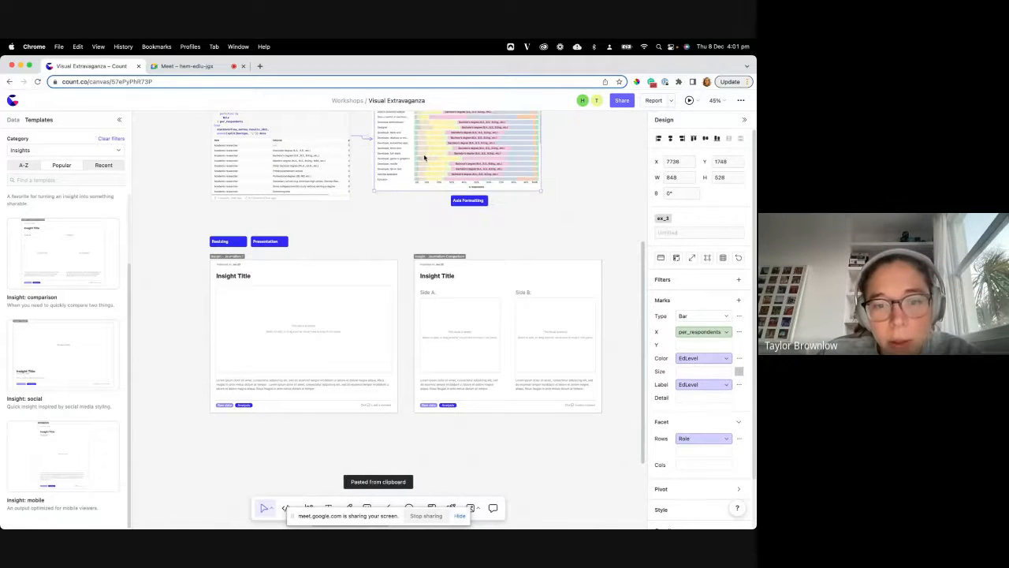
drag(424, 158, 309, 331)
scroll(319, 339, up, 5)
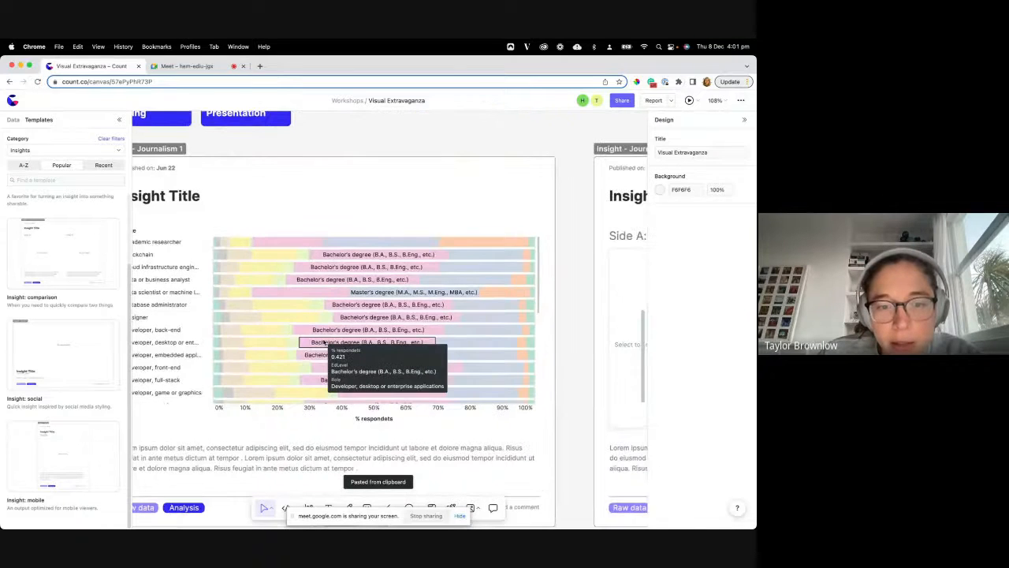
scroll(324, 341, left, 2)
right_click(324, 339)
click(307, 328)
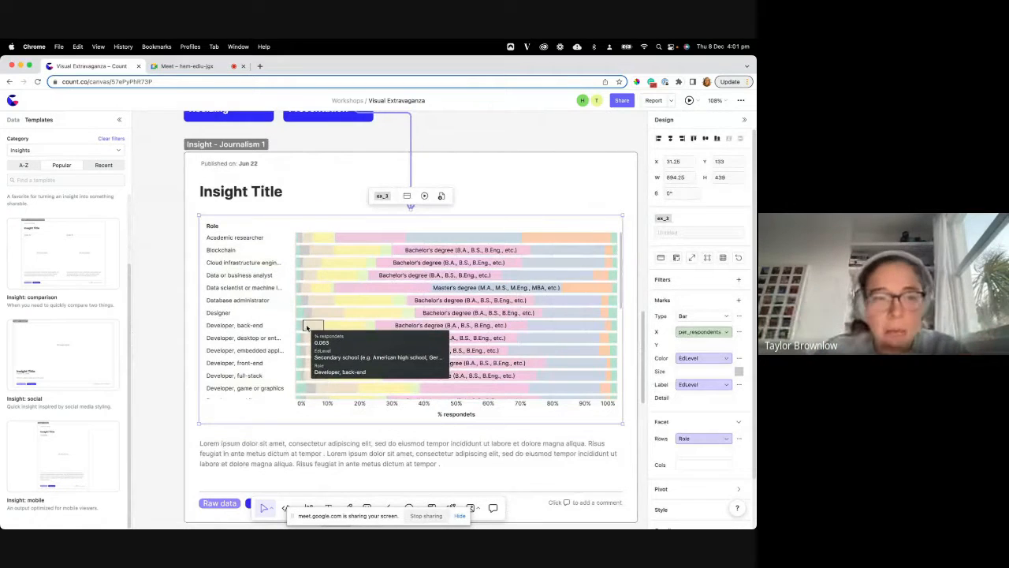
key(Escape)
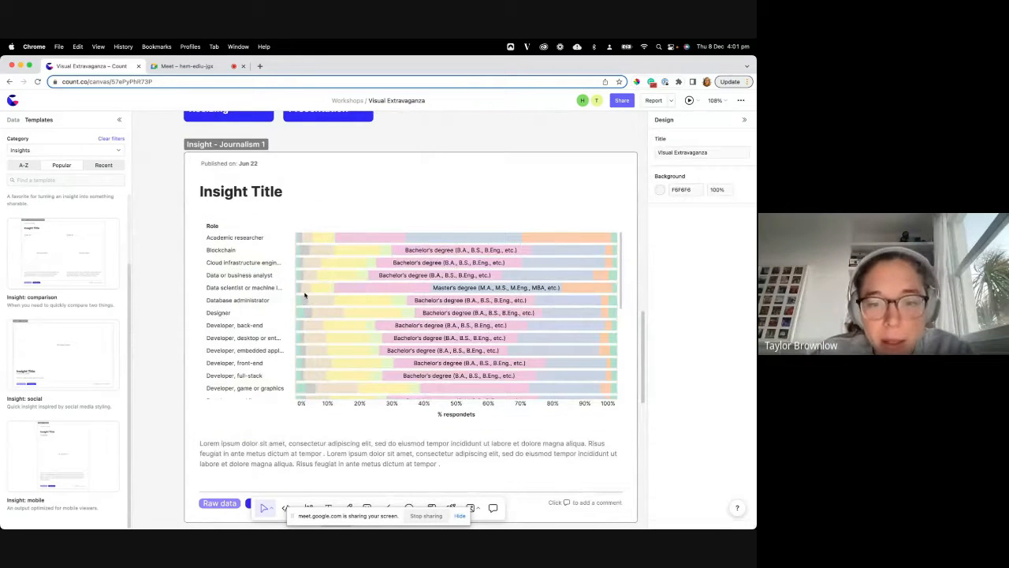
click(333, 250)
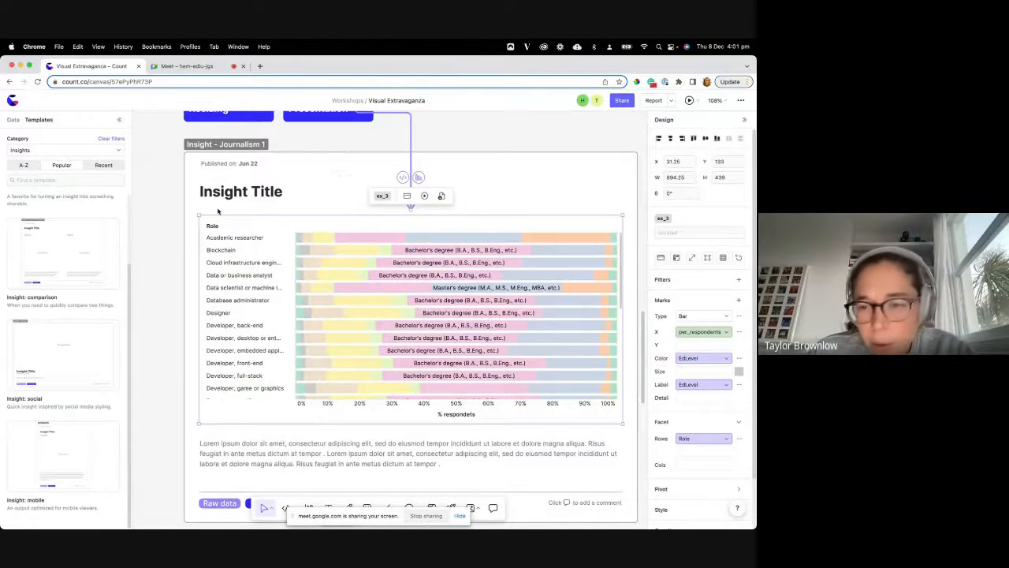
Try resizing the chart in the Insight - Journalism 1 frame to fit its full content and undo the resize.
scroll(219, 211, down, 3)
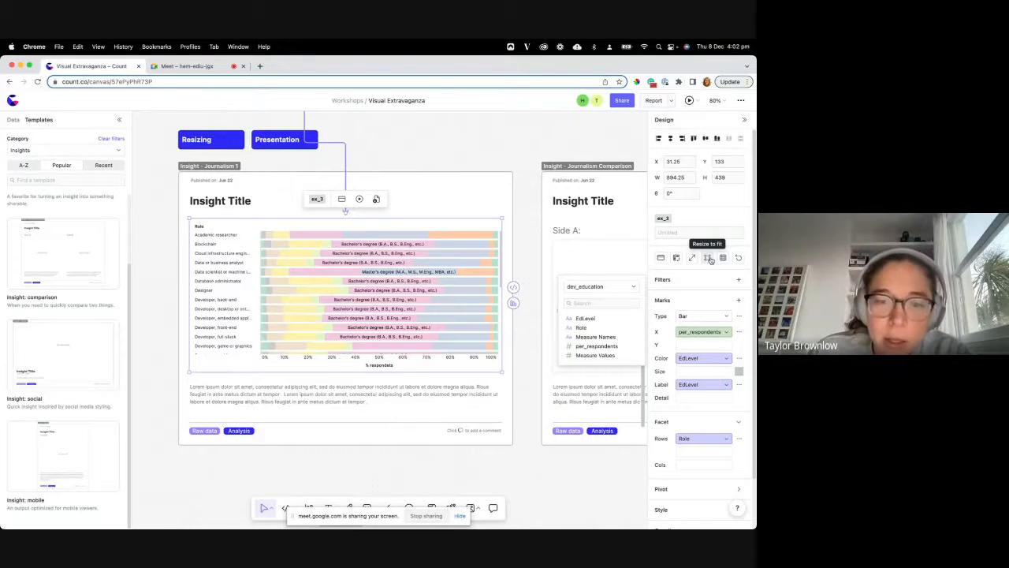
click(708, 258)
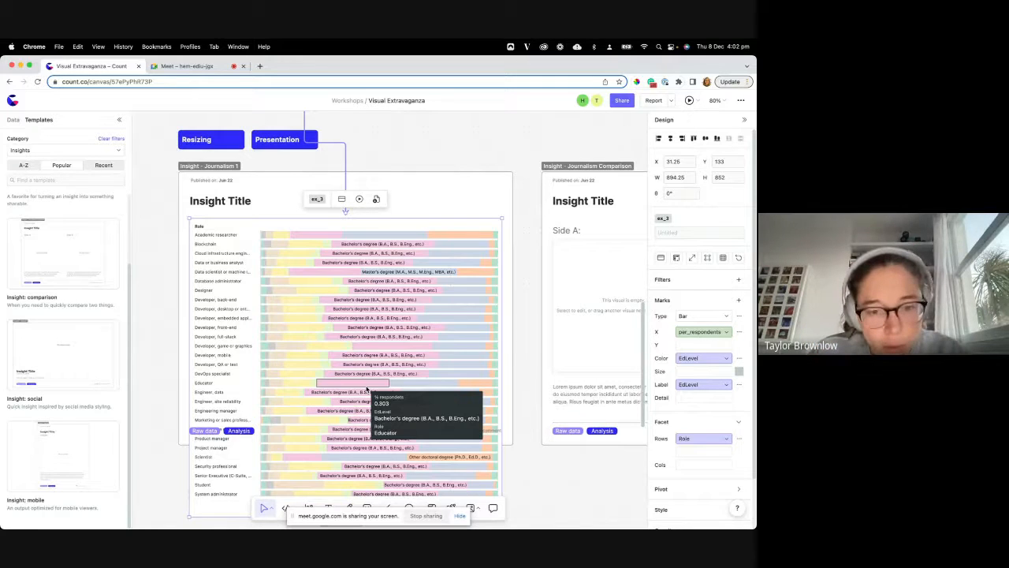
key(super+z)
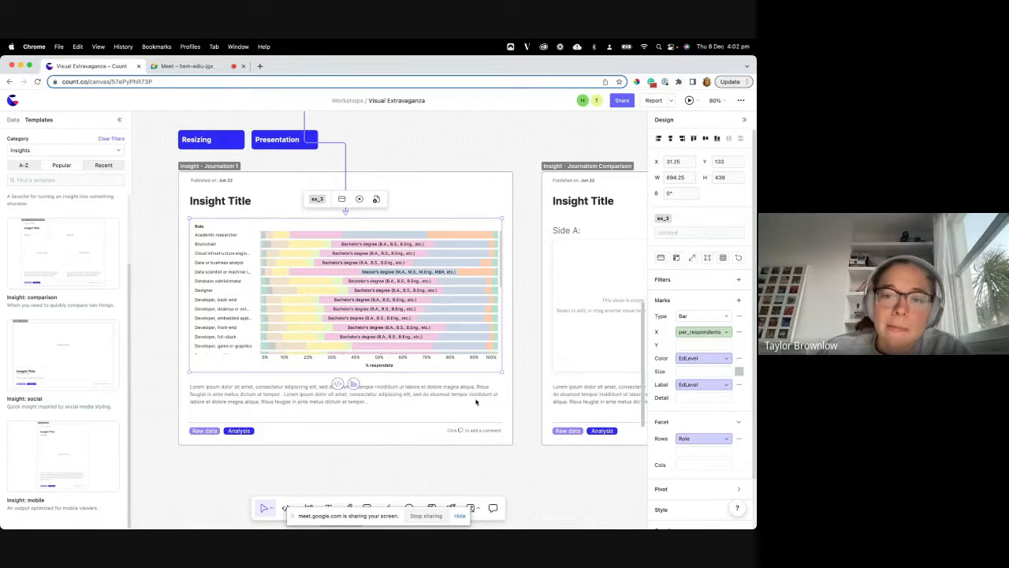
Scale the contents of the chart in Insight - Journalism 1 so that all role rows fit inside its existing area.
scroll(476, 389, right, 3)
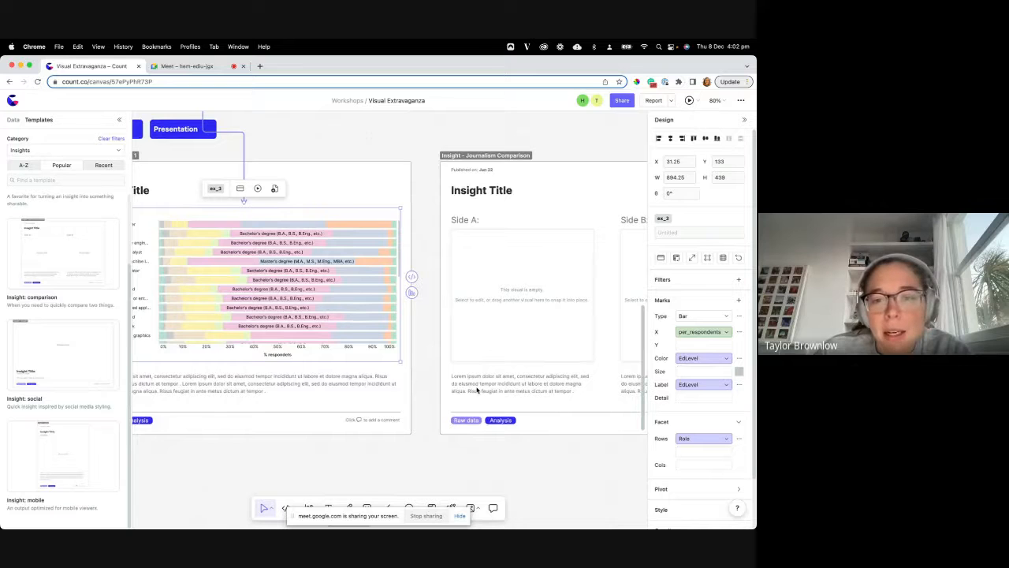
scroll(476, 389, right, 2)
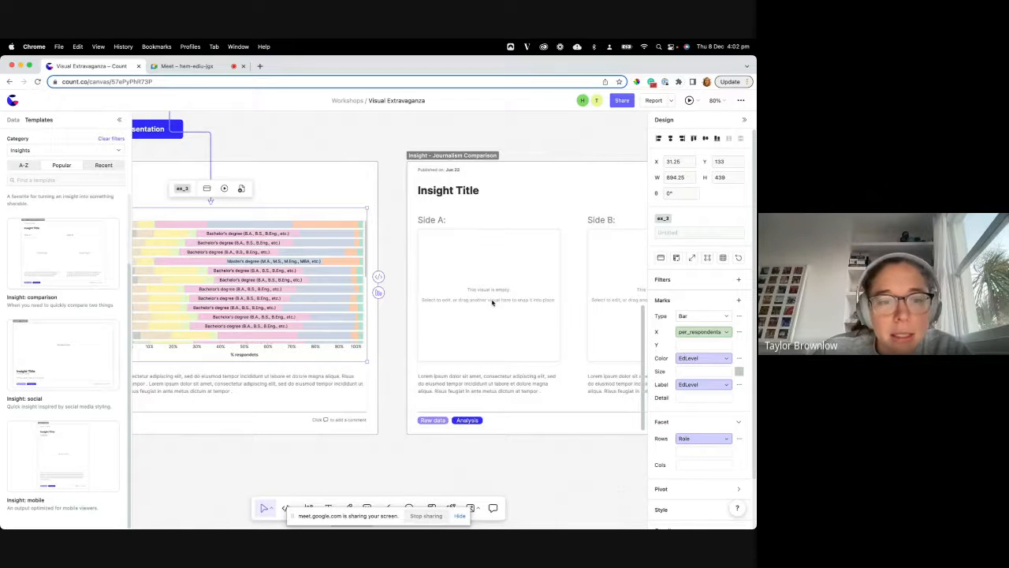
scroll(492, 302, down, 5)
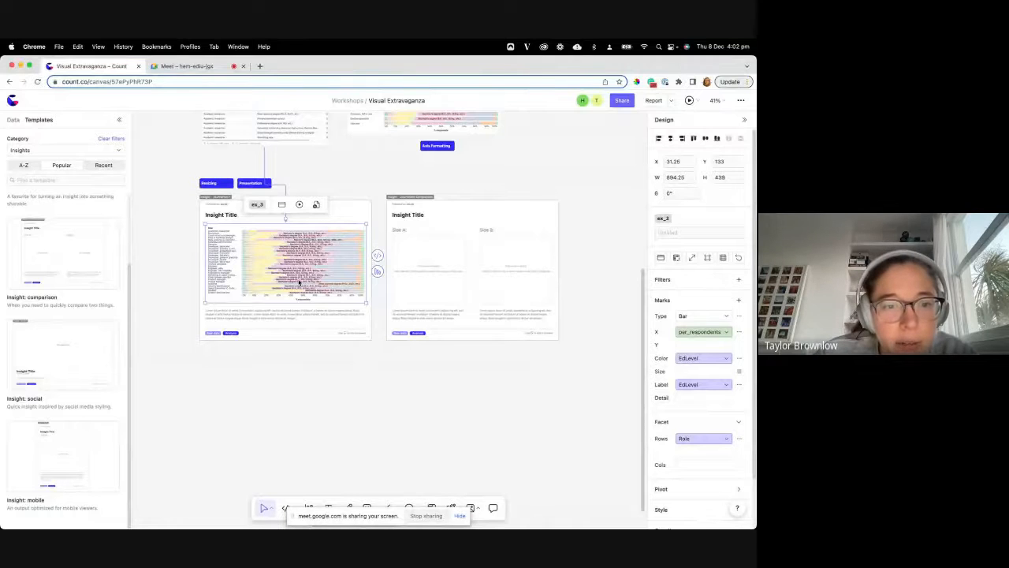
scroll(237, 251, up, 5)
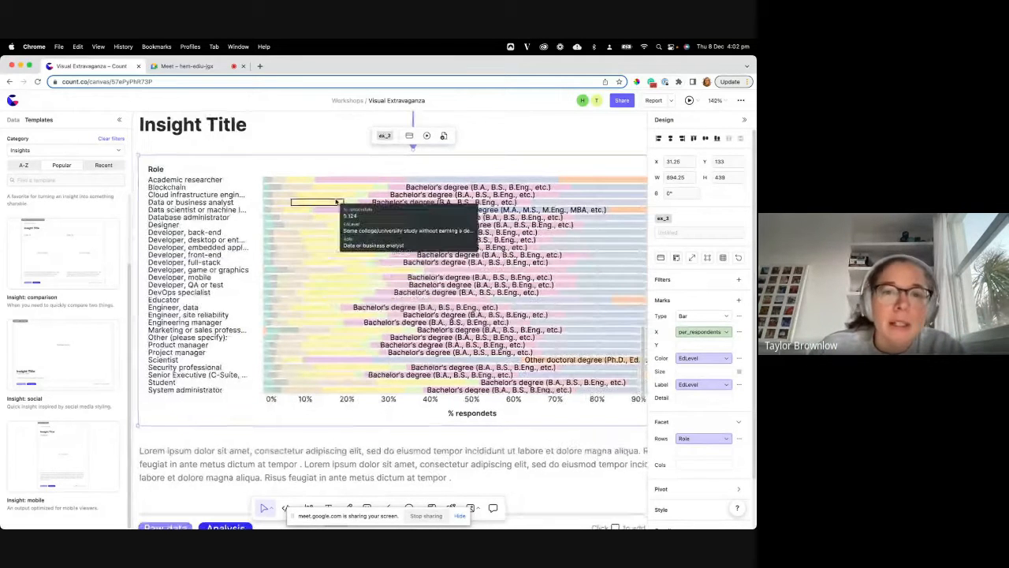
scroll(337, 202, down, 2)
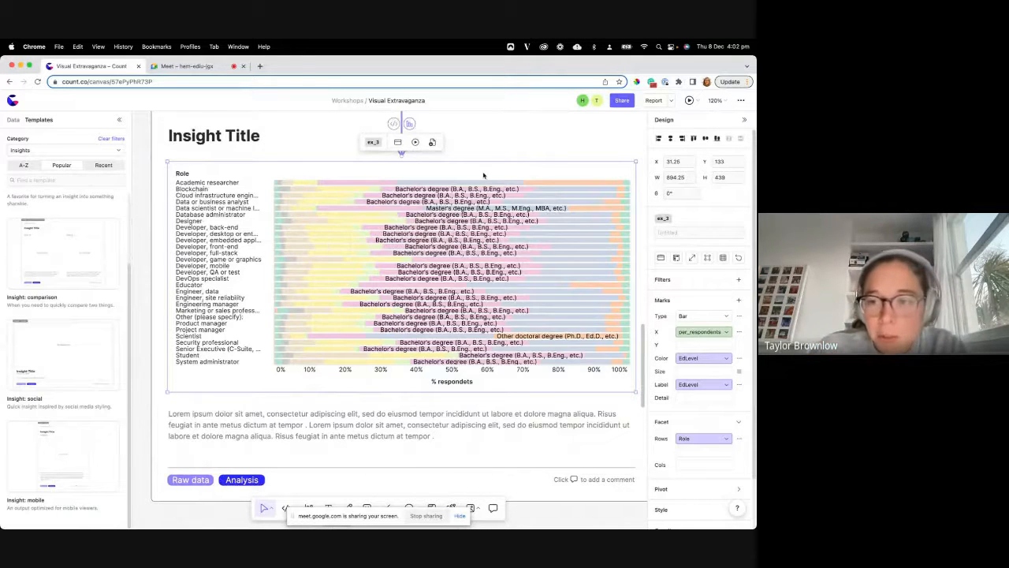
click(693, 258)
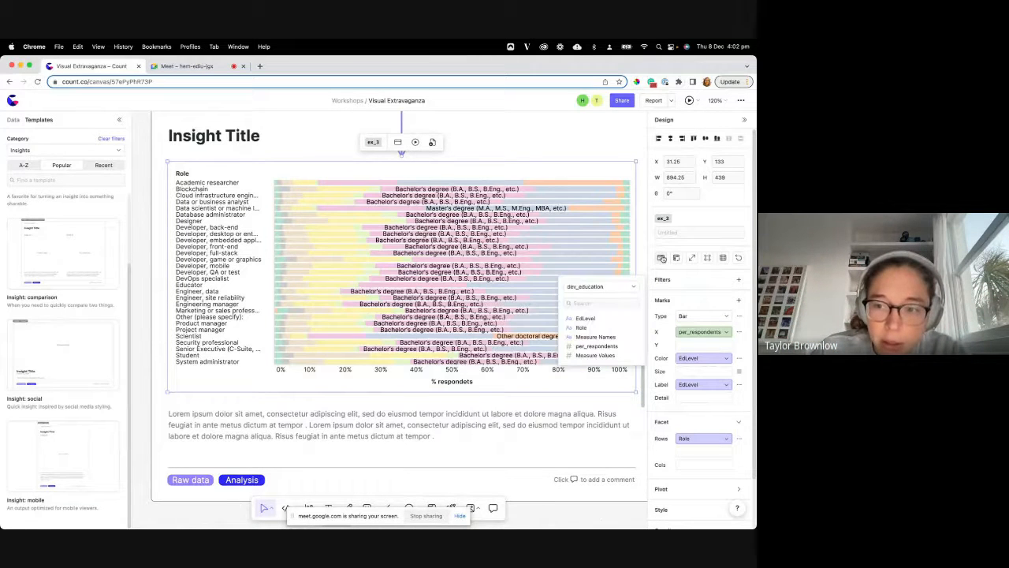
click(629, 210)
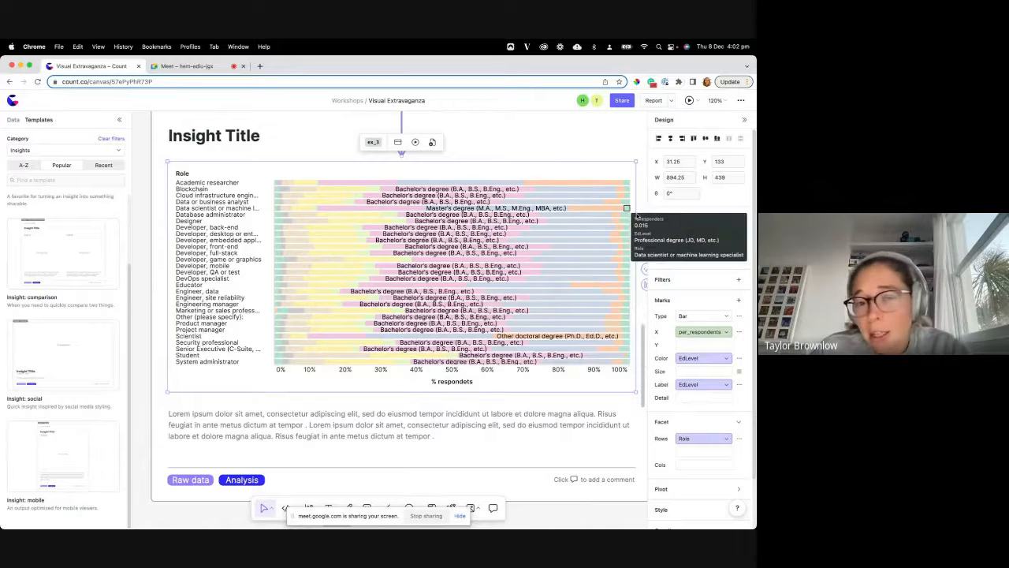
Remove the EdLevel field from the chart's bar labels and hide the data labels.
scroll(470, 227, down, 3)
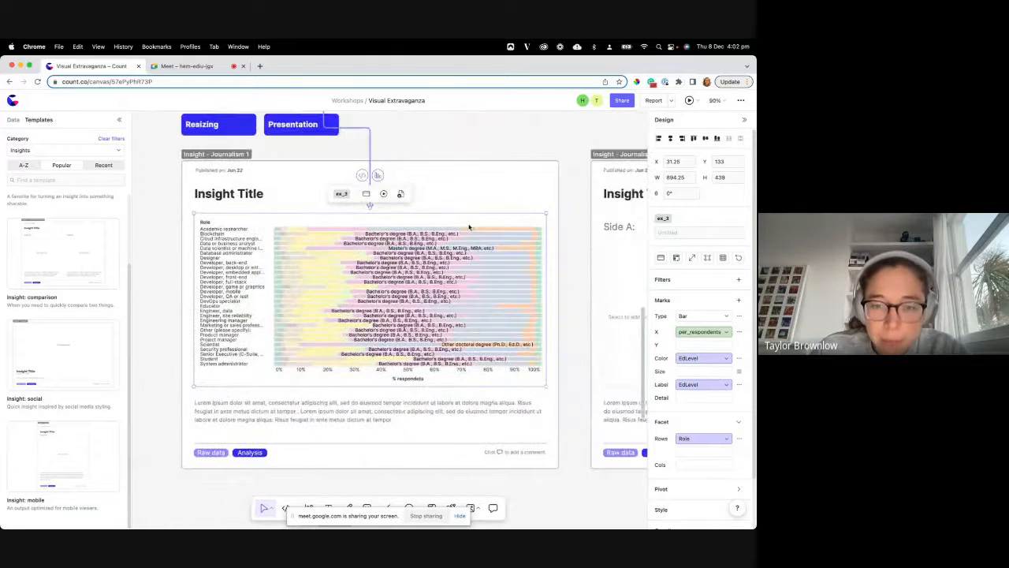
click(551, 242)
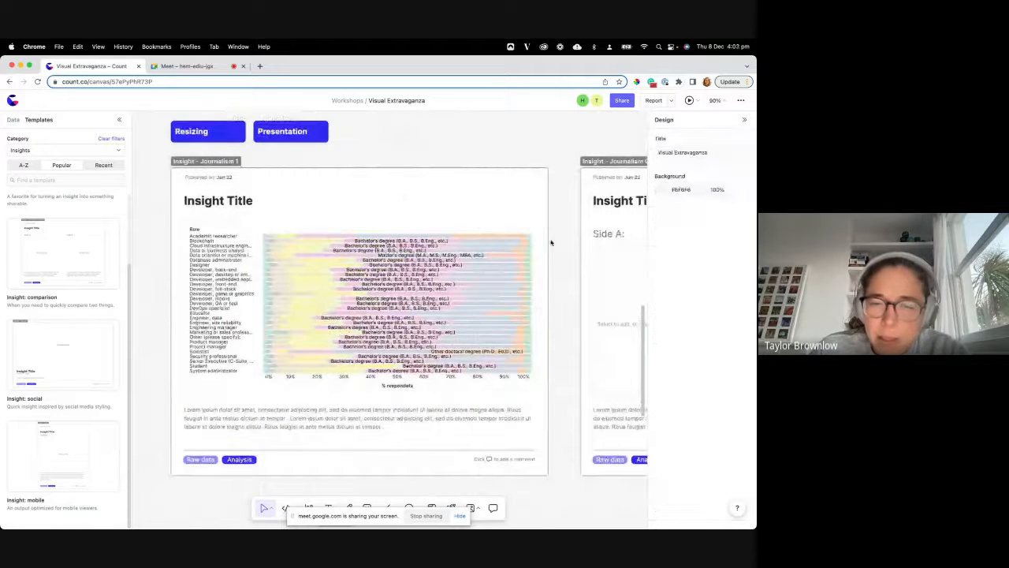
click(242, 303)
click(716, 385)
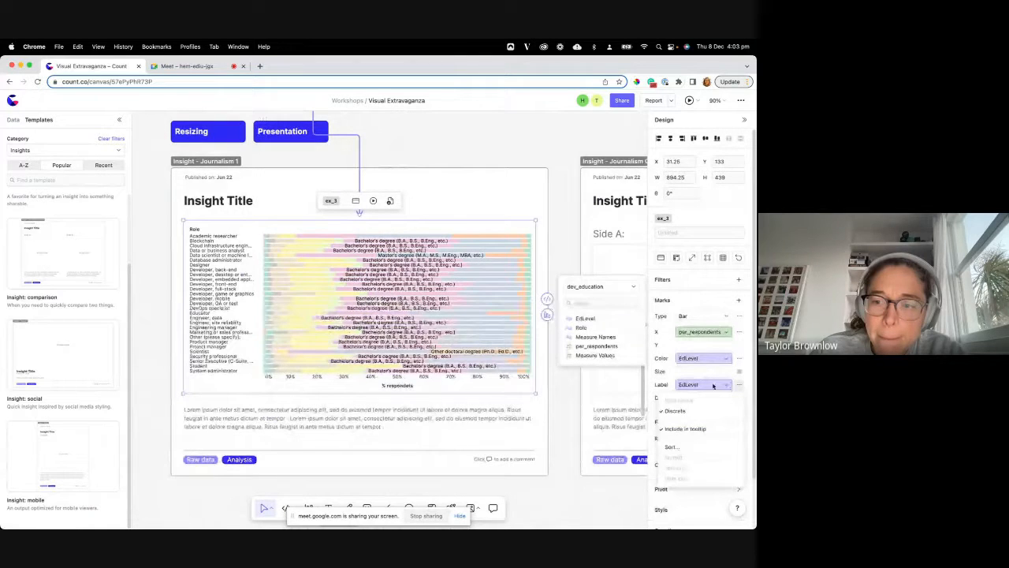
drag(716, 386, 602, 374)
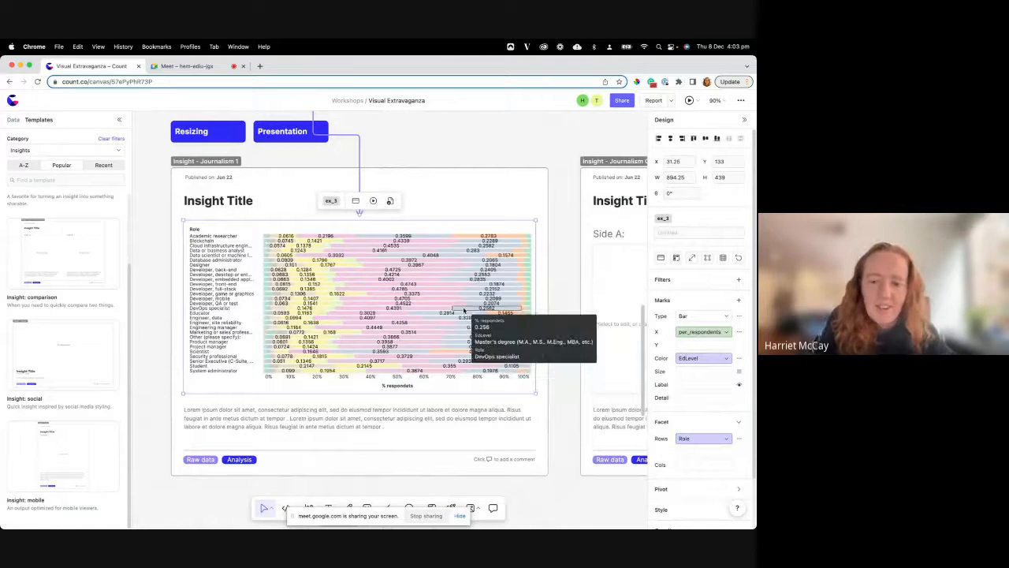
click(739, 384)
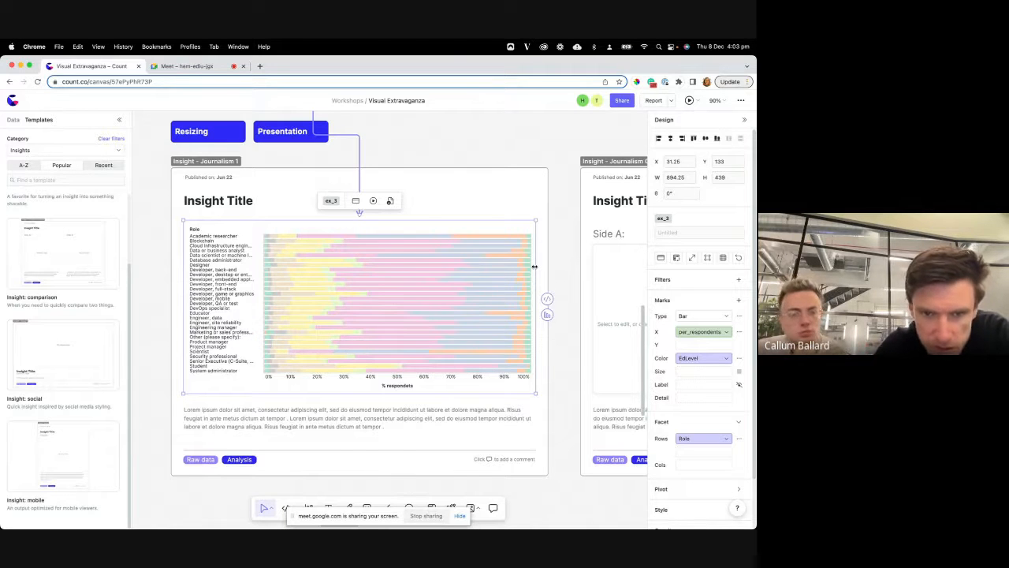
View the available number formats for the chart's "% respondets" axis, close the format settings and deselect the chart.
right_click(432, 387)
click(447, 417)
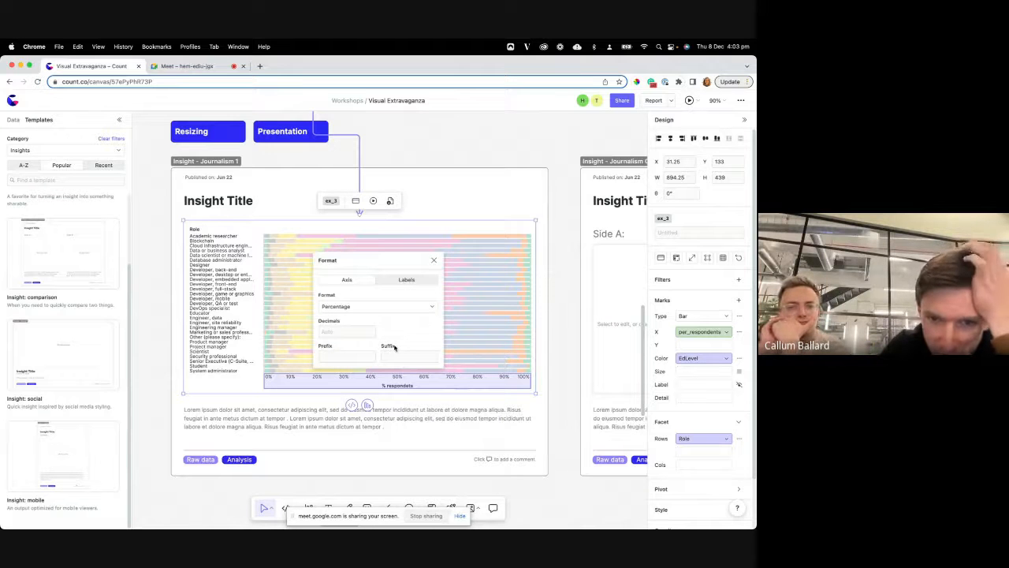
click(340, 308)
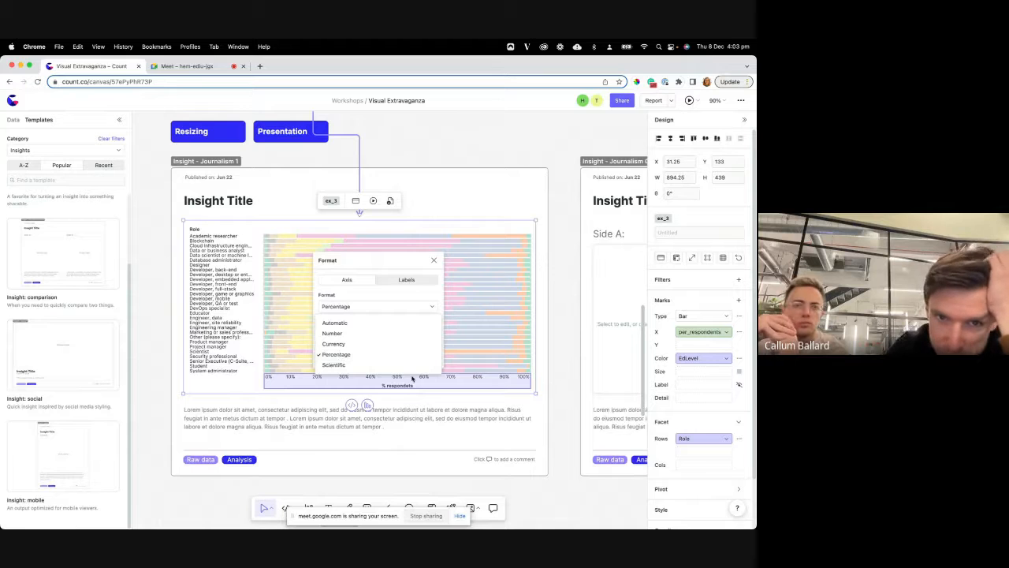
click(553, 354)
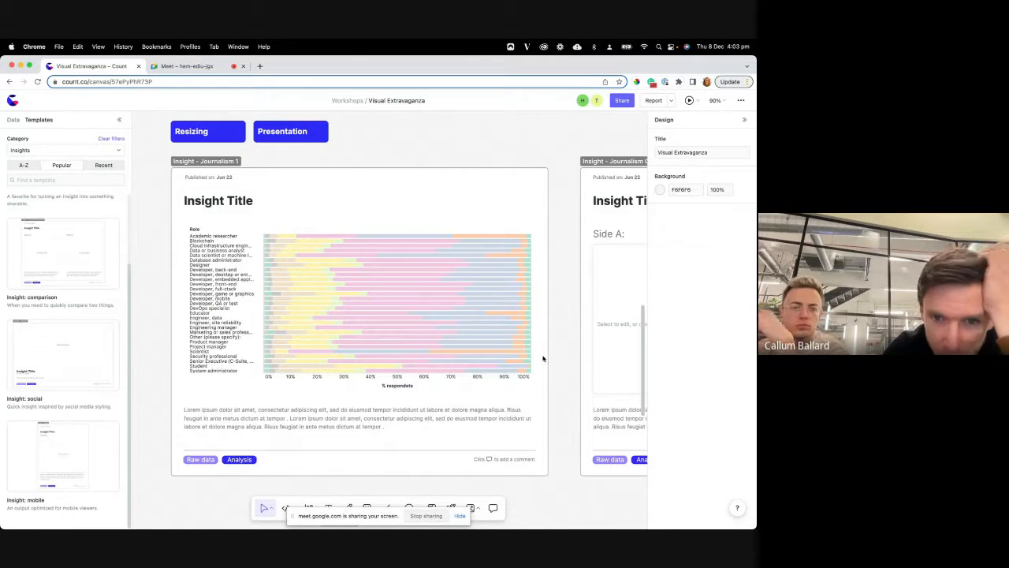
click(480, 390)
click(467, 335)
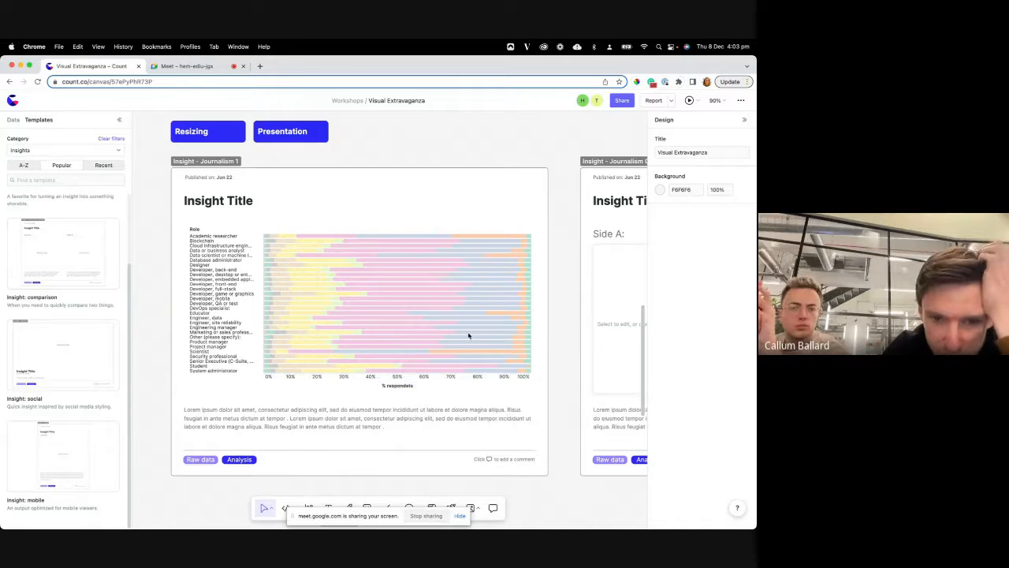
Set the number format of the "% respondets" labels to Percentage.
click(442, 391)
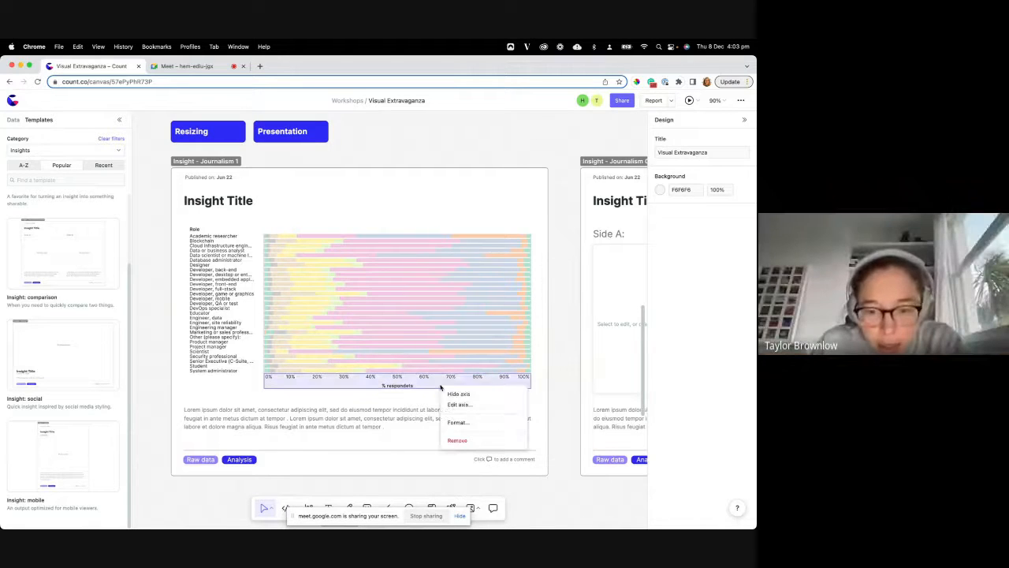
click(457, 421)
click(404, 280)
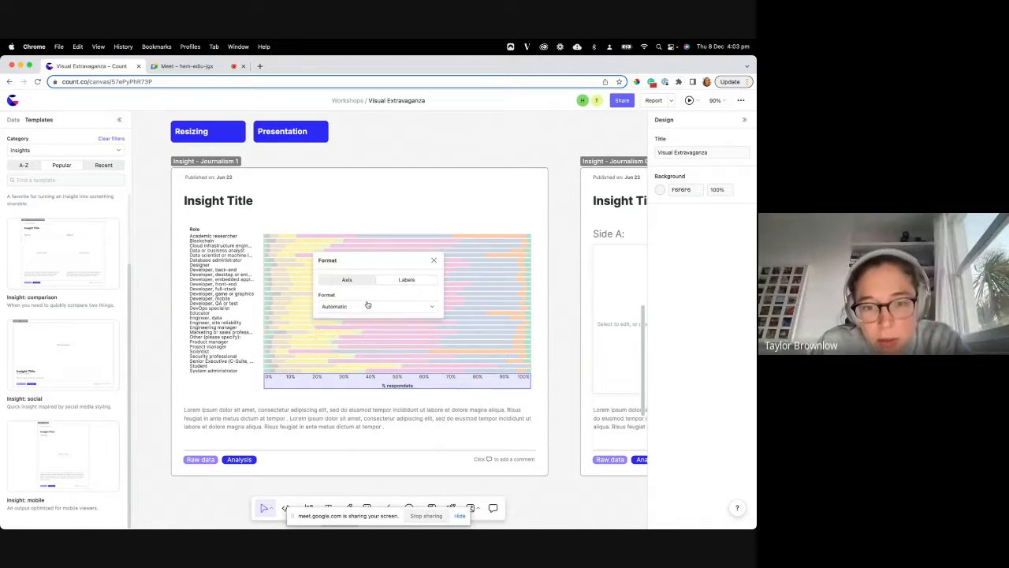
click(368, 305)
click(367, 354)
click(505, 346)
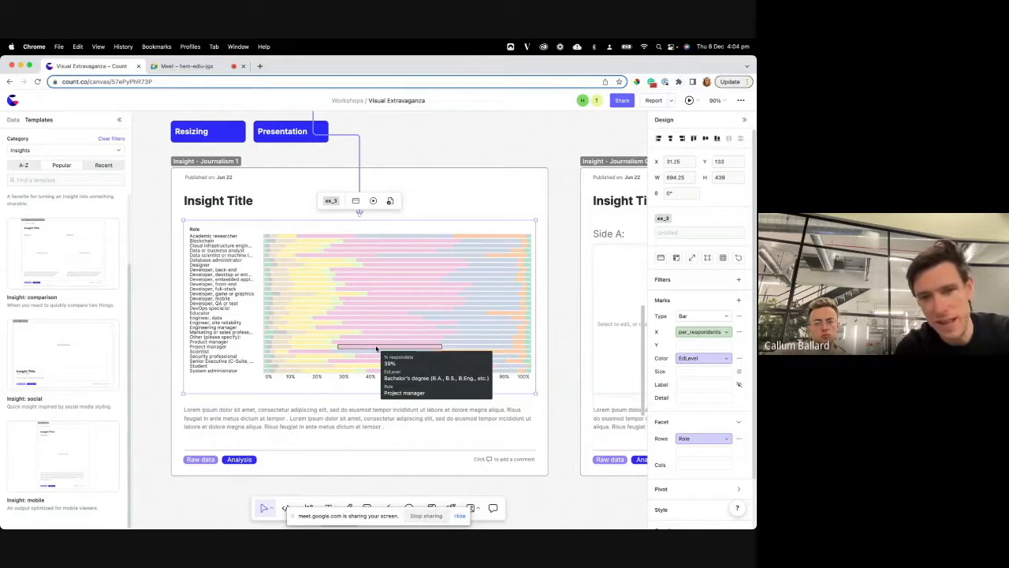
Try filtering the chart's EdLevel to Professional degree (JD, MD, etc.), and remove that filter.
click(738, 280)
click(685, 324)
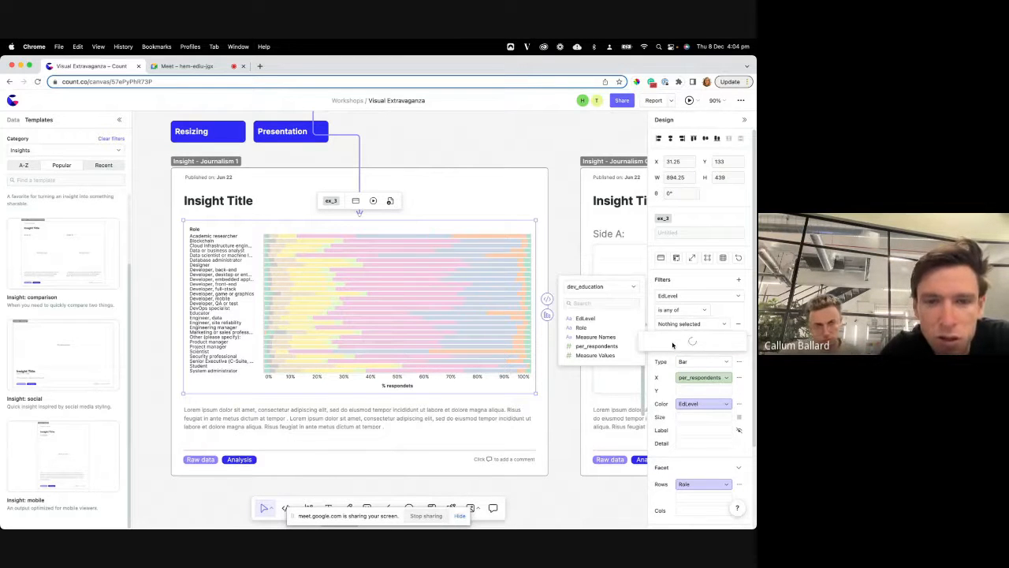
click(657, 394)
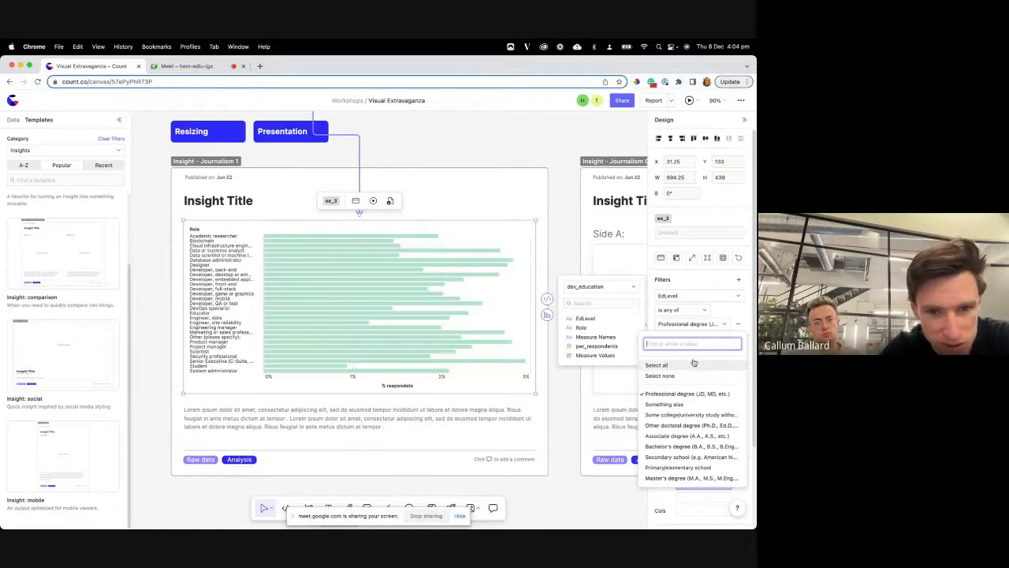
click(739, 326)
click(740, 326)
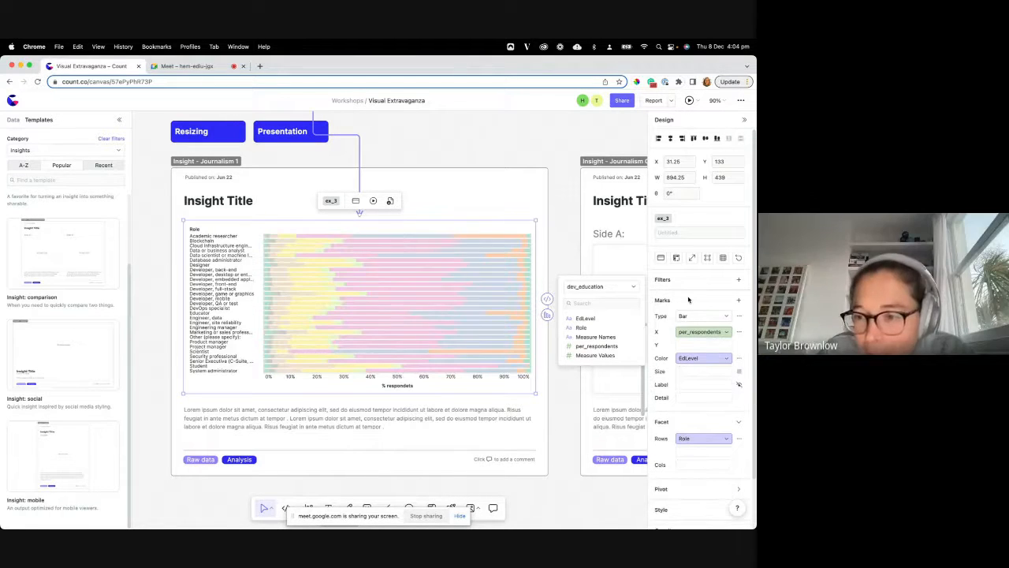
Add a Role filter to the chart that includes the QA or test, back-end, and desktop or enterprise developer roles.
click(738, 280)
click(680, 324)
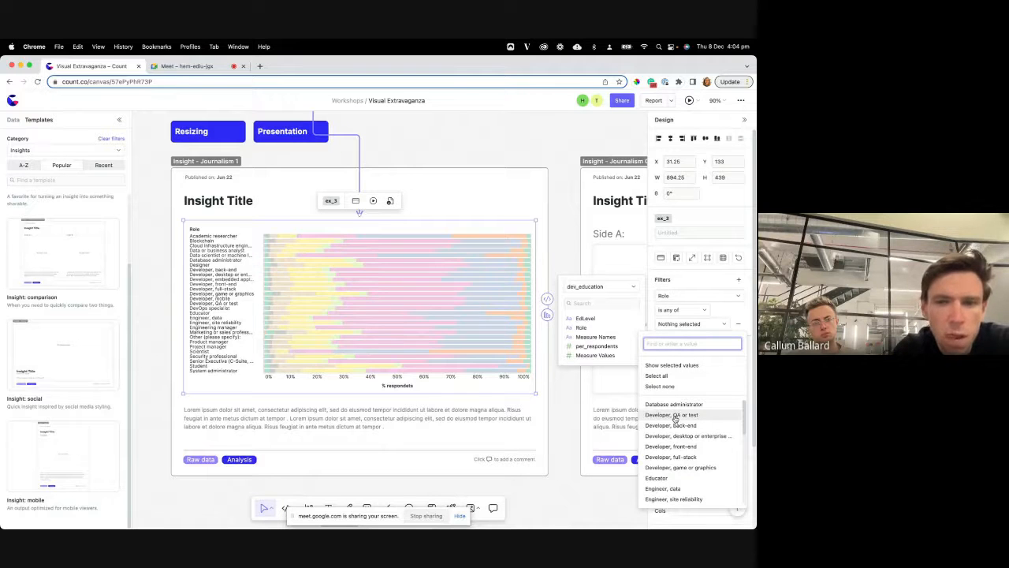
click(672, 415)
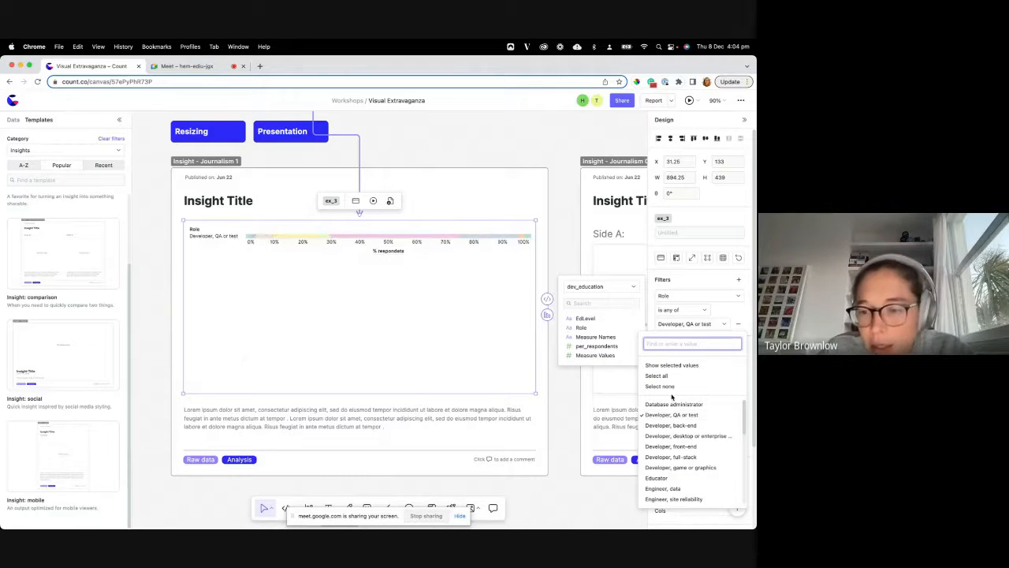
click(660, 426)
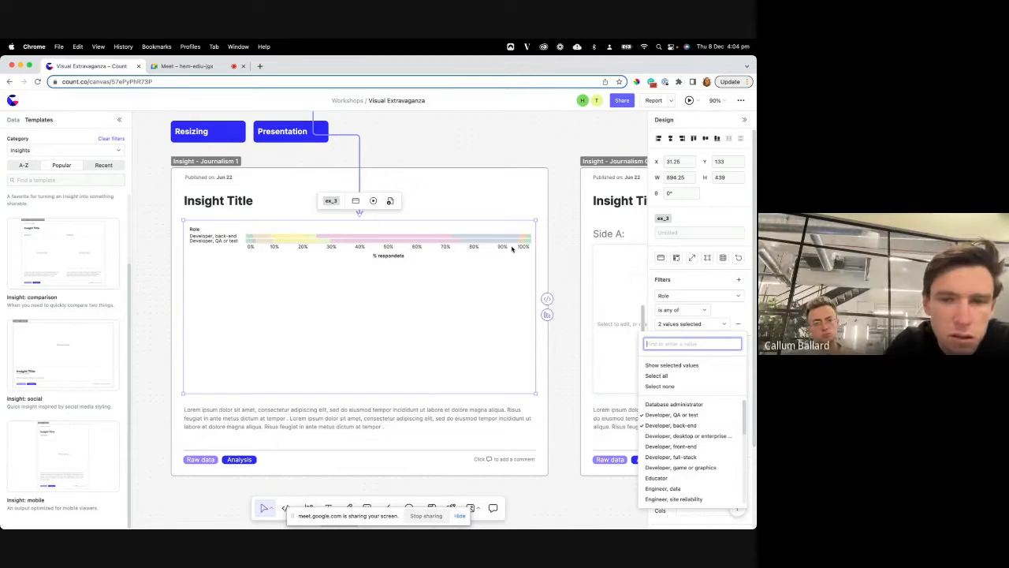
click(667, 436)
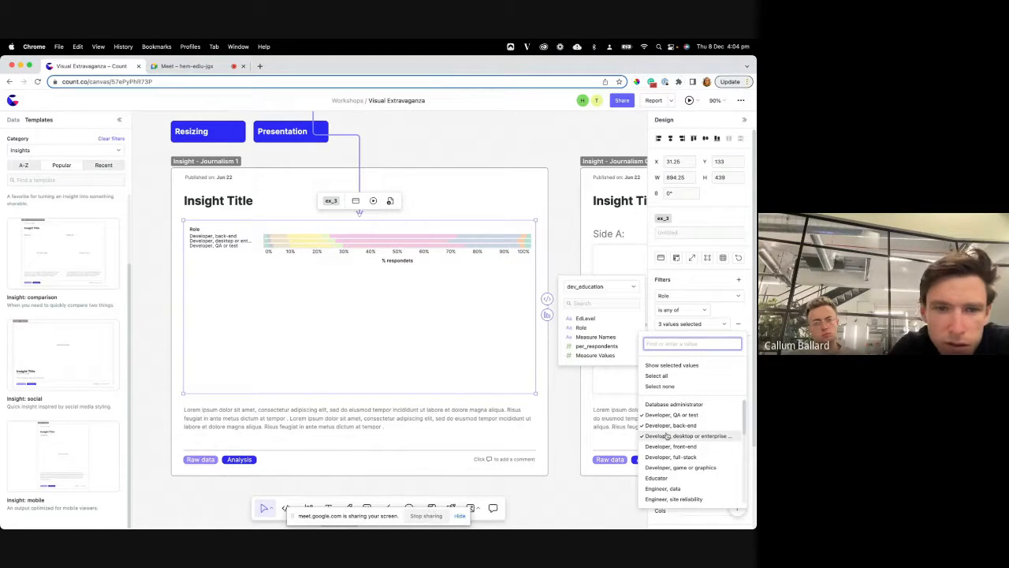
Clear all selected roles from the Role filter and increase the height of the chart's rows.
click(667, 436)
click(661, 415)
click(660, 426)
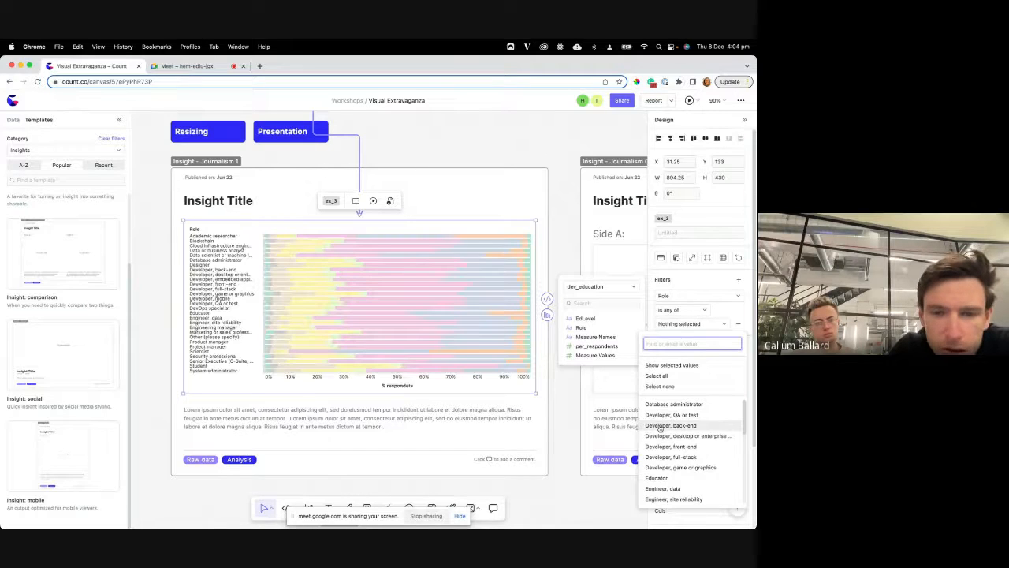
click(511, 231)
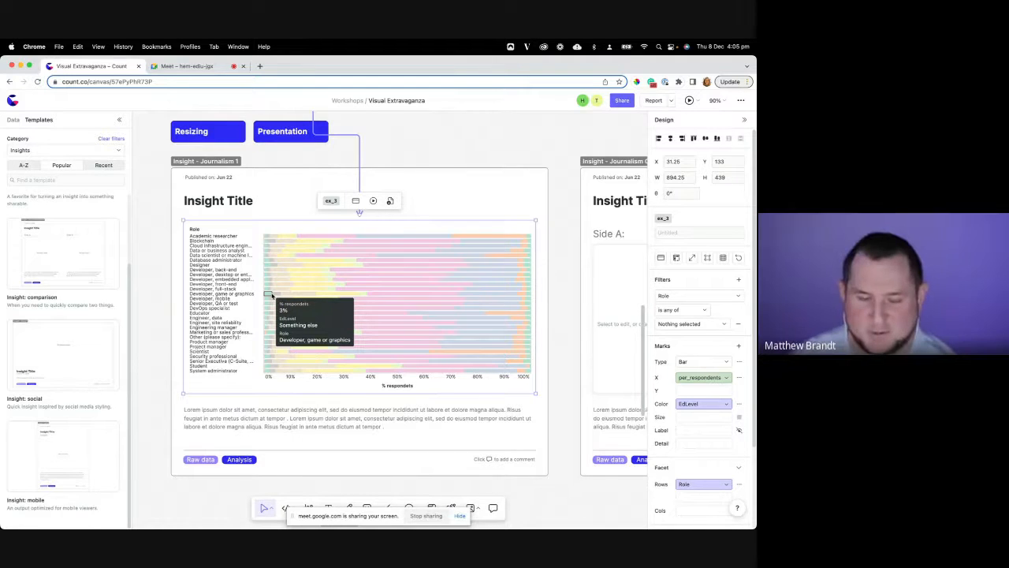
drag(232, 268, 226, 286)
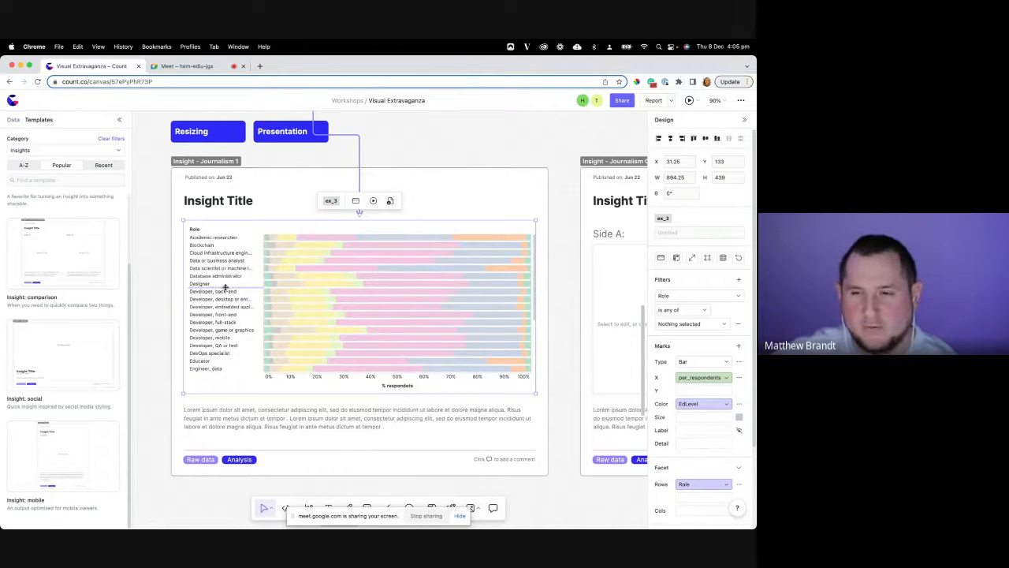
Override the color of the null value in the chart's EdLevel colors with black.
click(701, 404)
click(739, 404)
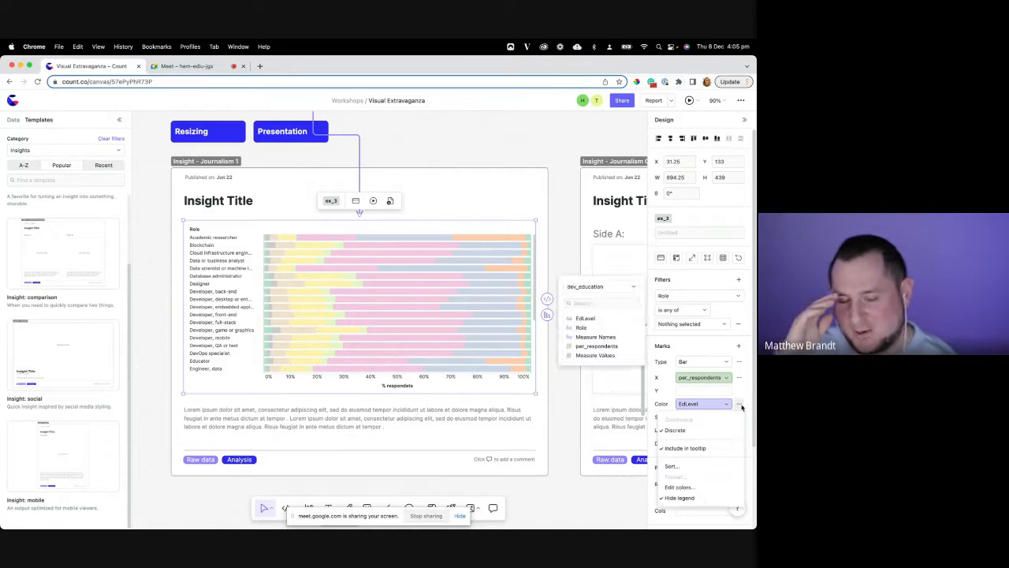
click(702, 488)
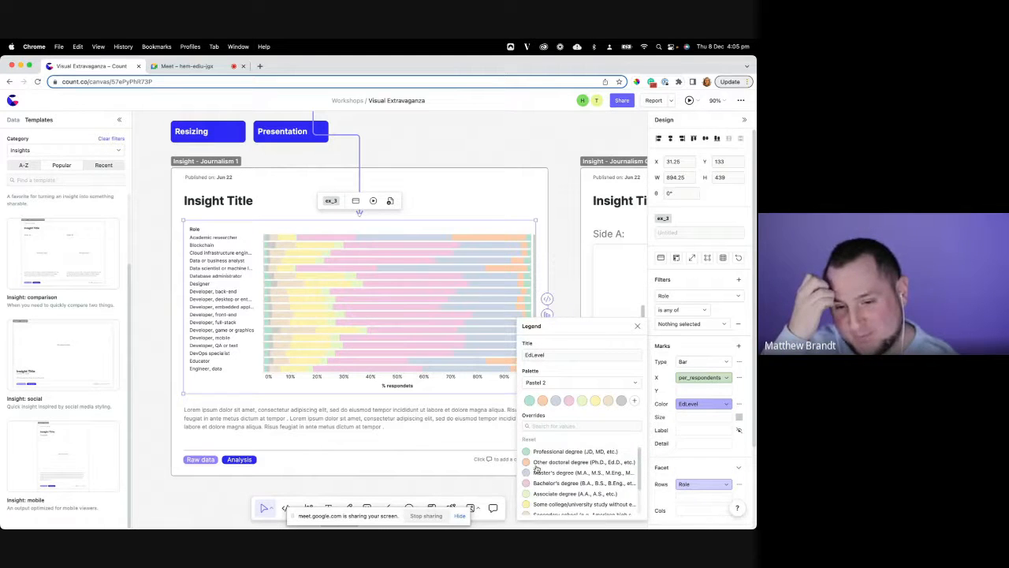
scroll(538, 491, down, 2)
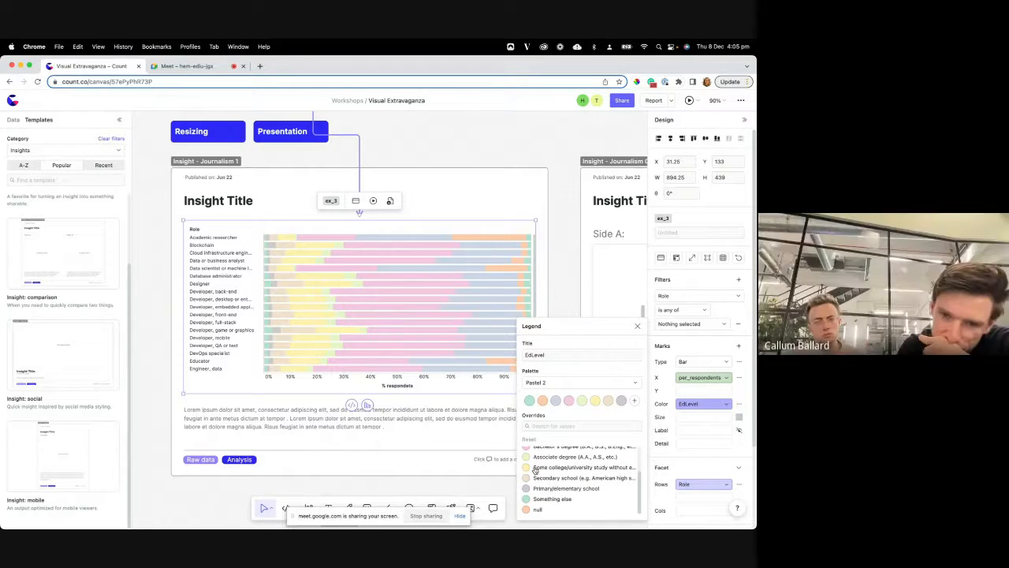
scroll(541, 489, up, 2)
scroll(536, 479, down, 2)
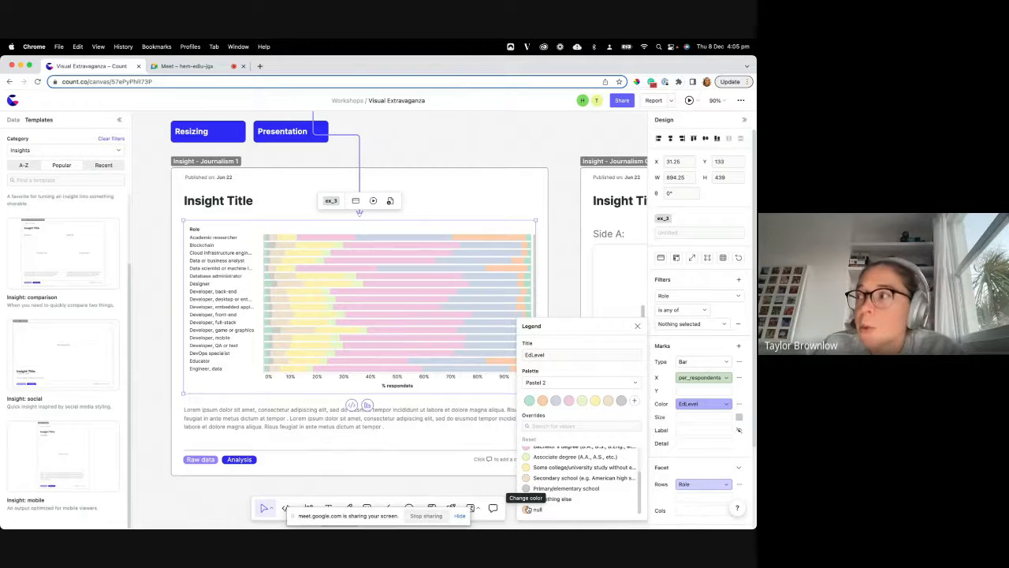
click(526, 509)
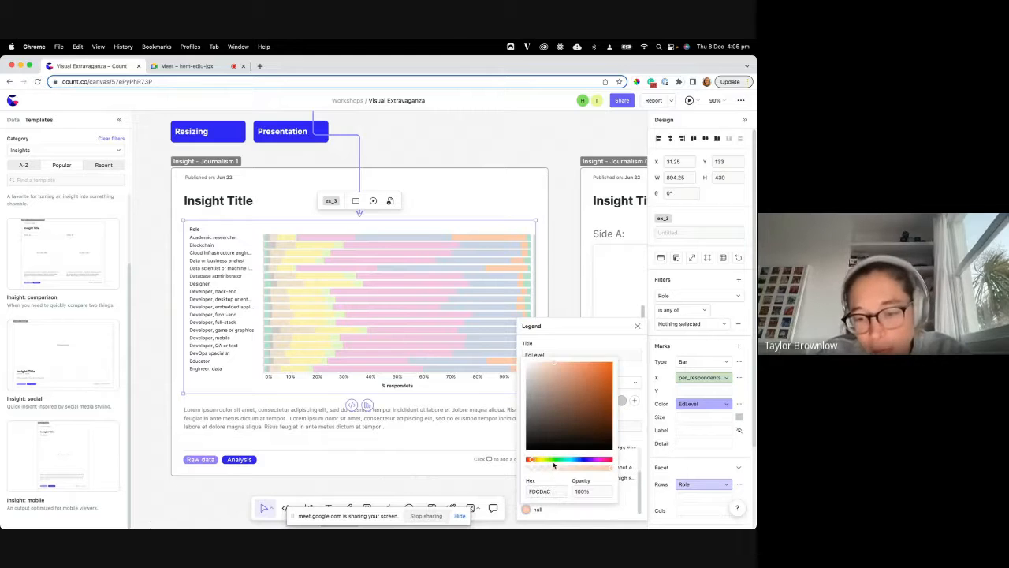
drag(533, 442, 518, 472)
click(518, 473)
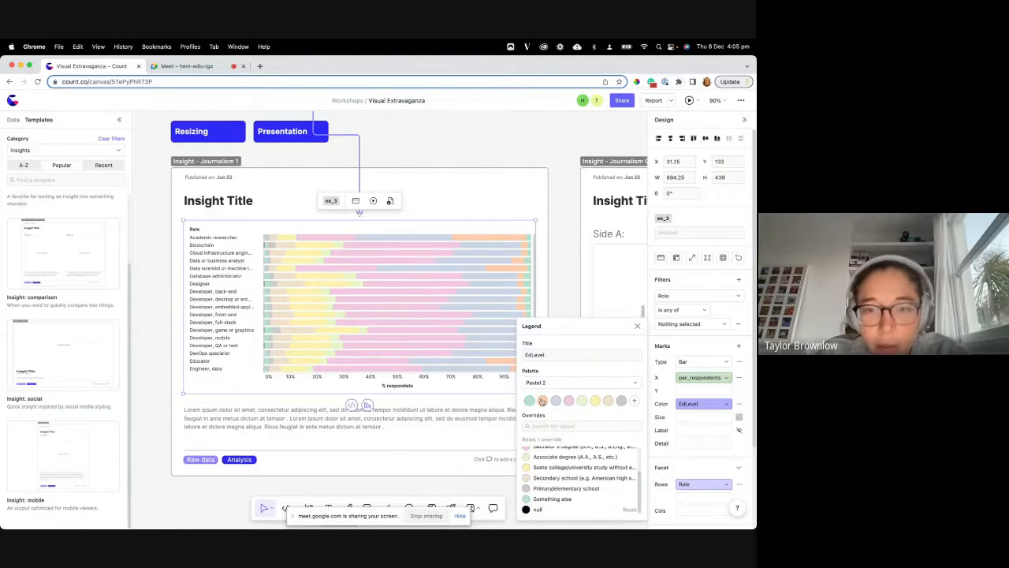
Reset the EdLevel color override and assign black to the null value again.
scroll(575, 486, down, 1)
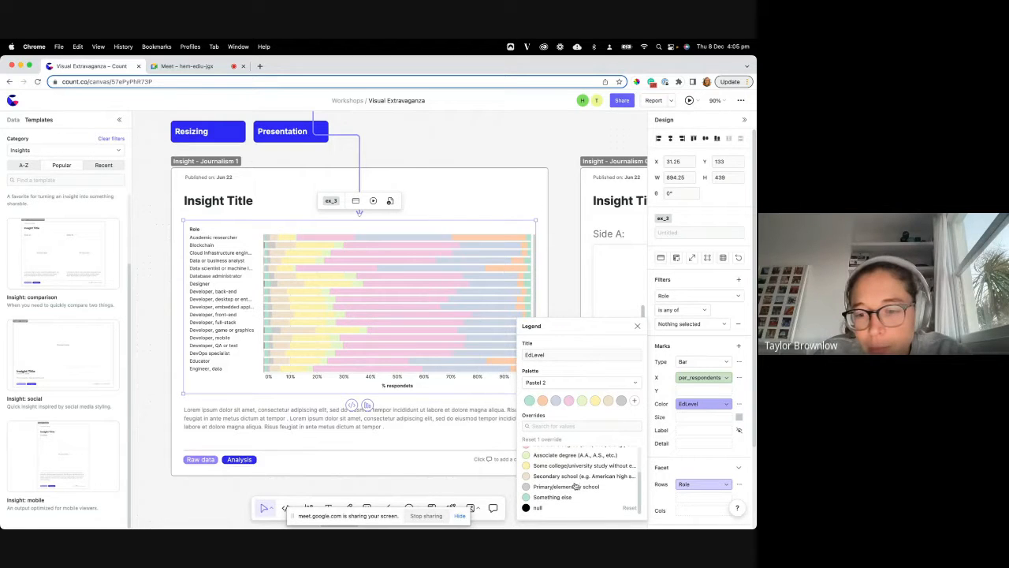
scroll(552, 442, up, 2)
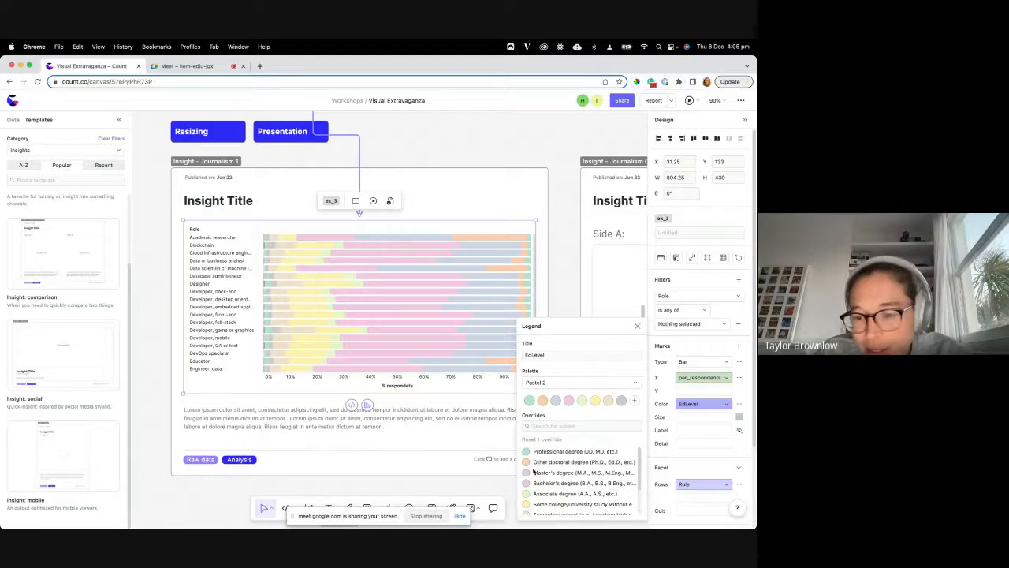
scroll(552, 473, down, 3)
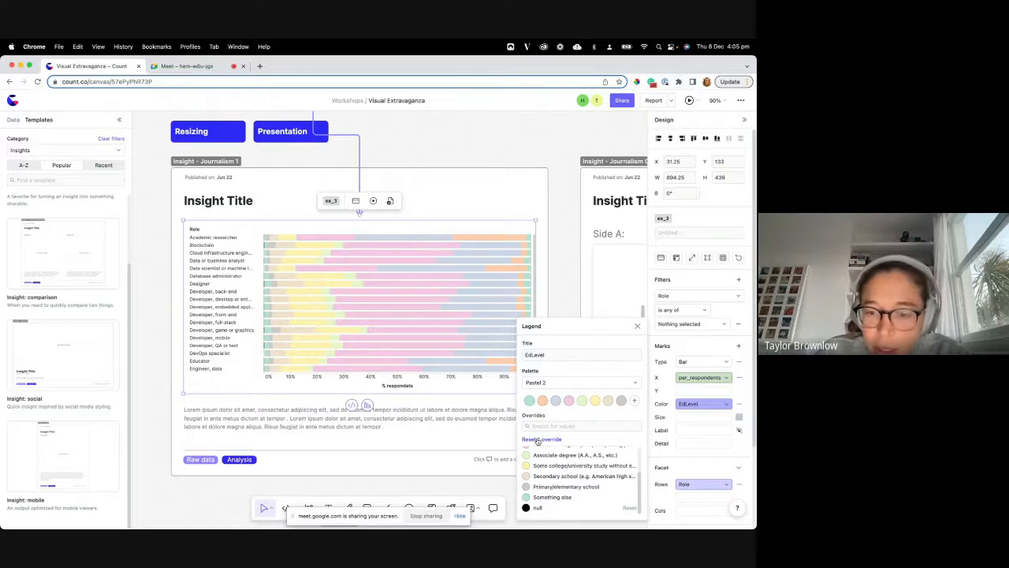
click(526, 507)
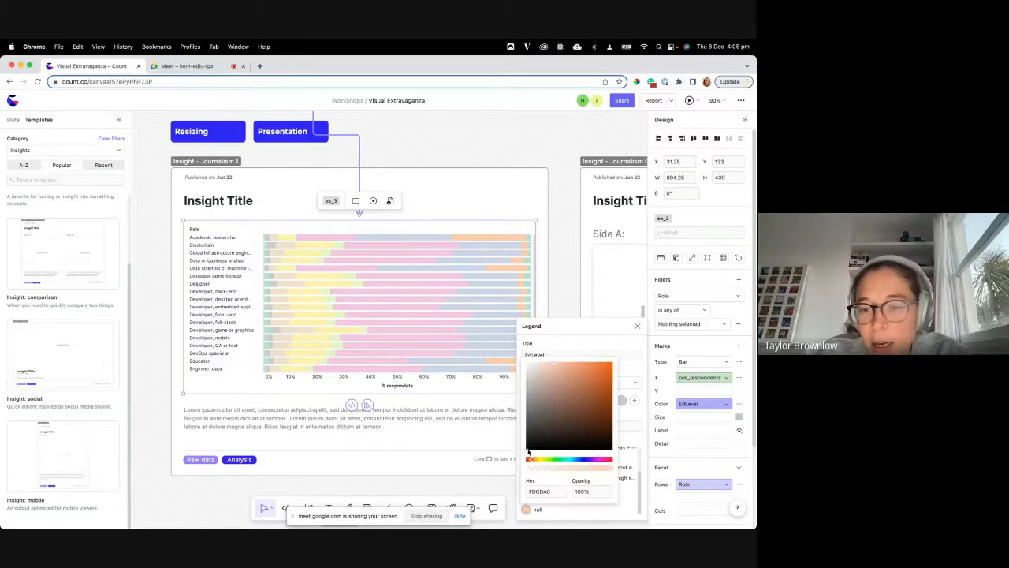
click(527, 449)
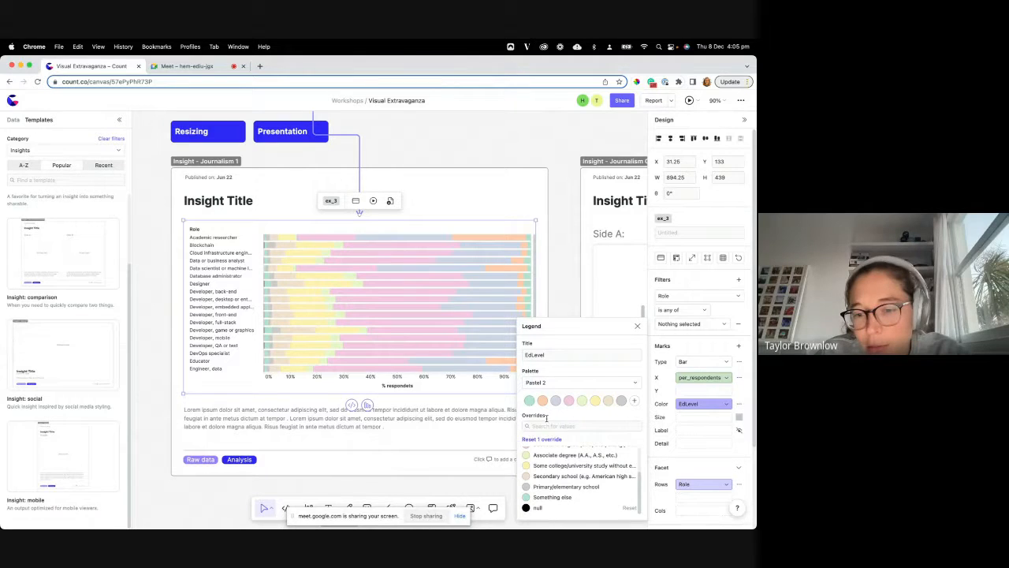
scroll(539, 472, up, 3)
scroll(539, 471, down, 1)
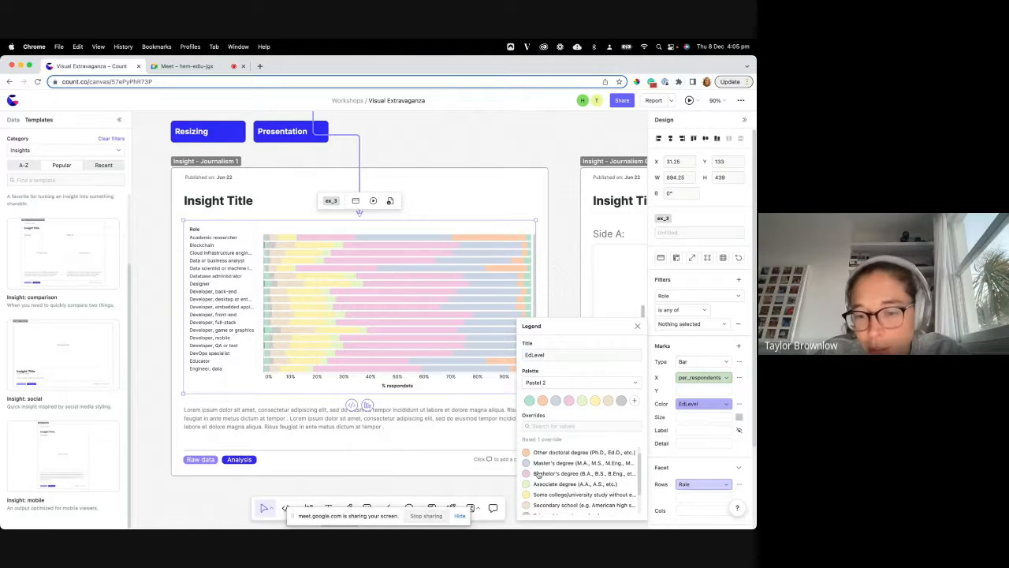
click(525, 474)
click(483, 450)
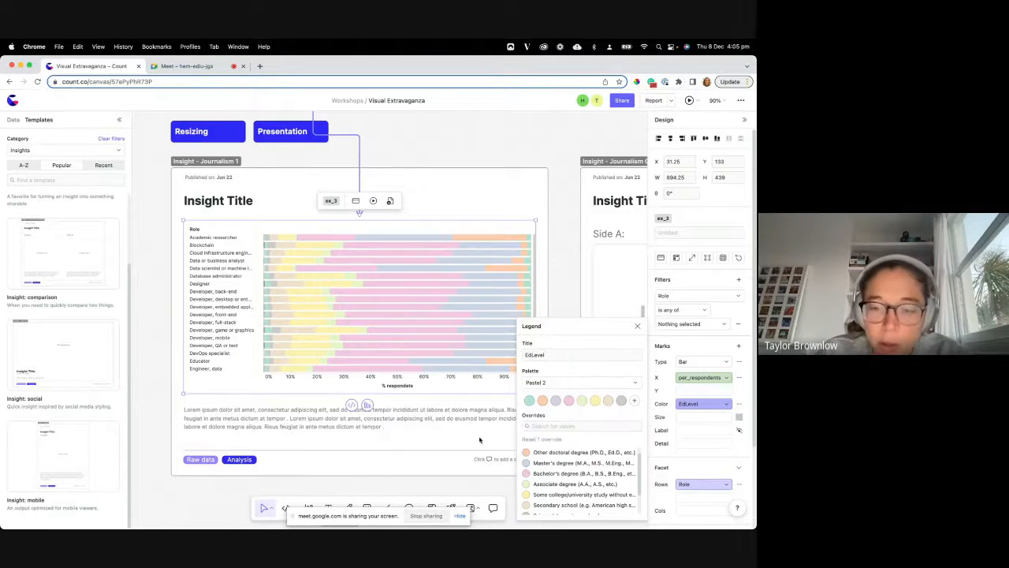
click(474, 430)
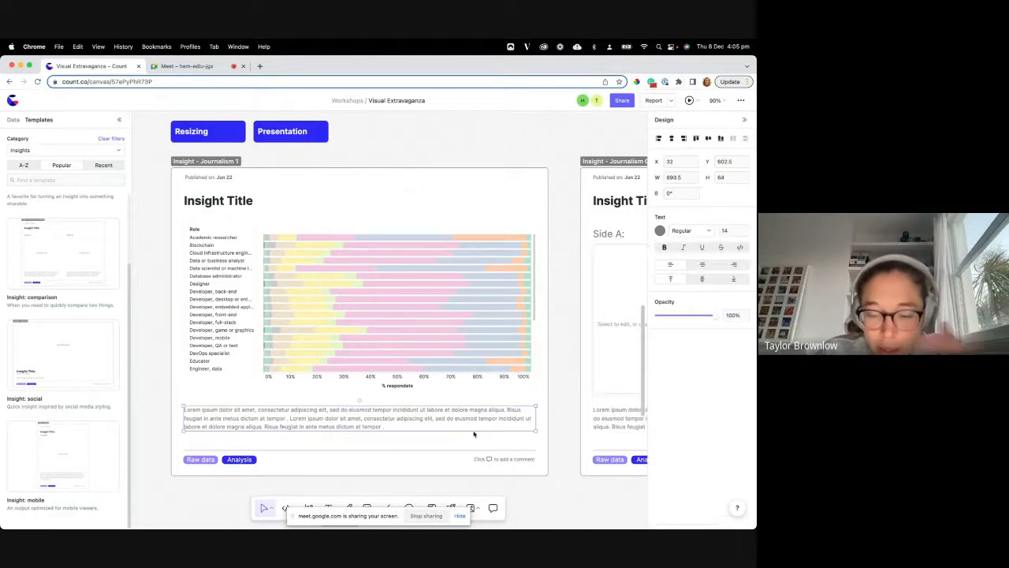
Examine the color overrides and available palettes for the chart's EdLevel field, keep Pastel 2, and deselect the chart.
click(436, 357)
click(740, 404)
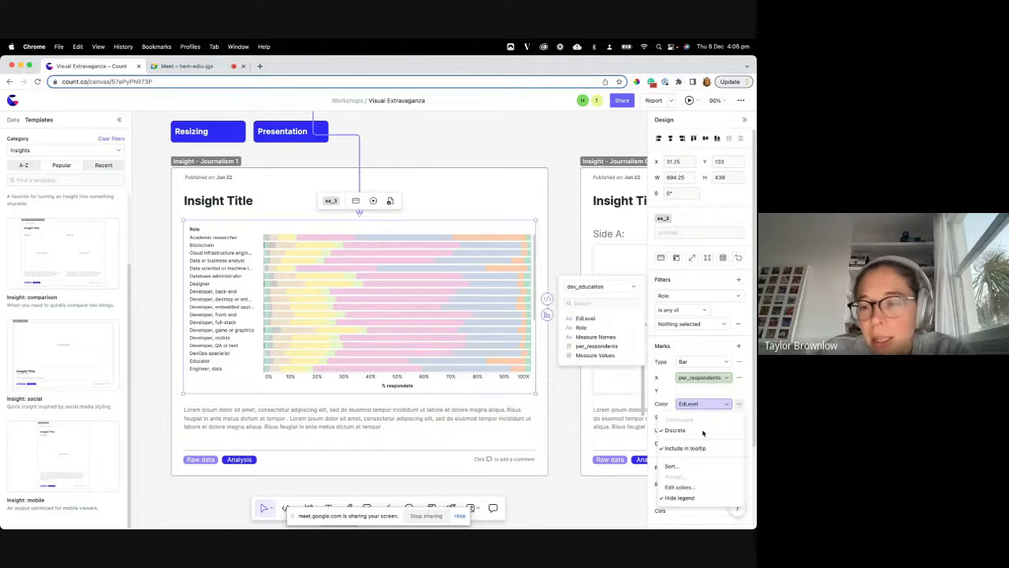
click(679, 486)
scroll(547, 465, down, 3)
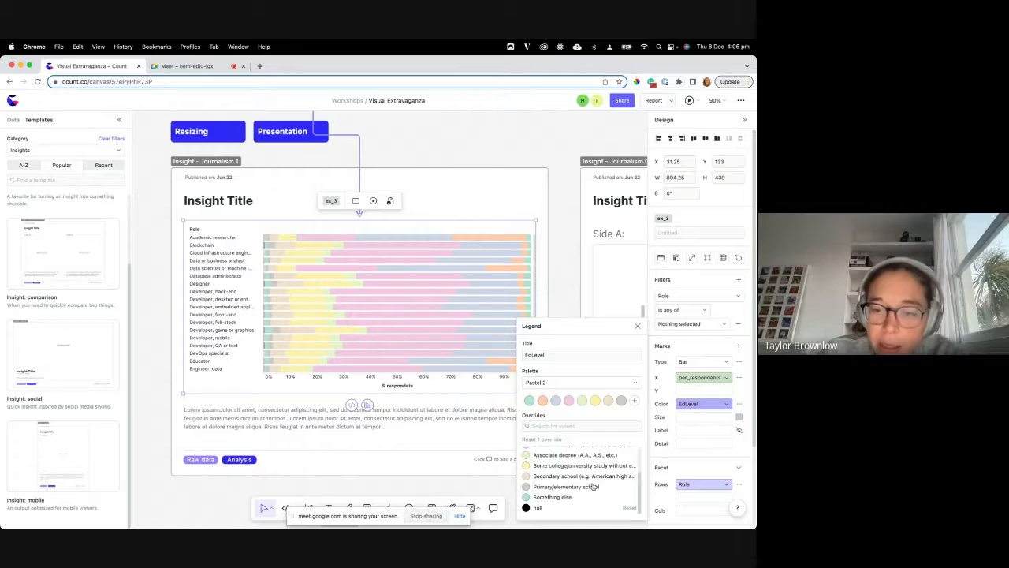
click(557, 384)
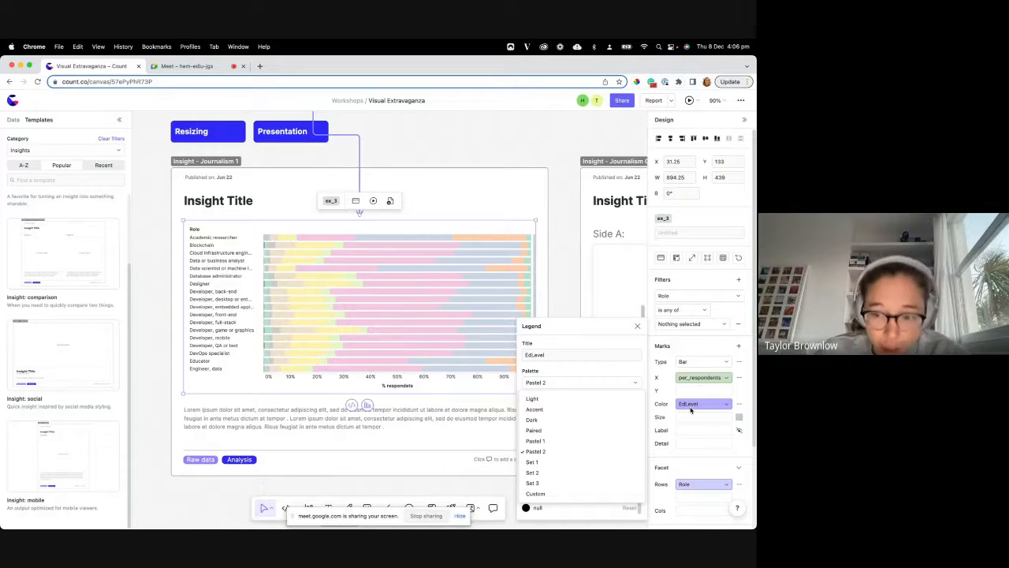
click(564, 320)
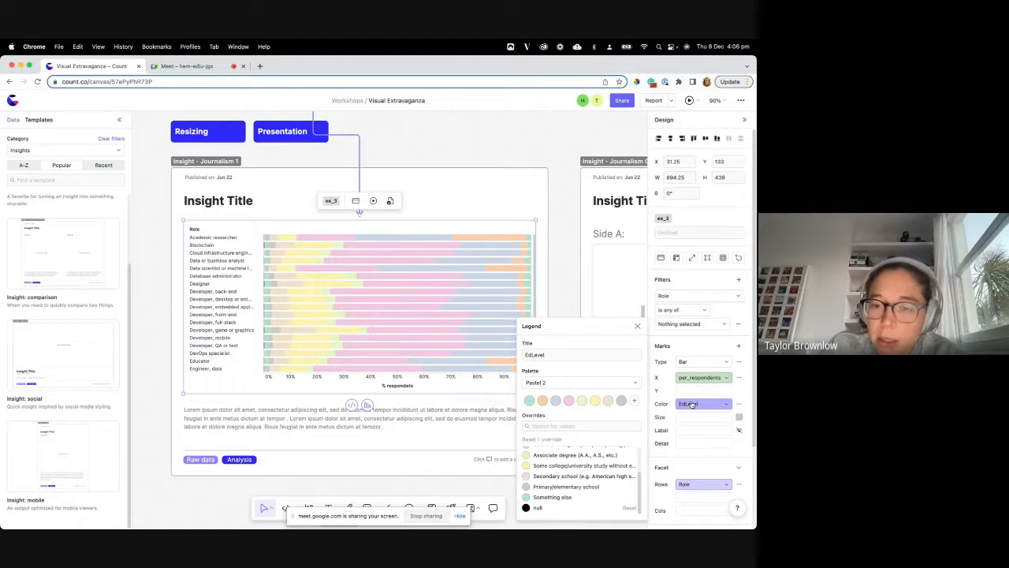
click(580, 383)
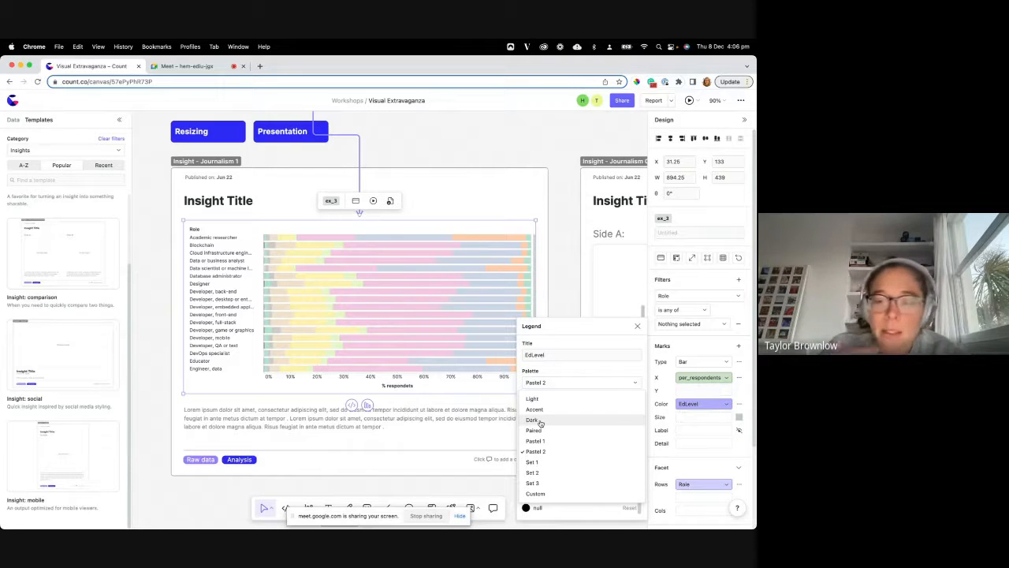
scroll(565, 292, down, 2)
click(566, 293)
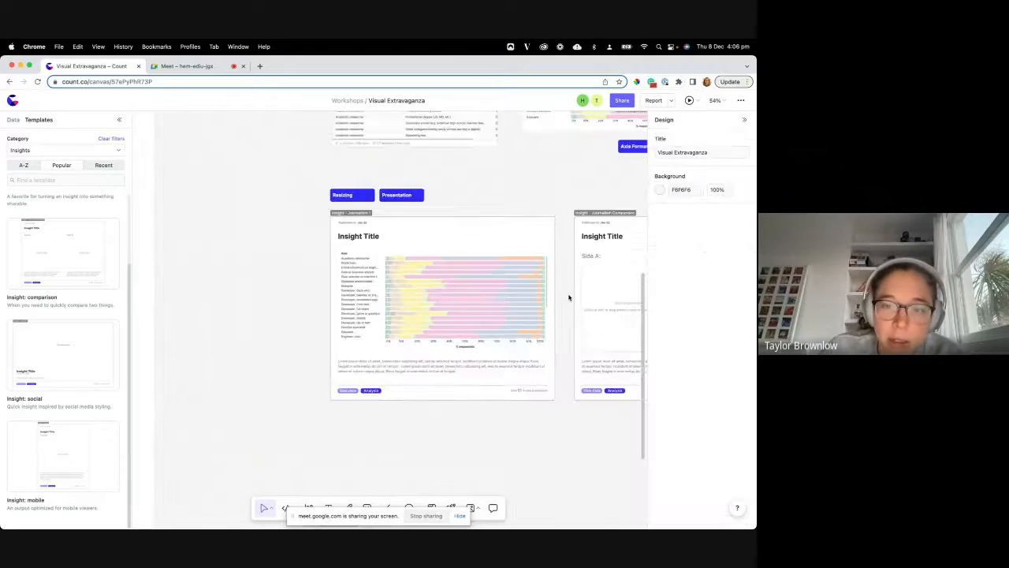
Move the Visual Extravaganza title frame slightly up and select the Count Colors frame beneath it.
scroll(322, 306, down, 5)
scroll(323, 306, down, 1)
scroll(323, 306, up, 2)
scroll(322, 307, left, 1)
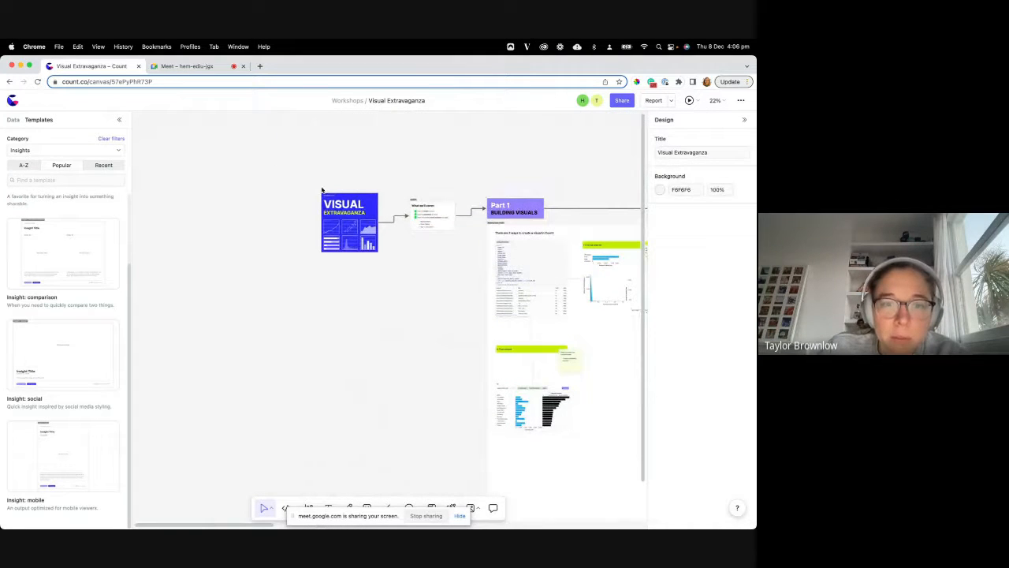
drag(323, 190, 323, 181)
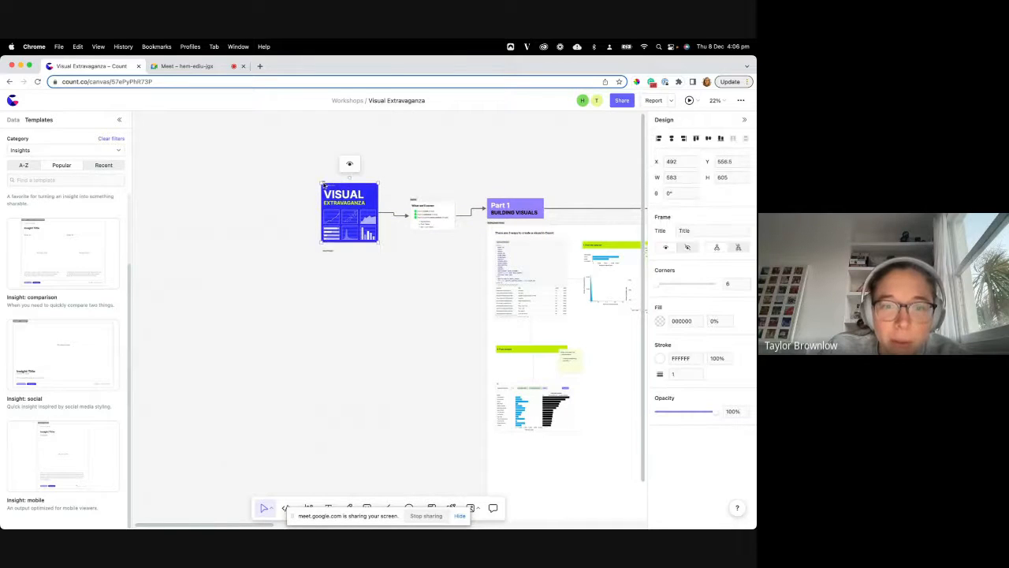
click(329, 252)
key(shift+2)
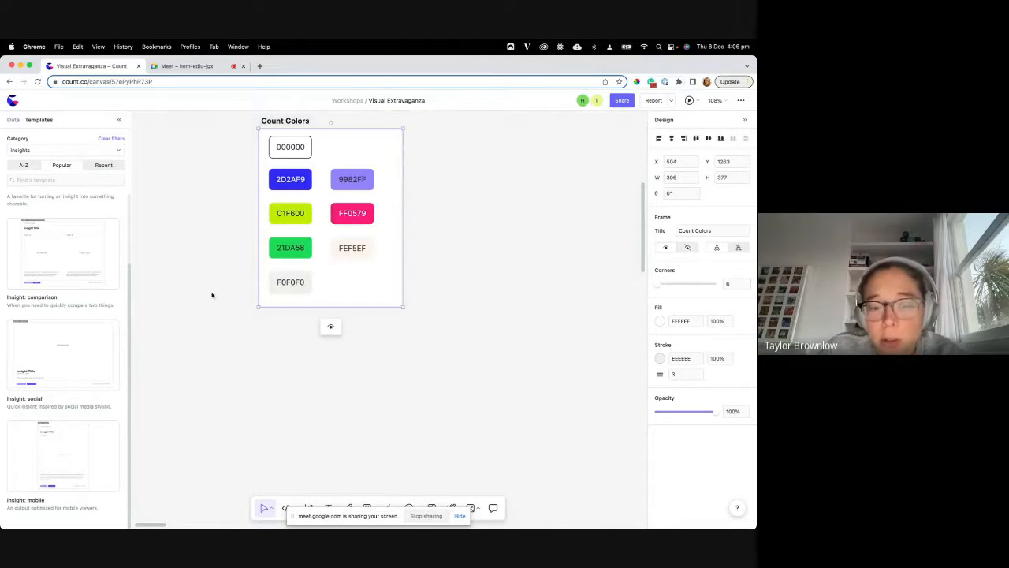
Draw a circle about 93 wide below the Count Colors frame, try a brand color swatch as its fill, and delete it.
drag(379, 523, 193, 515)
drag(414, 380, 459, 424)
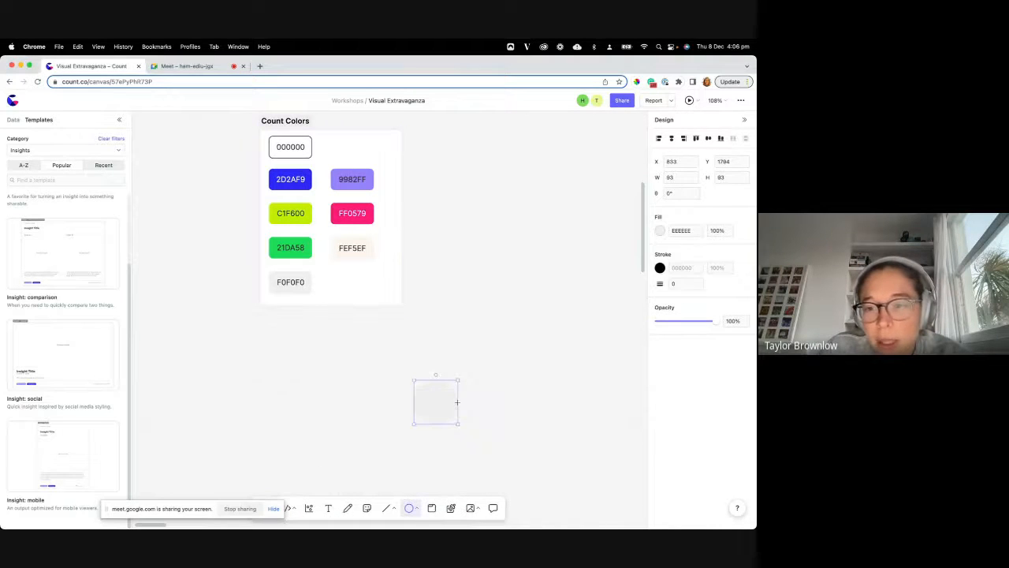
click(660, 231)
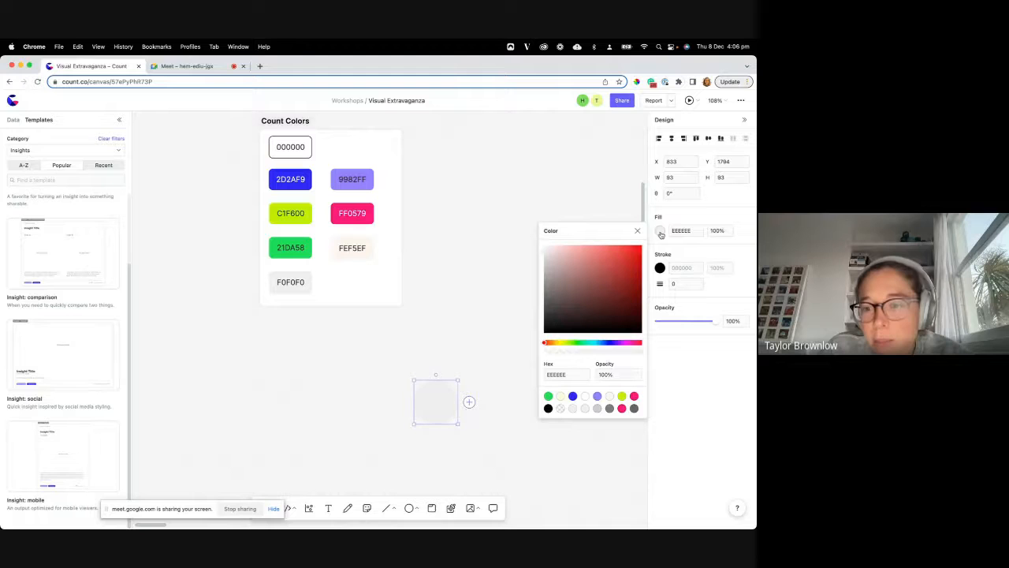
click(597, 396)
key(Escape)
key(BackSpace)
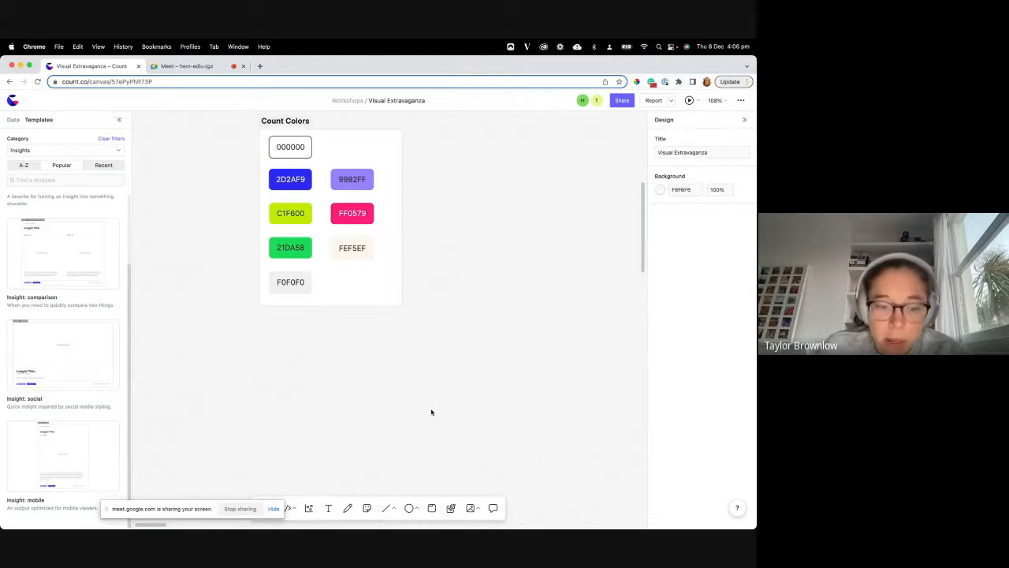
Return to the stacked bar chart in the Insight - Journalism 1 frame, view the options of its EdLevel color field, and deselect the chart.
drag(165, 509, 130, 513)
scroll(428, 270, up, 1)
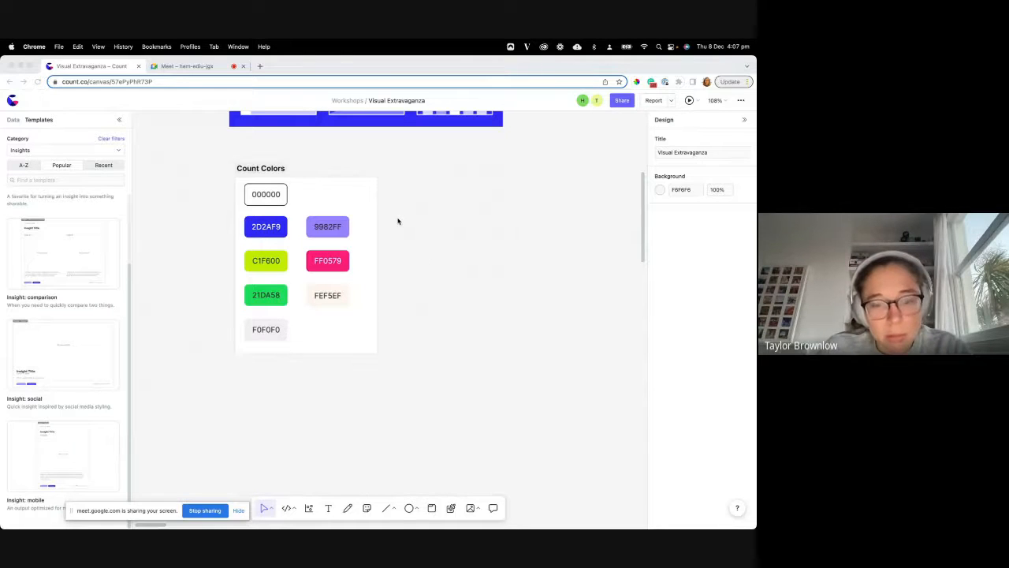
click(257, 151)
scroll(249, 172, down, 5)
scroll(388, 241, right, 3)
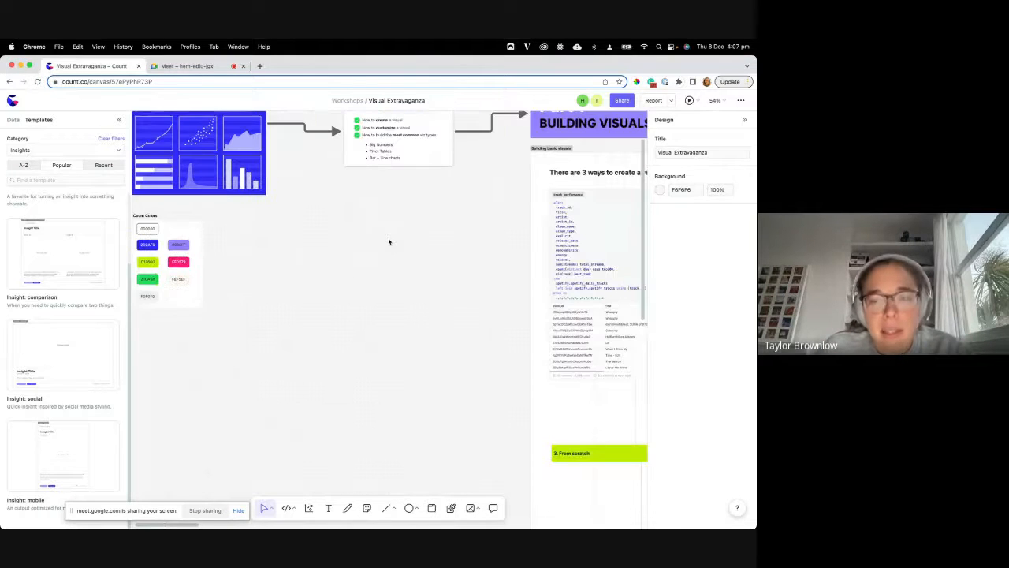
scroll(388, 242, down, 2)
scroll(388, 241, right, 10)
scroll(388, 242, down, 5)
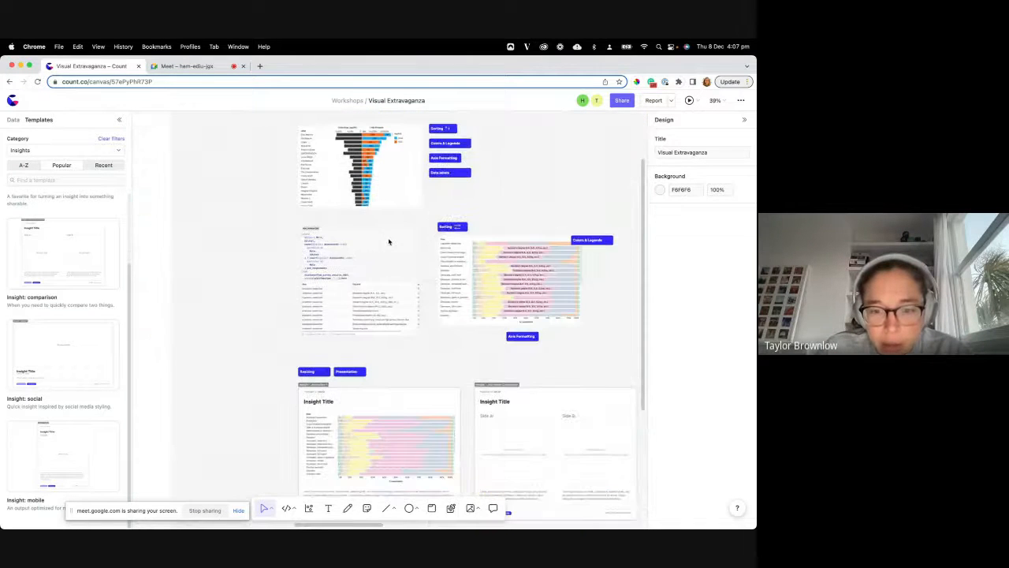
scroll(386, 334, up, 5)
scroll(382, 332, up, 3)
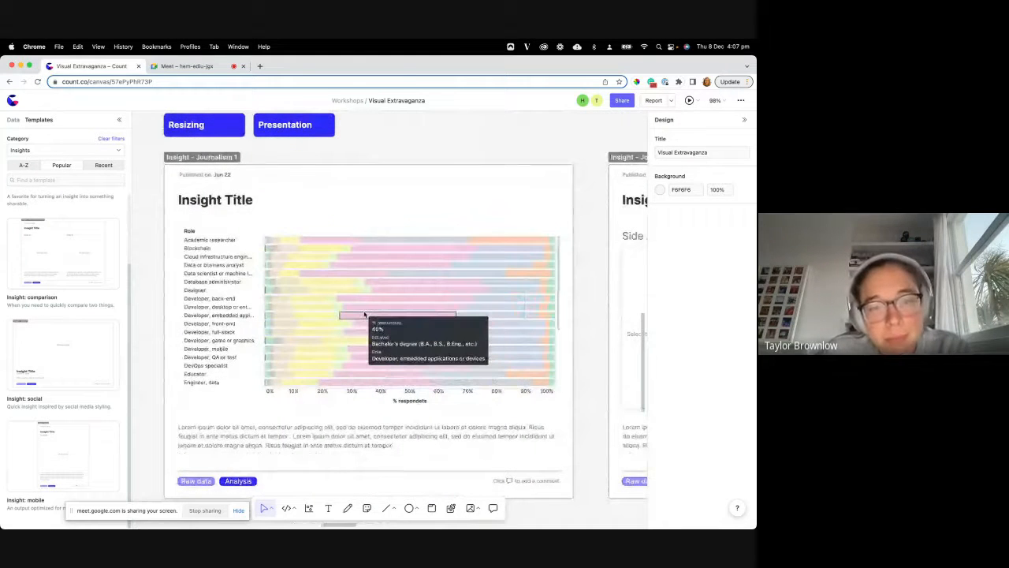
click(368, 318)
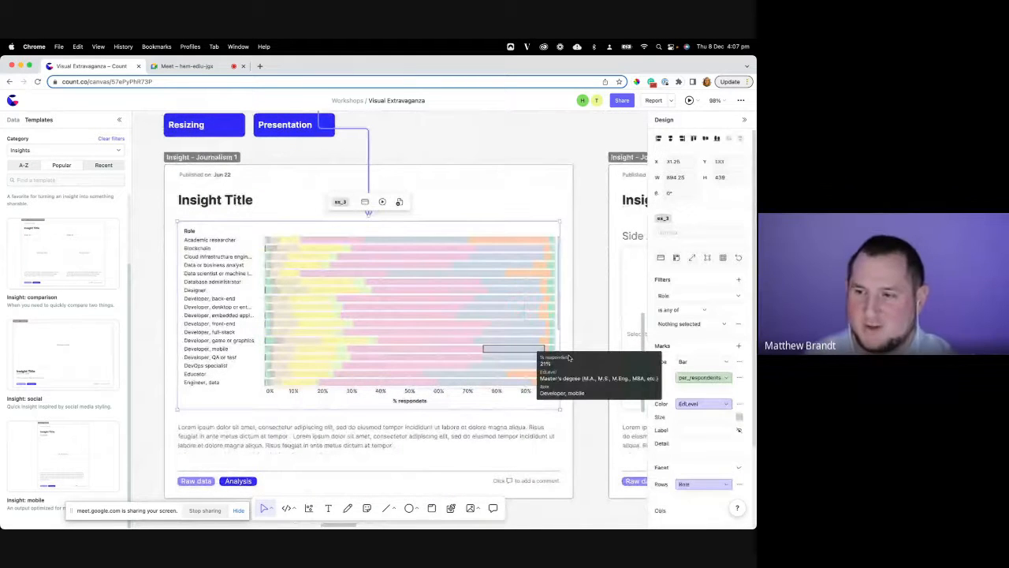
click(740, 404)
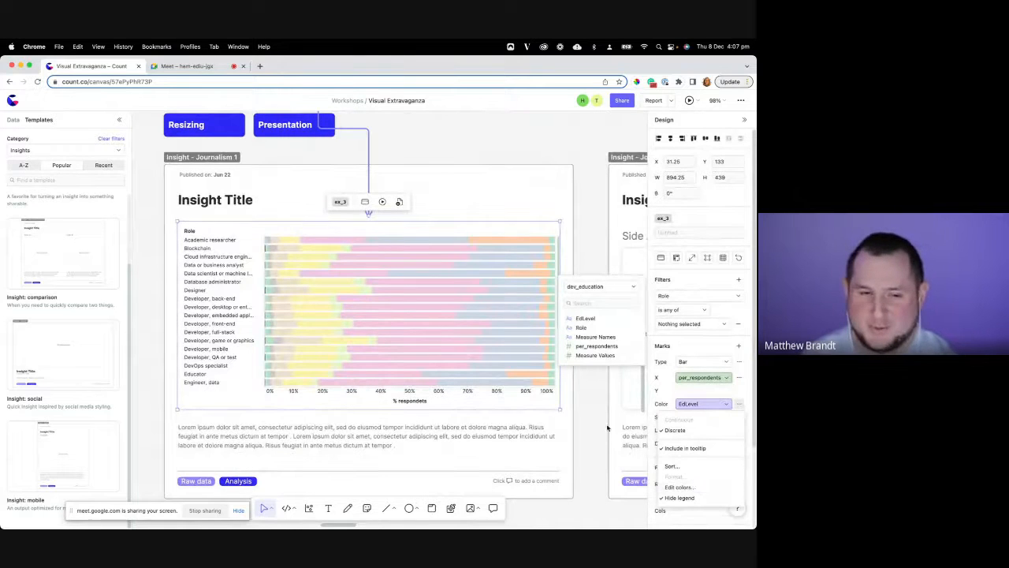
click(147, 322)
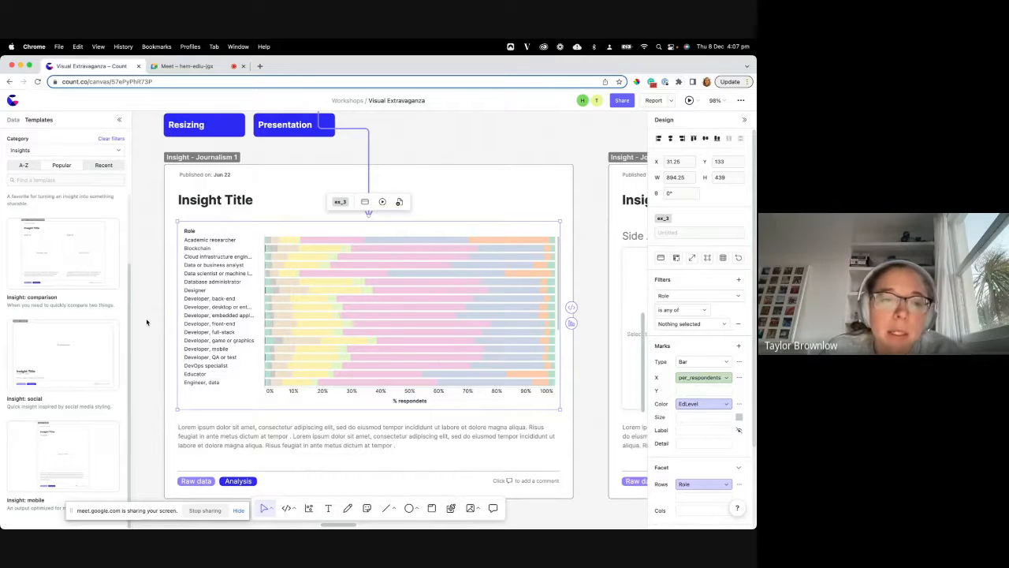
click(140, 294)
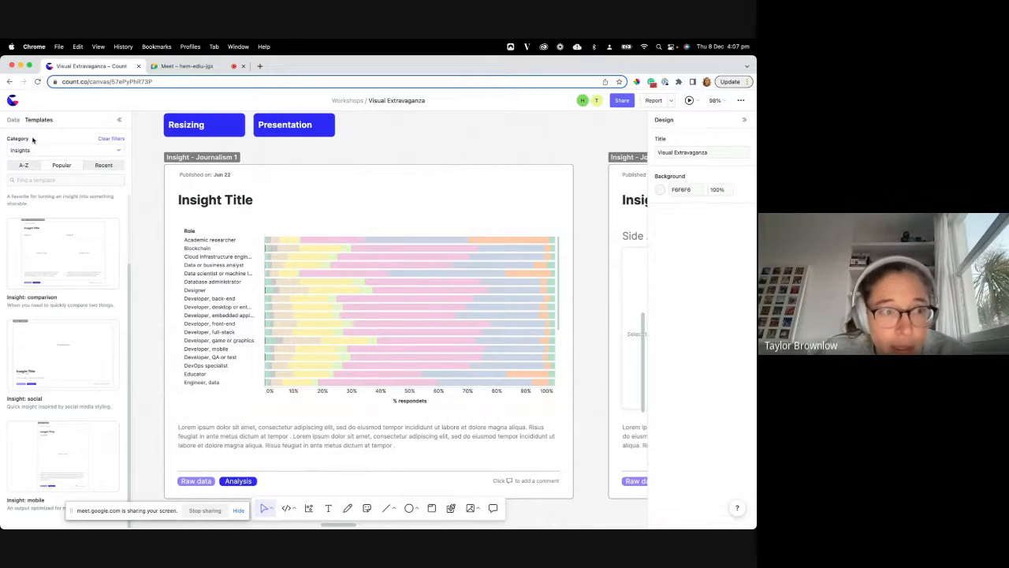
Filter the templates to the Colors category, examine the available color palettes, and return to the data tables list.
click(33, 151)
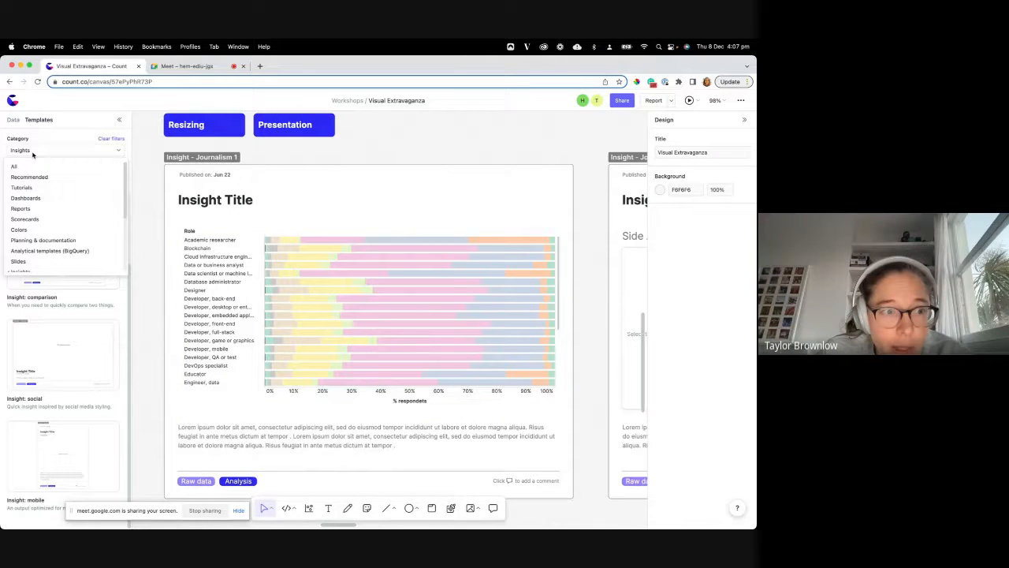
click(48, 223)
scroll(60, 379, down, 1)
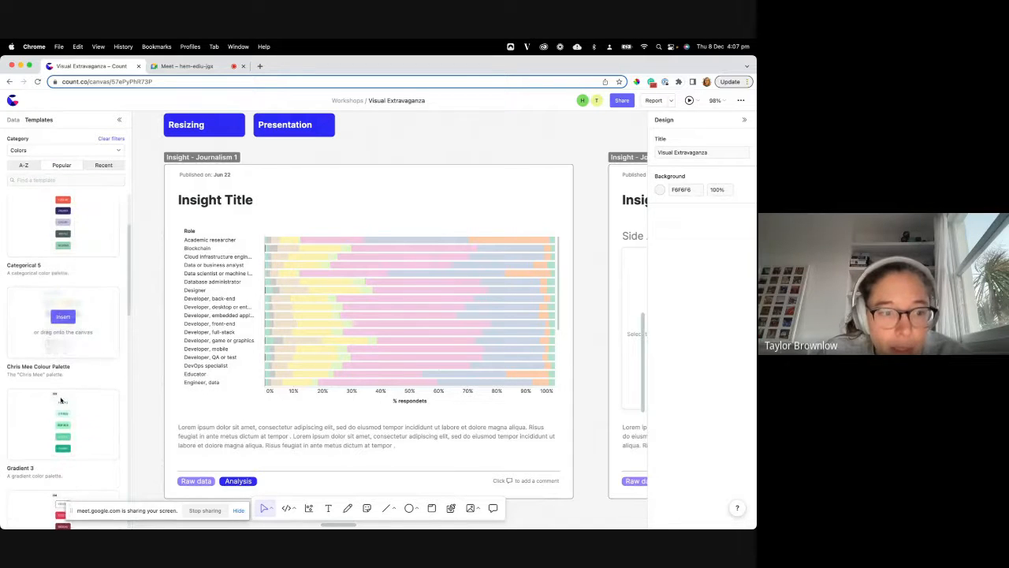
scroll(78, 417, down, 5)
scroll(86, 394, up, 4)
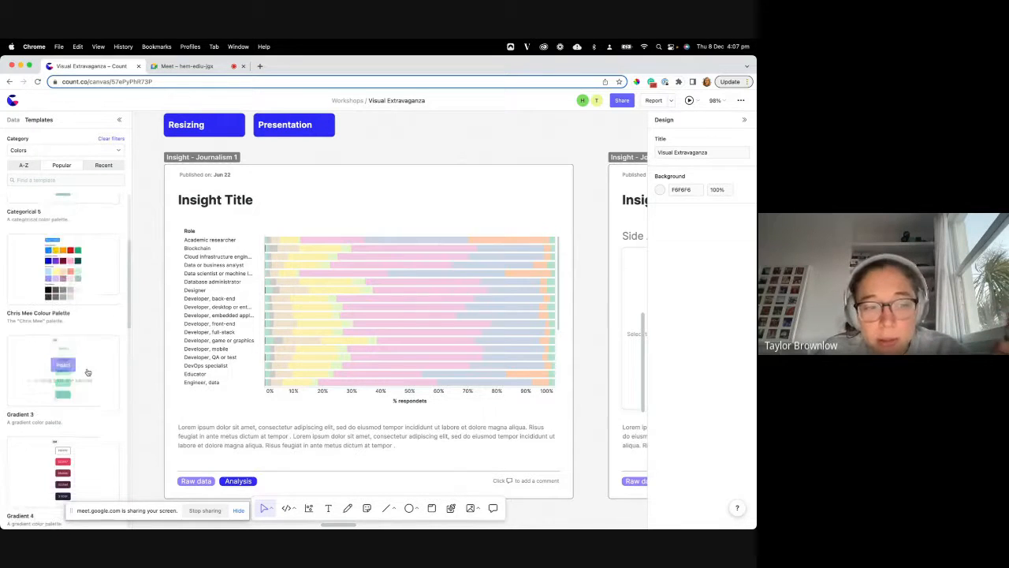
mouse_move(89, 251)
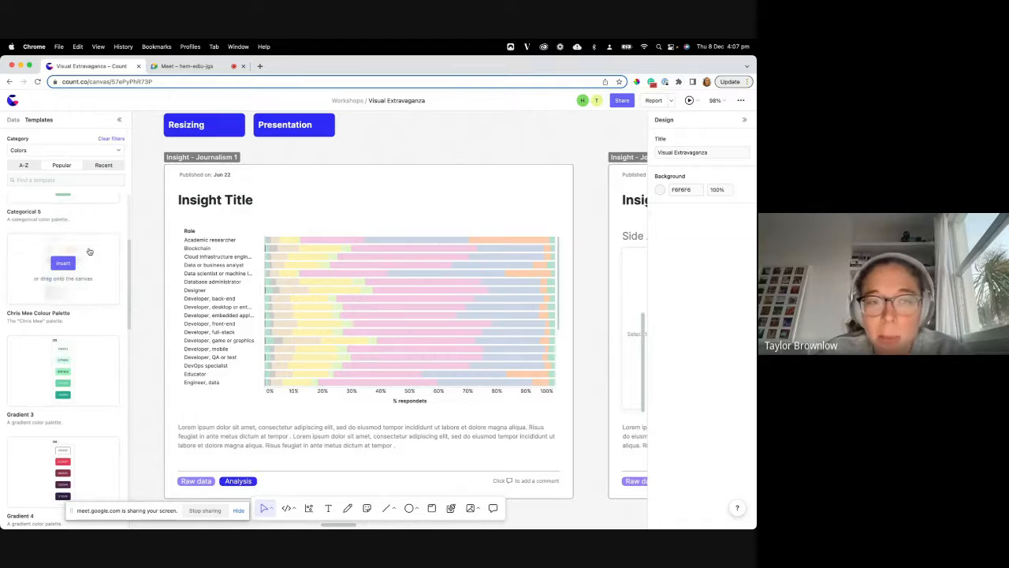
scroll(89, 251, up, 3)
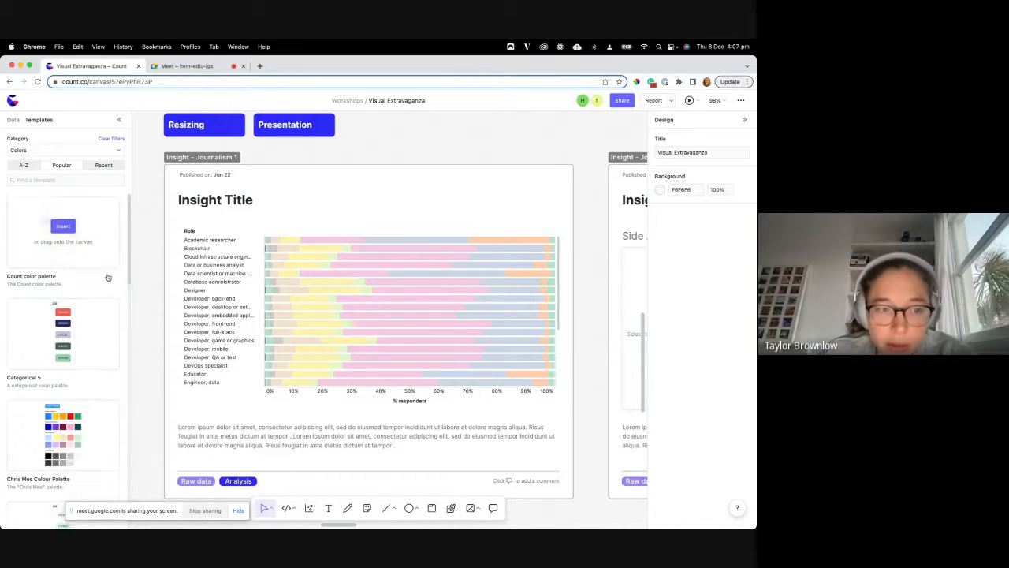
scroll(142, 275, left, 1)
scroll(143, 274, down, 2)
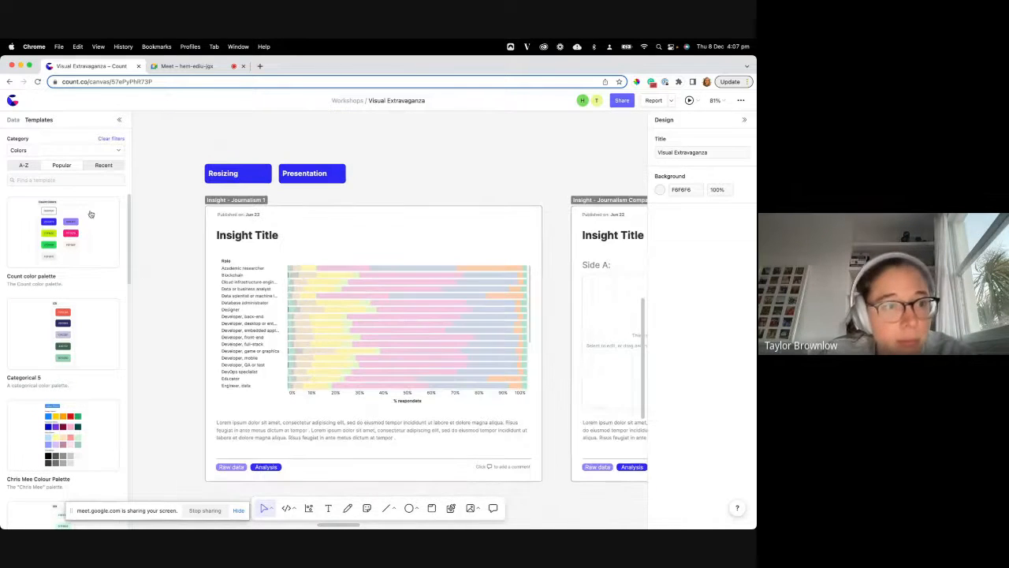
click(19, 120)
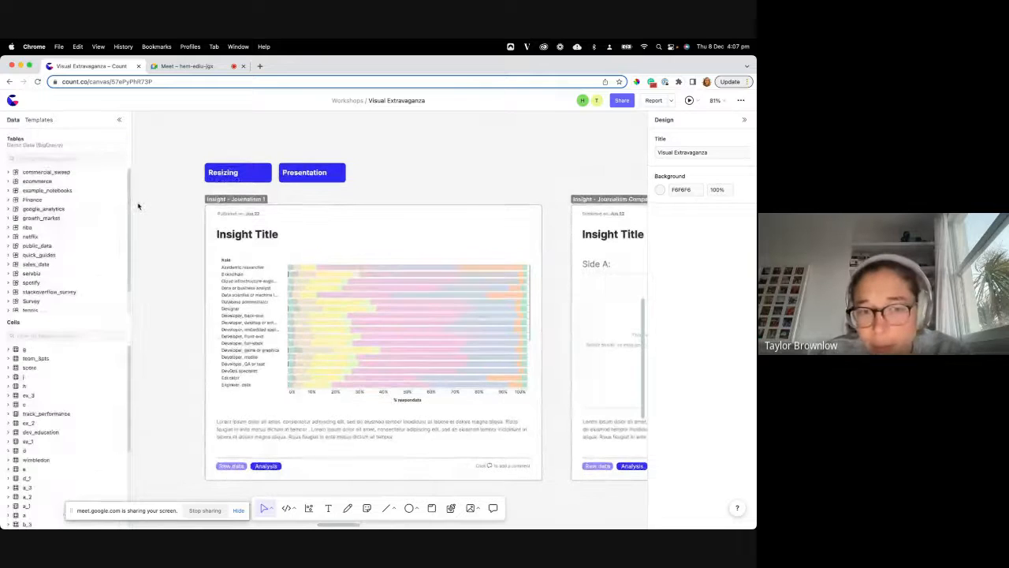
scroll(138, 205, down, 1)
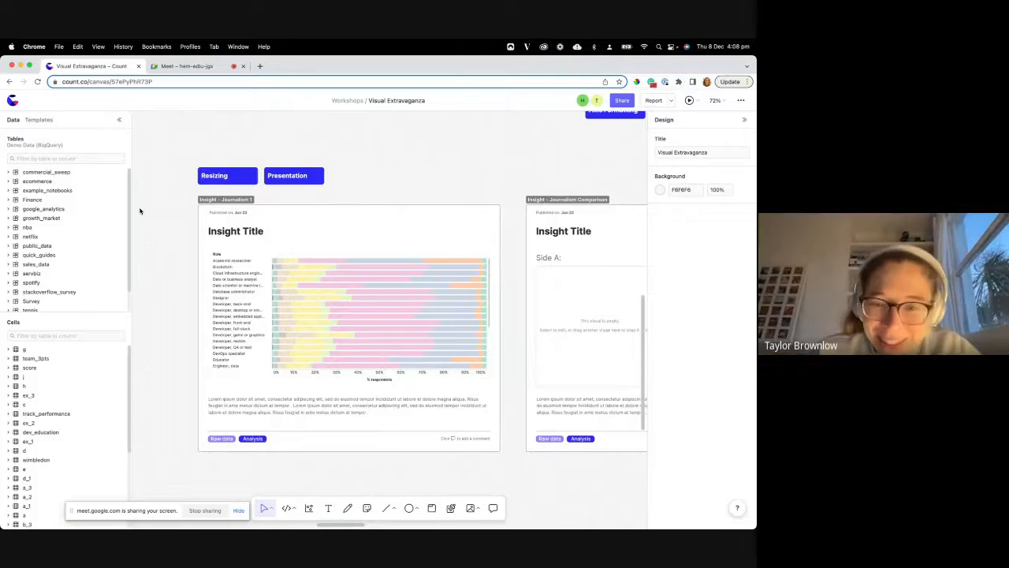
scroll(181, 242, down, 3)
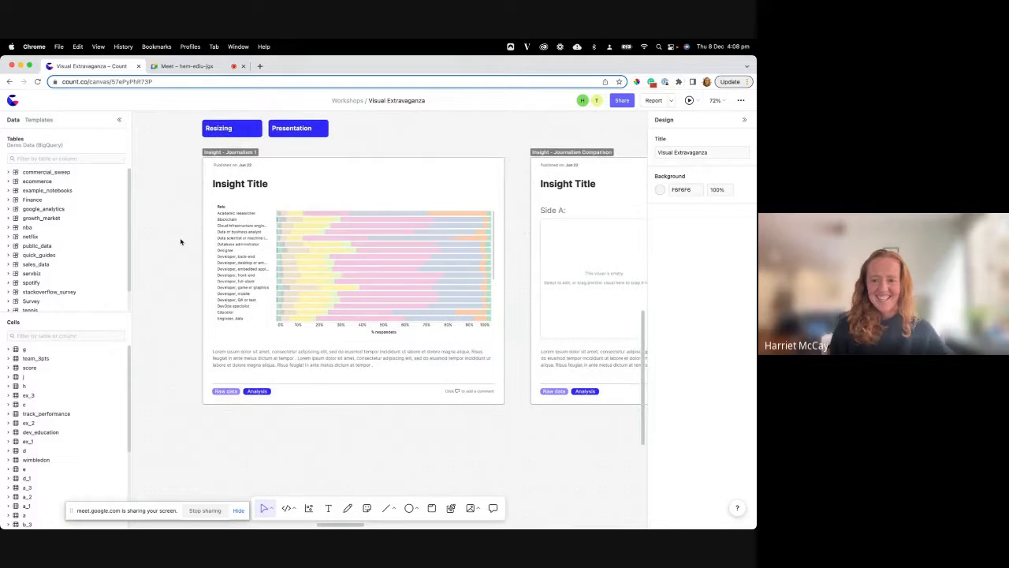
scroll(181, 242, down, 2)
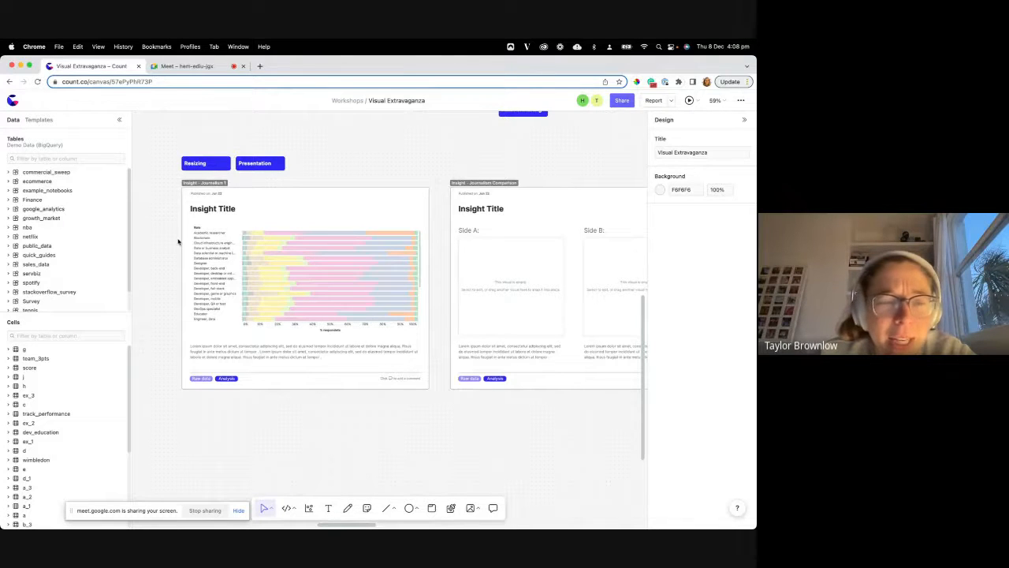
Browse templates of all categories and place the Dashboard [large] template on the canvas below the two insight frames.
click(39, 120)
scroll(49, 326, down, 2)
scroll(49, 326, down, 2)
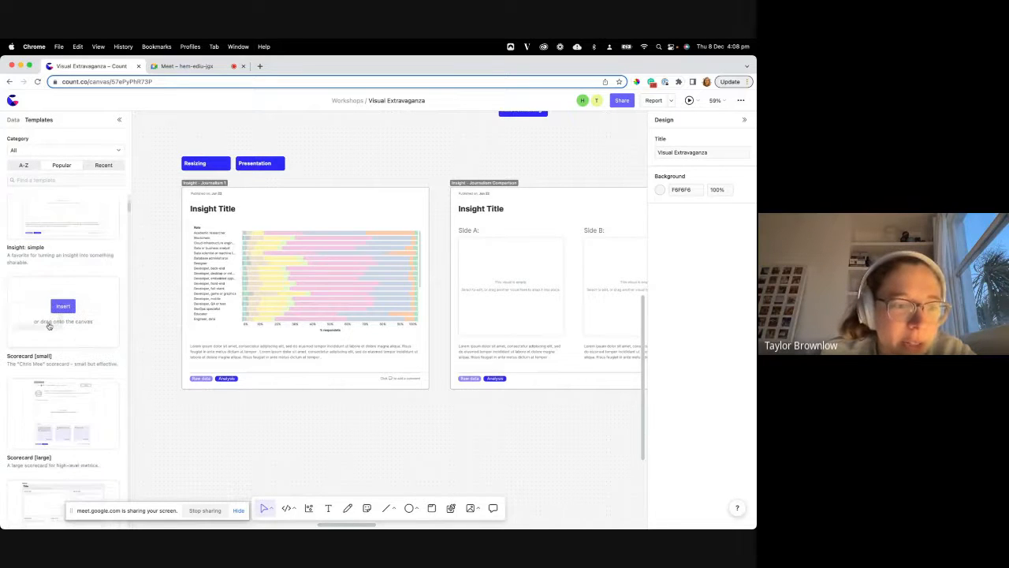
scroll(49, 326, up, 3)
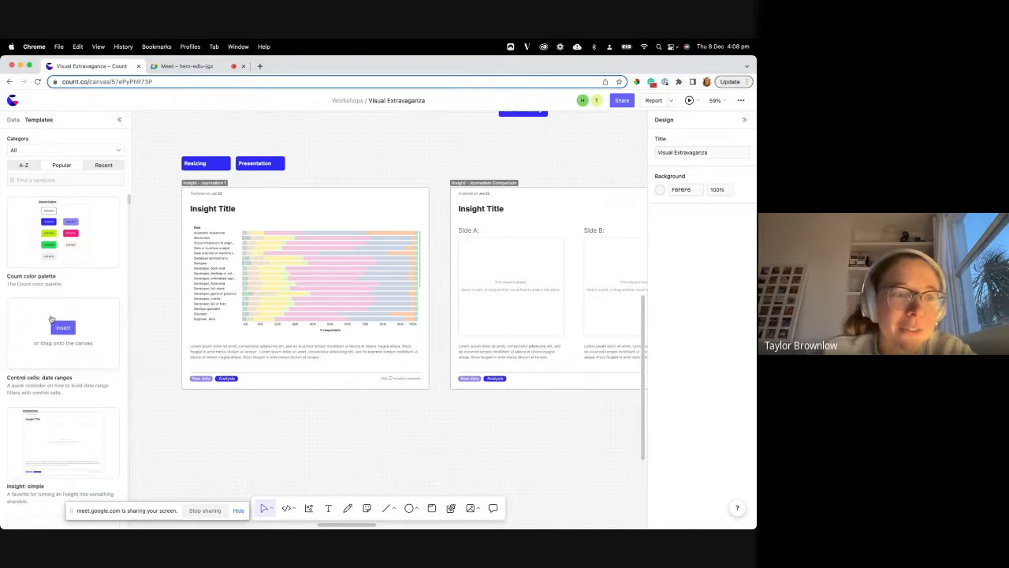
scroll(55, 355, down, 10)
click(63, 372)
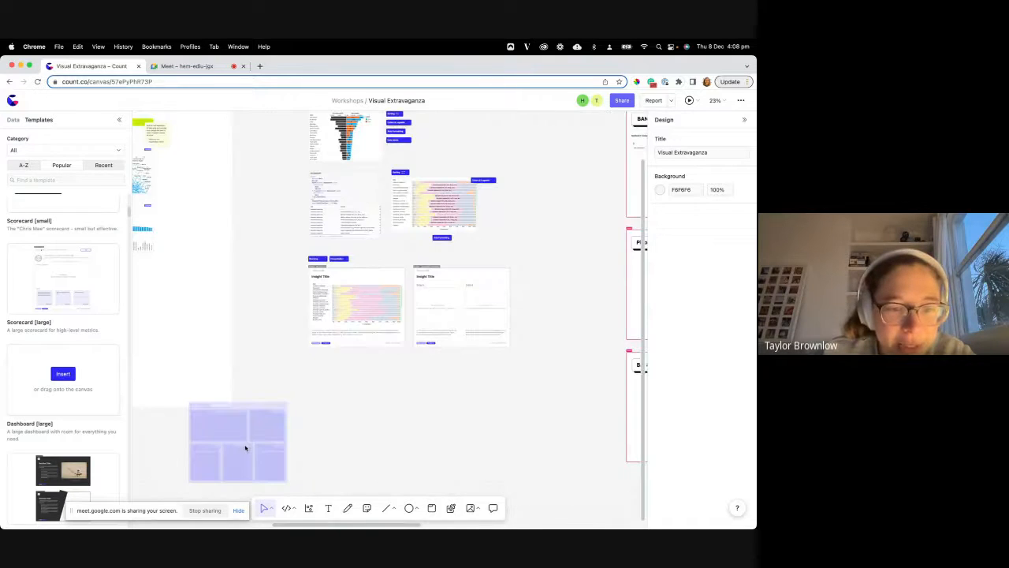
click(443, 468)
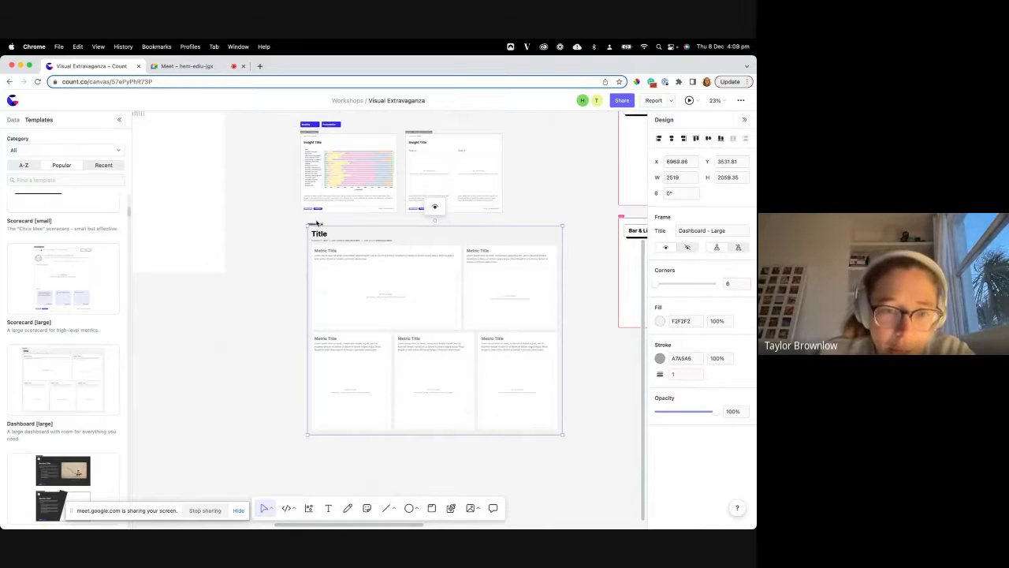
Delete the Dashboard - Large frame from the canvas.
click(317, 224)
click(316, 224)
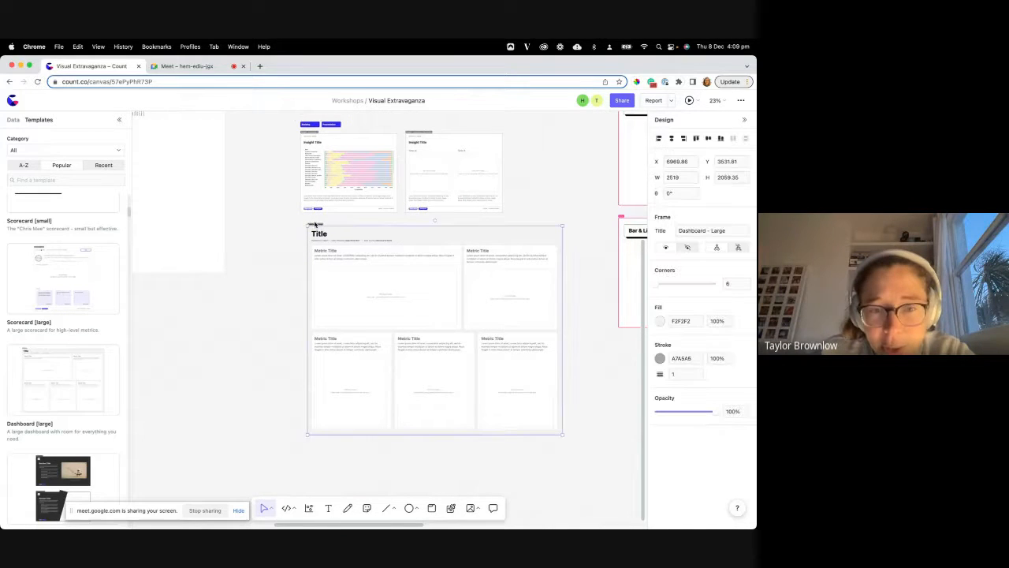
key(Delete)
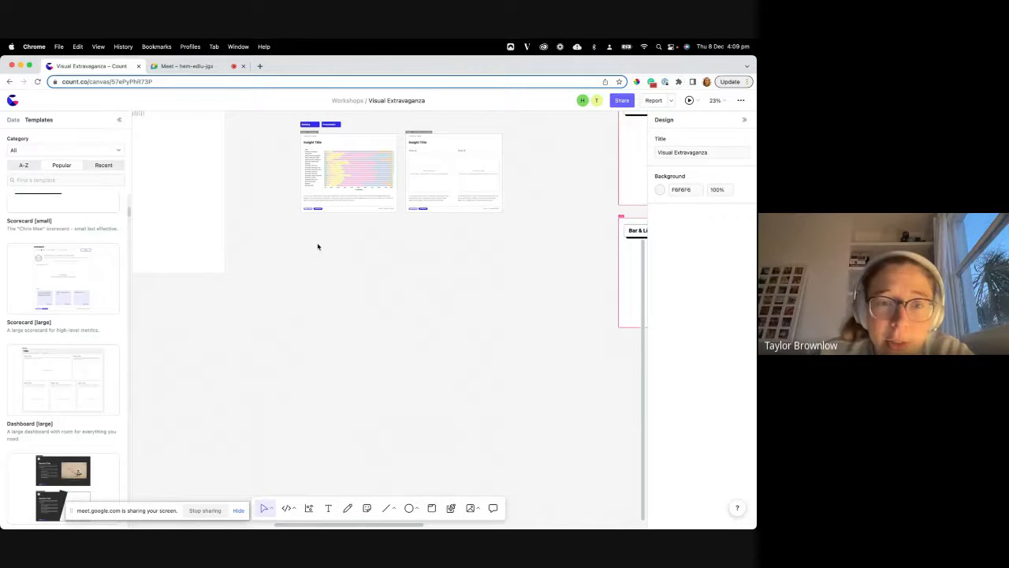
Examine the BANs, Pivot Tables and Bar & Line sections of the canvas, ending at the BANs section.
scroll(351, 171, up, 5)
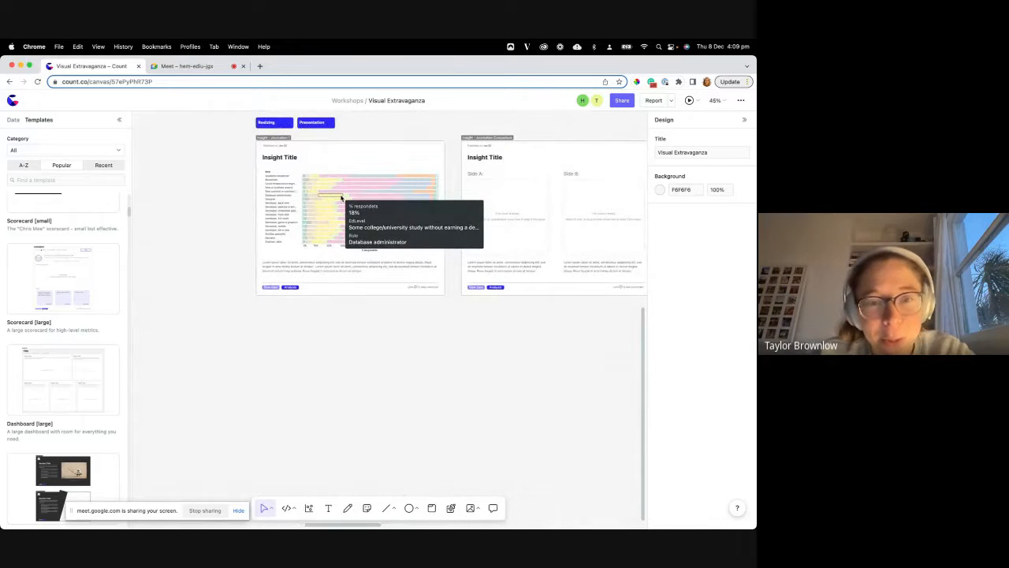
scroll(210, 203, down, 3)
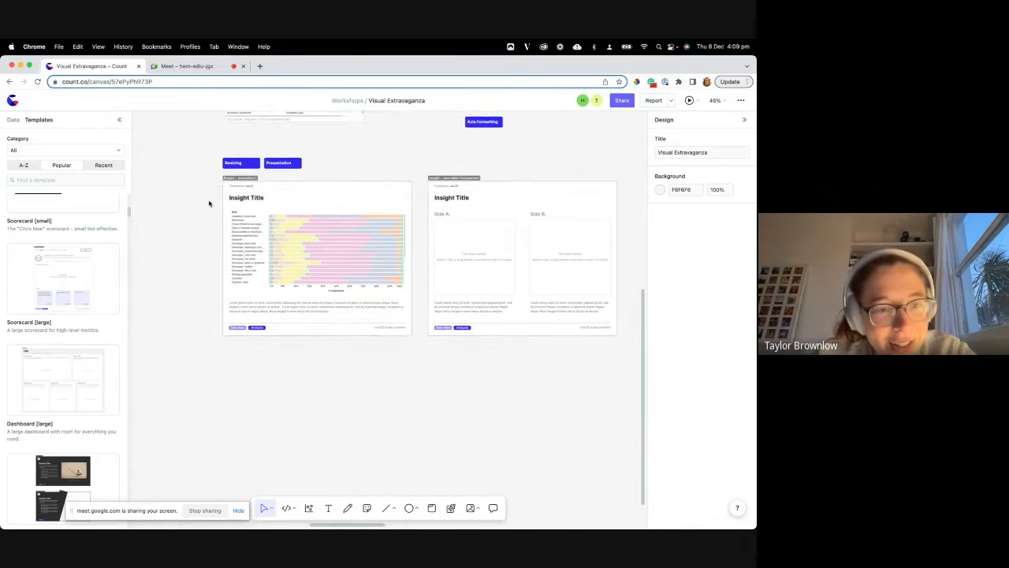
scroll(209, 203, up, 10)
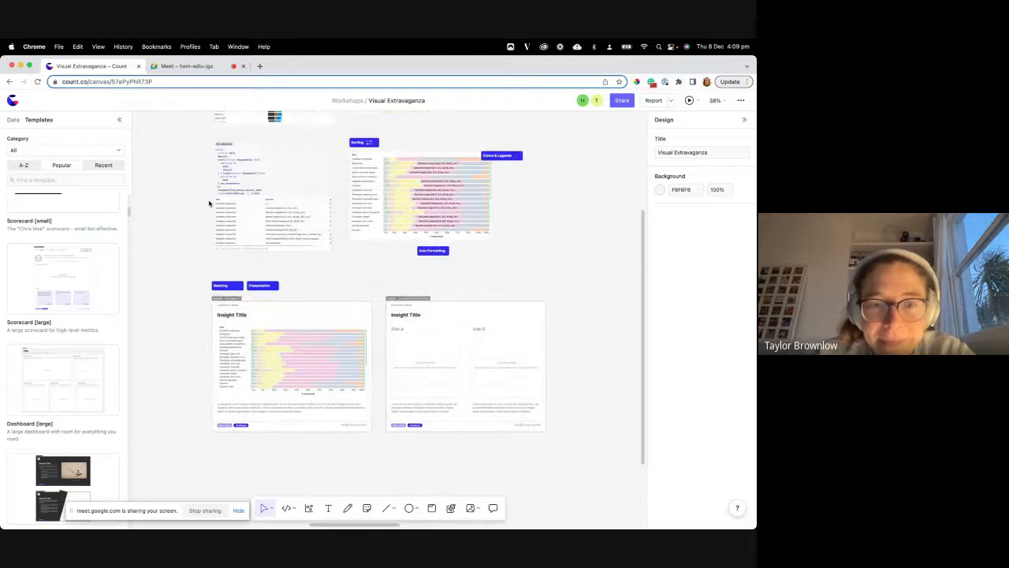
scroll(209, 202, down, 10)
scroll(209, 202, down, 3)
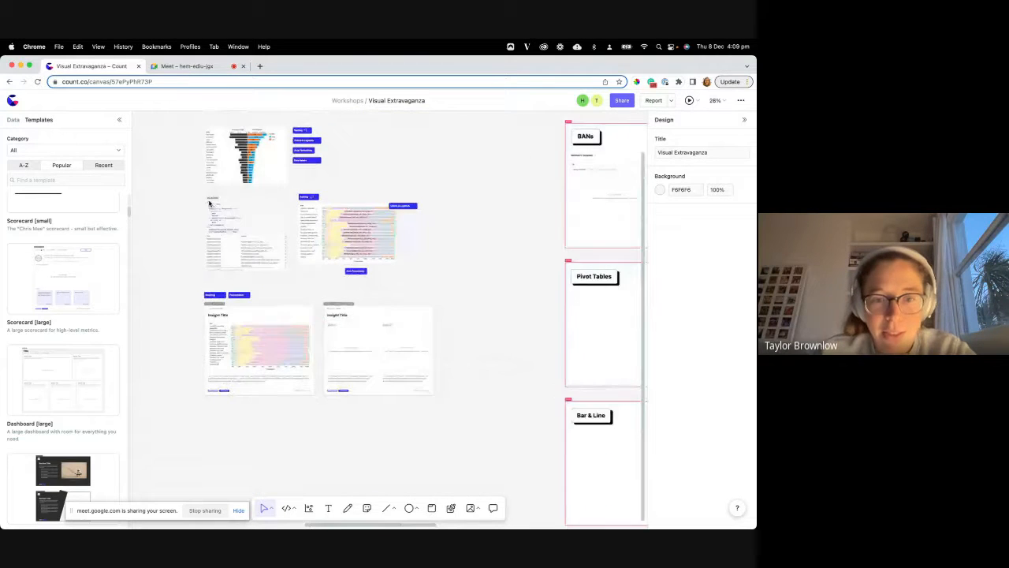
scroll(443, 238, right, 5)
scroll(394, 214, up, 5)
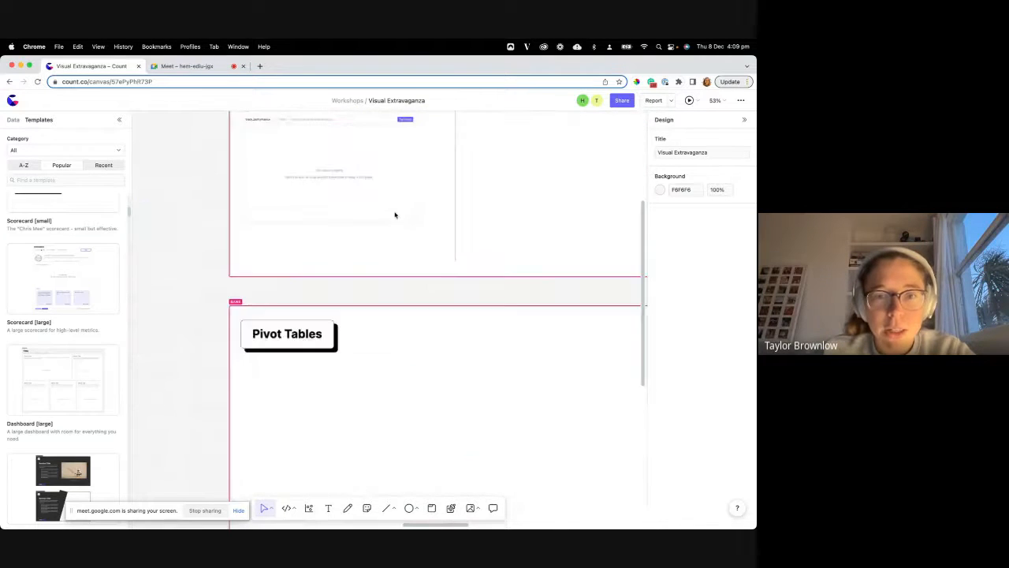
scroll(386, 210, up, 3)
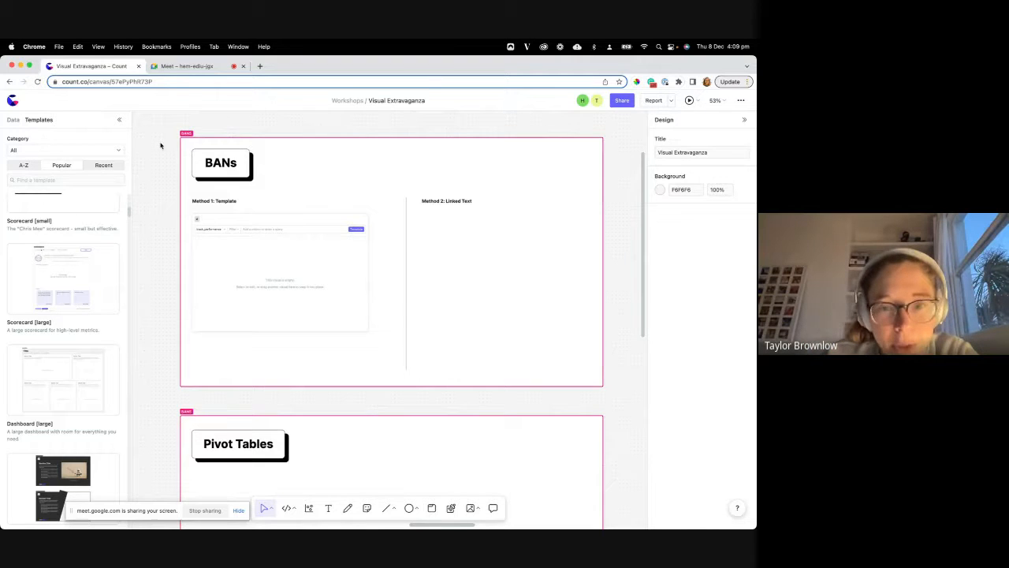
scroll(166, 329, down, 5)
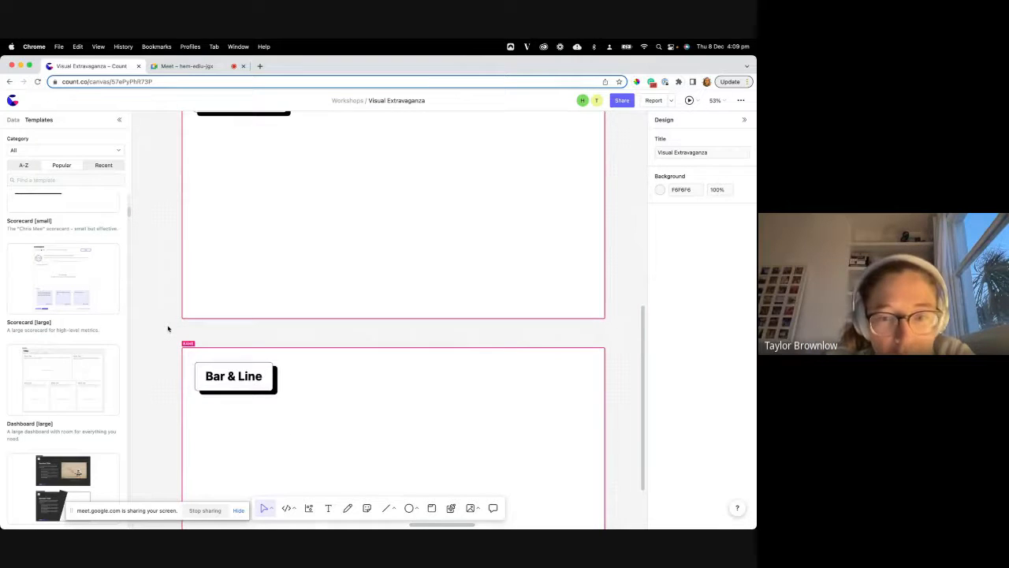
scroll(167, 328, down, 4)
scroll(167, 329, up, 9)
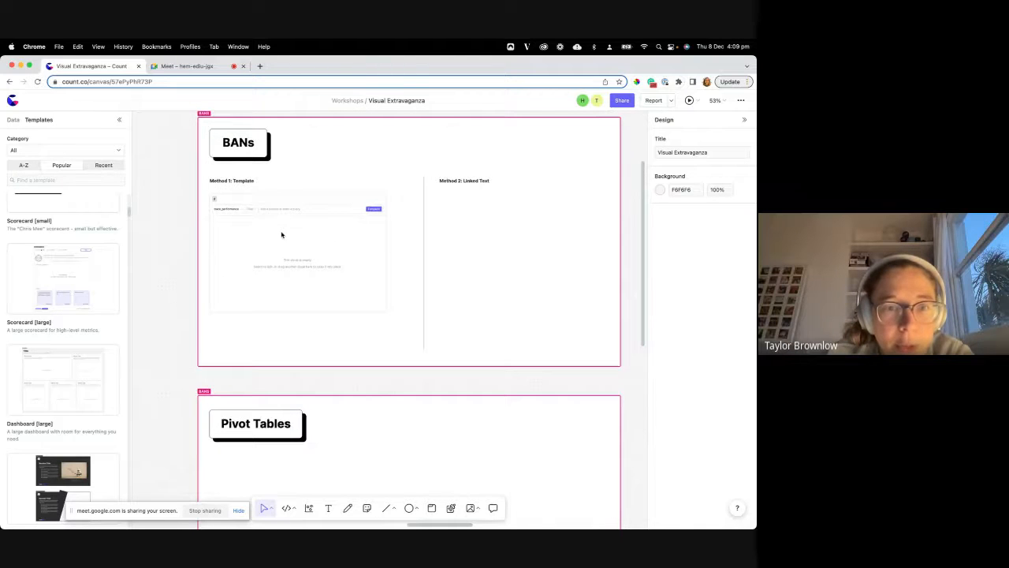
Add sum(total_streams) to the empty track_performance visual under Method 1: Template in the BANs section.
scroll(281, 235, up, 5)
scroll(281, 234, left, 1)
scroll(281, 235, down, 2)
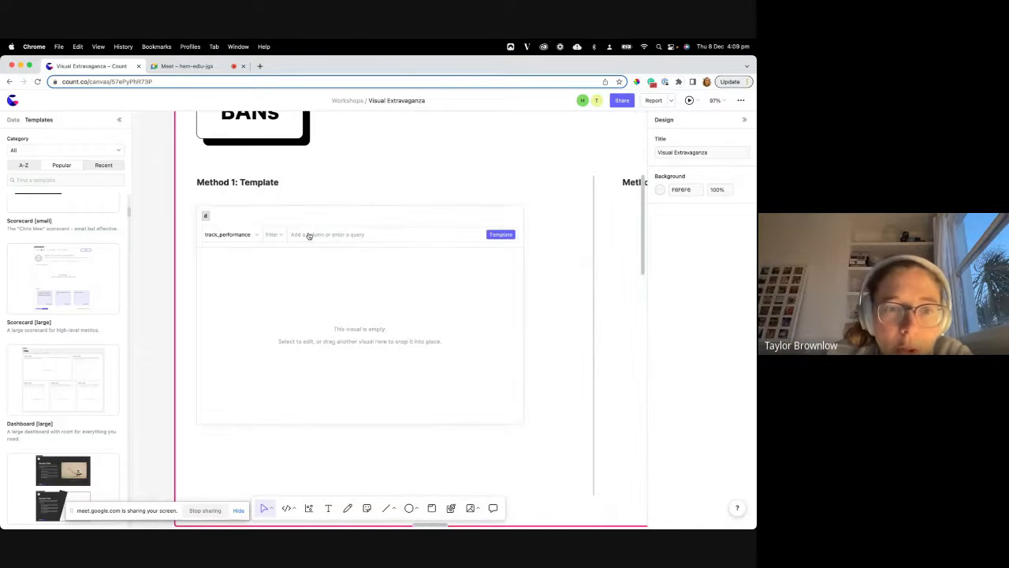
scroll(180, 231, up, 1)
scroll(180, 231, right, 1)
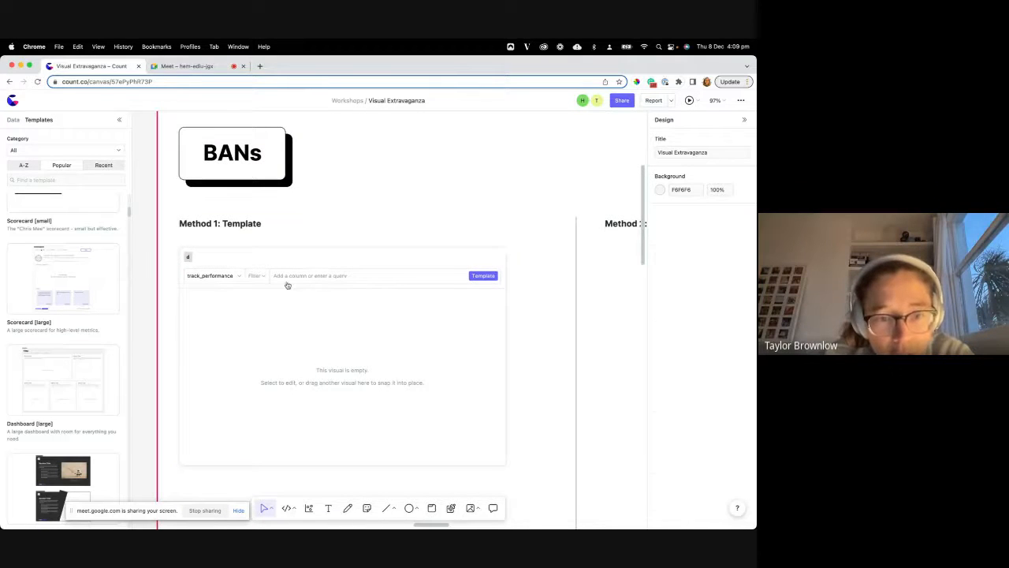
click(289, 277)
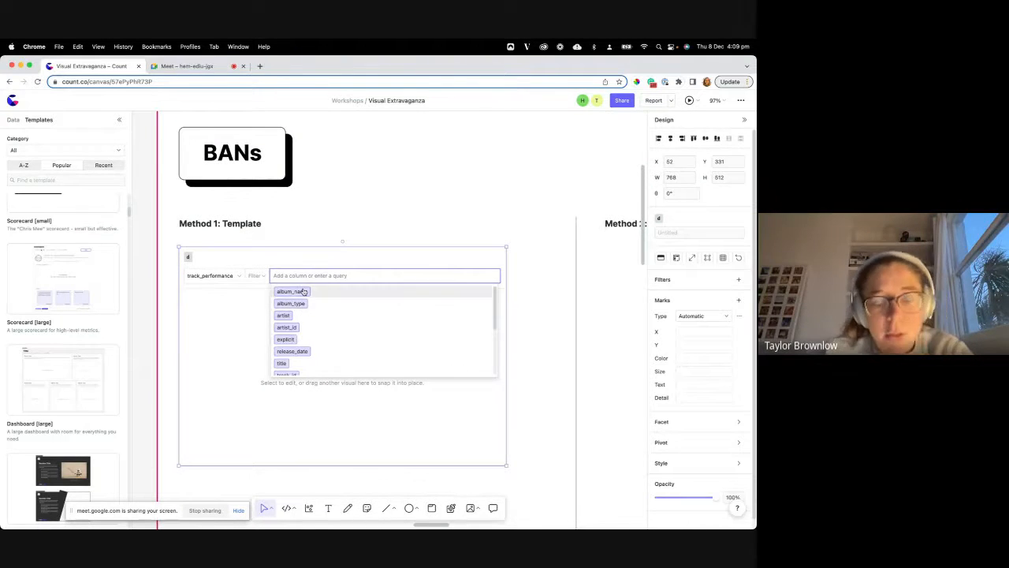
text(sum(s)
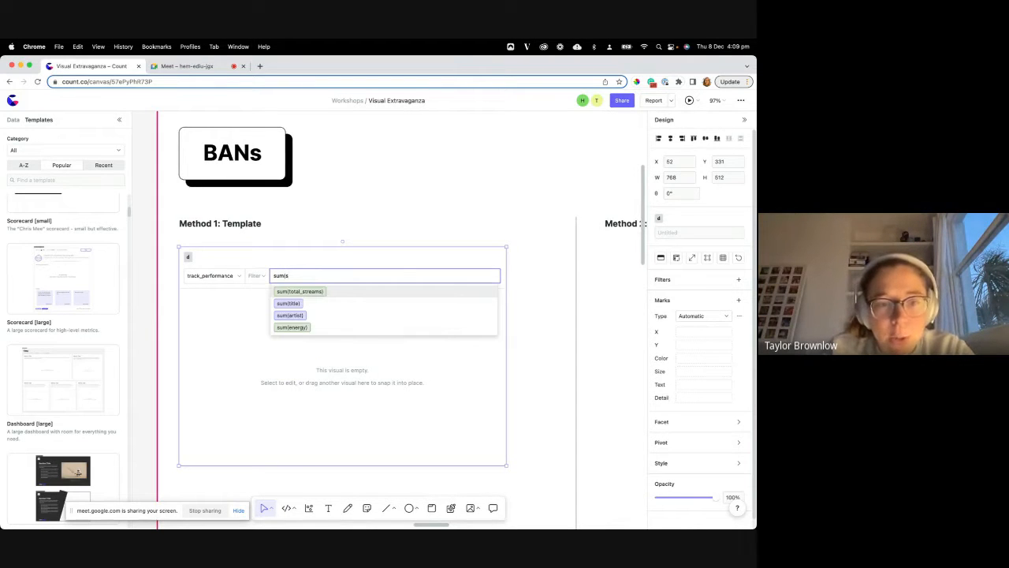
key(Return)
key(Return)
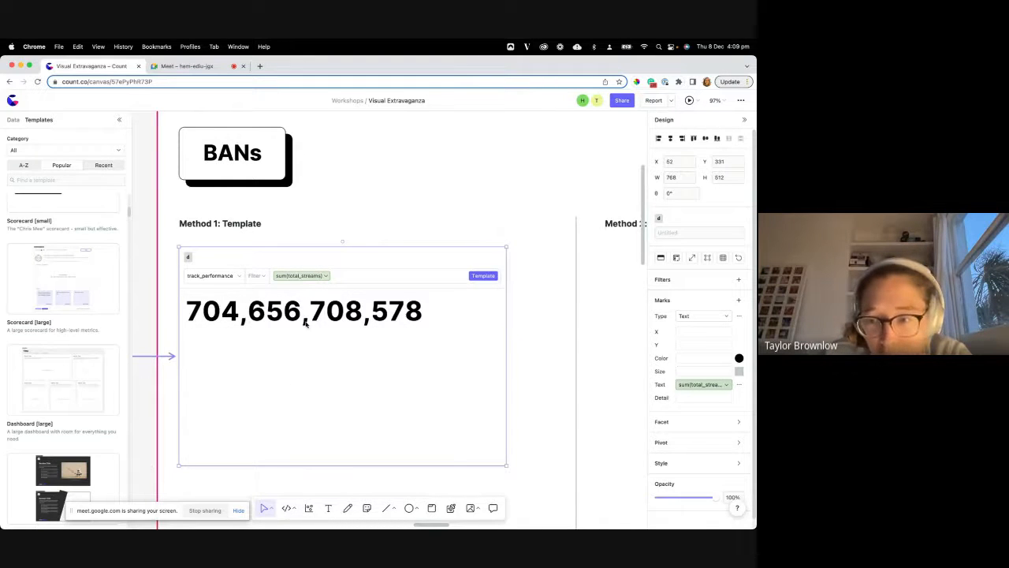
Set the axis format of the visual's sum(total_streams) text to Number with display units in trillions.
click(702, 384)
click(739, 384)
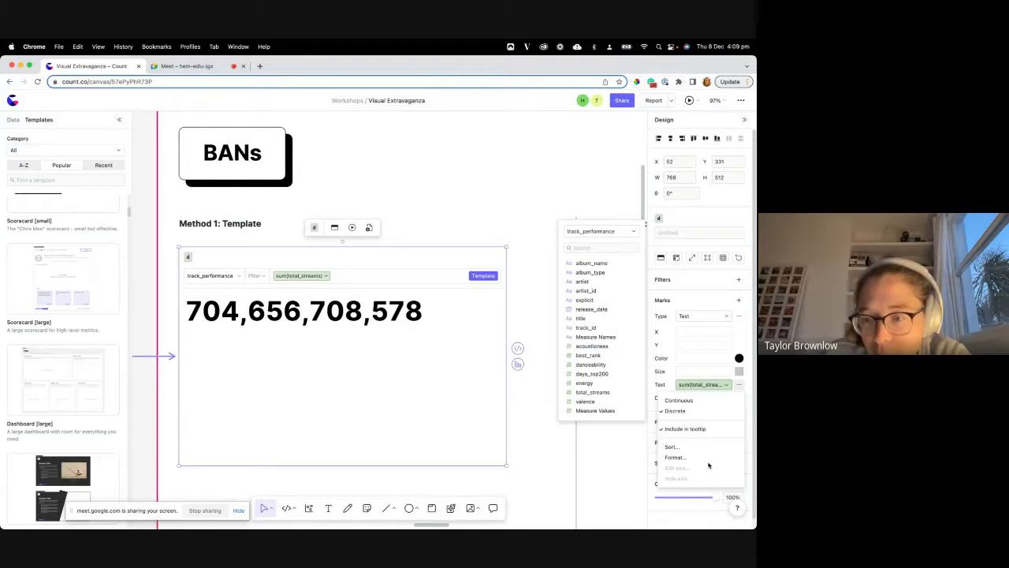
click(701, 458)
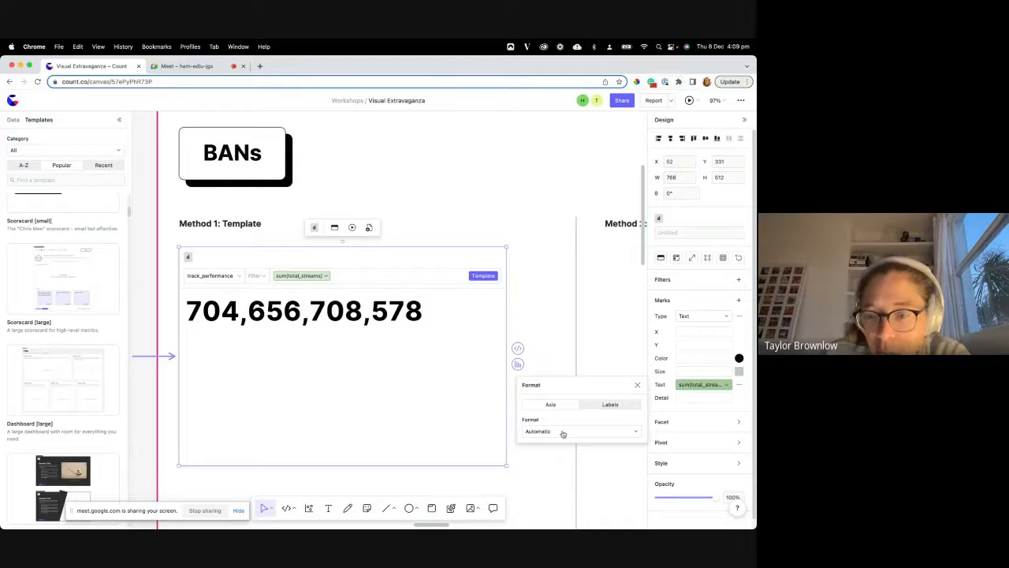
click(563, 433)
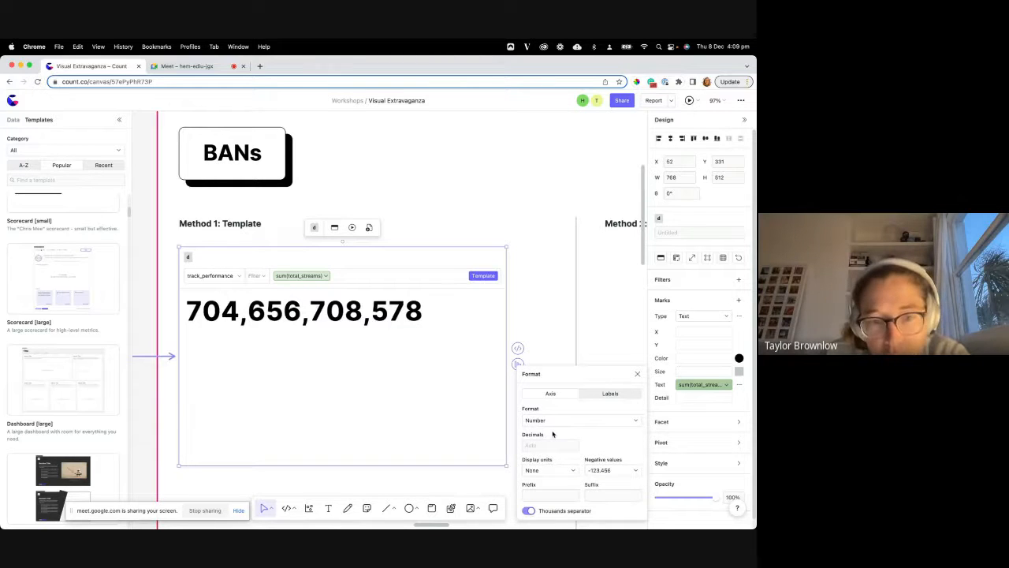
click(552, 435)
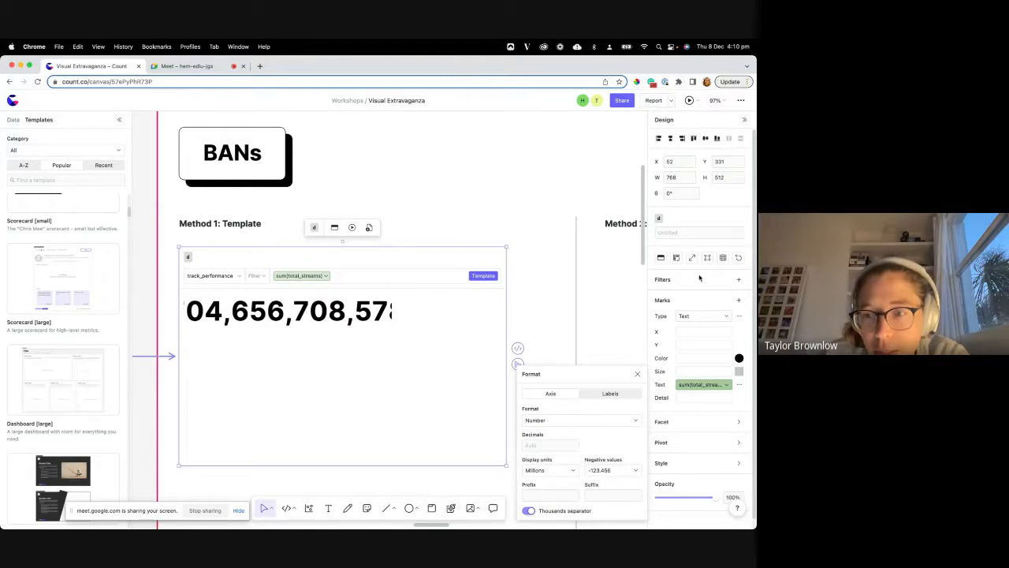
click(553, 472)
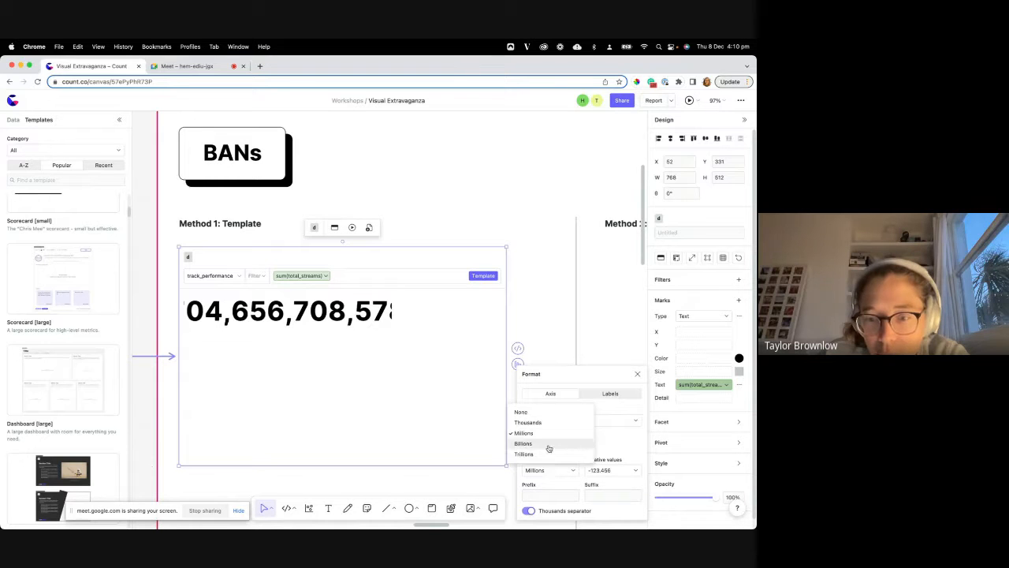
click(550, 454)
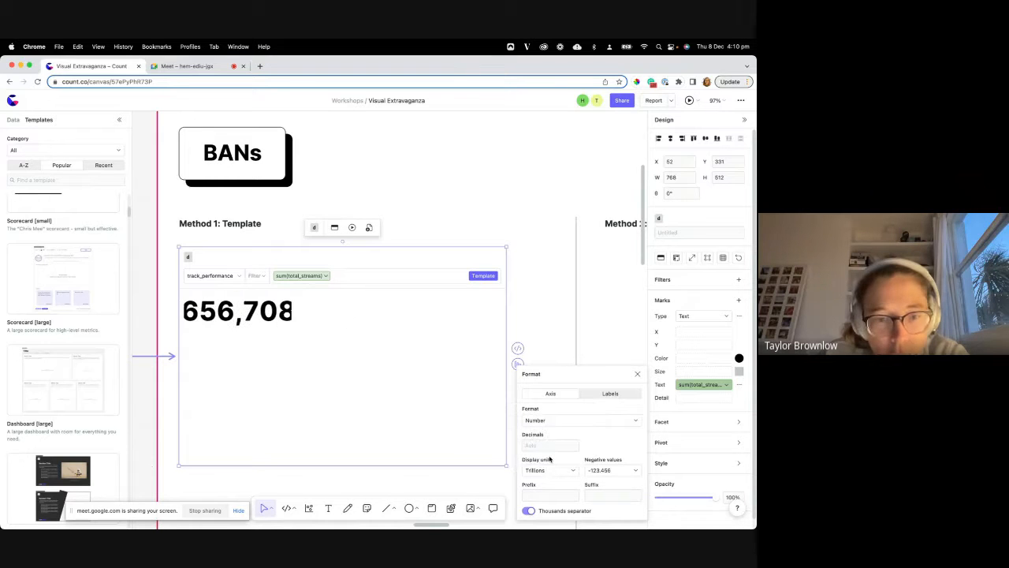
click(317, 304)
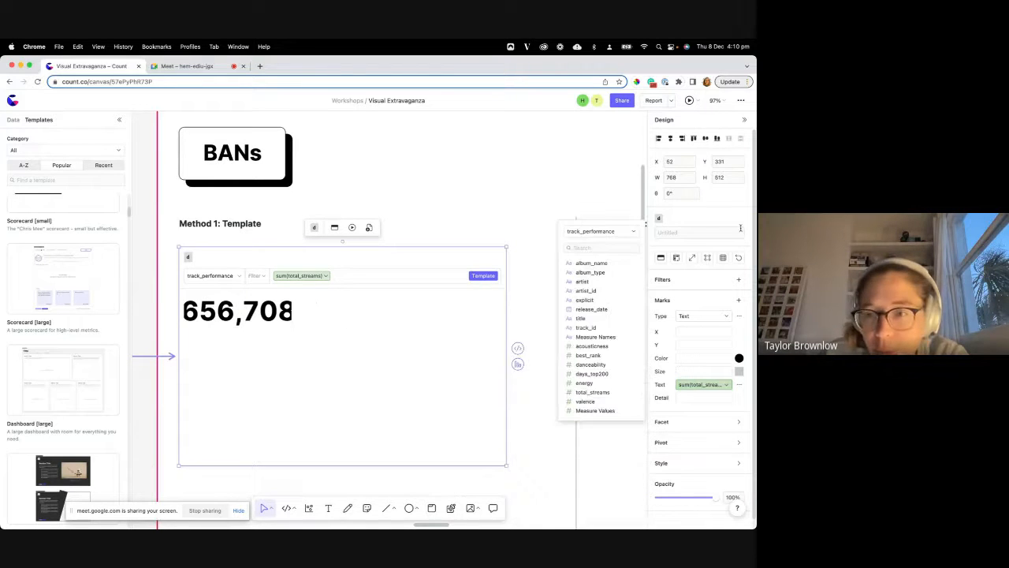
Fit the total streams visual to its content, widen it to about 640, and hide its header.
click(691, 258)
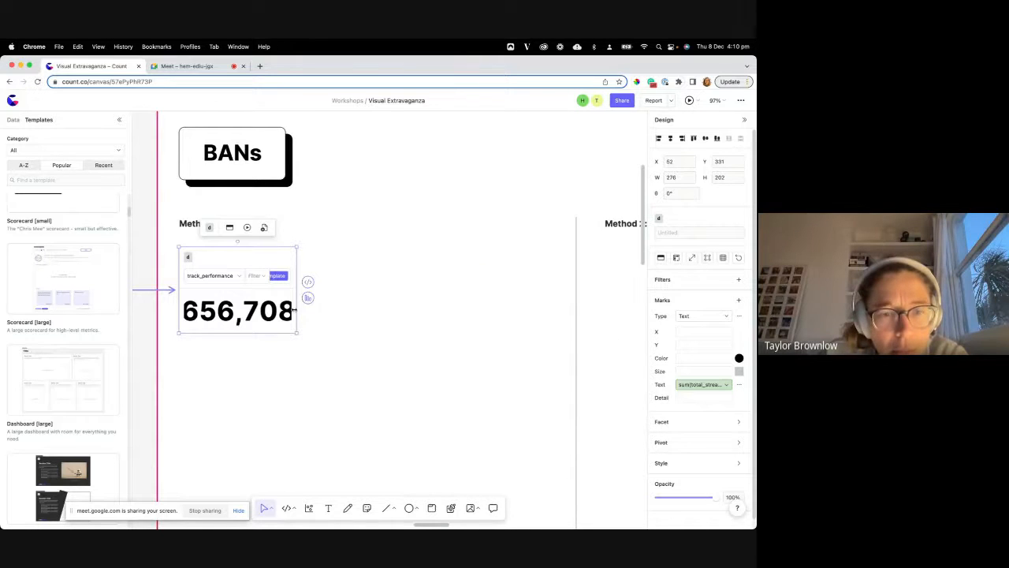
drag(297, 310, 451, 311)
mouse_move(296, 311)
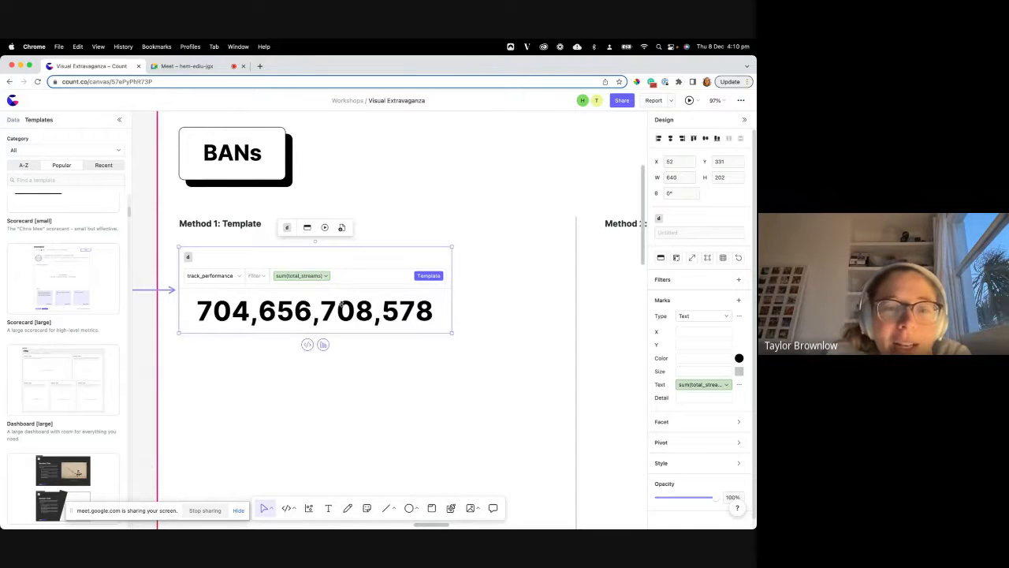
click(308, 228)
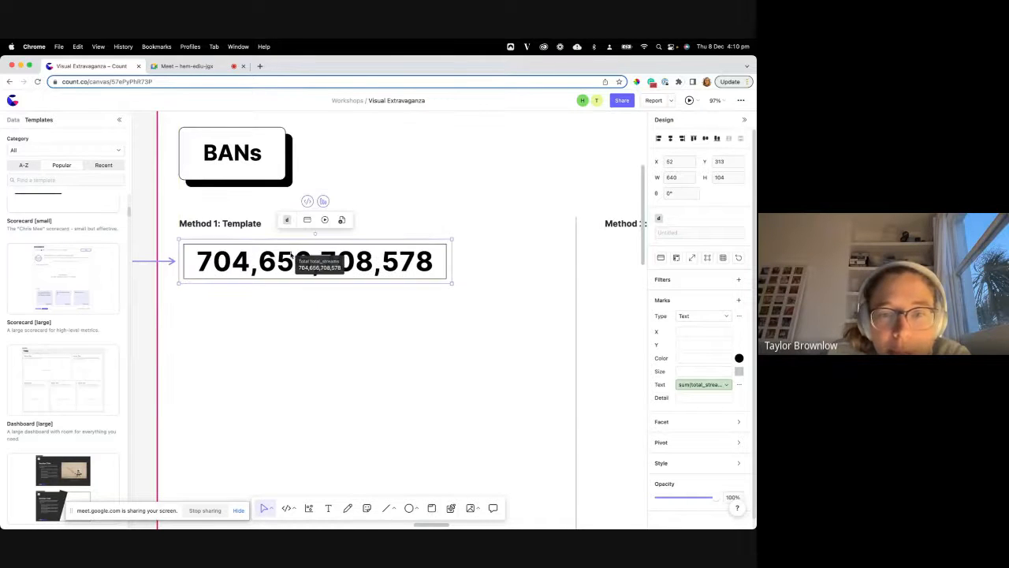
Set the label format of the visual's sum(total_streams) text to Number with display units in billions.
scroll(343, 286, down, 2)
scroll(397, 310, down, 3)
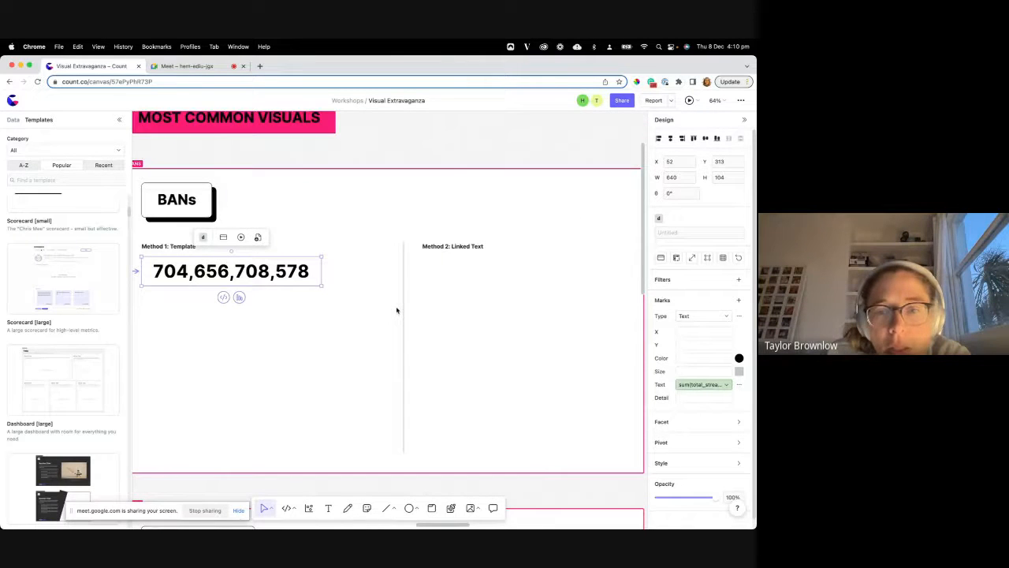
scroll(347, 276, right, 1)
scroll(327, 272, left, 2)
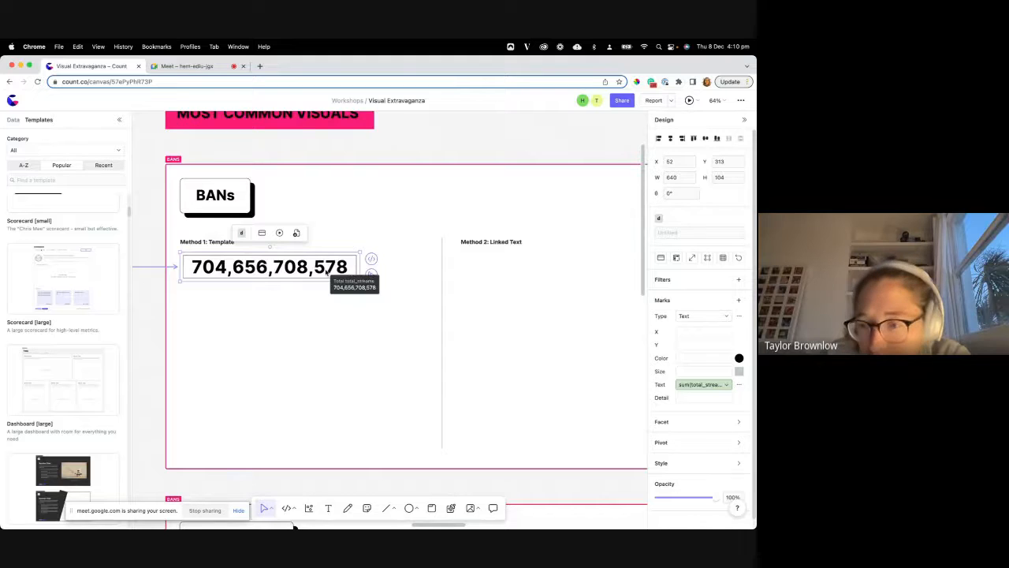
click(704, 385)
click(739, 385)
click(682, 457)
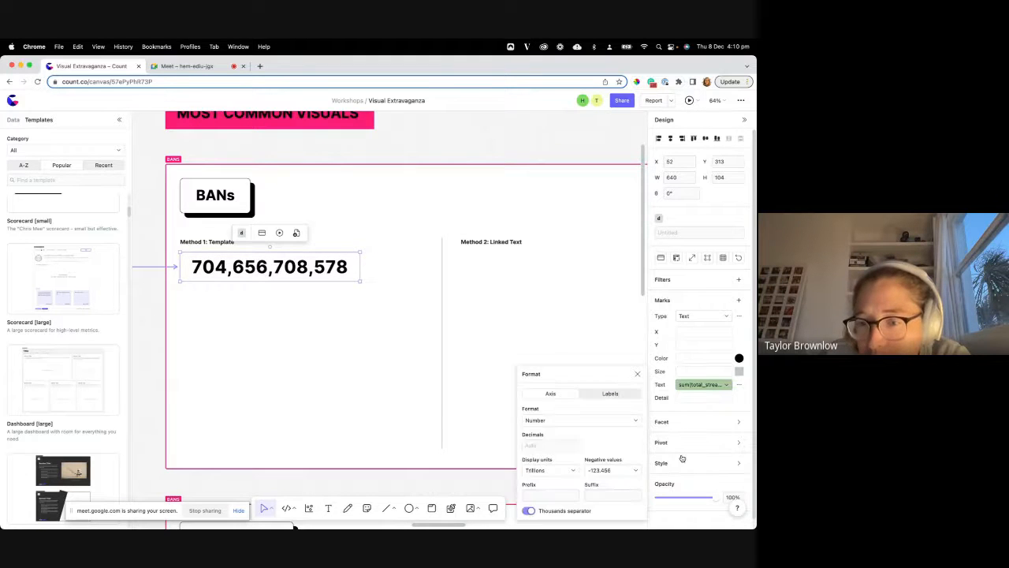
click(608, 393)
click(562, 422)
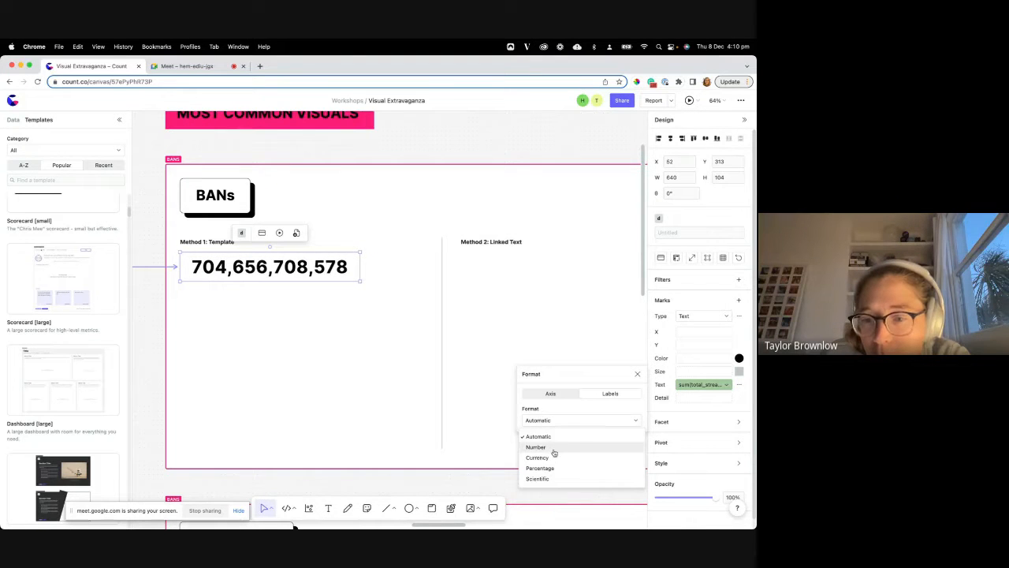
click(536, 447)
click(551, 471)
click(546, 448)
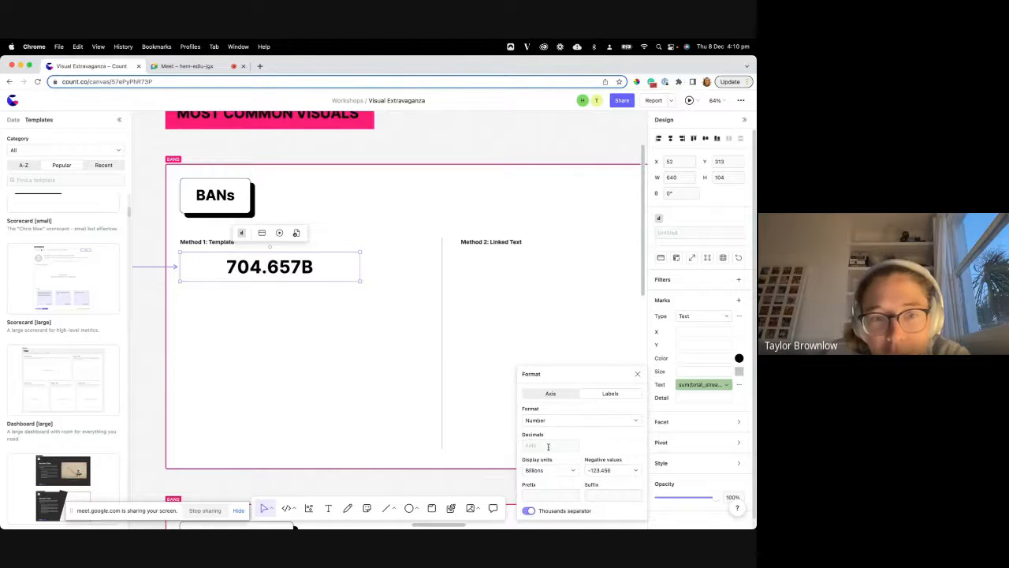
Set the total streams label to 1 decimal.
click(573, 445)
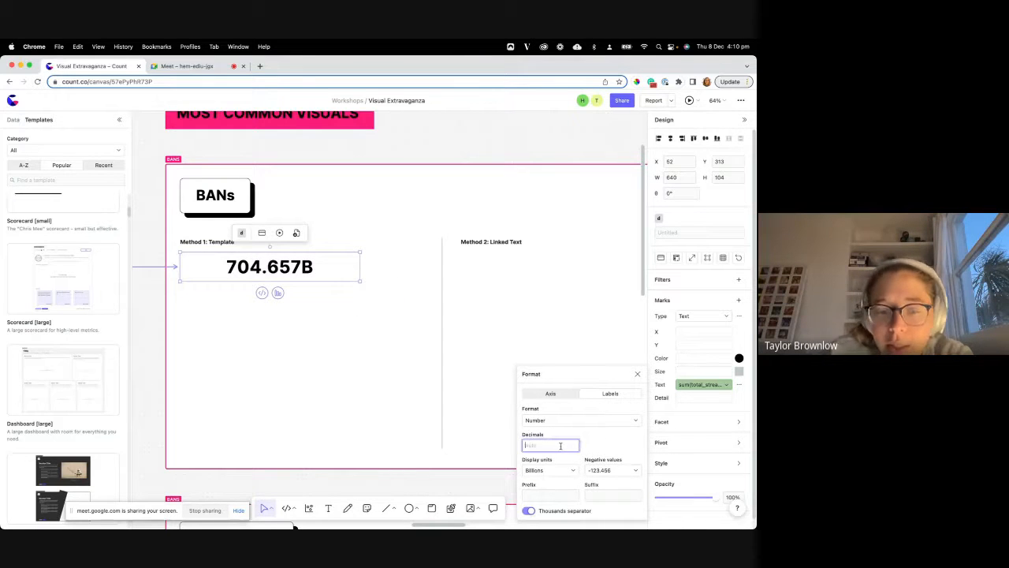
text(1)
click(280, 316)
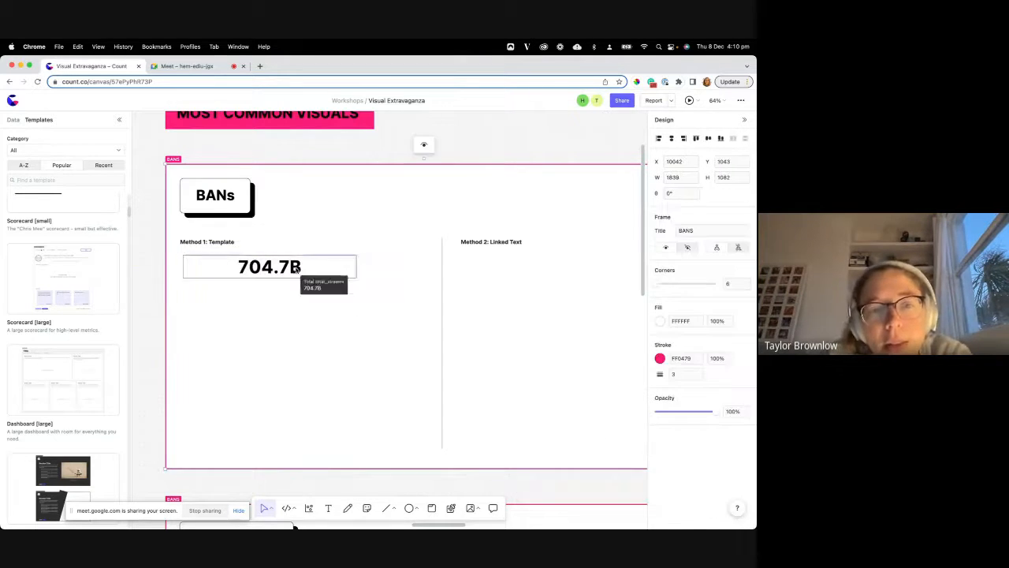
Narrow the total streams visual to about 358 wide so it fits the shortened number.
click(295, 270)
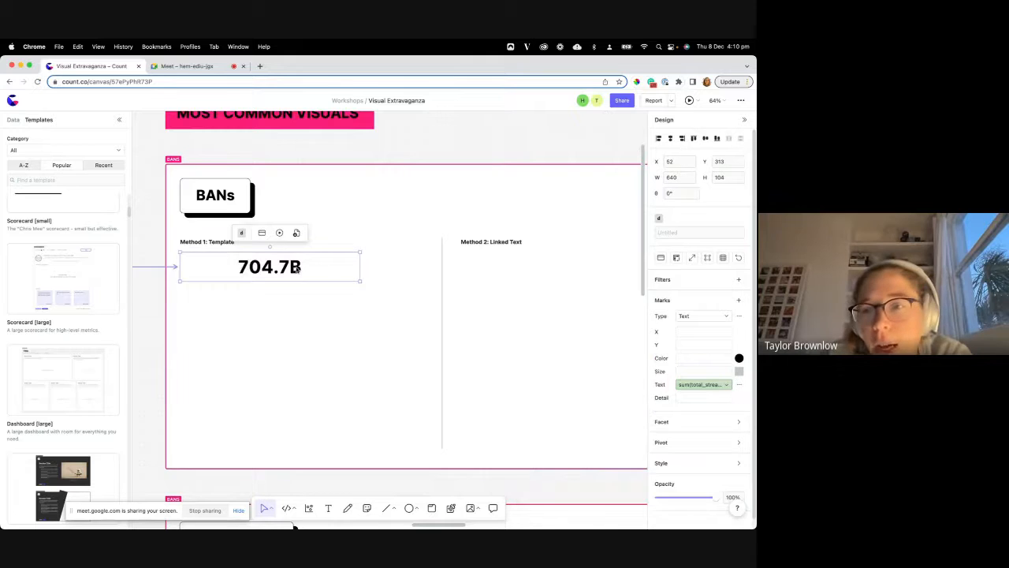
click(694, 260)
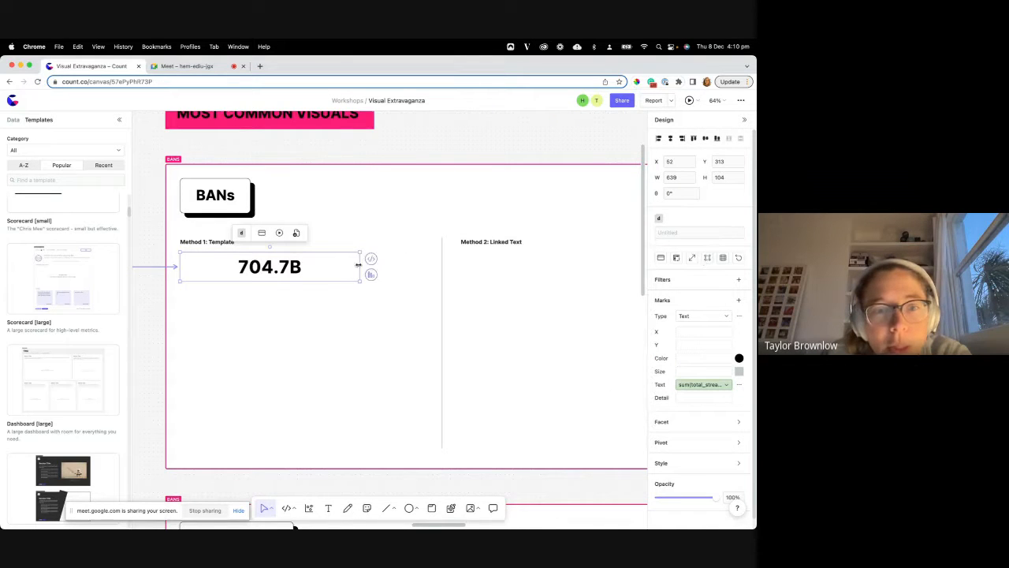
drag(361, 267, 240, 274)
scroll(240, 266, up, 5)
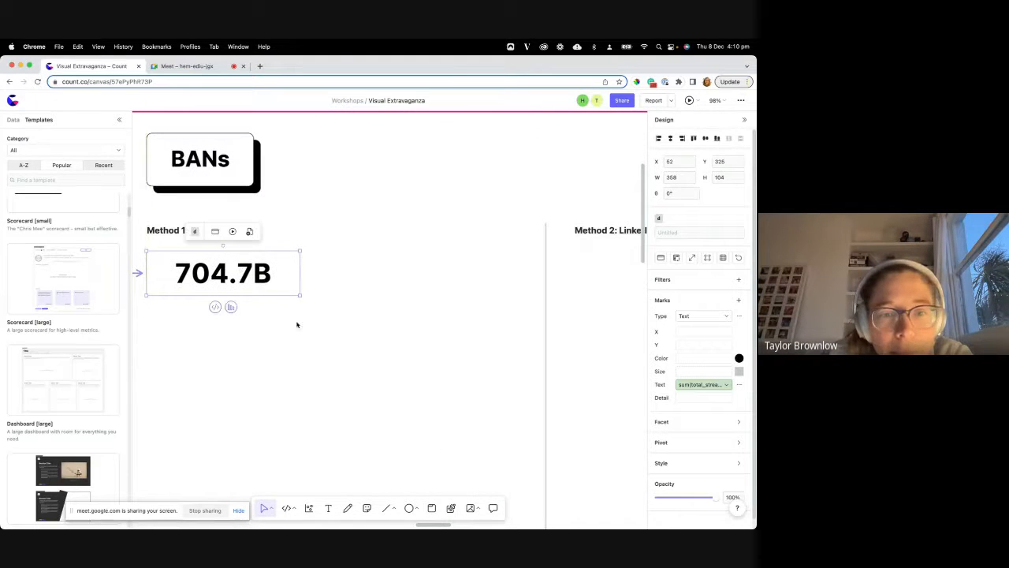
Examine the empty Method 2: Linked Text area of the BANs section.
scroll(295, 305, right, 6)
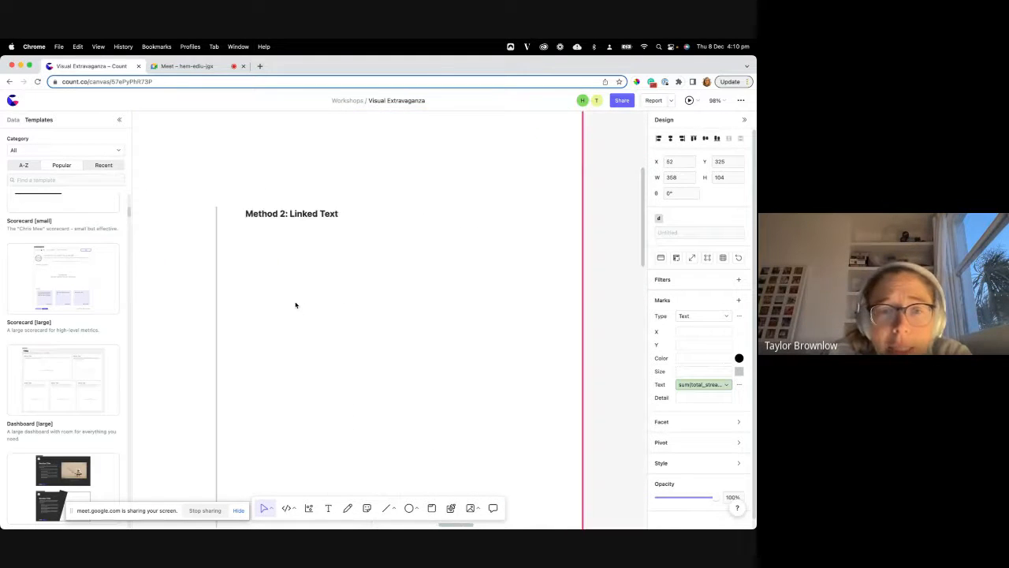
scroll(296, 305, down, 2)
scroll(296, 305, left, 3)
scroll(295, 305, right, 2)
scroll(296, 305, up, 1)
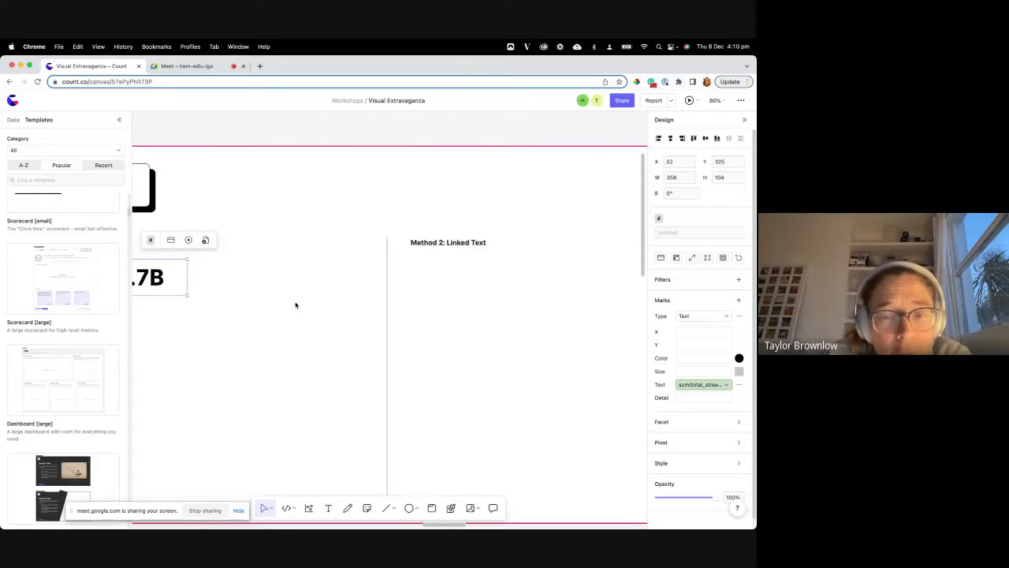
scroll(296, 305, right, 3)
scroll(296, 305, up, 1)
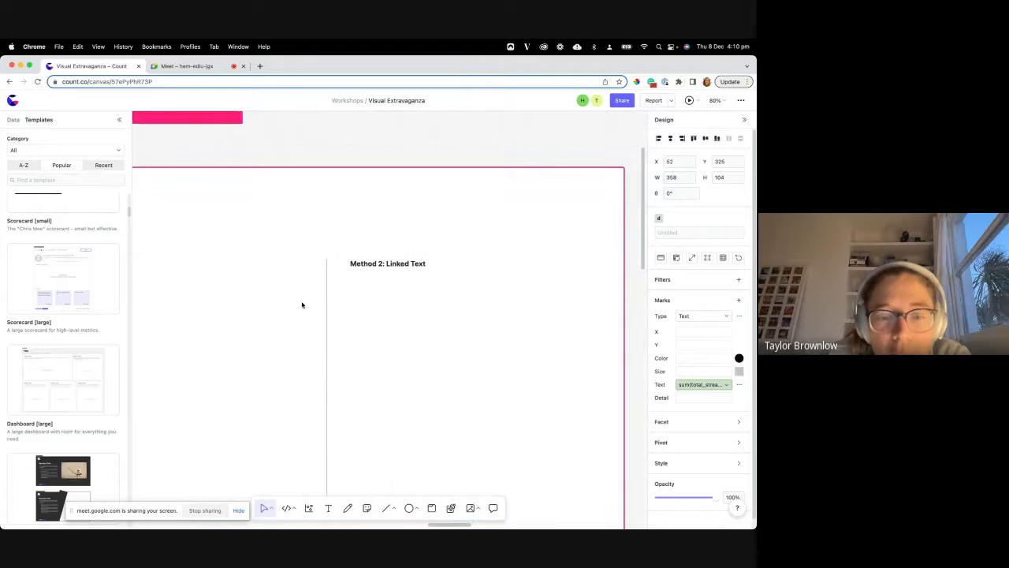
scroll(302, 305, down, 2)
key(t)
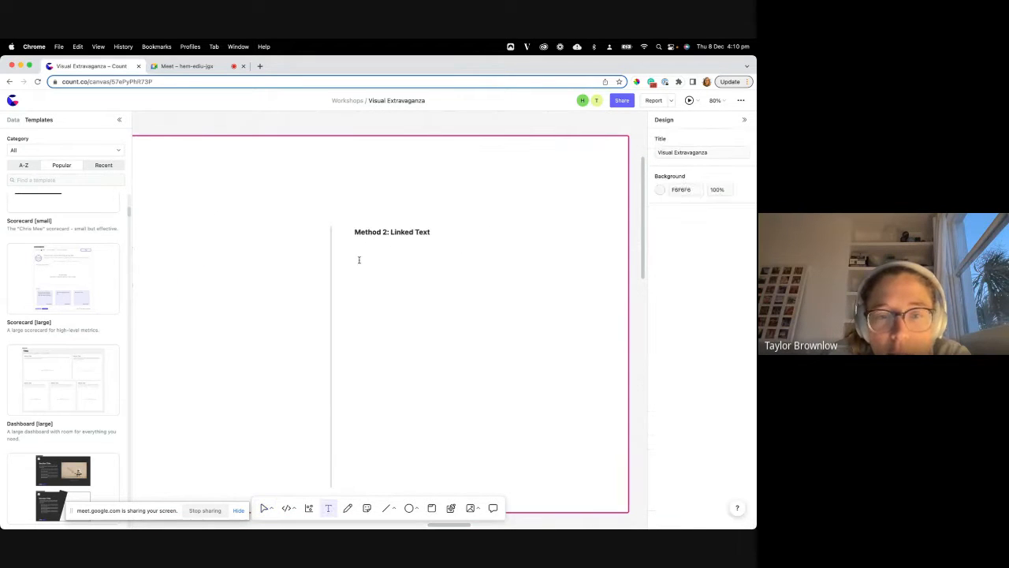
click(359, 260)
scroll(358, 259, up, 5)
text(#)
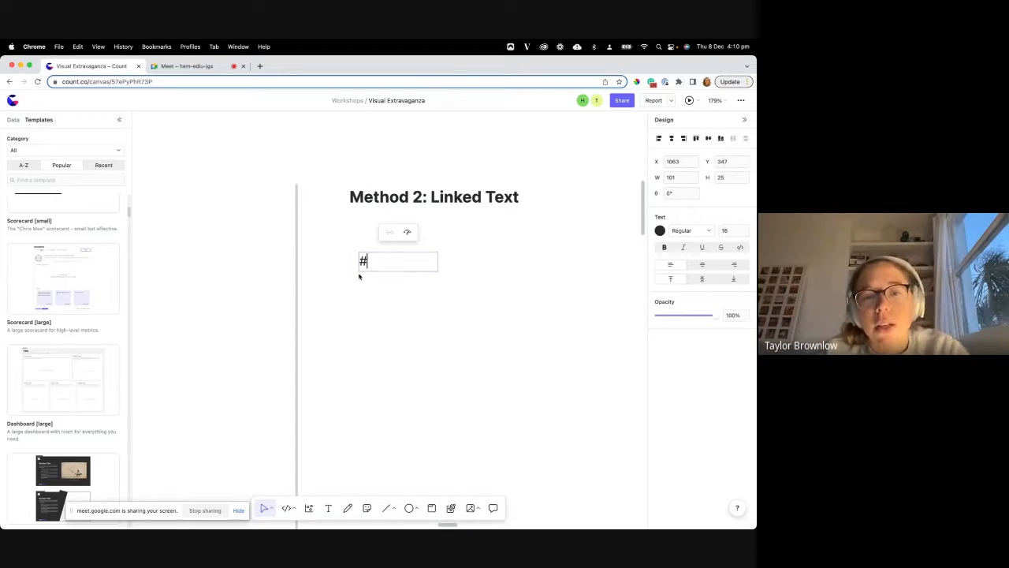
click(388, 298)
click(379, 270)
key(Delete)
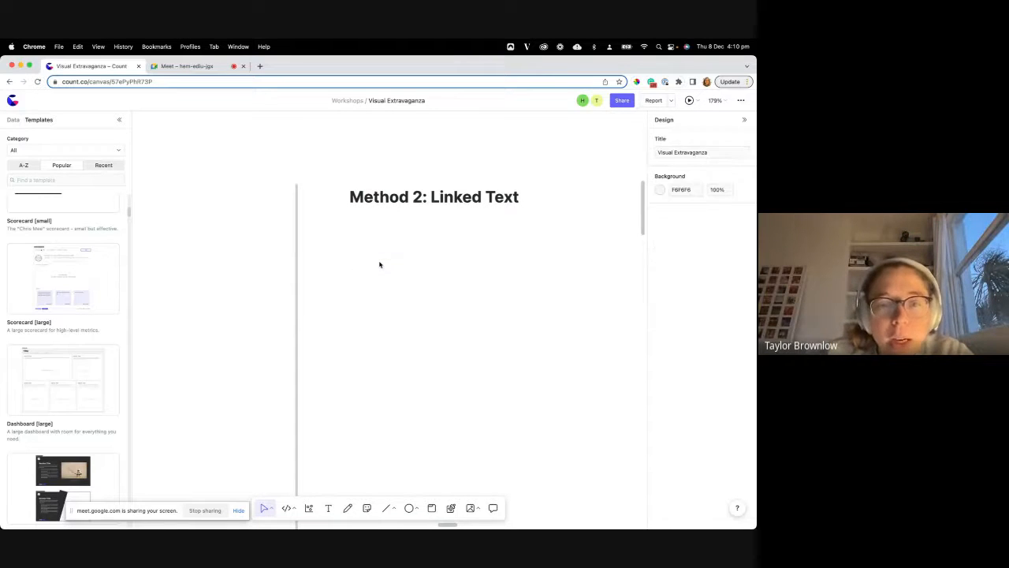
Find the Scorecard [small] template and place it on the canvas below the Method 2: Linked Text heading.
scroll(377, 261, down, 5)
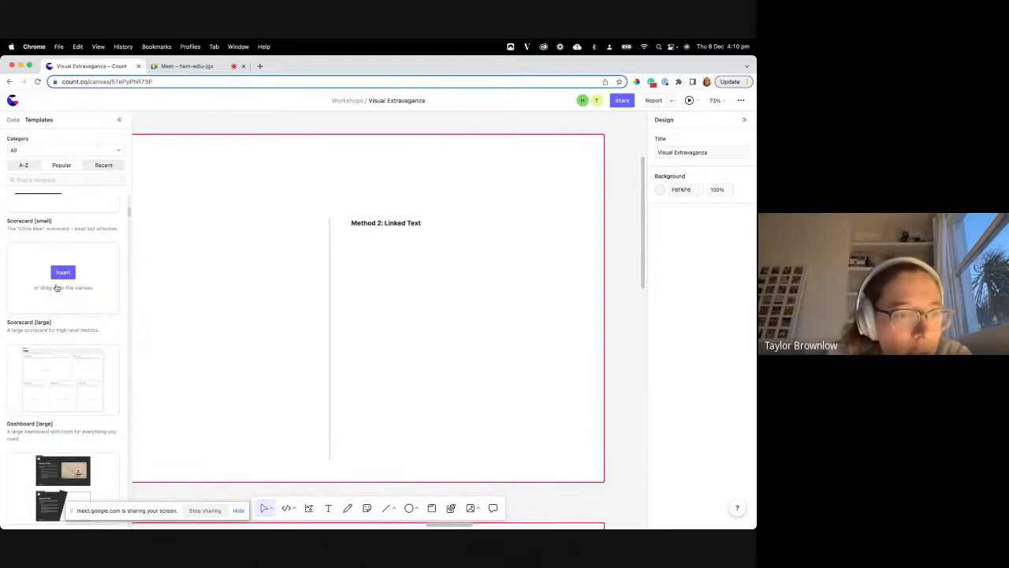
scroll(63, 284, up, 5)
scroll(68, 446, down, 1)
scroll(67, 449, down, 2)
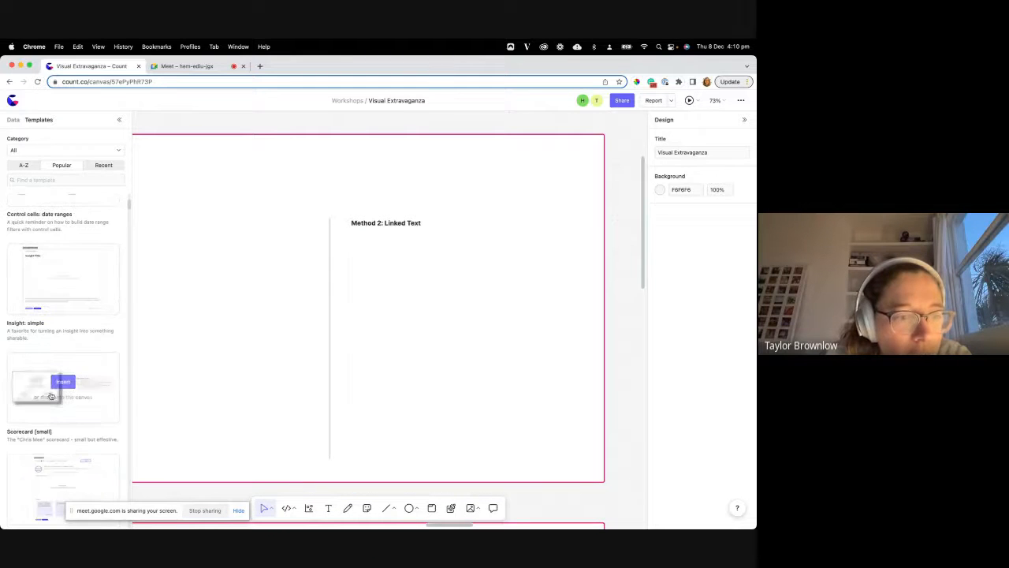
drag(67, 386, 433, 321)
scroll(513, 309, right, 2)
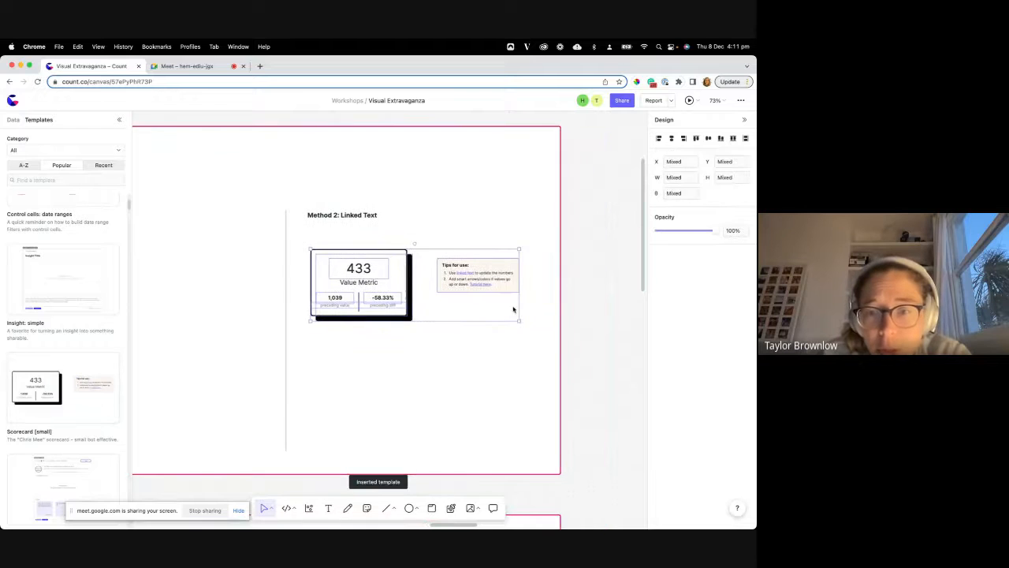
Delete the Tips for use note beside the inserted scorecard.
click(581, 296)
scroll(483, 273, up, 5)
click(452, 261)
key(Delete)
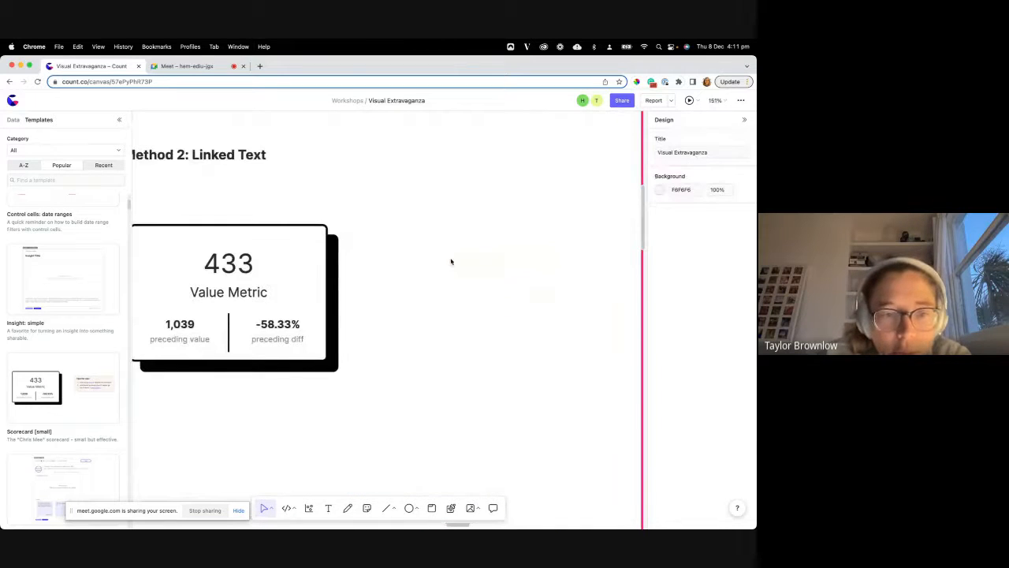
Try to replace the scorecard's main value with dynamic text from the acousticness column of track_performance.
scroll(451, 261, left, 5)
click(450, 271)
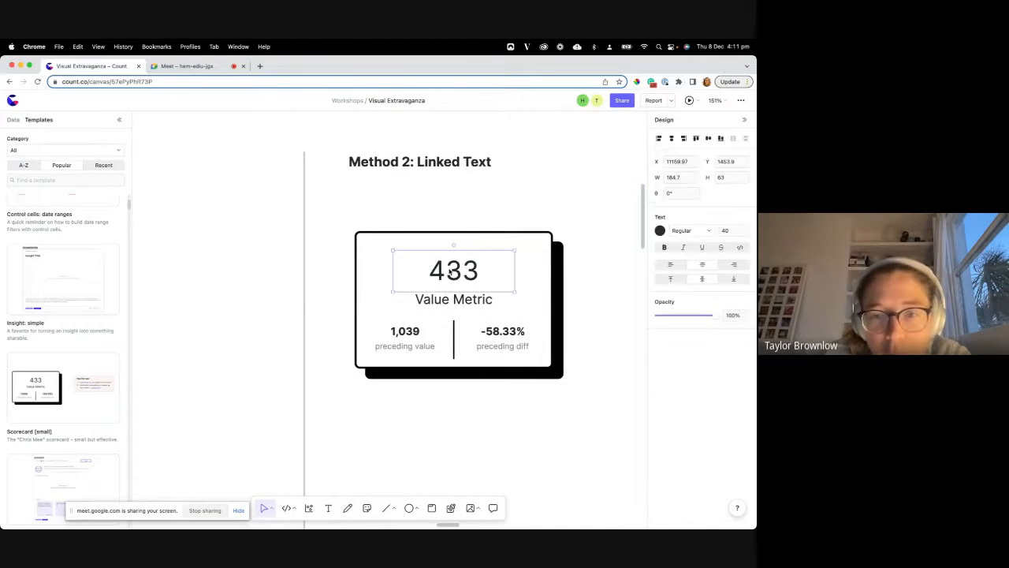
click(459, 270)
double_click(446, 272)
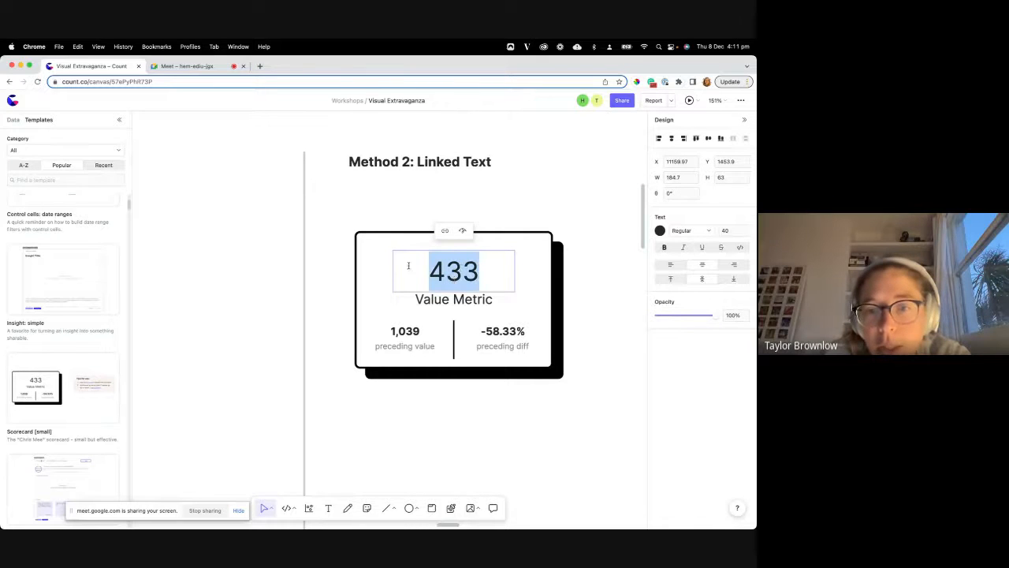
click(463, 230)
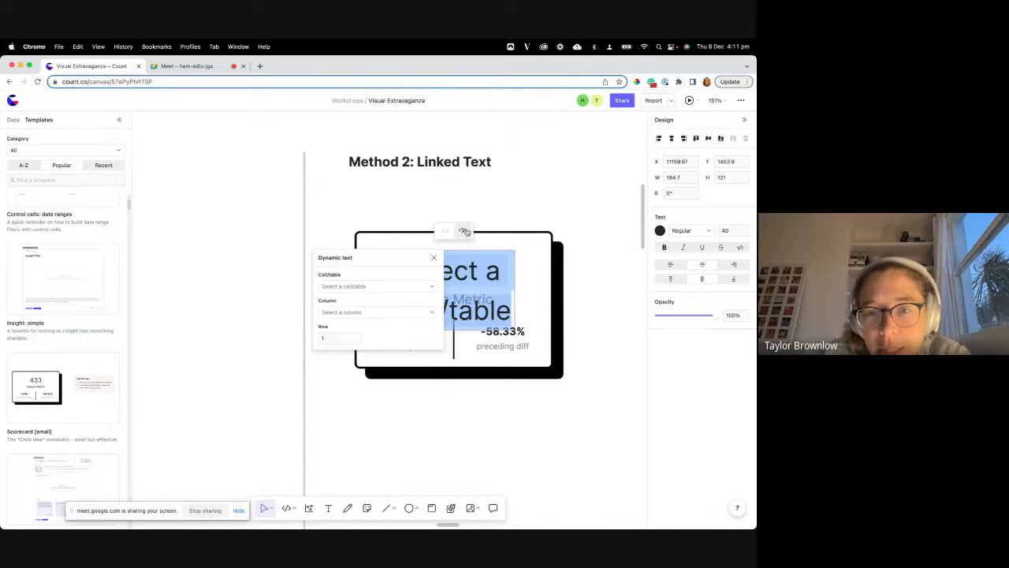
click(377, 286)
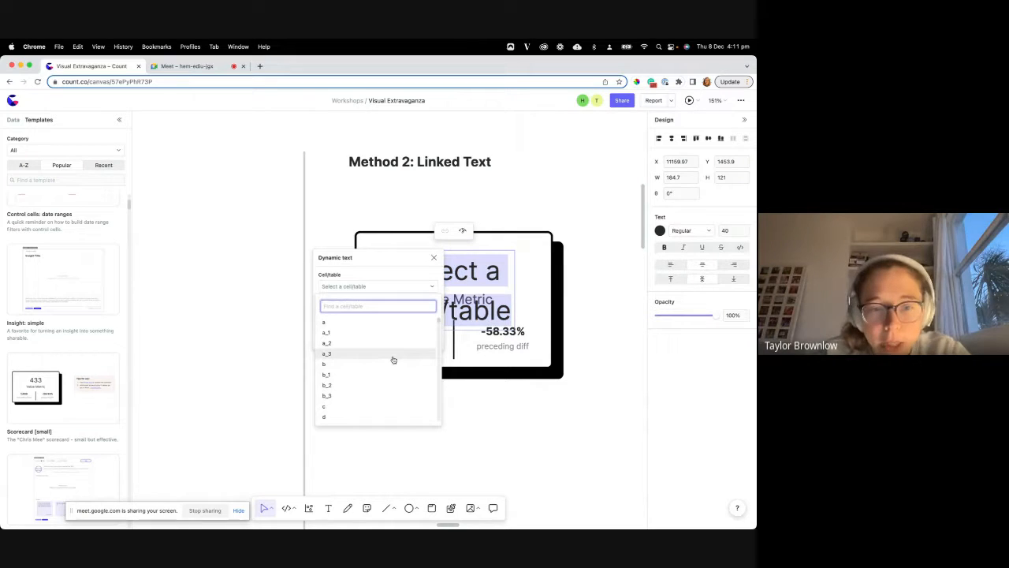
text(t)
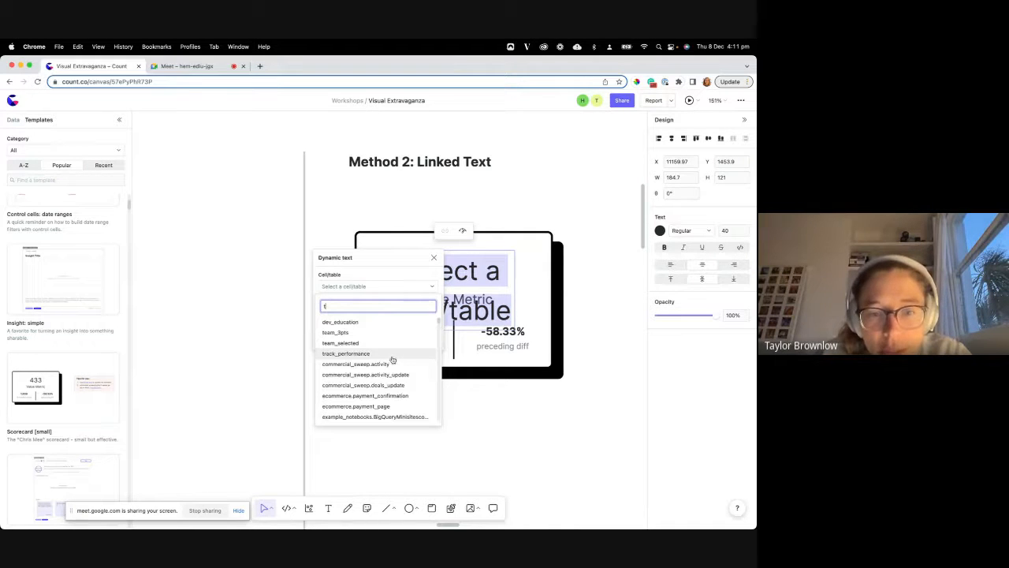
click(389, 354)
click(353, 313)
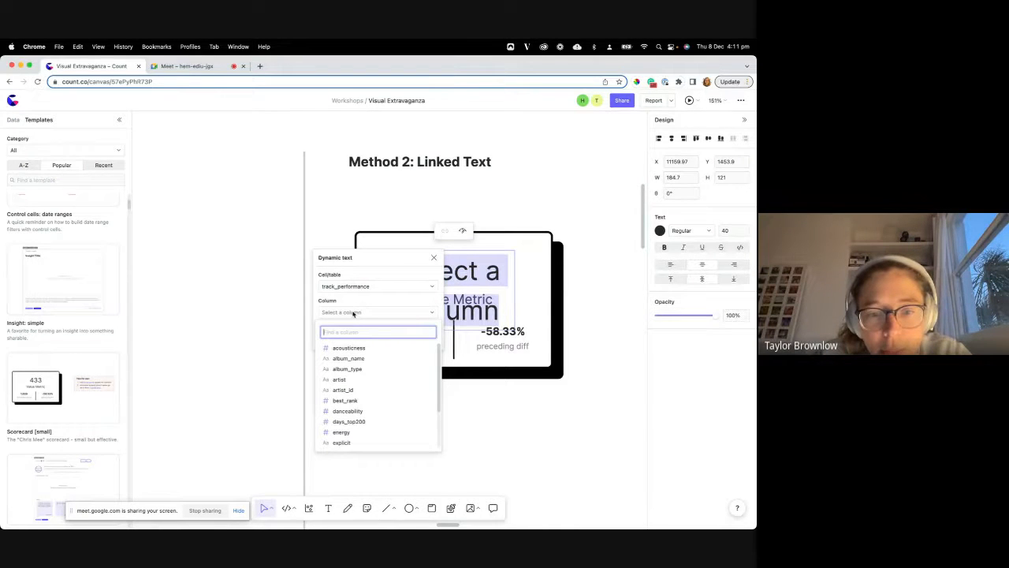
click(372, 348)
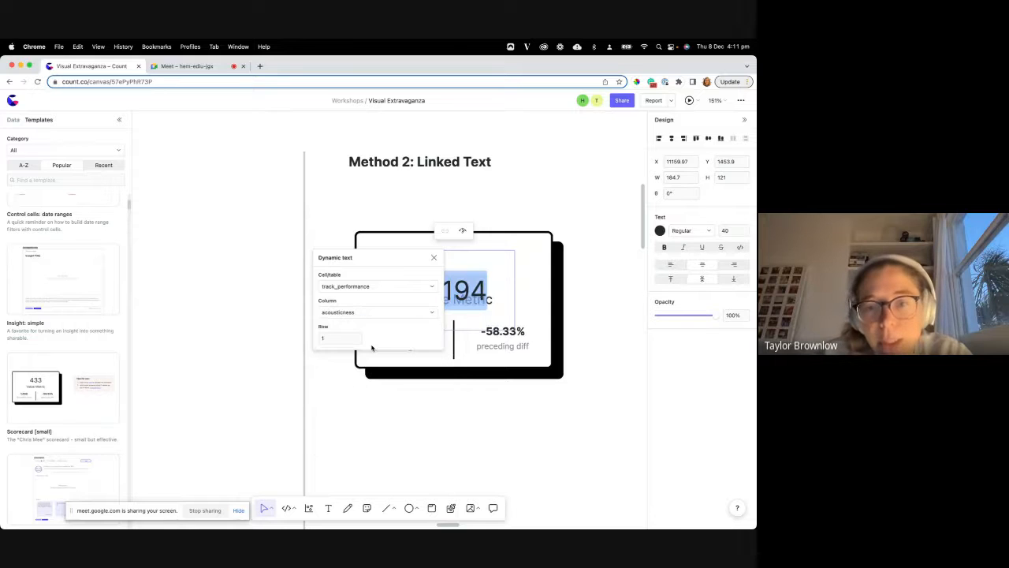
key(Return)
Fill the emptied main value with dynamic text from track_performance, column acousticness, and shorten its text box to about 91 high.
click(464, 277)
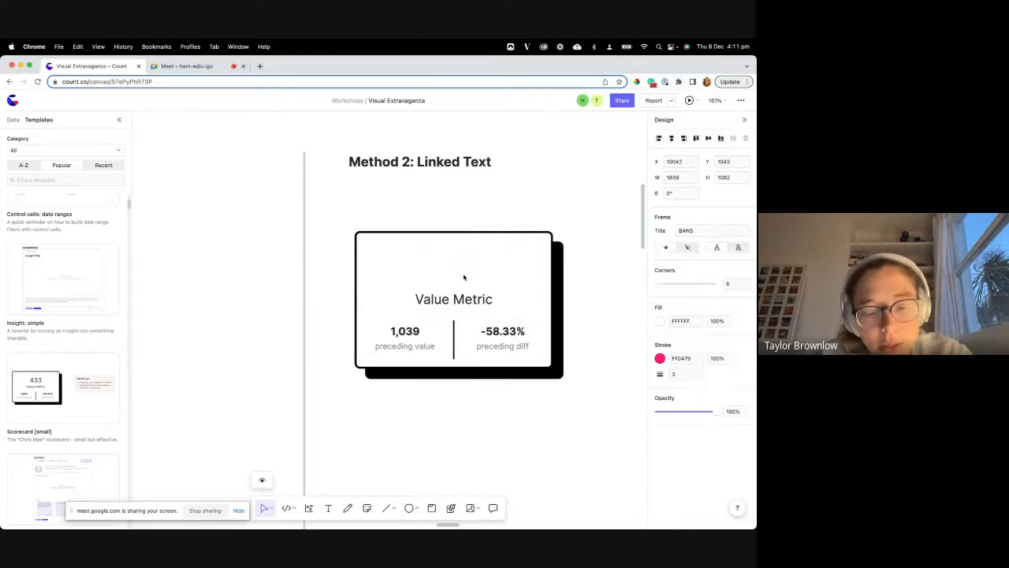
click(463, 277)
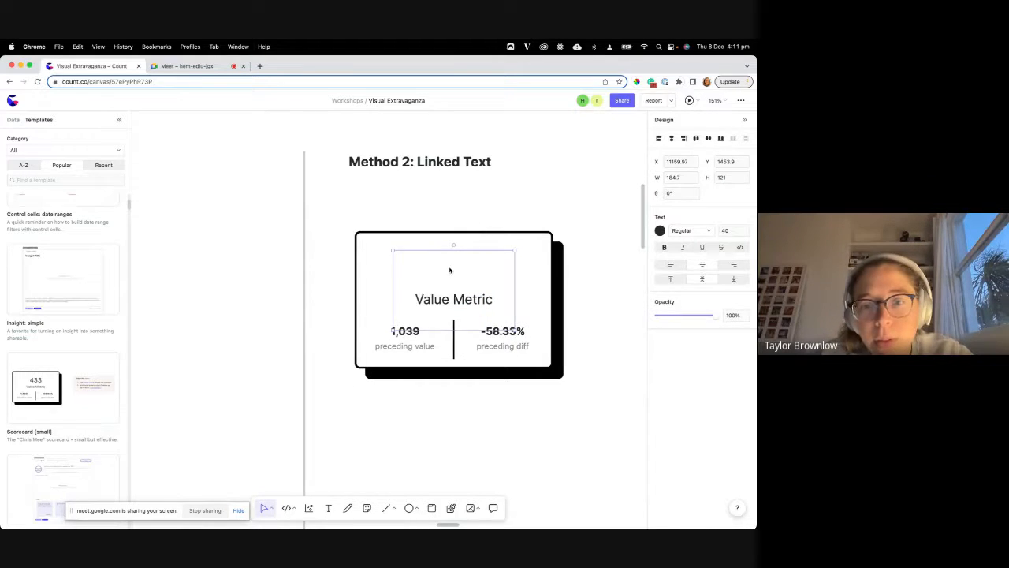
click(449, 271)
click(462, 231)
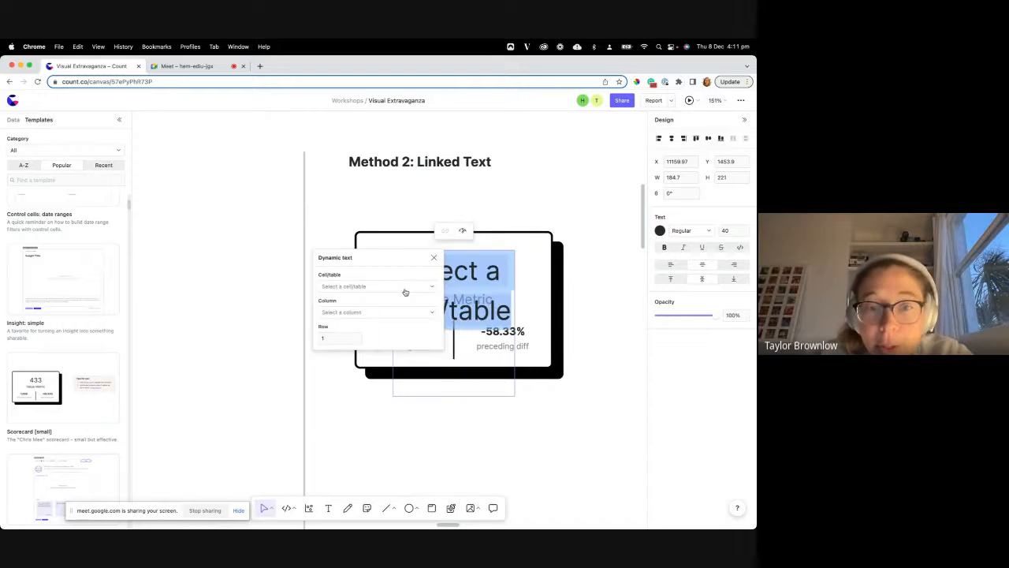
click(404, 289)
text(tra)
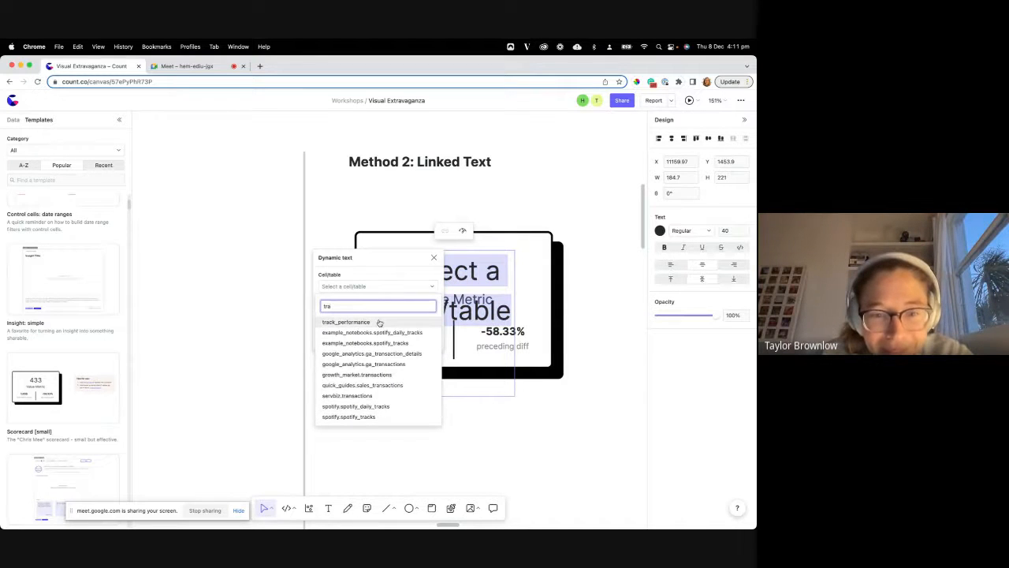
click(380, 322)
click(372, 313)
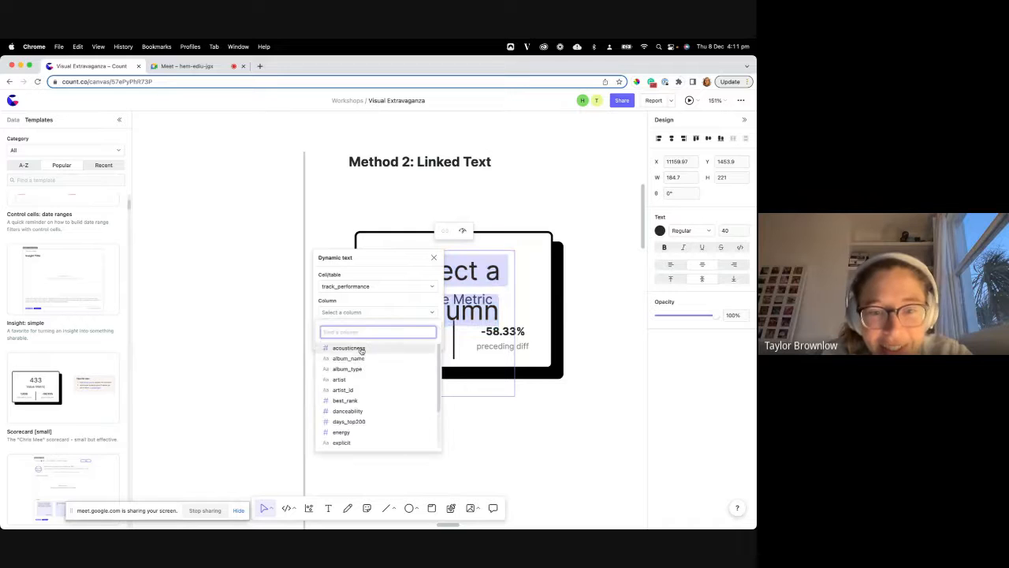
click(362, 348)
click(352, 142)
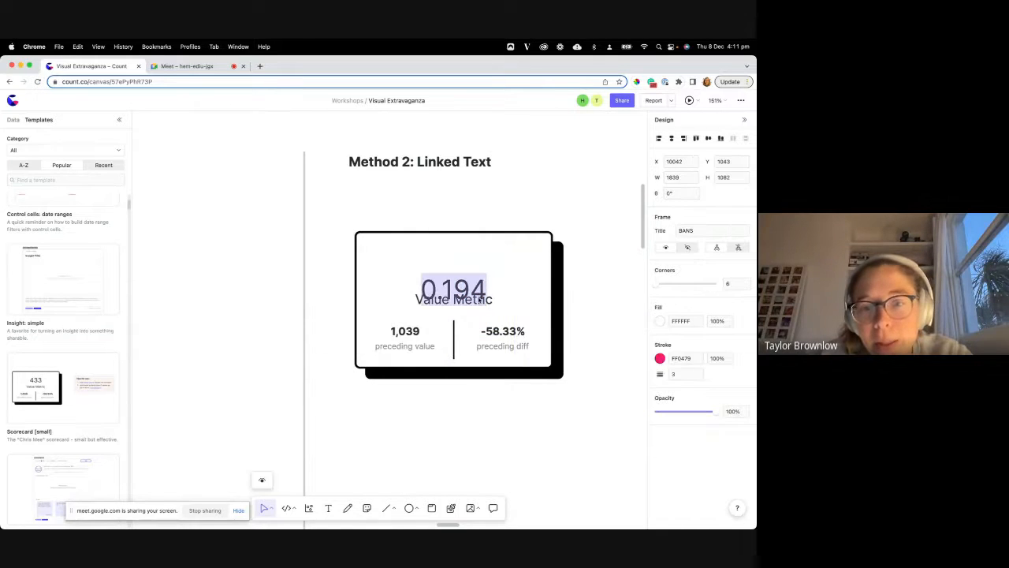
click(481, 299)
drag(444, 397, 445, 309)
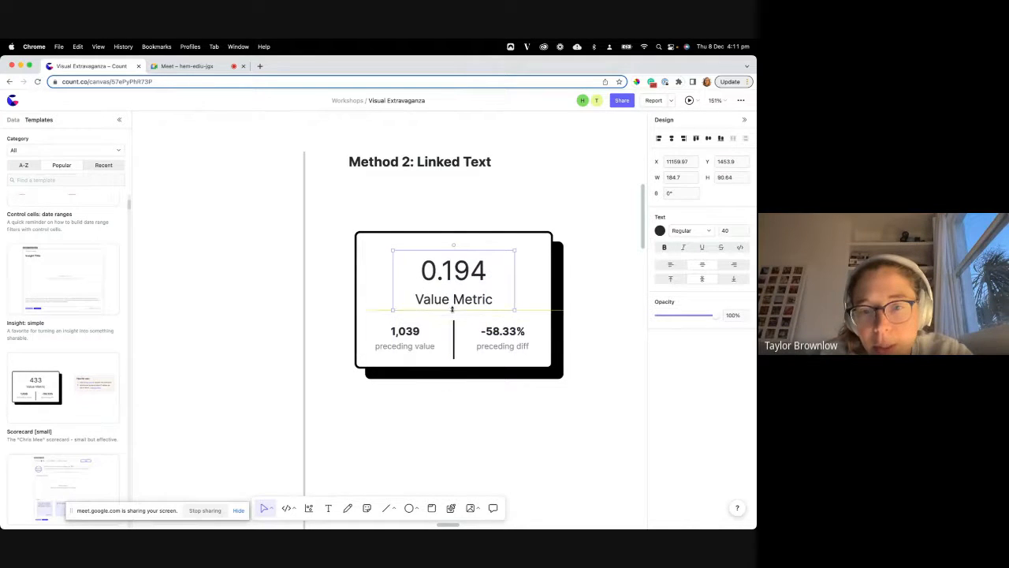
Recolour the scorecard's linked main value light purple (9982FF).
double_click(454, 268)
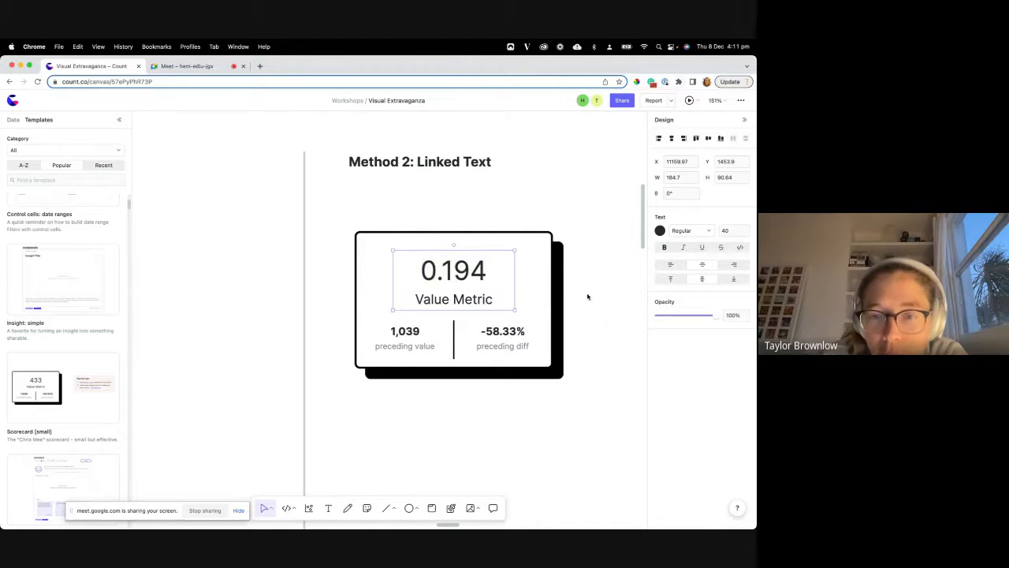
click(459, 265)
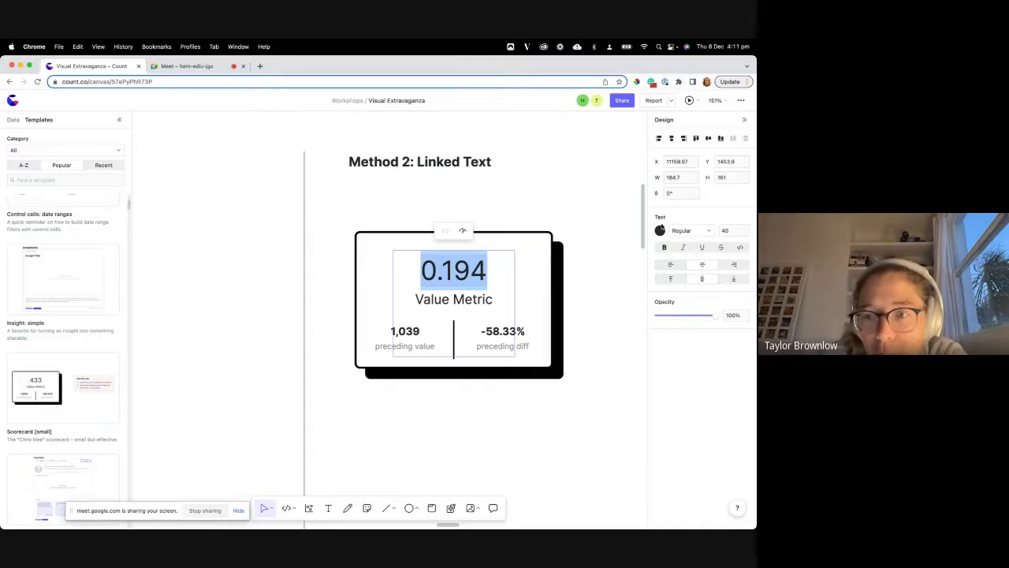
click(660, 231)
click(597, 395)
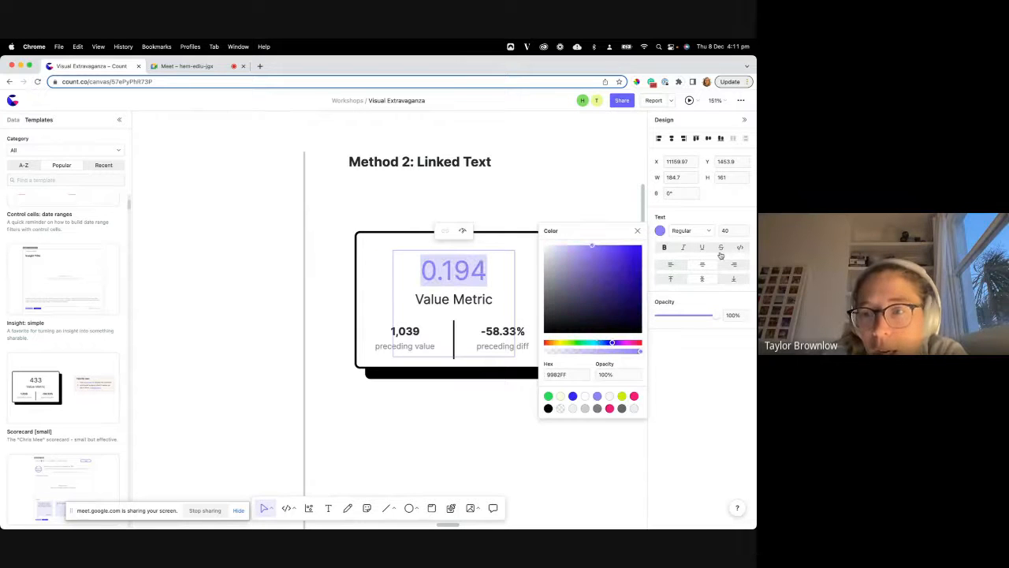
click(730, 231)
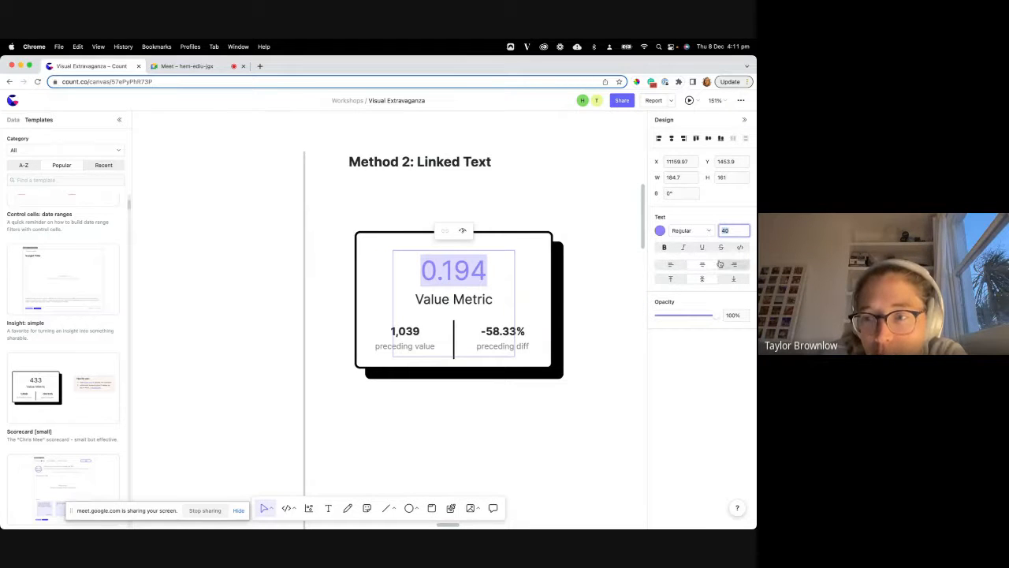
click(703, 264)
click(535, 337)
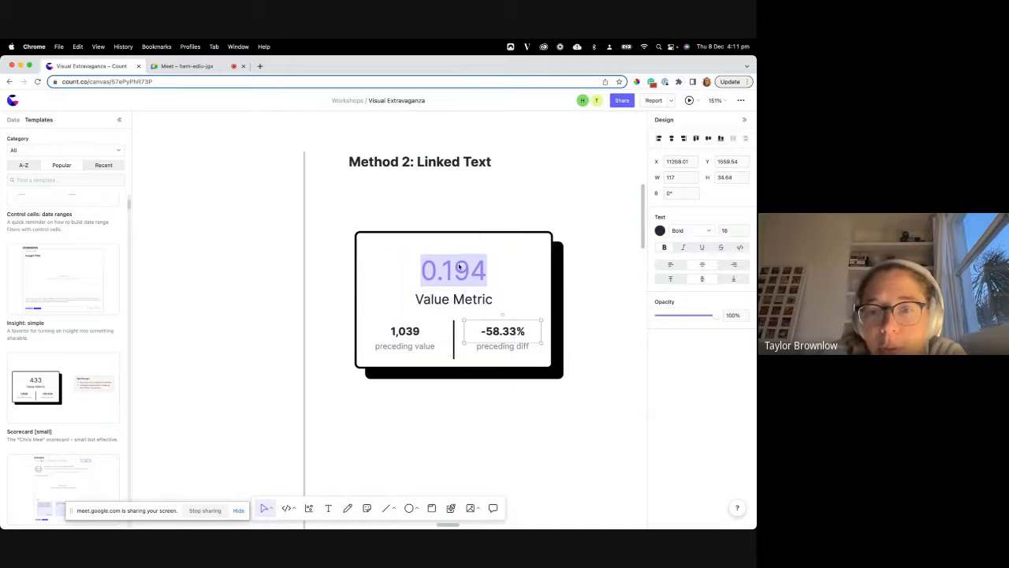
Reopen the purple linked value, insert fresh dynamic text over it, and undo that replacement.
click(463, 272)
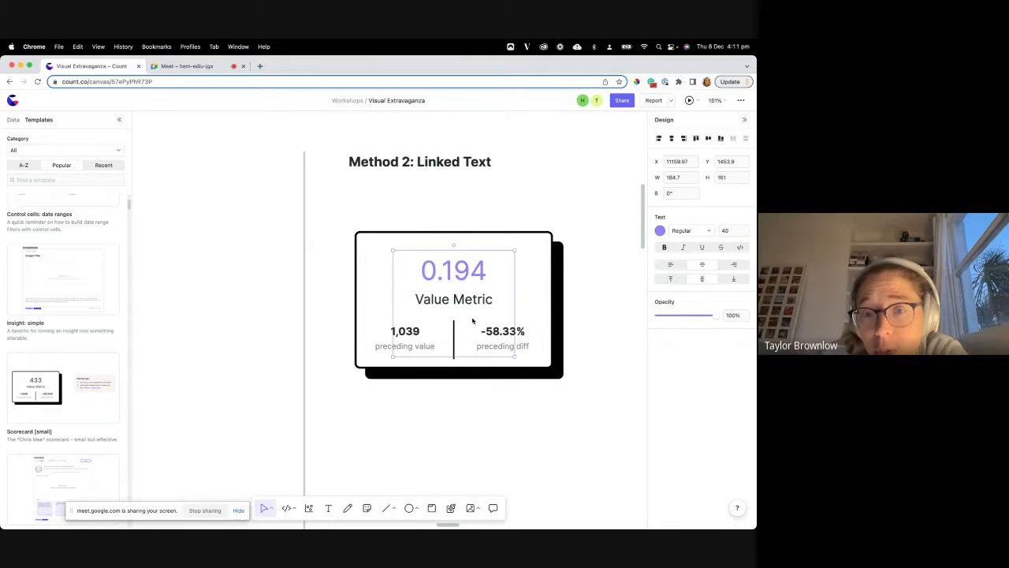
double_click(478, 274)
key(Escape)
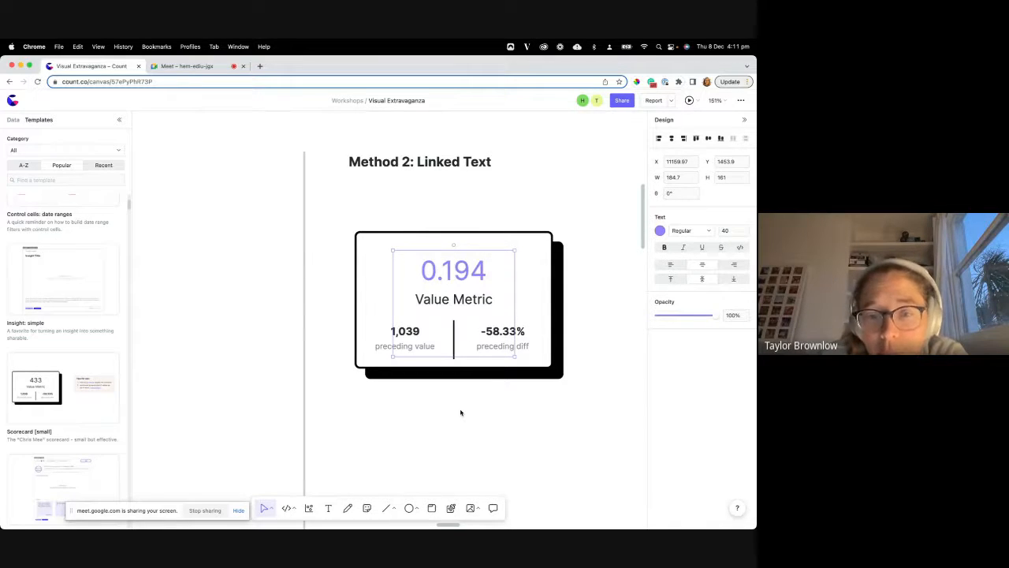
scroll(461, 412, down, 3)
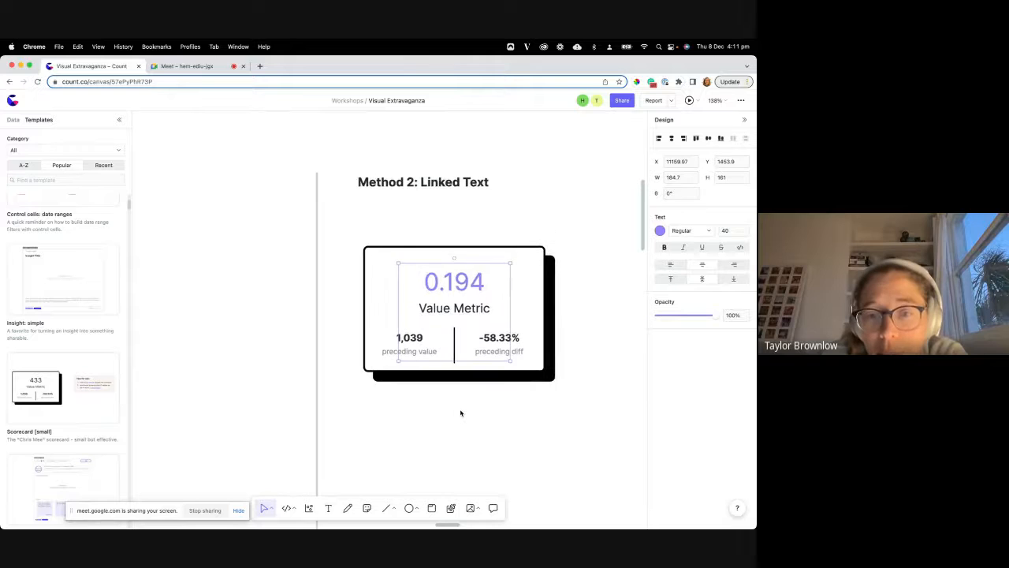
double_click(468, 270)
click(460, 275)
double_click(469, 270)
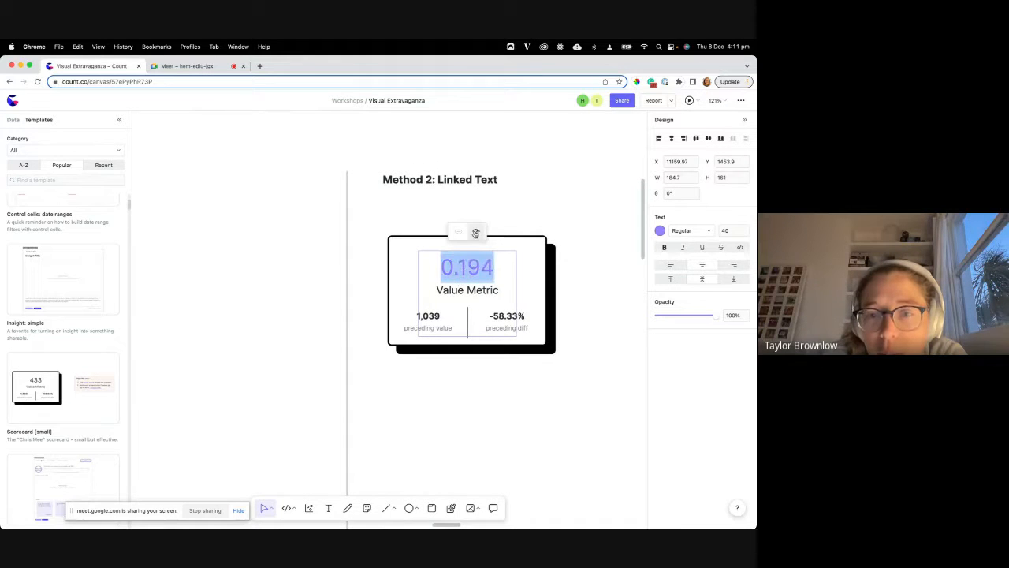
click(475, 234)
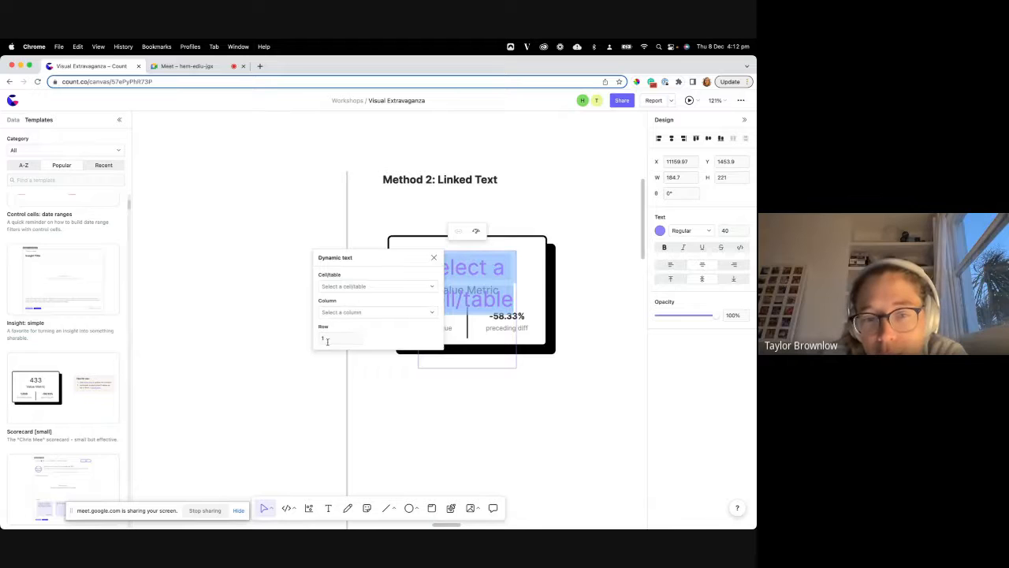
click(384, 410)
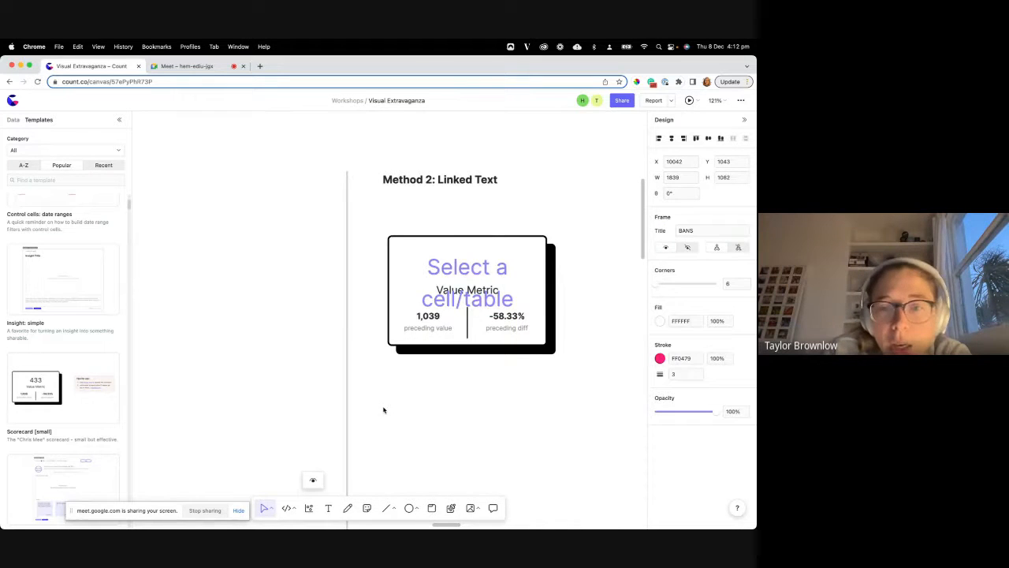
key(super+z)
Shorten the purple linked value's text box to about 106 high.
drag(475, 366, 470, 308)
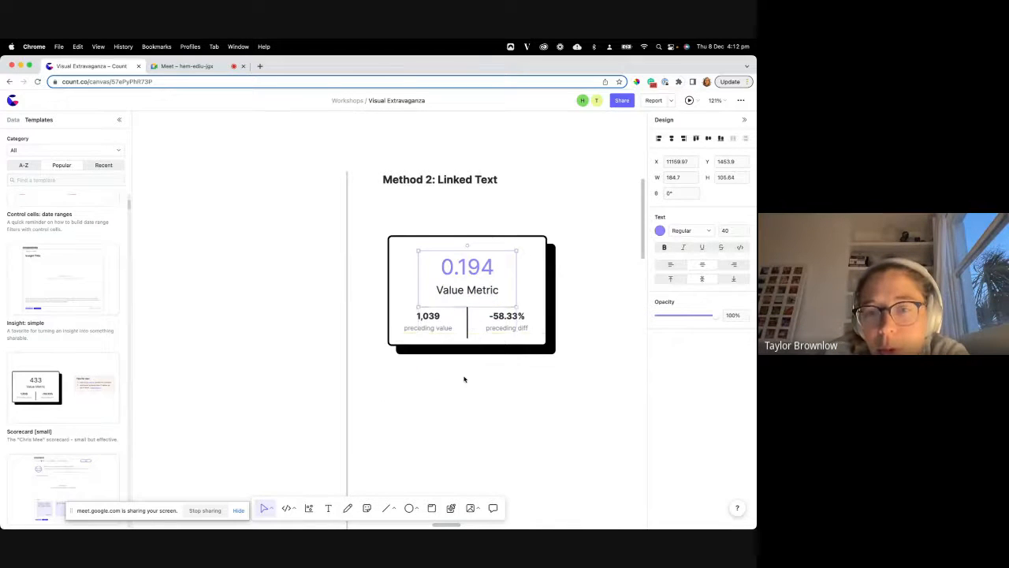
Examine the linked-text scorecard up close and beside the Method 1: Template number in the BANs section.
ctrl+scroll(456, 389, down, 5)
ctrl+scroll(457, 390, down, 3)
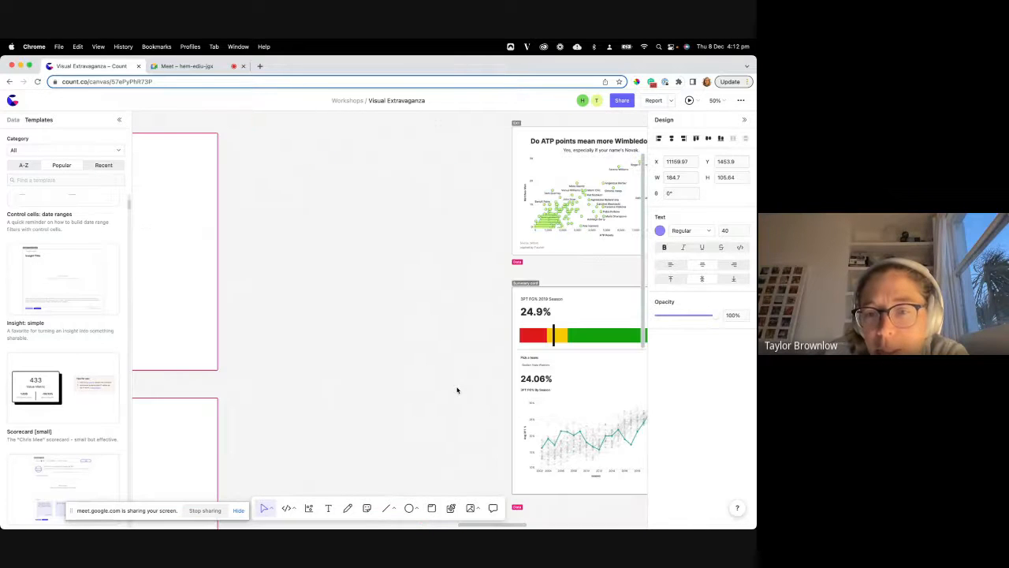
scroll(458, 391, right, 3)
scroll(275, 379, left, 5)
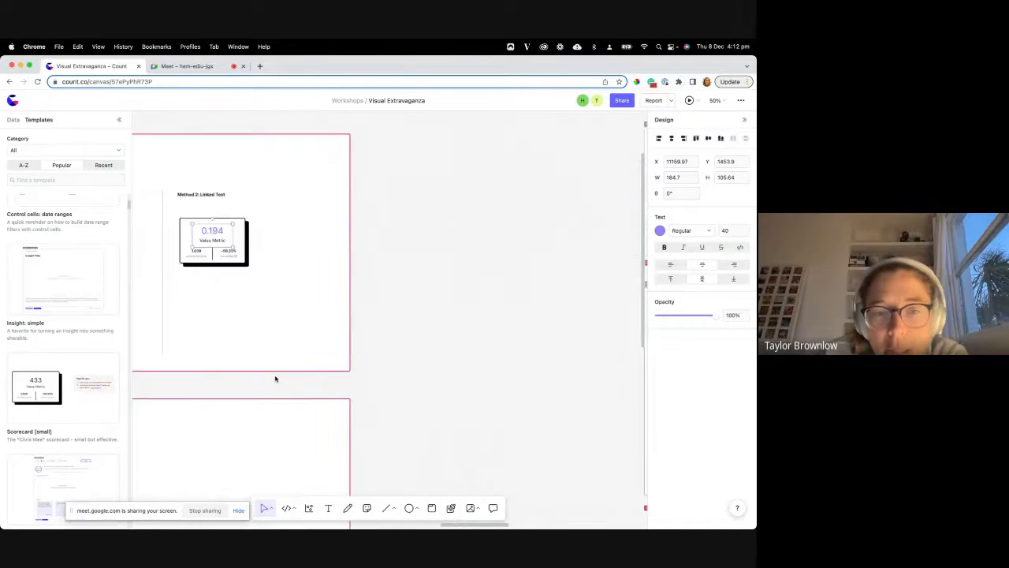
scroll(276, 379, left, 2)
ctrl+scroll(271, 230, up, 3)
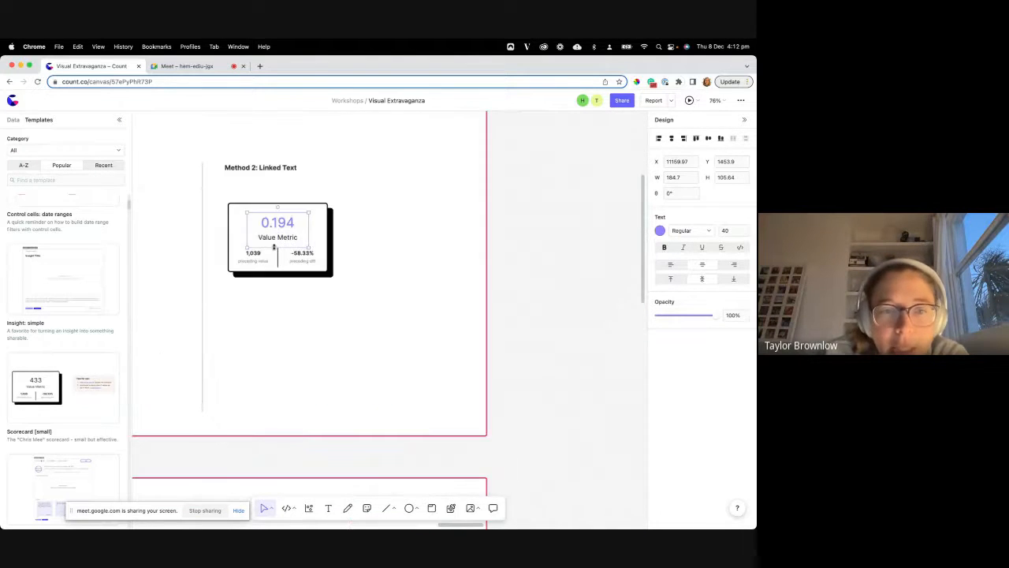
ctrl+scroll(276, 254, up, 5)
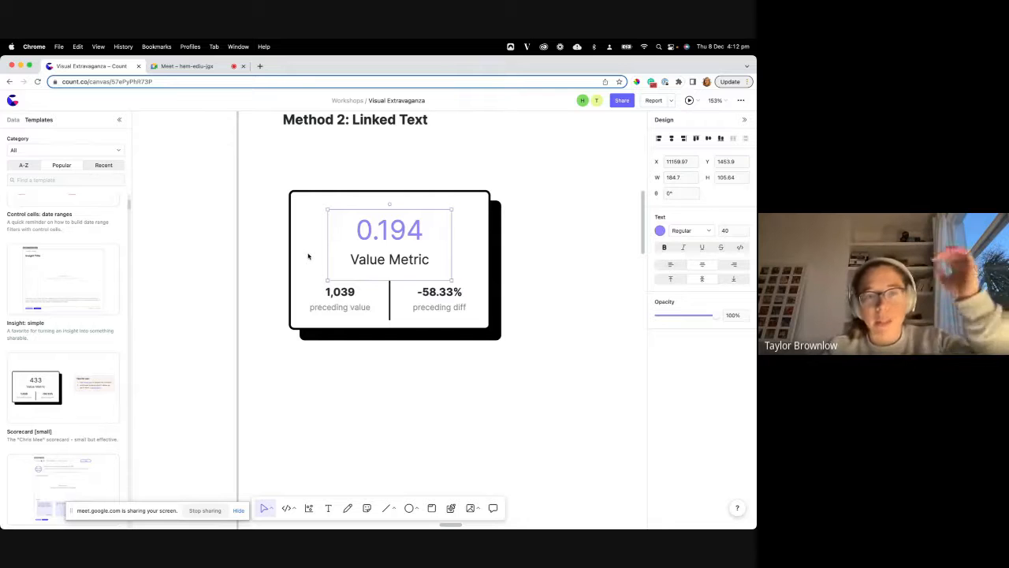
double_click(378, 233)
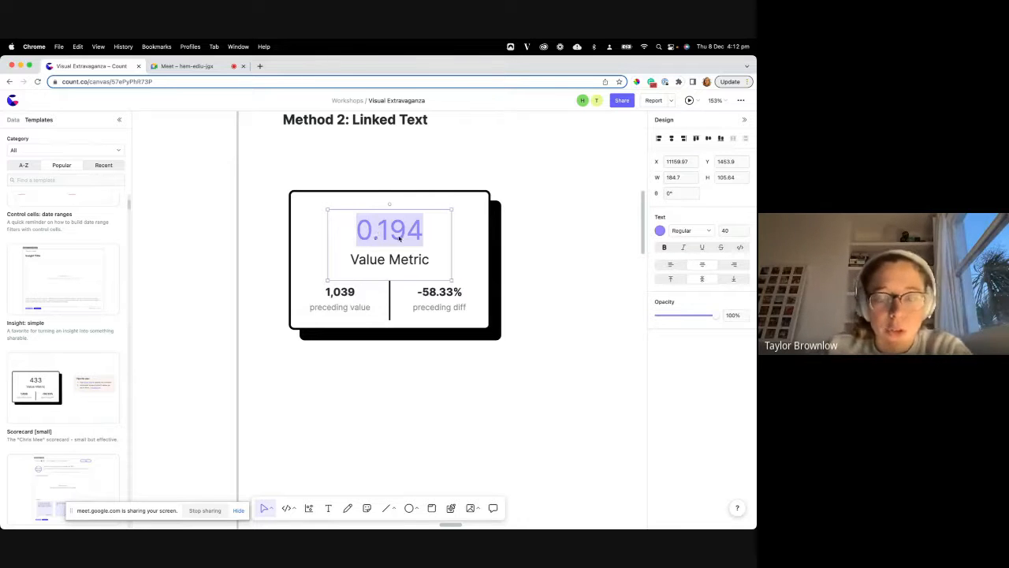
click(411, 260)
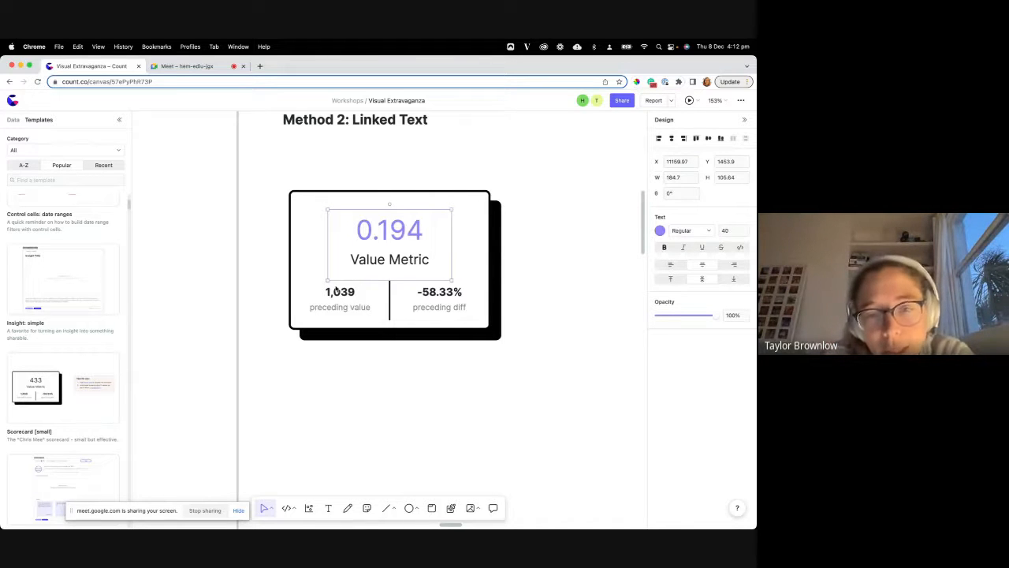
scroll(335, 289, down, 2)
scroll(336, 290, left, 3)
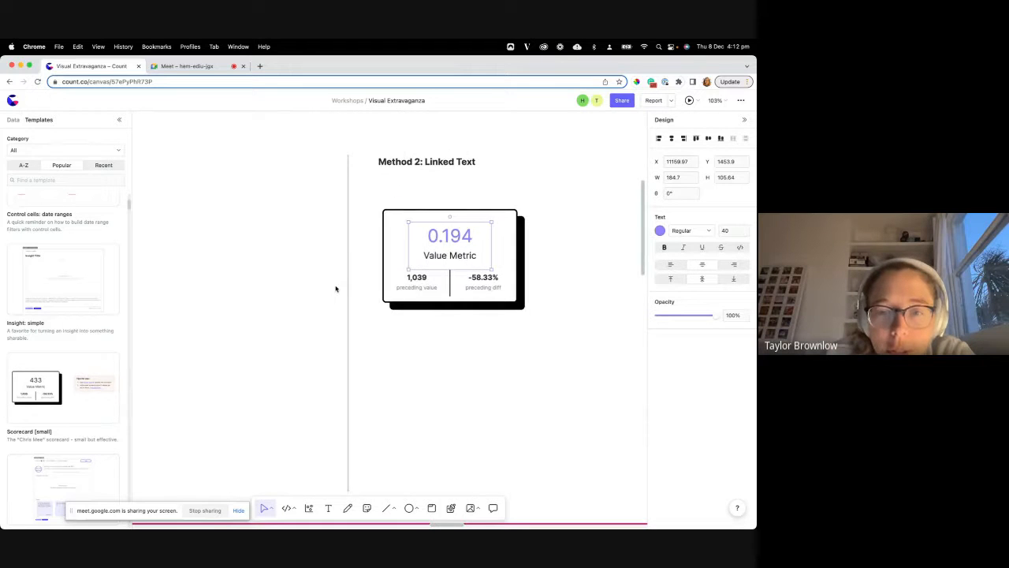
scroll(336, 289, down, 5)
scroll(336, 289, left, 4)
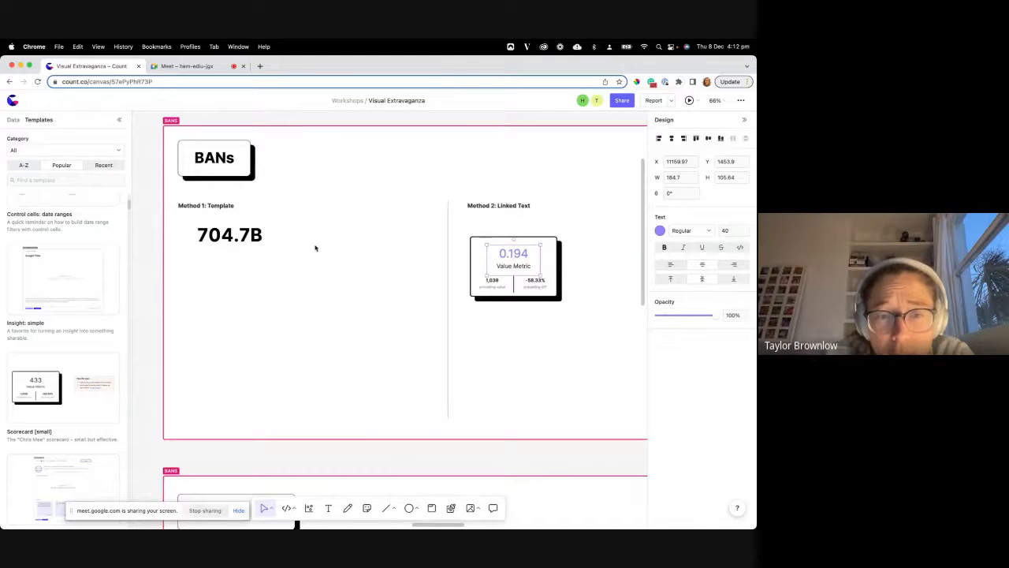
scroll(315, 248, right, 2)
scroll(316, 248, down, 1)
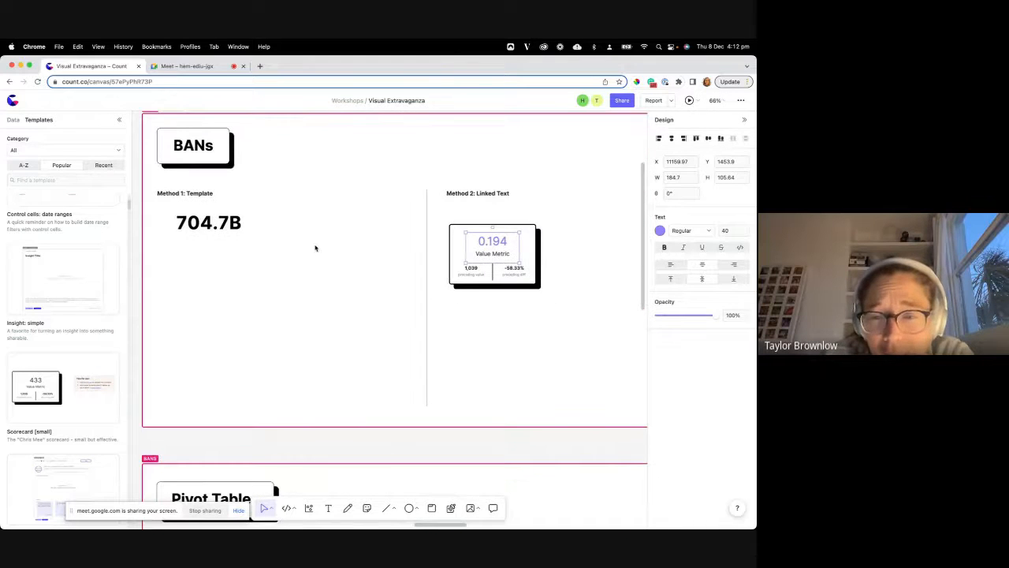
Show the header of the 704.7B template visual in the BANs section and widen the visual to 727.
click(224, 229)
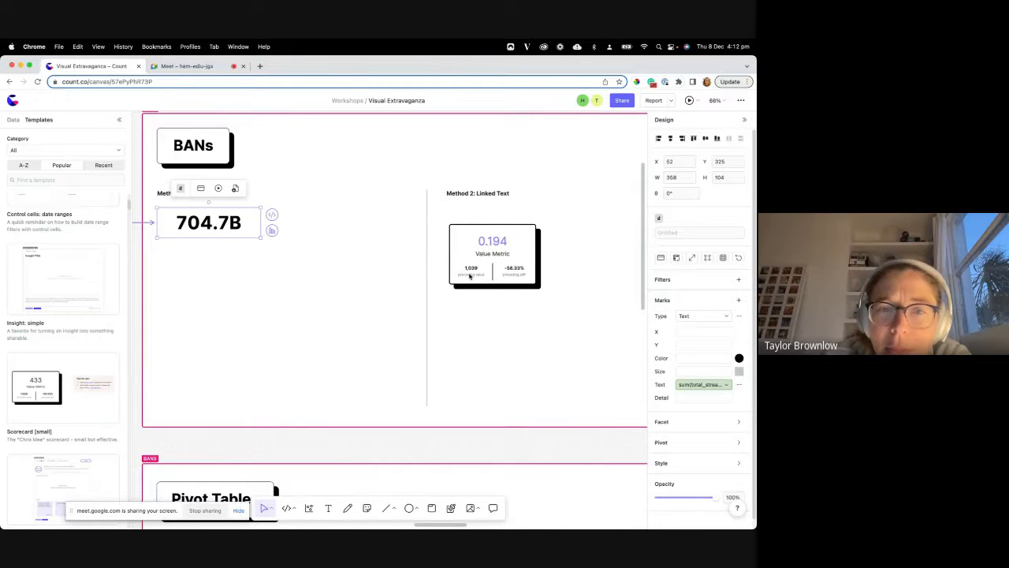
scroll(469, 276, right, 2)
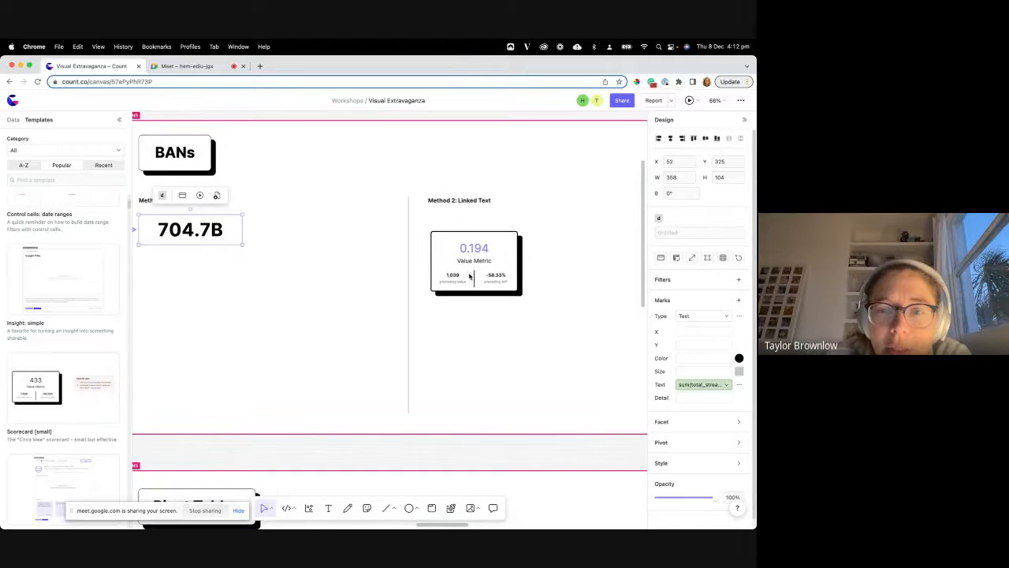
scroll(470, 275, down, 1)
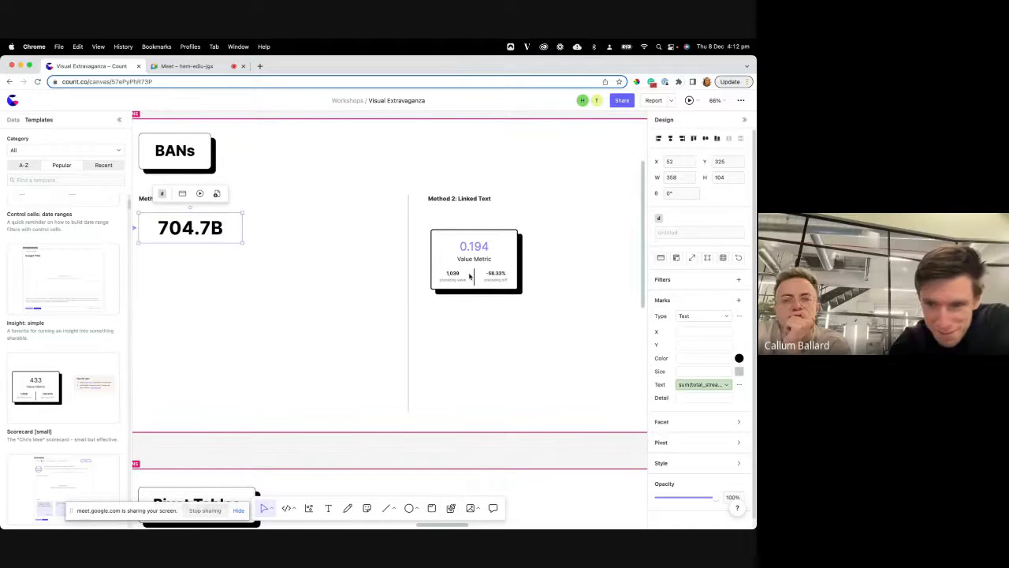
scroll(519, 280, left, 2)
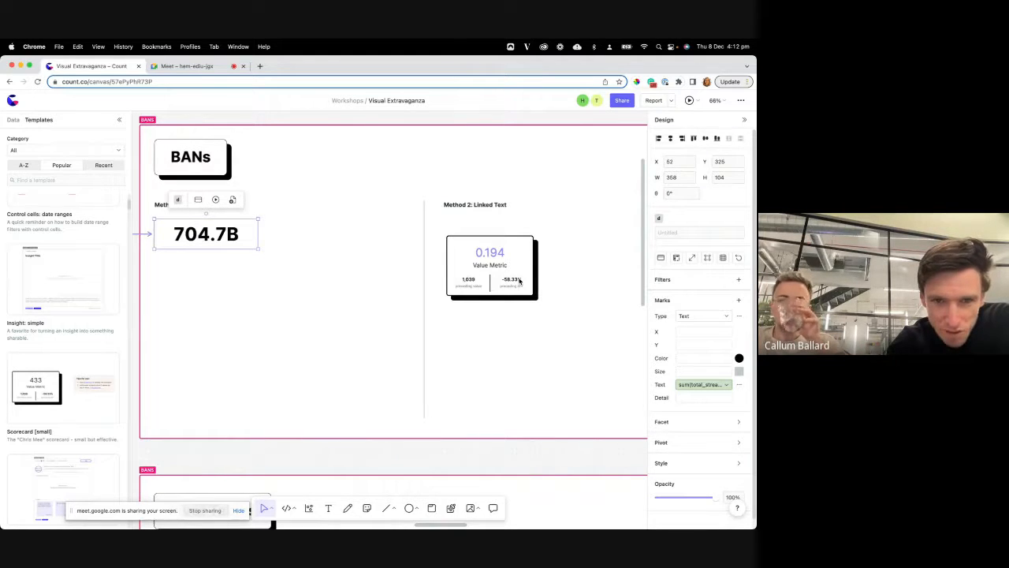
click(179, 237)
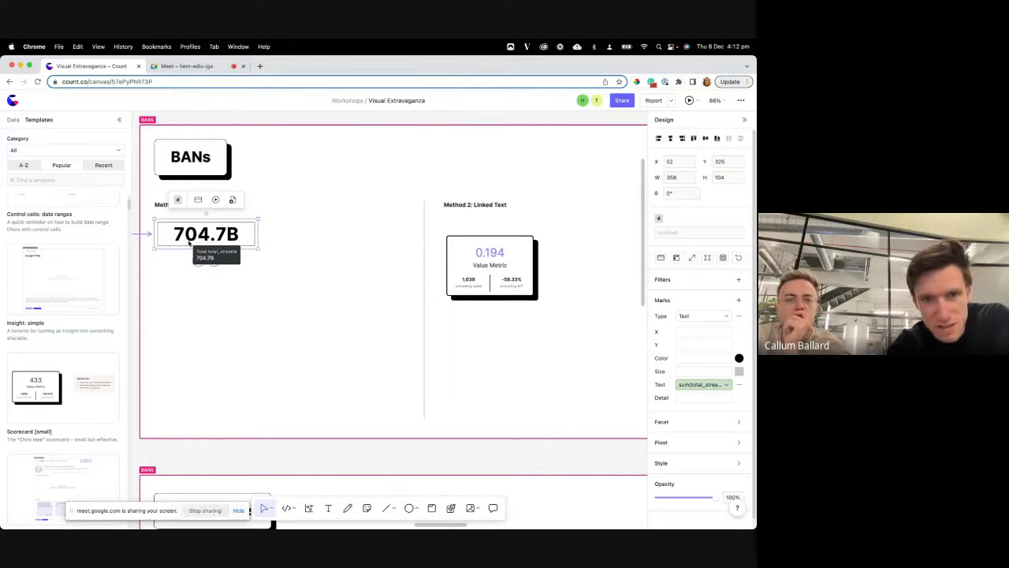
click(197, 200)
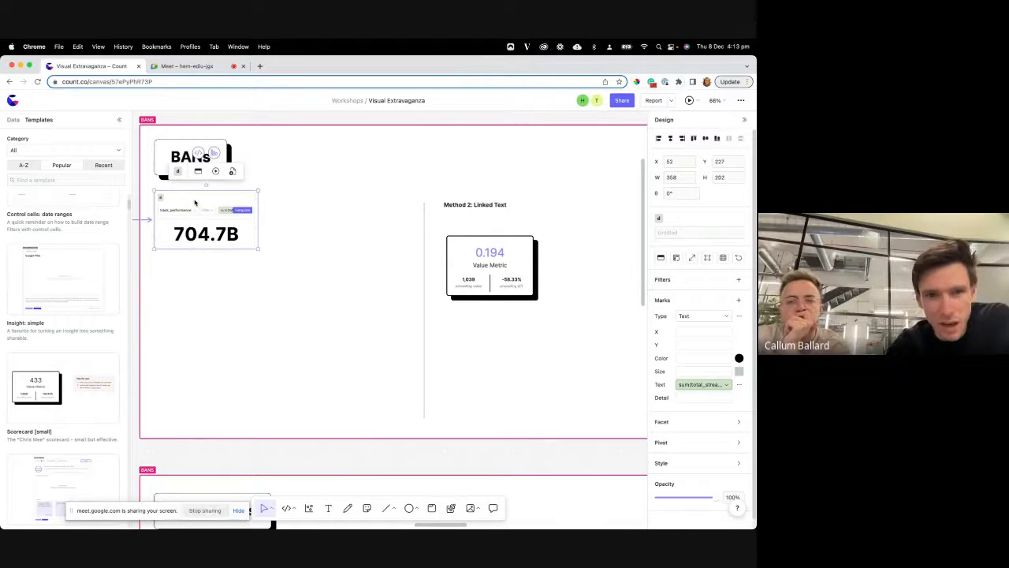
drag(259, 233, 366, 233)
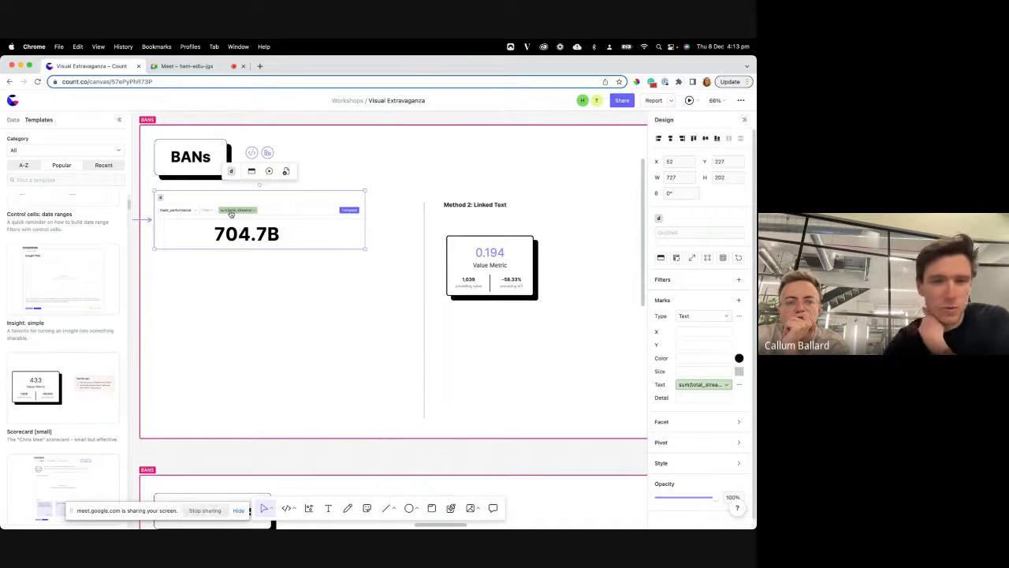
Examine the template visual's sum(total_streams) field and compare it with the scorecard's purple linked value.
click(230, 214)
click(197, 282)
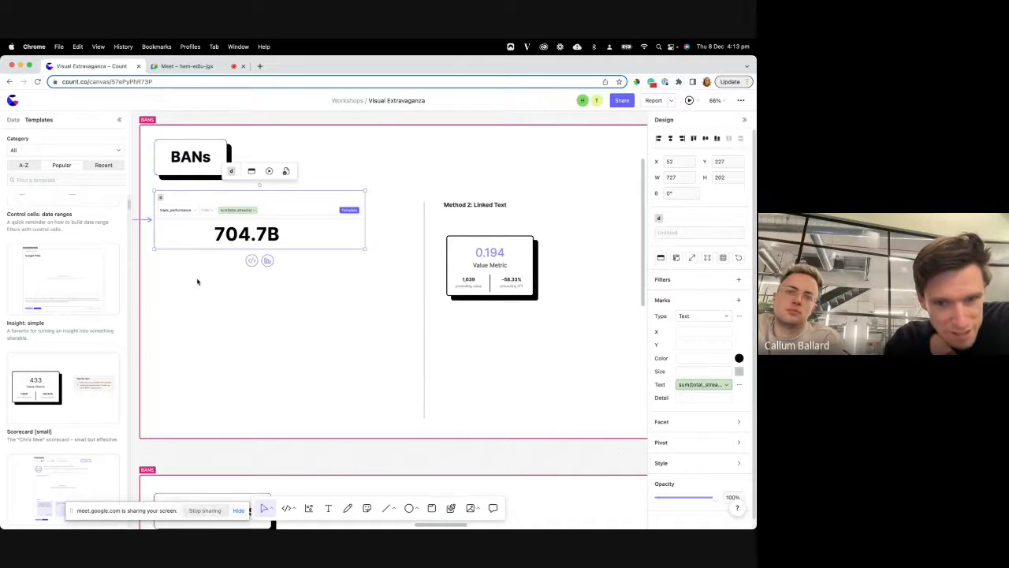
click(491, 257)
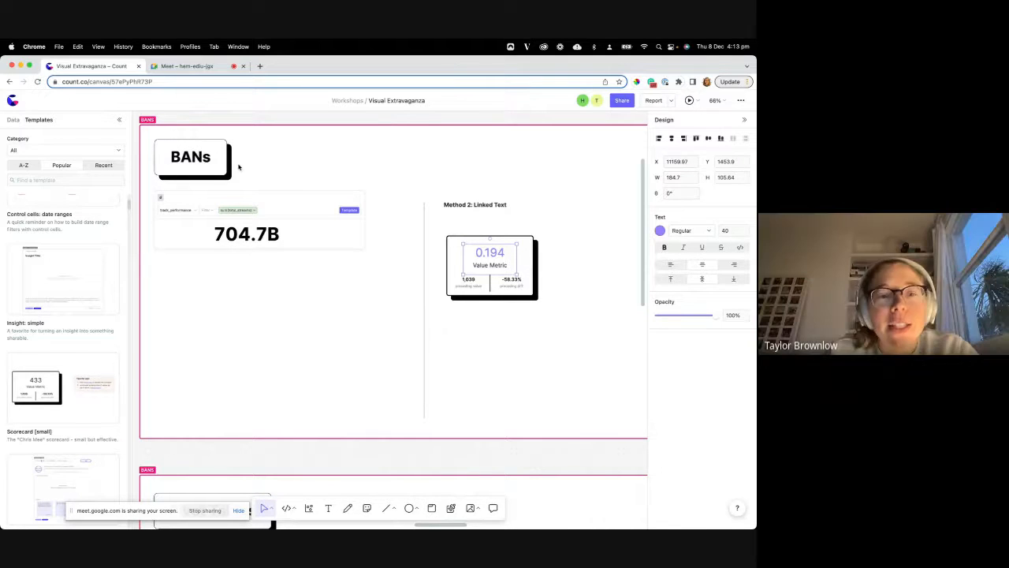
click(291, 206)
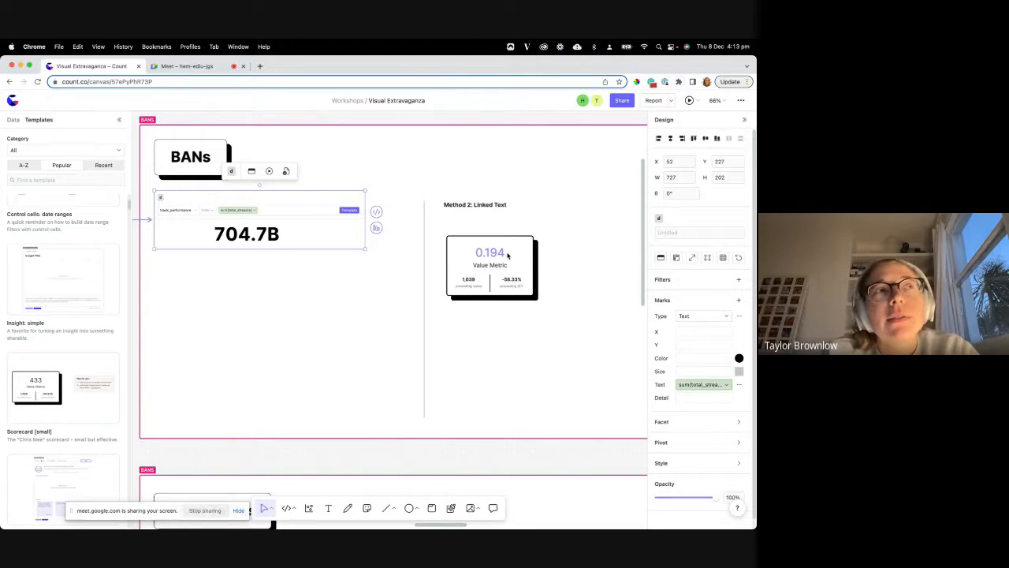
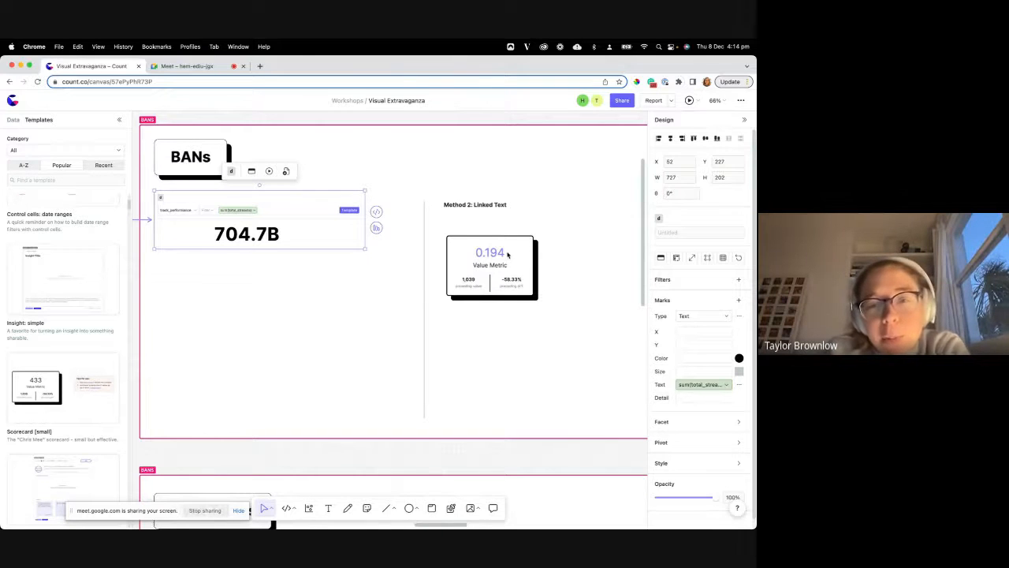
Replace the scorecard's preceding value with new dynamic text, leaving its cell/table and column unselected.
double_click(503, 253)
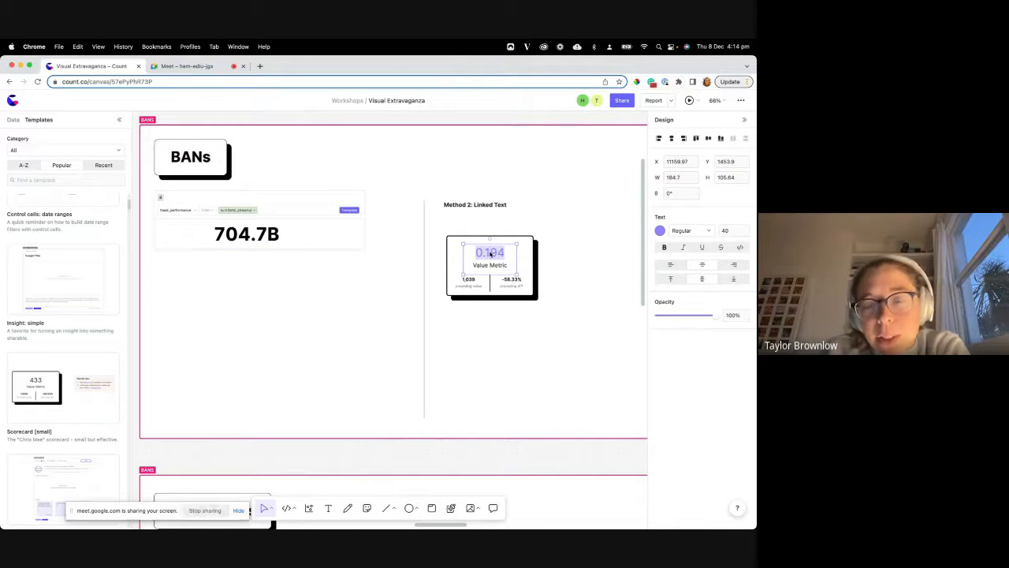
double_click(468, 279)
click(477, 253)
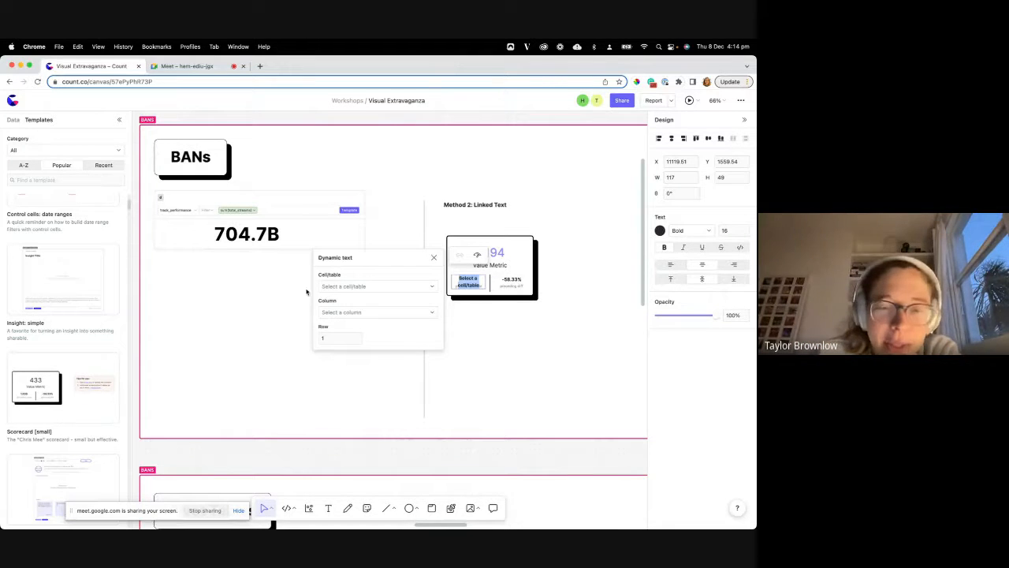
click(476, 336)
click(473, 288)
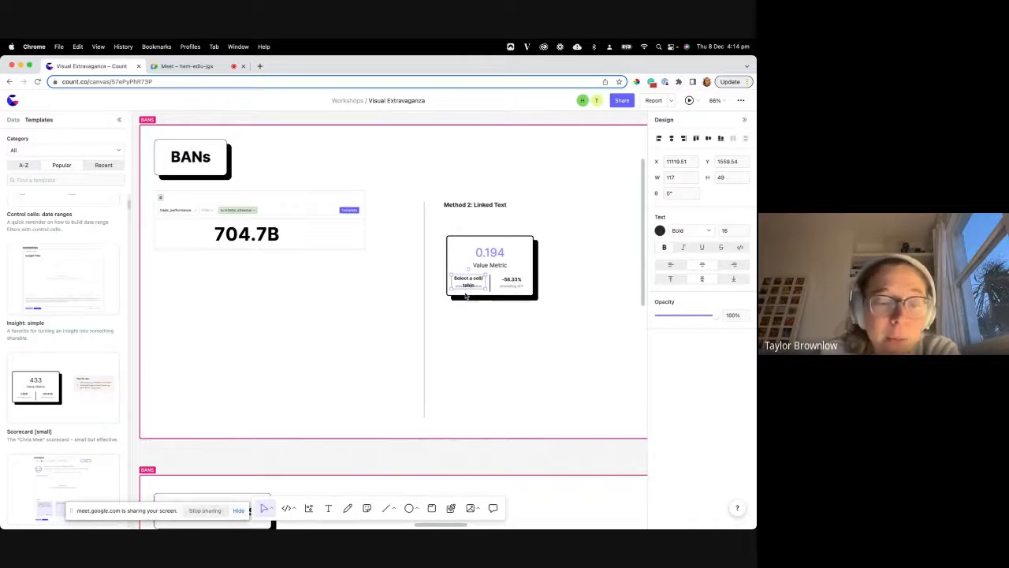
Add an empty visual below the Pivot Tables heading.
scroll(463, 315, down, 1)
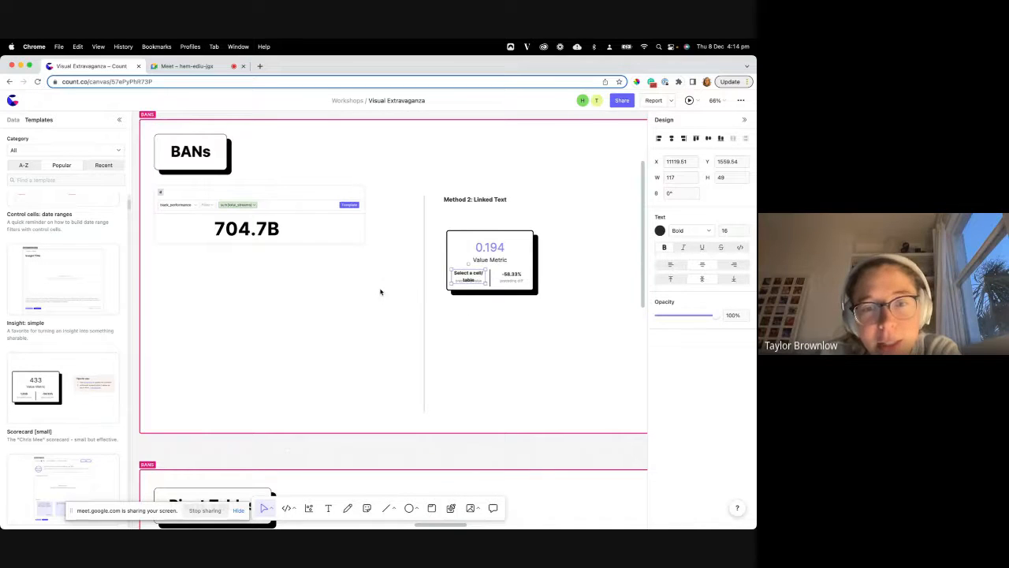
scroll(384, 290, down, 3)
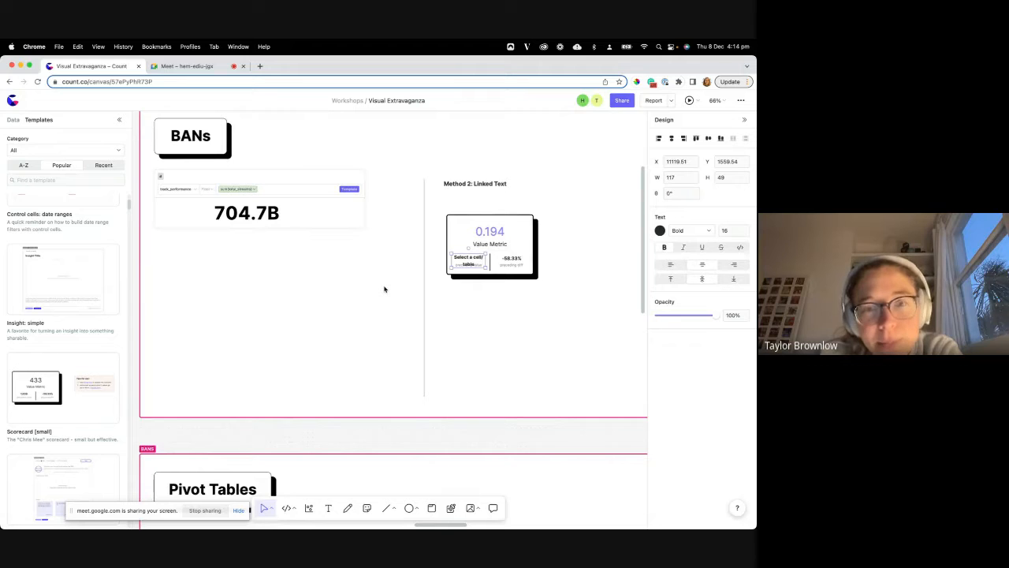
scroll(384, 290, down, 3)
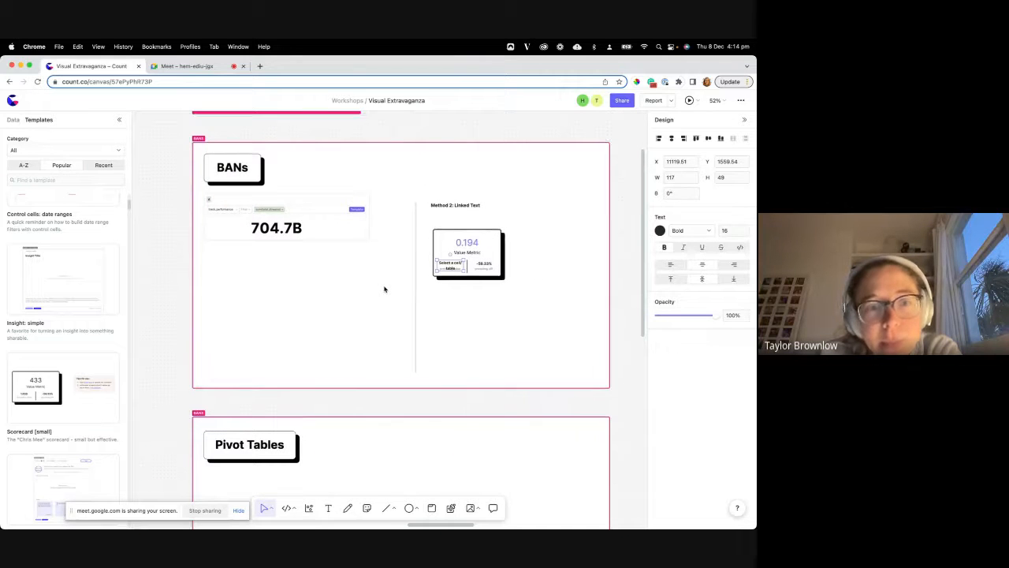
scroll(384, 289, down, 5)
scroll(383, 289, up, 5)
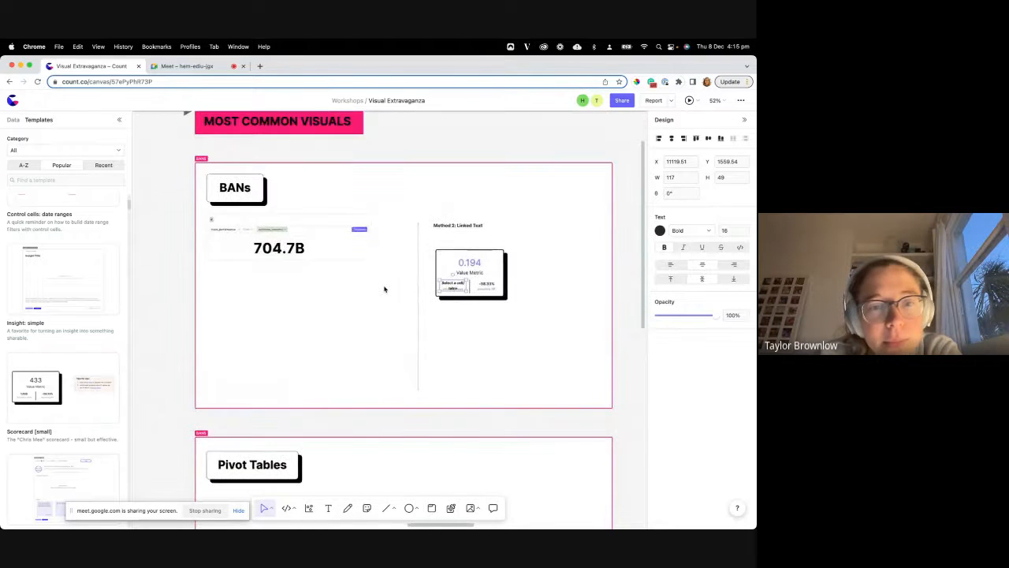
scroll(181, 239, down, 1)
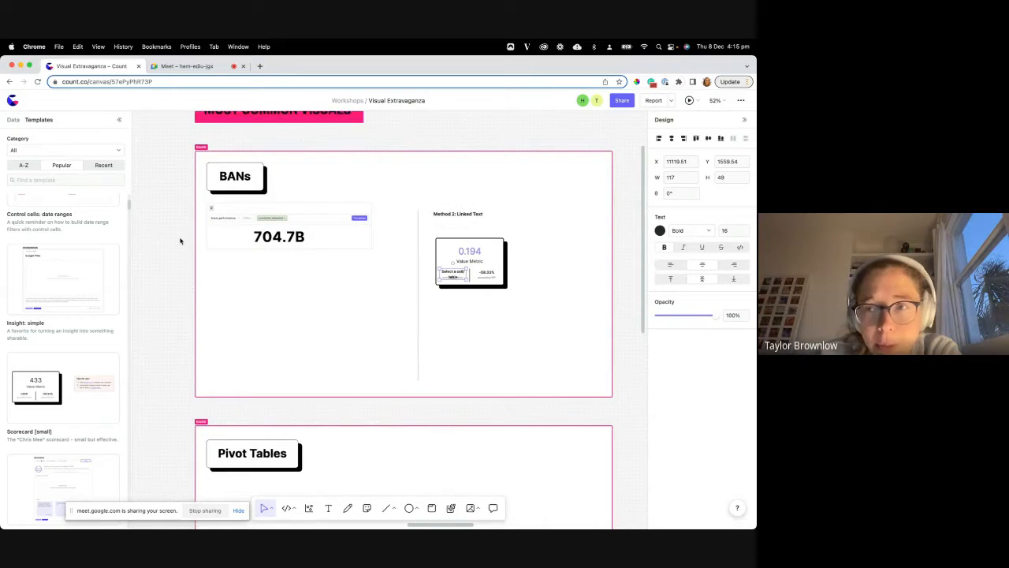
scroll(180, 240, down, 5)
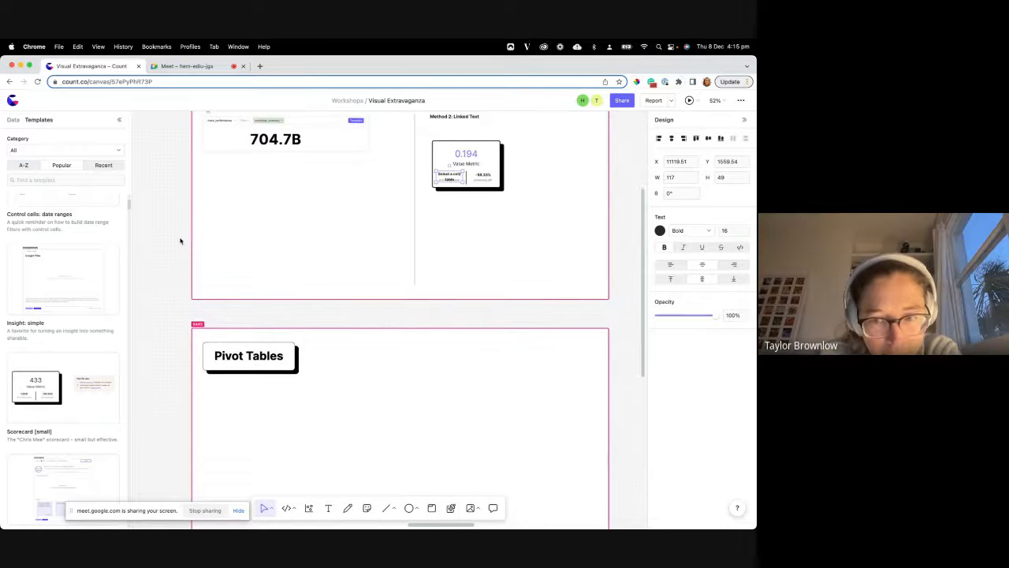
scroll(181, 241, down, 4)
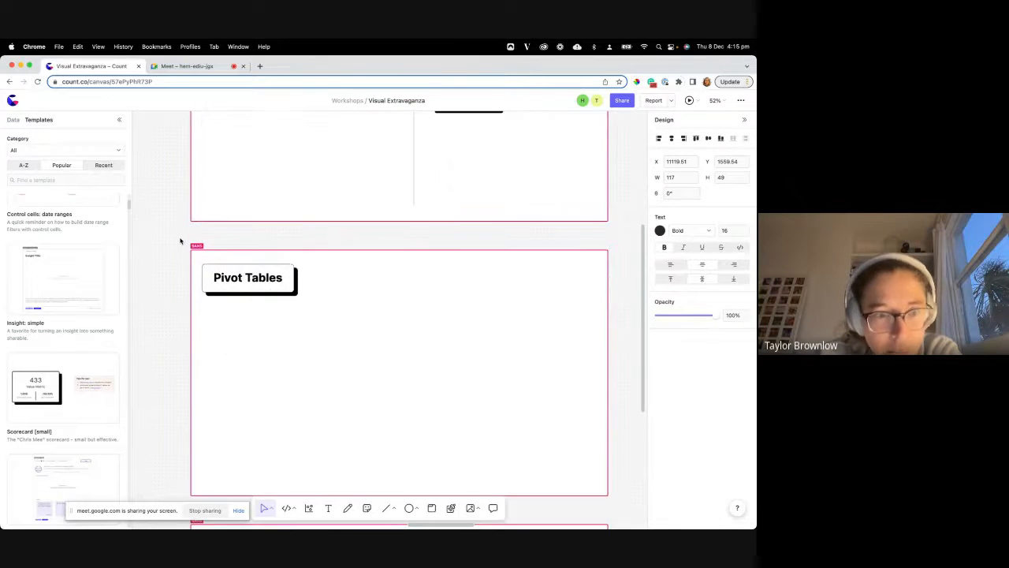
scroll(181, 241, up, 5)
scroll(169, 268, down, 5)
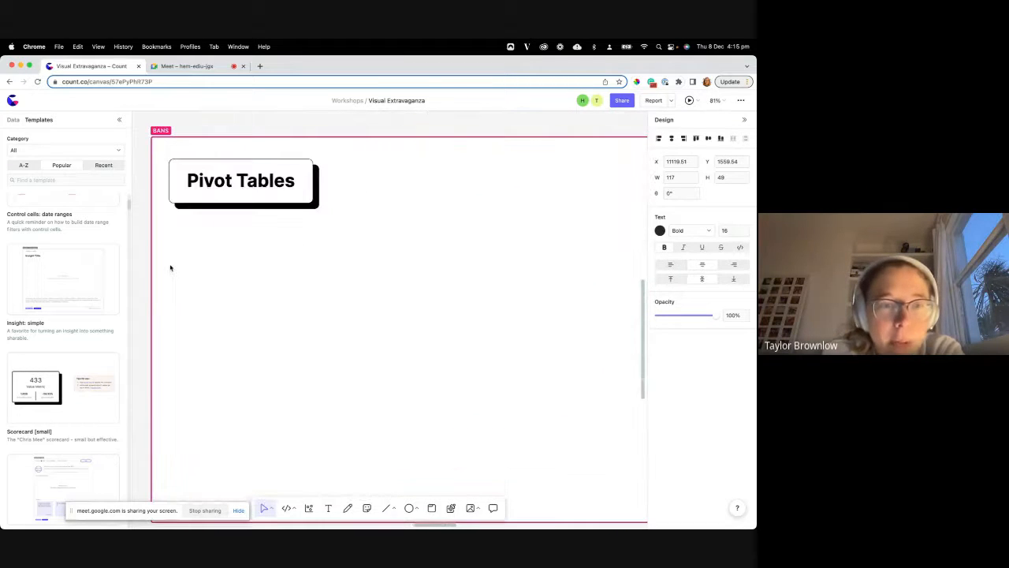
click(308, 508)
click(278, 295)
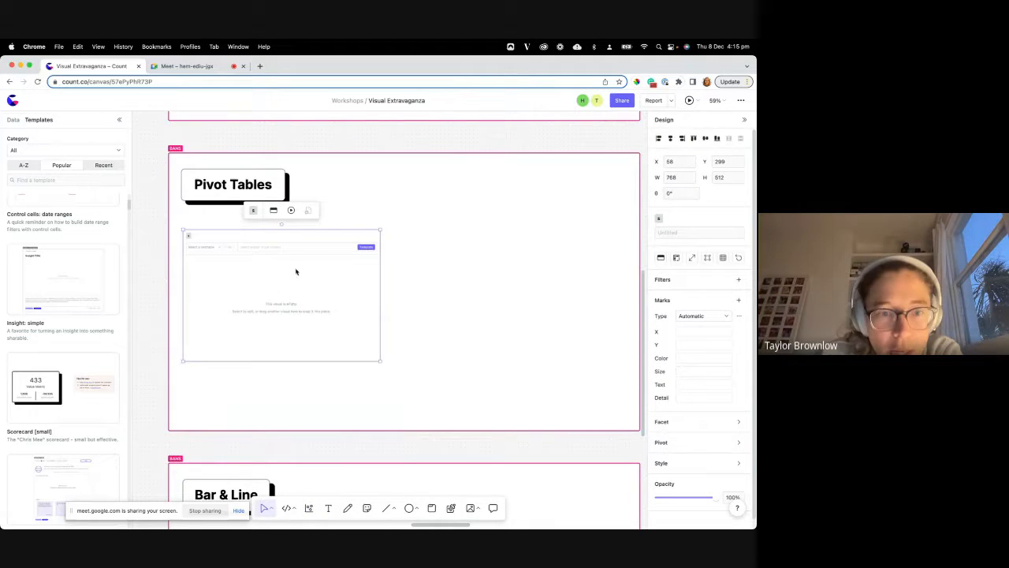
Expand the new visual's pivot settings and set its data source to track_performance.
click(691, 446)
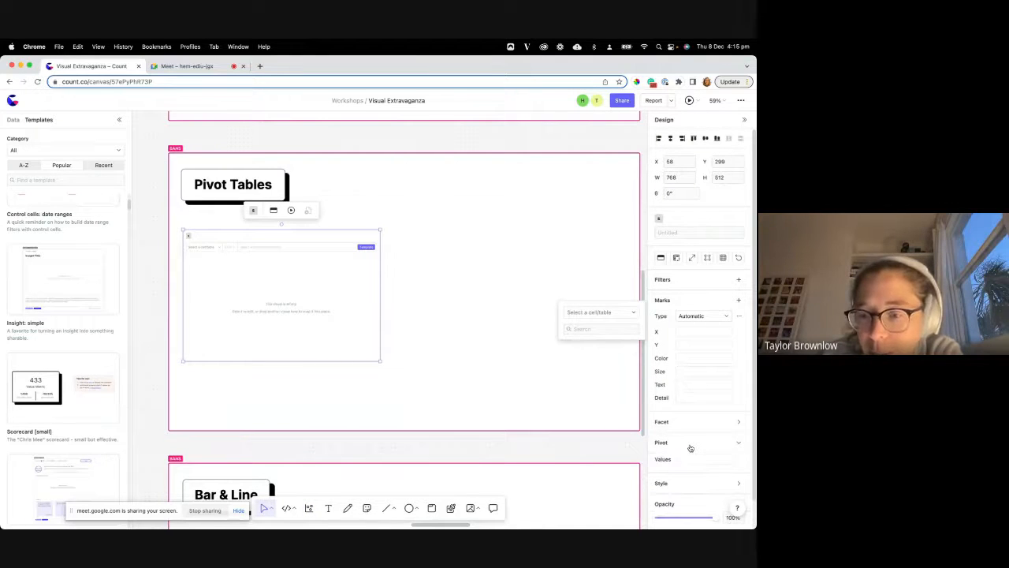
click(625, 497)
click(264, 324)
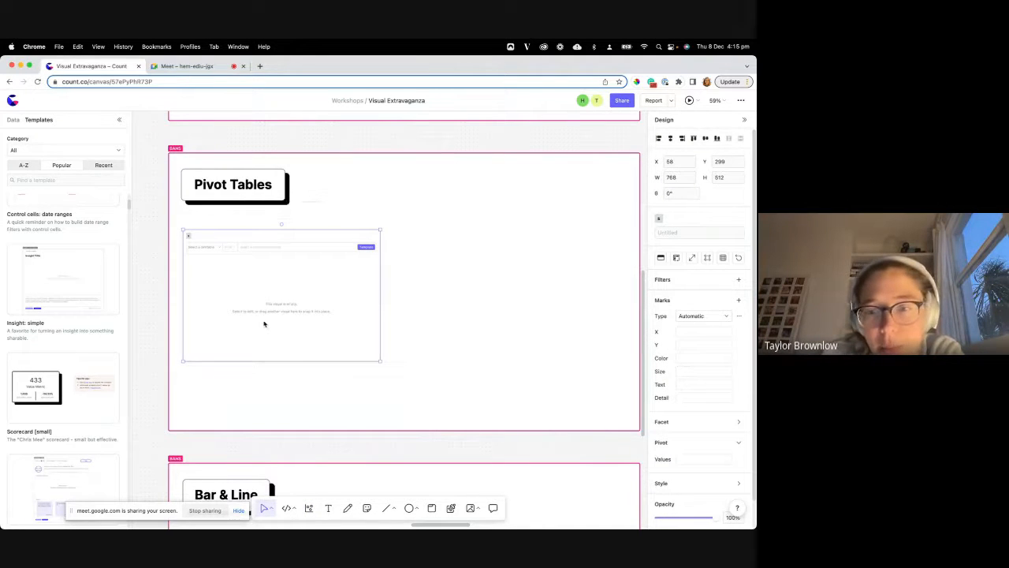
click(612, 314)
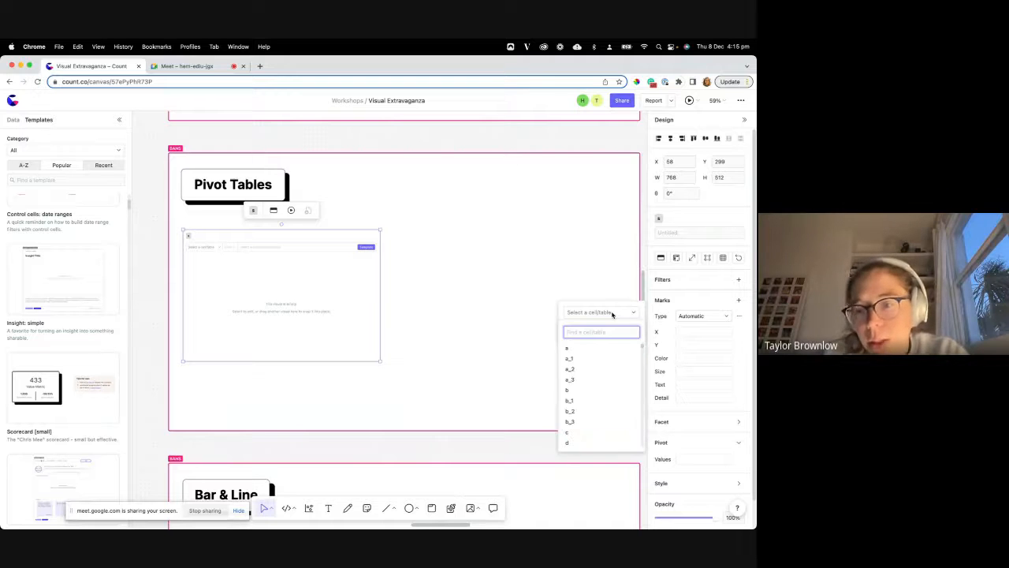
text(tra)
click(604, 348)
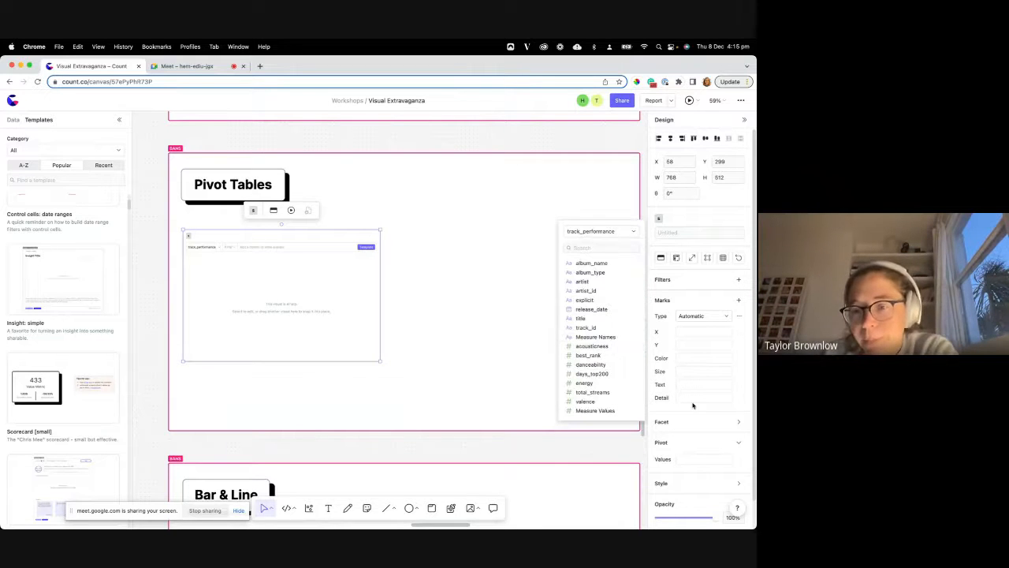
Add danceability and valence as the pivot values, both aggregated as Average.
scroll(693, 405, down, 1)
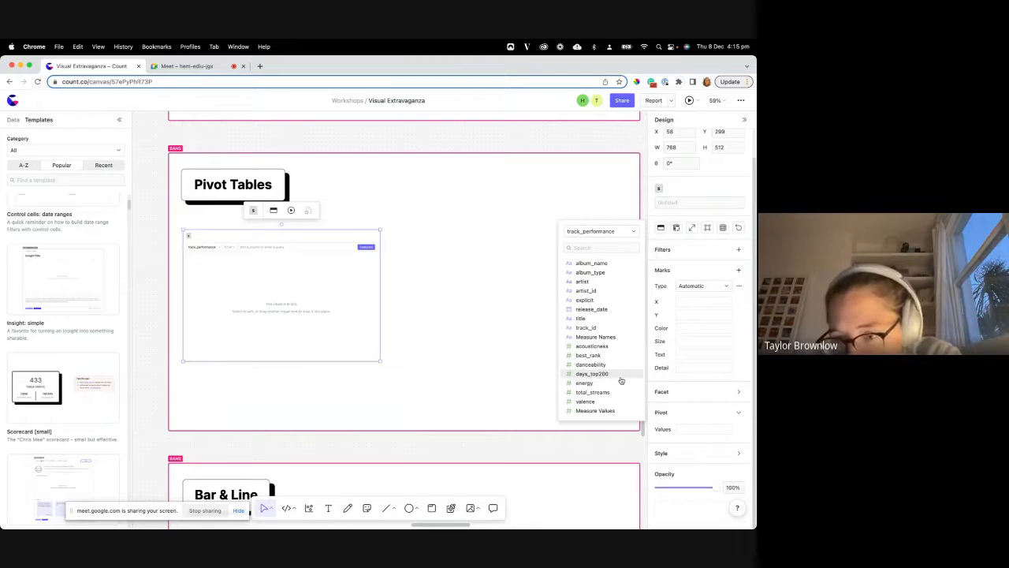
drag(607, 365, 698, 428)
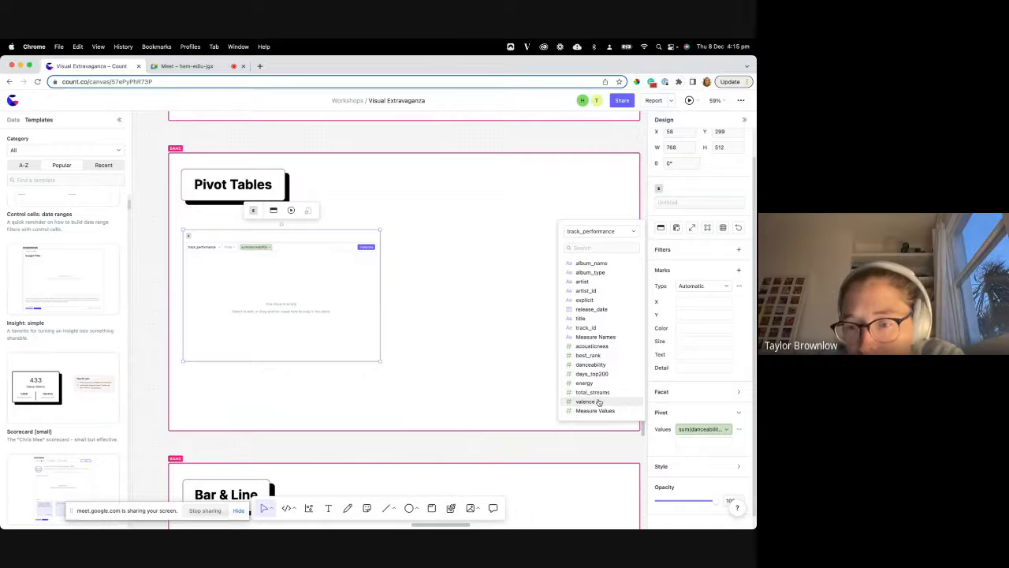
drag(616, 405, 700, 442)
click(697, 430)
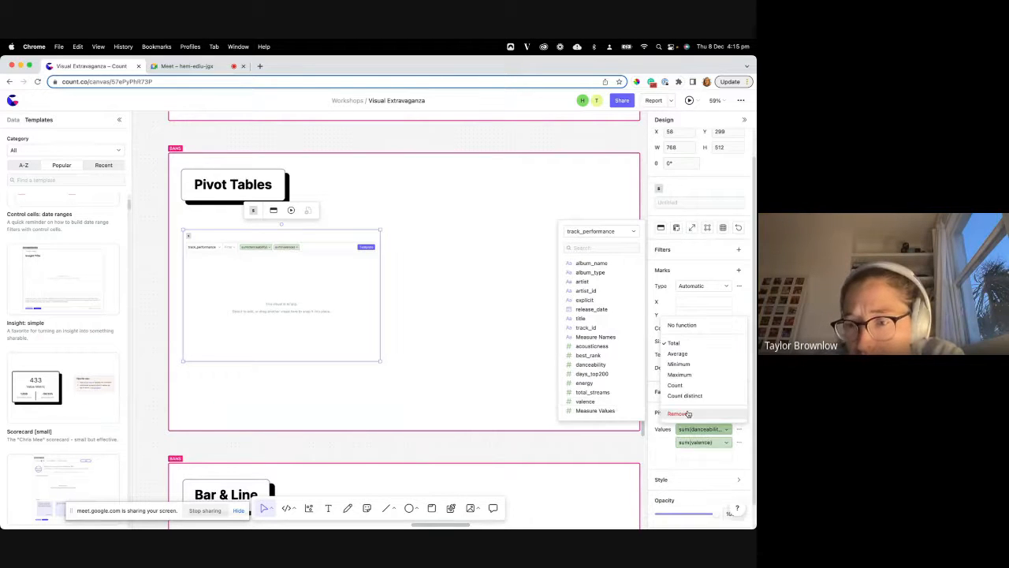
click(688, 413)
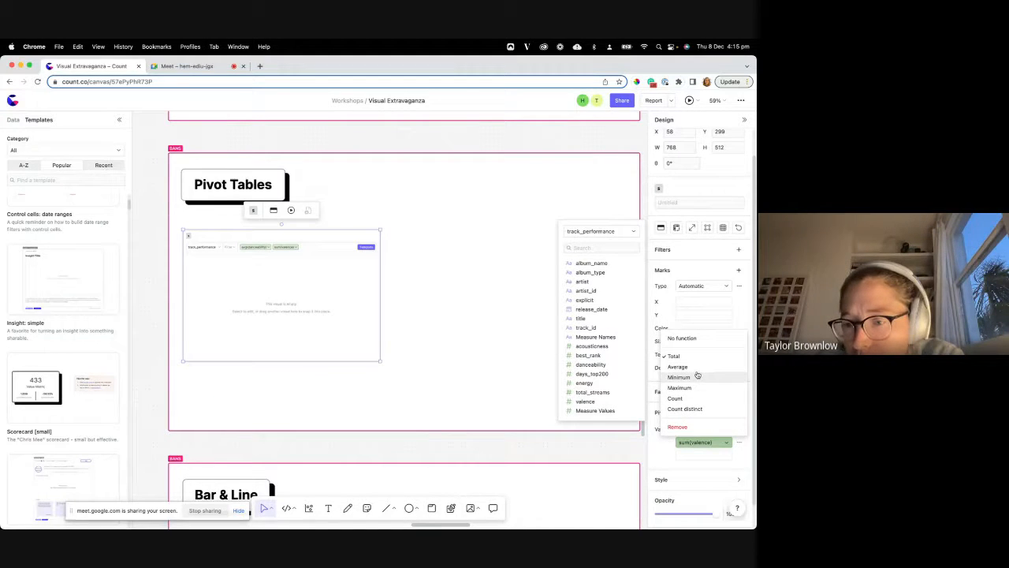
click(680, 367)
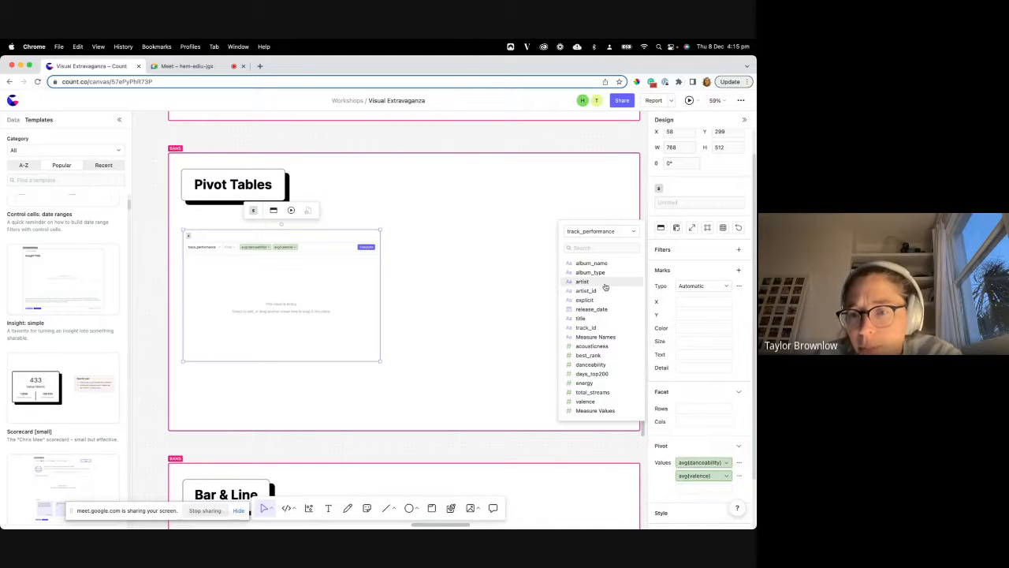
Facet the pivot table with artist as rows and Measure Names as columns.
drag(601, 283, 686, 409)
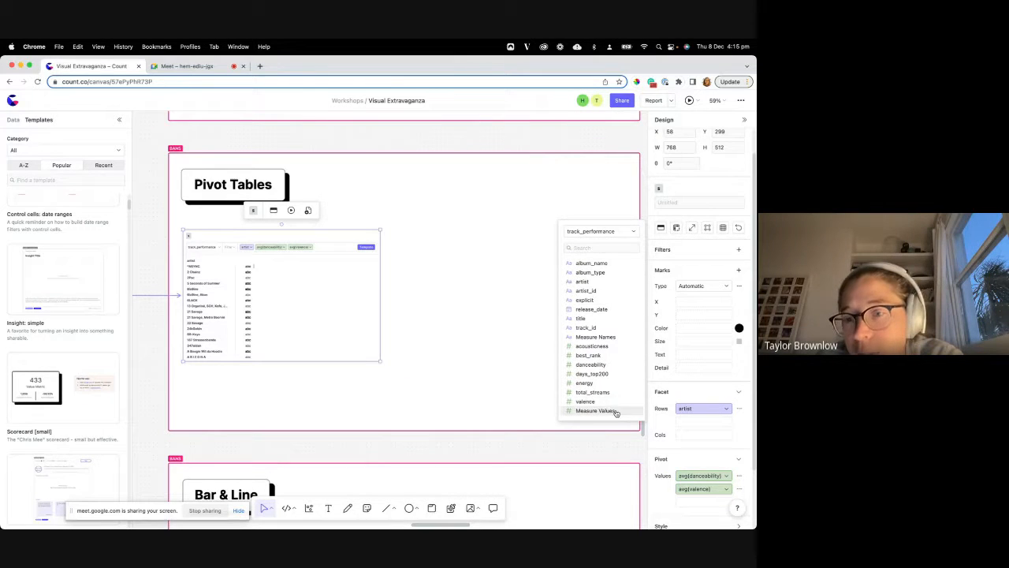
click(608, 338)
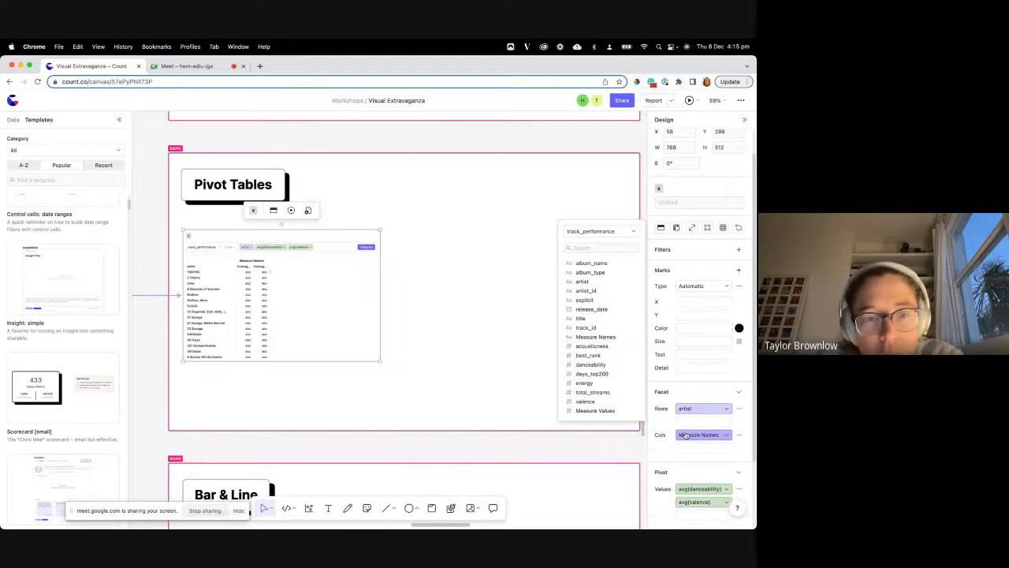
Widen the pivot table's value columns until the Average danceability and Average valence headers fit in full.
drag(252, 270, 280, 264)
scroll(278, 265, up, 10)
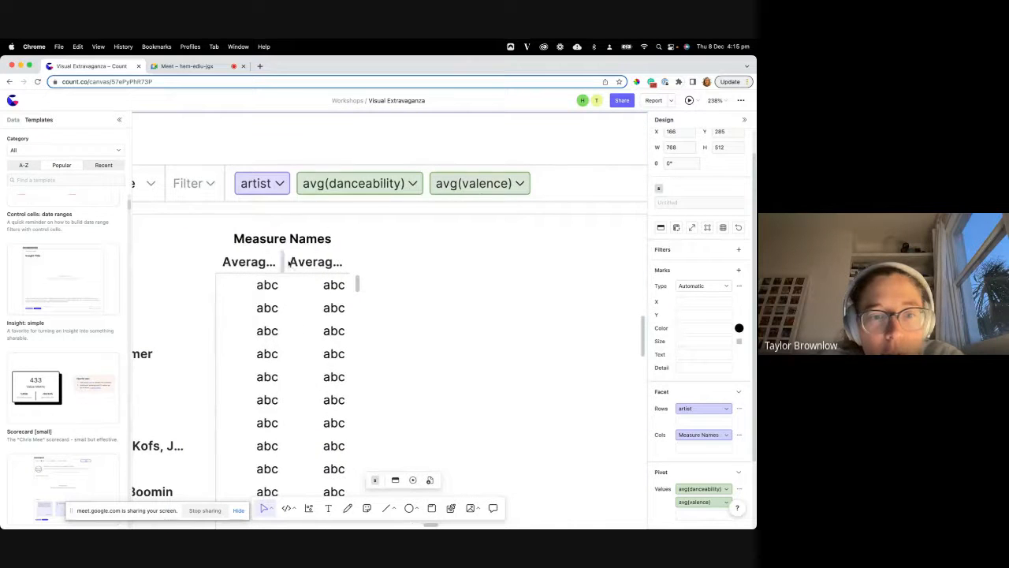
drag(290, 264, 387, 261)
scroll(358, 262, down, 5)
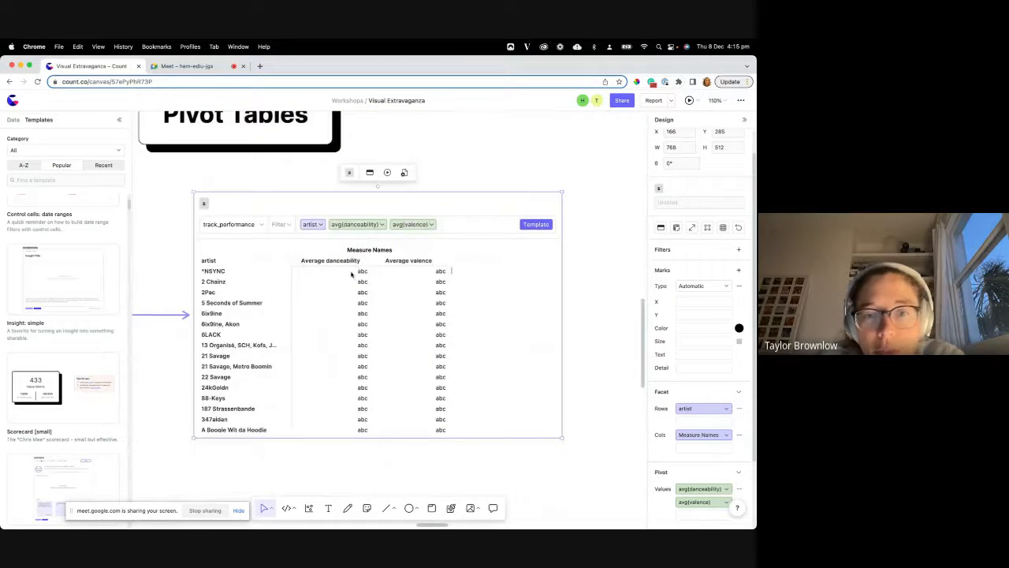
Use Measure Values as both the text and the color of the pivot table's marks.
click(683, 488)
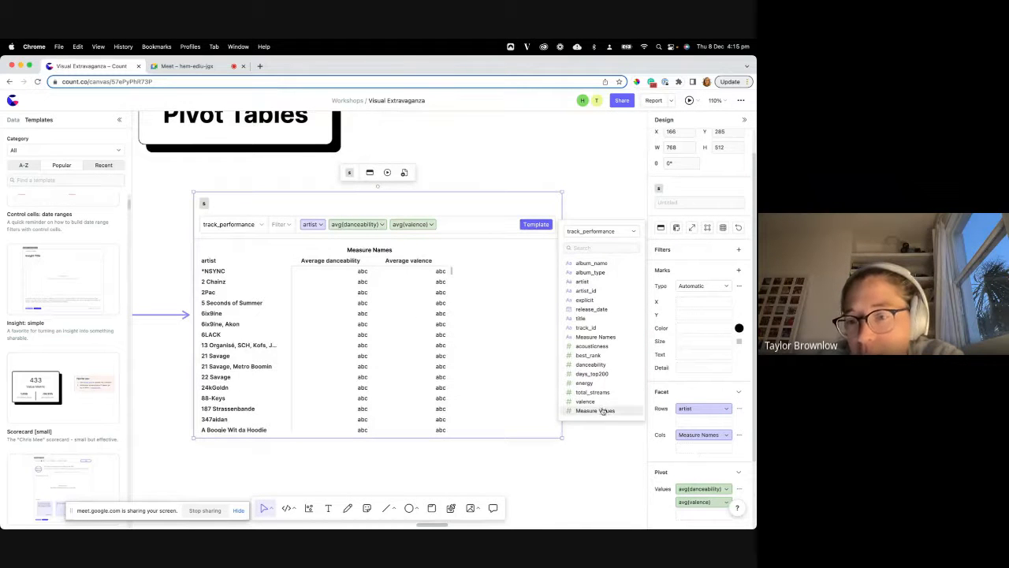
drag(604, 410, 683, 354)
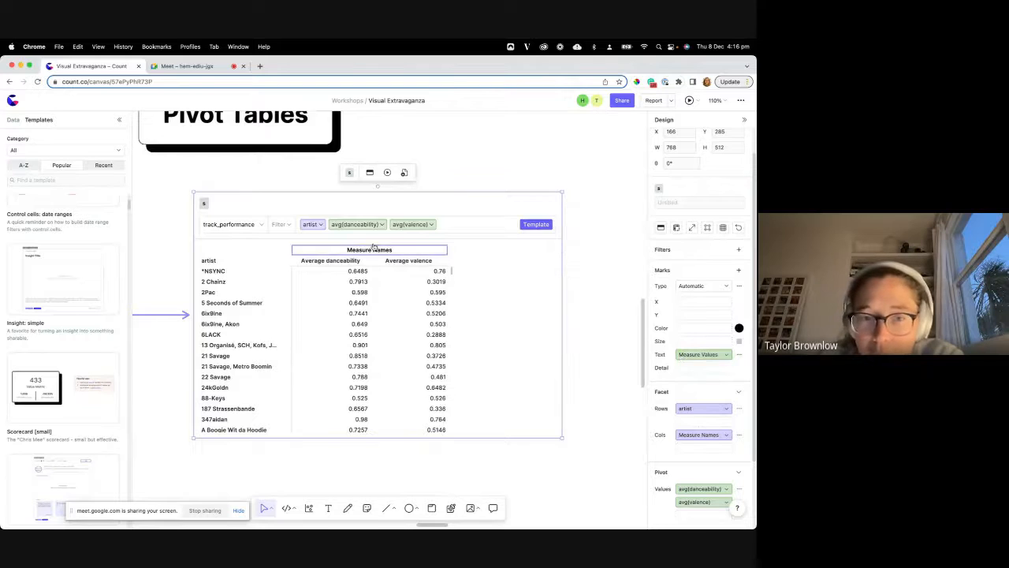
mouse_move(702, 512)
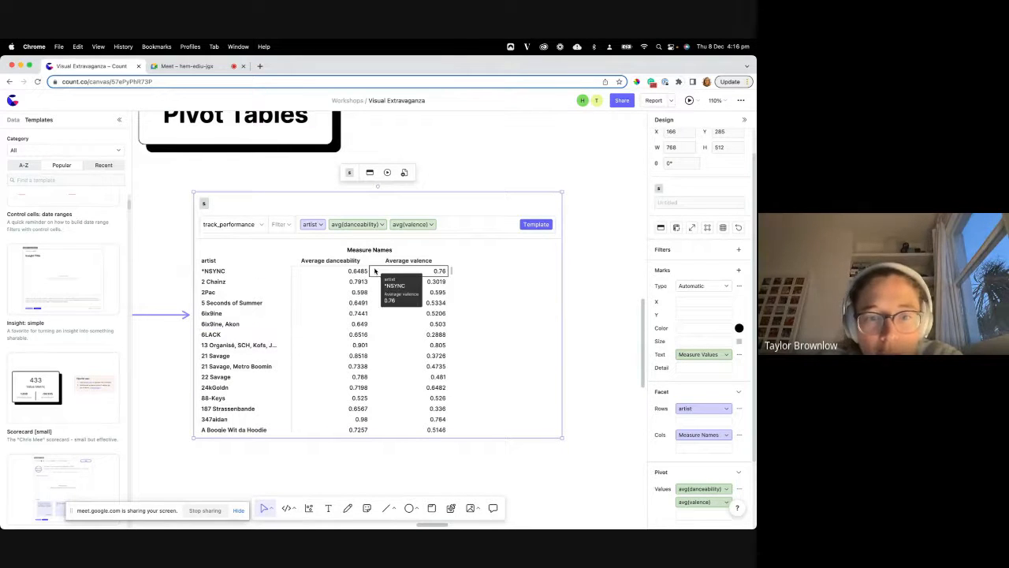
scroll(392, 281, up, 3)
scroll(393, 282, down, 3)
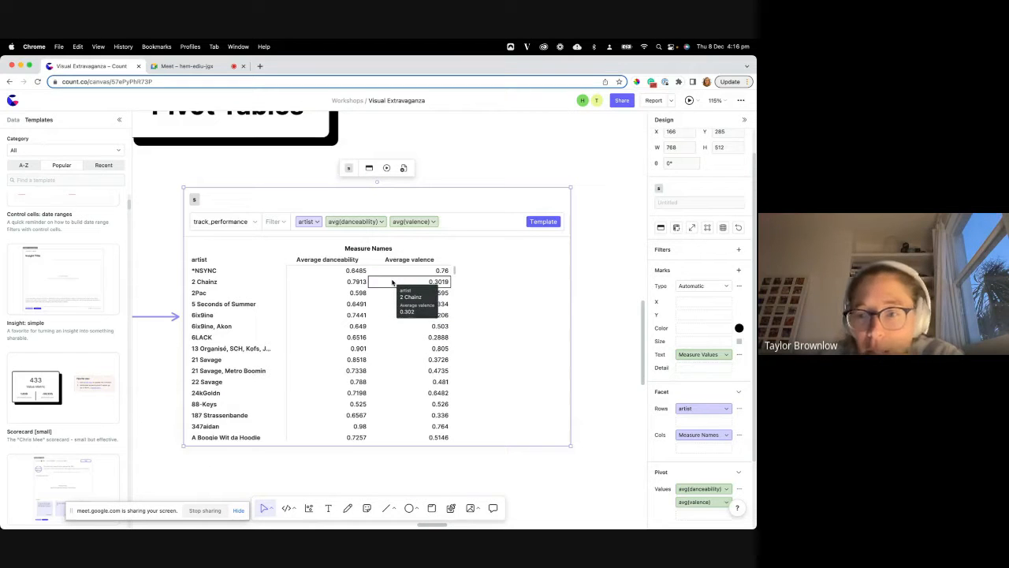
mouse_move(672, 365)
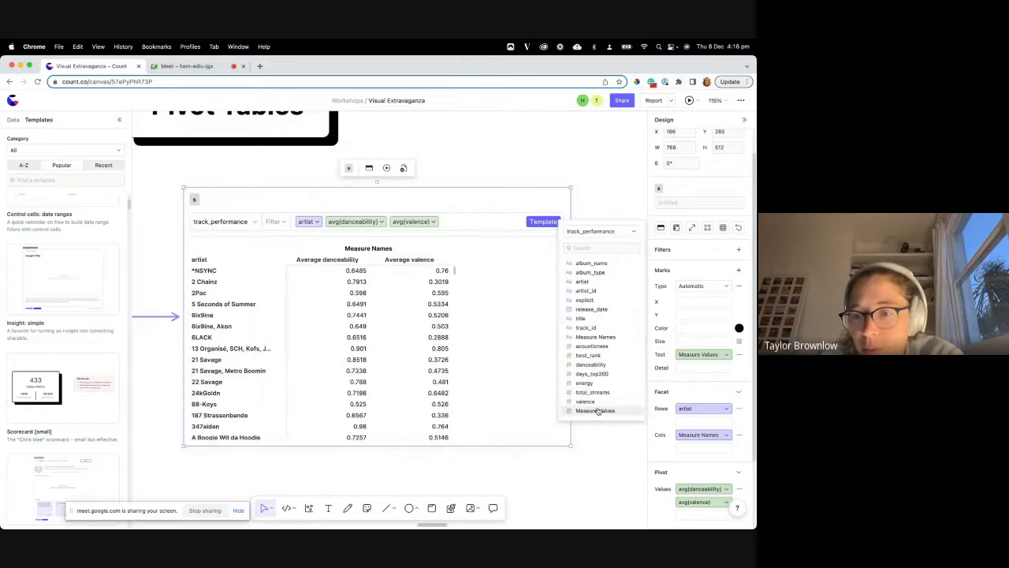
drag(598, 411, 693, 328)
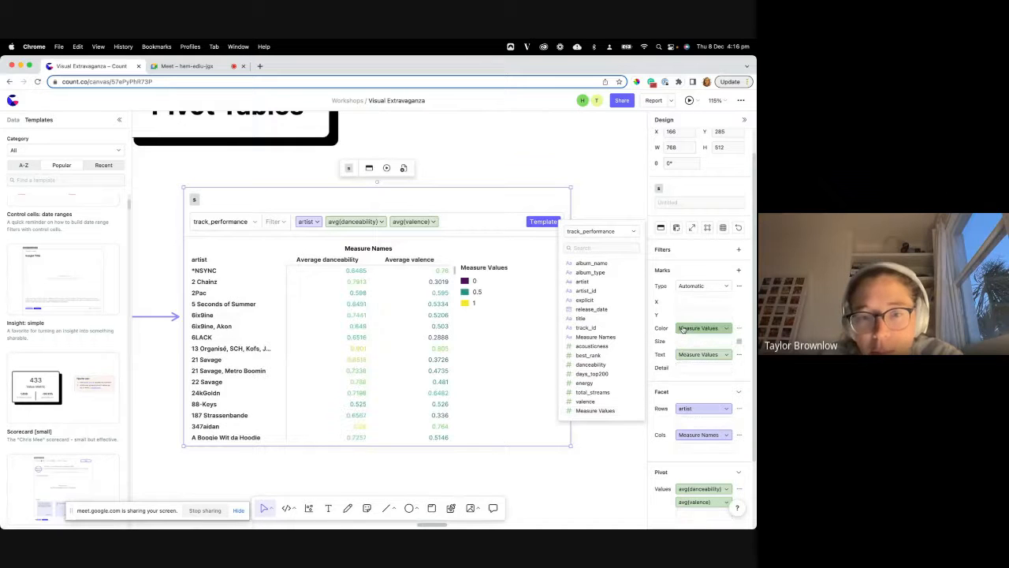
Add title as a second row facet under artist and widen the pivot visual to fit both value columns.
scroll(718, 429, down, 1)
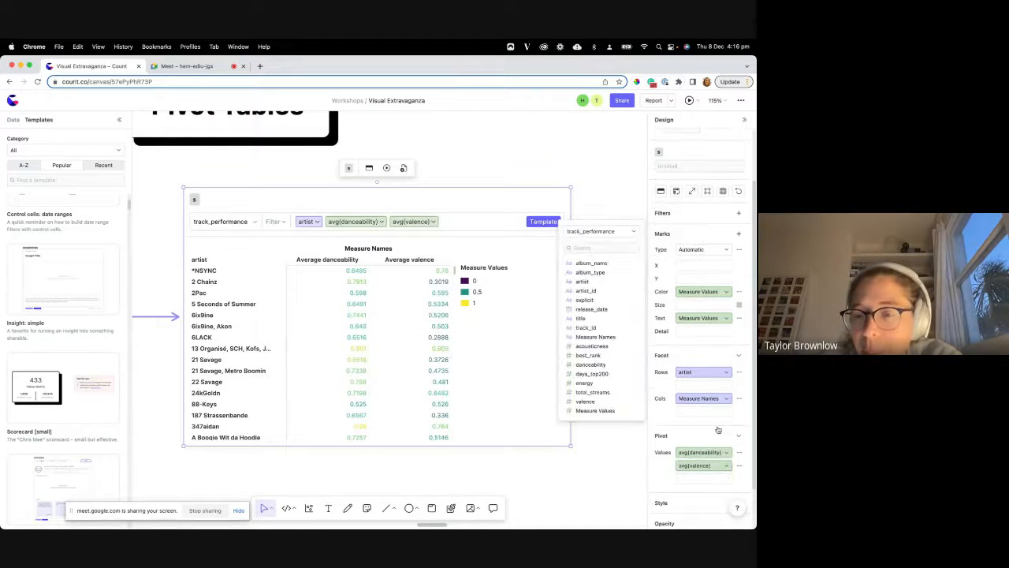
scroll(717, 429, down, 1)
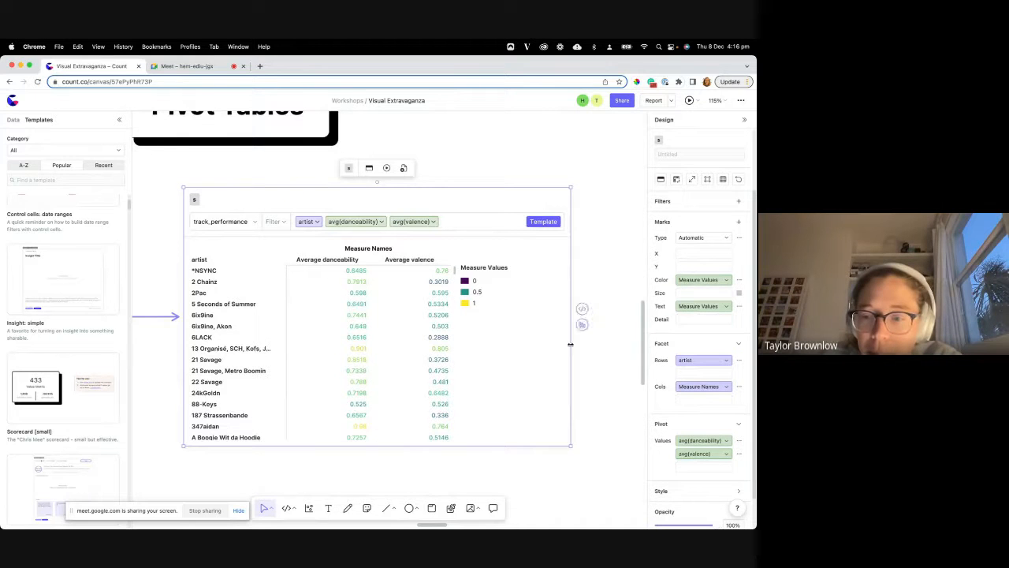
mouse_move(692, 460)
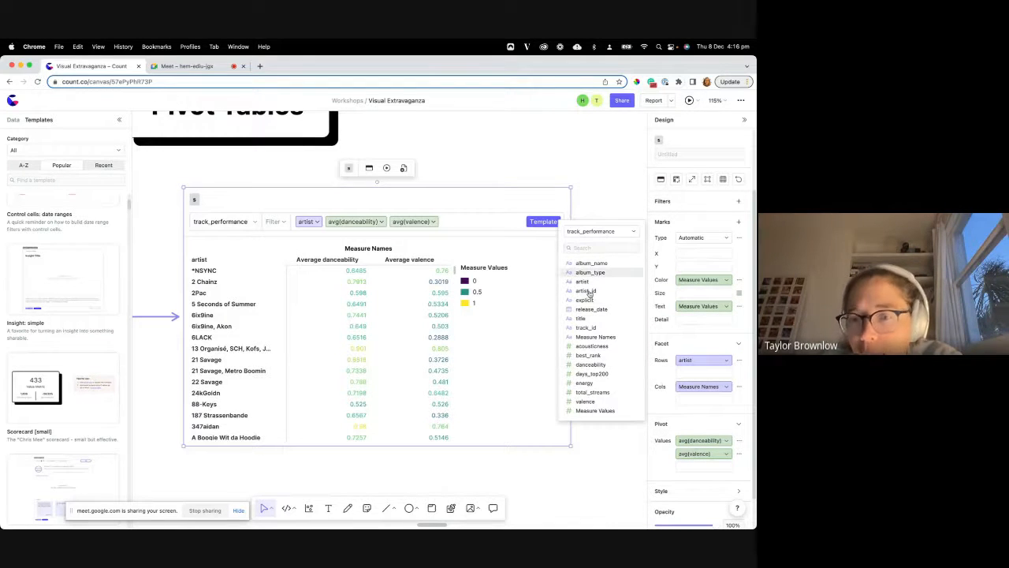
drag(581, 318, 678, 372)
mouse_move(398, 295)
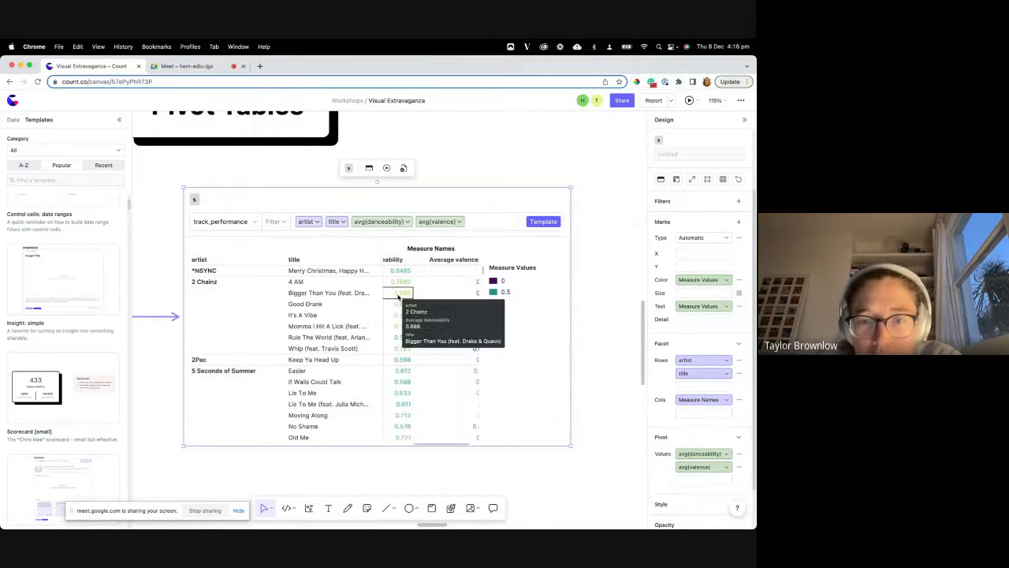
drag(571, 318, 630, 317)
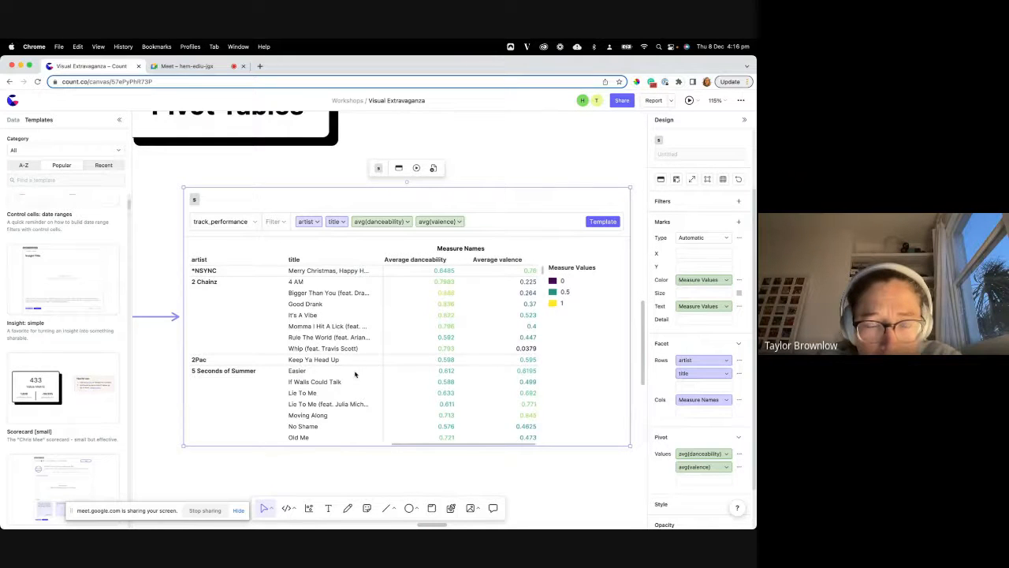
Extend the pivot table visual's width further, leaving extra room beside the Measure Values legend.
mouse_move(752, 501)
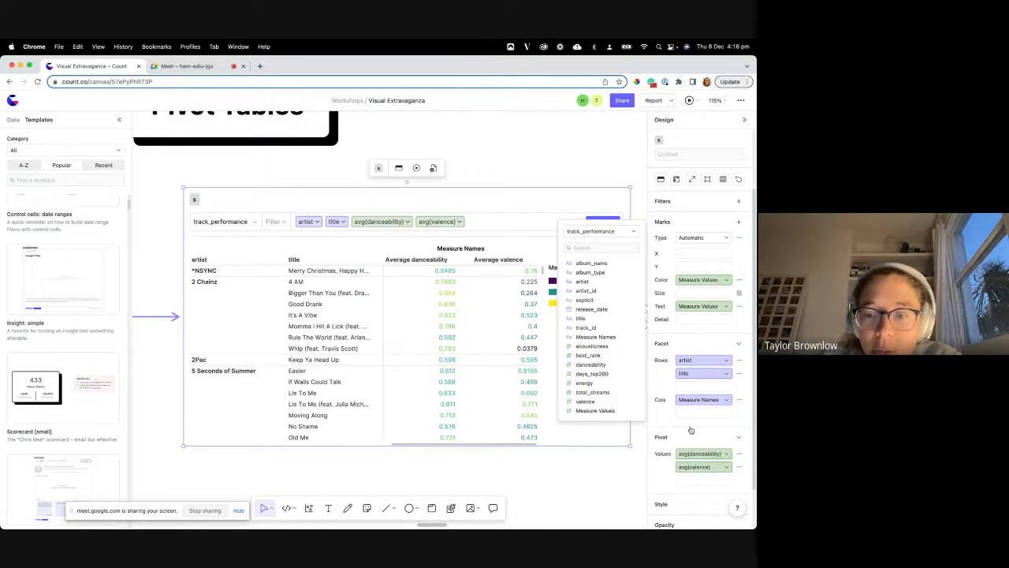
scroll(690, 433, down, 2)
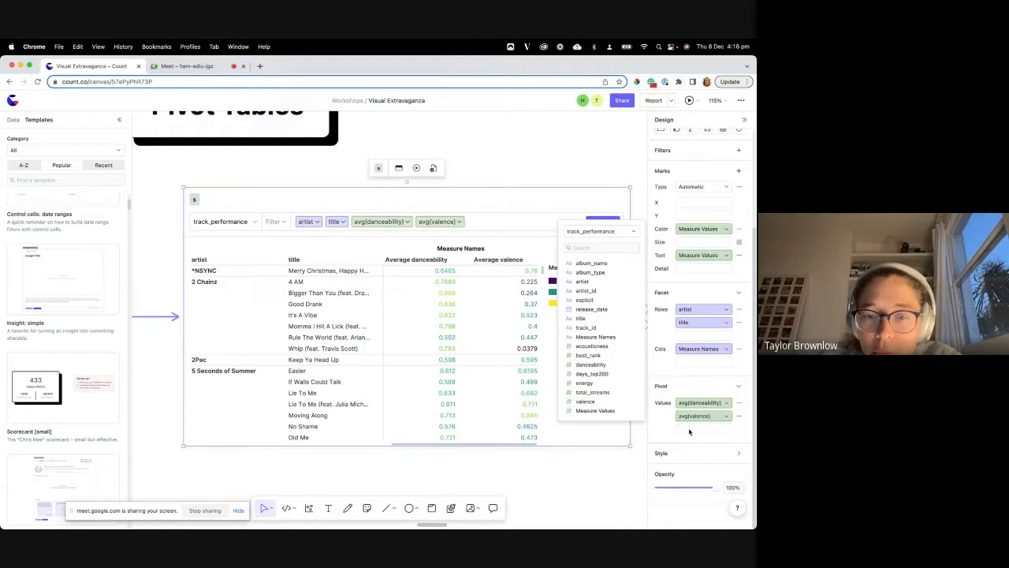
click(452, 317)
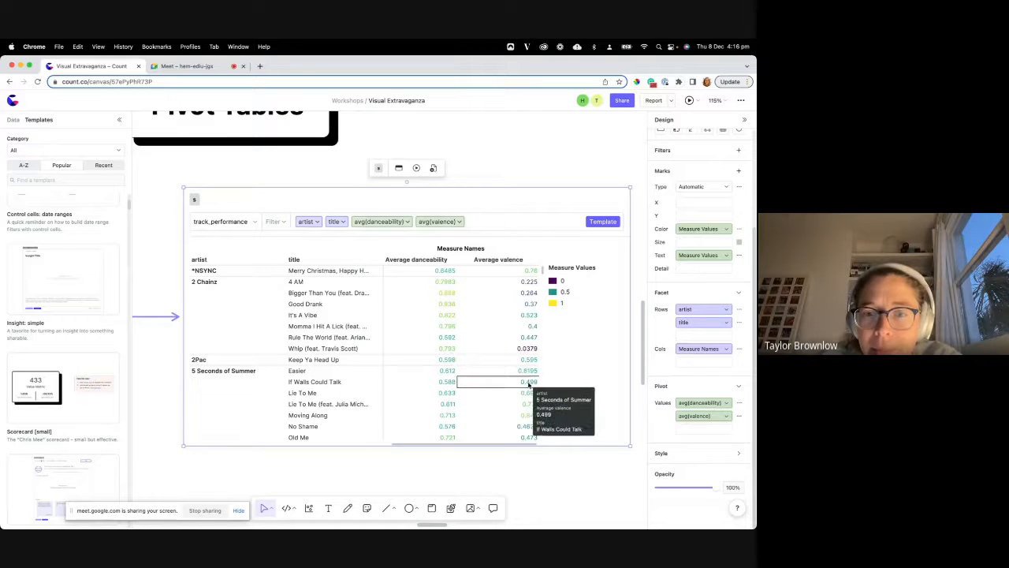
scroll(483, 368, down, 3)
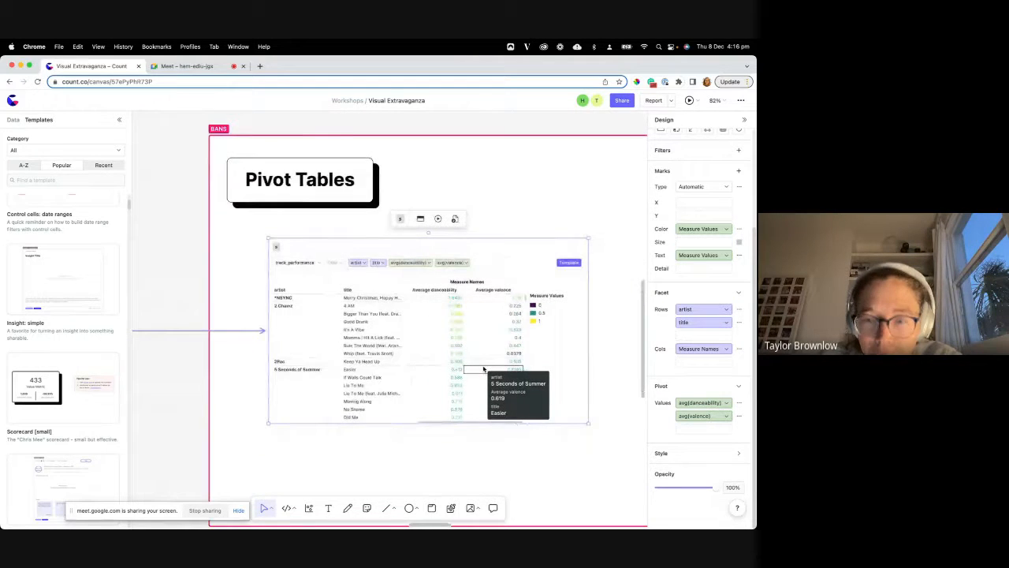
drag(590, 381, 638, 380)
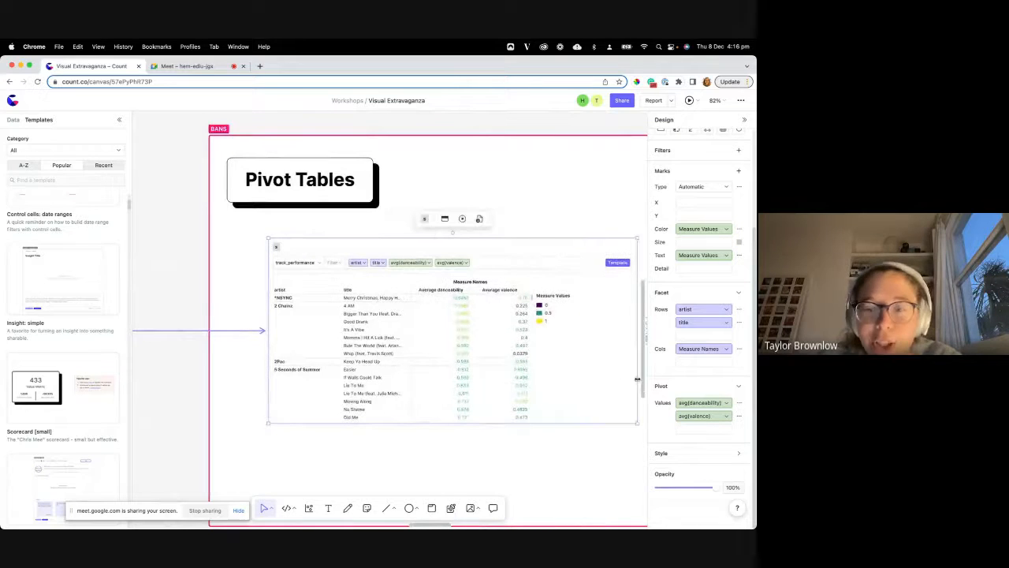
Look over the canvas sections around the Pivot Tables frame and the empty Bar & Line frame.
scroll(529, 346, down, 3)
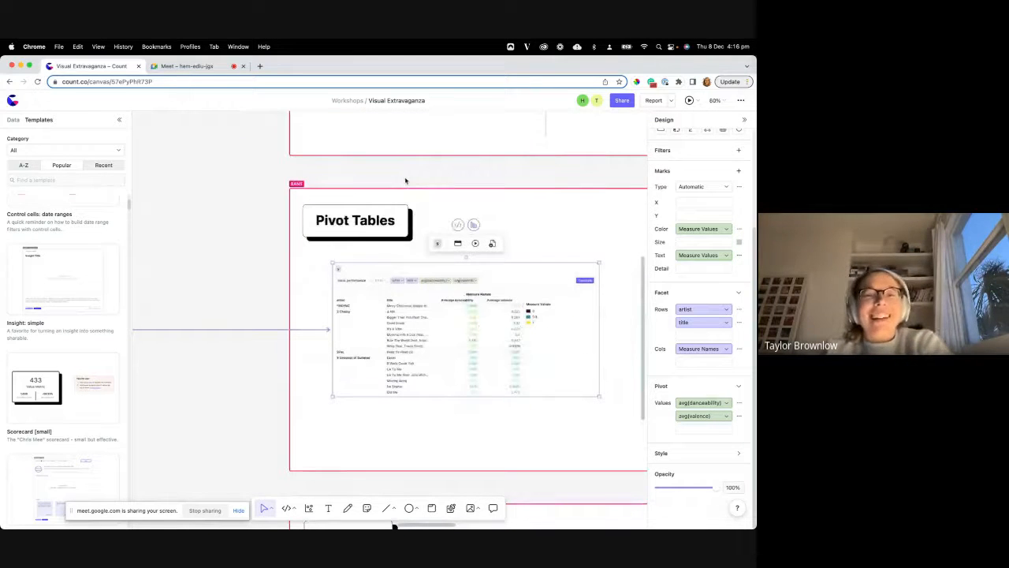
scroll(302, 207, down, 3)
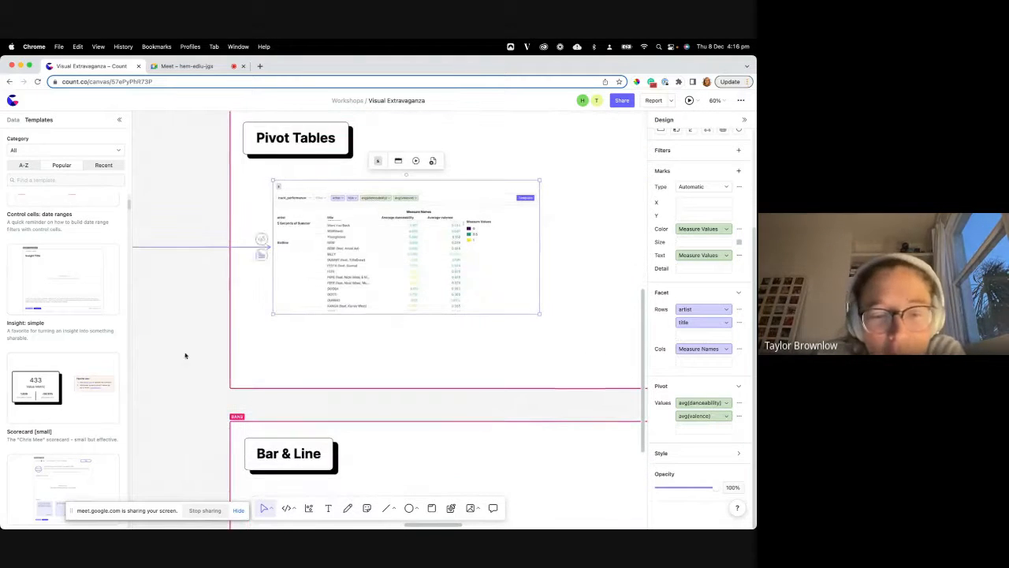
scroll(184, 354, down, 2)
scroll(185, 354, down, 5)
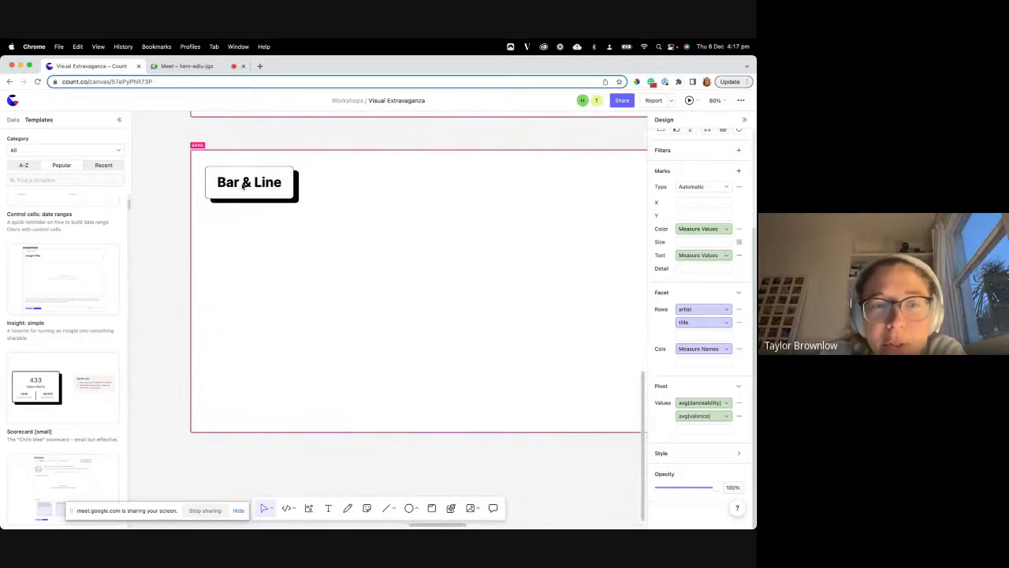
scroll(197, 243, right, 2)
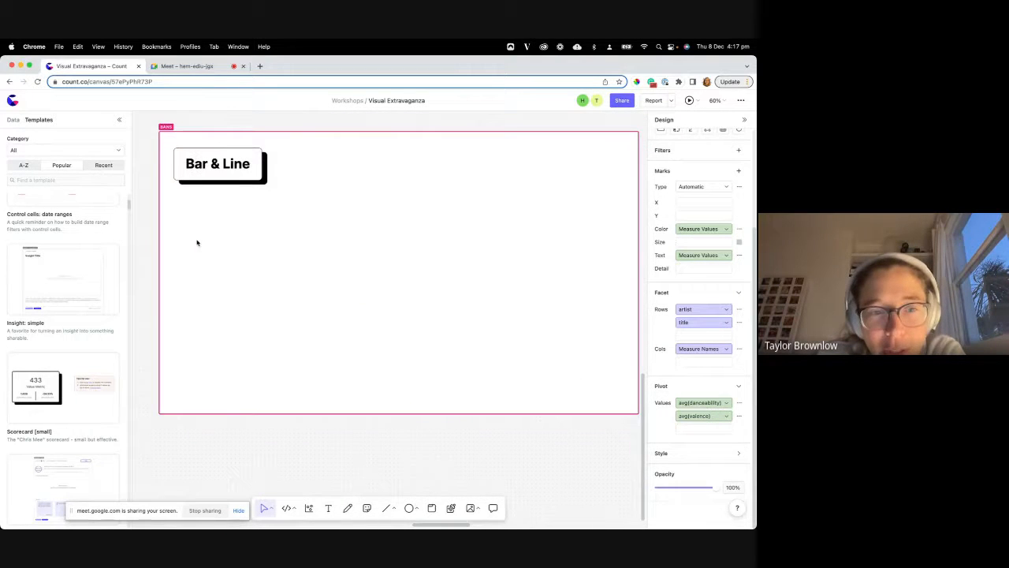
scroll(212, 183, down, 10)
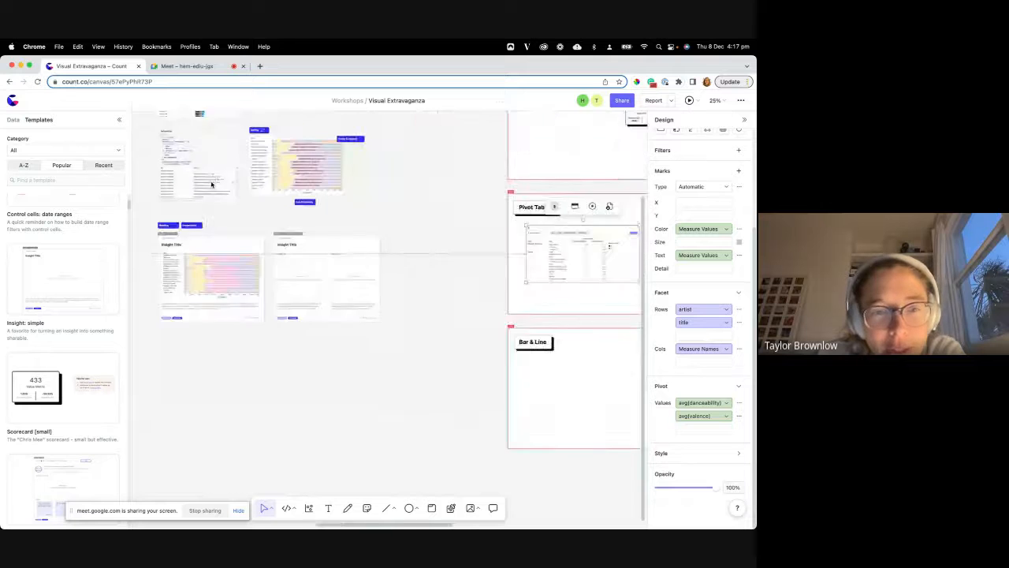
scroll(212, 183, up, 4)
scroll(211, 184, left, 3)
scroll(211, 184, down, 2)
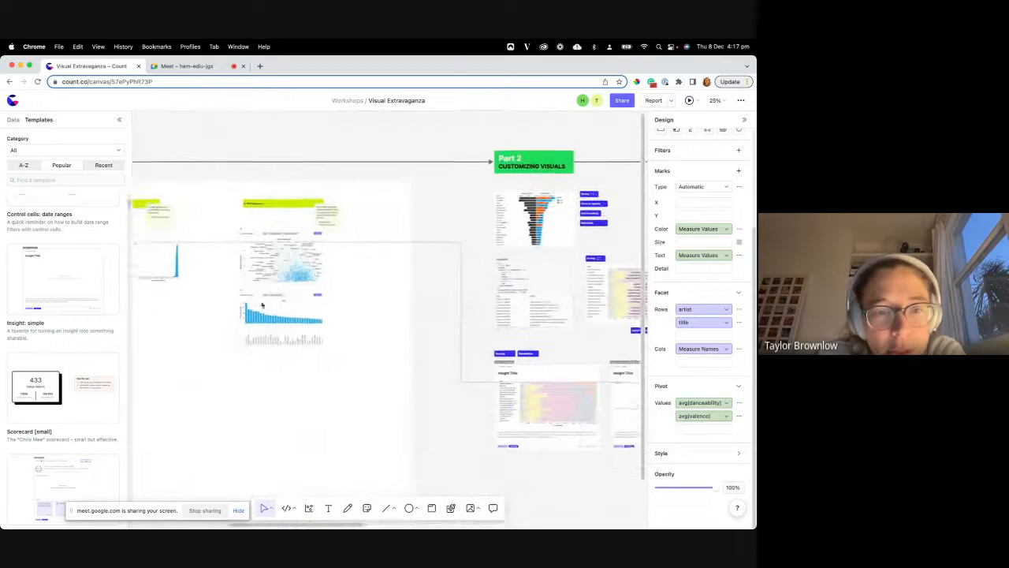
scroll(261, 305, right, 8)
scroll(197, 423, down, 5)
scroll(198, 423, left, 2)
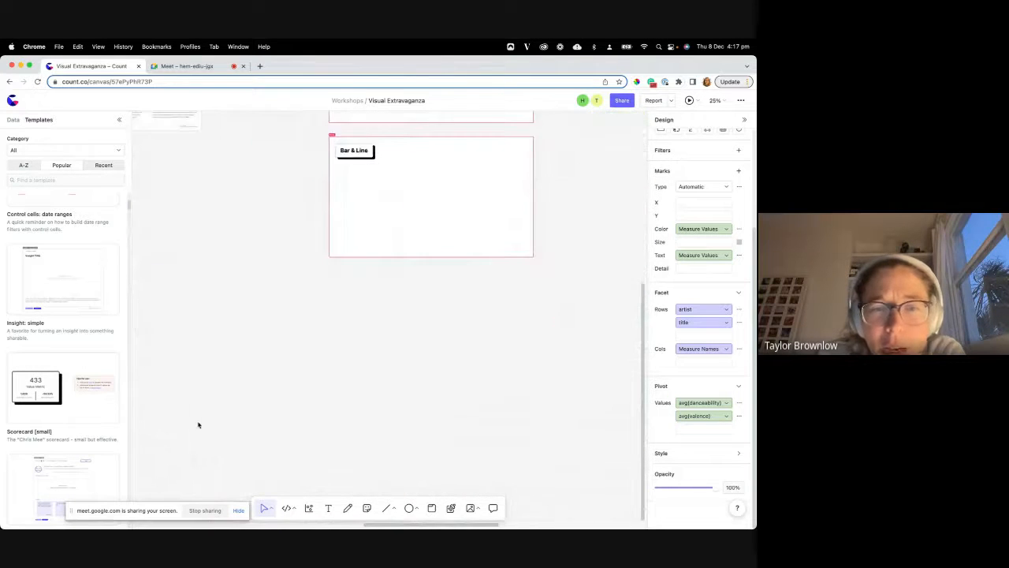
scroll(197, 424, up, 1)
scroll(198, 424, right, 1)
scroll(302, 234, up, 5)
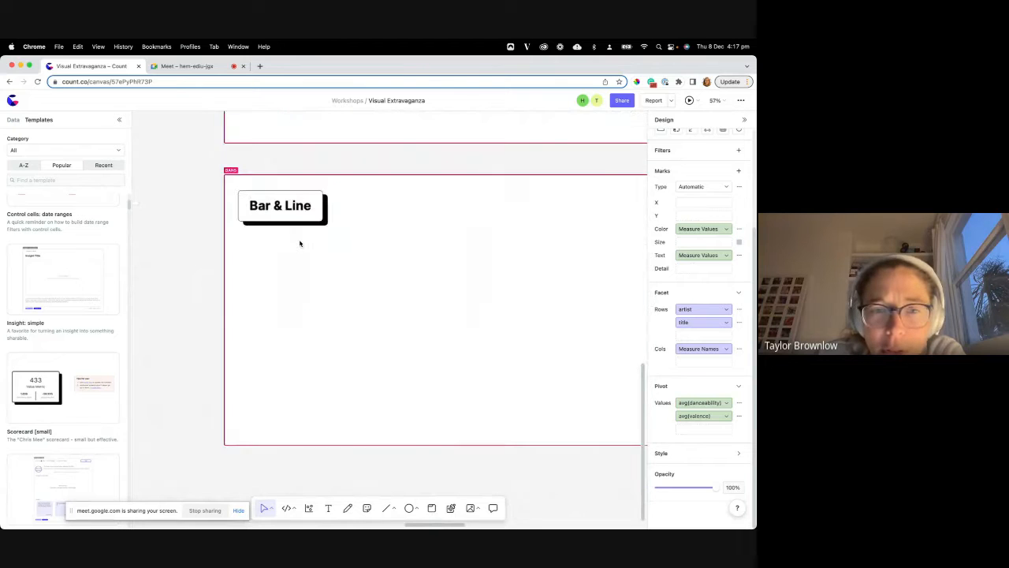
scroll(294, 238, down, 3)
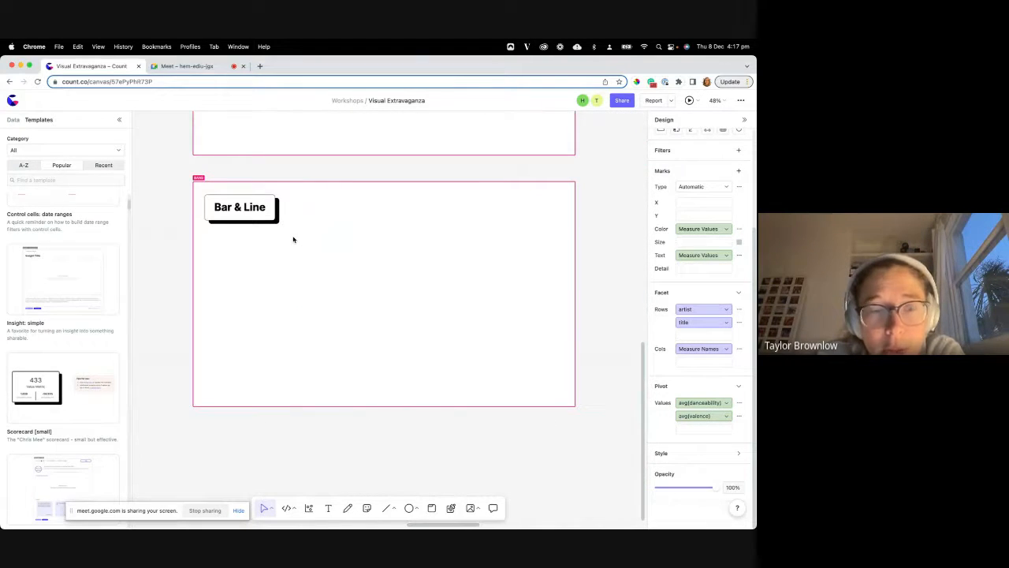
click(229, 225)
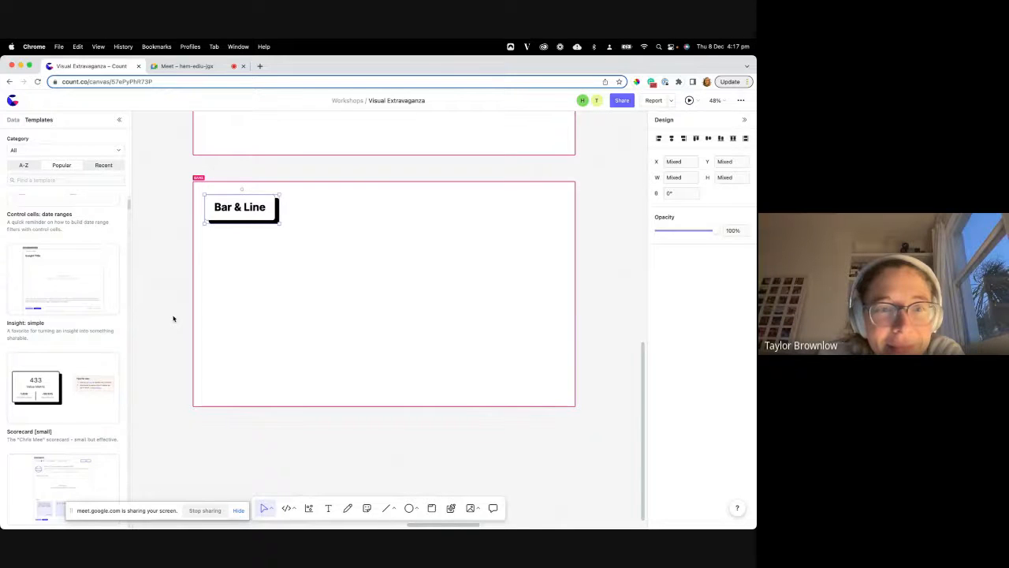
Examine the example visuals in Part 4, including the Wimbledon scatter plot and the Python versus SQL insight card.
scroll(174, 319, up, 3)
ctrl+scroll(174, 319, down, 2)
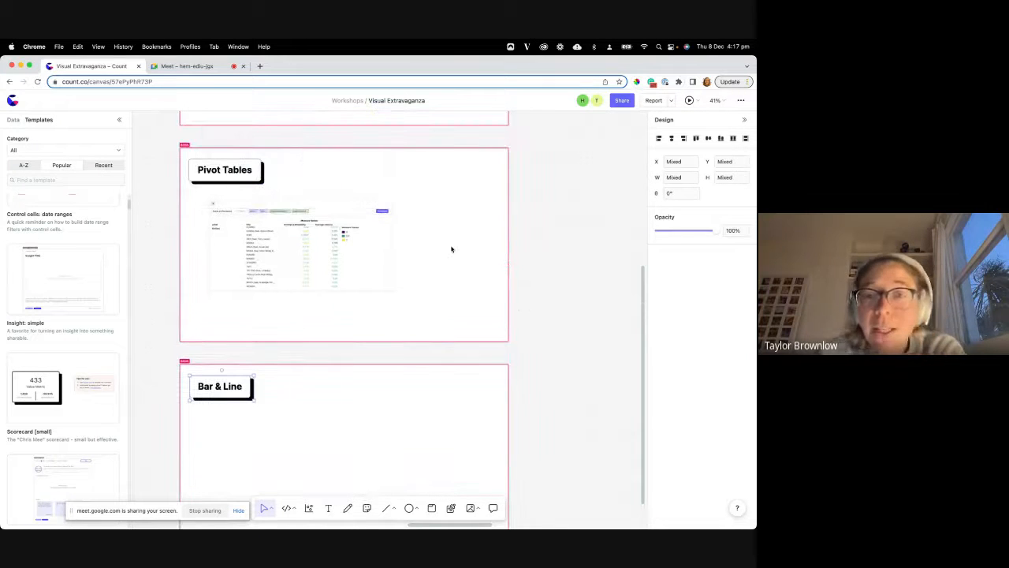
scroll(451, 249, right, 5)
scroll(451, 249, up, 3)
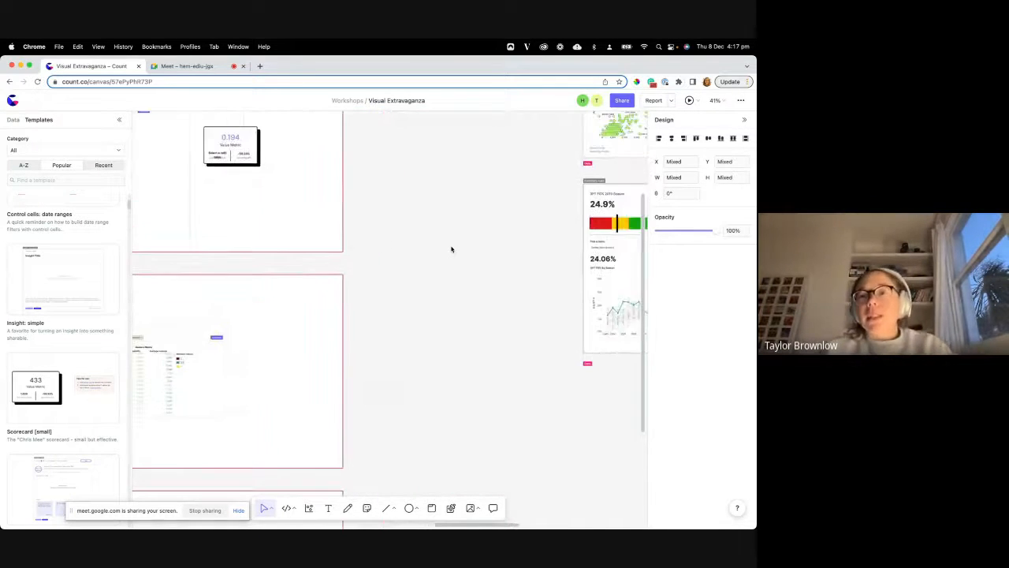
scroll(451, 249, right, 5)
scroll(451, 250, up, 3)
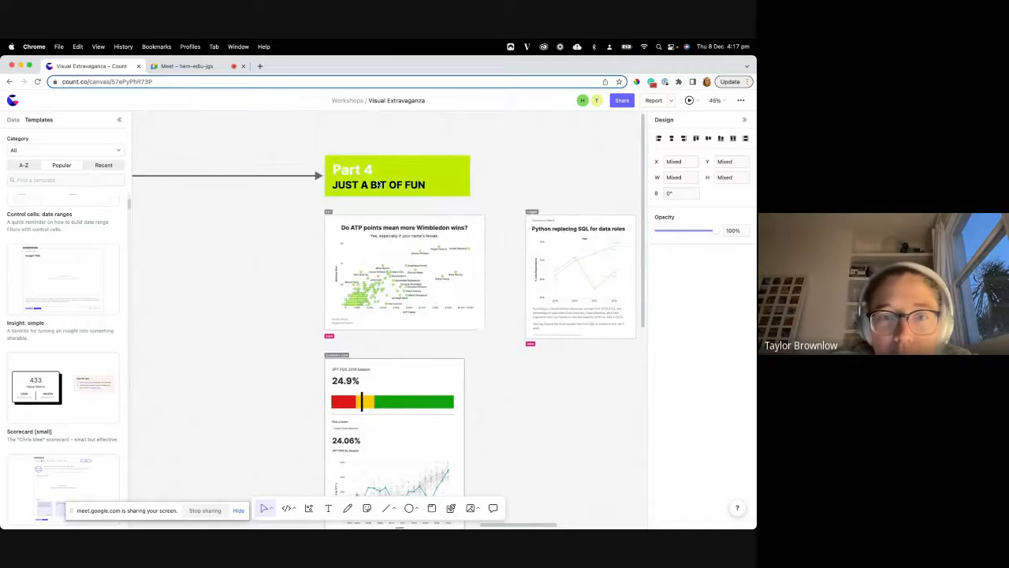
ctrl+scroll(379, 185, up, 3)
ctrl+scroll(355, 245, up, 3)
scroll(358, 268, down, 2)
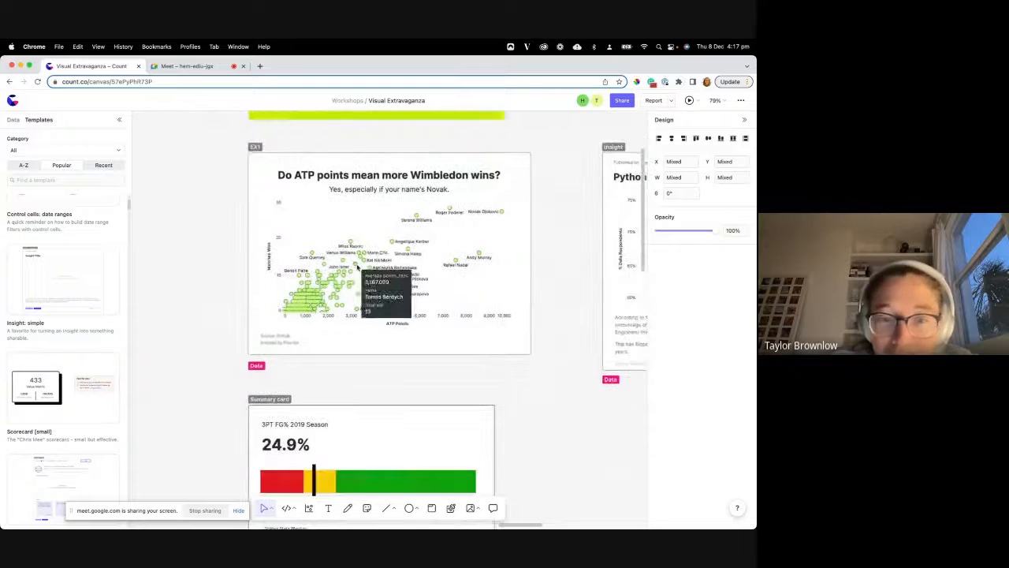
scroll(371, 292, down, 1)
scroll(376, 282, right, 3)
scroll(376, 282, right, 4)
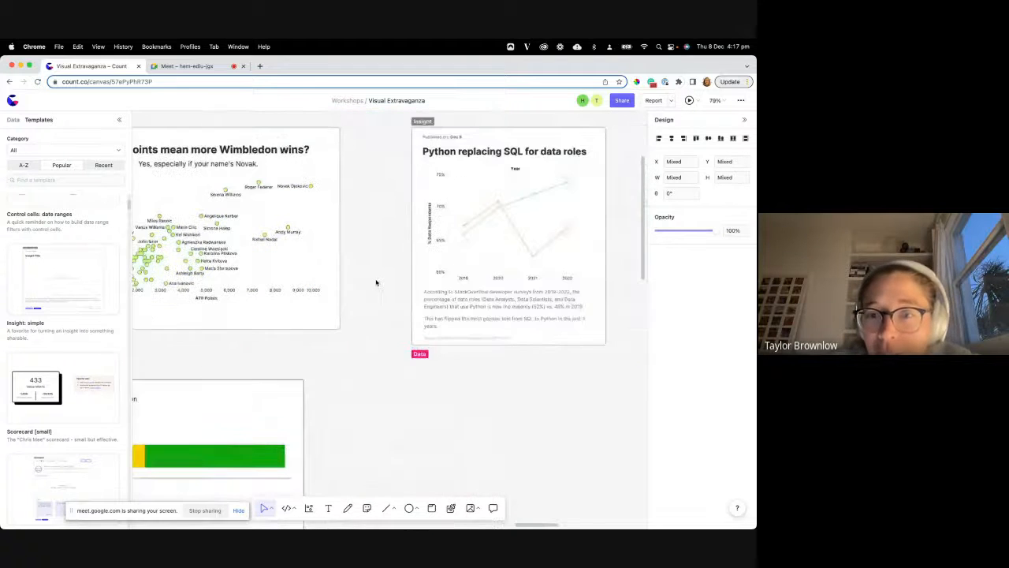
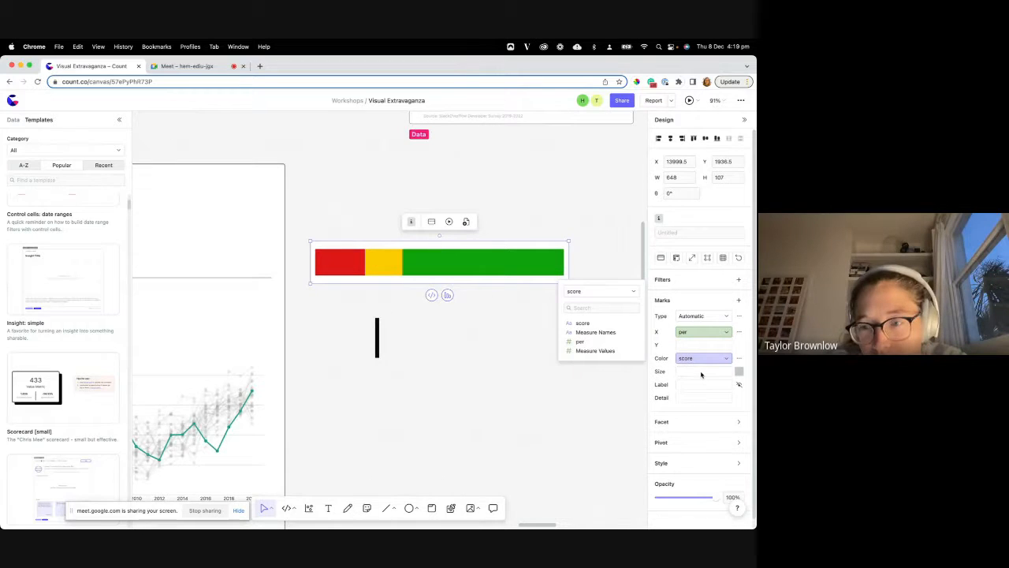
Inspect the mark settings of the red, yellow and green bar visual.
click(704, 281)
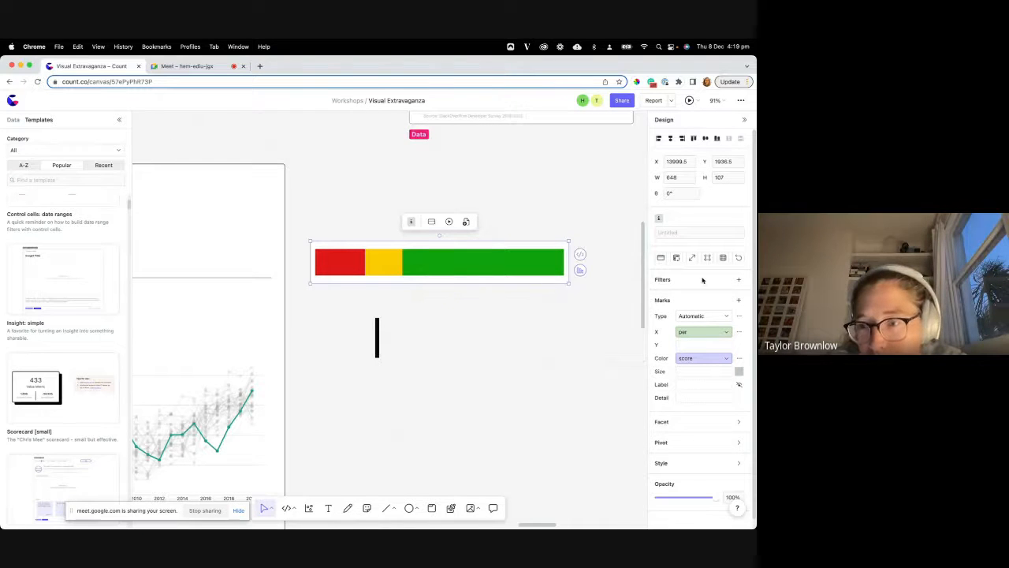
Check the table of score and per values behind the red, yellow and green bar, and restore the chart at a reduced height.
mouse_move(379, 281)
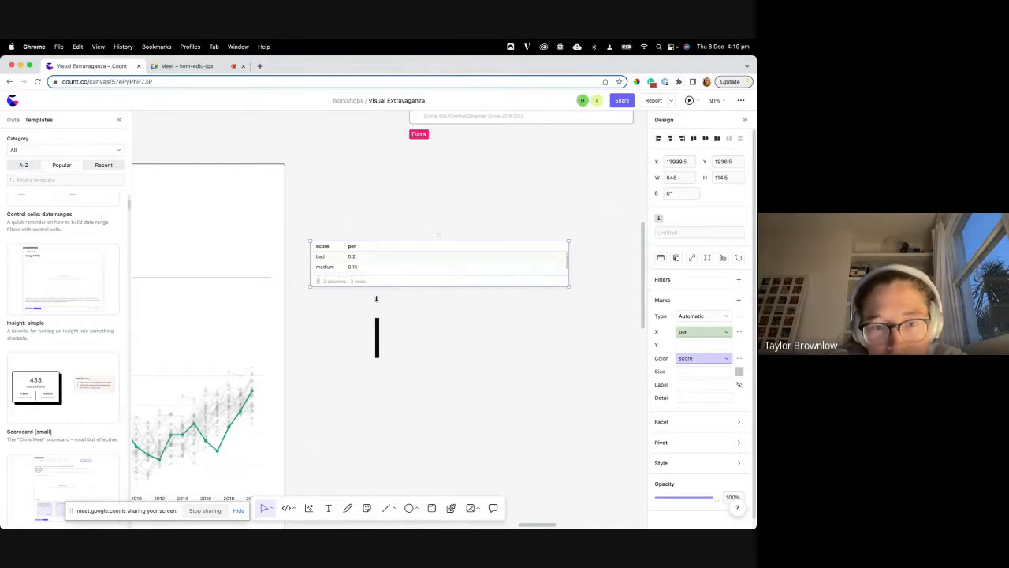
scroll(323, 258, up, 3)
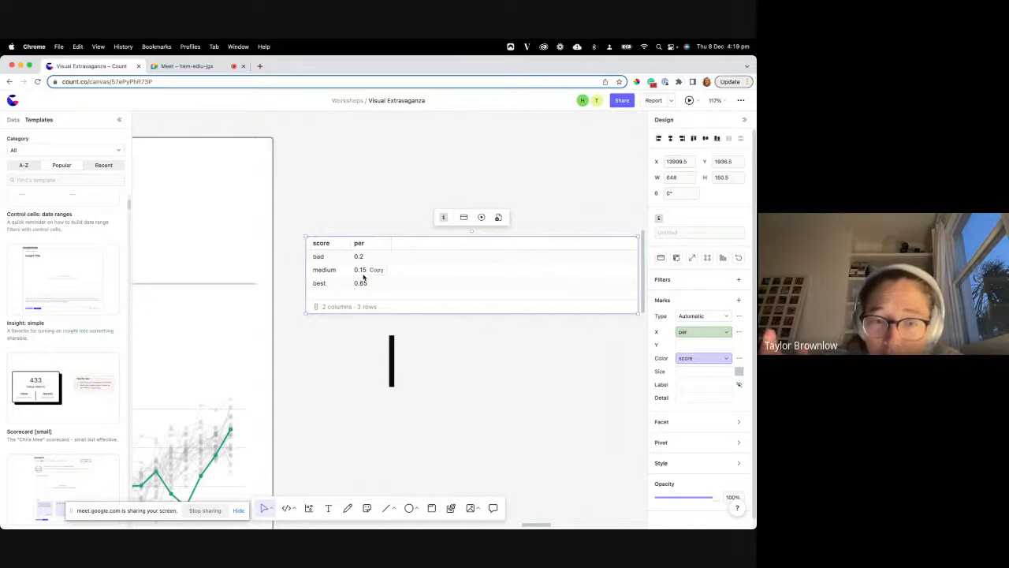
click(692, 330)
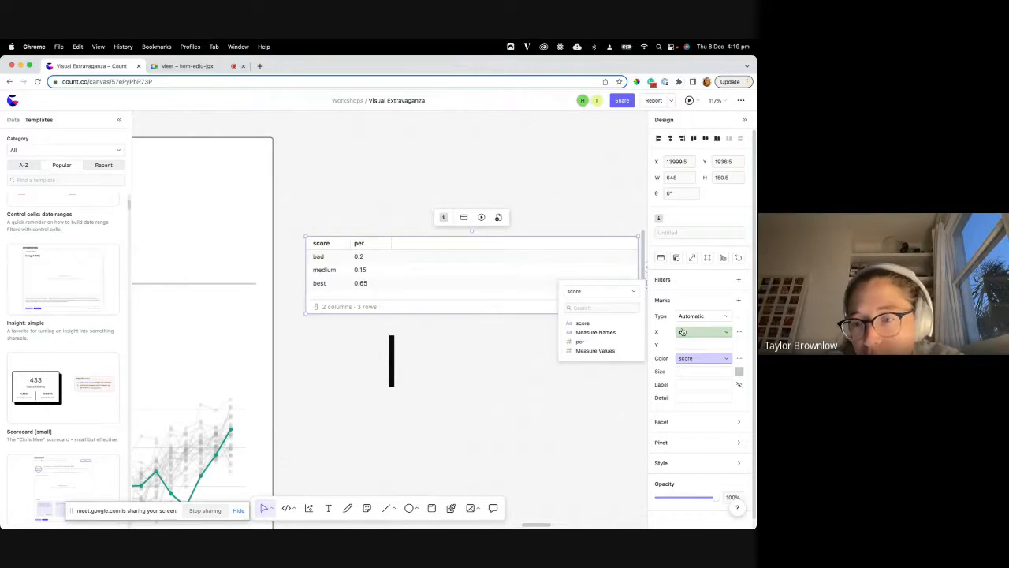
click(723, 258)
drag(472, 313, 469, 290)
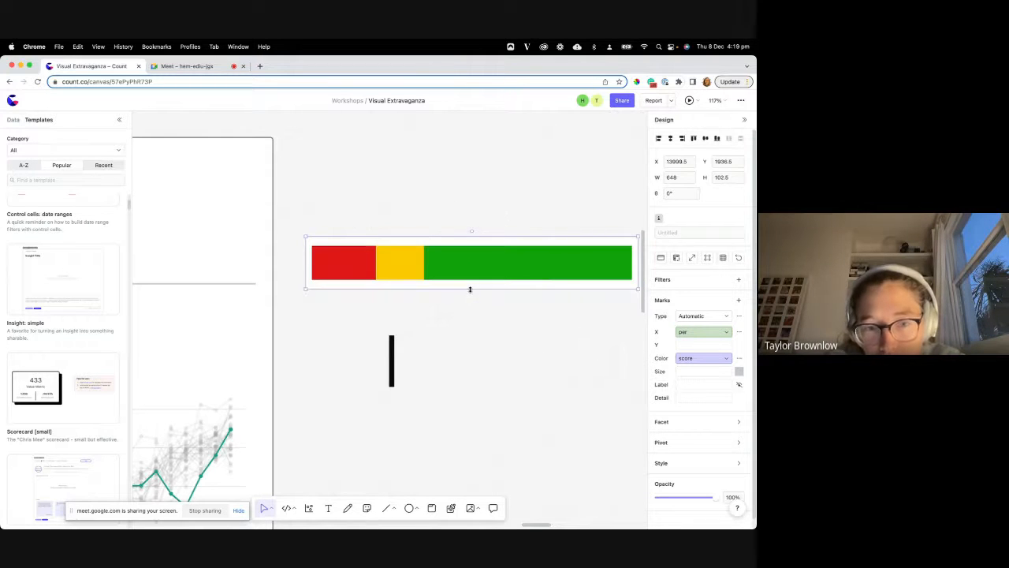
Check the data table behind the black marker visual, switch it back to a chart, and shift it slightly closer to the coloured bar.
click(393, 359)
click(646, 368)
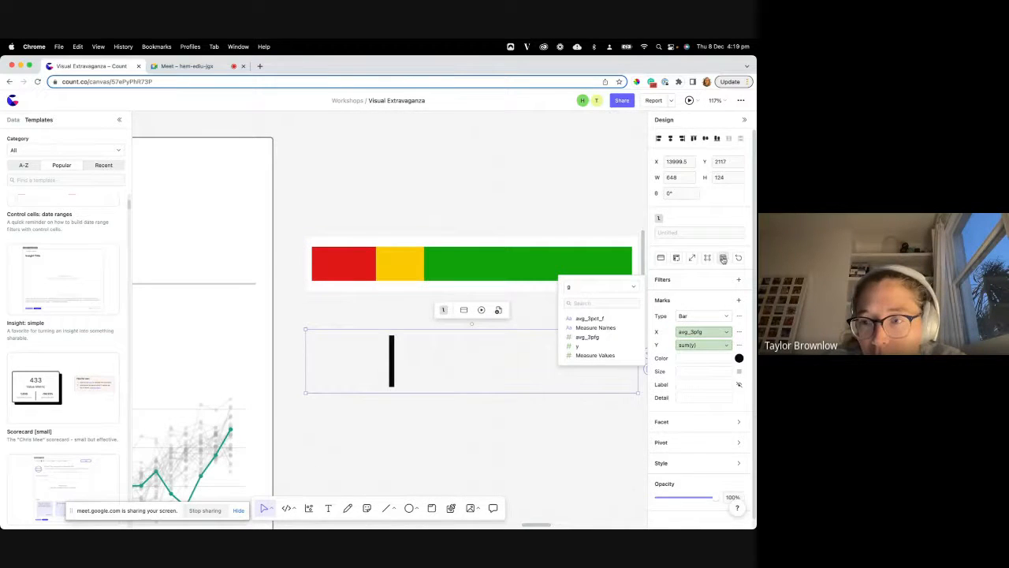
click(723, 258)
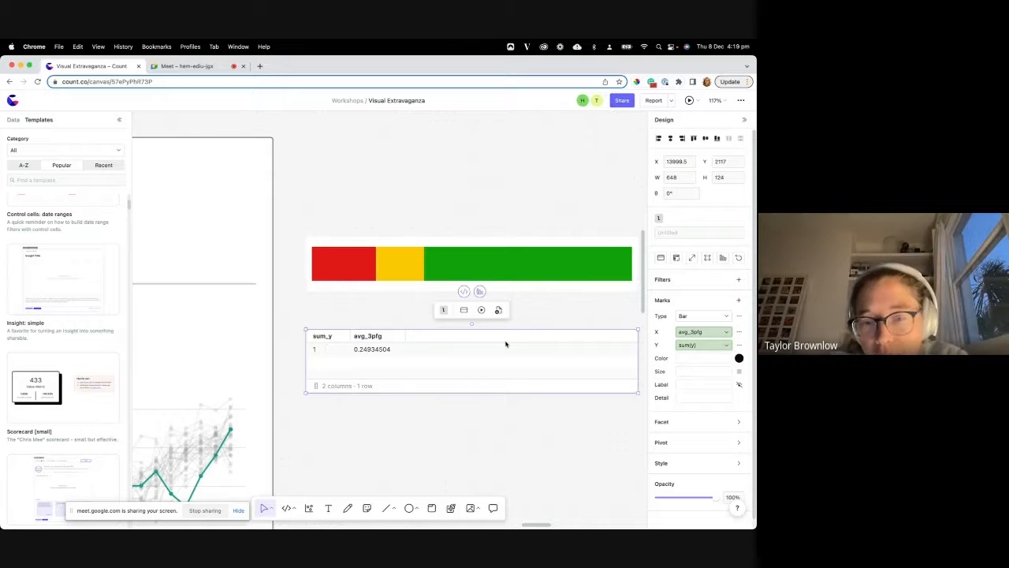
click(723, 259)
drag(435, 380, 435, 374)
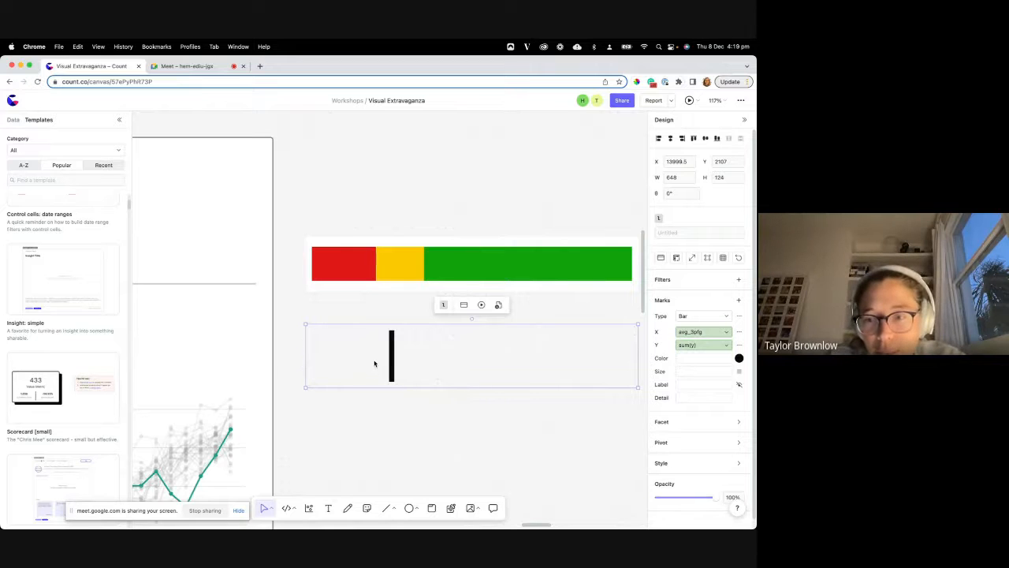
Set the minimum domain of the black marker visual's avg_3pfg axis to 0.
click(701, 331)
click(739, 332)
click(694, 415)
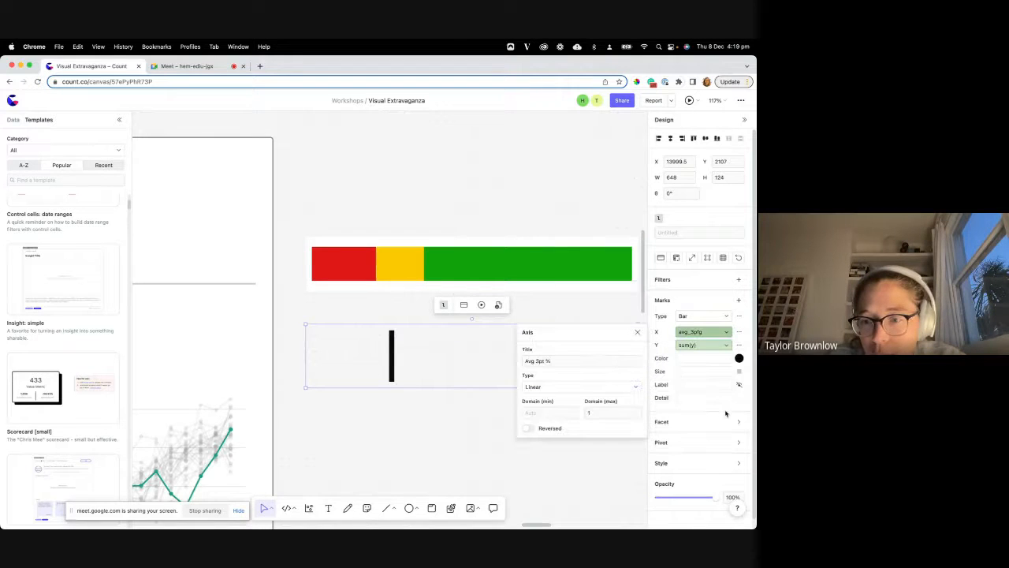
click(544, 413)
text(0)
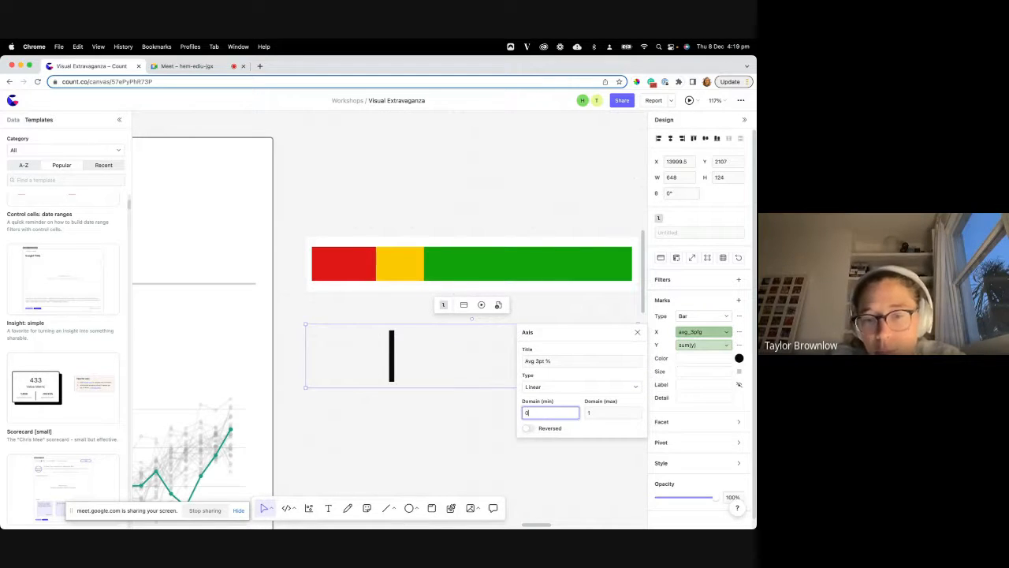
key(Tab)
click(401, 429)
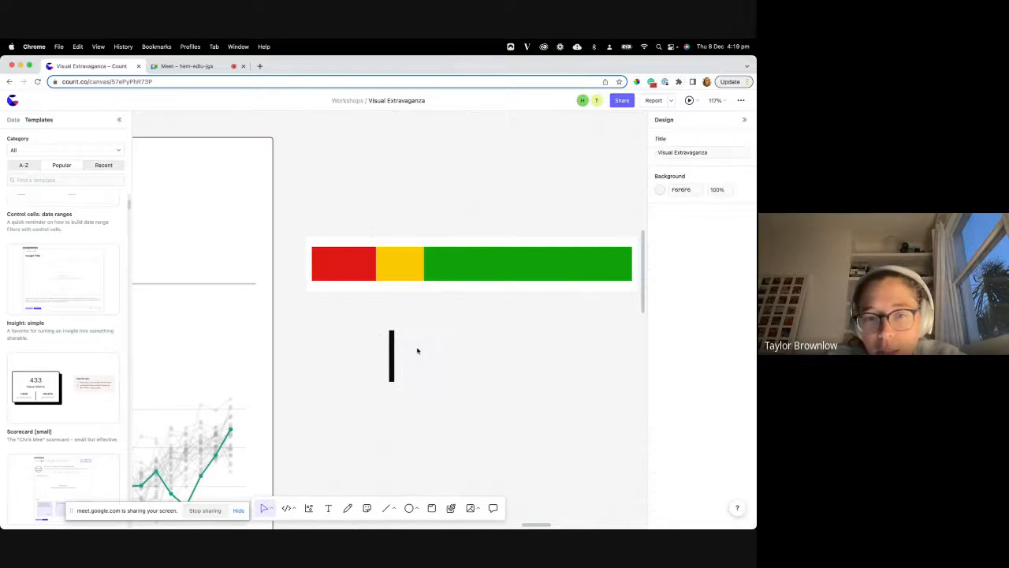
Move the black marker visual onto the red, yellow and green bar, aligning their side edges and centres.
drag(416, 349, 418, 260)
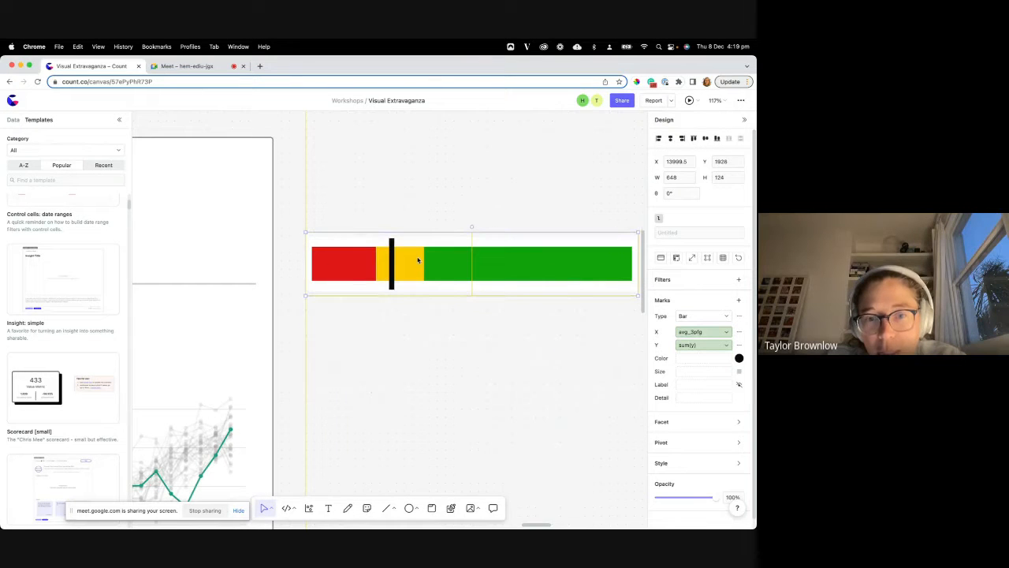
click(421, 343)
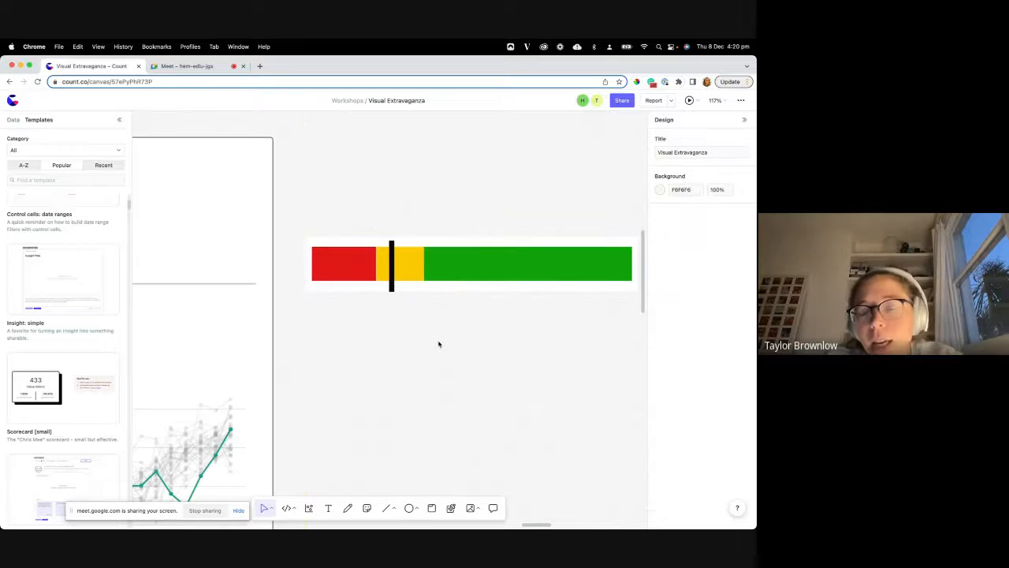
scroll(440, 344, right, 2)
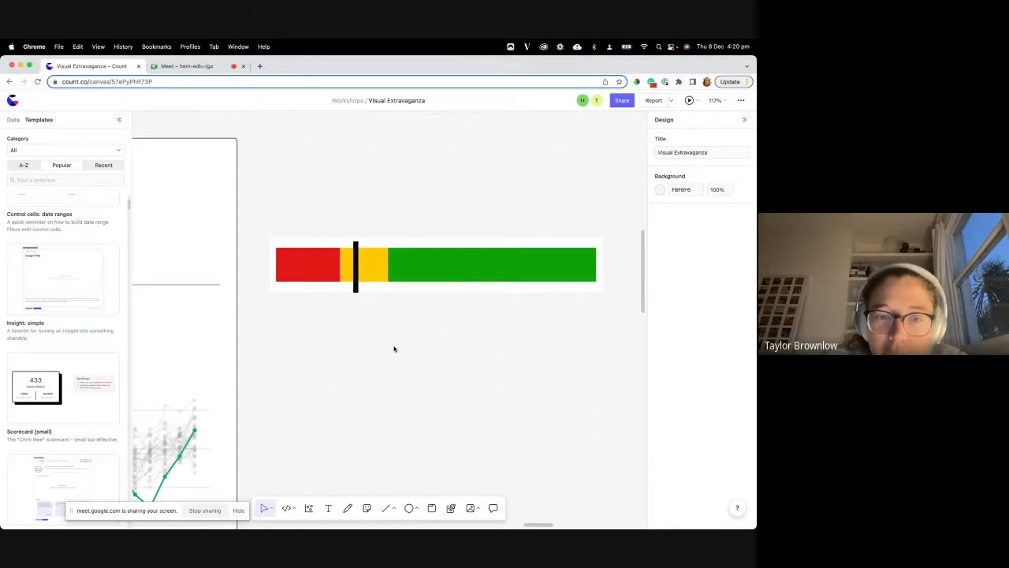
scroll(394, 348, down, 3)
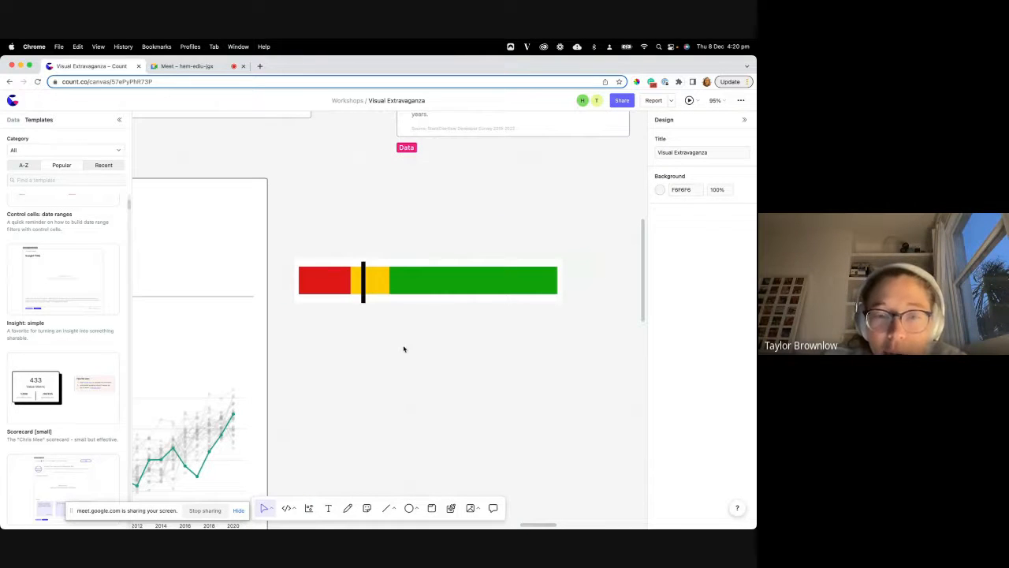
click(367, 286)
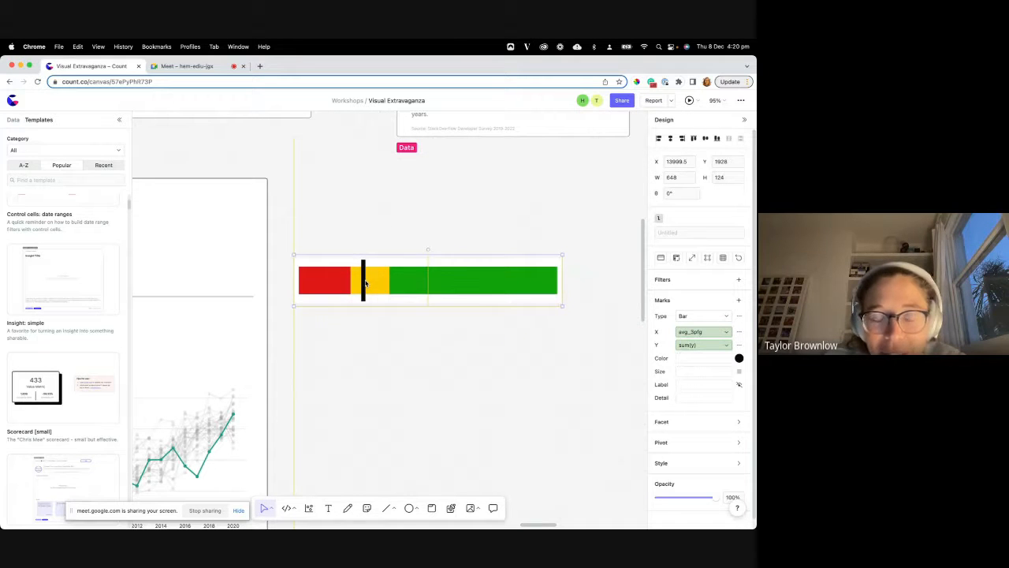
click(381, 343)
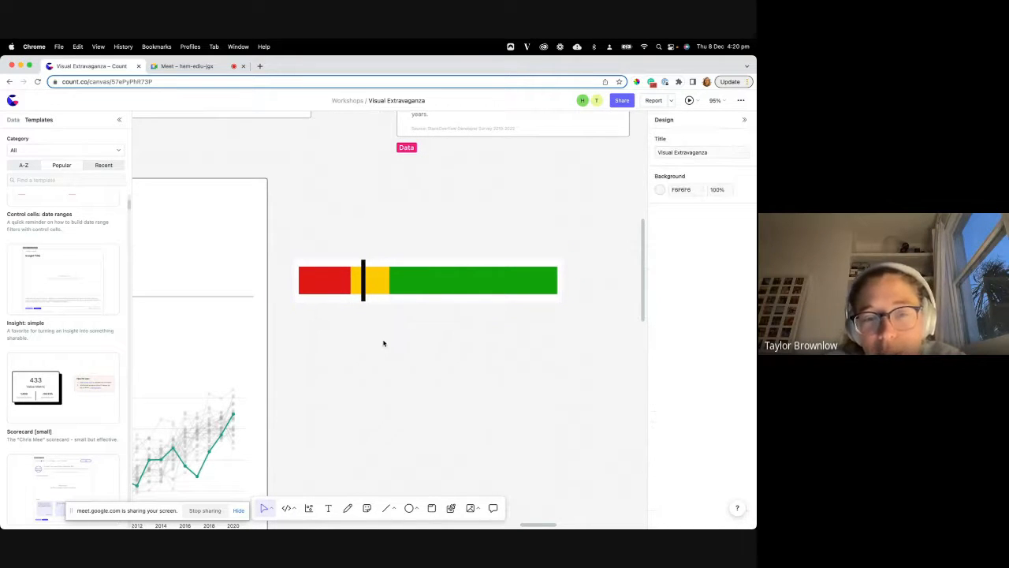
Look over the combined bar visual beside the Summary card and the neighbouring Wimbledon and Python versus SQL examples.
scroll(383, 343, up, 4)
scroll(383, 343, left, 2)
scroll(383, 343, down, 3)
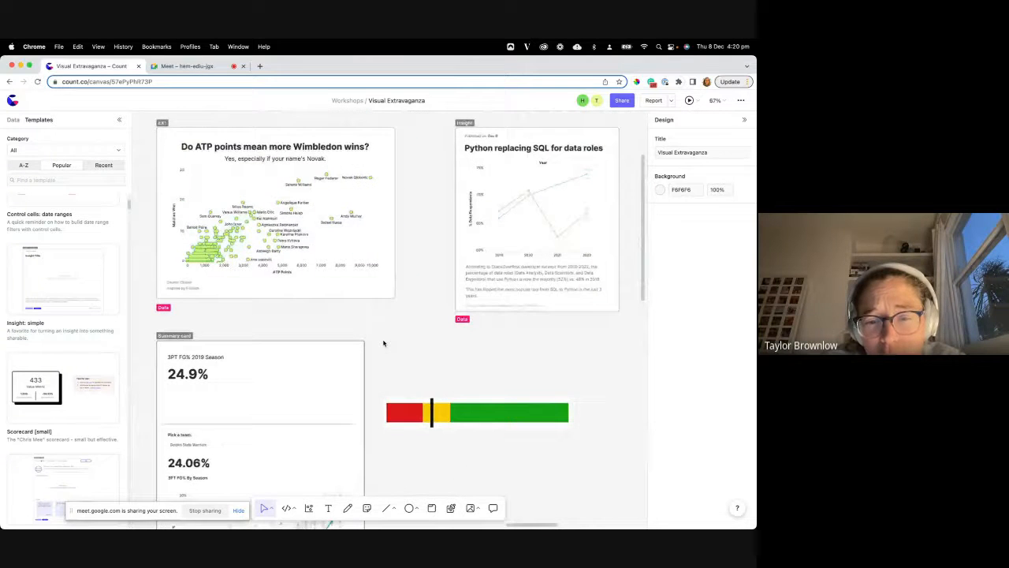
click(471, 394)
scroll(502, 459, down, 1)
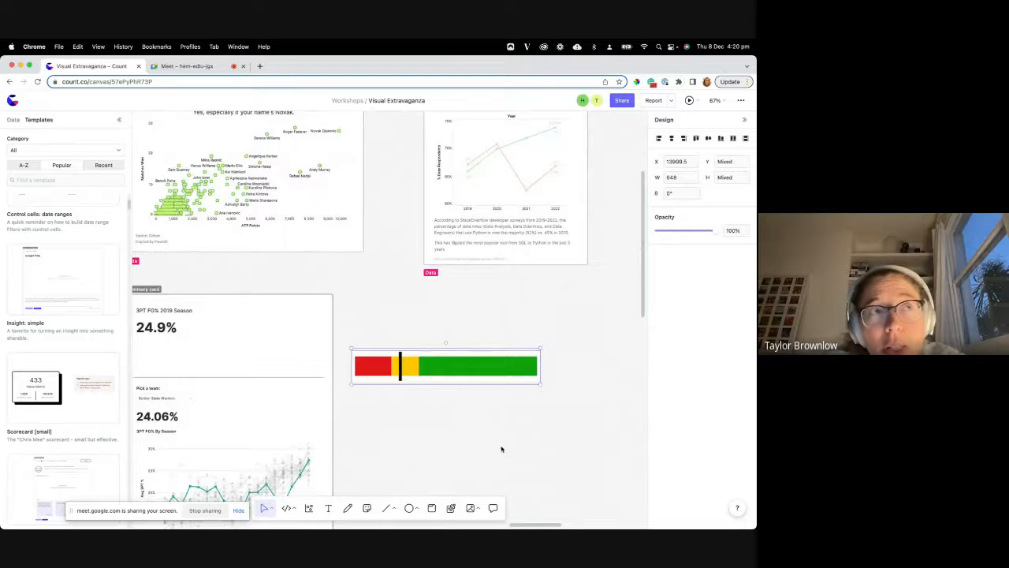
scroll(502, 449, down, 2)
scroll(501, 449, left, 2)
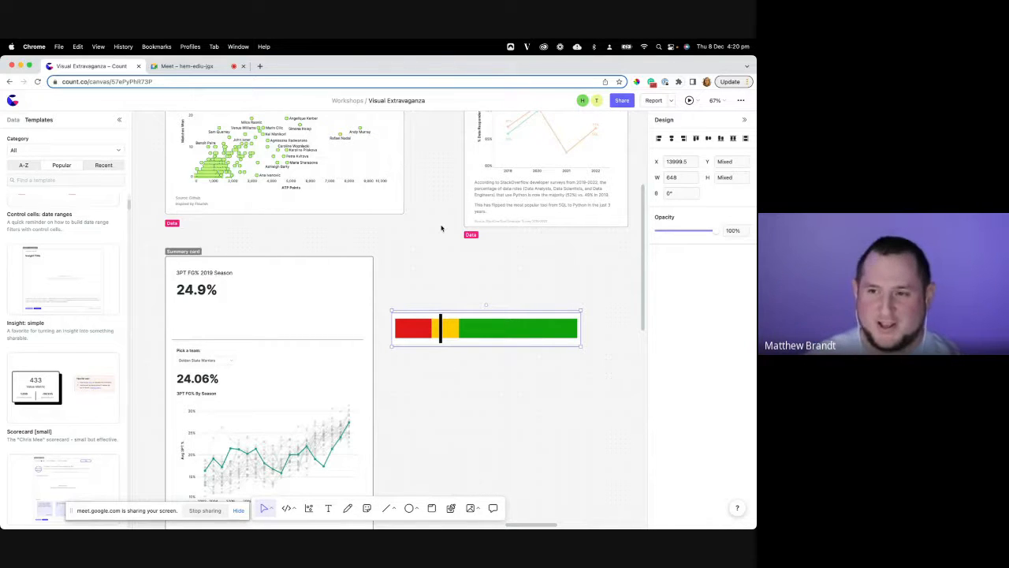
scroll(423, 285, right, 1)
scroll(423, 285, up, 2)
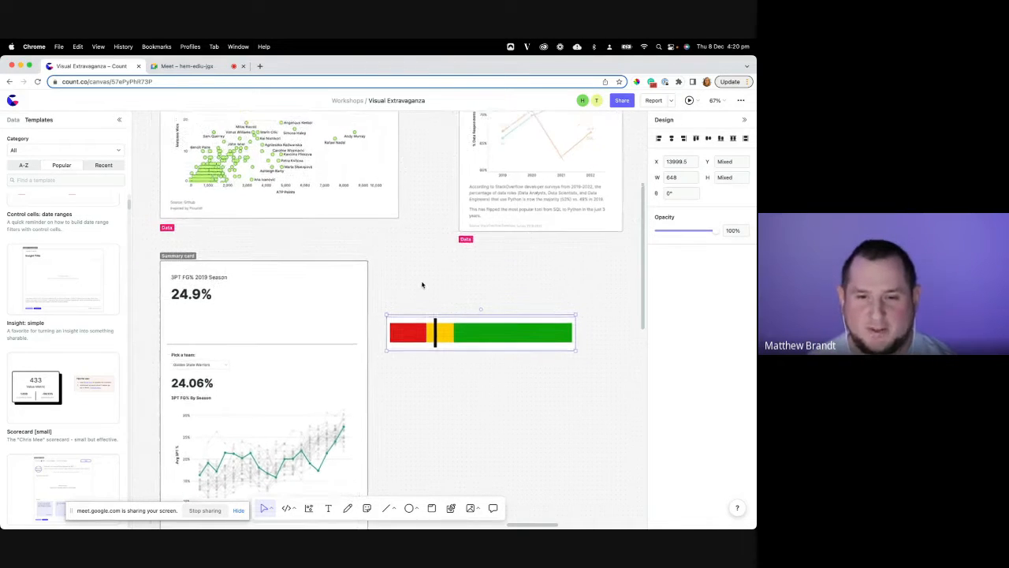
scroll(422, 285, down, 2)
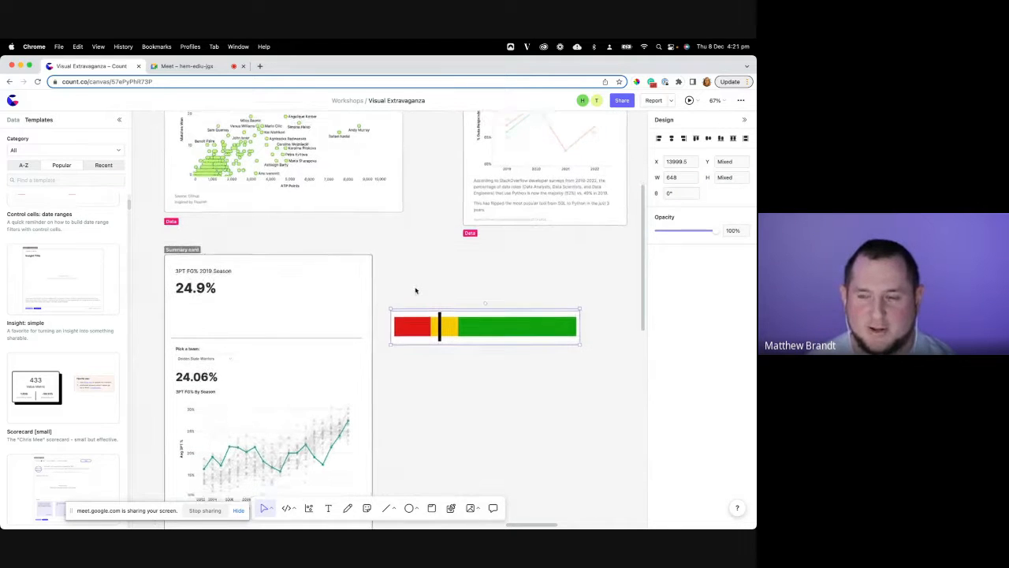
click(416, 291)
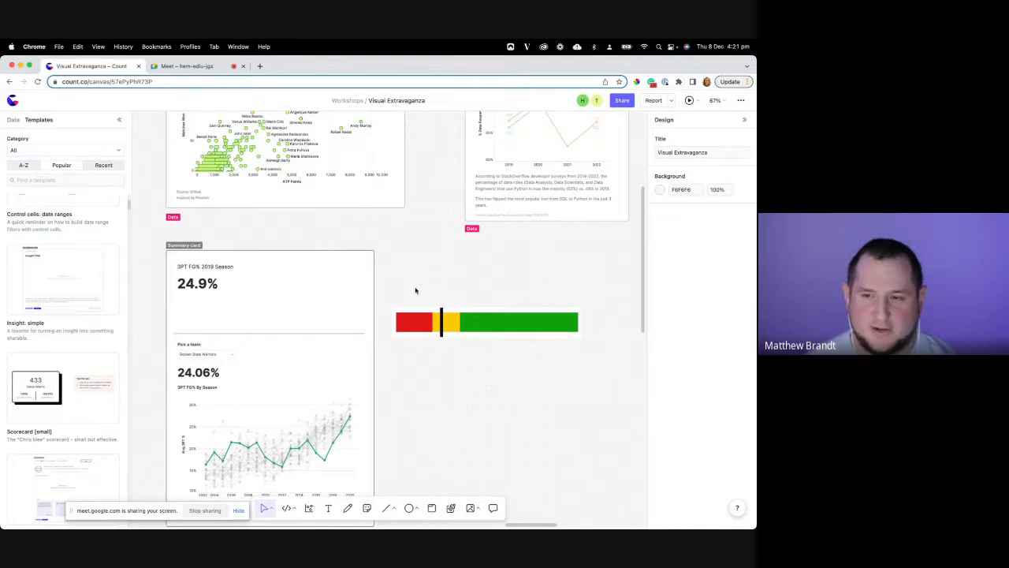
Move the coloured bar and its black marker together into the Summary card, between the 24.9% value and the divider line.
click(448, 322)
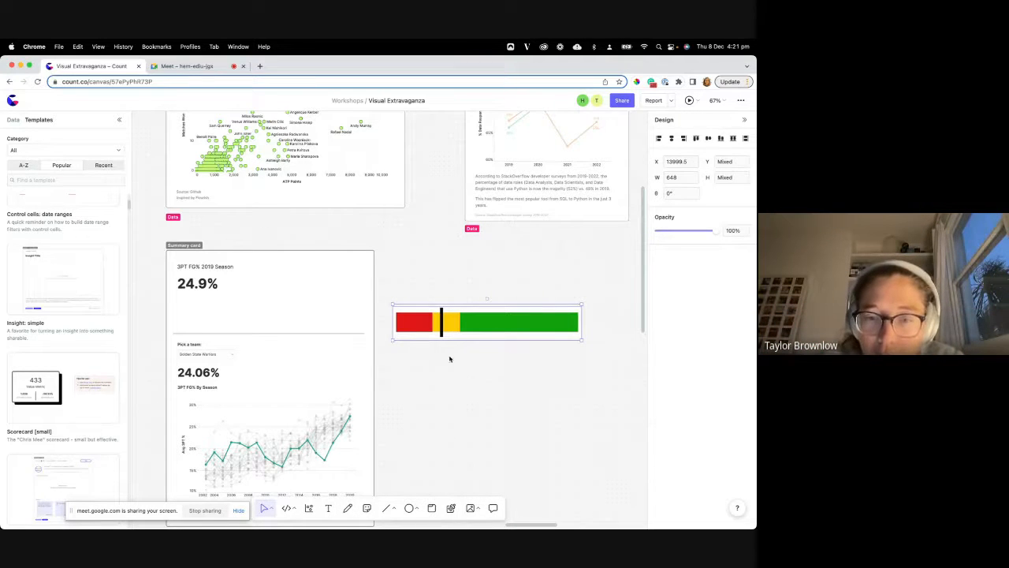
click(451, 358)
drag(545, 346, 470, 317)
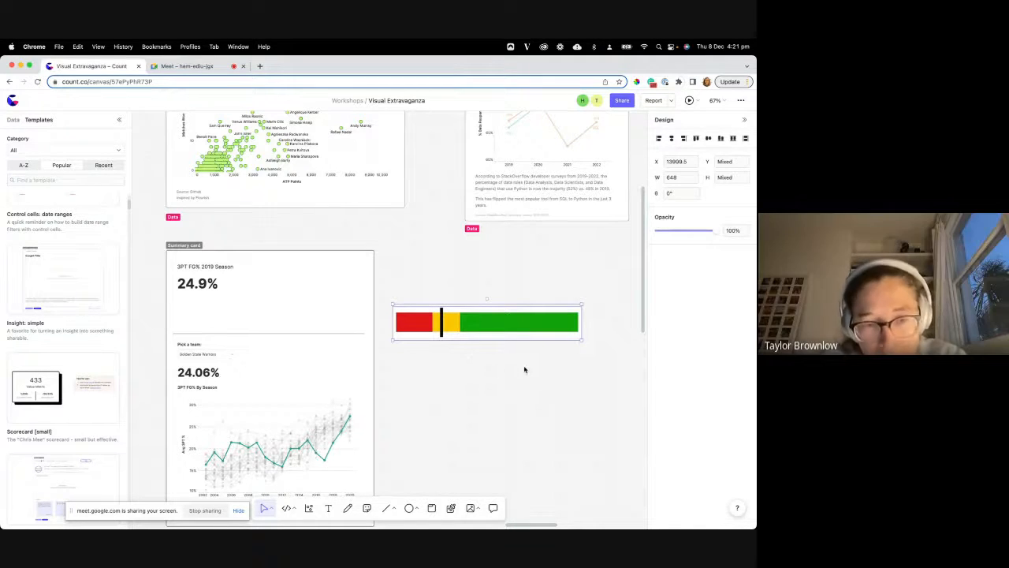
drag(559, 333, 301, 316)
right_click(517, 318)
click(521, 355)
scroll(415, 403, down, 1)
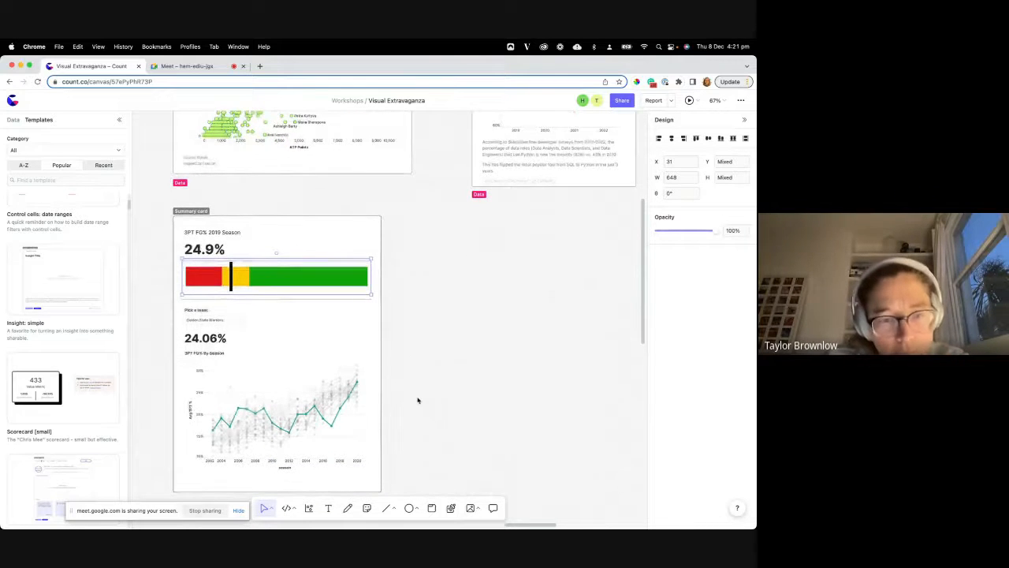
Move the Data frame beneath the Summary card slightly closer to the card.
scroll(418, 399, down, 1)
scroll(433, 245, up, 1)
scroll(432, 248, down, 5)
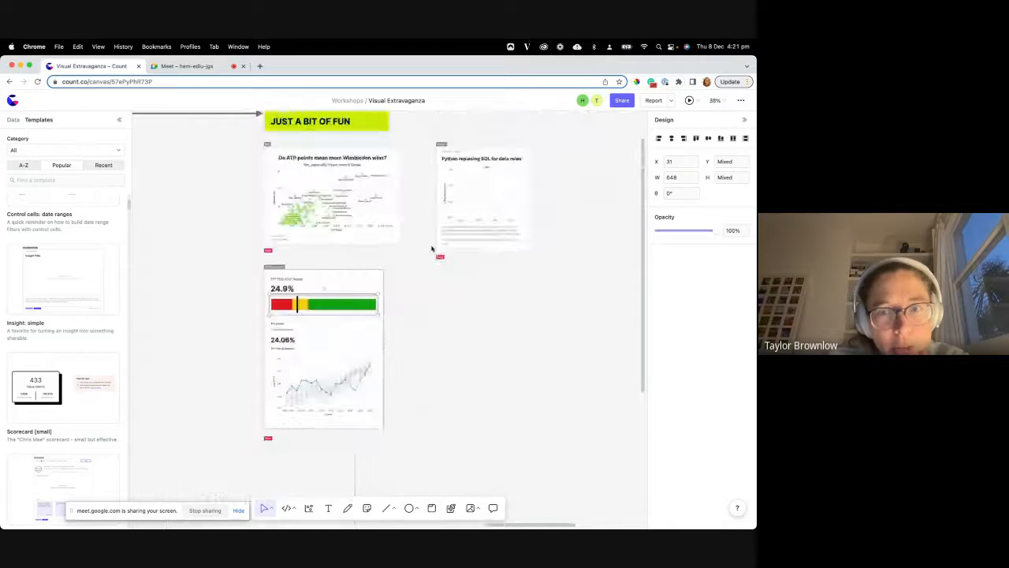
scroll(393, 254, up, 1)
scroll(392, 254, down, 1)
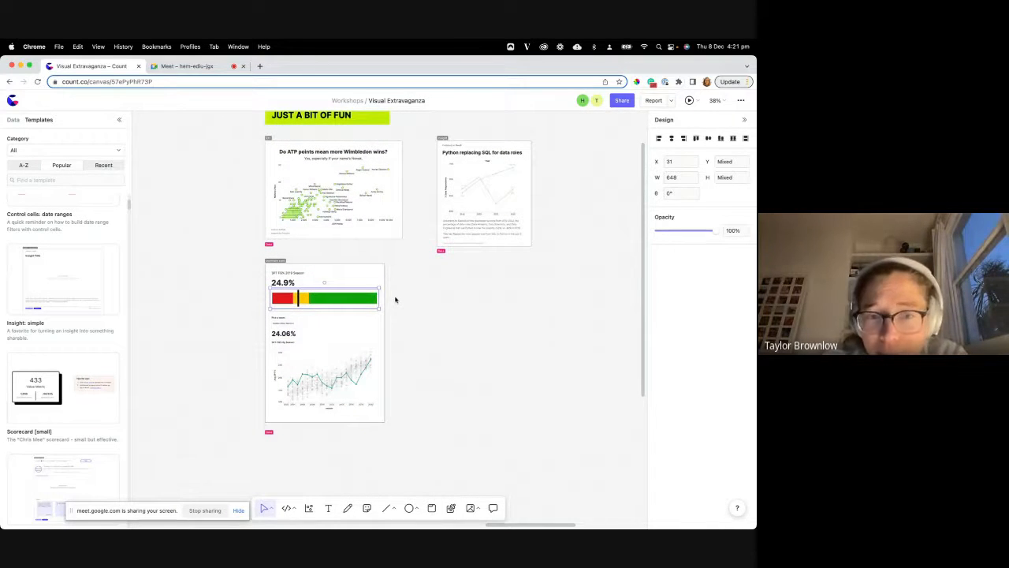
scroll(426, 335, down, 1)
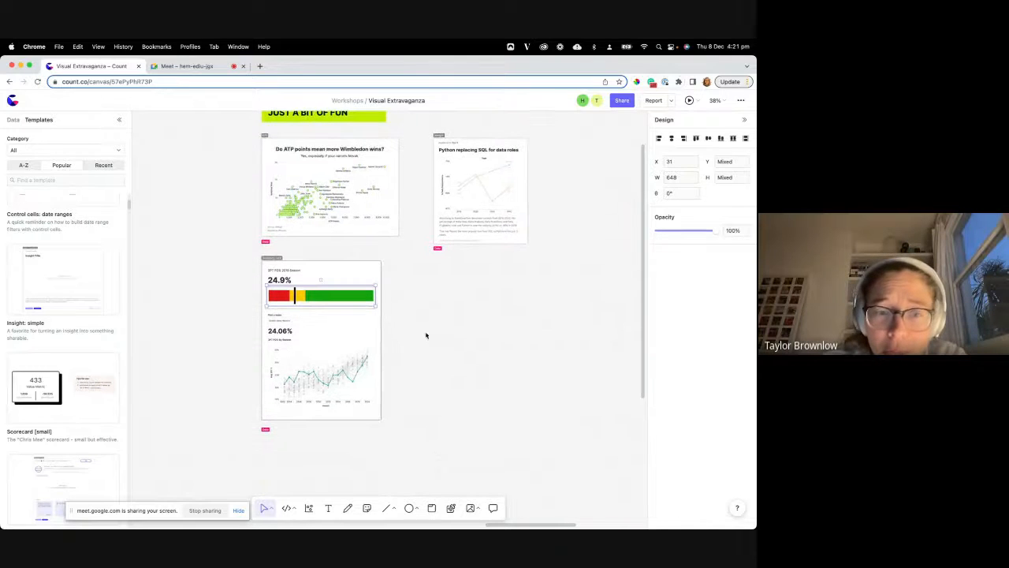
click(266, 429)
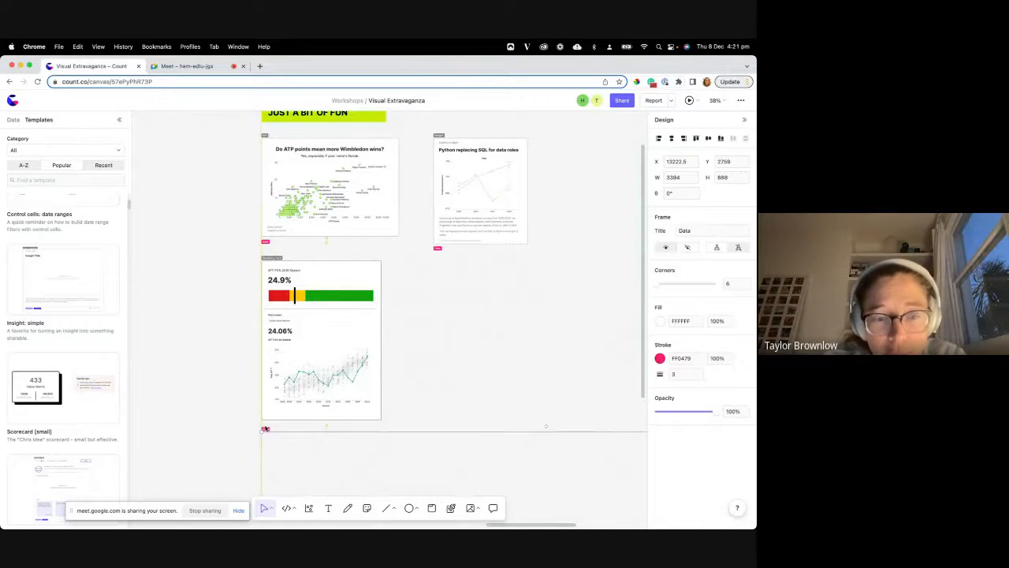
drag(266, 428, 265, 425)
click(398, 375)
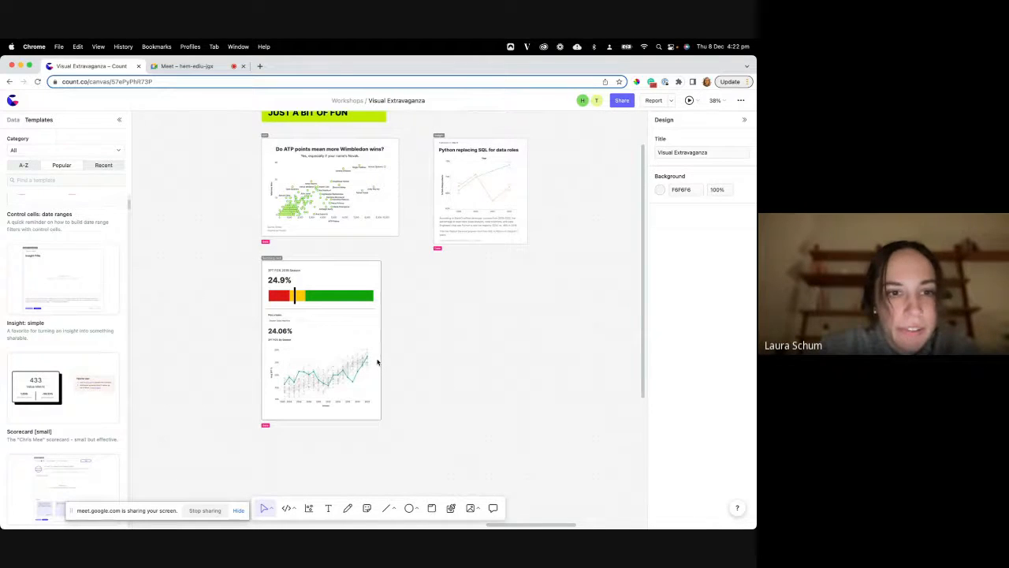
Set the Summary card's Pick a team control to Miami Heat to update the 3PT FG% By Season chart.
click(316, 376)
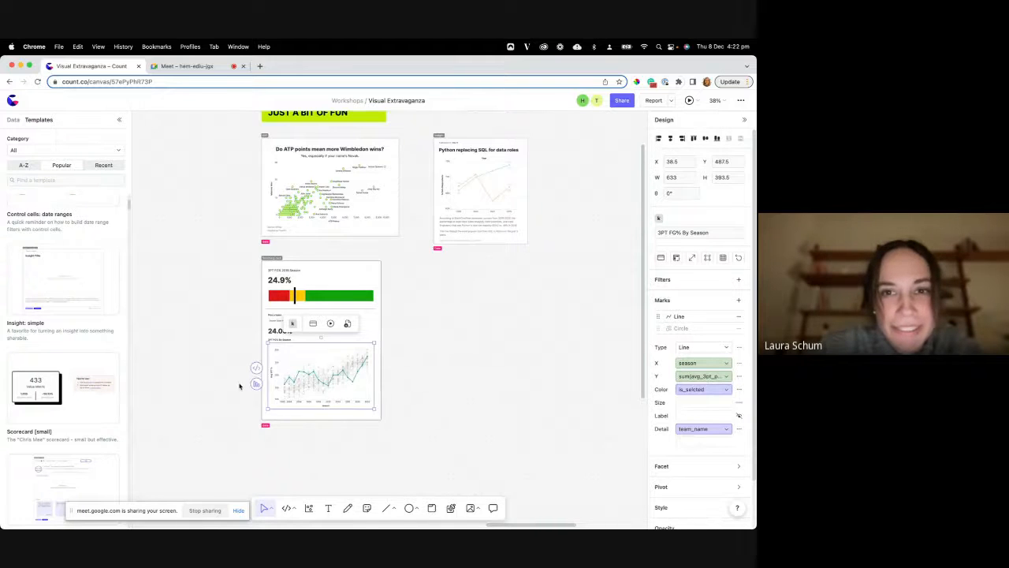
scroll(241, 386, down, 3)
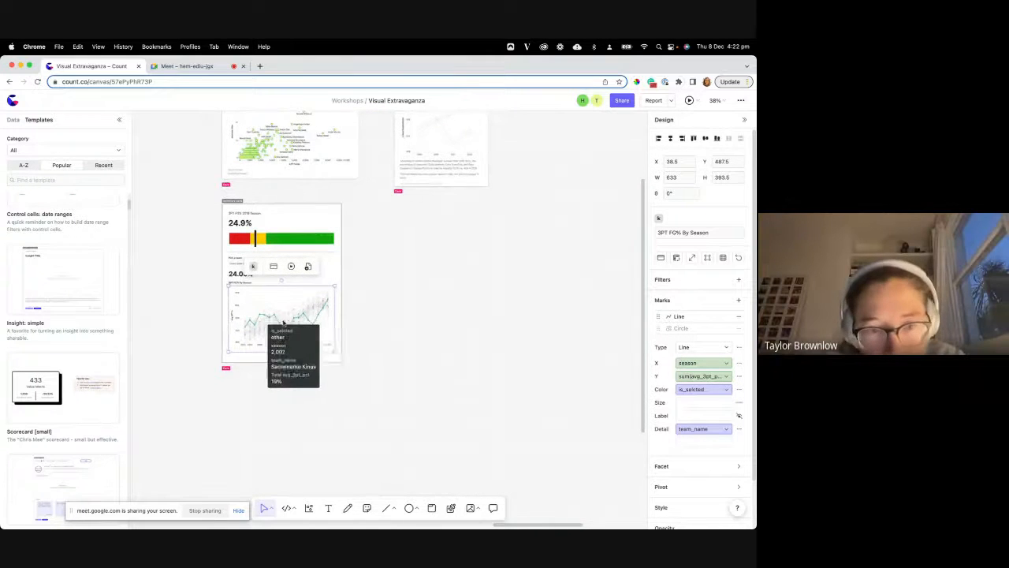
scroll(288, 323, up, 2)
scroll(288, 323, up, 5)
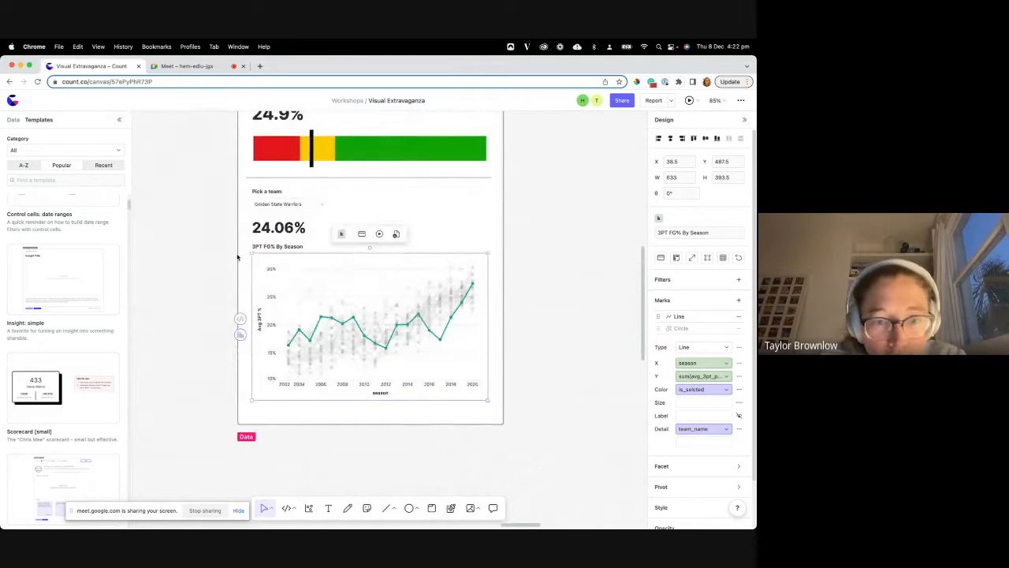
scroll(239, 258, right, 2)
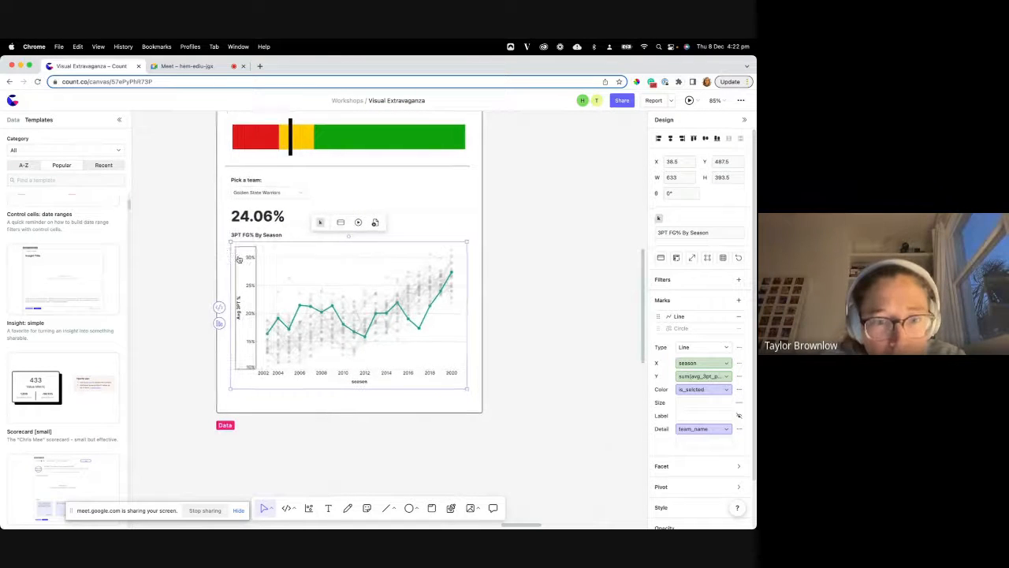
click(261, 192)
click(257, 249)
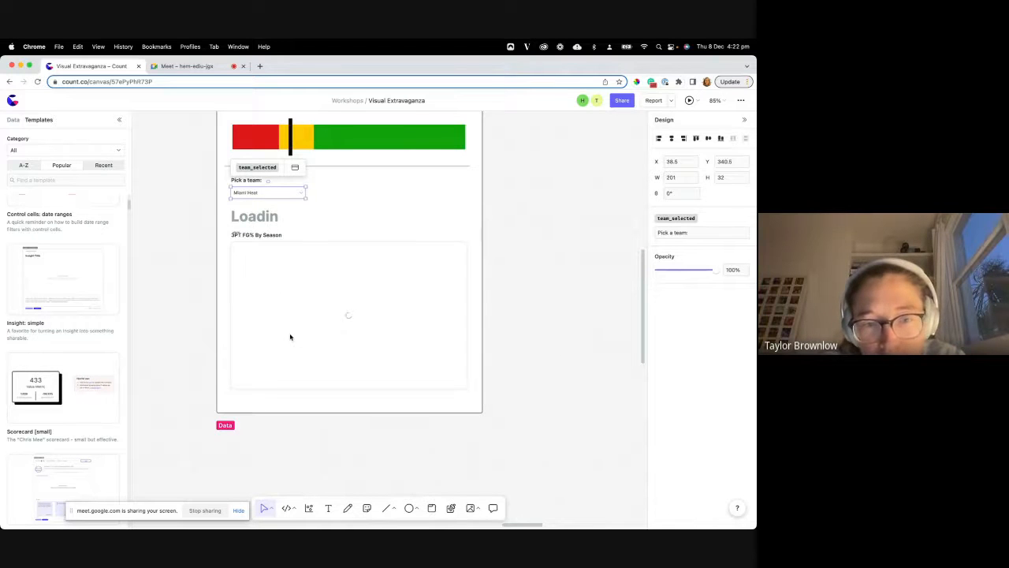
Inspect the color legend of the 3PT FG% By Season chart's Line mark and open the color override for the "other" value.
click(368, 314)
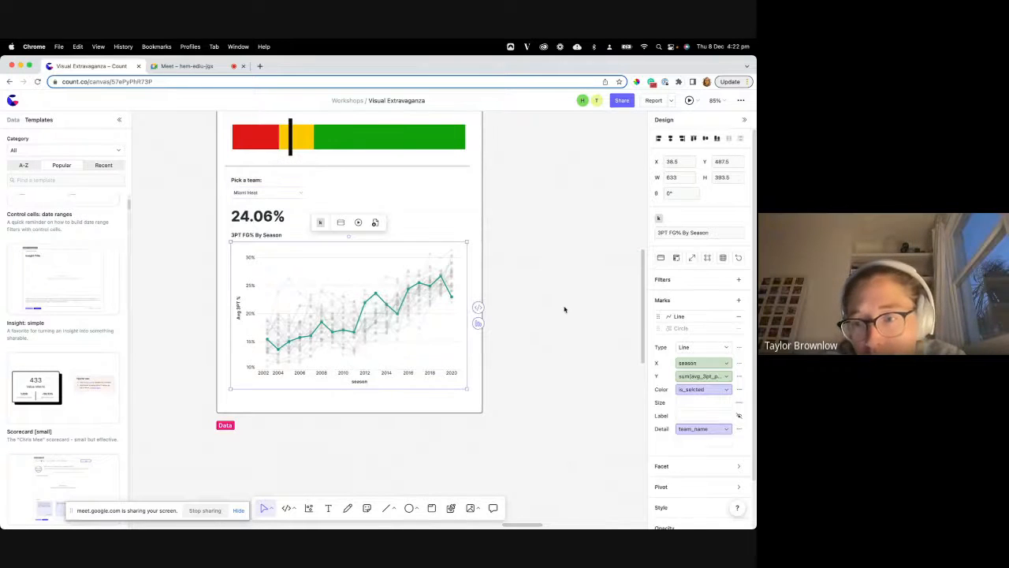
scroll(380, 332, right, 2)
click(681, 329)
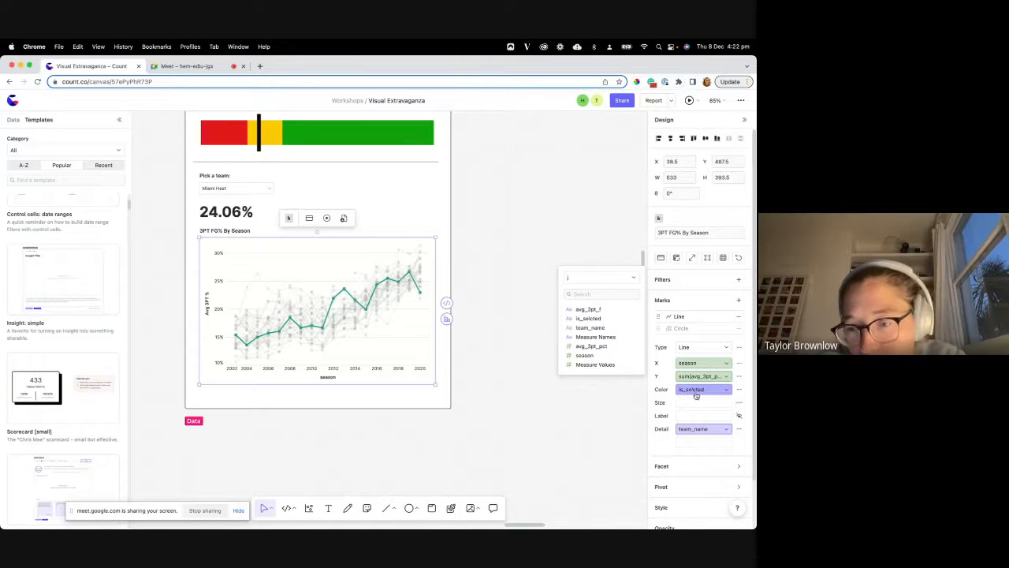
scroll(505, 370, down, 1)
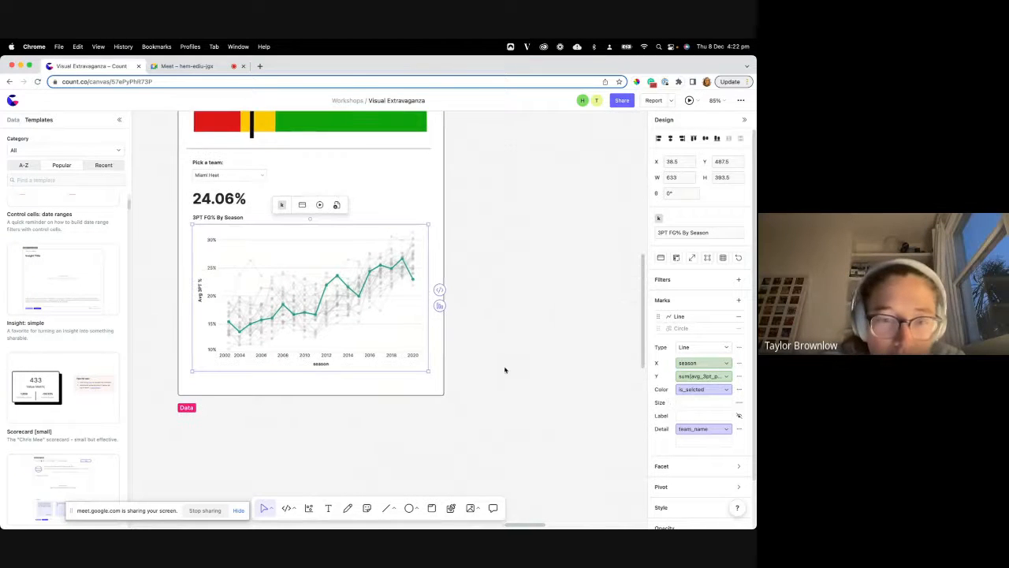
scroll(505, 370, down, 2)
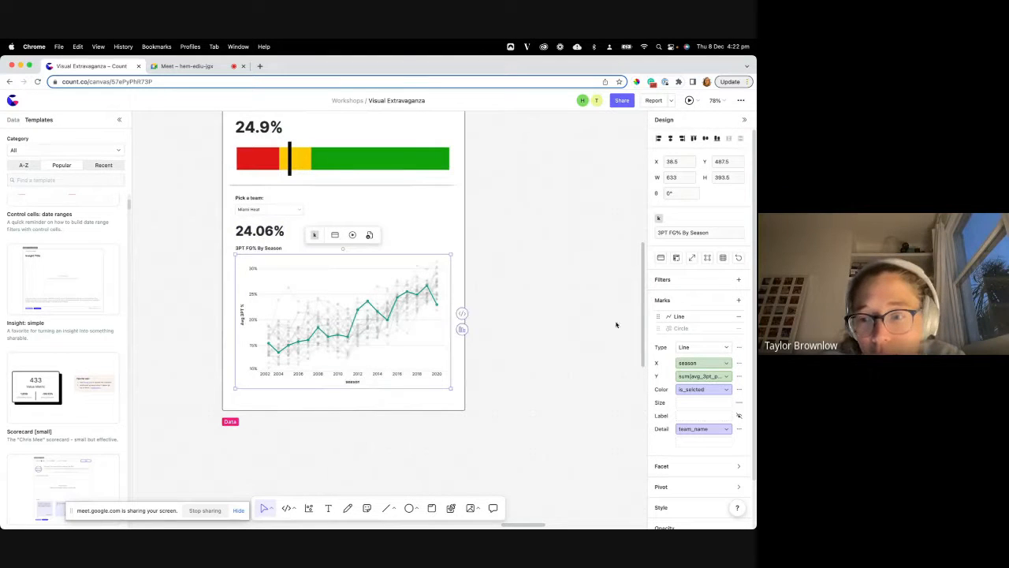
click(739, 389)
click(699, 475)
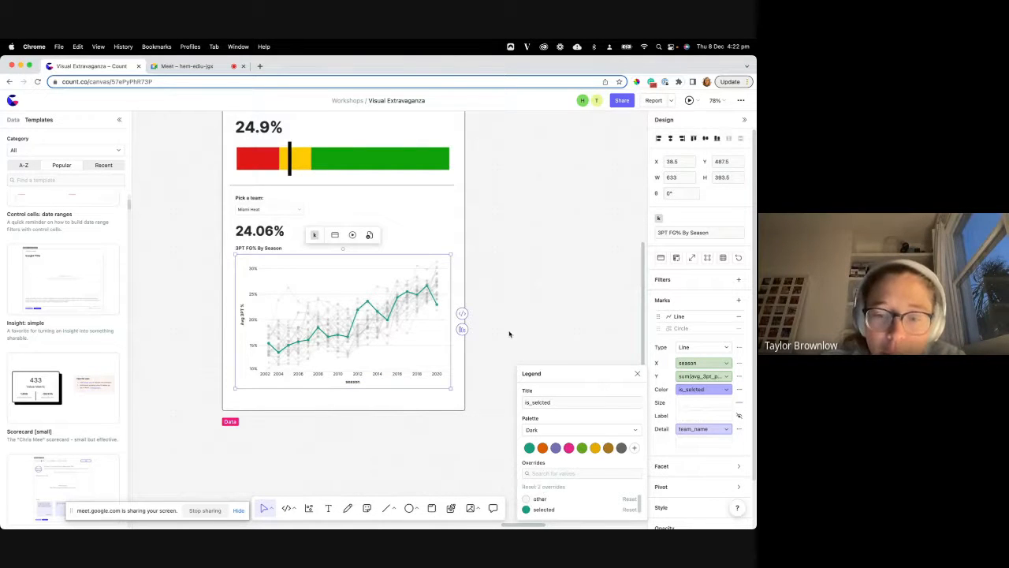
click(526, 499)
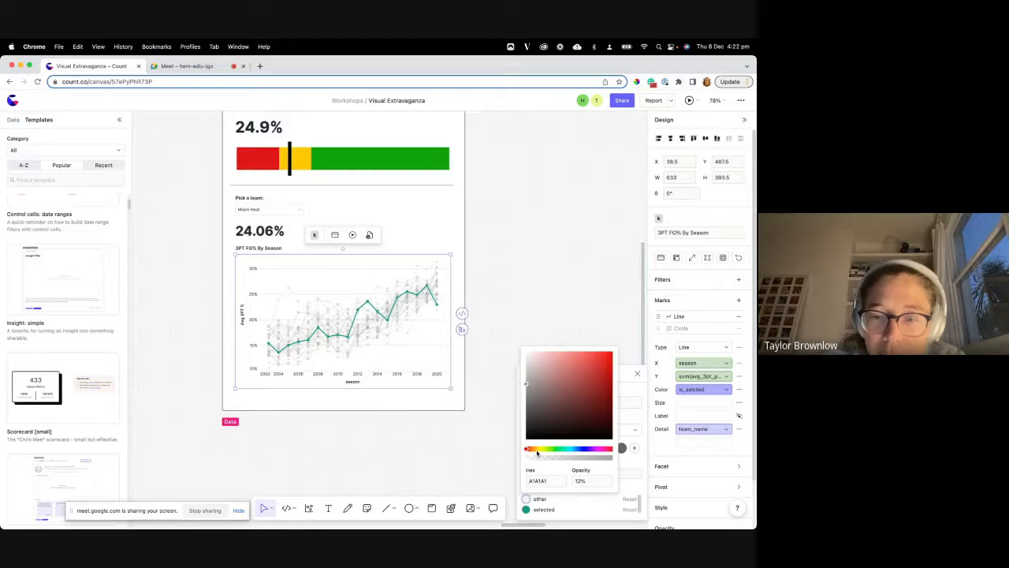
Inspect the color legend and overrides of the same chart's Circle mark, and deselect the chart.
click(684, 327)
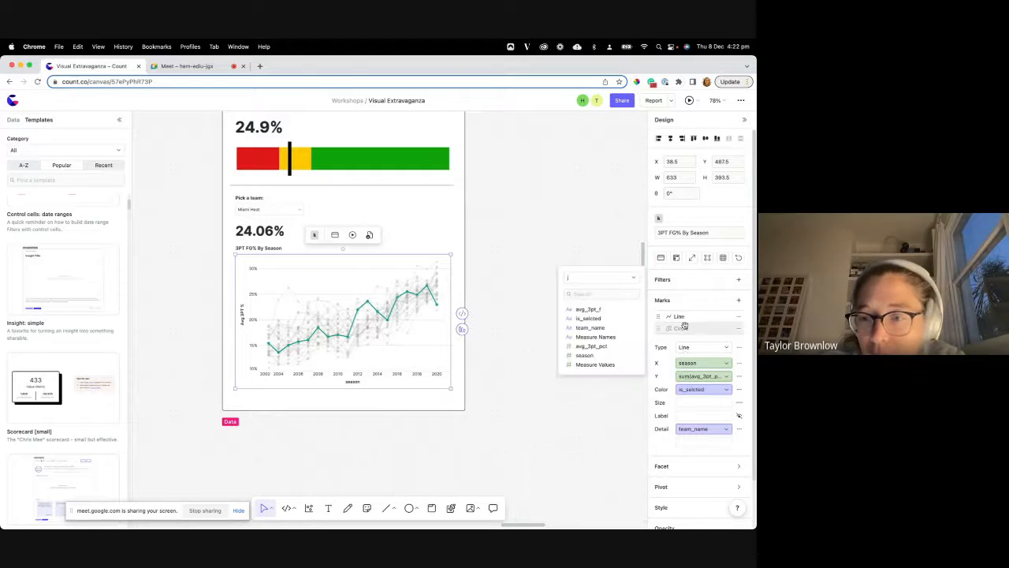
click(739, 389)
click(674, 471)
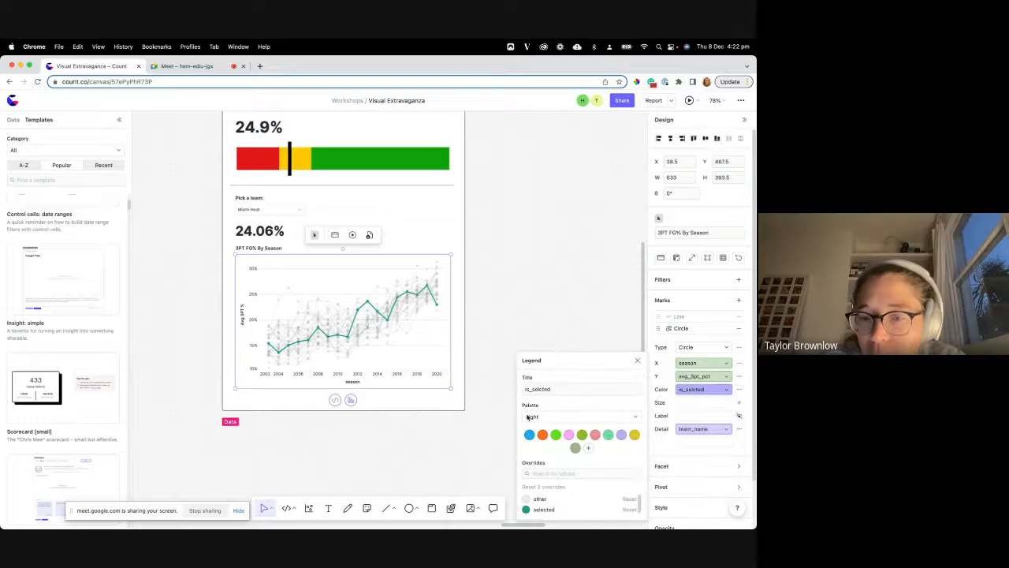
click(520, 273)
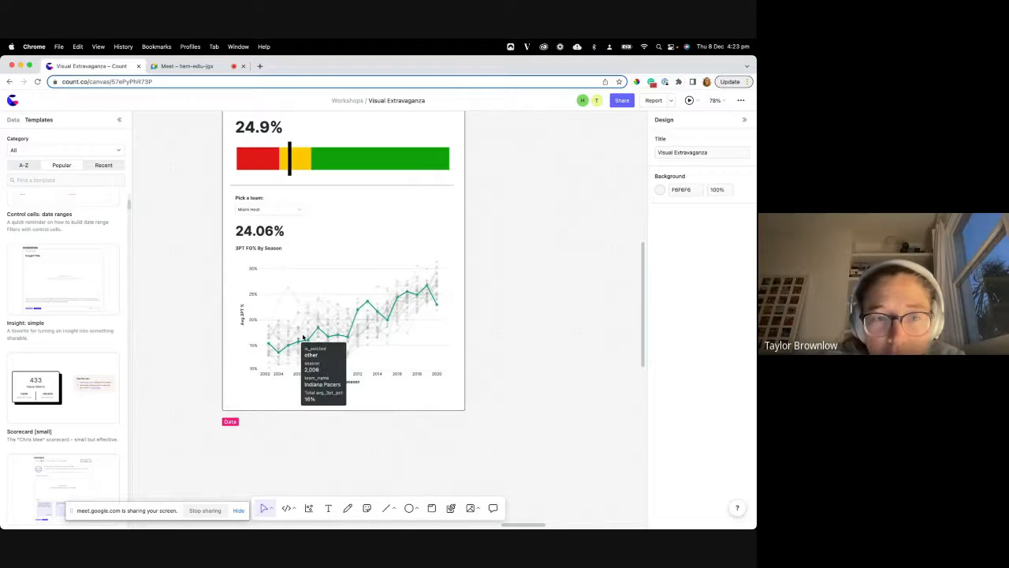
Switch the Summary card's Pick a team control to Atlanta Hawks to highlight that team in the season chart.
click(268, 209)
click(261, 306)
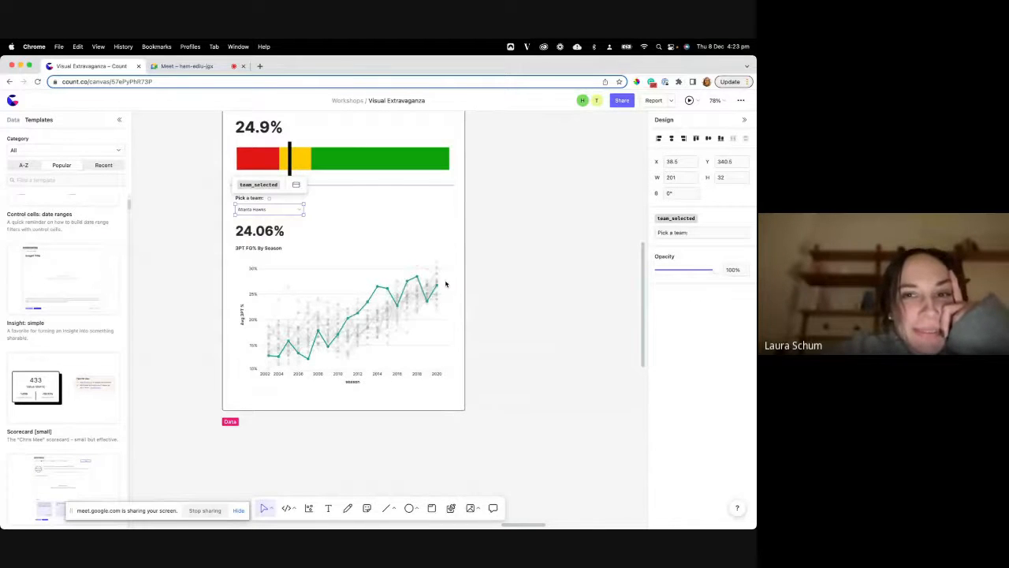
scroll(487, 290, up, 2)
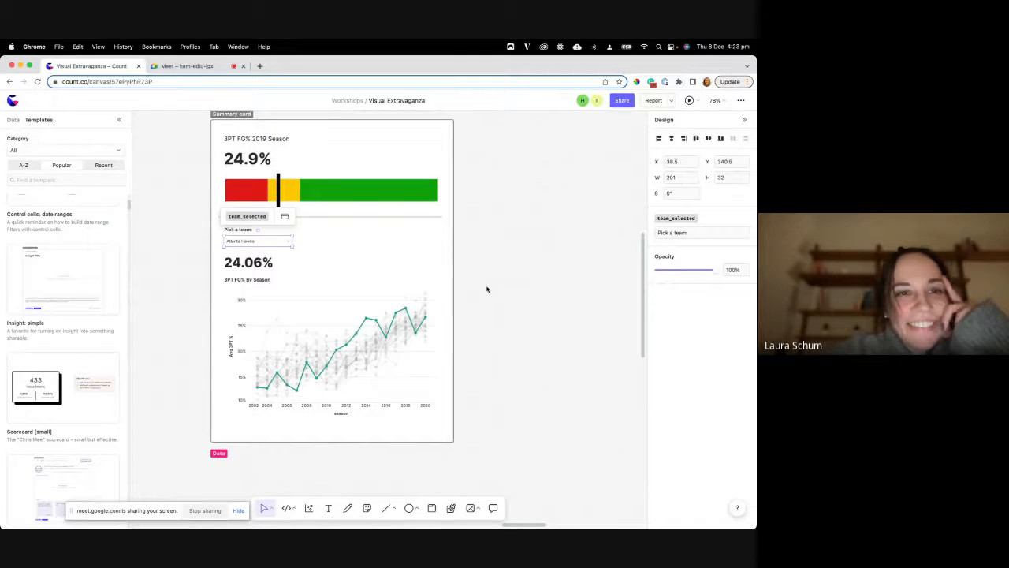
scroll(486, 289, down, 3)
scroll(489, 289, up, 3)
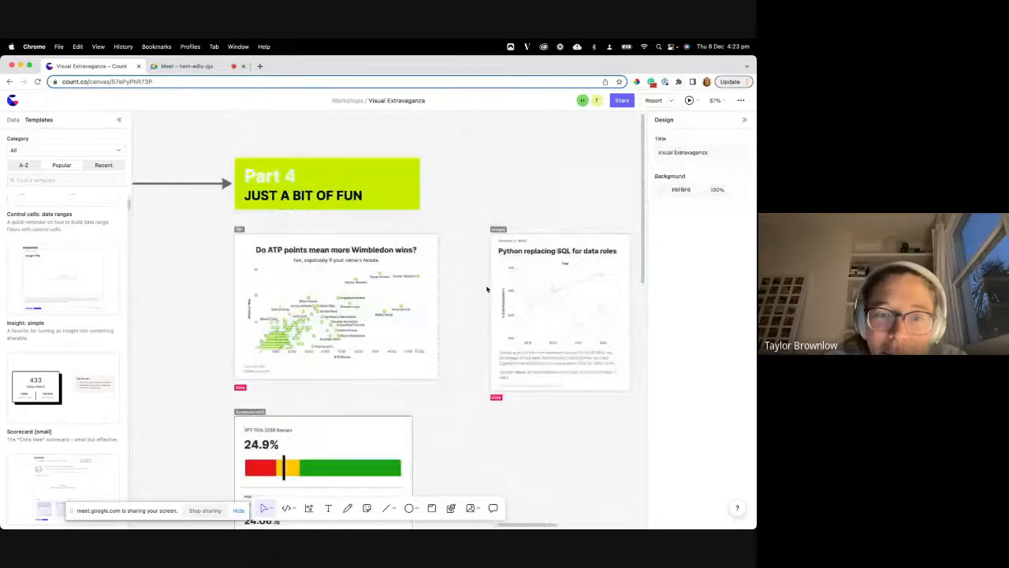
scroll(473, 293, down, 3)
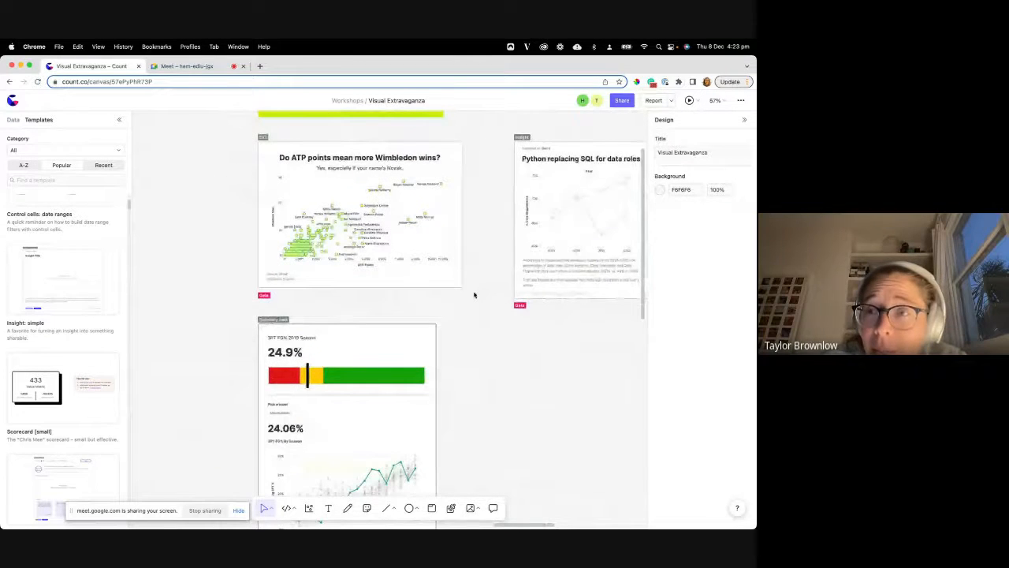